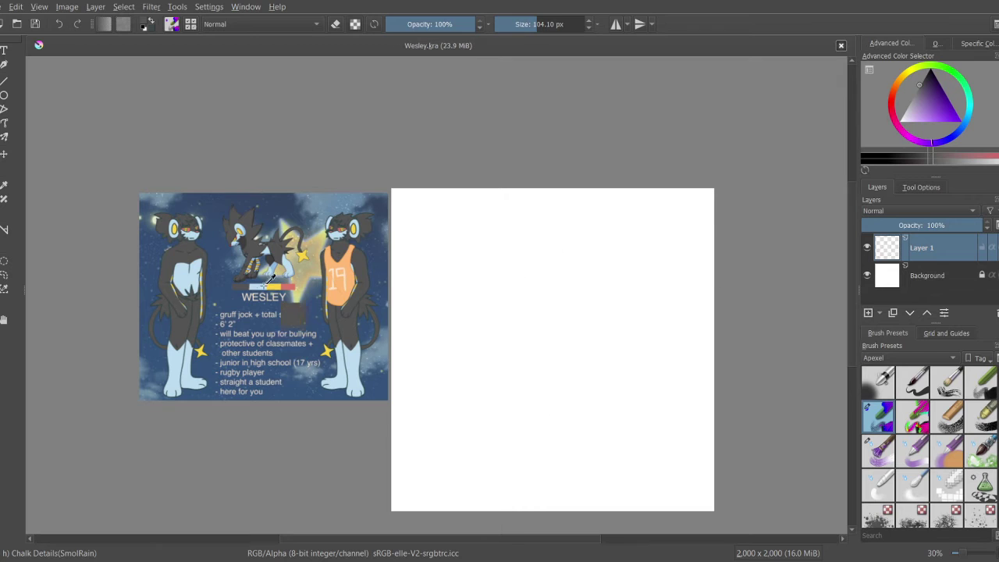
# Step: Choose a dark teal-blue brush colour, try it with a looping stroke on the white canvas, and undo that stroke
pyautogui.keyDown('ctrl'); pyautogui.click(289, 316); pyautogui.keyUp('ctrl')
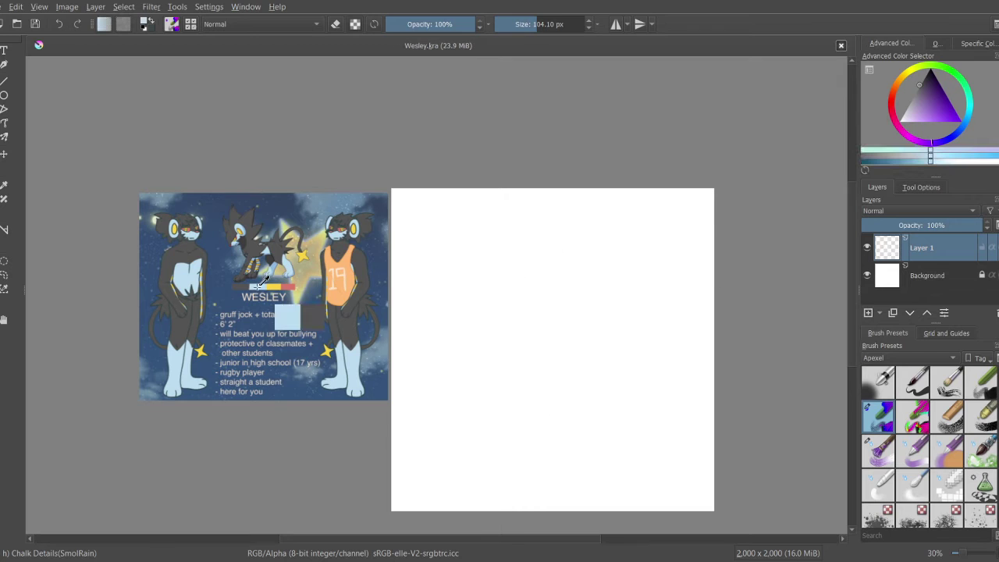
pyautogui.click(887, 160)
pyautogui.moveTo(515, 278)
pyautogui.mouseDown()
pyautogui.moveTo(679, 323)
pyautogui.moveTo(789, 281)
pyautogui.mouseUp()
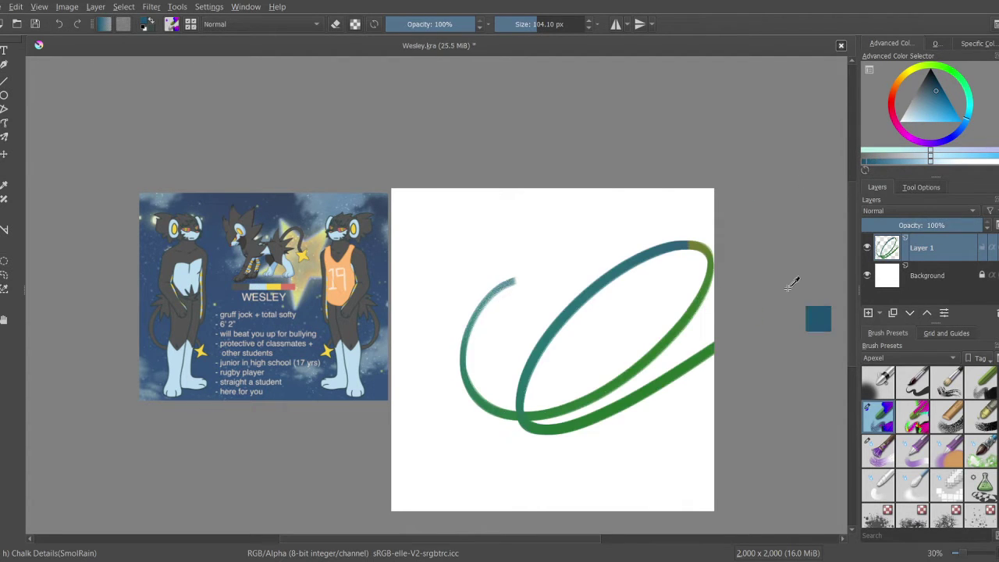
pyautogui.hotkey('ctrl', 'z')
pyautogui.press('Tab')
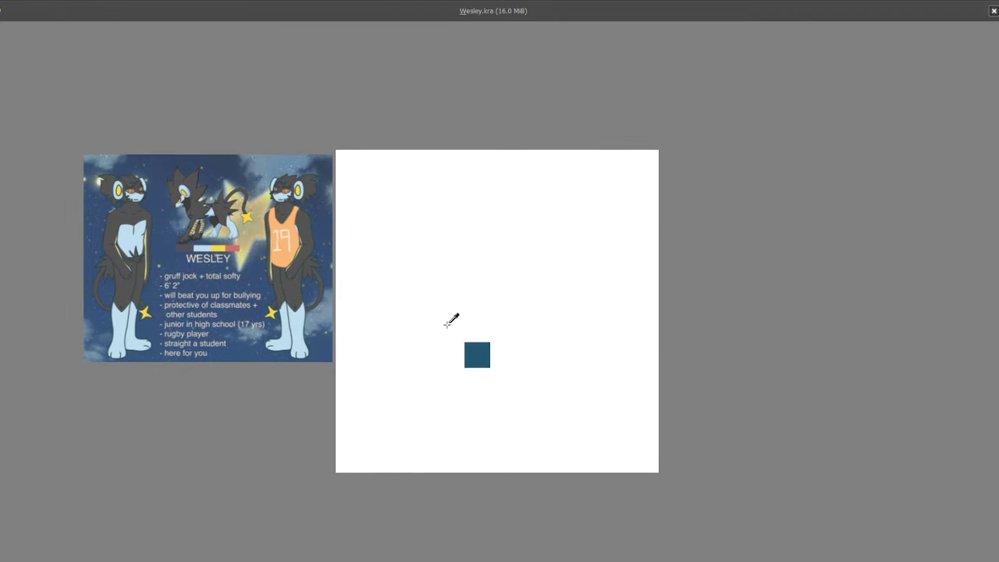
# Step: Sketch the domed top of the character's head with a short inner curve, undoing the unwanted strokes
pyautogui.scroll(2, 469, 289)
pyautogui.moveTo(486, 257)
pyautogui.mouseDown()
pyautogui.moveTo(479, 294)
pyautogui.moveTo(475, 191)
pyautogui.moveTo(502, 193)
pyautogui.mouseUp()
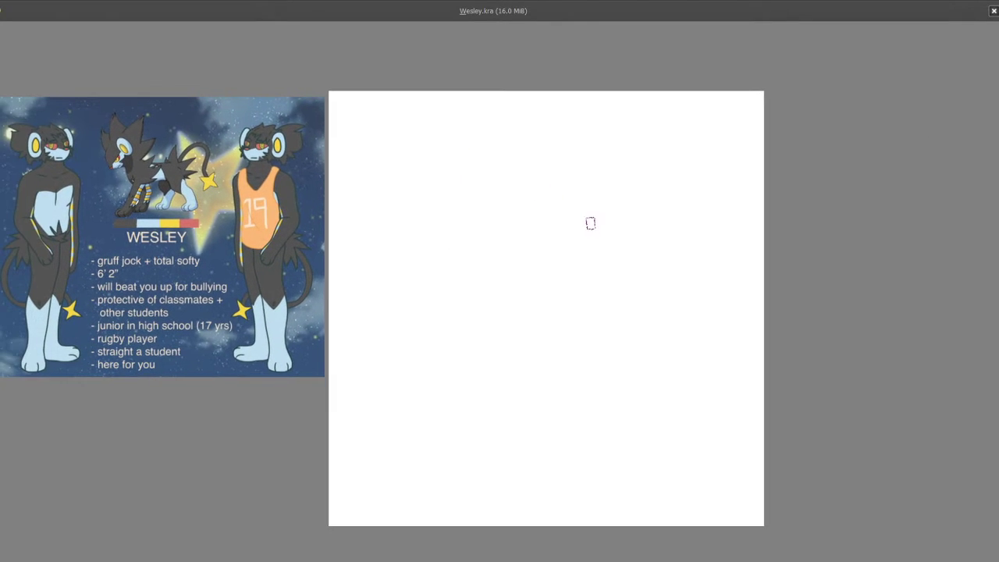
pyautogui.moveTo(598, 218)
pyautogui.mouseDown()
pyautogui.moveTo(557, 165)
pyautogui.moveTo(463, 173)
pyautogui.mouseUp()
pyautogui.moveTo(553, 241); pyautogui.dragTo(546, 215)
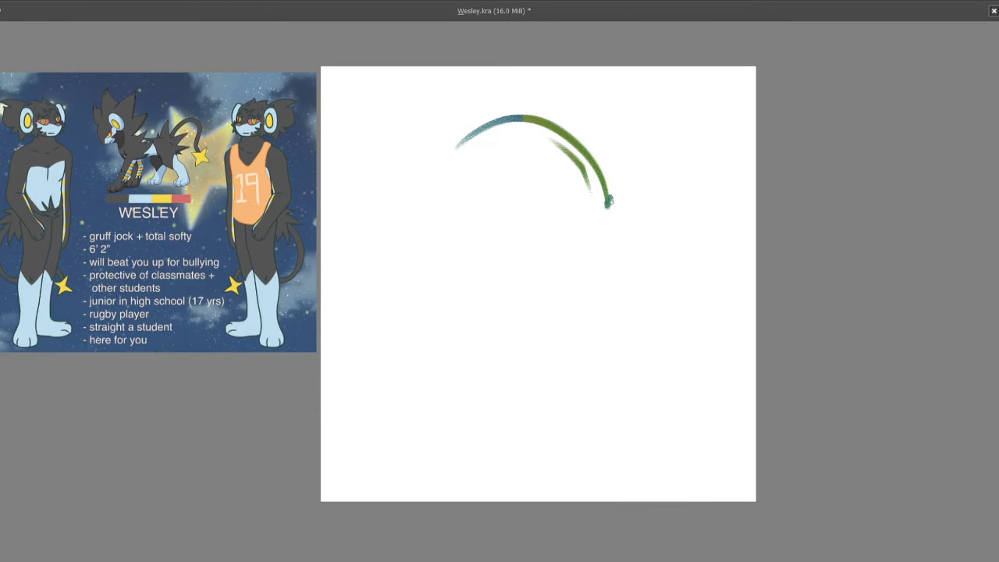
pyautogui.moveTo(609, 202); pyautogui.dragTo(608, 239)
pyautogui.moveTo(620, 248)
pyautogui.mouseDown()
pyautogui.moveTo(662, 295)
pyautogui.moveTo(594, 340)
pyautogui.moveTo(574, 314)
pyautogui.moveTo(603, 314)
pyautogui.moveTo(429, 291)
pyautogui.moveTo(520, 311)
pyautogui.moveTo(470, 256)
pyautogui.mouseUp()
pyautogui.hotkey('ctrl', 'z')
pyautogui.hotkey('ctrl', 'z')
pyautogui.hotkey('ctrl', 'z')
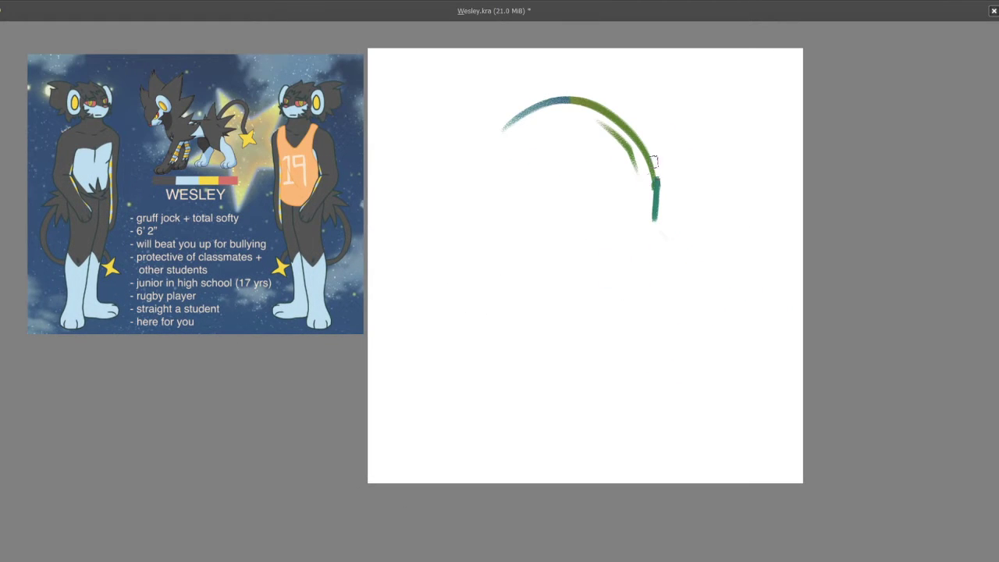
# Step: Sketch the brow, the bridge of the snout and the curved lower edge of the muzzle
pyautogui.moveTo(634, 141)
pyautogui.mouseDown()
pyautogui.moveTo(674, 209)
pyautogui.moveTo(664, 194)
pyautogui.mouseUp()
pyautogui.moveTo(663, 192); pyautogui.dragTo(674, 245)
pyautogui.moveTo(675, 263)
pyautogui.mouseDown()
pyautogui.moveTo(665, 215)
pyautogui.moveTo(684, 272)
pyautogui.mouseUp()
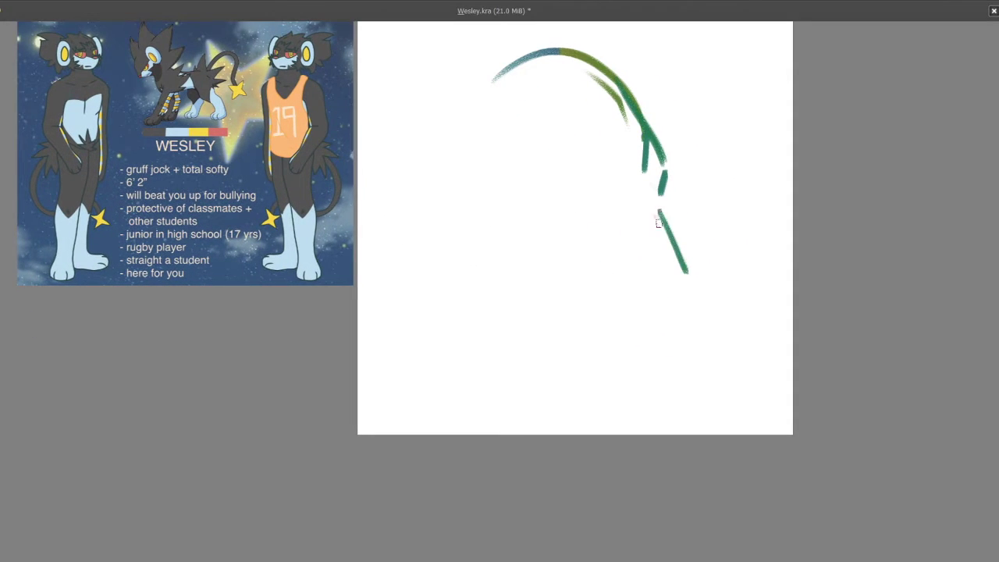
pyautogui.moveTo(675, 234); pyautogui.dragTo(706, 288)
pyautogui.moveTo(678, 311); pyautogui.dragTo(706, 323)
pyautogui.hotkey('ctrl', 'z')
pyautogui.moveTo(706, 277)
pyautogui.mouseDown()
pyautogui.moveTo(719, 317)
pyautogui.moveTo(614, 352)
pyautogui.mouseUp()
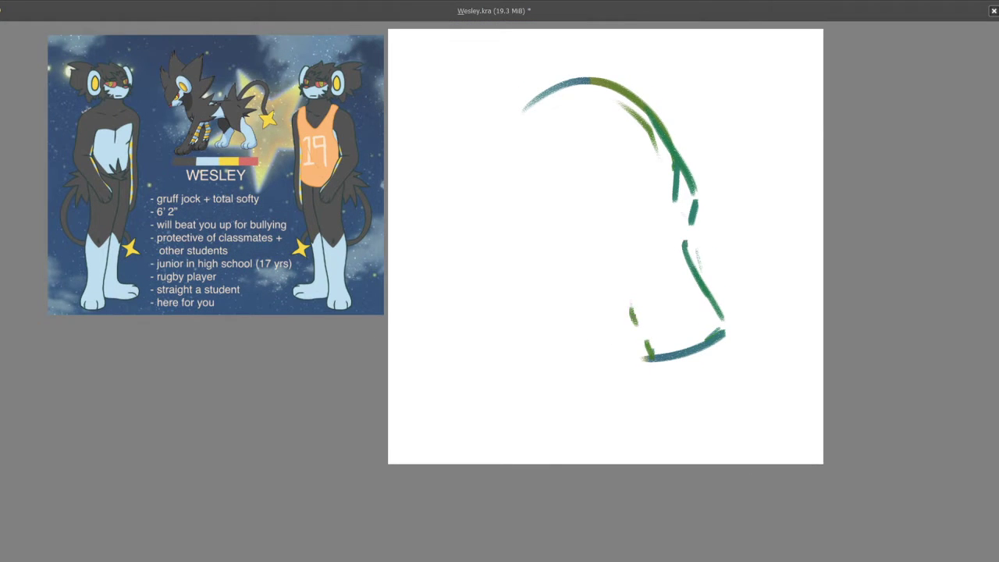
# Step: Sketch the mouth corner, jawline and cheek fur, and outline the large round near ear behind the head
pyautogui.moveTo(630, 298); pyautogui.dragTo(647, 357)
pyautogui.moveTo(619, 317); pyautogui.dragTo(646, 375)
pyautogui.moveTo(570, 307); pyautogui.dragTo(587, 328)
pyautogui.moveTo(603, 292)
pyautogui.mouseDown()
pyautogui.moveTo(588, 303)
pyautogui.moveTo(612, 343)
pyautogui.mouseUp()
pyautogui.moveTo(540, 272); pyautogui.dragTo(584, 343)
pyautogui.moveTo(601, 306); pyautogui.dragTo(616, 342)
pyautogui.moveTo(534, 225)
pyautogui.mouseDown()
pyautogui.moveTo(542, 239)
pyautogui.moveTo(473, 219)
pyautogui.moveTo(546, 299)
pyautogui.mouseUp()
pyautogui.moveTo(659, 247); pyautogui.dragTo(572, 244)
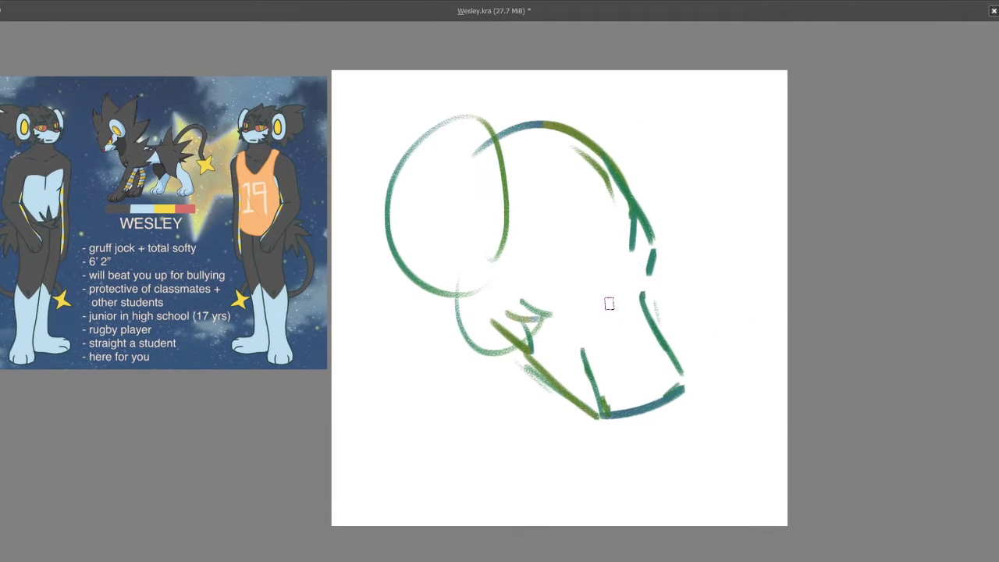
# Step: Rough in the two eyes and outline the far ear behind the forehead
pyautogui.moveTo(599, 299)
pyautogui.mouseDown()
pyautogui.moveTo(599, 283)
pyautogui.moveTo(606, 359)
pyautogui.moveTo(569, 289)
pyautogui.moveTo(560, 167)
pyautogui.moveTo(511, 245)
pyautogui.moveTo(610, 253)
pyautogui.mouseUp()
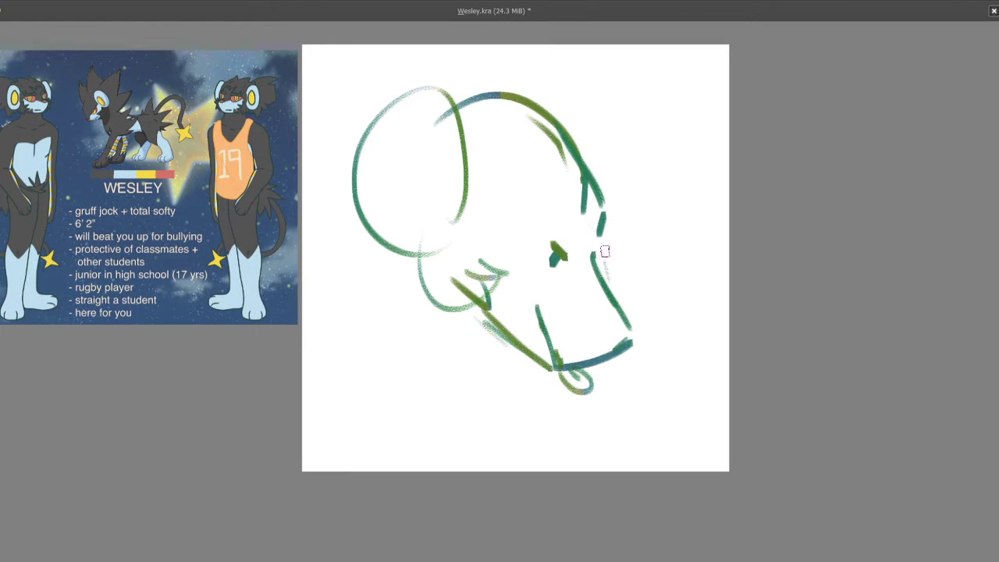
pyautogui.moveTo(617, 216); pyautogui.dragTo(614, 246)
pyautogui.moveTo(546, 139); pyautogui.dragTo(619, 248)
pyautogui.moveTo(606, 184)
pyautogui.mouseDown()
pyautogui.moveTo(577, 86)
pyautogui.moveTo(536, 125)
pyautogui.mouseUp()
pyautogui.moveTo(554, 172); pyautogui.dragTo(581, 126)
# Step: Sketch the back of the neck and the shoulder line running to the canvas edge, undoing the rejected strokes
pyautogui.moveTo(451, 256); pyautogui.dragTo(469, 313)
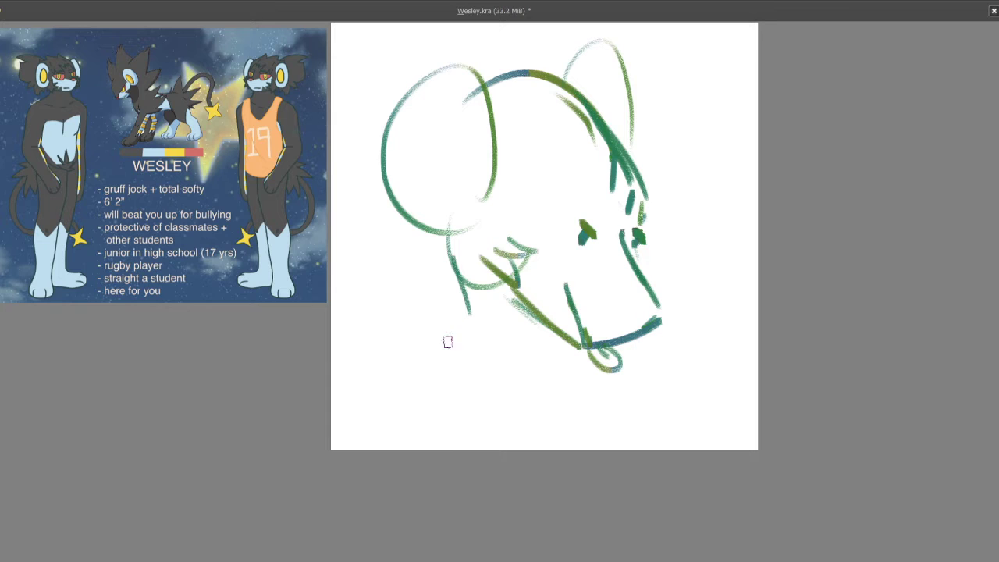
pyautogui.hotkey('ctrl', 'z')
pyautogui.moveTo(455, 278)
pyautogui.mouseDown()
pyautogui.moveTo(399, 333)
pyautogui.moveTo(345, 318)
pyautogui.mouseUp()
pyautogui.moveTo(441, 300); pyautogui.dragTo(282, 345)
pyautogui.moveTo(383, 368); pyautogui.dragTo(346, 352)
pyautogui.hotkey('ctrl', 'z')
pyautogui.hotkey('ctrl', 'z')
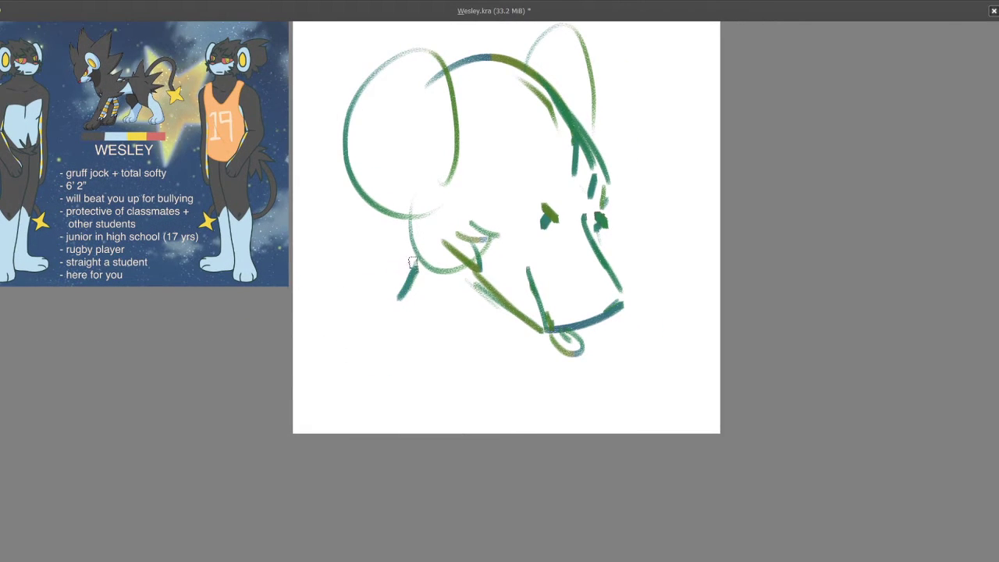
pyautogui.moveTo(401, 297); pyautogui.dragTo(297, 320)
# Step: Transform the whole sketch, rotating it slightly clockwise and shifting it towards the upper right of the canvas
pyautogui.press('Tab')
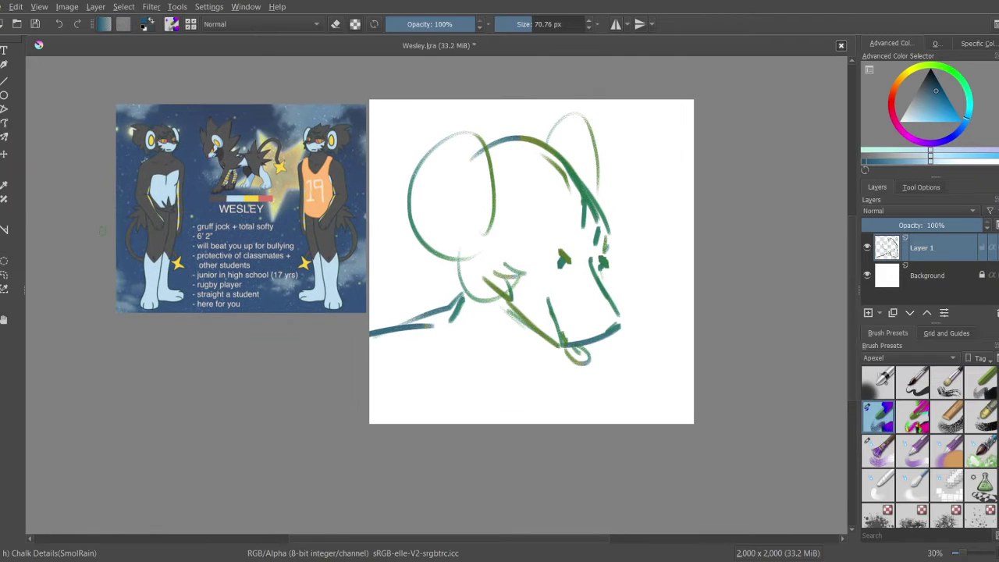
pyautogui.hotkey('ctrl', 't')
pyautogui.moveTo(674, 152)
pyautogui.mouseDown()
pyautogui.moveTo(585, 182)
pyautogui.moveTo(627, 172)
pyautogui.mouseUp()
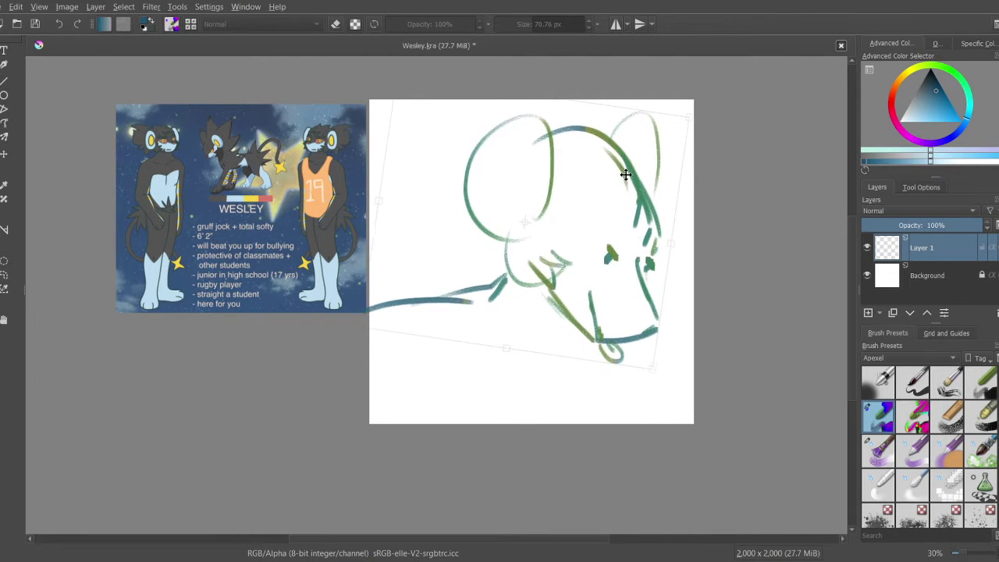
pyautogui.press('Escape')
pyautogui.moveTo(472, 357); pyautogui.dragTo(423, 335)
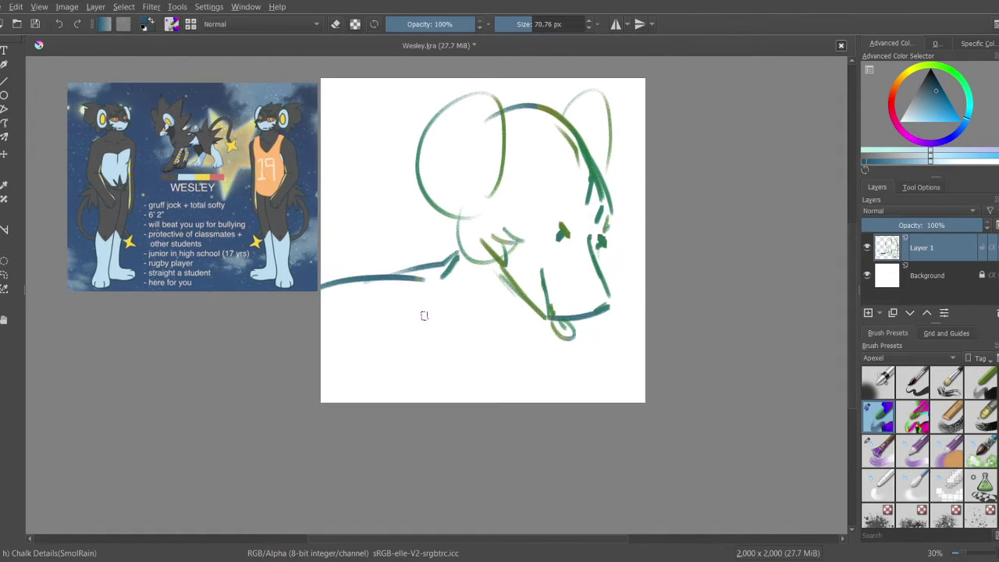
# Step: Sketch the front of the neck below the jaw with a faint throat line, and undo the stray torso stroke
pyautogui.press('Tab')
pyautogui.scroll(2, 405, 268)
pyautogui.moveTo(523, 296); pyautogui.dragTo(497, 329)
pyautogui.moveTo(530, 385); pyautogui.dragTo(517, 341)
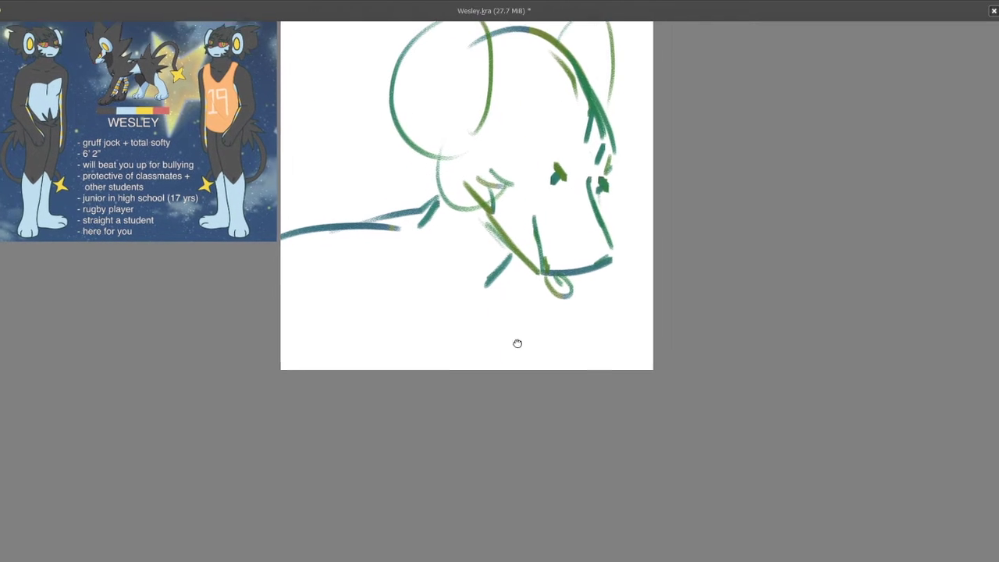
pyautogui.moveTo(498, 277); pyautogui.dragTo(507, 328)
pyautogui.moveTo(412, 312); pyautogui.dragTo(322, 304)
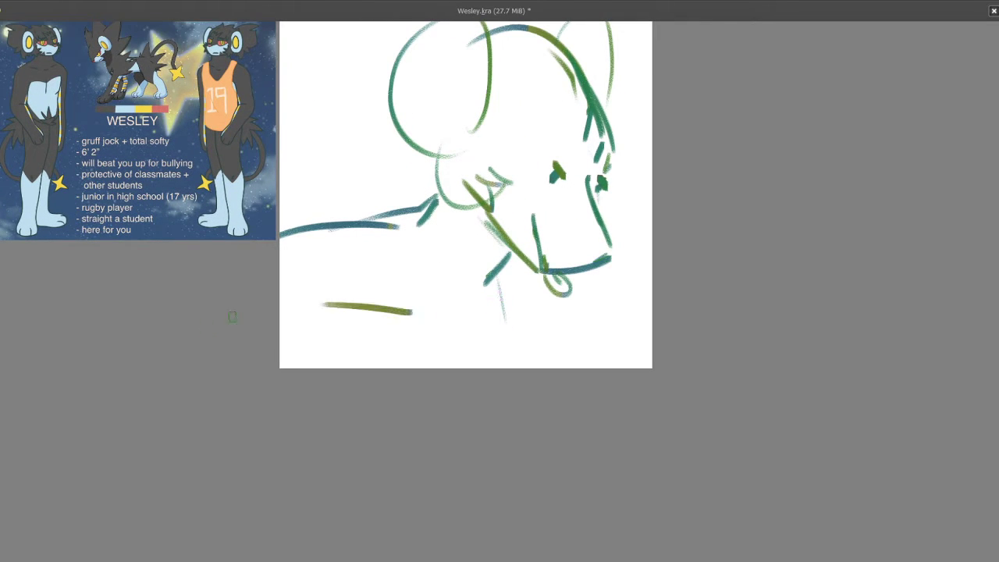
pyautogui.moveTo(433, 287); pyautogui.dragTo(452, 320)
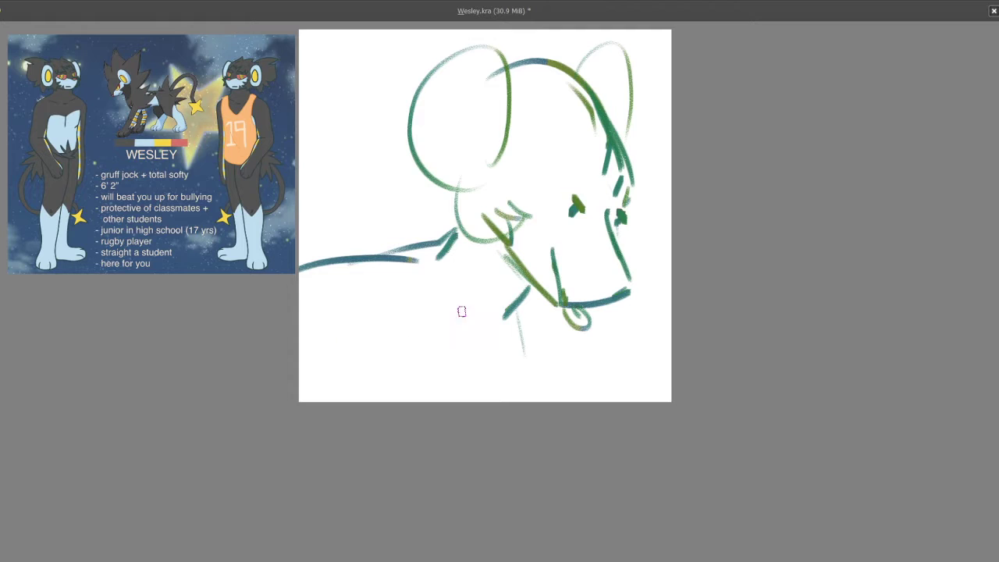
pyautogui.hotkey('ctrl', 'z')
# Step: Sketch layered curved strokes across the shoulder and back behind the neck
pyautogui.moveTo(320, 235); pyautogui.dragTo(376, 227)
pyautogui.moveTo(414, 253)
pyautogui.mouseDown()
pyautogui.moveTo(342, 211)
pyautogui.moveTo(418, 259)
pyautogui.mouseUp()
pyautogui.moveTo(328, 308); pyautogui.dragTo(325, 302)
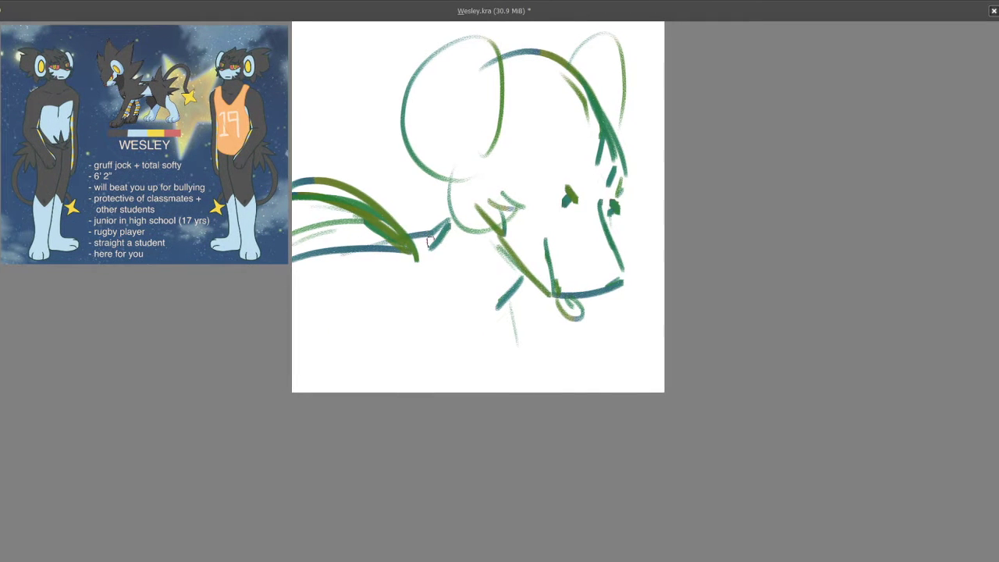
pyautogui.moveTo(373, 218); pyautogui.dragTo(474, 242)
pyautogui.moveTo(459, 296)
pyautogui.mouseDown()
pyautogui.moveTo(375, 270)
pyautogui.moveTo(337, 239)
pyautogui.mouseUp()
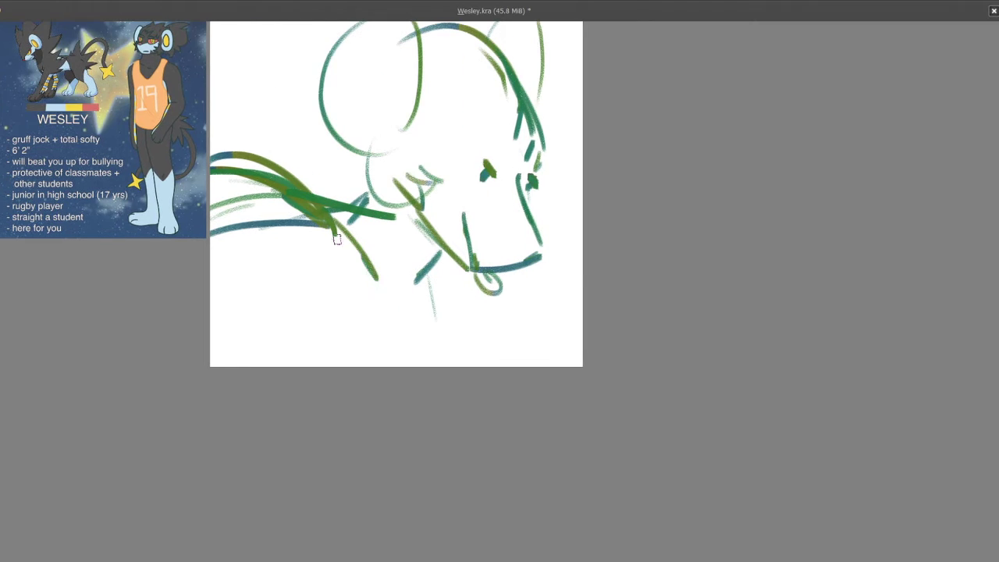
# Step: Replace the long shoulder stroke attempts with curved lines for the throat and chest, plus a short collarbone stroke
pyautogui.moveTo(421, 289); pyautogui.dragTo(469, 398)
pyautogui.hotkey('ctrl', 'z')
pyautogui.hotkey('ctrl', 'z')
pyautogui.moveTo(423, 280)
pyautogui.mouseDown()
pyautogui.moveTo(437, 334)
pyautogui.moveTo(486, 367)
pyautogui.mouseUp()
pyautogui.moveTo(403, 329); pyautogui.dragTo(375, 306)
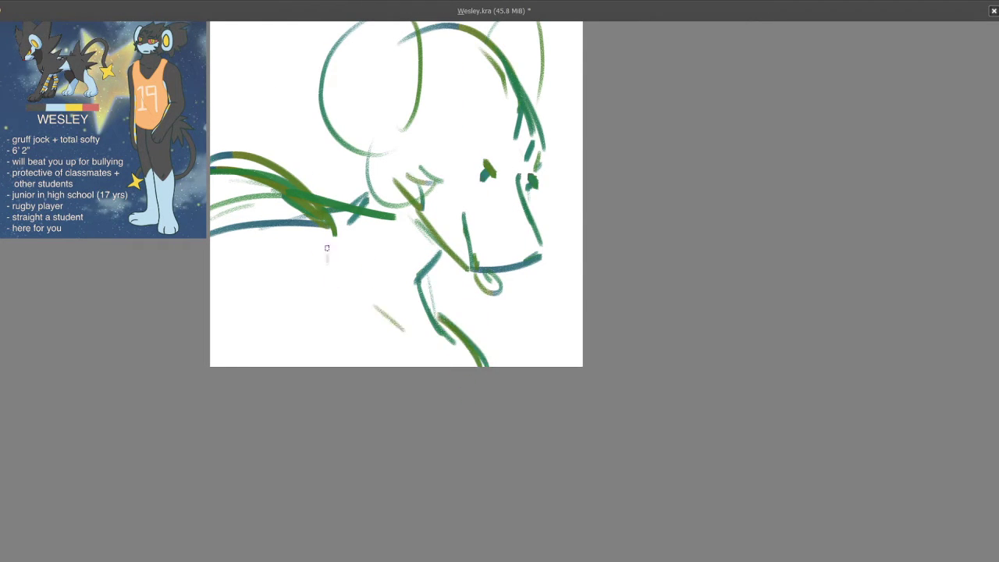
# Step: Mirror the canvas view to check the sketch and add long lines for the shoulder, arm and chest
pyautogui.press('m')
pyautogui.moveTo(602, 245); pyautogui.dragTo(418, 382)
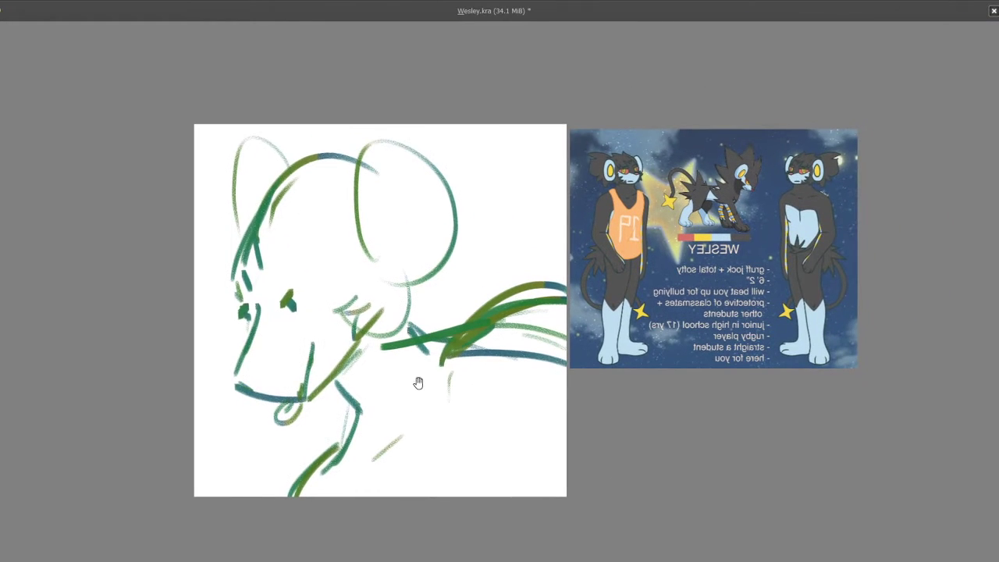
pyautogui.moveTo(436, 342)
pyautogui.mouseDown()
pyautogui.moveTo(461, 408)
pyautogui.moveTo(436, 347)
pyautogui.mouseUp()
pyautogui.moveTo(421, 317); pyautogui.dragTo(468, 413)
pyautogui.moveTo(320, 387); pyautogui.dragTo(425, 427)
pyautogui.moveTo(460, 282)
pyautogui.mouseDown()
pyautogui.moveTo(457, 296)
pyautogui.moveTo(515, 362)
pyautogui.mouseUp()
pyautogui.moveTo(491, 216)
pyautogui.mouseDown()
pyautogui.moveTo(541, 181)
pyautogui.moveTo(434, 264)
pyautogui.mouseUp()
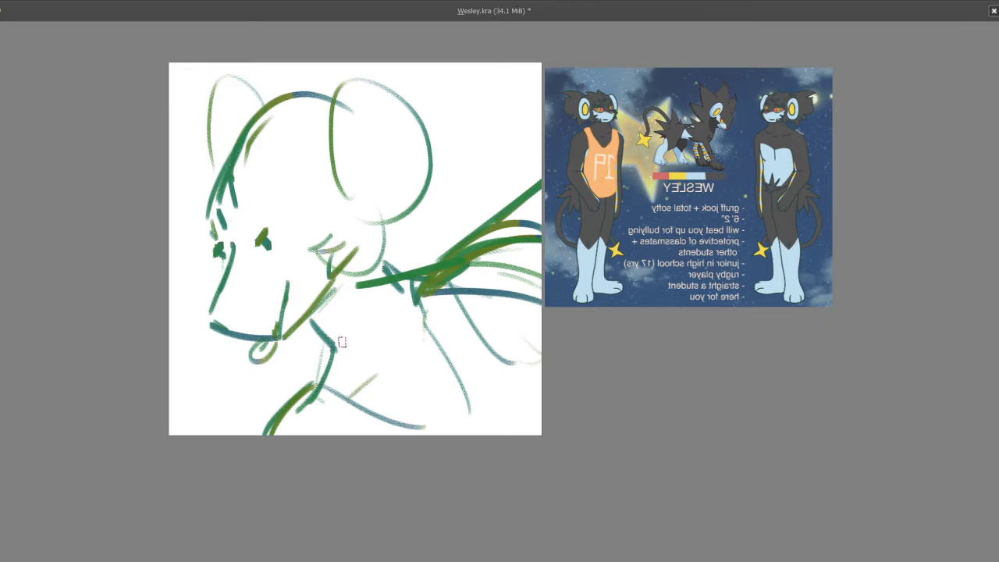
pyautogui.moveTo(317, 393); pyautogui.dragTo(390, 383)
pyautogui.press('m')
# Step: Lower Layer 1's opacity to 14% and mirror the canvas view
pyautogui.press('Tab')
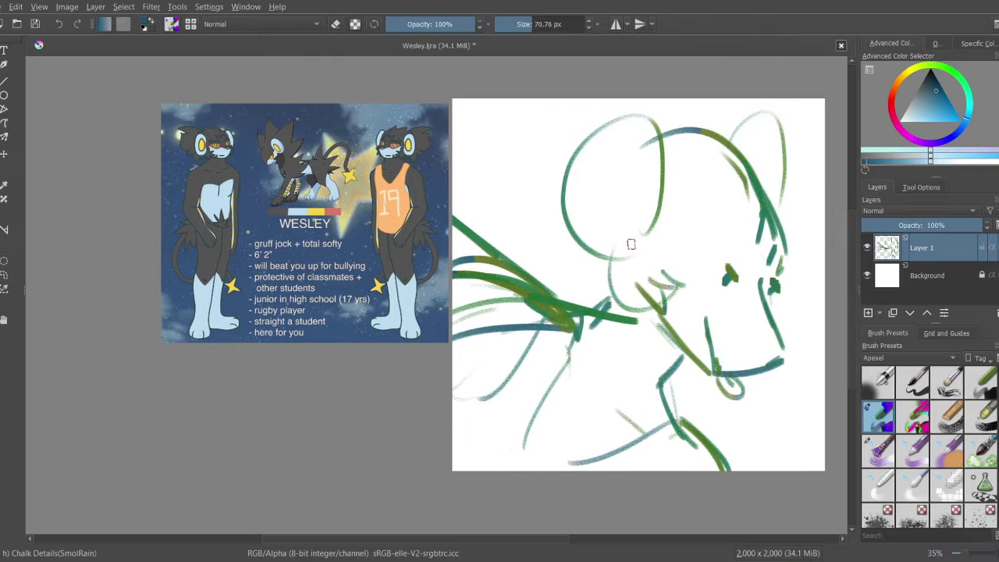
pyautogui.moveTo(945, 225); pyautogui.dragTo(879, 224)
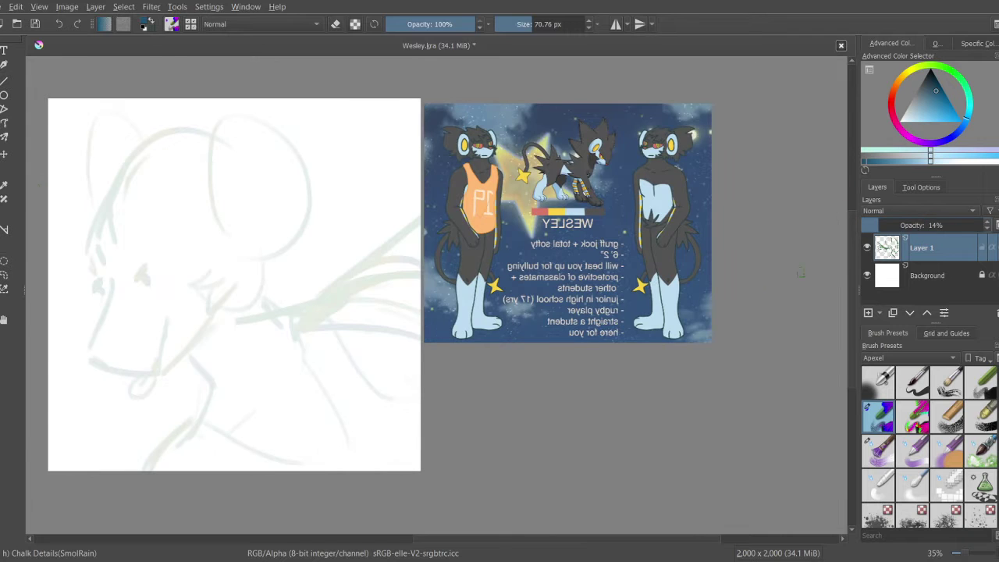
pyautogui.press('m')
pyautogui.press('Tab')
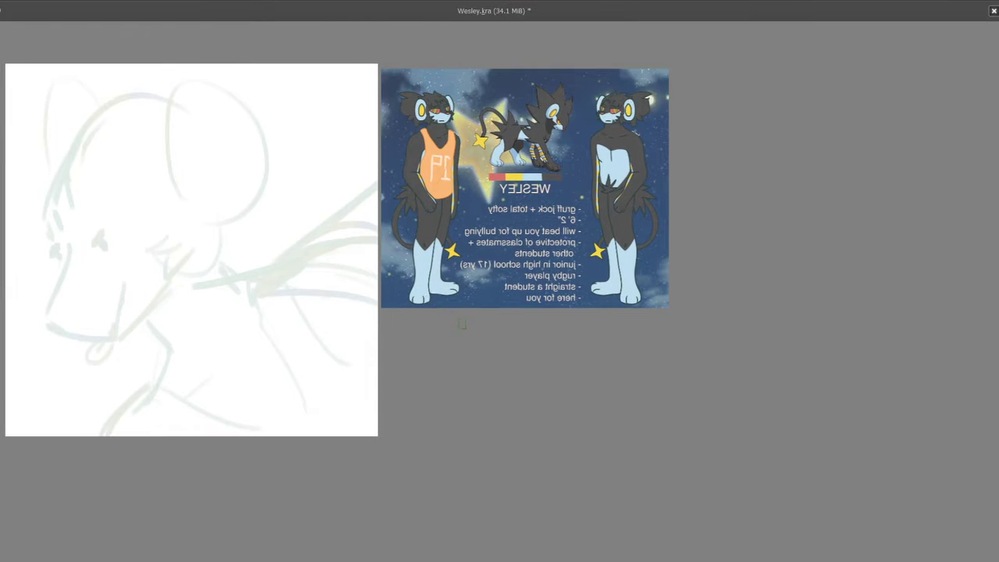
# Step: Redraw the forehead and brow contour in full-strength strokes over the faded sketch
pyautogui.moveTo(183, 295); pyautogui.dragTo(212, 297)
pyautogui.scroll(2, 348, 281)
pyautogui.scroll(1, 250, 237)
pyautogui.moveTo(250, 237); pyautogui.dragTo(262, 259)
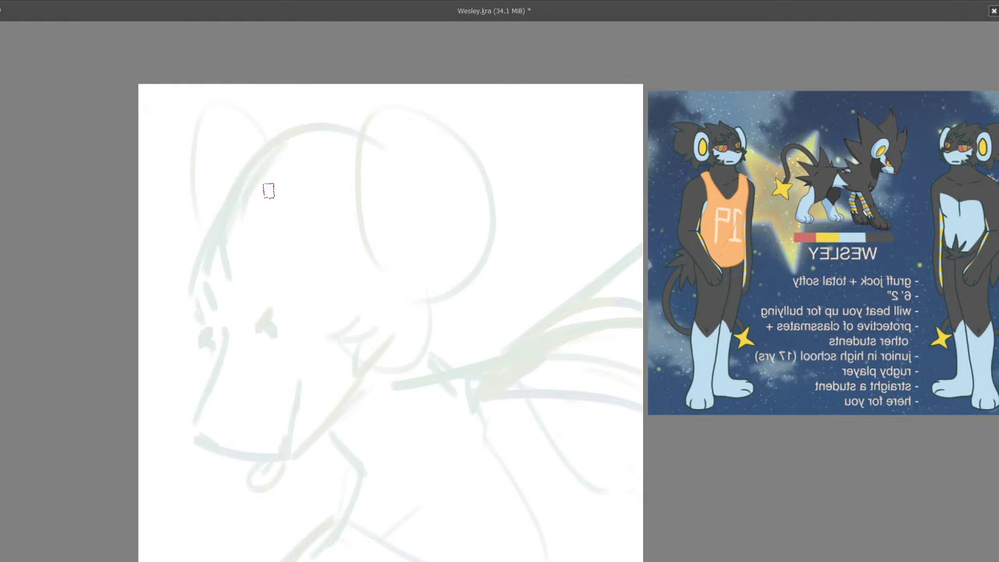
pyautogui.press('Tab')
pyautogui.press('Tab')
pyautogui.moveTo(249, 216)
pyautogui.mouseDown()
pyautogui.moveTo(250, 179)
pyautogui.moveTo(272, 133)
pyautogui.moveTo(231, 241)
pyautogui.moveTo(246, 304)
pyautogui.mouseUp()
pyautogui.moveTo(246, 304)
pyautogui.mouseDown()
pyautogui.moveTo(238, 238)
pyautogui.moveTo(221, 278)
pyautogui.moveTo(238, 259)
pyautogui.mouseUp()
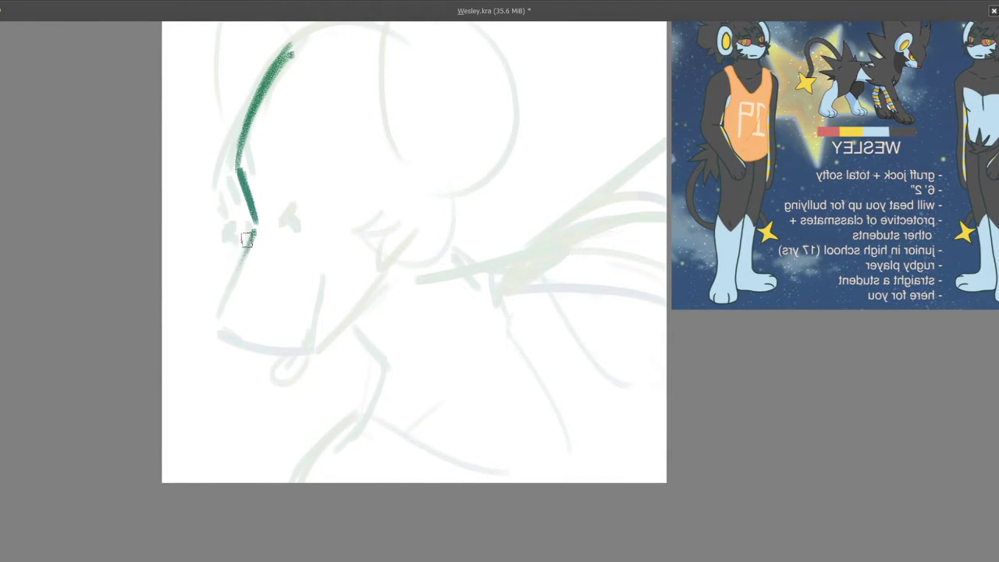
# Step: Redraw the snout, lower muzzle, mouth corner and jawline over the faded sketch, undoing the extra cheek mark
pyautogui.moveTo(245, 236)
pyautogui.mouseDown()
pyautogui.moveTo(206, 352)
pyautogui.moveTo(205, 367)
pyautogui.moveTo(221, 373)
pyautogui.mouseUp()
pyautogui.moveTo(227, 371)
pyautogui.mouseDown()
pyautogui.moveTo(212, 368)
pyautogui.moveTo(263, 367)
pyautogui.moveTo(241, 372)
pyautogui.moveTo(258, 357)
pyautogui.moveTo(259, 318)
pyautogui.moveTo(245, 382)
pyautogui.moveTo(234, 362)
pyautogui.moveTo(258, 346)
pyautogui.moveTo(242, 314)
pyautogui.mouseUp()
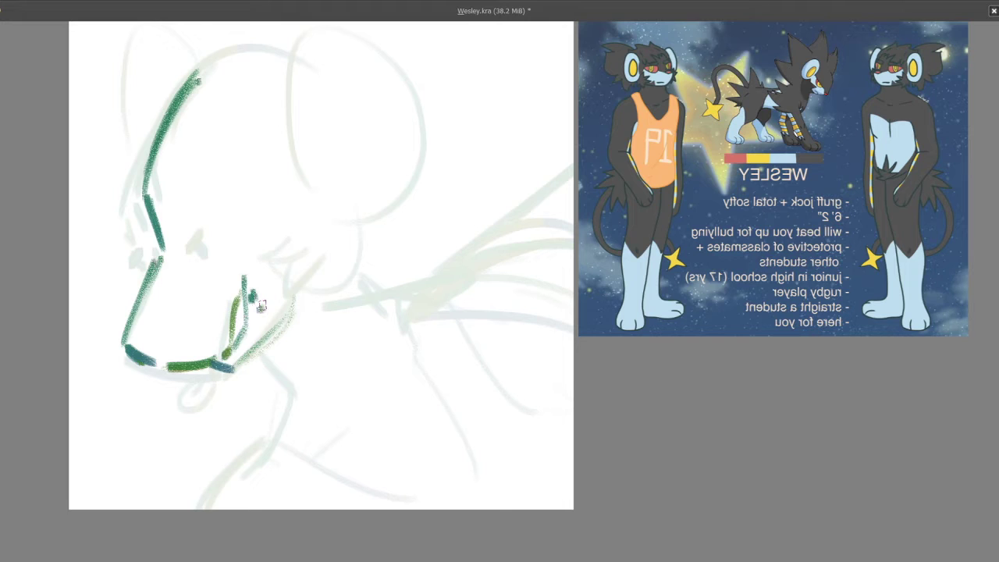
pyautogui.moveTo(312, 321); pyautogui.dragTo(248, 363)
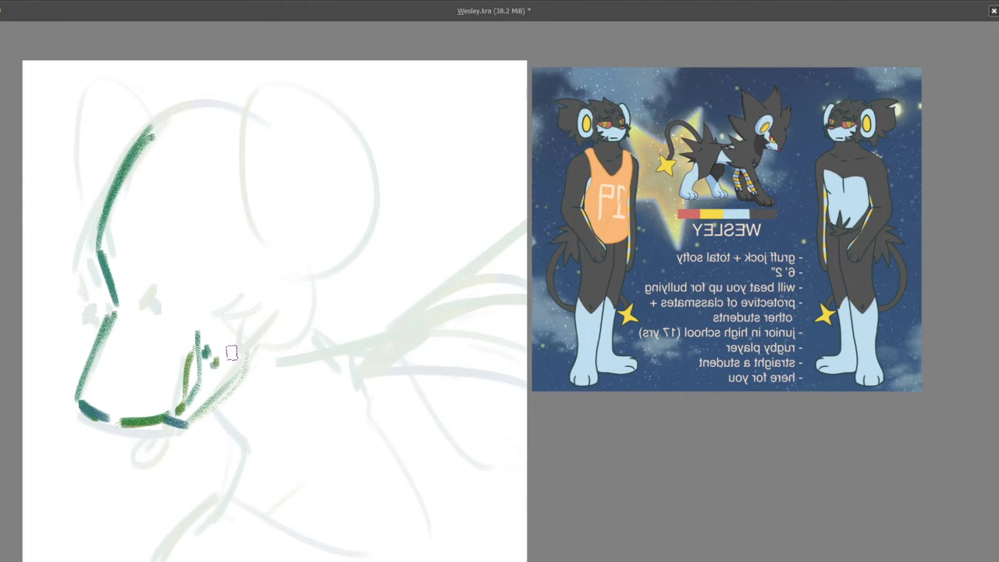
pyautogui.hotkey('ctrl', 'z')
pyautogui.moveTo(270, 379); pyautogui.dragTo(230, 364)
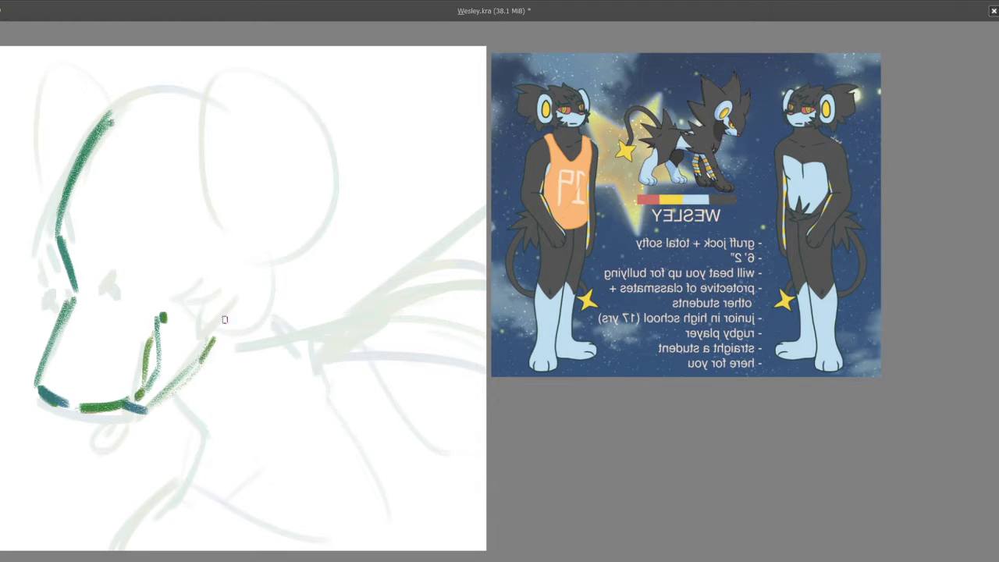
pyautogui.moveTo(234, 309)
pyautogui.mouseDown()
pyautogui.moveTo(170, 397)
pyautogui.moveTo(179, 372)
pyautogui.moveTo(231, 326)
pyautogui.mouseUp()
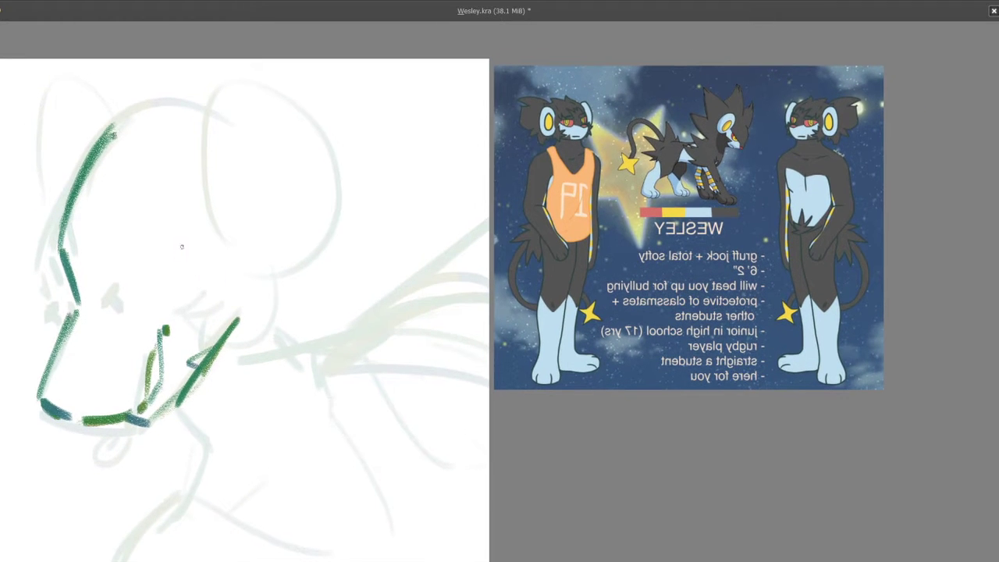
# Step: Draw the near ear's rounded outline with cheek fur at its base, and add the inner ear contour
pyautogui.moveTo(178, 225)
pyautogui.mouseDown()
pyautogui.moveTo(205, 290)
pyautogui.moveTo(199, 336)
pyautogui.moveTo(269, 327)
pyautogui.moveTo(250, 278)
pyautogui.mouseUp()
pyautogui.moveTo(204, 248)
pyautogui.mouseDown()
pyautogui.moveTo(220, 324)
pyautogui.moveTo(254, 206)
pyautogui.moveTo(339, 370)
pyautogui.moveTo(288, 336)
pyautogui.moveTo(308, 370)
pyautogui.moveTo(296, 238)
pyautogui.mouseUp()
pyautogui.hotkey('ctrl', 'z')
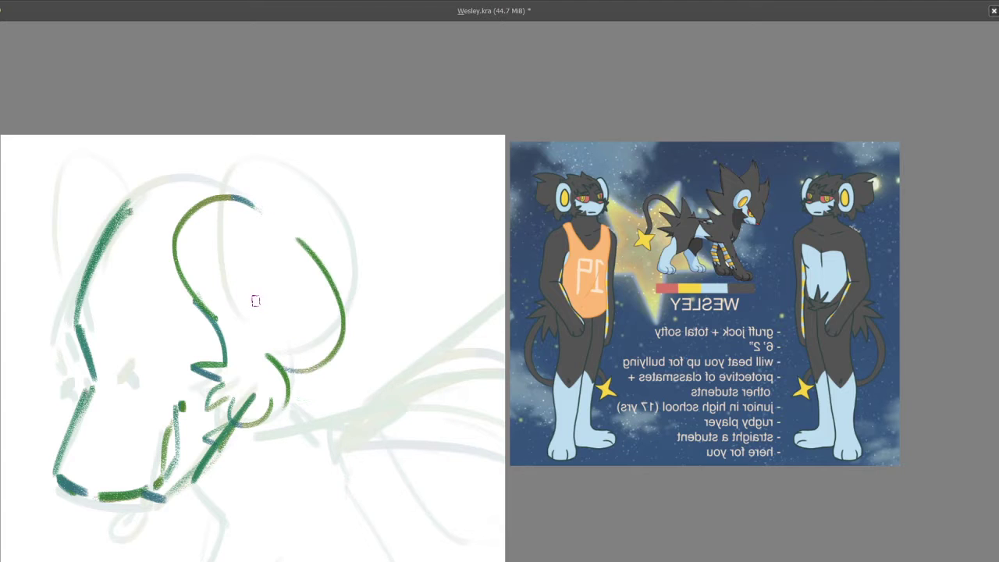
pyautogui.moveTo(217, 277); pyautogui.dragTo(296, 350)
pyautogui.moveTo(242, 259); pyautogui.dragTo(298, 341)
pyautogui.moveTo(126, 316); pyautogui.dragTo(240, 310)
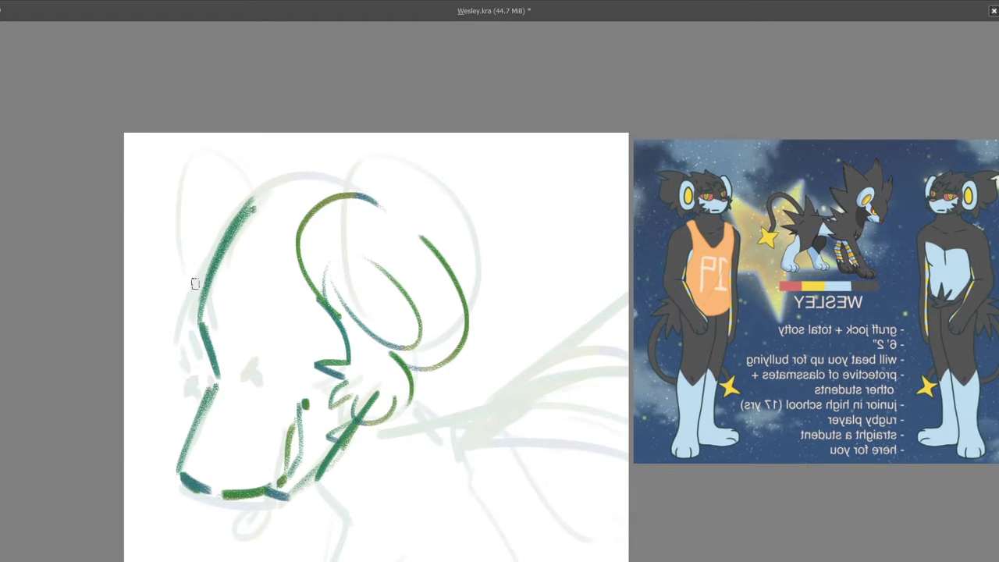
pyautogui.moveTo(215, 279); pyautogui.dragTo(227, 273)
pyautogui.moveTo(256, 236); pyautogui.dragTo(196, 286)
pyautogui.scroll(1, 196, 286)
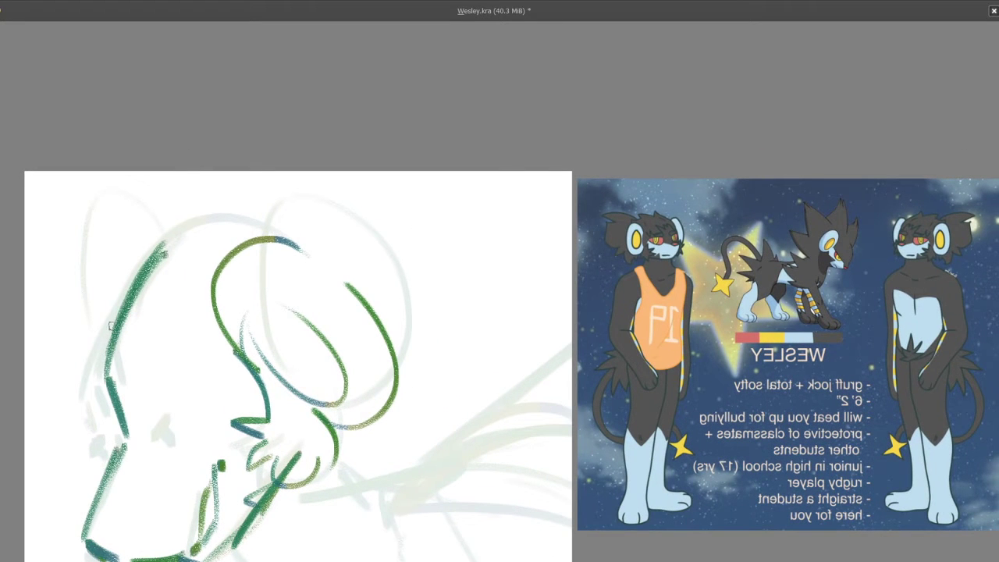
# Step: Add a forehead contour stroke, then scale Layer 2's head drawing down and reposition it over the faded sketch
pyautogui.moveTo(113, 343)
pyautogui.mouseDown()
pyautogui.moveTo(150, 220)
pyautogui.moveTo(193, 187)
pyautogui.mouseUp()
pyautogui.scroll(-2, 249, 225)
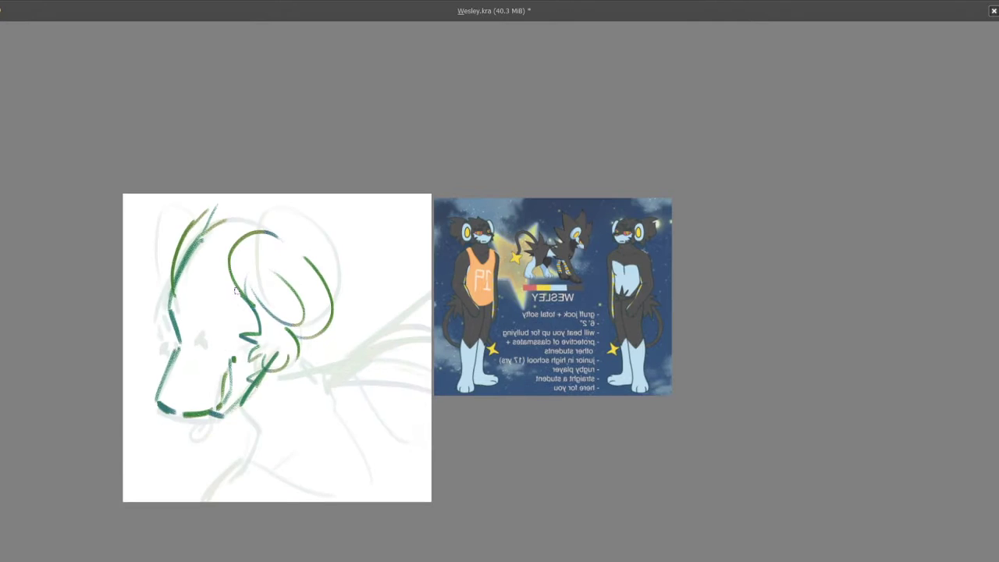
pyautogui.press('Tab')
pyautogui.click(10, 154)
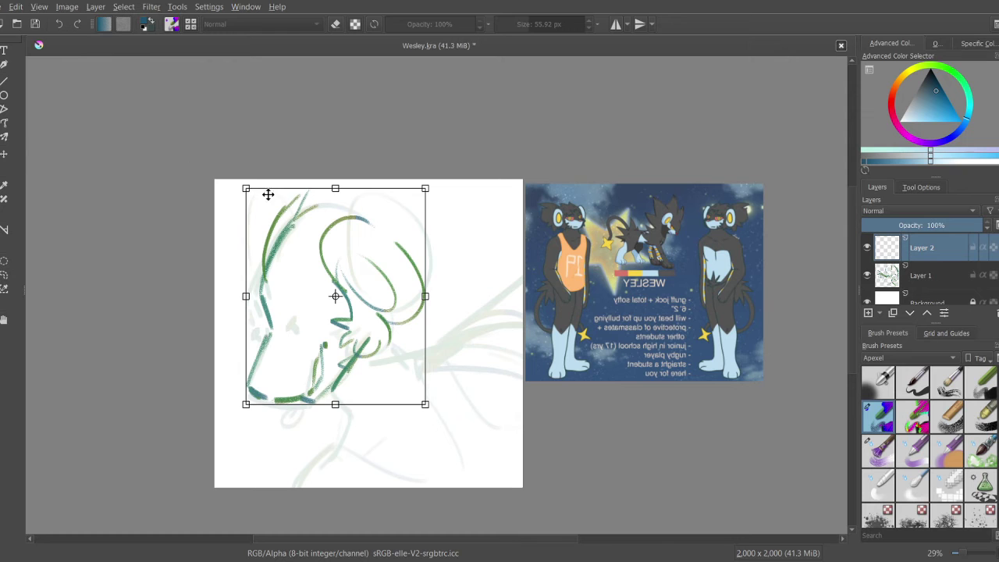
pyautogui.moveTo(246, 189); pyautogui.dragTo(270, 223)
pyautogui.moveTo(305, 289); pyautogui.dragTo(295, 277)
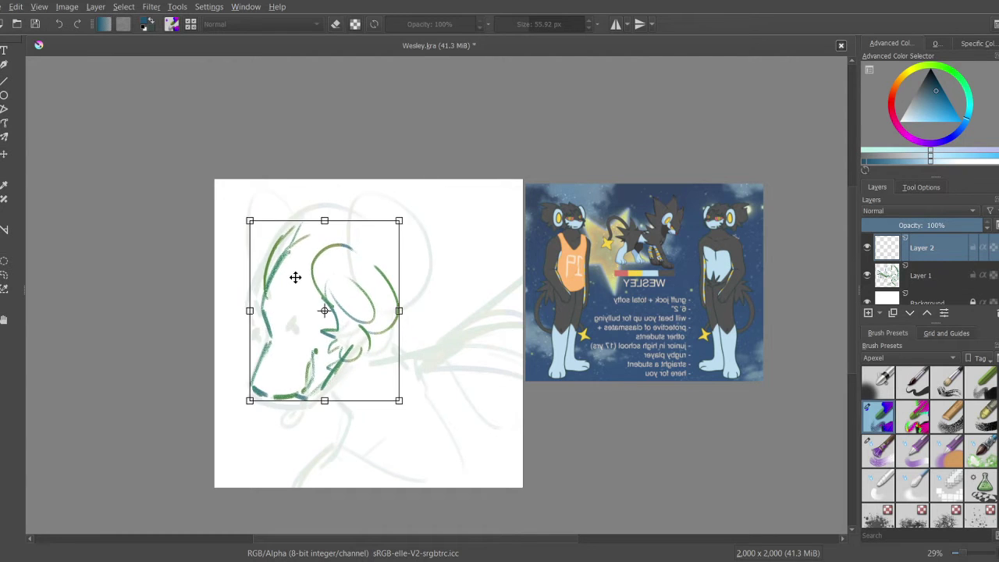
pyautogui.press('b')
pyautogui.press('Tab')
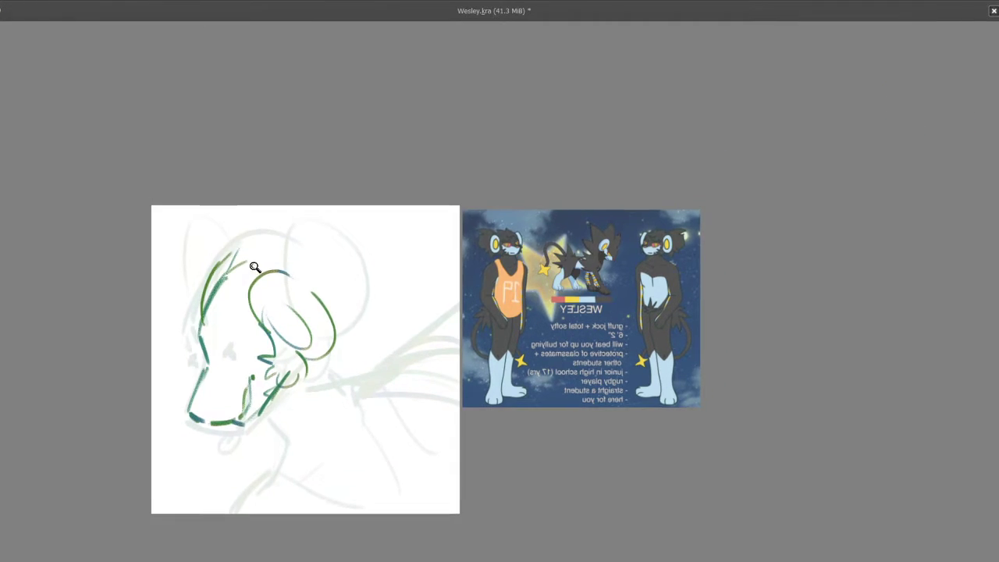
# Step: Draw the crown line back from the forehead with a short tuft stroke, undoing the extra stroke
pyautogui.scroll(4, 212, 243)
pyautogui.moveTo(215, 239); pyautogui.dragTo(284, 239)
pyautogui.scroll(-1, 283, 239)
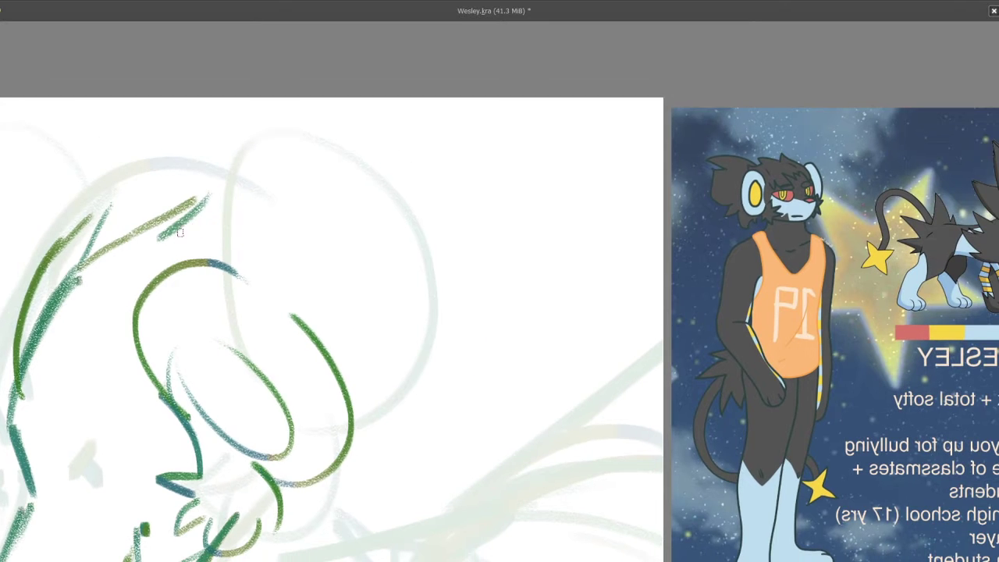
pyautogui.moveTo(176, 234)
pyautogui.mouseDown()
pyautogui.moveTo(260, 205)
pyautogui.moveTo(304, 302)
pyautogui.moveTo(191, 217)
pyautogui.moveTo(296, 167)
pyautogui.mouseUp()
pyautogui.scroll(-1, 312, 282)
pyautogui.hotkey('ctrl', 'z')
# Step: Draw the large pointed hair shape above the crown, with spiky tufts behind the near ear and down the nape
pyautogui.moveTo(178, 211)
pyautogui.mouseDown()
pyautogui.moveTo(265, 119)
pyautogui.moveTo(290, 161)
pyautogui.moveTo(339, 161)
pyautogui.moveTo(293, 132)
pyautogui.moveTo(328, 223)
pyautogui.moveTo(285, 256)
pyautogui.moveTo(283, 281)
pyautogui.moveTo(300, 295)
pyautogui.mouseUp()
pyautogui.moveTo(288, 293)
pyautogui.mouseDown()
pyautogui.moveTo(282, 278)
pyautogui.moveTo(251, 328)
pyautogui.moveTo(195, 365)
pyautogui.mouseUp()
pyautogui.scroll(-1, 282, 291)
pyautogui.moveTo(283, 292); pyautogui.dragTo(357, 265)
pyautogui.moveTo(301, 205)
pyautogui.mouseDown()
pyautogui.moveTo(296, 159)
pyautogui.moveTo(311, 128)
pyautogui.mouseUp()
pyautogui.moveTo(301, 142)
pyautogui.mouseDown()
pyautogui.moveTo(325, 125)
pyautogui.moveTo(348, 145)
pyautogui.mouseUp()
pyautogui.moveTo(340, 148)
pyautogui.mouseDown()
pyautogui.moveTo(367, 216)
pyautogui.moveTo(360, 236)
pyautogui.mouseUp()
pyautogui.moveTo(235, 229); pyautogui.dragTo(256, 247)
pyautogui.scroll(1, 256, 247)
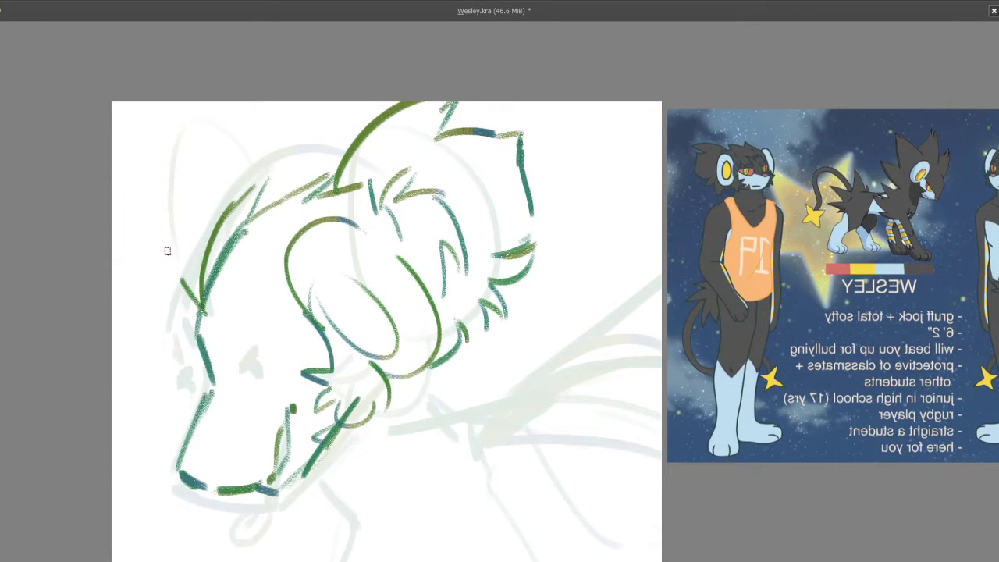
# Step: Draw the tuft along the front of the forehead, and outline the far eye at the bridge of the snout
pyautogui.moveTo(193, 299); pyautogui.dragTo(188, 231)
pyautogui.scroll(-1, 241, 323)
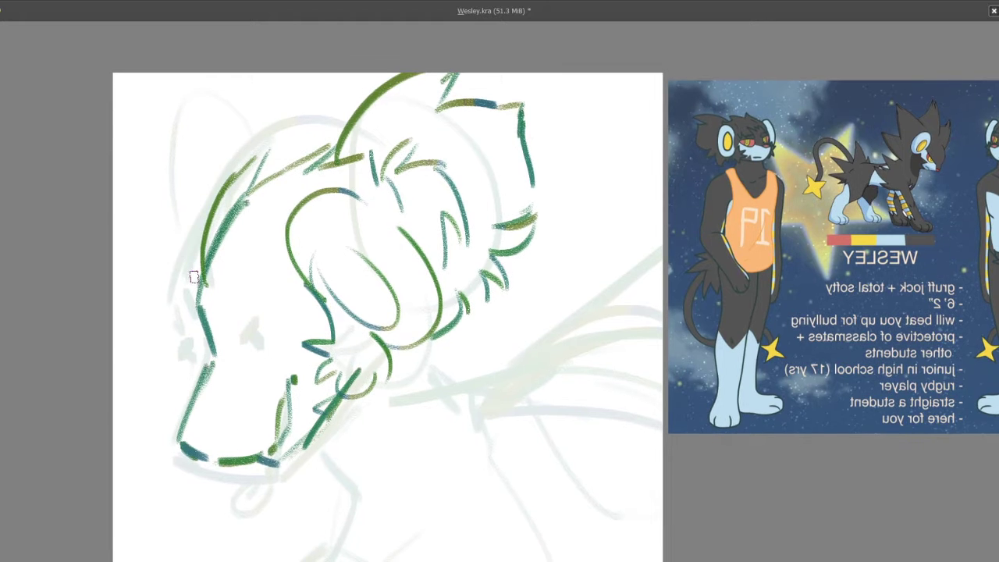
pyautogui.moveTo(192, 276); pyautogui.dragTo(187, 228)
pyautogui.scroll(4, 232, 292)
pyautogui.moveTo(247, 287)
pyautogui.mouseDown()
pyautogui.moveTo(192, 200)
pyautogui.moveTo(212, 110)
pyautogui.mouseUp()
pyautogui.moveTo(196, 238)
pyautogui.mouseDown()
pyautogui.moveTo(195, 206)
pyautogui.moveTo(202, 289)
pyautogui.moveTo(178, 316)
pyautogui.mouseUp()
pyautogui.moveTo(199, 275)
pyautogui.mouseDown()
pyautogui.moveTo(242, 286)
pyautogui.moveTo(210, 316)
pyautogui.moveTo(228, 297)
pyautogui.mouseUp()
pyautogui.moveTo(287, 283); pyautogui.dragTo(222, 256)
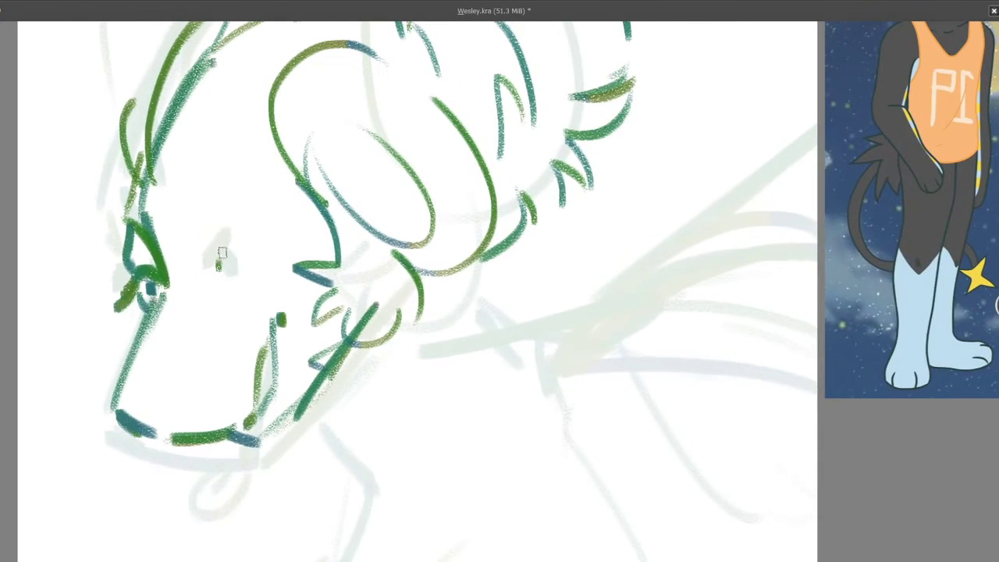
# Step: Draw the near eye with a slanted upper lid and short lower strokes, replacing the curved lid, and darken the far eye
pyautogui.moveTo(144, 287); pyautogui.dragTo(261, 243)
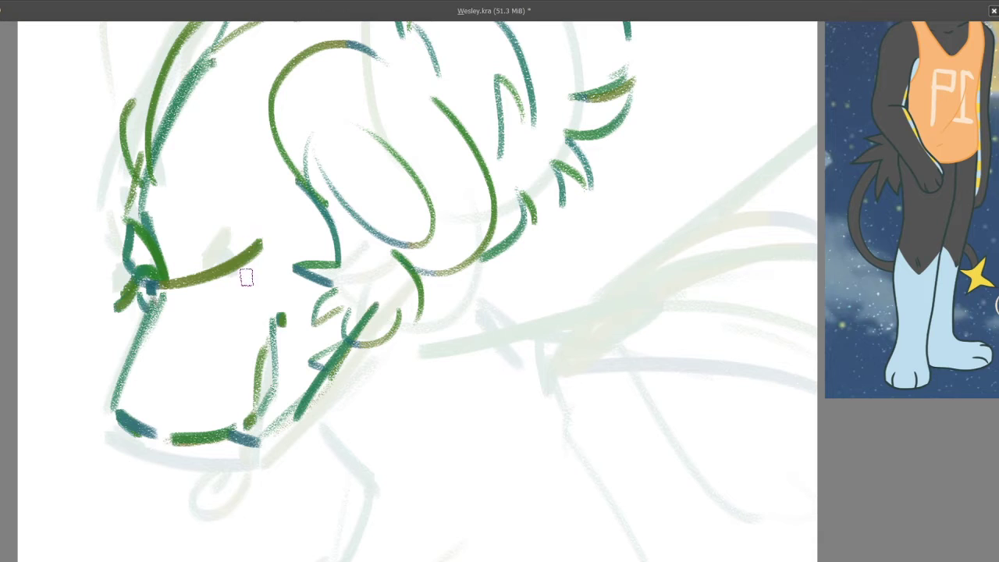
pyautogui.moveTo(246, 277); pyautogui.dragTo(289, 246)
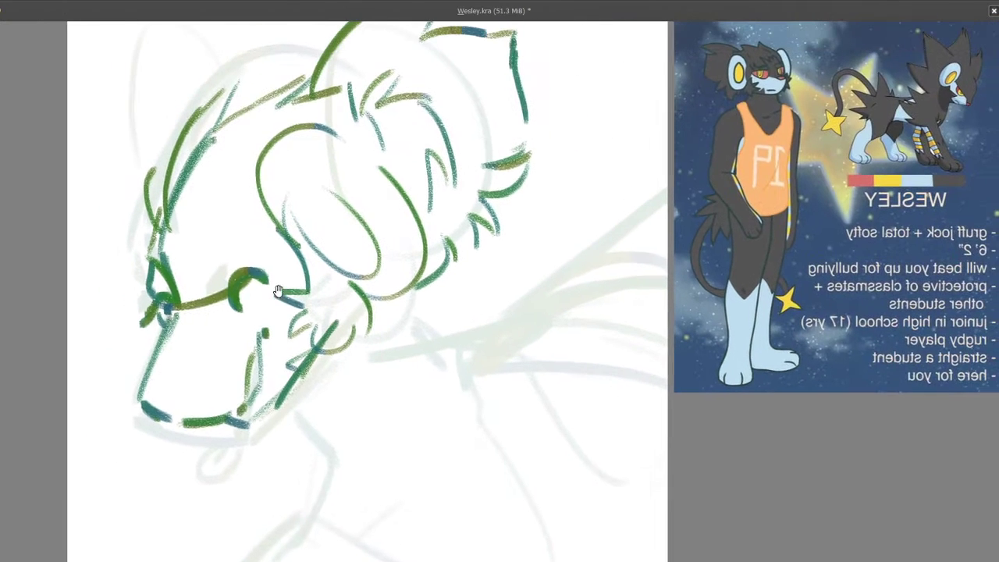
pyautogui.hotkey('ctrl', 'z')
pyautogui.moveTo(218, 304); pyautogui.dragTo(273, 246)
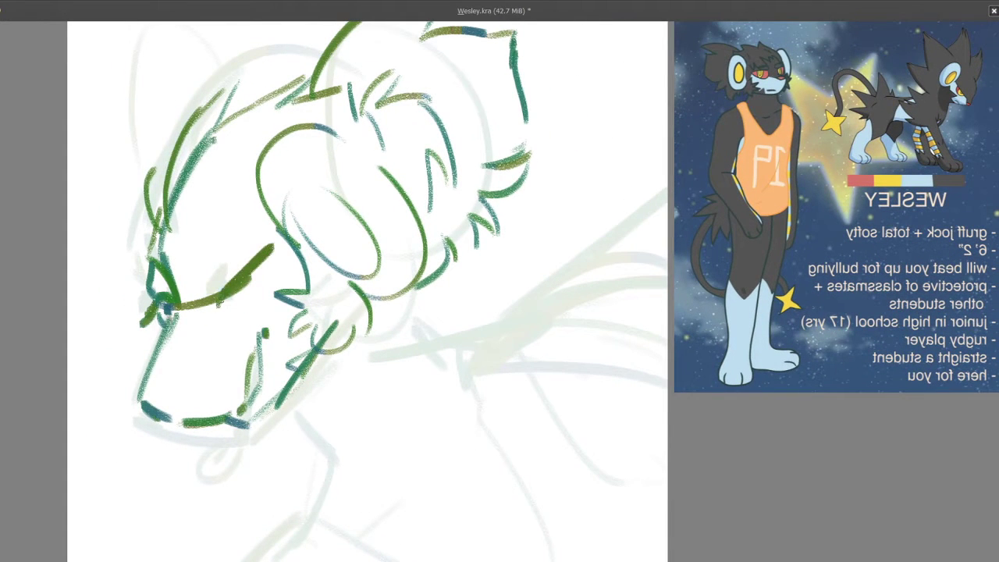
pyautogui.moveTo(257, 301)
pyautogui.mouseDown()
pyautogui.moveTo(273, 254)
pyautogui.moveTo(261, 269)
pyautogui.mouseUp()
pyautogui.moveTo(211, 306); pyautogui.dragTo(259, 290)
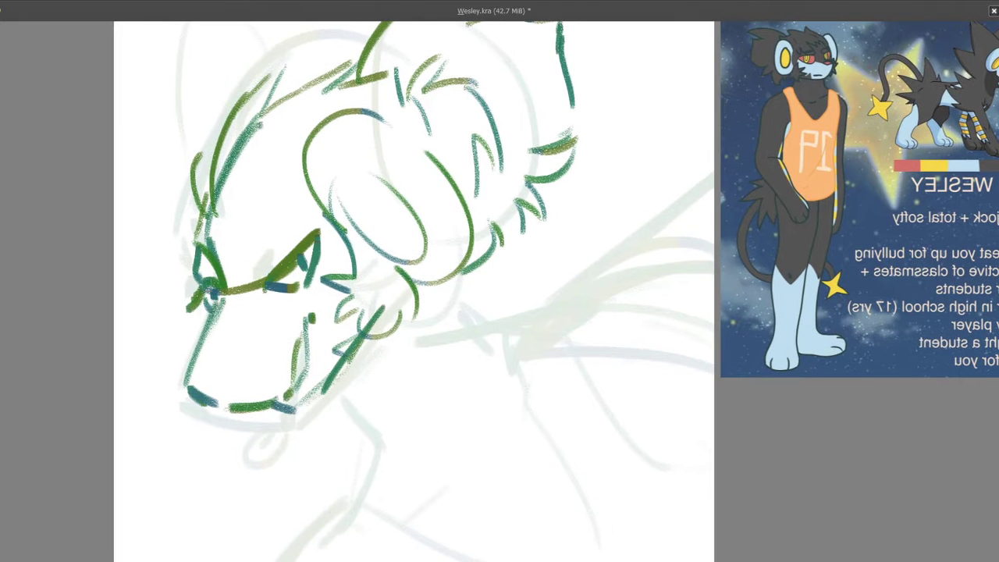
pyautogui.moveTo(227, 322); pyautogui.dragTo(213, 288)
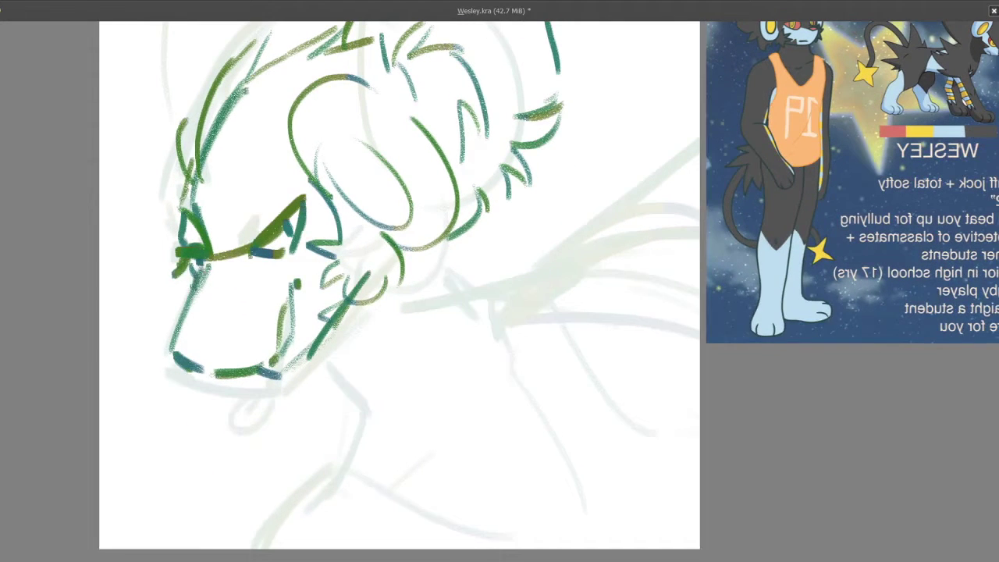
# Step: Add angled brow strokes above both eyes and extra hair strokes along the forehead
pyautogui.scroll(-3, 234, 281)
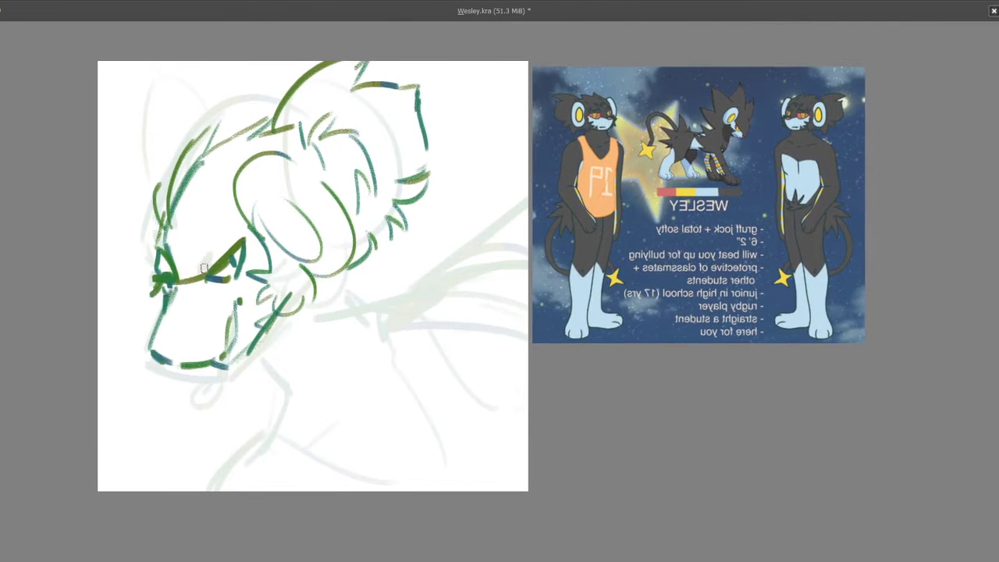
pyautogui.moveTo(180, 208)
pyautogui.mouseDown()
pyautogui.moveTo(235, 284)
pyautogui.moveTo(227, 294)
pyautogui.mouseUp()
pyautogui.moveTo(135, 238); pyautogui.dragTo(160, 266)
pyautogui.moveTo(183, 165); pyautogui.dragTo(139, 246)
pyautogui.moveTo(188, 293); pyautogui.dragTo(189, 261)
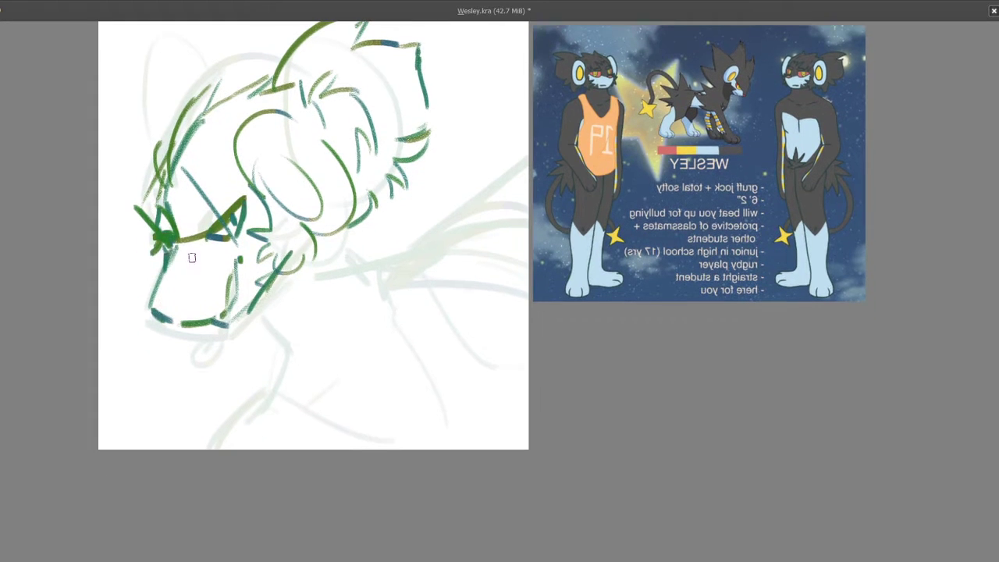
# Step: Draw the inner contour line down the snout and a short mark for the nose
pyautogui.moveTo(169, 309); pyautogui.dragTo(156, 309)
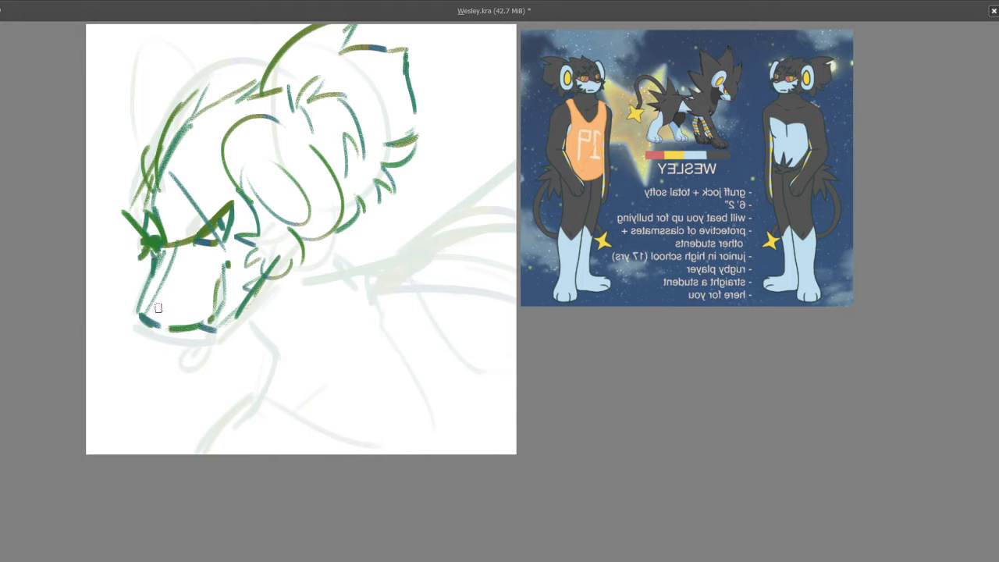
pyautogui.moveTo(275, 297)
pyautogui.mouseDown()
pyautogui.moveTo(192, 289)
pyautogui.moveTo(277, 306)
pyautogui.mouseUp()
pyautogui.moveTo(195, 270); pyautogui.dragTo(185, 308)
pyautogui.moveTo(198, 327)
pyautogui.mouseDown()
pyautogui.moveTo(195, 248)
pyautogui.moveTo(197, 320)
pyautogui.mouseUp()
# Step: Outline the neck and throat down to a flat base line, with short fur strokes inside the neck
pyautogui.moveTo(196, 235)
pyautogui.mouseDown()
pyautogui.moveTo(196, 350)
pyautogui.moveTo(278, 226)
pyautogui.moveTo(211, 229)
pyautogui.moveTo(227, 258)
pyautogui.mouseUp()
pyautogui.moveTo(211, 309); pyautogui.dragTo(190, 288)
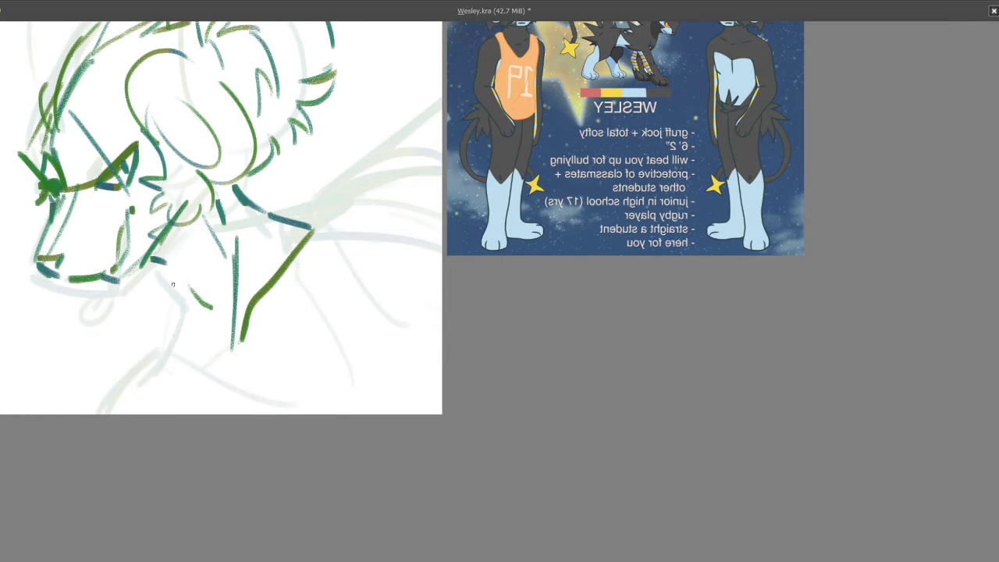
pyautogui.moveTo(165, 268); pyautogui.dragTo(193, 313)
pyautogui.moveTo(195, 311); pyautogui.dragTo(178, 346)
pyautogui.moveTo(192, 322); pyautogui.dragTo(185, 344)
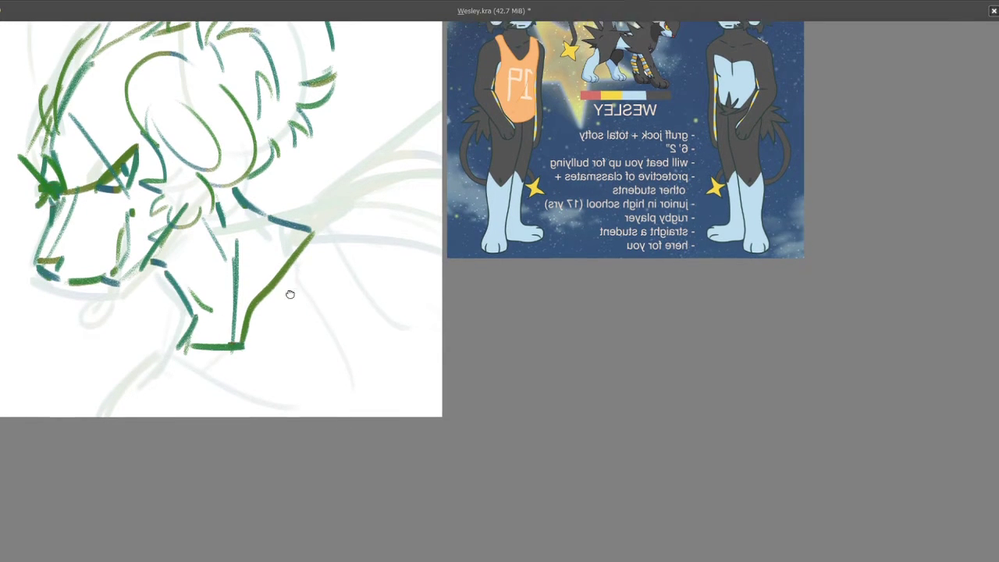
# Step: Add two short strokes beneath the shoulder line, and draw the heavy back contour rising to the canvas edge
pyautogui.moveTo(290, 291); pyautogui.dragTo(219, 395)
pyautogui.moveTo(249, 354); pyautogui.dragTo(219, 398)
pyautogui.moveTo(253, 360); pyautogui.dragTo(234, 405)
pyautogui.moveTo(295, 284); pyautogui.dragTo(248, 282)
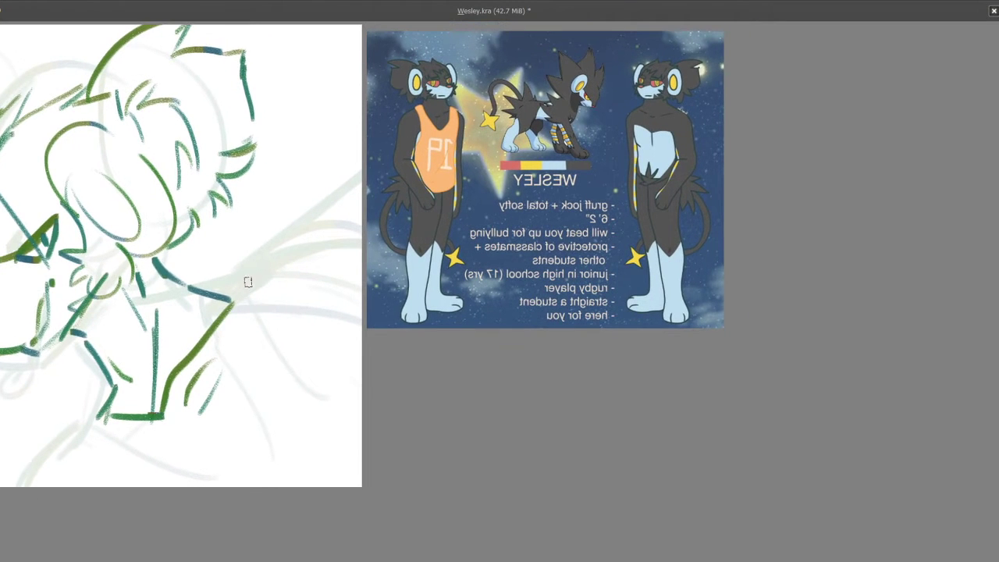
pyautogui.moveTo(234, 327)
pyautogui.mouseDown()
pyautogui.moveTo(252, 258)
pyautogui.moveTo(275, 229)
pyautogui.moveTo(258, 251)
pyautogui.moveTo(239, 234)
pyautogui.moveTo(307, 168)
pyautogui.mouseUp()
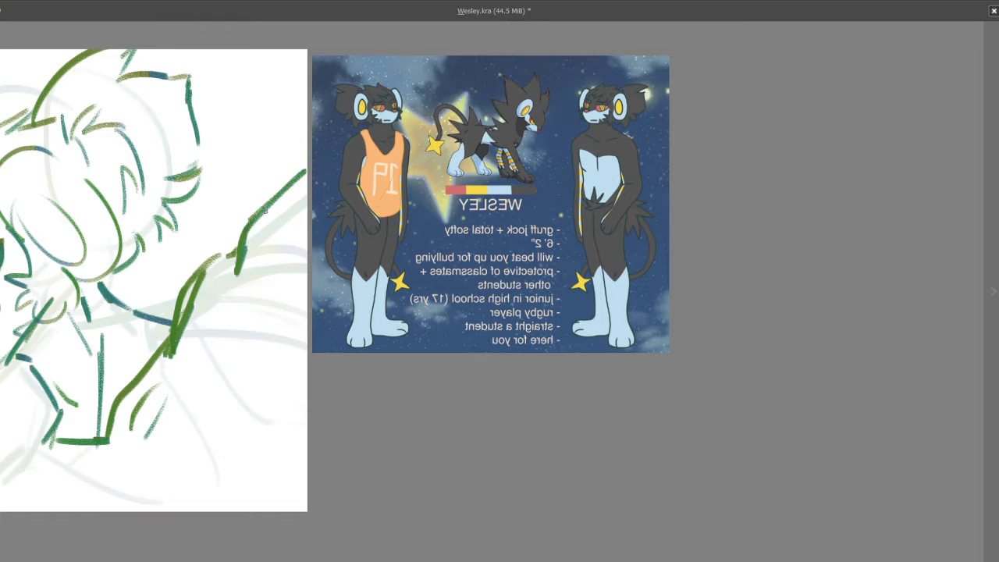
pyautogui.moveTo(233, 247); pyautogui.dragTo(307, 155)
pyautogui.moveTo(315, 318)
pyautogui.mouseDown()
pyautogui.moveTo(287, 285)
pyautogui.moveTo(293, 247)
pyautogui.moveTo(257, 270)
pyautogui.moveTo(315, 192)
pyautogui.mouseUp()
pyautogui.moveTo(313, 295); pyautogui.dragTo(248, 252)
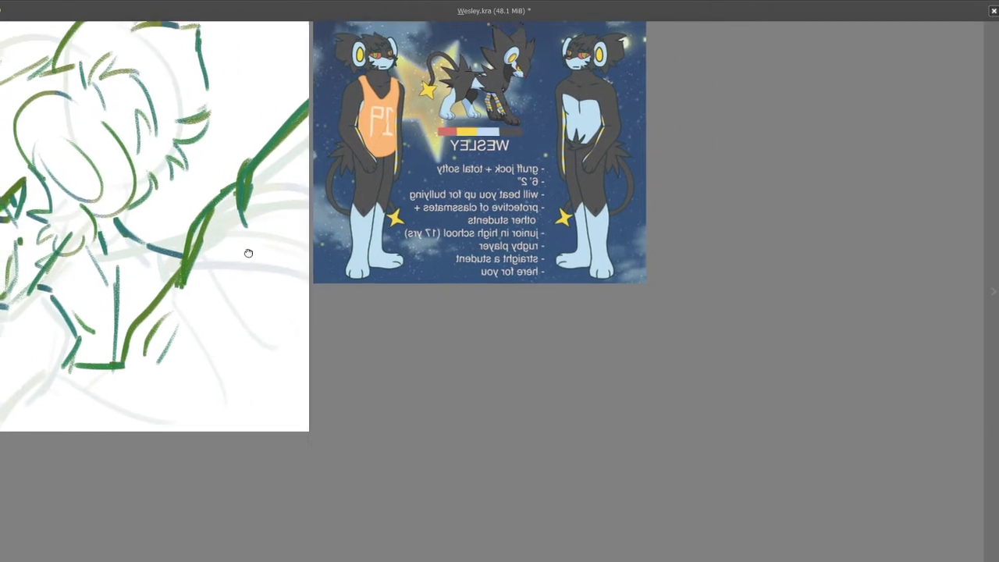
# Step: Draw spiky fur strokes near the canvas edge below the back contour
pyautogui.moveTo(262, 304)
pyautogui.mouseDown()
pyautogui.moveTo(252, 256)
pyautogui.moveTo(273, 317)
pyautogui.mouseUp()
pyautogui.moveTo(280, 257); pyautogui.dragTo(279, 315)
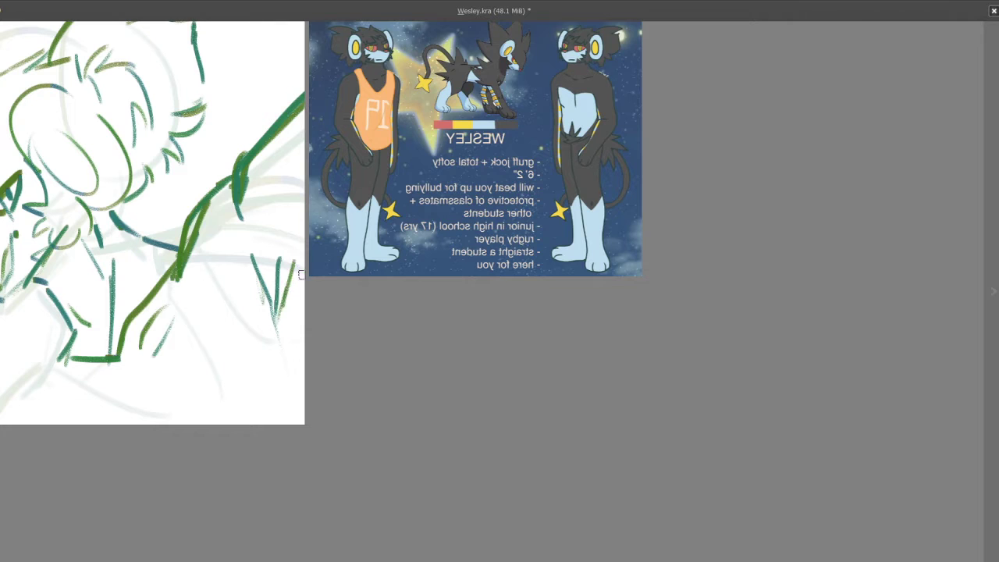
pyautogui.moveTo(301, 275); pyautogui.dragTo(296, 351)
pyautogui.moveTo(259, 313); pyautogui.dragTo(318, 281)
pyautogui.moveTo(250, 228); pyautogui.dragTo(256, 222)
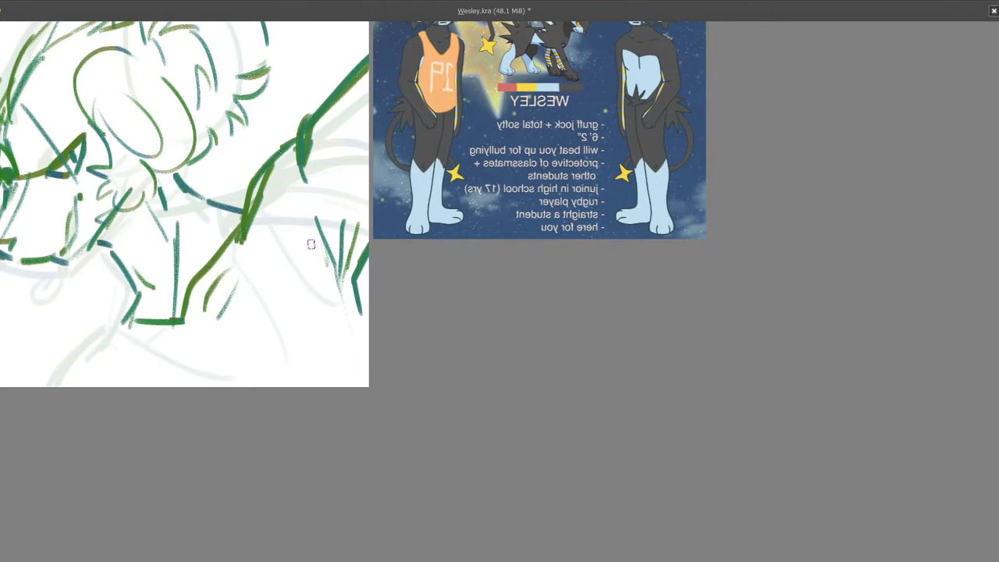
# Step: Draw the chest line and front shoulder contour descending from the neck base, mirroring the view to refine the shoulder
pyautogui.moveTo(186, 322)
pyautogui.mouseDown()
pyautogui.moveTo(208, 308)
pyautogui.moveTo(246, 334)
pyautogui.mouseUp()
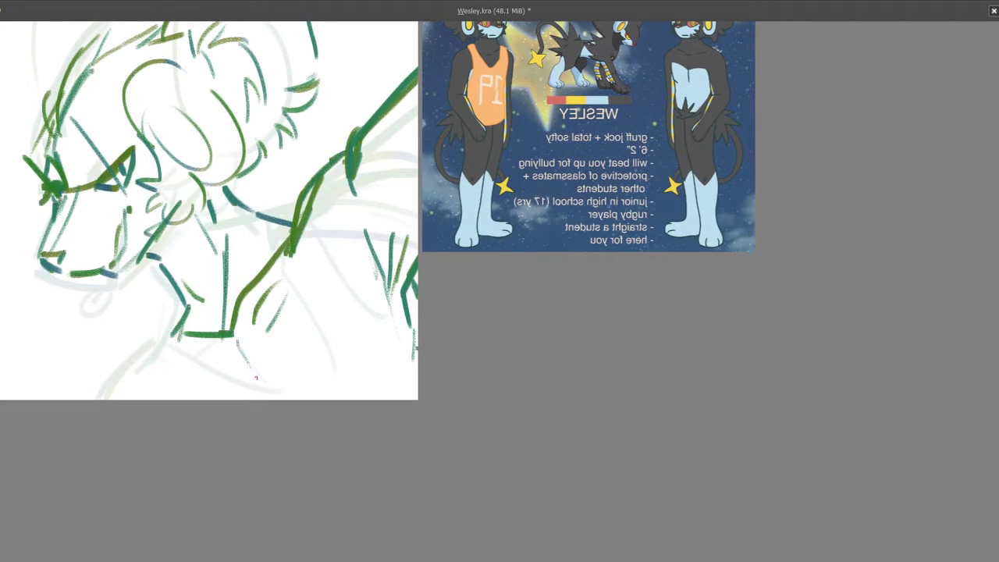
pyautogui.moveTo(255, 378); pyautogui.dragTo(281, 400)
pyautogui.moveTo(181, 378); pyautogui.dragTo(198, 383)
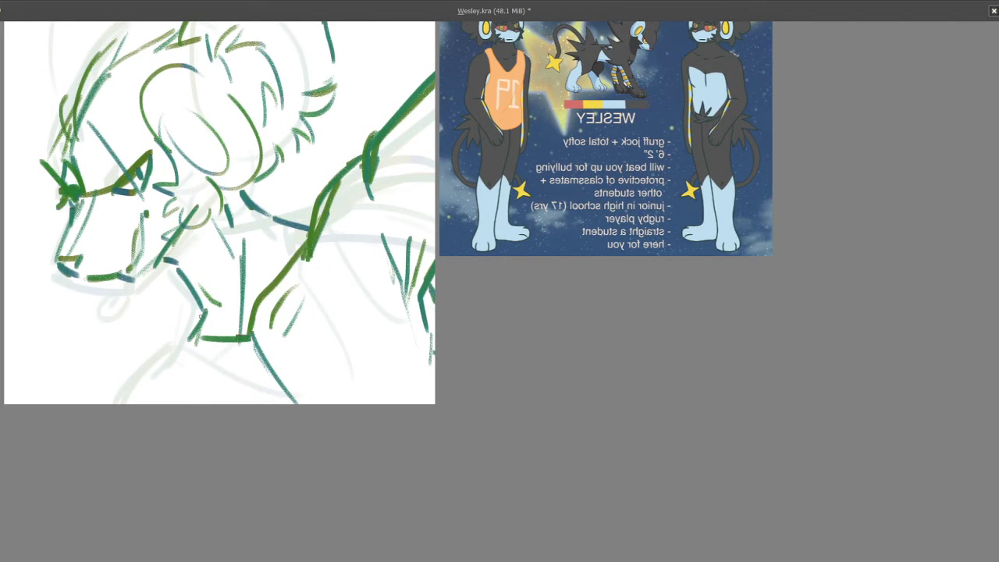
pyautogui.press('m')
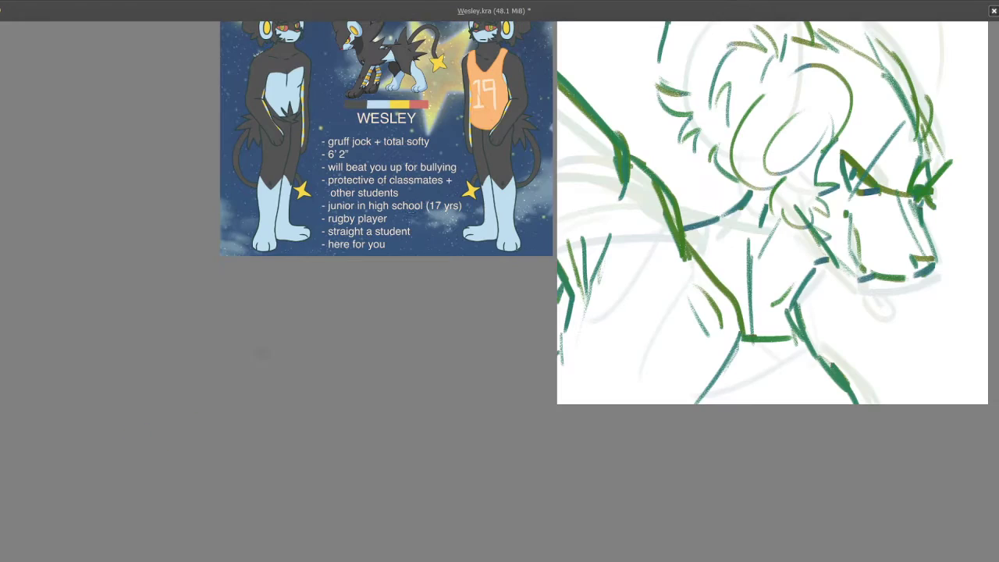
pyautogui.moveTo(636, 174); pyautogui.dragTo(257, 248)
pyautogui.moveTo(337, 288); pyautogui.dragTo(246, 254)
pyautogui.moveTo(235, 386); pyautogui.dragTo(219, 349)
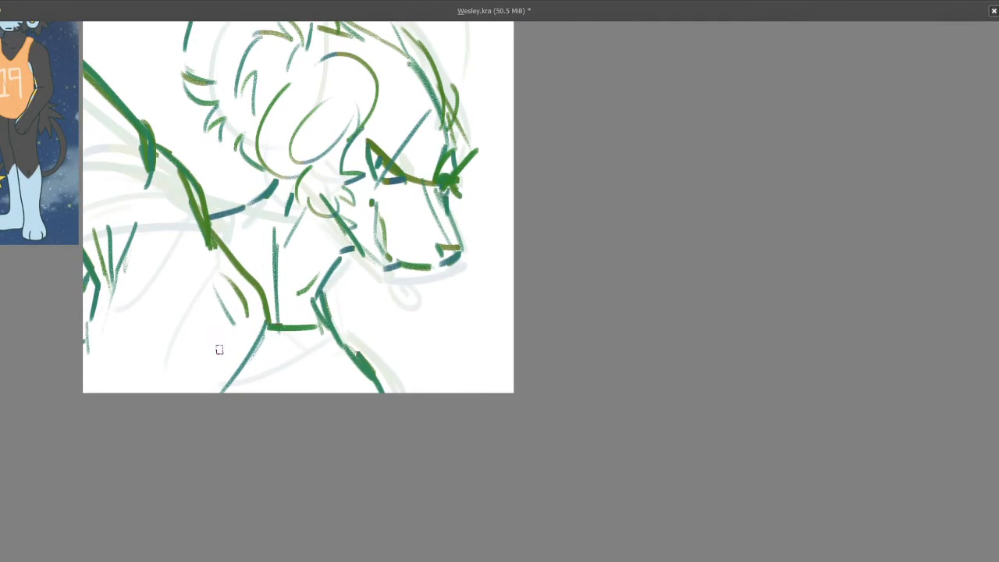
pyautogui.moveTo(340, 332); pyautogui.dragTo(397, 391)
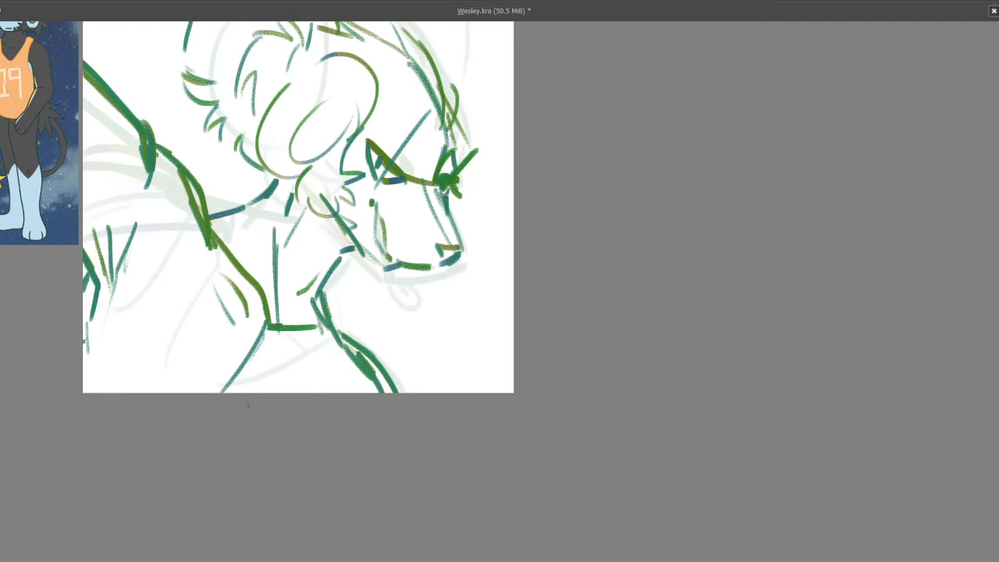
# Step: Draw the arm contours and curved outline below the fur tufts along the lower edge of the canvas
pyautogui.moveTo(198, 342); pyautogui.dragTo(225, 375)
pyautogui.moveTo(197, 327)
pyautogui.mouseDown()
pyautogui.moveTo(194, 360)
pyautogui.moveTo(250, 368)
pyautogui.moveTo(209, 325)
pyautogui.moveTo(174, 311)
pyautogui.moveTo(165, 322)
pyautogui.moveTo(178, 345)
pyautogui.moveTo(187, 345)
pyautogui.moveTo(178, 334)
pyautogui.moveTo(279, 331)
pyautogui.moveTo(230, 320)
pyautogui.moveTo(244, 408)
pyautogui.moveTo(203, 343)
pyautogui.mouseUp()
pyautogui.hotkey('ctrl', 'z')
pyautogui.moveTo(269, 328); pyautogui.dragTo(216, 292)
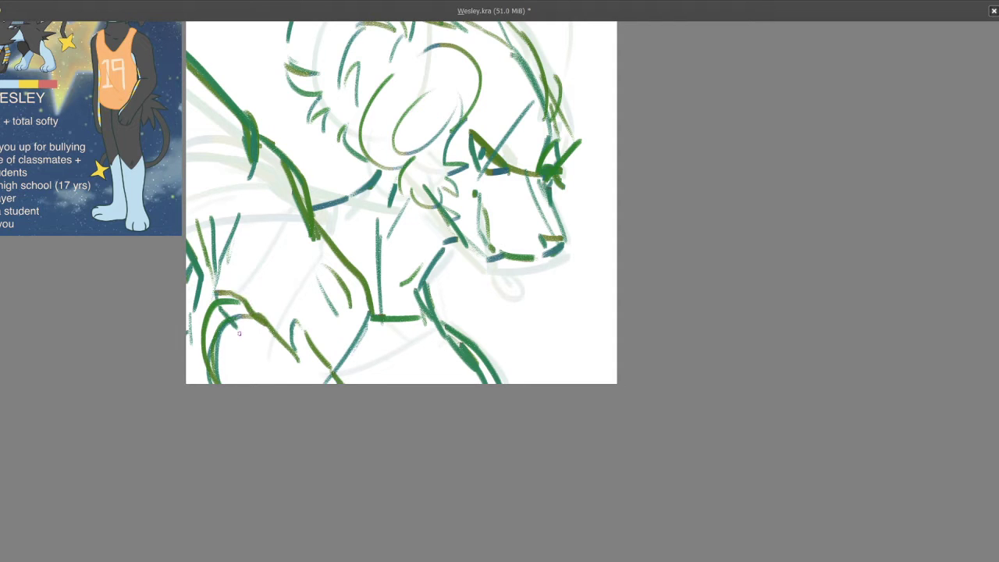
pyautogui.moveTo(208, 337); pyautogui.dragTo(234, 406)
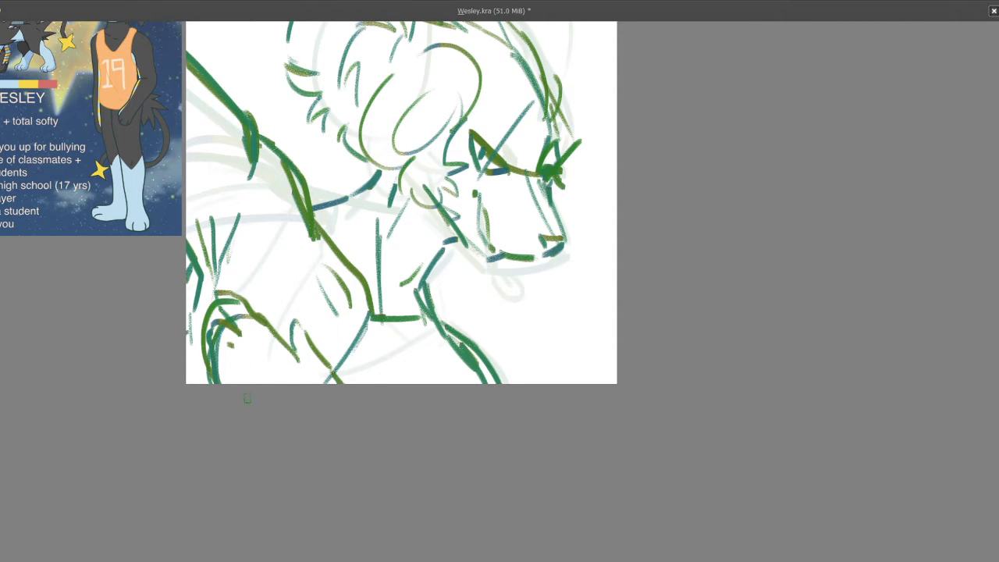
# Step: Mirror the view and thicken the arm contours, adding short detail strokes below them
pyautogui.press('m')
pyautogui.moveTo(704, 300)
pyautogui.mouseDown()
pyautogui.moveTo(485, 394)
pyautogui.moveTo(497, 404)
pyautogui.moveTo(426, 367)
pyautogui.moveTo(398, 382)
pyautogui.moveTo(359, 434)
pyautogui.mouseUp()
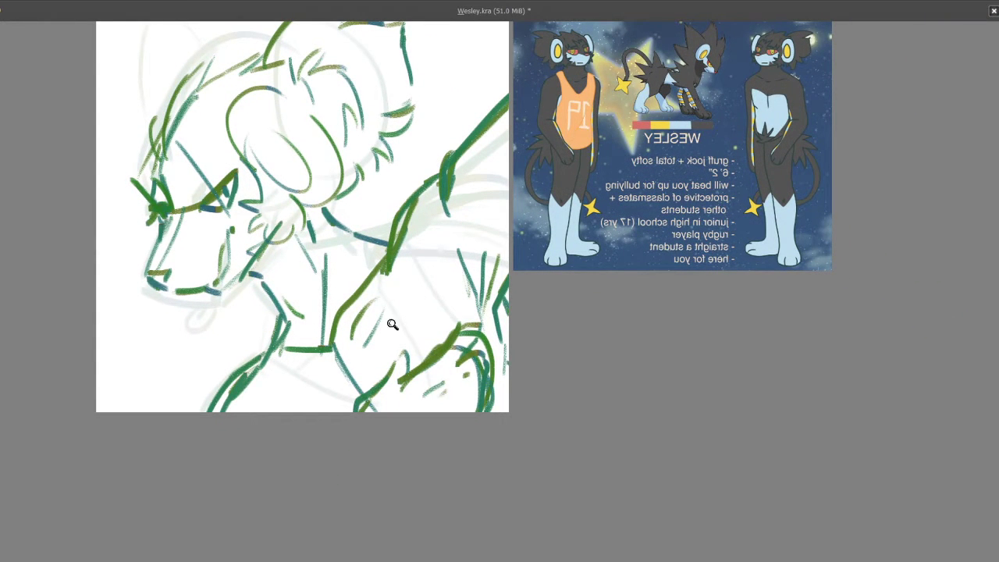
pyautogui.moveTo(393, 324); pyautogui.dragTo(394, 386)
pyautogui.moveTo(368, 295); pyautogui.dragTo(393, 319)
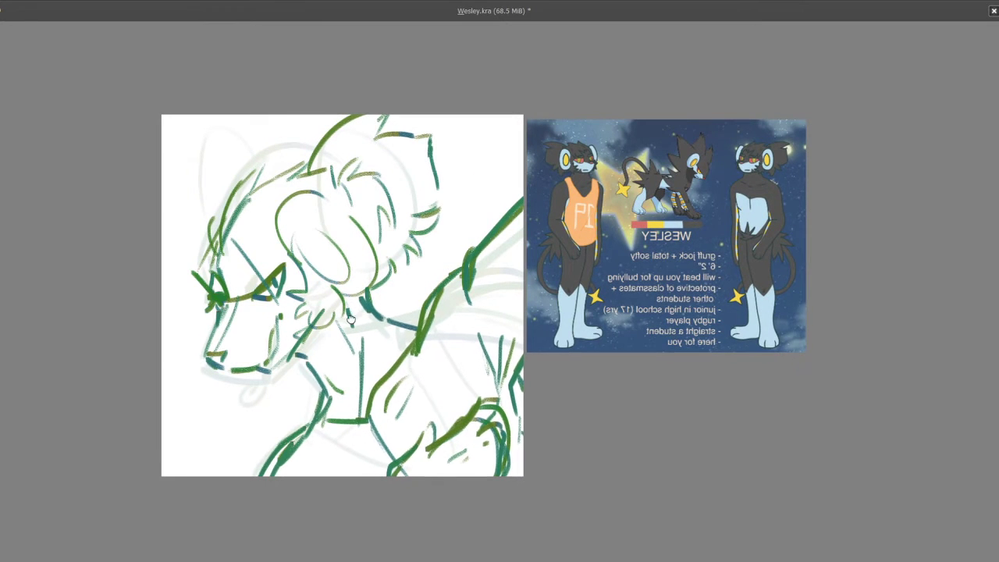
# Step: Transform the Layer 2 sketch, enlarging it slightly and shifting it toward the canvas's upper-left corner
pyautogui.press('-')
pyautogui.press('Tab')
pyautogui.press('-')
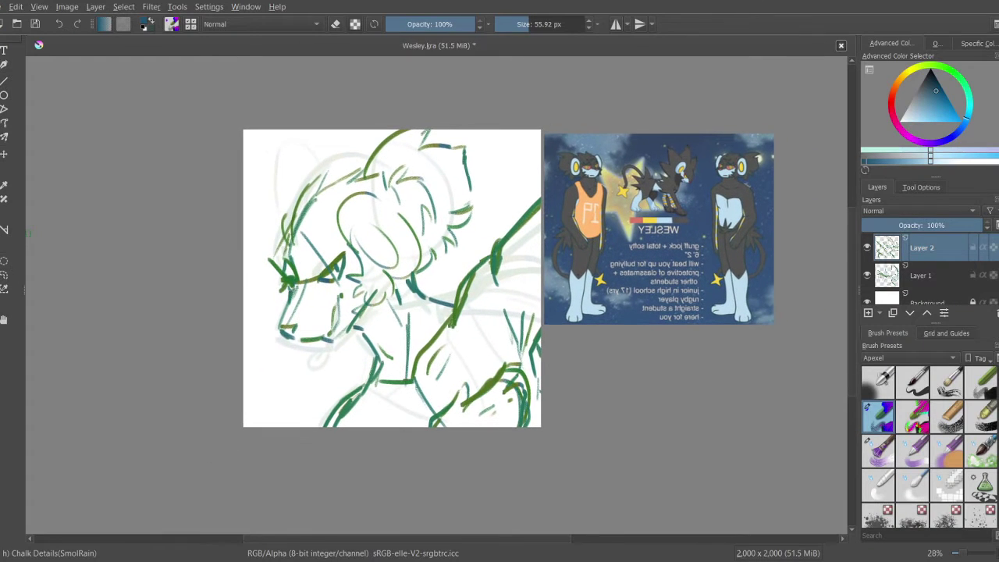
pyautogui.hotkey('ctrl', 't')
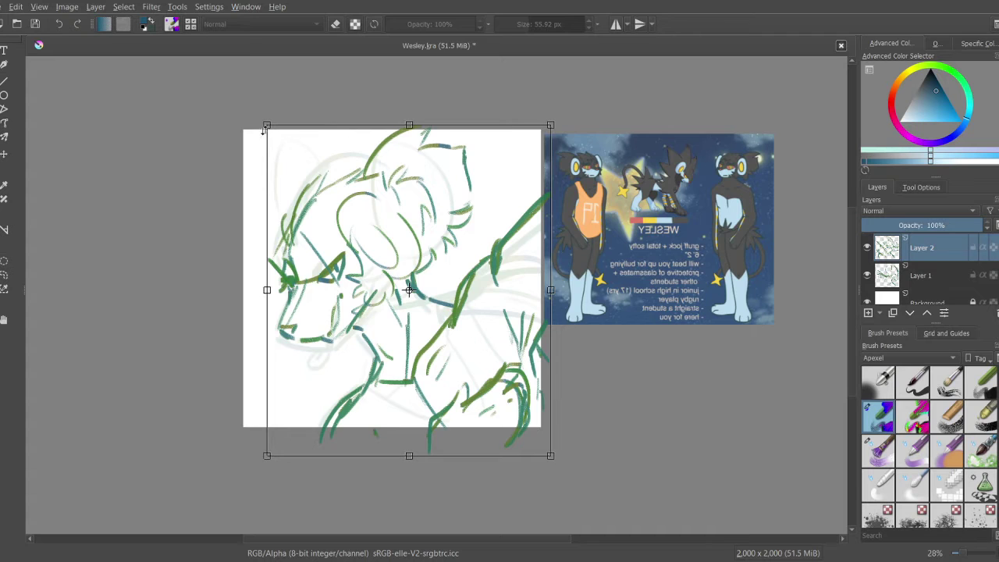
pyautogui.moveTo(346, 143)
pyautogui.mouseDown()
pyautogui.moveTo(233, 111)
pyautogui.moveTo(205, 87)
pyautogui.moveTo(234, 109)
pyautogui.mouseUp()
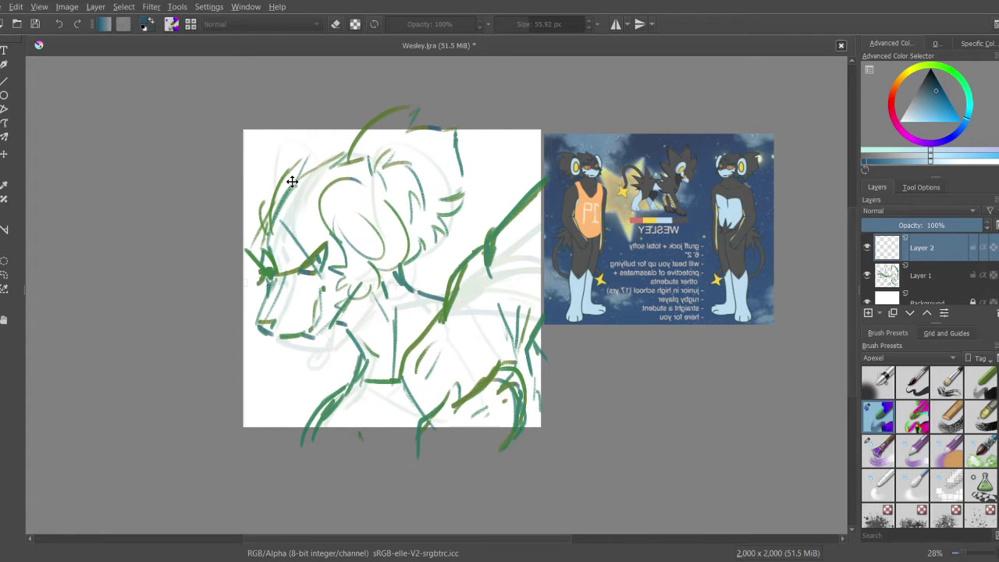
pyautogui.press('Delete')
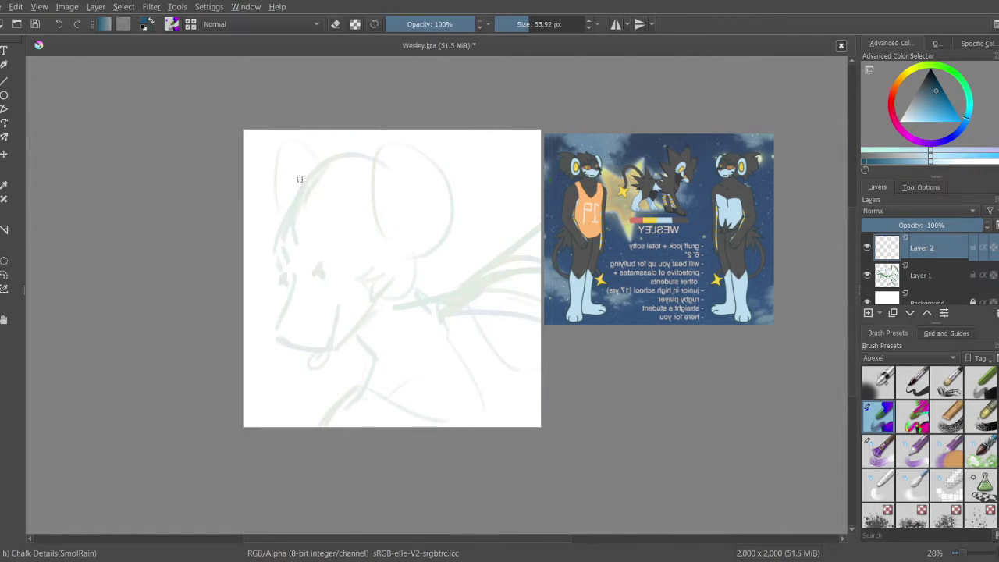
pyautogui.hotkey('ctrl', 'z')
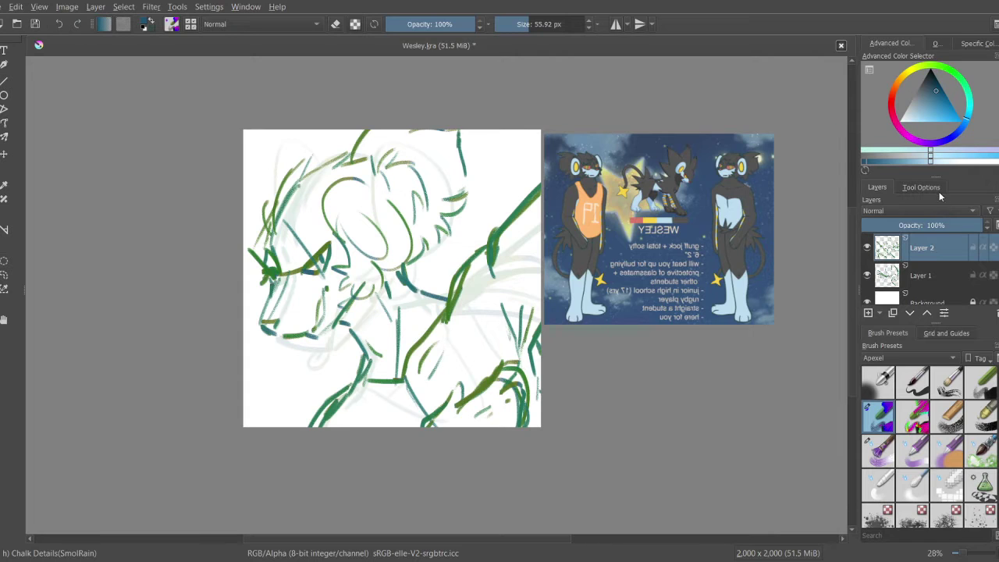
# Step: Merge Layer 2 down into Layer 1 and lower the merged sketch's opacity to 34%
pyautogui.hotkey('ctrl', 'e')
pyautogui.moveTo(960, 224); pyautogui.dragTo(890, 222)
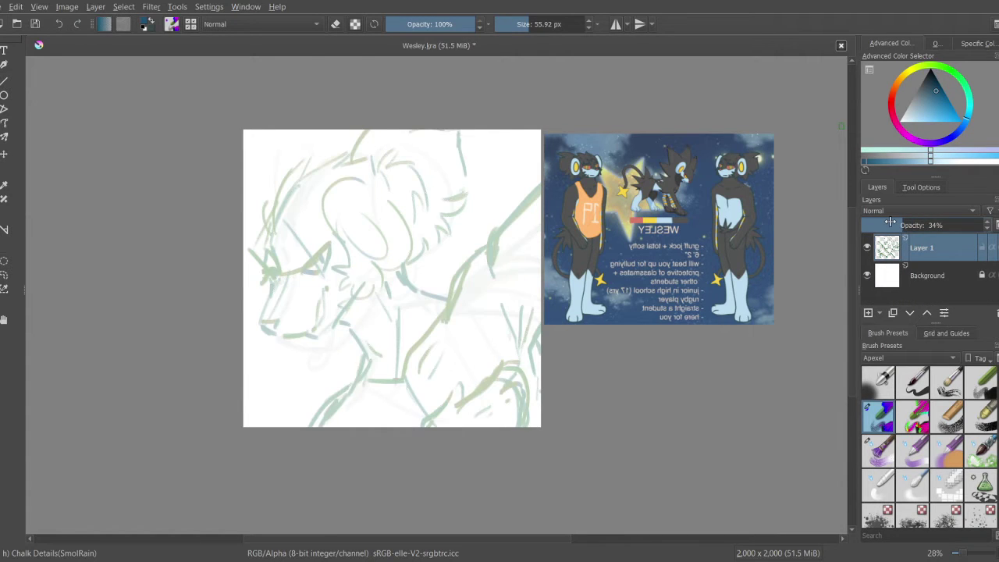
# Step: Add two new layers above the faded sketch and save the file
pyautogui.press('Insert')
pyautogui.press('Insert')
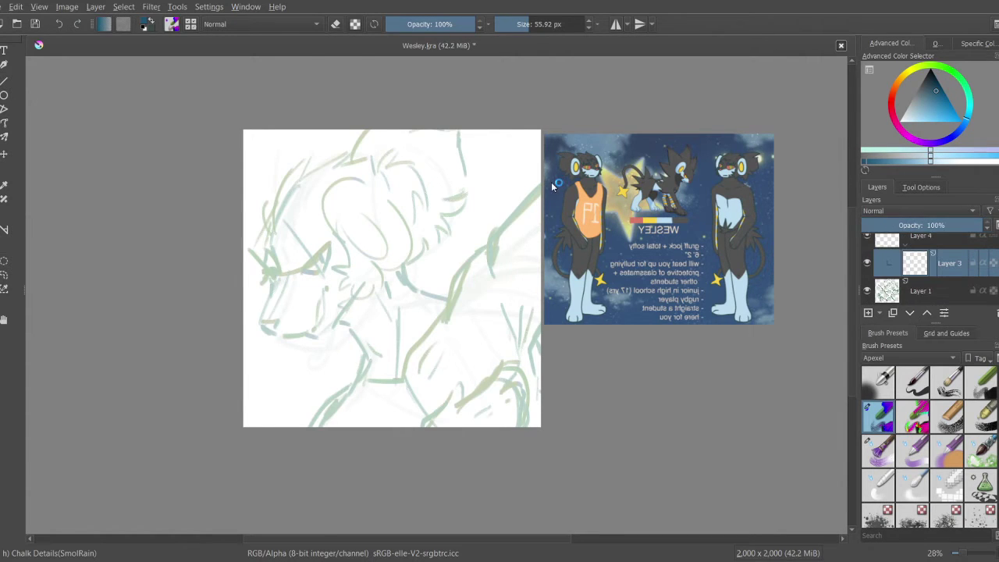
pyautogui.hotkey('ctrl', 's')
pyautogui.moveTo(341, 272)
pyautogui.mouseDown()
pyautogui.moveTo(351, 218)
pyautogui.moveTo(409, 228)
pyautogui.mouseUp()
pyautogui.moveTo(425, 161); pyautogui.dragTo(438, 217)
pyautogui.moveTo(368, 300)
pyautogui.mouseDown()
pyautogui.moveTo(422, 261)
pyautogui.moveTo(423, 239)
pyautogui.mouseUp()
pyautogui.moveTo(422, 301)
pyautogui.mouseDown()
pyautogui.moveTo(430, 334)
pyautogui.moveTo(422, 359)
pyautogui.mouseUp()
pyautogui.hotkey('ctrl', 'z')
pyautogui.hotkey('ctrl', 'z')
pyautogui.hotkey('ctrl', 'z')
pyautogui.hotkey('ctrl', 'z')
pyautogui.hotkey('ctrl', 'z')
pyautogui.hotkey('ctrl', 'z')
pyautogui.hotkey('ctrl', 'z')
pyautogui.hotkey('ctrl', 'z')
pyautogui.hotkey('ctrl', 'z')
pyautogui.hotkey('ctrl', 'z')
pyautogui.hotkey('ctrl', 'z')
pyautogui.hotkey('ctrl', 'z')
pyautogui.hotkey('ctrl', 'z')
pyautogui.hotkey('ctrl', 'z')
pyautogui.hotkey('ctrl', 'z')
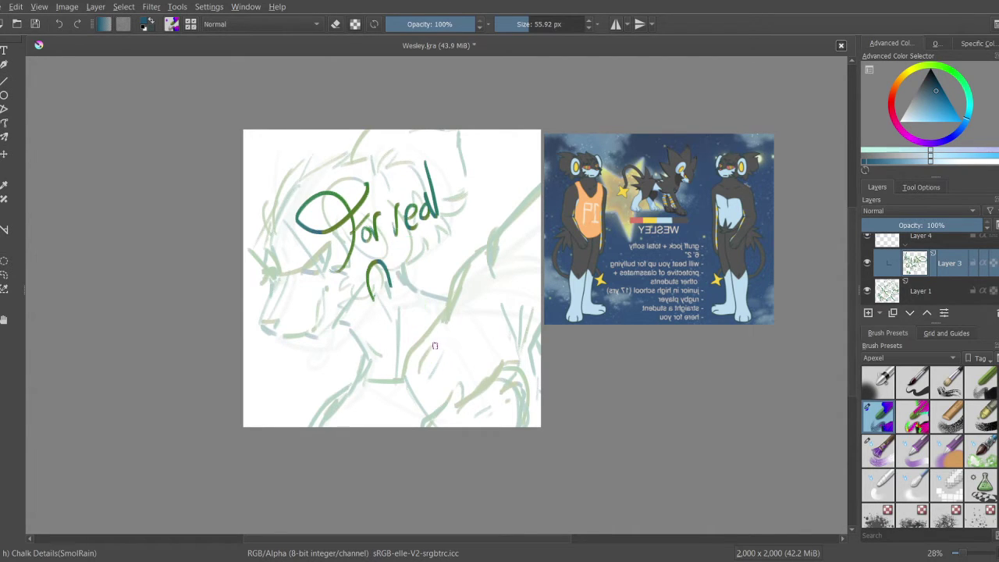
# Step: Draw the near eye's upper lid on Layer 3 as a thick slanted stroke over the faded sketch
pyautogui.press('Tab')
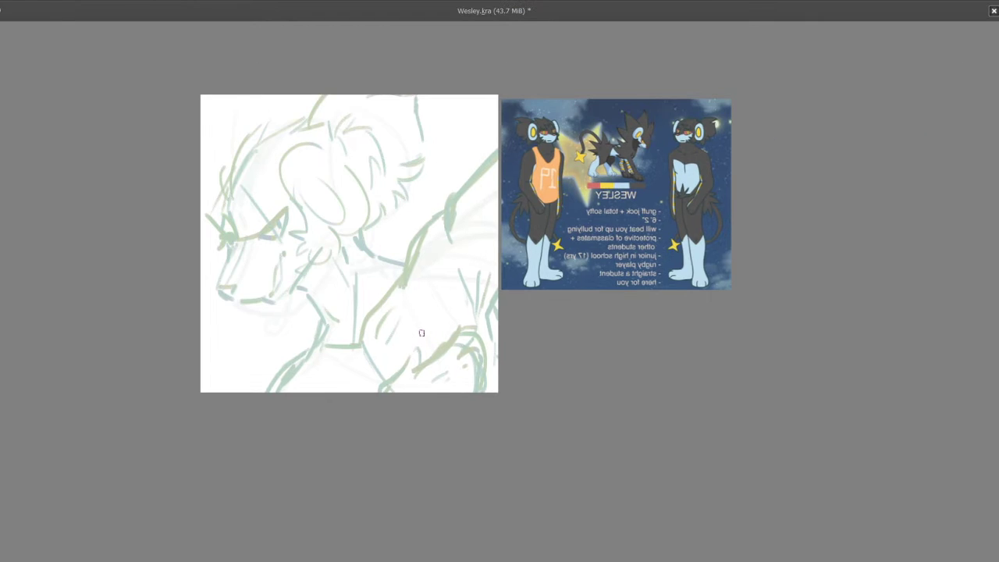
pyautogui.moveTo(364, 283); pyautogui.dragTo(436, 357)
pyautogui.scroll(3, 401, 249)
pyautogui.moveTo(401, 250); pyautogui.dragTo(329, 277)
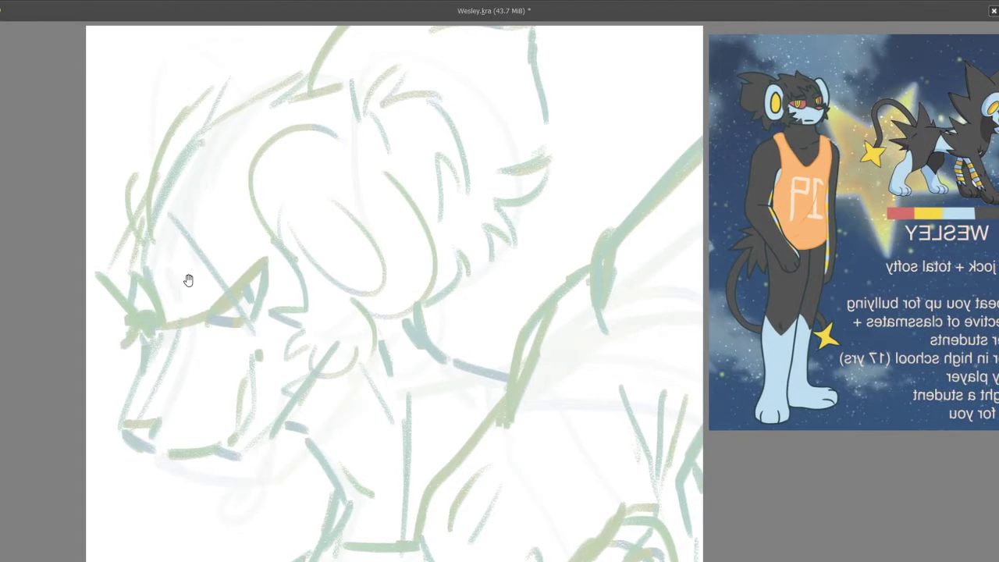
pyautogui.moveTo(210, 277); pyautogui.dragTo(252, 289)
pyautogui.moveTo(509, 156)
pyautogui.mouseDown()
pyautogui.moveTo(275, 220)
pyautogui.moveTo(182, 267)
pyautogui.moveTo(318, 196)
pyautogui.moveTo(234, 282)
pyautogui.mouseUp()
pyautogui.scroll(3, 218, 272)
pyautogui.scroll(3, 245, 234)
# Step: Lower Layer 1's opacity to 19% and return to Layer 3 for drawing
pyautogui.press('Tab')
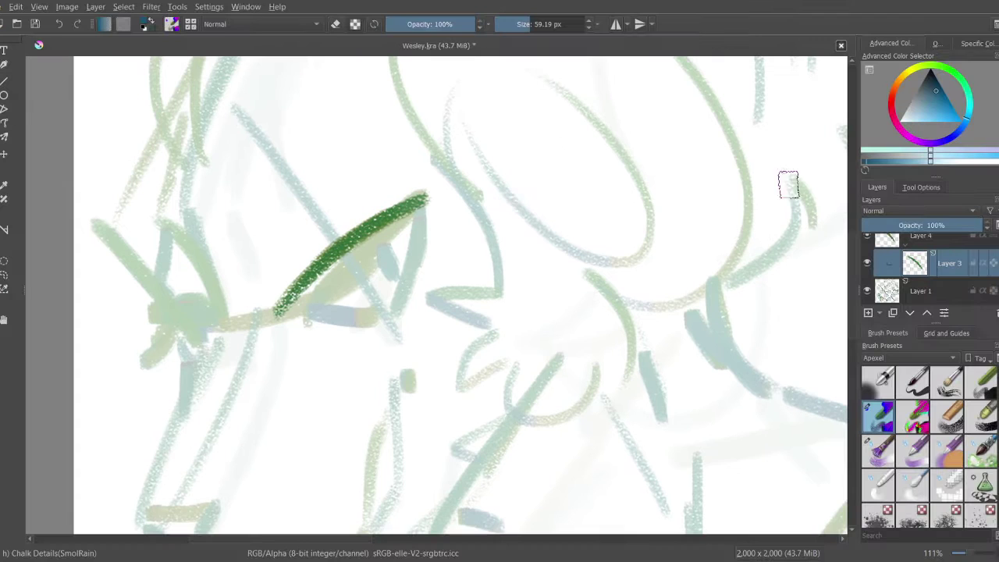
pyautogui.click(920, 291)
pyautogui.moveTo(936, 225); pyautogui.dragTo(890, 228)
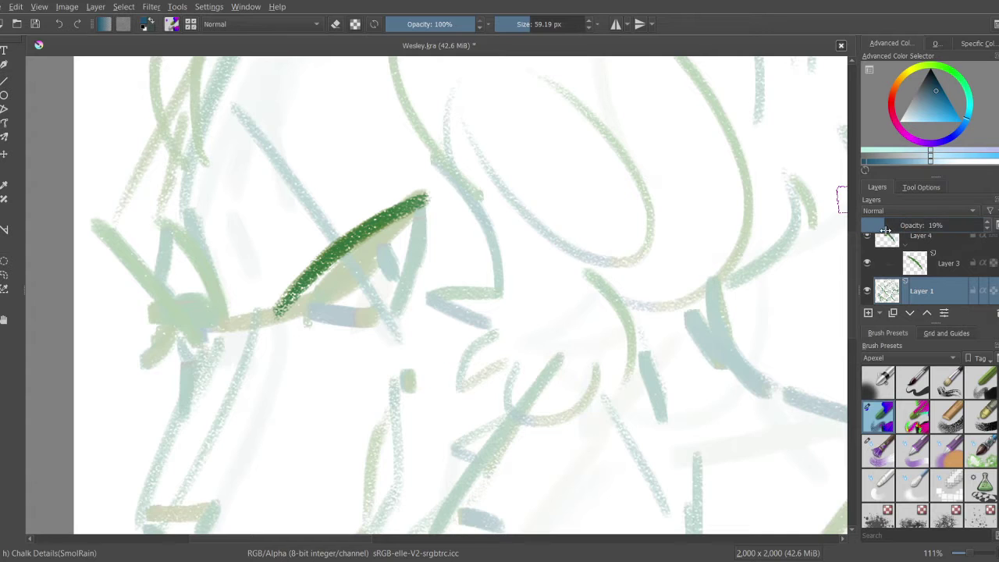
pyautogui.click(933, 263)
pyautogui.press('Tab')
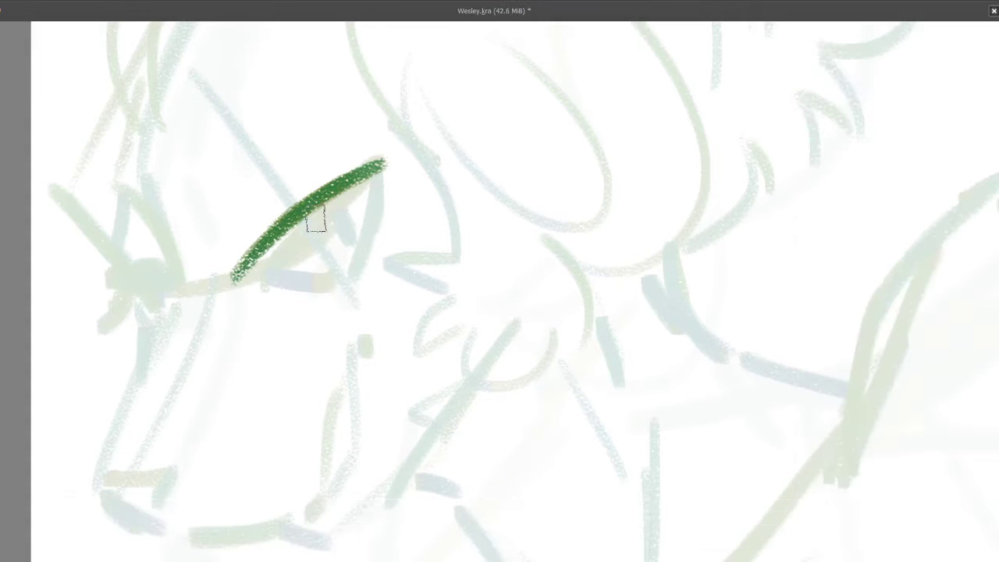
# Step: Draw the near eye's back corner as a short thick stroke descending from the upper lid's tip
pyautogui.scroll(2, 315, 216)
pyautogui.moveTo(417, 164)
pyautogui.mouseDown()
pyautogui.moveTo(423, 135)
pyautogui.moveTo(431, 184)
pyautogui.mouseUp()
pyautogui.scroll(-3, 435, 156)
pyautogui.moveTo(452, 226); pyautogui.dragTo(331, 290)
pyautogui.scroll(3, 390, 252)
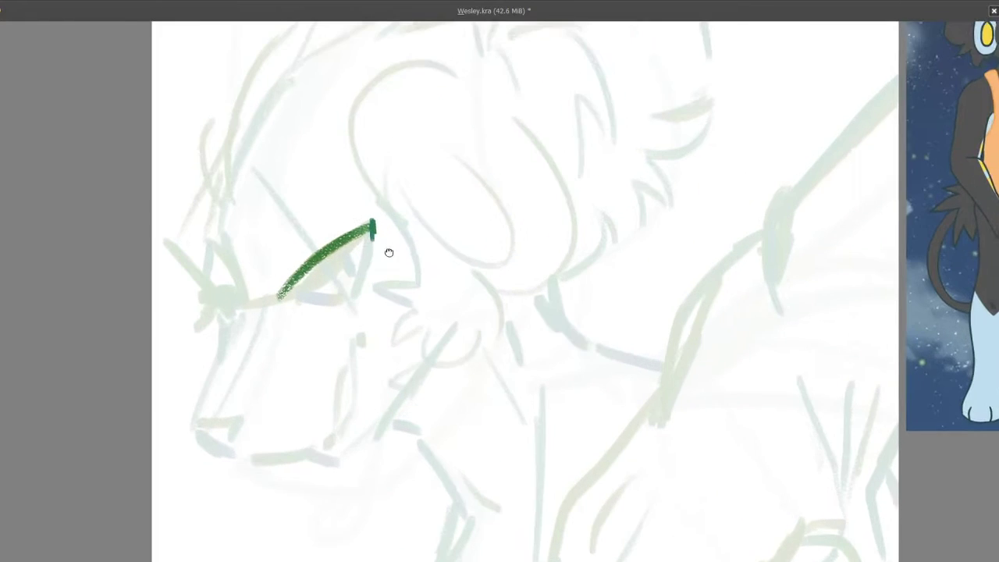
pyautogui.moveTo(395, 188); pyautogui.dragTo(392, 273)
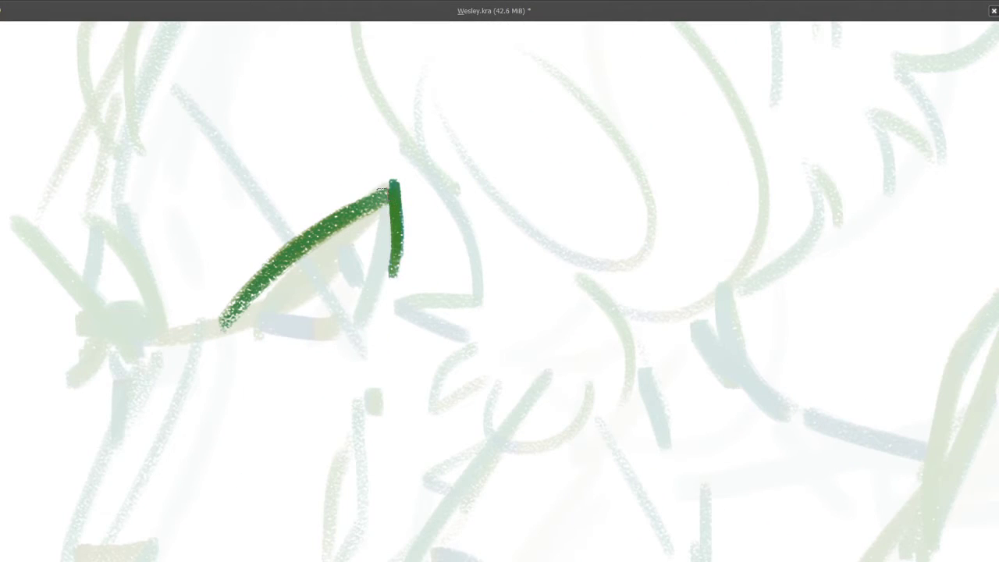
# Step: Cut highlight slits into the near eye's lid and back corner, adding an inner lid line and front corner strokes
pyautogui.moveTo(302, 260)
pyautogui.mouseDown()
pyautogui.moveTo(341, 223)
pyautogui.moveTo(264, 312)
pyautogui.moveTo(363, 189)
pyautogui.moveTo(285, 268)
pyautogui.mouseUp()
pyautogui.moveTo(364, 187)
pyautogui.mouseDown()
pyautogui.moveTo(273, 258)
pyautogui.moveTo(312, 248)
pyautogui.moveTo(356, 195)
pyautogui.moveTo(299, 259)
pyautogui.moveTo(356, 202)
pyautogui.moveTo(370, 230)
pyautogui.moveTo(375, 206)
pyautogui.mouseUp()
pyautogui.moveTo(352, 279)
pyautogui.mouseDown()
pyautogui.moveTo(341, 244)
pyautogui.moveTo(364, 178)
pyautogui.mouseUp()
pyautogui.moveTo(370, 133); pyautogui.dragTo(373, 163)
pyautogui.moveTo(338, 270); pyautogui.dragTo(402, 187)
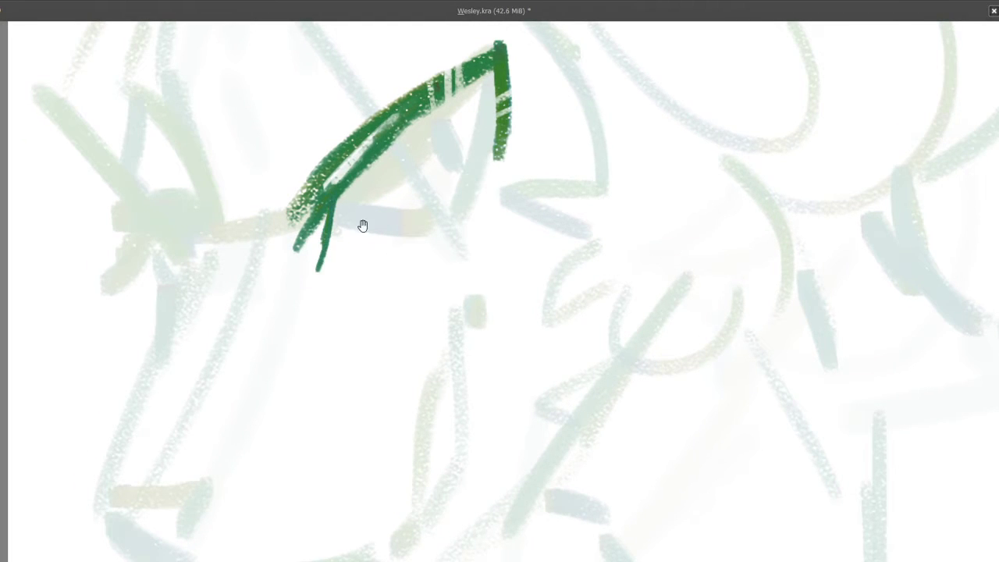
# Step: Draw the near eye's lower lid curving from the back corner toward the front, thickening its lower end
pyautogui.moveTo(361, 223); pyautogui.dragTo(338, 232)
pyautogui.moveTo(478, 152); pyautogui.dragTo(401, 258)
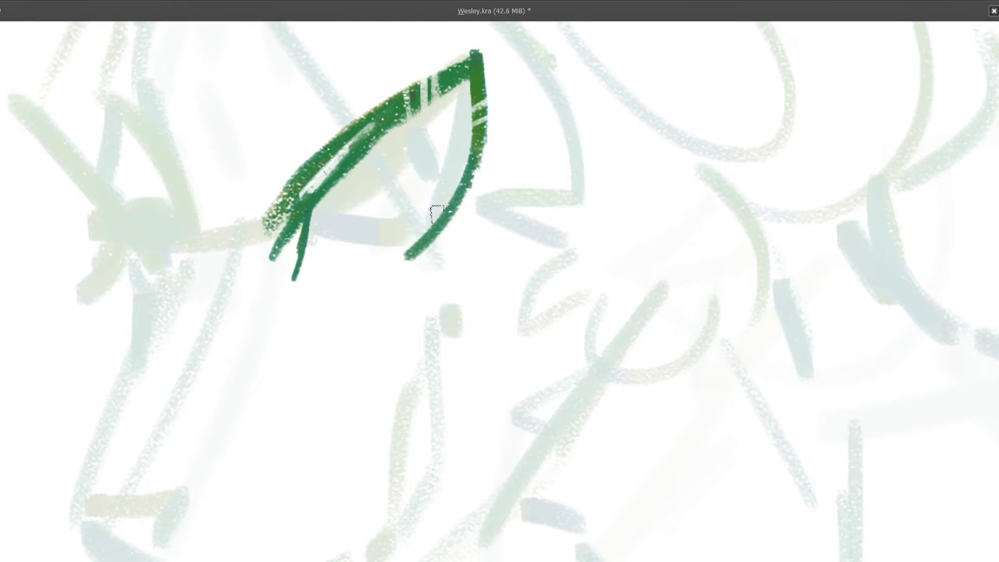
pyautogui.moveTo(468, 171)
pyautogui.mouseDown()
pyautogui.moveTo(399, 248)
pyautogui.moveTo(461, 167)
pyautogui.moveTo(455, 173)
pyautogui.mouseUp()
pyautogui.moveTo(379, 274); pyautogui.dragTo(357, 282)
pyautogui.moveTo(410, 242)
pyautogui.mouseDown()
pyautogui.moveTo(382, 279)
pyautogui.moveTo(332, 278)
pyautogui.mouseUp()
pyautogui.scroll(-5, 367, 284)
pyautogui.scroll(6, 403, 291)
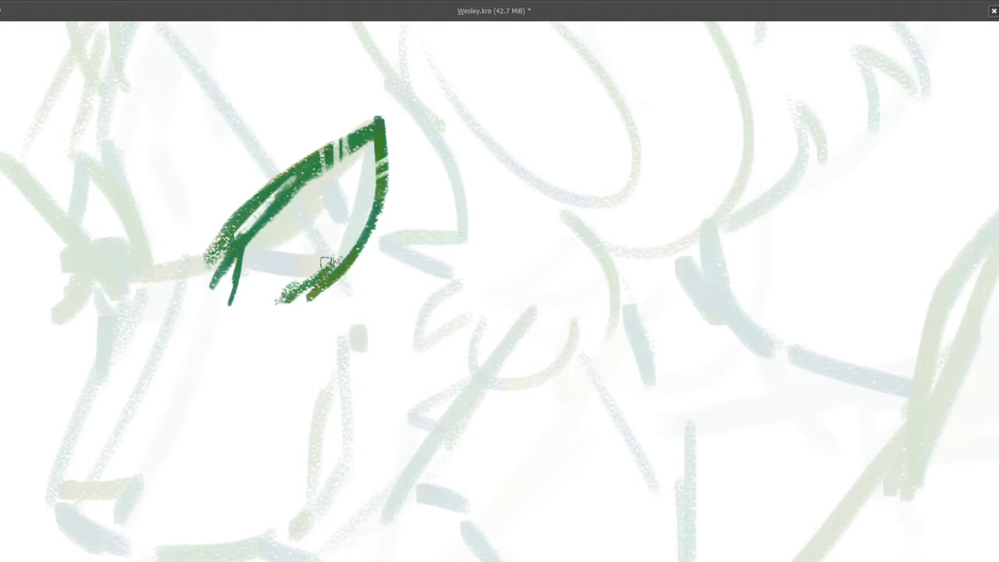
# Step: Feather the front end of the near eye's lower lid and add a thin contour line inside it
pyautogui.scroll(-4, 268, 312)
pyautogui.moveTo(267, 330)
pyautogui.mouseDown()
pyautogui.moveTo(78, 367)
pyautogui.moveTo(176, 351)
pyautogui.moveTo(239, 294)
pyautogui.mouseUp()
pyautogui.scroll(3, 314, 252)
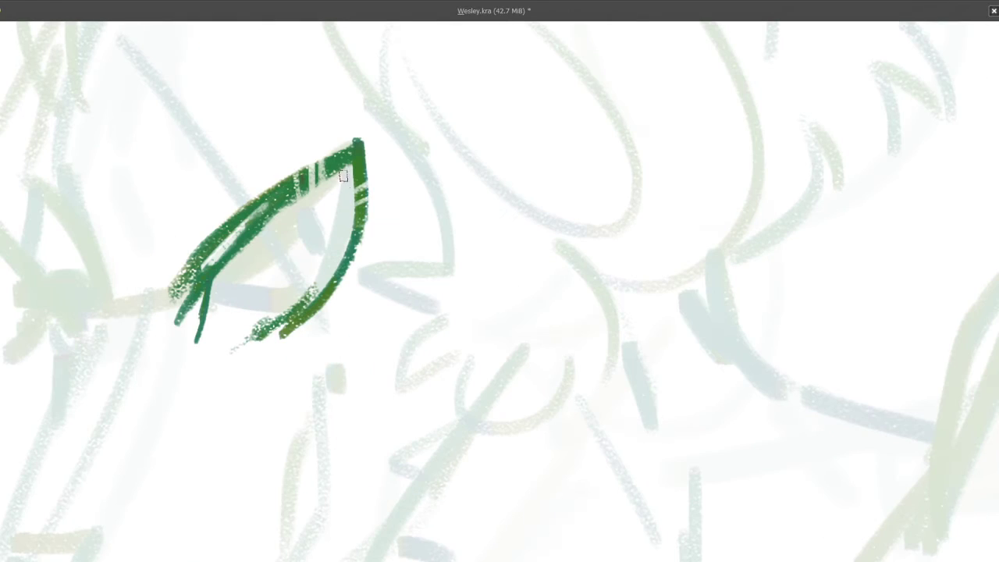
pyautogui.moveTo(343, 178)
pyautogui.mouseDown()
pyautogui.moveTo(345, 232)
pyautogui.moveTo(326, 270)
pyautogui.moveTo(298, 300)
pyautogui.moveTo(248, 315)
pyautogui.moveTo(258, 379)
pyautogui.moveTo(248, 328)
pyautogui.moveTo(283, 289)
pyautogui.moveTo(186, 282)
pyautogui.moveTo(205, 267)
pyautogui.moveTo(283, 271)
pyautogui.mouseUp()
# Step: Draw the far eye's upper lid with outer lashes and a curved lower edge beneath it
pyautogui.click(247, 280)
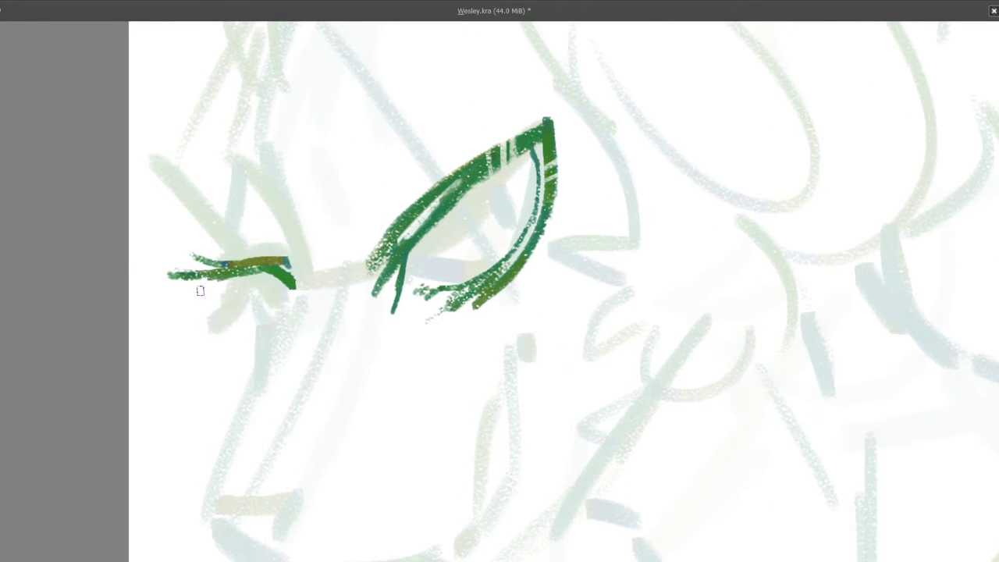
pyautogui.moveTo(199, 274)
pyautogui.mouseDown()
pyautogui.moveTo(169, 270)
pyautogui.moveTo(204, 272)
pyautogui.moveTo(248, 331)
pyautogui.moveTo(220, 304)
pyautogui.mouseUp()
pyautogui.moveTo(274, 335); pyautogui.dragTo(252, 304)
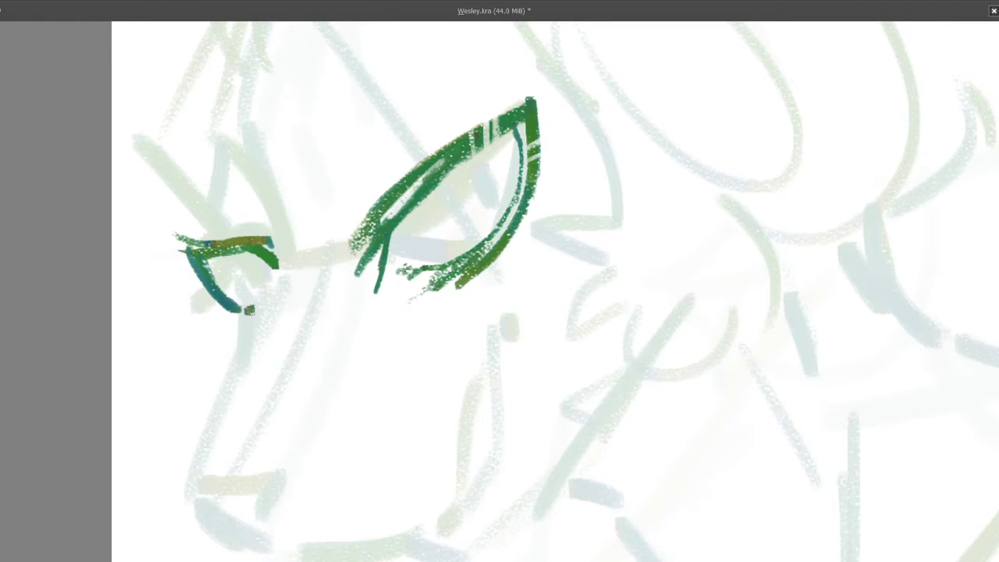
# Step: Close the far eye's outline with a short textured stroke rising from its bottom point toward the inner corner
pyautogui.press('Tab')
pyautogui.click(937, 42)
pyautogui.press('Tab')
pyautogui.scroll(2, 281, 285)
pyautogui.moveTo(283, 300)
pyautogui.mouseDown()
pyautogui.moveTo(316, 254)
pyautogui.moveTo(281, 304)
pyautogui.mouseUp()
pyautogui.moveTo(319, 248); pyautogui.dragTo(279, 302)
pyautogui.scroll(-2, 283, 307)
pyautogui.scroll(1, 286, 313)
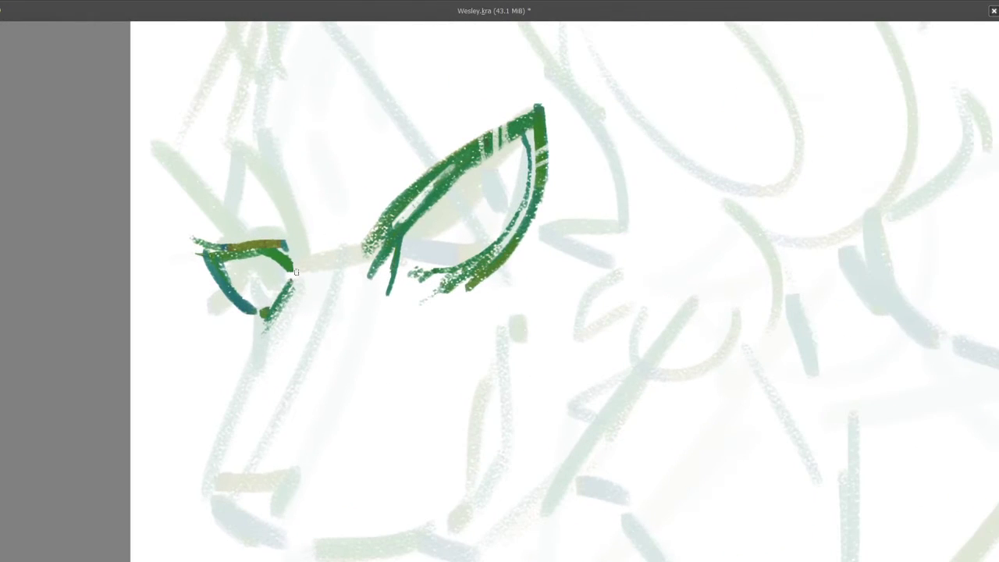
# Step: Hatch the nose bridge between the eyes and add crease curves above both eyes' inner corners
pyautogui.moveTo(299, 254)
pyautogui.mouseDown()
pyautogui.moveTo(282, 316)
pyautogui.moveTo(300, 290)
pyautogui.moveTo(316, 307)
pyautogui.mouseUp()
pyautogui.moveTo(337, 257)
pyautogui.mouseDown()
pyautogui.moveTo(323, 314)
pyautogui.moveTo(334, 309)
pyautogui.mouseUp()
pyautogui.moveTo(355, 261)
pyautogui.mouseDown()
pyautogui.moveTo(341, 295)
pyautogui.moveTo(258, 308)
pyautogui.moveTo(265, 251)
pyautogui.moveTo(290, 237)
pyautogui.mouseUp()
pyautogui.scroll(-3, 341, 314)
pyautogui.scroll(4, 293, 269)
pyautogui.moveTo(290, 238); pyautogui.dragTo(243, 258)
pyautogui.moveTo(332, 295)
pyautogui.mouseDown()
pyautogui.moveTo(328, 258)
pyautogui.moveTo(358, 210)
pyautogui.mouseUp()
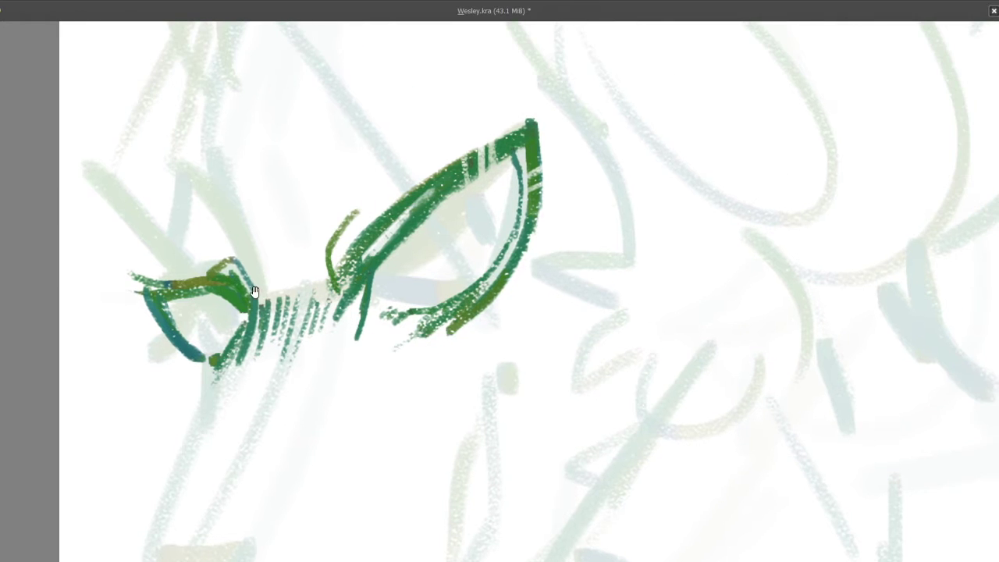
# Step: Add thin crease strokes above the near eye's upper lid and a short stroke above the far eye's lid
pyautogui.moveTo(254, 291); pyautogui.dragTo(314, 287)
pyautogui.moveTo(426, 213); pyautogui.dragTo(568, 92)
pyautogui.moveTo(354, 216)
pyautogui.mouseDown()
pyautogui.moveTo(431, 210)
pyautogui.moveTo(459, 225)
pyautogui.moveTo(539, 187)
pyautogui.mouseUp()
pyautogui.hotkey('ctrl', 'z')
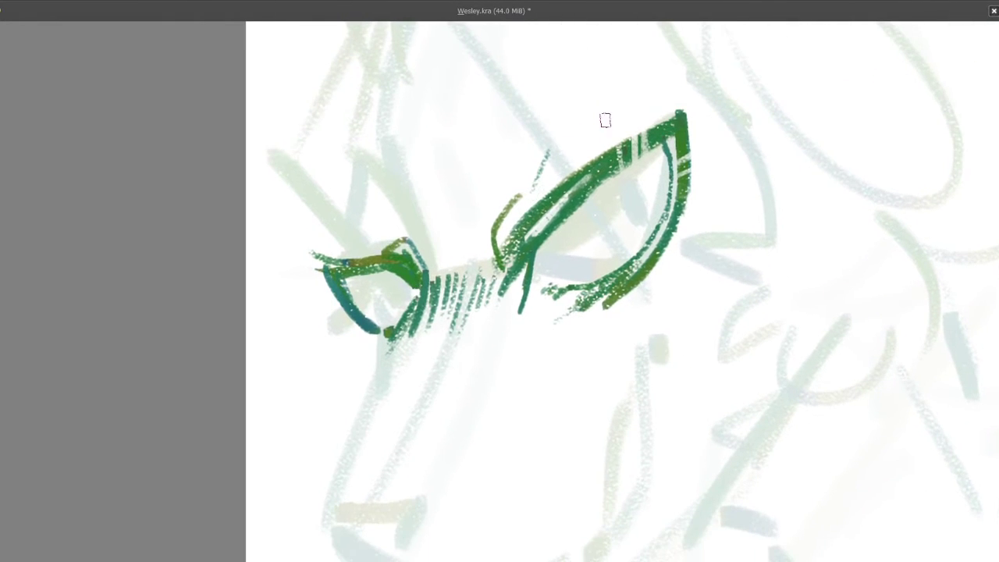
pyautogui.moveTo(288, 344); pyautogui.dragTo(320, 317)
pyautogui.scroll(1, 425, 242)
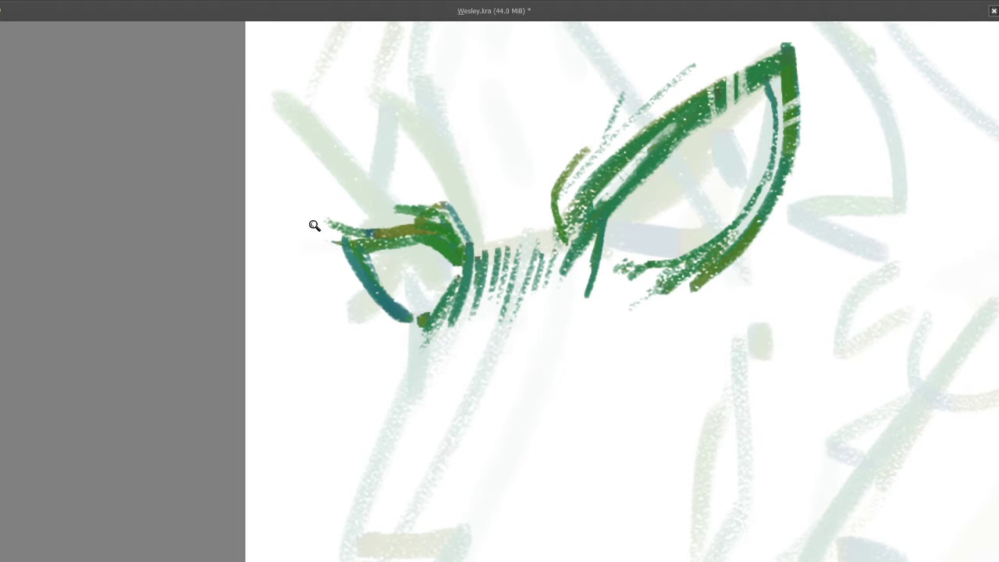
# Step: Trim the far eye's outer lashes and cut small highlight slits through its upper lid and lower edge
pyautogui.moveTo(314, 225)
pyautogui.mouseDown()
pyautogui.moveTo(345, 279)
pyautogui.moveTo(310, 288)
pyautogui.mouseUp()
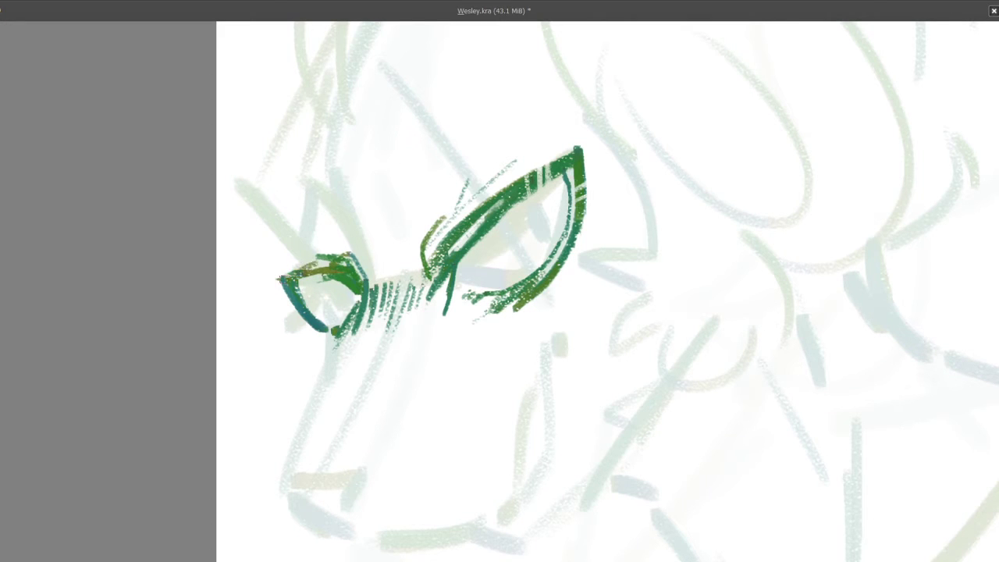
pyautogui.scroll(1, 324, 278)
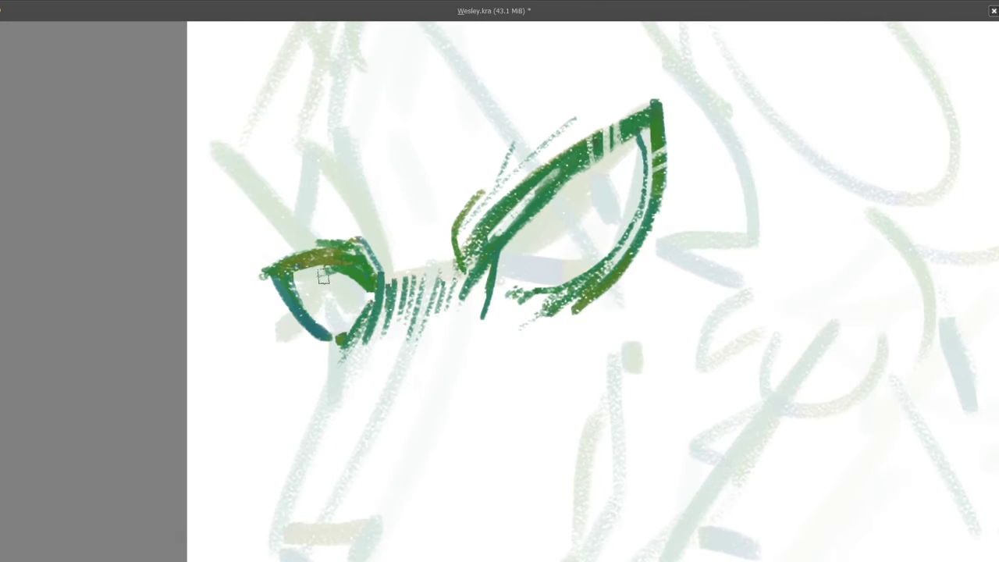
pyautogui.moveTo(318, 275)
pyautogui.mouseDown()
pyautogui.moveTo(344, 279)
pyautogui.moveTo(296, 269)
pyautogui.mouseUp()
pyautogui.moveTo(330, 308); pyautogui.dragTo(311, 282)
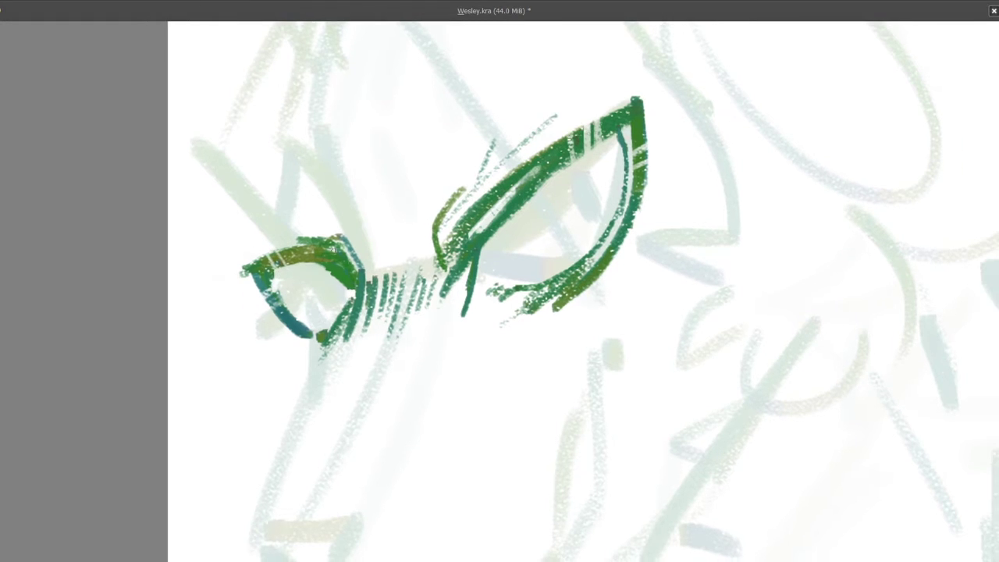
pyautogui.scroll(-2, 356, 262)
pyautogui.scroll(1, 356, 262)
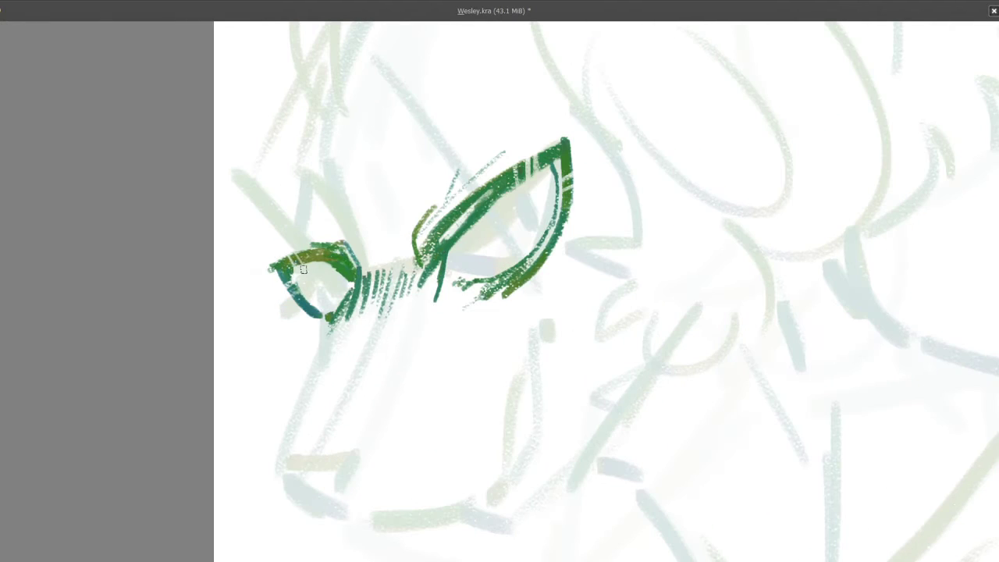
# Step: Add a short lash at the far eye's outer corner and redraw its inner lid with a bold slanted stroke
pyautogui.scroll(2, 304, 270)
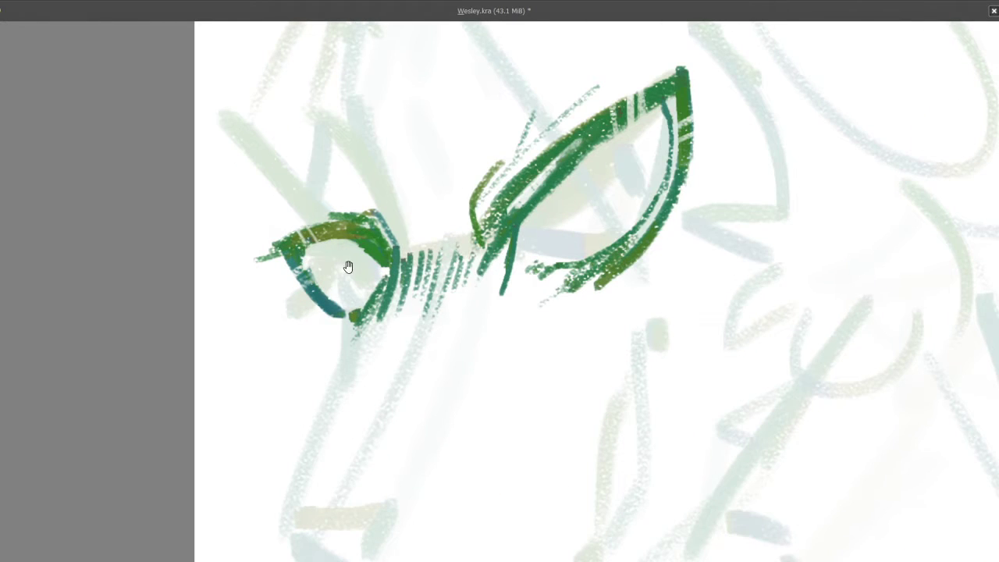
pyautogui.moveTo(348, 267); pyautogui.dragTo(321, 267)
pyautogui.scroll(1, 321, 267)
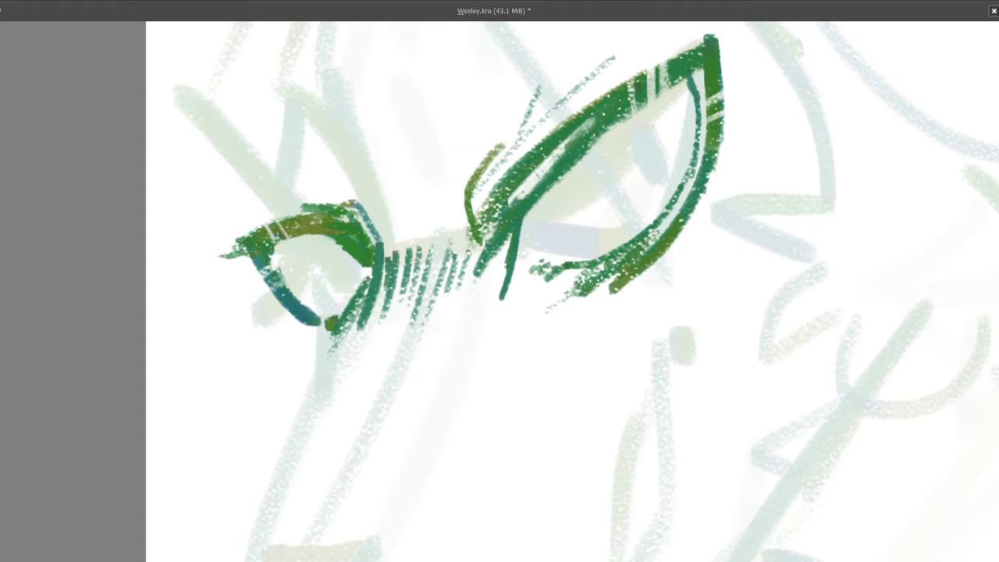
pyautogui.scroll(-5, 300, 275)
pyautogui.scroll(3, 288, 291)
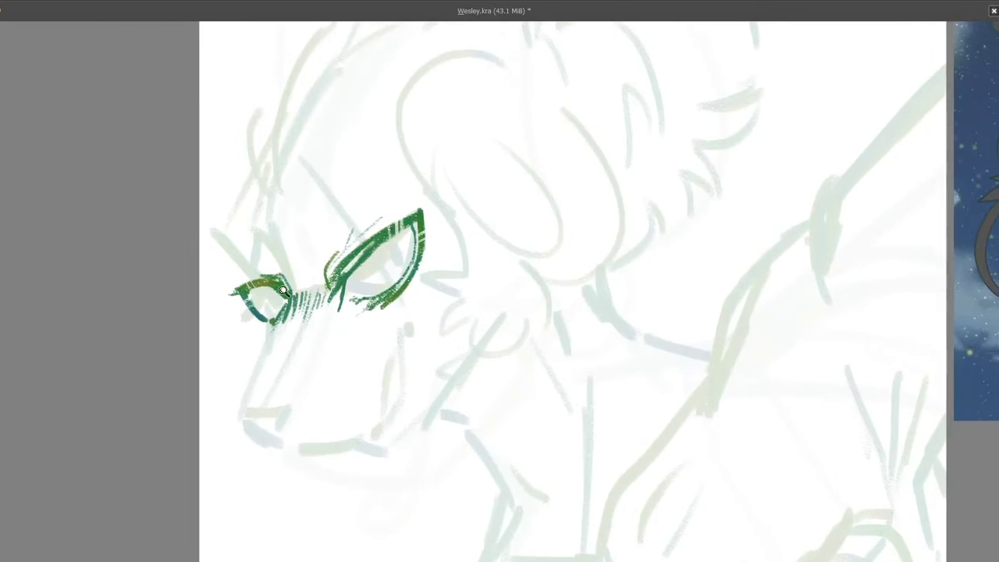
pyautogui.scroll(2, 284, 291)
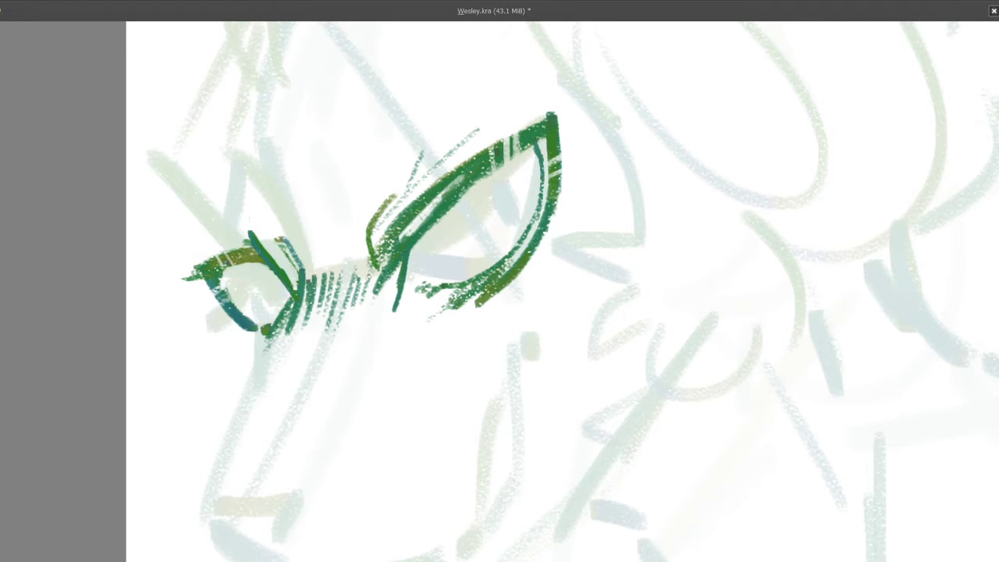
pyautogui.scroll(-4, 283, 247)
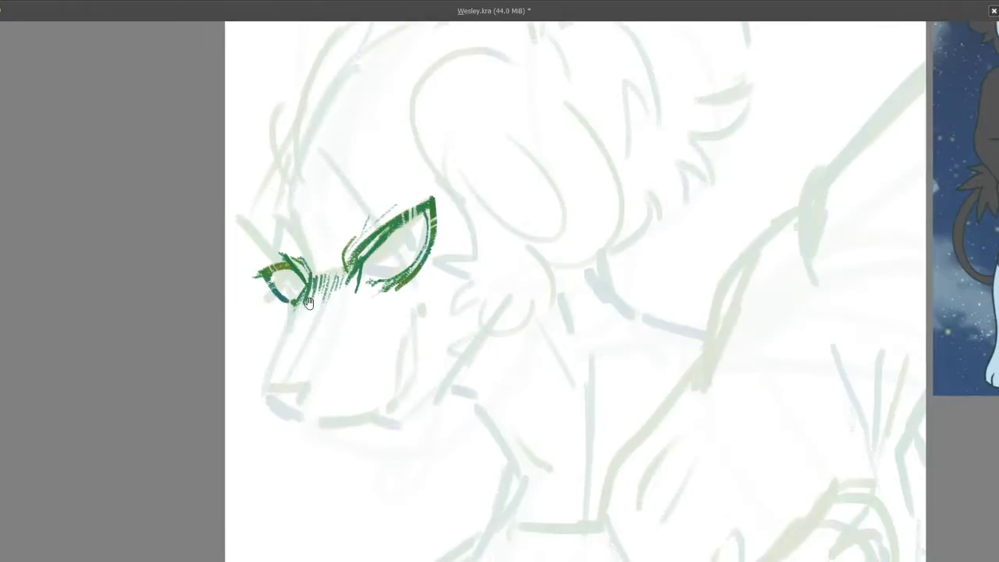
pyautogui.moveTo(275, 343)
pyautogui.mouseDown()
pyautogui.moveTo(223, 335)
pyautogui.moveTo(234, 289)
pyautogui.moveTo(221, 271)
pyautogui.mouseUp()
pyautogui.scroll(1, 221, 281)
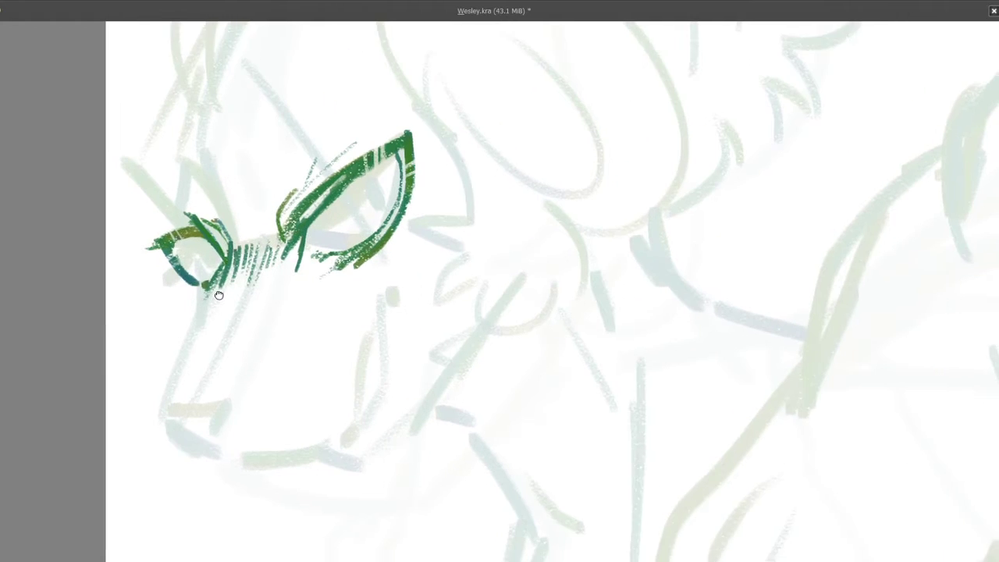
# Step: Draw a bold line from the far eye's inner corner down along the muzzle's bridge to the nose
pyautogui.moveTo(216, 289); pyautogui.dragTo(212, 245)
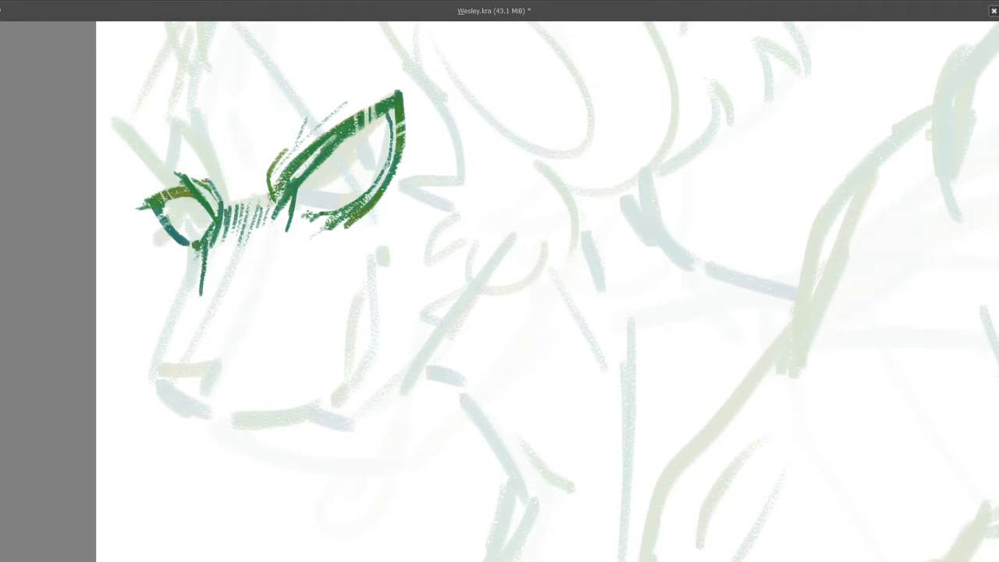
pyautogui.moveTo(195, 234)
pyautogui.mouseDown()
pyautogui.moveTo(185, 328)
pyautogui.moveTo(292, 252)
pyautogui.mouseUp()
pyautogui.scroll(-3, 191, 319)
pyautogui.scroll(2, 444, 122)
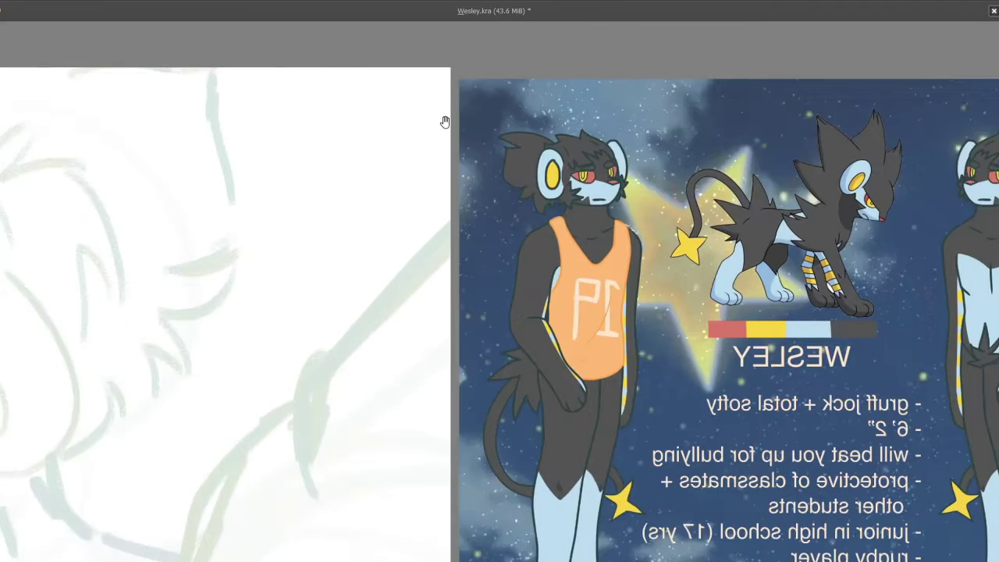
pyautogui.scroll(-3, 446, 122)
pyautogui.scroll(3, 317, 297)
pyautogui.moveTo(317, 296)
pyautogui.mouseDown()
pyautogui.moveTo(350, 288)
pyautogui.moveTo(315, 315)
pyautogui.mouseUp()
pyautogui.scroll(3, 317, 315)
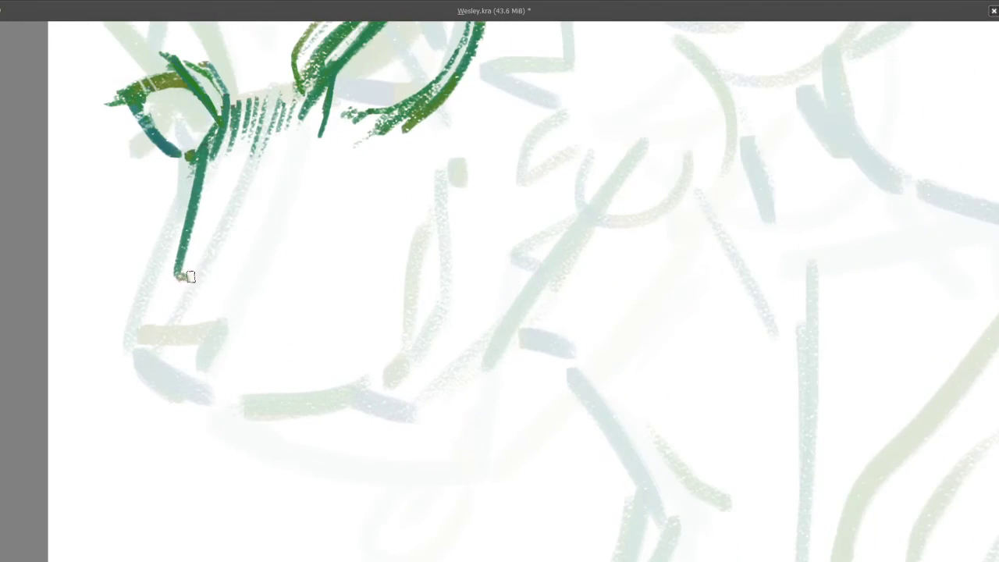
# Step: Outline the nose tip with short strokes along its top and underside, and mark the near nostril with short dabs
pyautogui.moveTo(177, 277); pyautogui.dragTo(227, 273)
pyautogui.moveTo(237, 265); pyautogui.dragTo(254, 252)
pyautogui.moveTo(190, 301); pyautogui.dragTo(225, 308)
pyautogui.moveTo(261, 260); pyautogui.dragTo(247, 301)
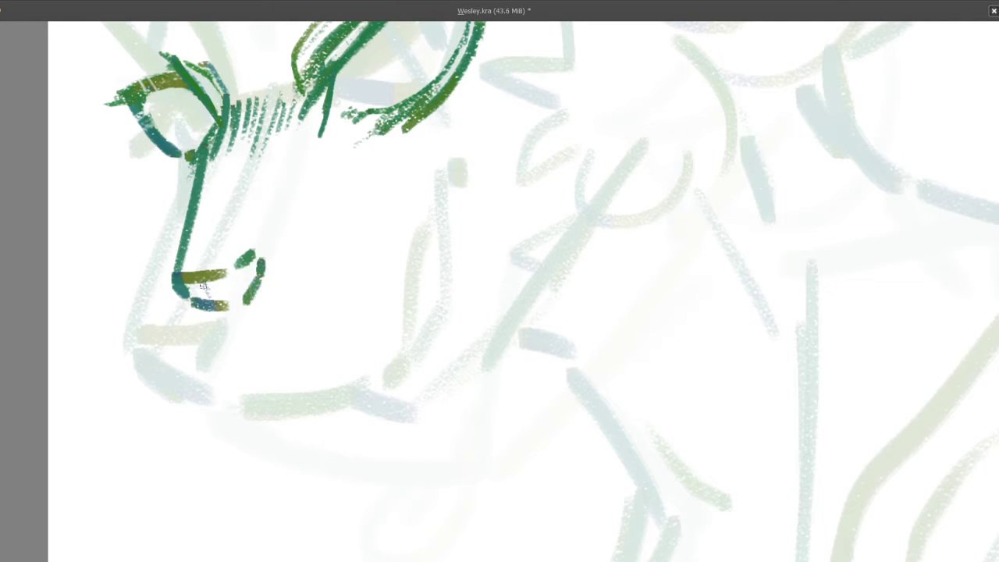
pyautogui.scroll(-2, 202, 287)
pyautogui.scroll(2, 199, 295)
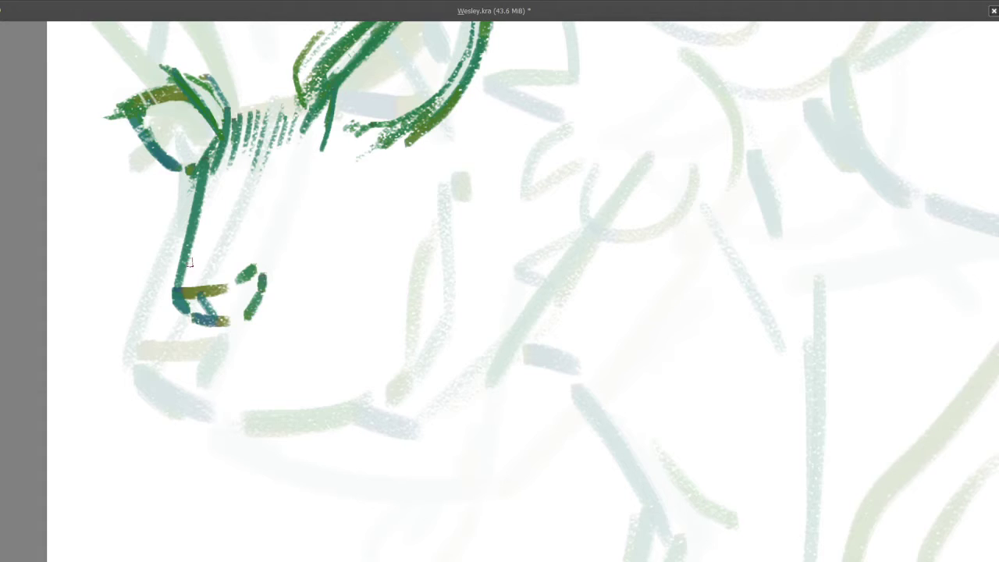
# Step: Hatch the near cheek and the area above the nose, and draw the far side's face outline down to the nose
pyautogui.moveTo(272, 258)
pyautogui.mouseDown()
pyautogui.moveTo(238, 286)
pyautogui.moveTo(267, 261)
pyautogui.moveTo(298, 254)
pyautogui.moveTo(441, 259)
pyautogui.mouseUp()
pyautogui.moveTo(216, 230); pyautogui.dragTo(211, 245)
pyautogui.moveTo(215, 257); pyautogui.dragTo(216, 273)
pyautogui.moveTo(213, 239); pyautogui.dragTo(221, 365)
pyautogui.scroll(-3, 223, 306)
pyautogui.scroll(2, 223, 306)
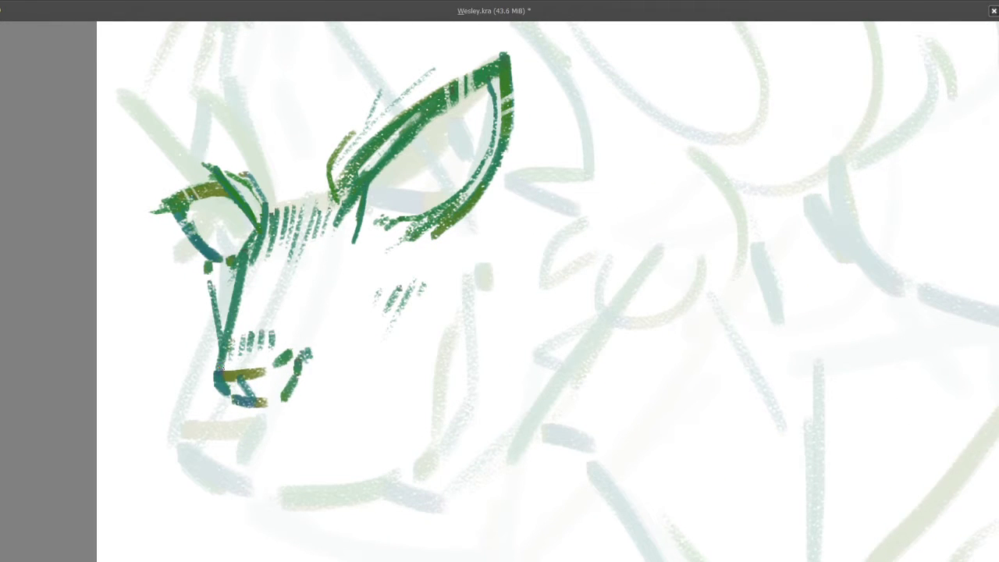
# Step: Examine the face in normal and mirrored view, at full size and alongside the reference sheet
pyautogui.scroll(-5, 236, 265)
pyautogui.moveTo(280, 290); pyautogui.dragTo(228, 312)
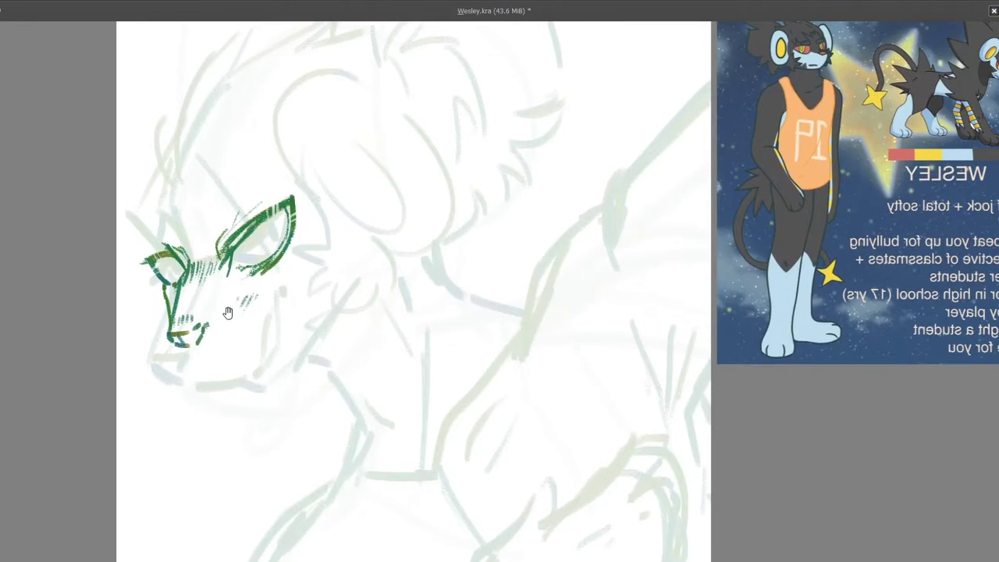
pyautogui.press('m')
pyautogui.moveTo(553, 178); pyautogui.dragTo(376, 258)
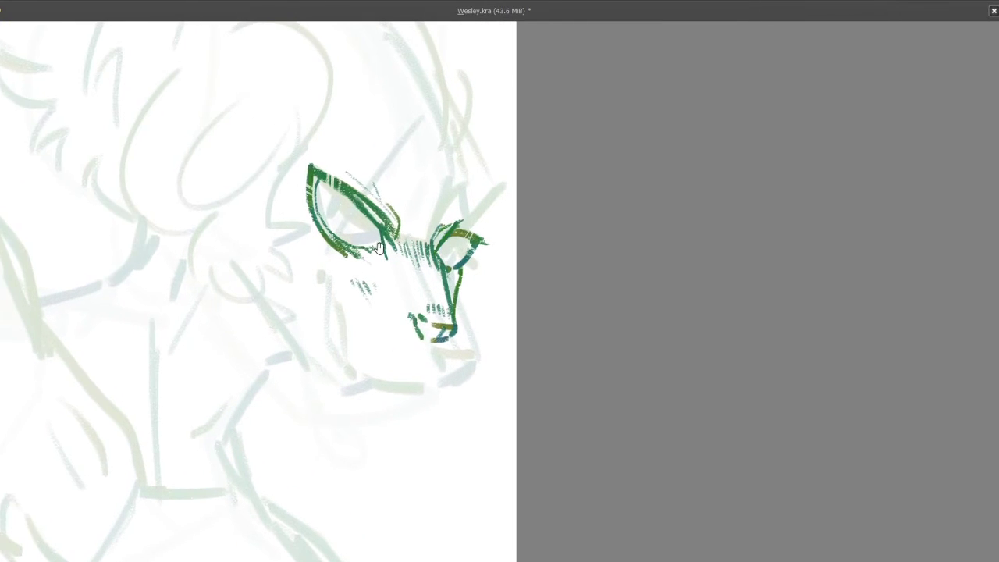
pyautogui.press('m')
pyautogui.moveTo(579, 230); pyautogui.dragTo(297, 236)
pyautogui.scroll(3, 276, 310)
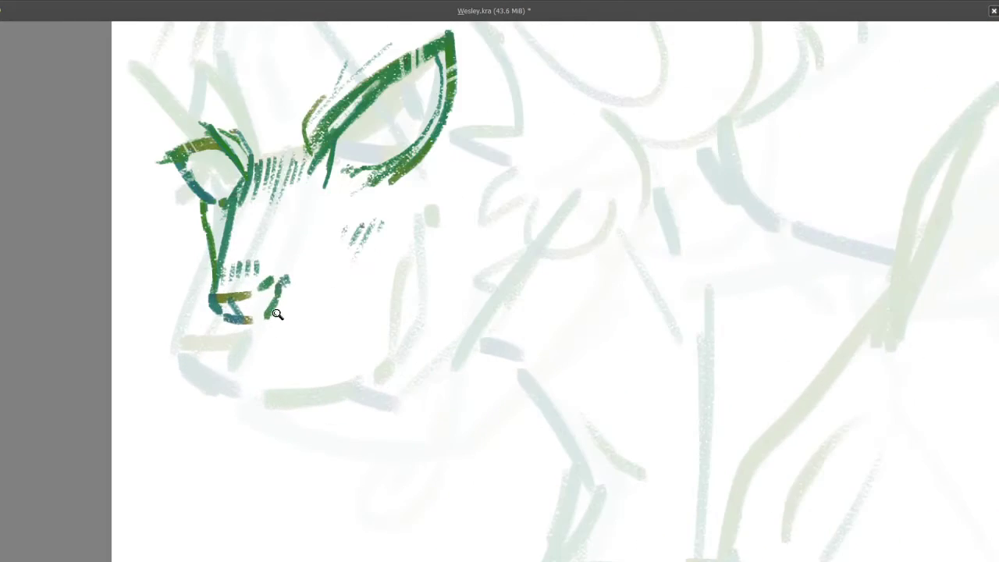
pyautogui.scroll(-5, 277, 306)
pyautogui.moveTo(258, 331); pyautogui.dragTo(323, 314)
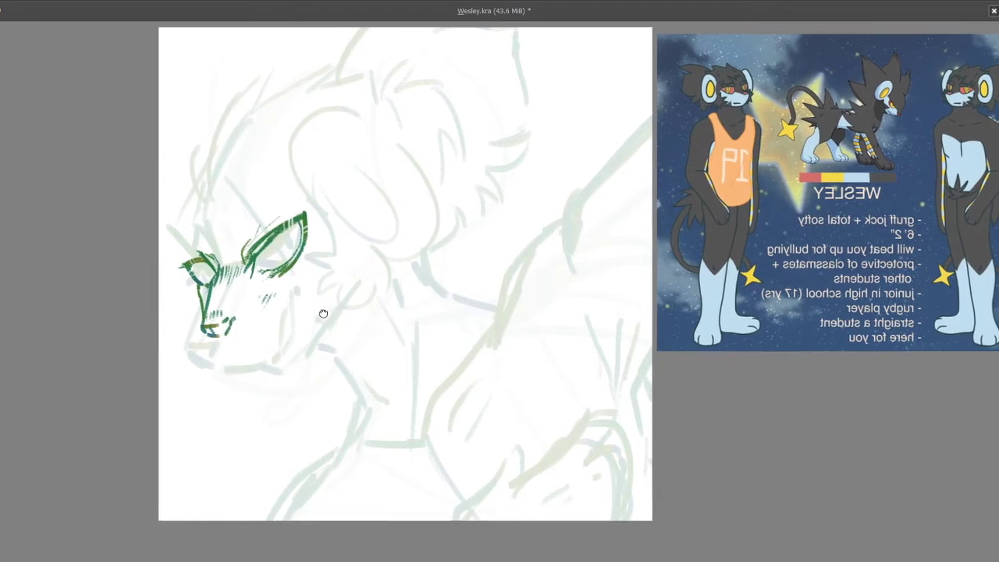
pyautogui.scroll(2, 319, 307)
pyautogui.scroll(3, 319, 307)
# Step: Draw a short lip stroke under the nose and the mouth's upper edge slanting up toward the near cheek
pyautogui.moveTo(200, 279)
pyautogui.mouseDown()
pyautogui.moveTo(165, 267)
pyautogui.moveTo(199, 285)
pyautogui.mouseUp()
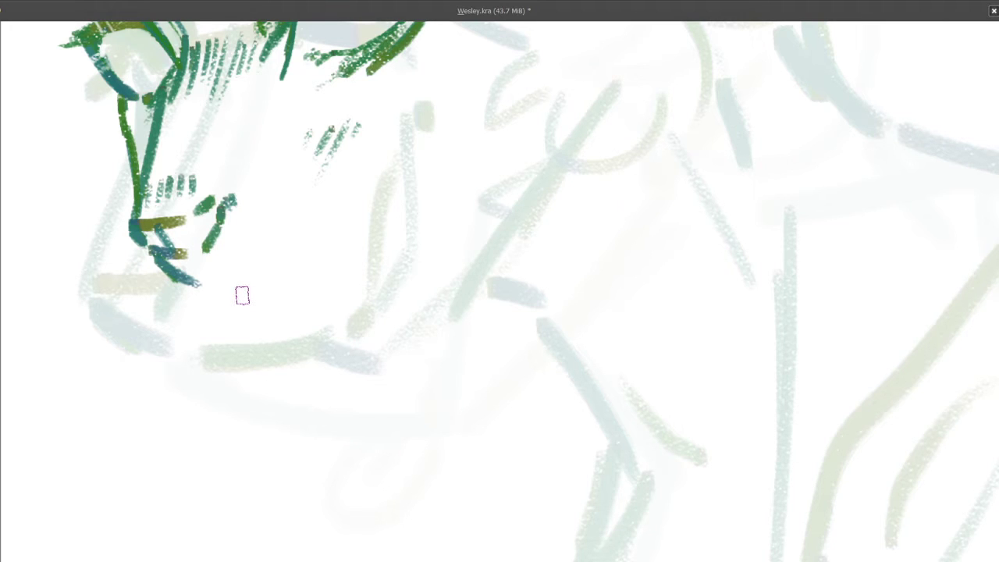
pyautogui.moveTo(245, 279); pyautogui.dragTo(317, 343)
pyautogui.hotkey('ctrl', 'z')
pyautogui.moveTo(259, 303)
pyautogui.mouseDown()
pyautogui.moveTo(343, 238)
pyautogui.moveTo(299, 252)
pyautogui.moveTo(343, 192)
pyautogui.mouseUp()
pyautogui.moveTo(354, 189)
pyautogui.mouseDown()
pyautogui.moveTo(323, 216)
pyautogui.moveTo(361, 170)
pyautogui.moveTo(287, 255)
pyautogui.mouseUp()
pyautogui.moveTo(359, 188); pyautogui.dragTo(287, 272)
pyautogui.moveTo(317, 226); pyautogui.dragTo(361, 171)
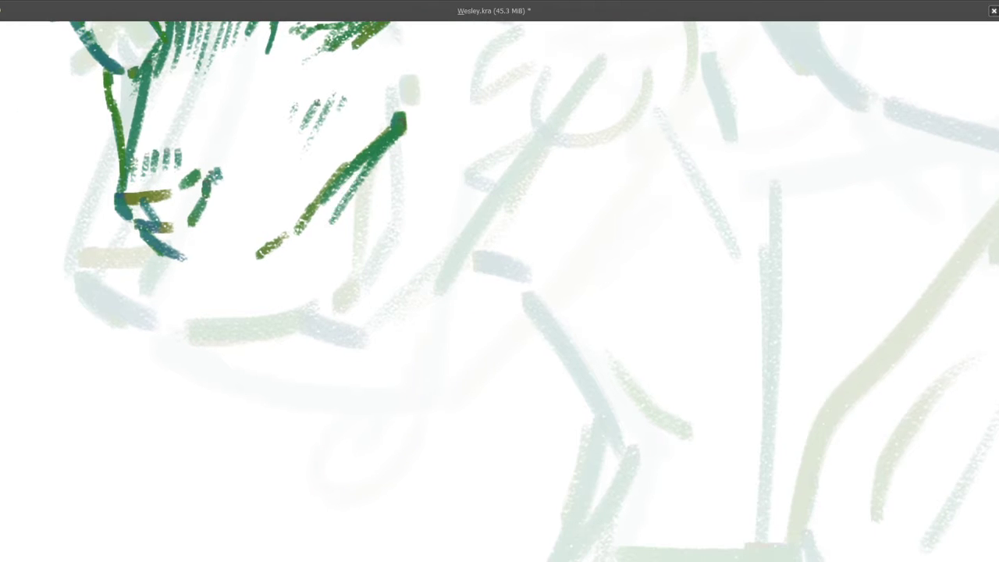
# Step: Draw the mouth's lower edge from its upper corner back down to the front, closing the narrow mouth shape
pyautogui.moveTo(395, 137); pyautogui.dragTo(369, 197)
pyautogui.moveTo(268, 264); pyautogui.dragTo(365, 203)
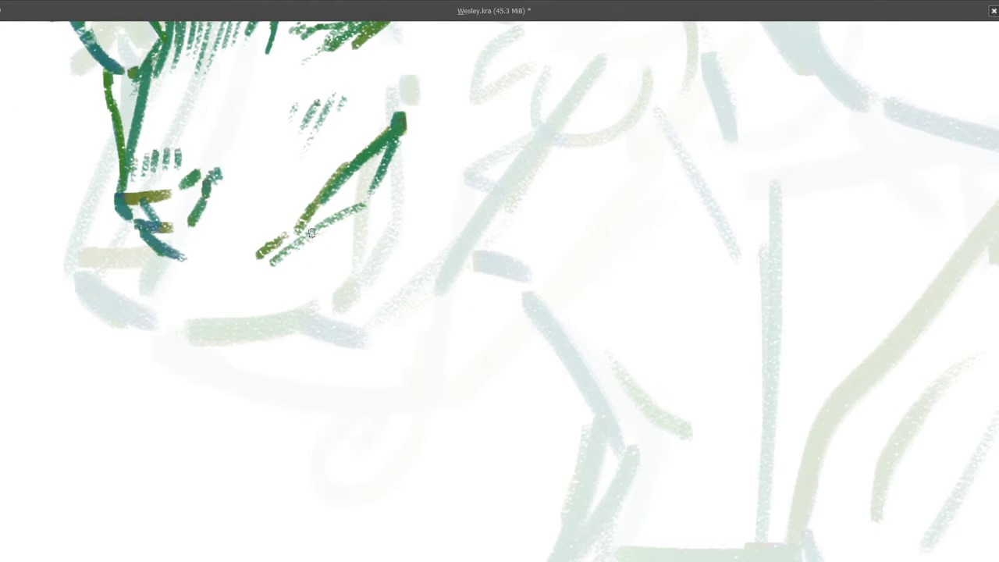
pyautogui.moveTo(283, 248); pyautogui.dragTo(380, 189)
pyautogui.moveTo(380, 189)
pyautogui.mouseDown()
pyautogui.moveTo(329, 242)
pyautogui.moveTo(332, 301)
pyautogui.moveTo(359, 254)
pyautogui.moveTo(328, 265)
pyautogui.mouseUp()
# Step: Draw the curved chin line from under the nose, extend it past the mouth's front, and join the mouth's front corner
pyautogui.moveTo(219, 255); pyautogui.dragTo(324, 249)
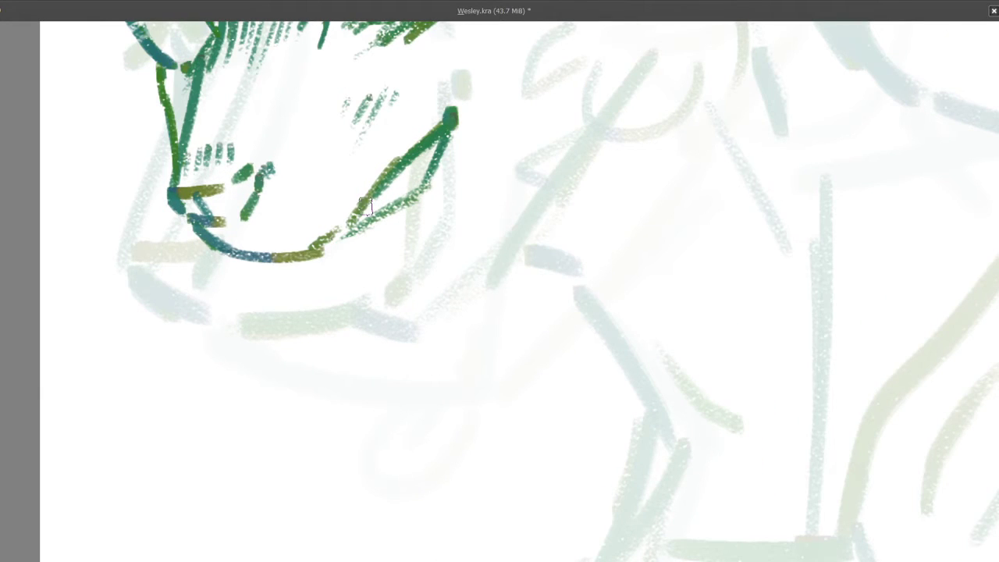
pyautogui.scroll(-3, 339, 268)
pyautogui.scroll(3, 340, 267)
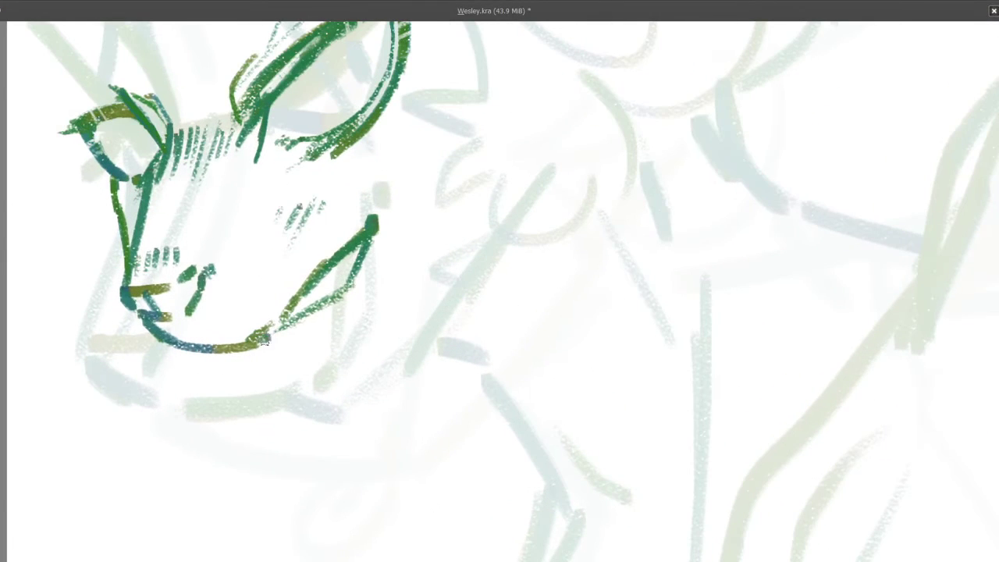
pyautogui.moveTo(258, 328); pyautogui.dragTo(289, 355)
pyautogui.scroll(-2, 286, 258)
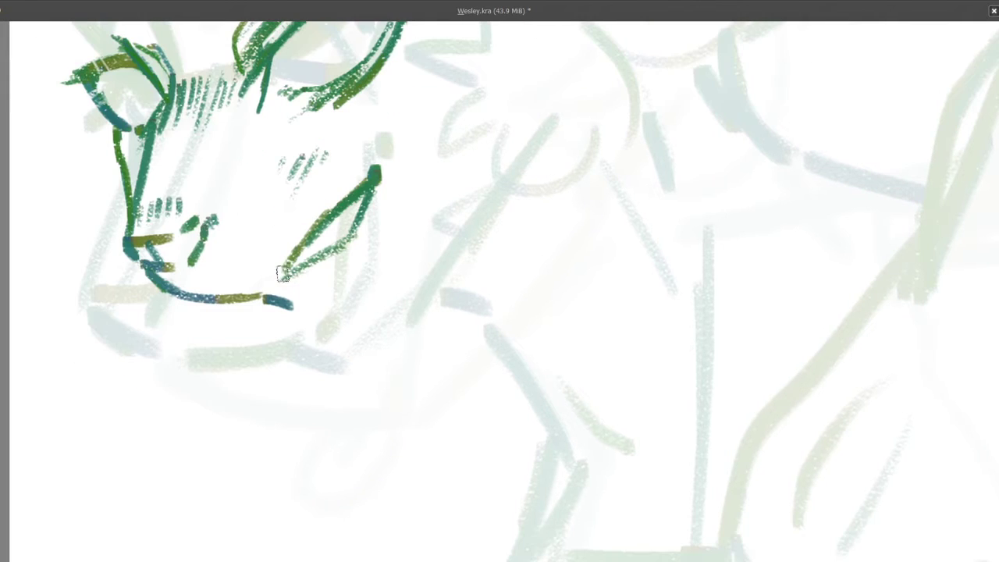
pyautogui.moveTo(298, 275); pyautogui.dragTo(233, 282)
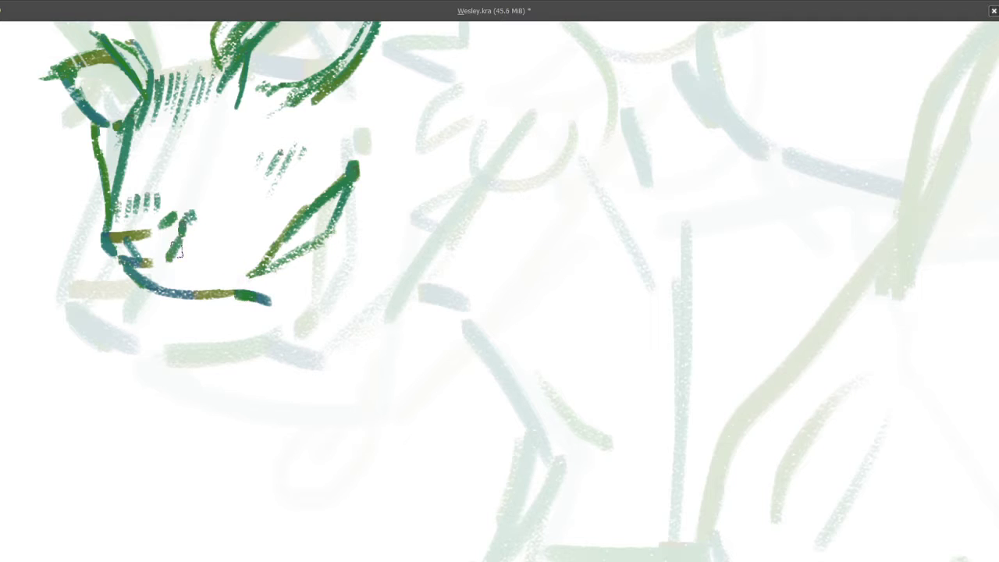
# Step: Add small textured marks beneath the near nostril
pyautogui.moveTo(176, 250); pyautogui.dragTo(244, 259)
pyautogui.scroll(-5, 253, 275)
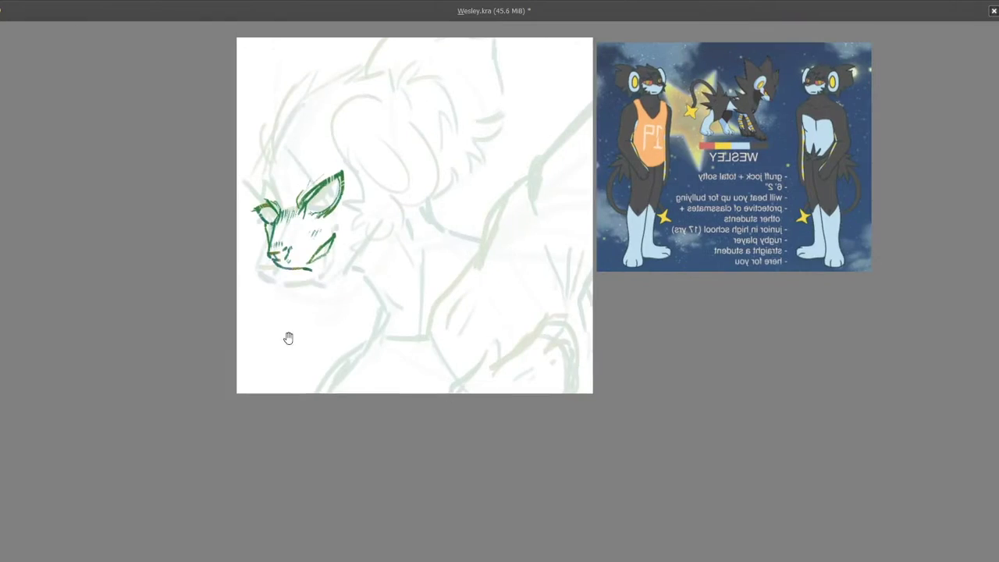
pyautogui.moveTo(286, 338); pyautogui.dragTo(245, 334)
pyautogui.scroll(6, 247, 330)
pyautogui.moveTo(165, 287); pyautogui.dragTo(168, 293)
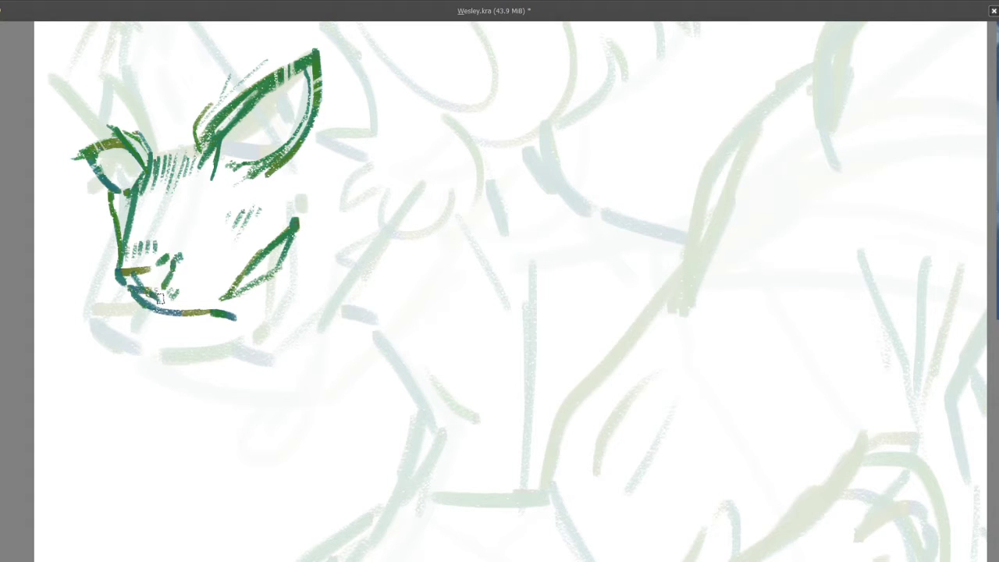
# Step: Examine the nose, mouth and chin lines in mirrored view beside the reference sheet
pyautogui.scroll(-4, 195, 283)
pyautogui.press('m')
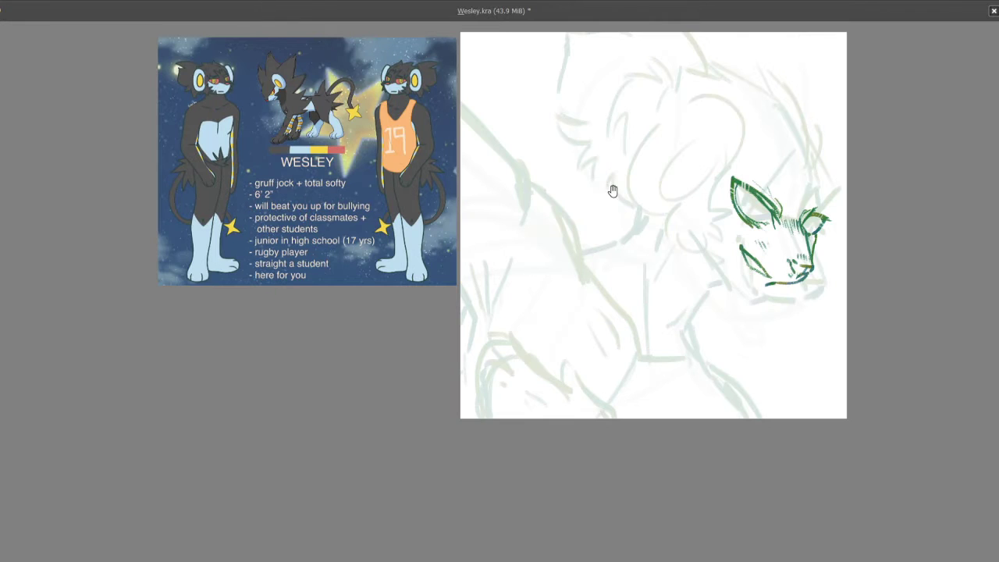
pyautogui.moveTo(611, 189); pyautogui.dragTo(259, 259)
pyautogui.scroll(1, 327, 252)
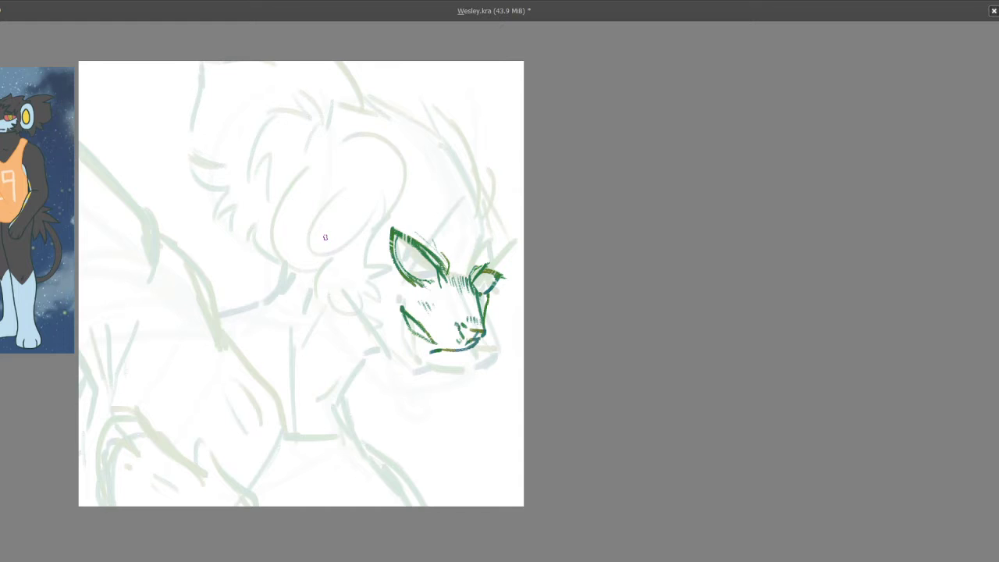
pyautogui.press('m')
pyautogui.moveTo(648, 241); pyautogui.dragTo(281, 308)
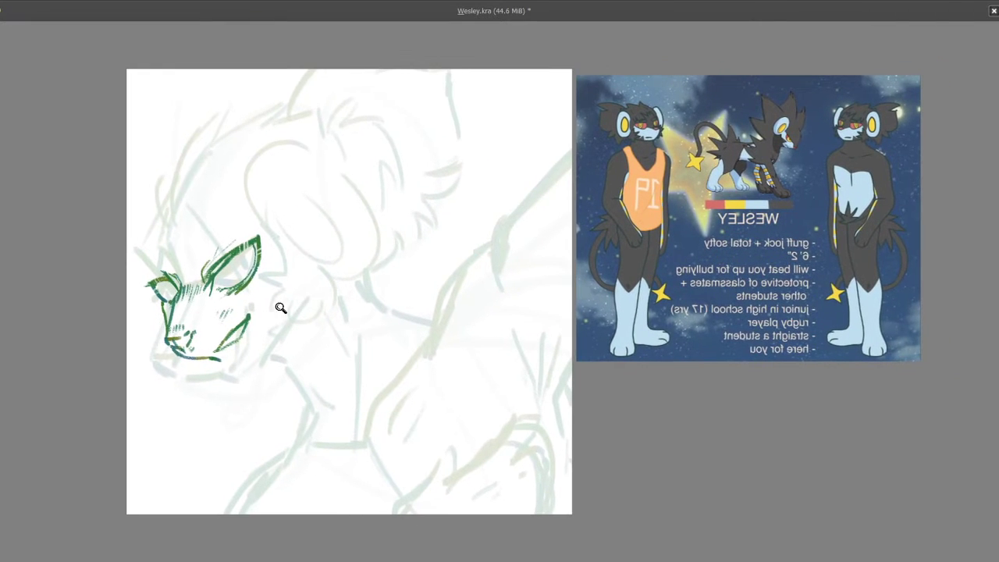
pyautogui.scroll(1, 281, 308)
pyautogui.scroll(4, 226, 276)
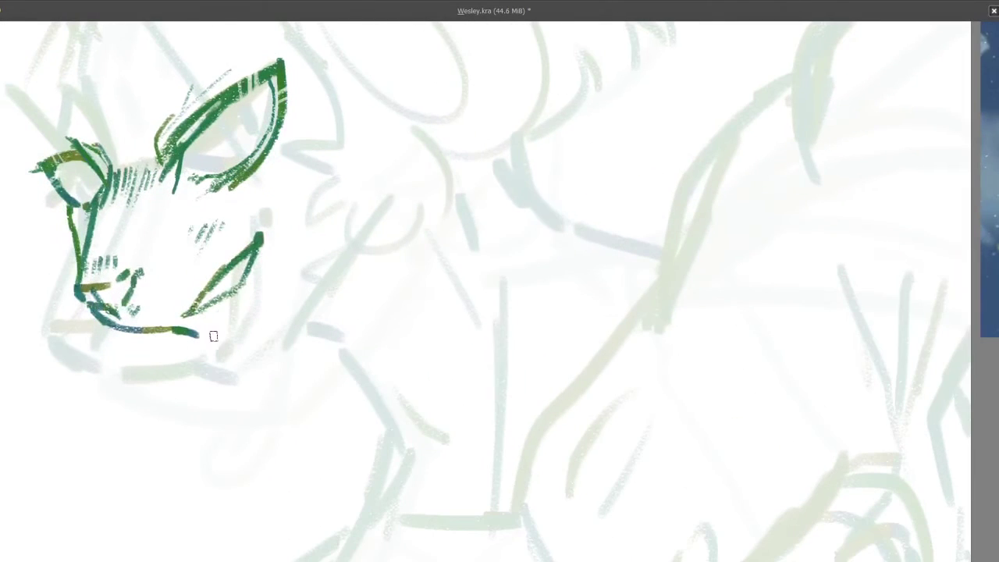
# Step: Extend the chin line into a jaw curve sweeping up toward the near cheek, and add a small stroke inside the mouth
pyautogui.moveTo(203, 336); pyautogui.dragTo(290, 292)
pyautogui.hotkey('ctrl', 'z')
pyautogui.moveTo(204, 337); pyautogui.dragTo(231, 338)
pyautogui.scroll(2, 268, 283)
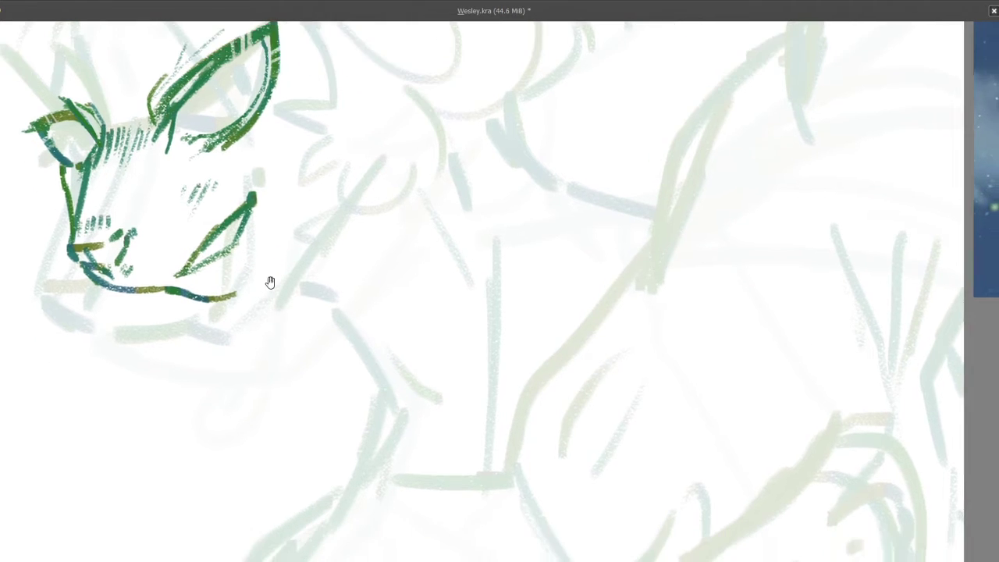
pyautogui.moveTo(234, 290); pyautogui.dragTo(326, 195)
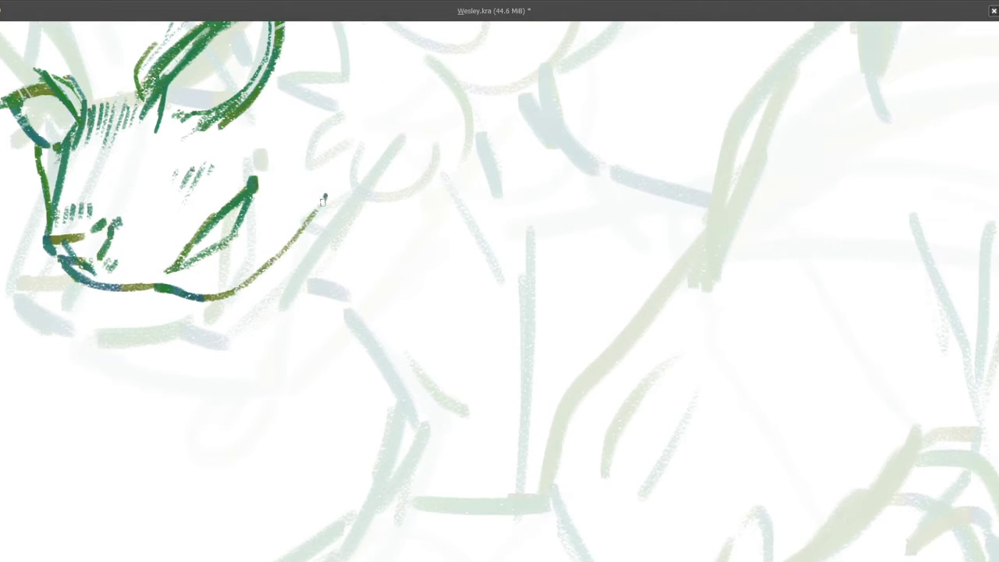
pyautogui.scroll(2, 274, 285)
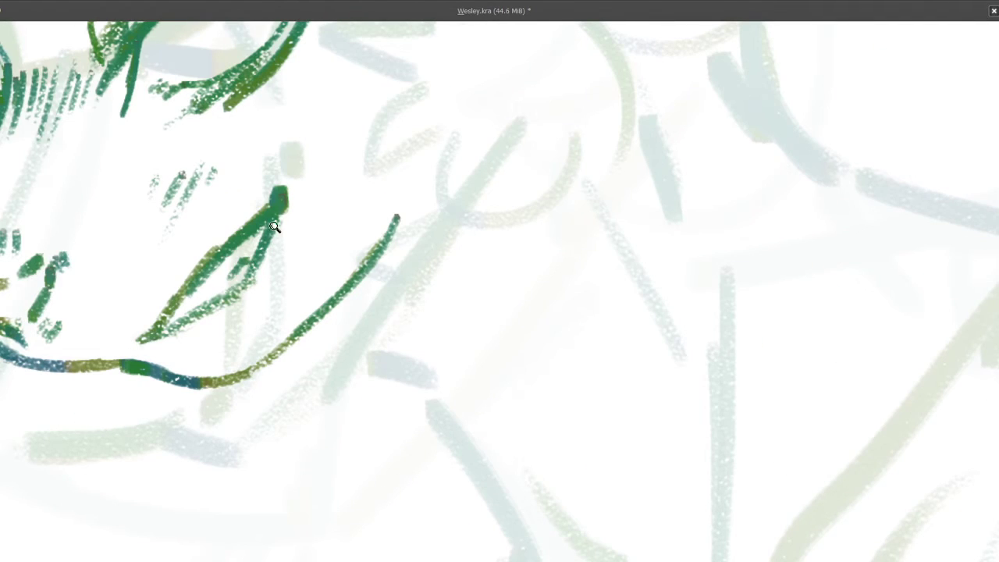
# Step: Draw the near eyebrow's lower edge as a long slanted curve above the eye with a hooked inner end
pyautogui.scroll(-5, 283, 305)
pyautogui.scroll(1, 305, 250)
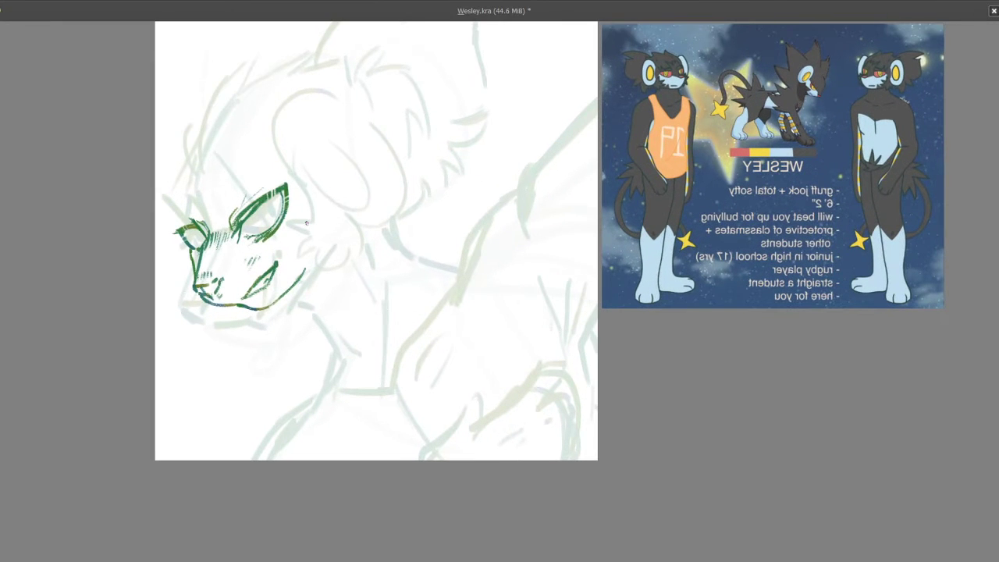
pyautogui.scroll(-1, 306, 223)
pyautogui.scroll(3, 332, 268)
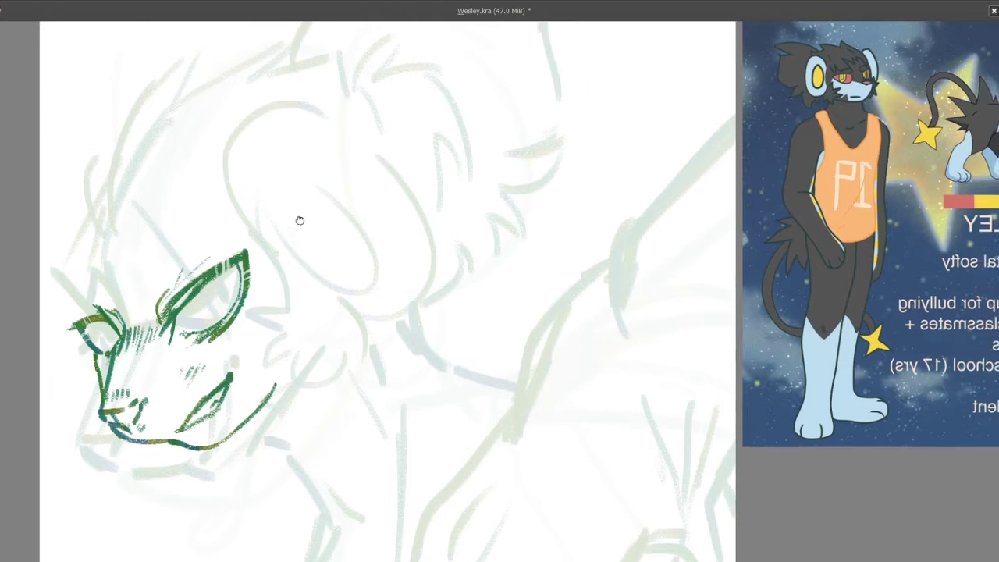
pyautogui.moveTo(300, 220); pyautogui.dragTo(167, 294)
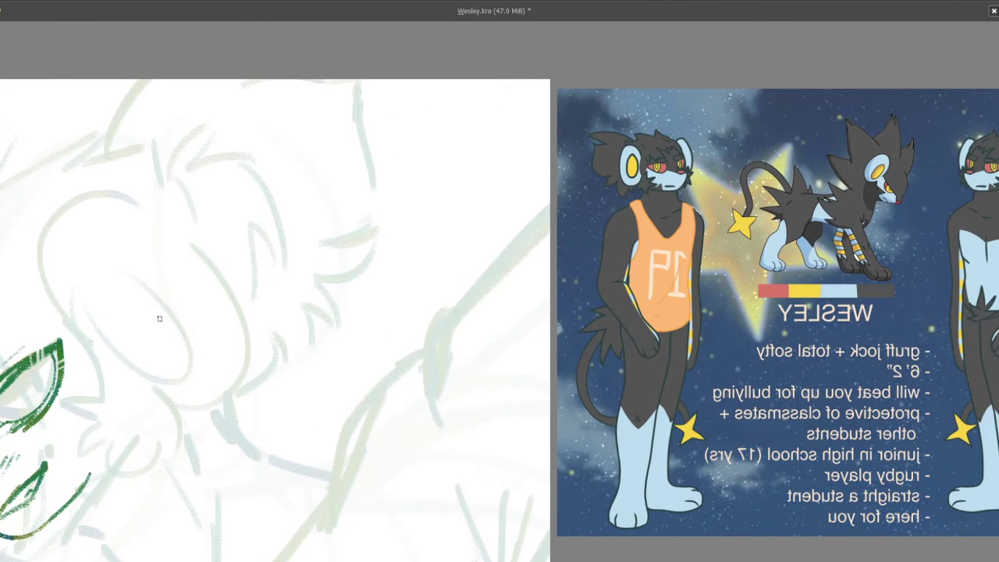
pyautogui.scroll(-2, 315, 192)
pyautogui.scroll(4, 223, 270)
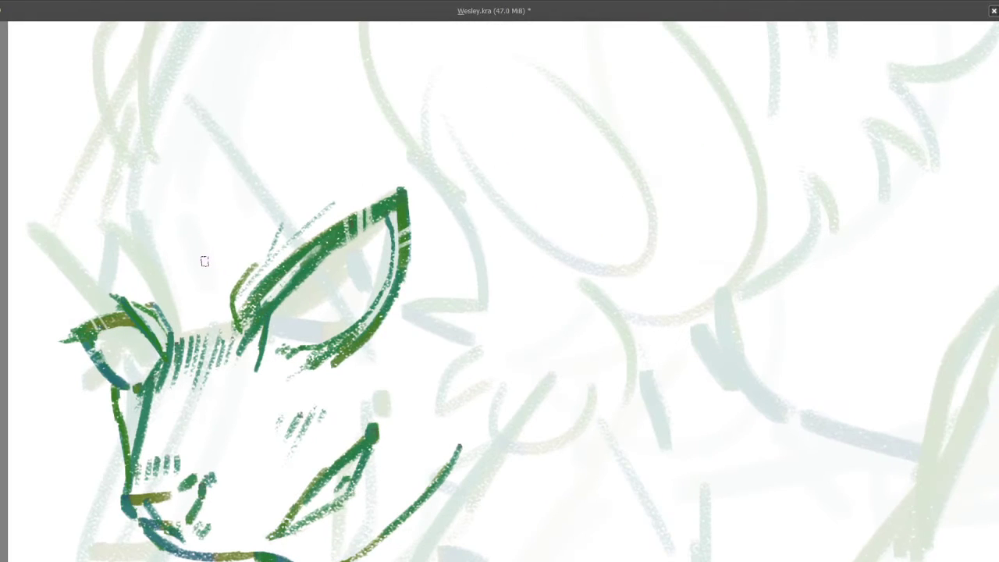
pyautogui.moveTo(221, 267)
pyautogui.mouseDown()
pyautogui.moveTo(270, 208)
pyautogui.moveTo(343, 142)
pyautogui.mouseUp()
pyautogui.scroll(-3, 343, 142)
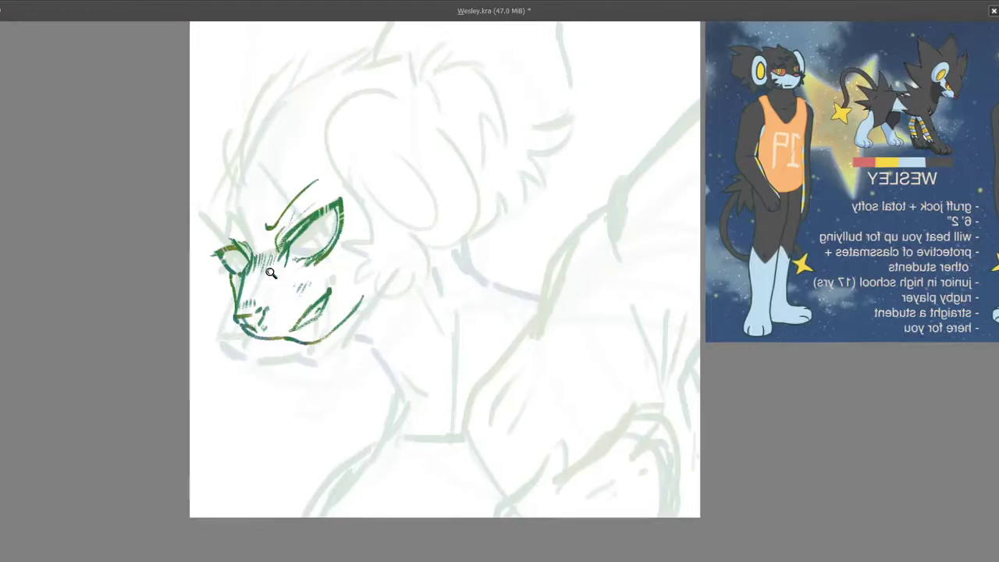
pyautogui.scroll(2, 260, 226)
pyautogui.scroll(3, 261, 226)
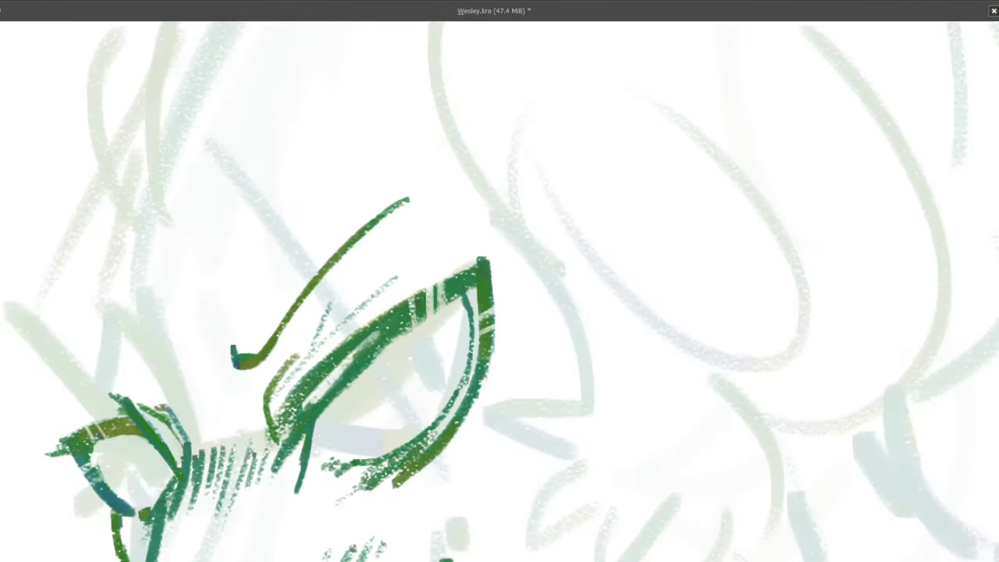
# Step: Draw the near eyebrow's upper edge from its outer tip, close its inner end and add a thin inner stroke
pyautogui.moveTo(405, 190); pyautogui.dragTo(261, 318)
pyautogui.hotkey('ctrl', 'z')
pyautogui.moveTo(408, 192)
pyautogui.mouseDown()
pyautogui.moveTo(244, 311)
pyautogui.moveTo(251, 317)
pyautogui.moveTo(289, 256)
pyautogui.moveTo(266, 285)
pyautogui.moveTo(264, 314)
pyautogui.moveTo(296, 324)
pyautogui.mouseUp()
pyautogui.moveTo(336, 283)
pyautogui.mouseDown()
pyautogui.moveTo(266, 293)
pyautogui.moveTo(261, 227)
pyautogui.mouseUp()
pyautogui.scroll(-2, 499, 291)
pyautogui.scroll(2, 500, 291)
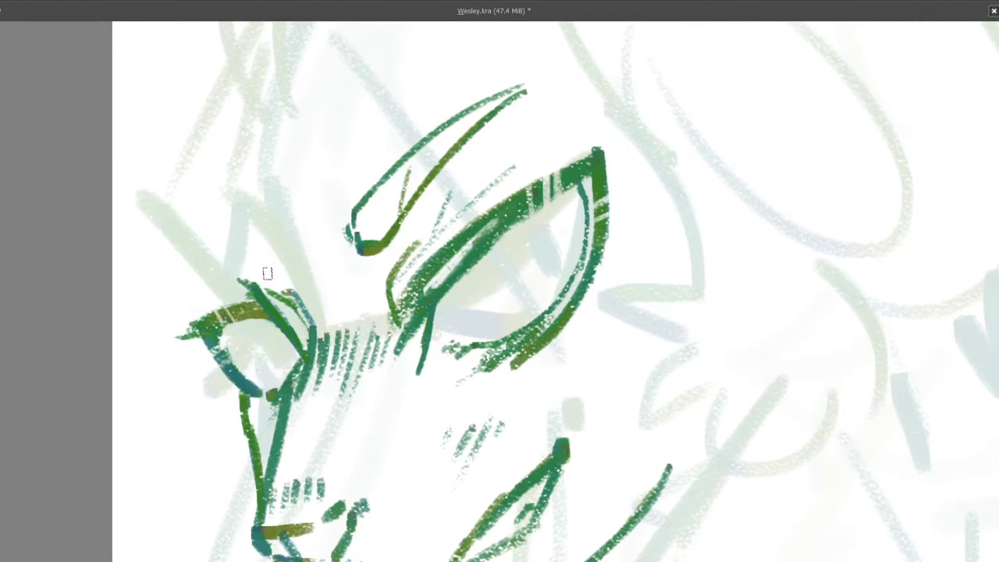
# Step: Draw the far eyebrow as a small rounded loop above the far eye
pyautogui.moveTo(264, 295)
pyautogui.mouseDown()
pyautogui.moveTo(228, 256)
pyautogui.moveTo(213, 290)
pyautogui.moveTo(193, 278)
pyautogui.moveTo(225, 261)
pyautogui.mouseUp()
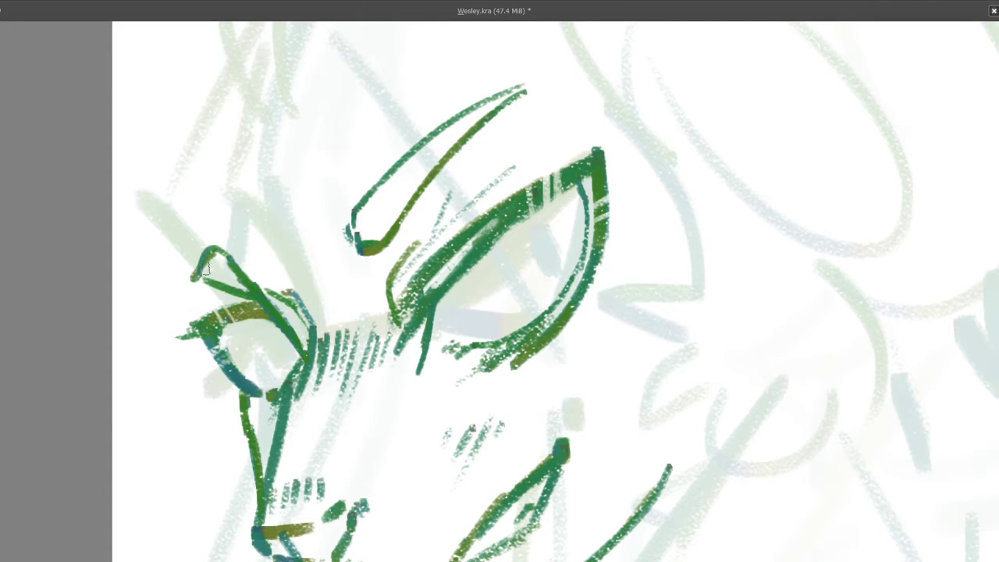
pyautogui.scroll(-5, 190, 279)
pyautogui.scroll(4, 234, 257)
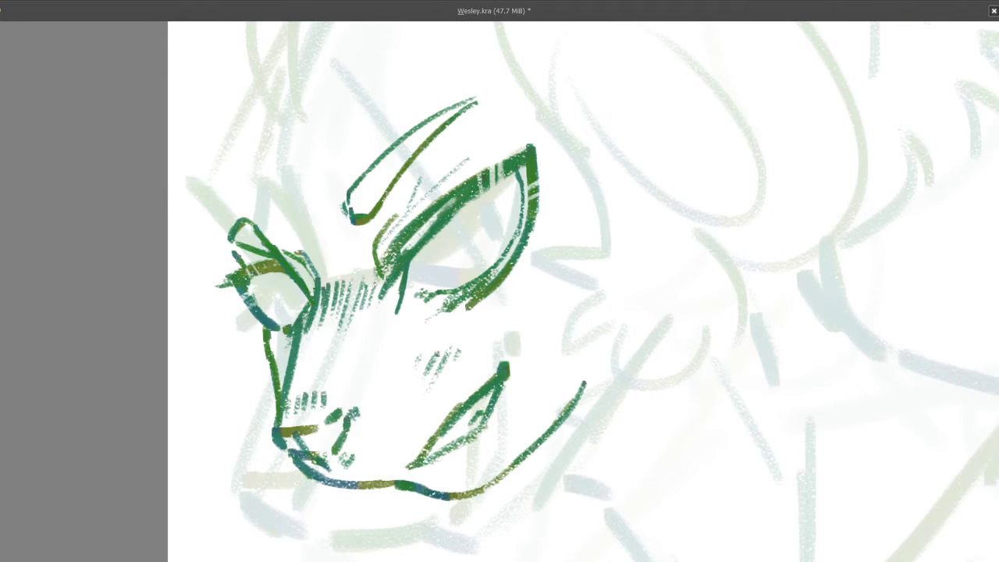
# Step: Draw the forehead contour as a long, bold curve from the hairline down toward the far eyebrow
pyautogui.scroll(-5, 234, 250)
pyautogui.moveTo(309, 265); pyautogui.dragTo(163, 326)
pyautogui.scroll(2, 203, 312)
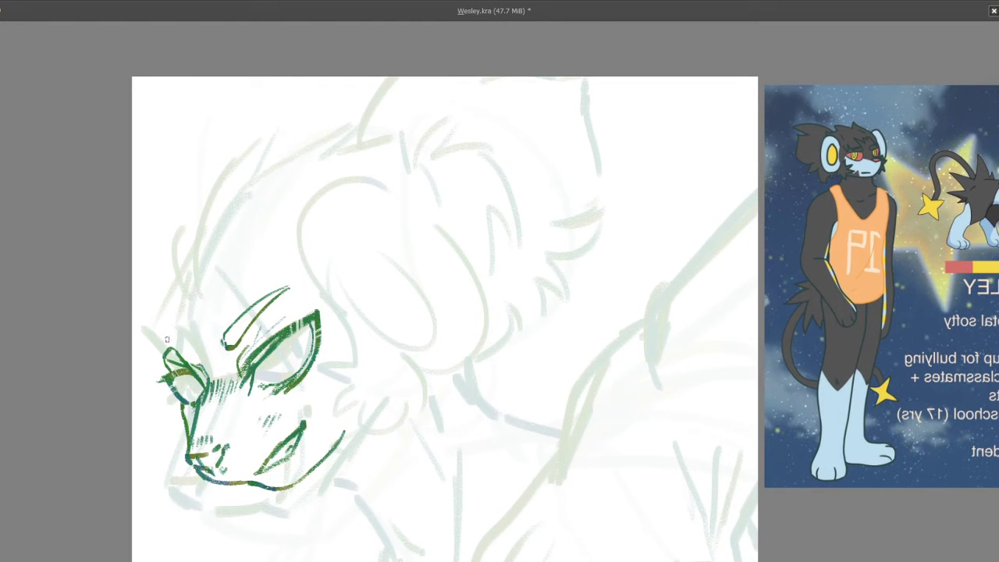
pyautogui.moveTo(208, 218); pyautogui.dragTo(166, 316)
pyautogui.scroll(2, 167, 312)
pyautogui.hotkey('ctrl', 'z')
pyautogui.moveTo(232, 150); pyautogui.dragTo(163, 280)
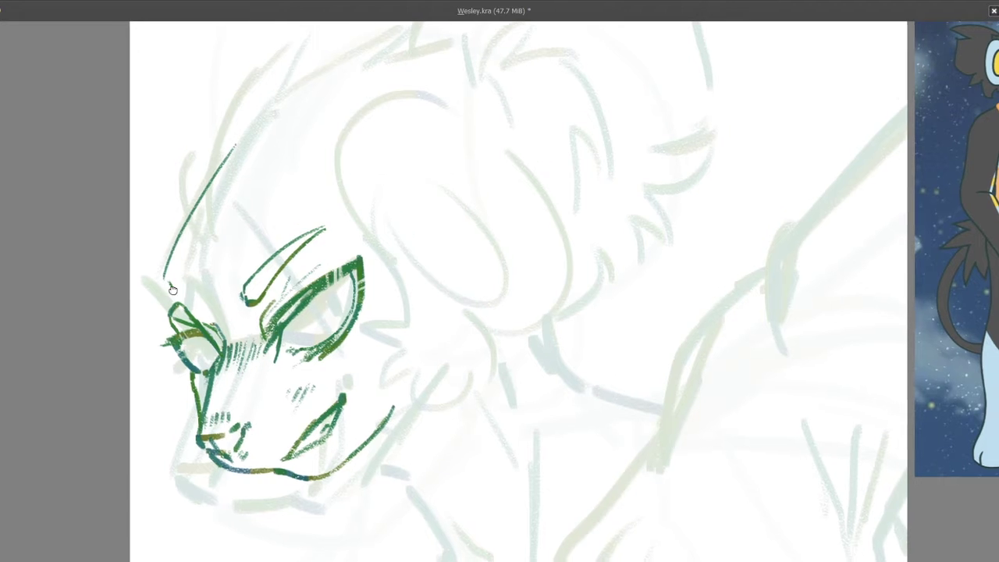
pyautogui.scroll(2, 177, 249)
pyautogui.moveTo(276, 48); pyautogui.dragTo(174, 251)
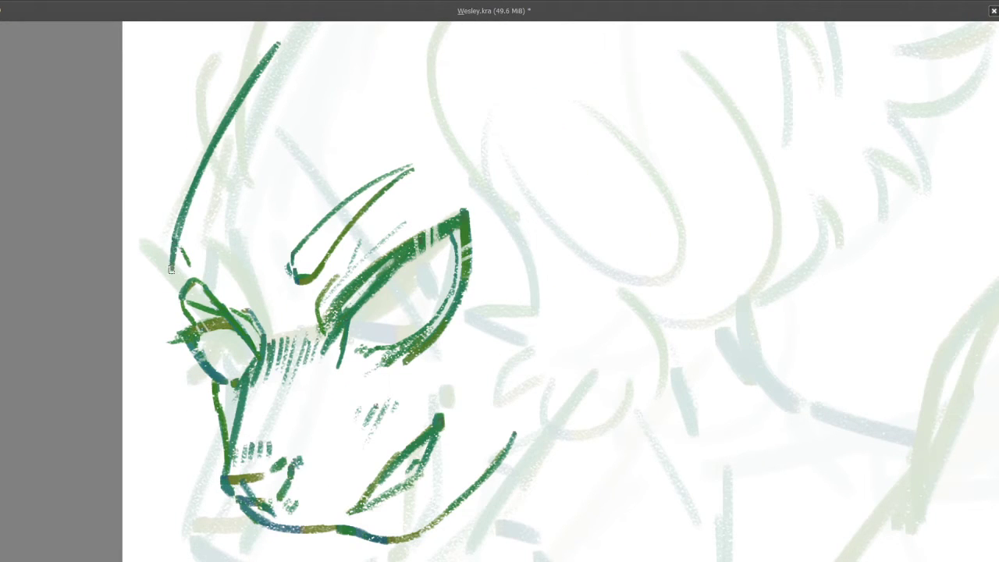
# Step: Extend the forehead line in a bulging brow curve that bends in to the far eyebrow and meets the far eye
pyautogui.scroll(-2, 173, 257)
pyautogui.scroll(2, 175, 313)
pyautogui.moveTo(175, 331)
pyautogui.mouseDown()
pyautogui.moveTo(164, 311)
pyautogui.moveTo(189, 247)
pyautogui.mouseUp()
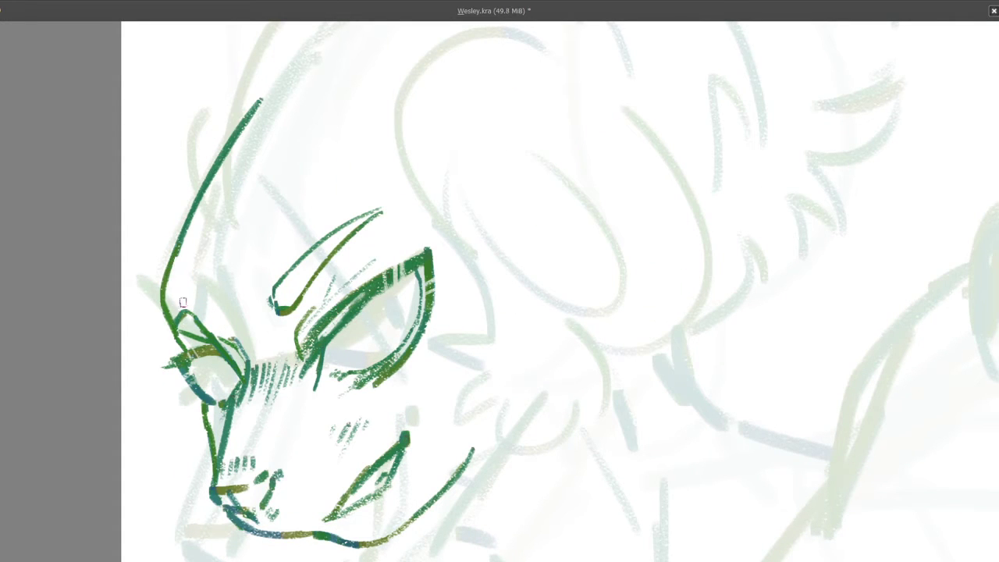
pyautogui.scroll(-3, 209, 316)
pyautogui.moveTo(236, 326); pyautogui.dragTo(209, 334)
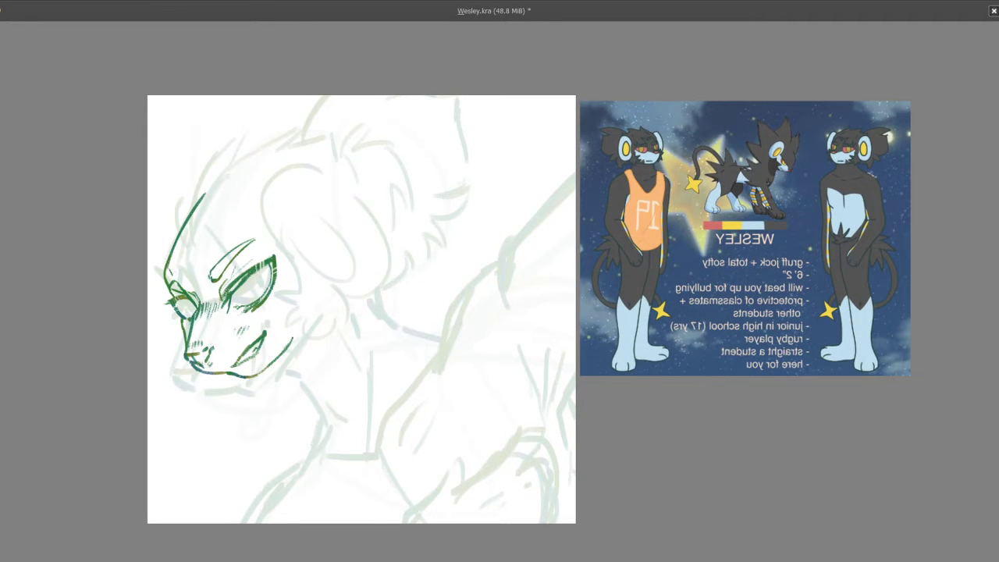
pyautogui.scroll(4, 184, 271)
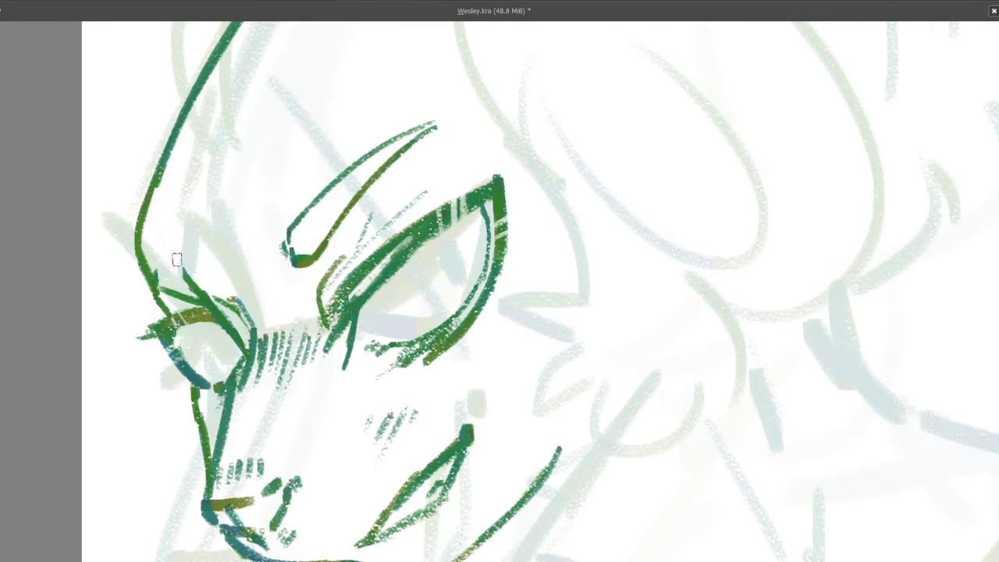
pyautogui.moveTo(205, 287)
pyautogui.mouseDown()
pyautogui.moveTo(189, 259)
pyautogui.moveTo(204, 292)
pyautogui.mouseUp()
pyautogui.moveTo(165, 260); pyautogui.dragTo(153, 278)
pyautogui.hotkey('ctrl', 'z')
pyautogui.hotkey('ctrl', 'z')
# Step: Add light hatching at the near eyebrow's inner end and inside the far eyebrow loop
pyautogui.moveTo(360, 220)
pyautogui.mouseDown()
pyautogui.moveTo(277, 262)
pyautogui.moveTo(279, 282)
pyautogui.mouseUp()
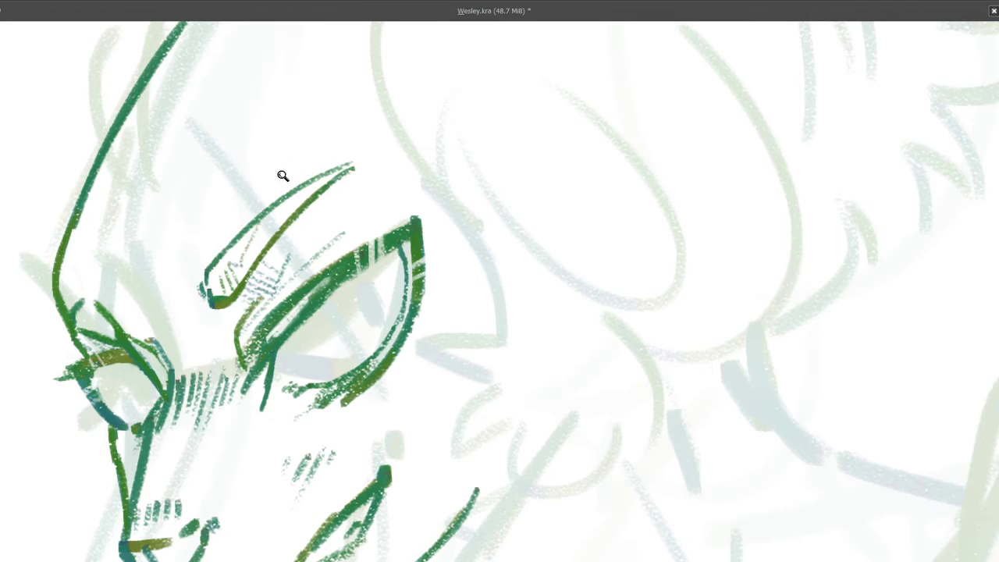
pyautogui.scroll(-3, 277, 285)
pyautogui.moveTo(288, 262); pyautogui.dragTo(320, 280)
pyautogui.scroll(3, 203, 256)
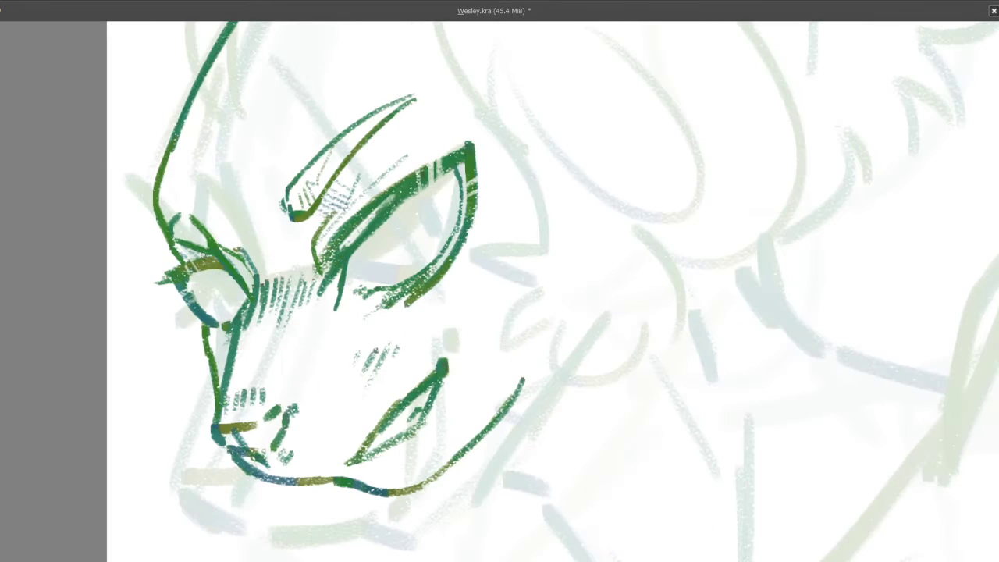
pyautogui.moveTo(221, 196); pyautogui.dragTo(181, 250)
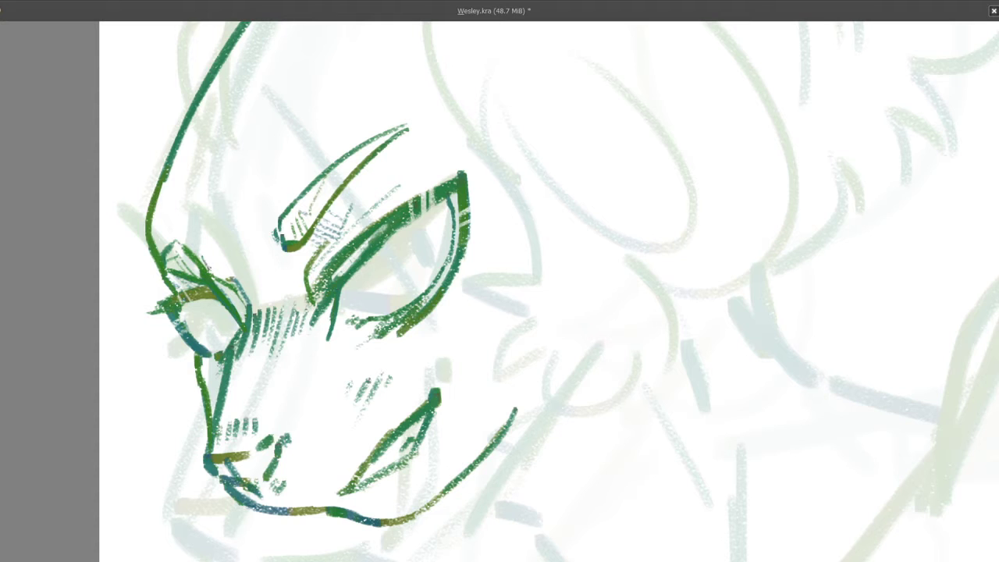
# Step: Mirror the canvas view and reshape the near eyebrow's upper edge into a fuller curve around its inner end
pyautogui.scroll(-2, 220, 254)
pyautogui.scroll(1, 250, 263)
pyautogui.press('m')
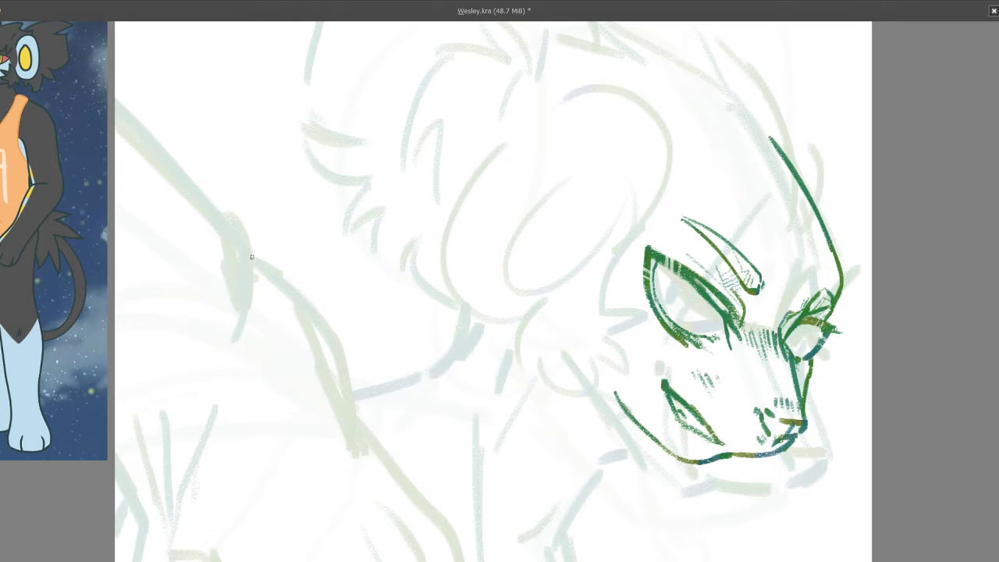
pyautogui.moveTo(573, 227); pyautogui.dragTo(461, 211)
pyautogui.scroll(-3, 461, 211)
pyautogui.scroll(3, 426, 250)
pyautogui.scroll(1, 554, 130)
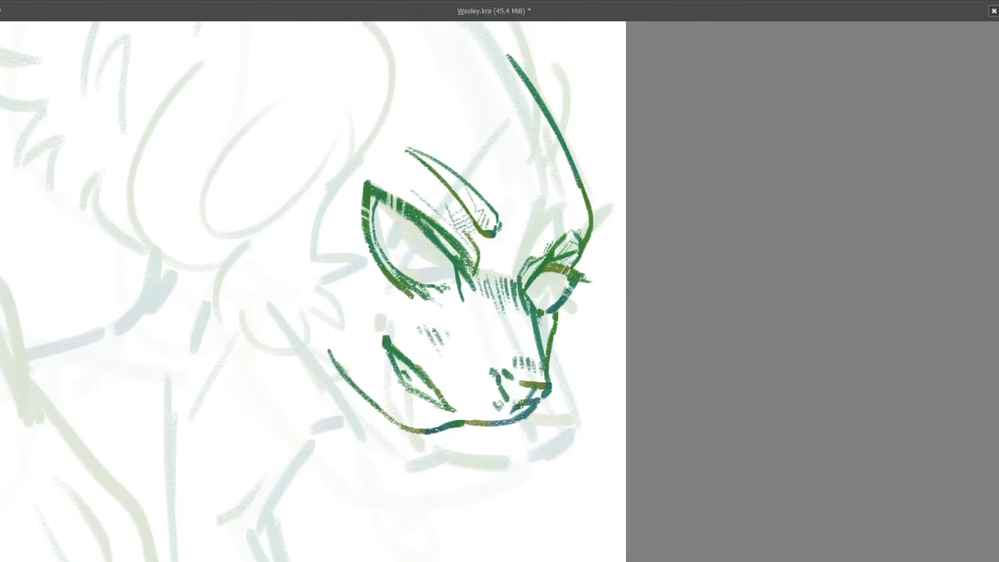
pyautogui.scroll(1, 524, 242)
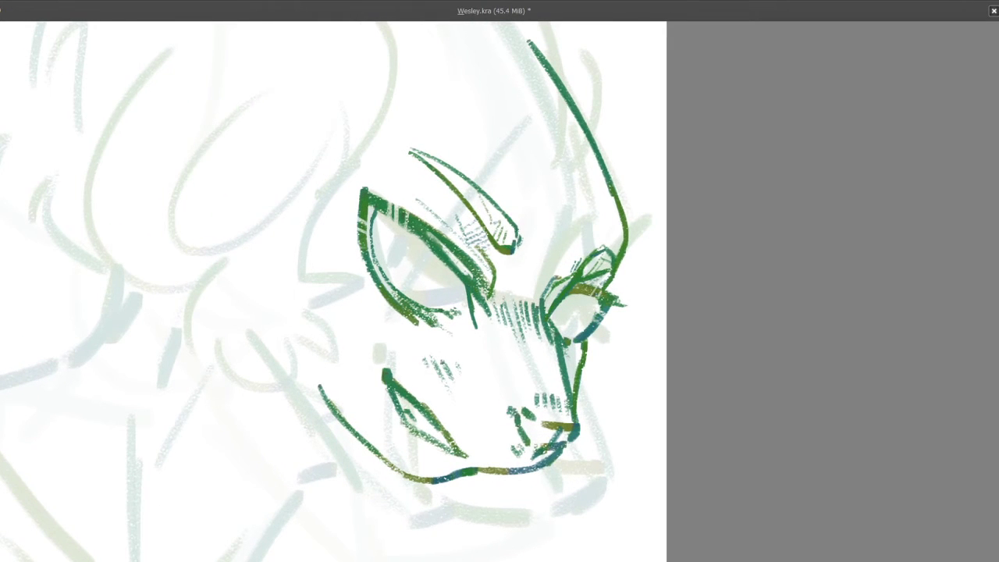
pyautogui.moveTo(446, 166); pyautogui.dragTo(487, 188)
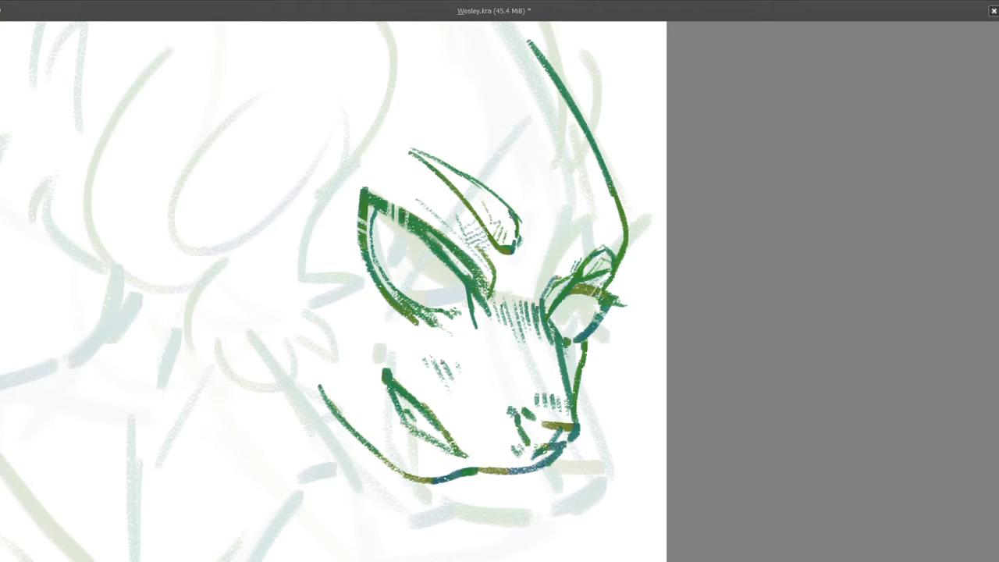
pyautogui.moveTo(473, 181); pyautogui.dragTo(520, 221)
pyautogui.scroll(-5, 503, 195)
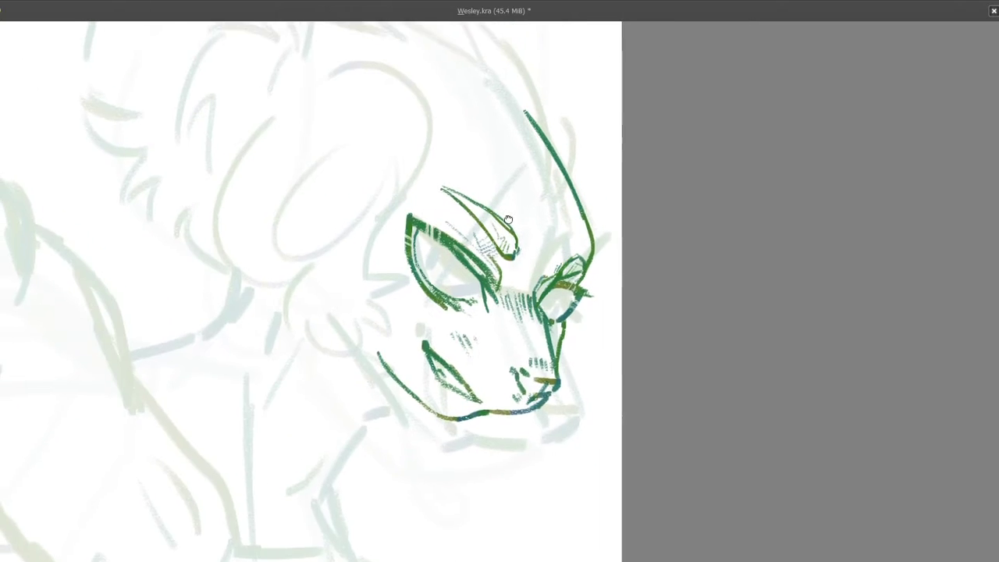
# Step: Examine the head, ear and cheek fur of the clothed figure on the reference sheet
pyautogui.scroll(4, 517, 265)
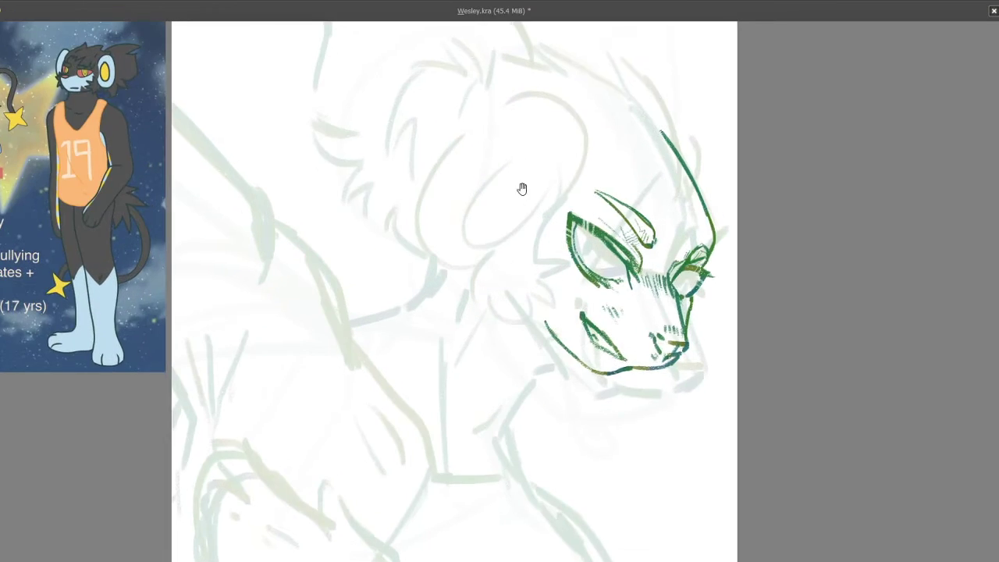
pyautogui.moveTo(259, 191); pyautogui.dragTo(473, 263)
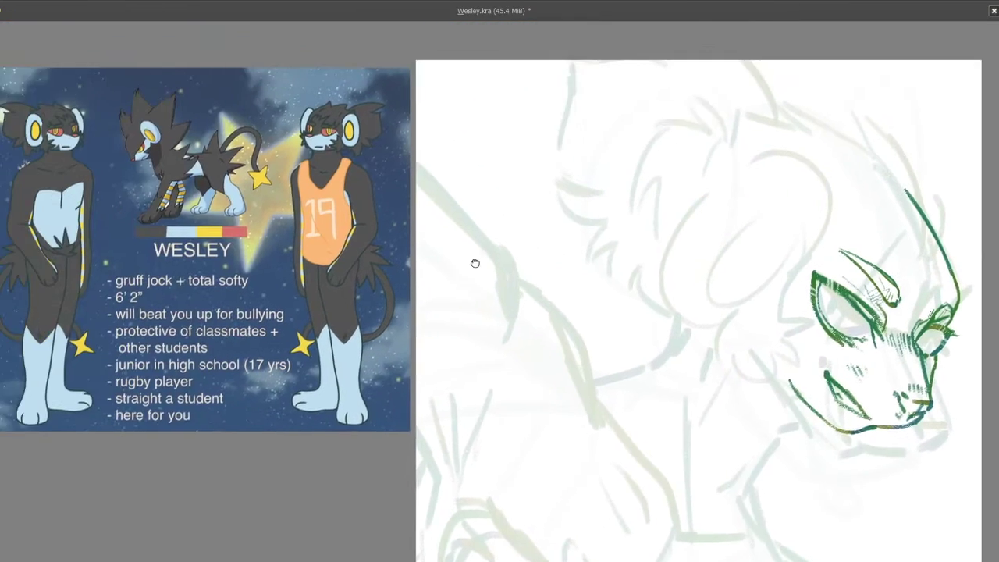
pyautogui.scroll(4, 287, 249)
pyautogui.moveTo(288, 250); pyautogui.dragTo(264, 279)
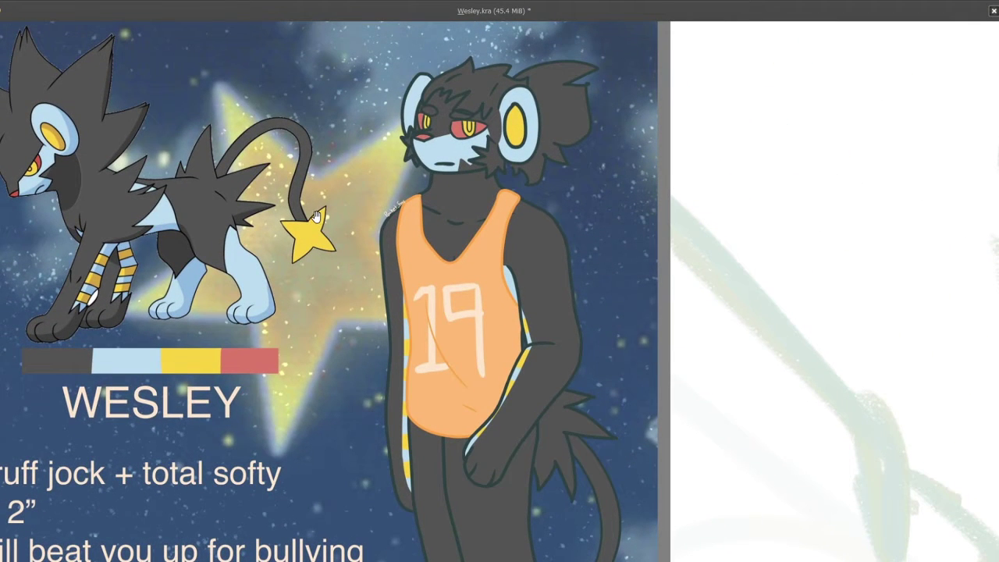
pyautogui.scroll(-4, 316, 217)
pyautogui.scroll(4, 564, 257)
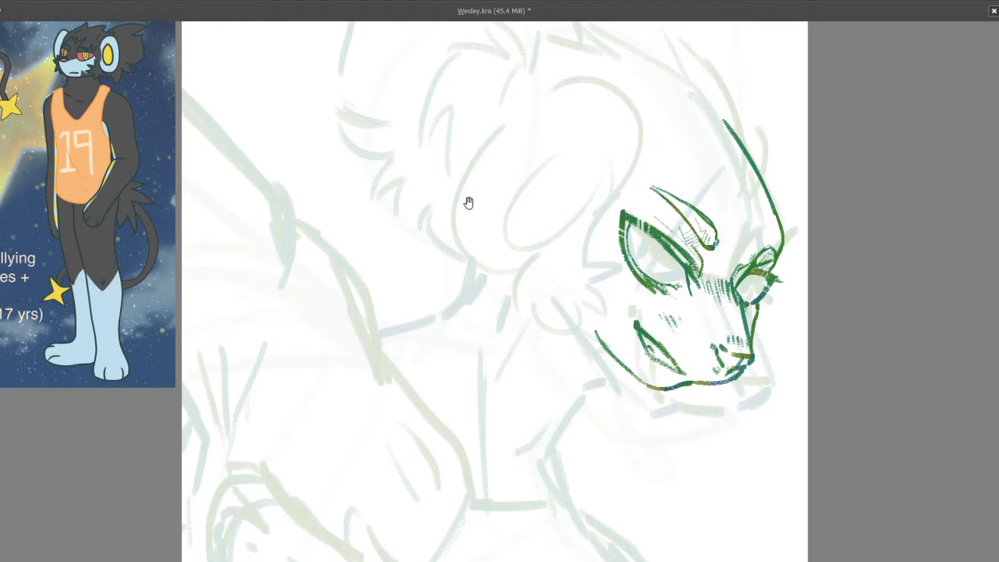
pyautogui.moveTo(468, 203); pyautogui.dragTo(503, 189)
pyautogui.moveTo(562, 210); pyautogui.dragTo(554, 201)
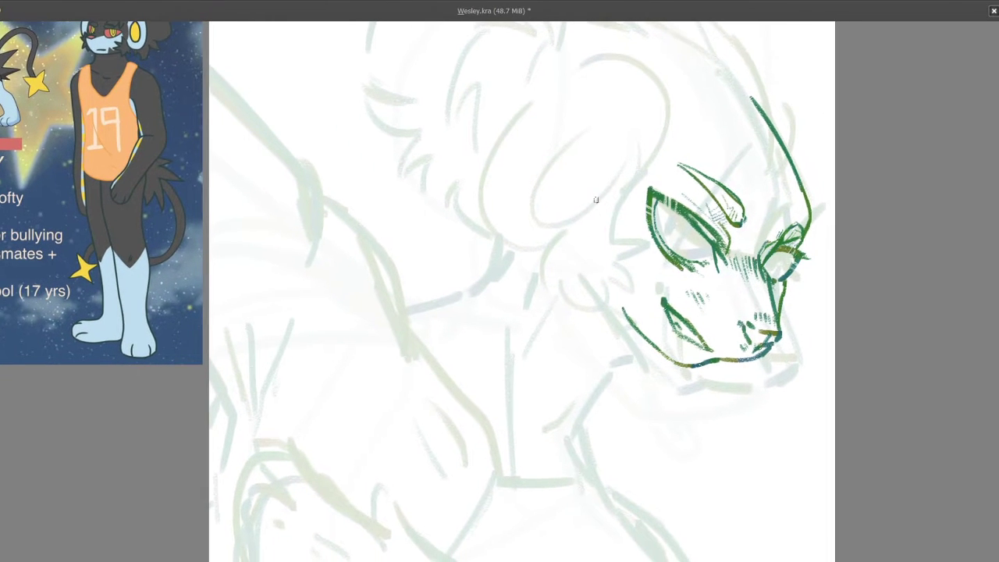
# Step: Draw the front of the cheek fur as jagged tufts running from beside the near eye down behind the jaw
pyautogui.moveTo(626, 239)
pyautogui.mouseDown()
pyautogui.moveTo(642, 231)
pyautogui.moveTo(618, 242)
pyautogui.mouseUp()
pyautogui.moveTo(619, 253); pyautogui.dragTo(620, 248)
pyautogui.moveTo(614, 242); pyautogui.dragTo(637, 268)
pyautogui.moveTo(617, 265)
pyautogui.mouseDown()
pyautogui.moveTo(638, 276)
pyautogui.moveTo(621, 227)
pyautogui.moveTo(613, 278)
pyautogui.mouseUp()
pyautogui.moveTo(587, 256)
pyautogui.mouseDown()
pyautogui.moveTo(610, 283)
pyautogui.moveTo(593, 316)
pyautogui.moveTo(586, 306)
pyautogui.moveTo(577, 320)
pyautogui.mouseUp()
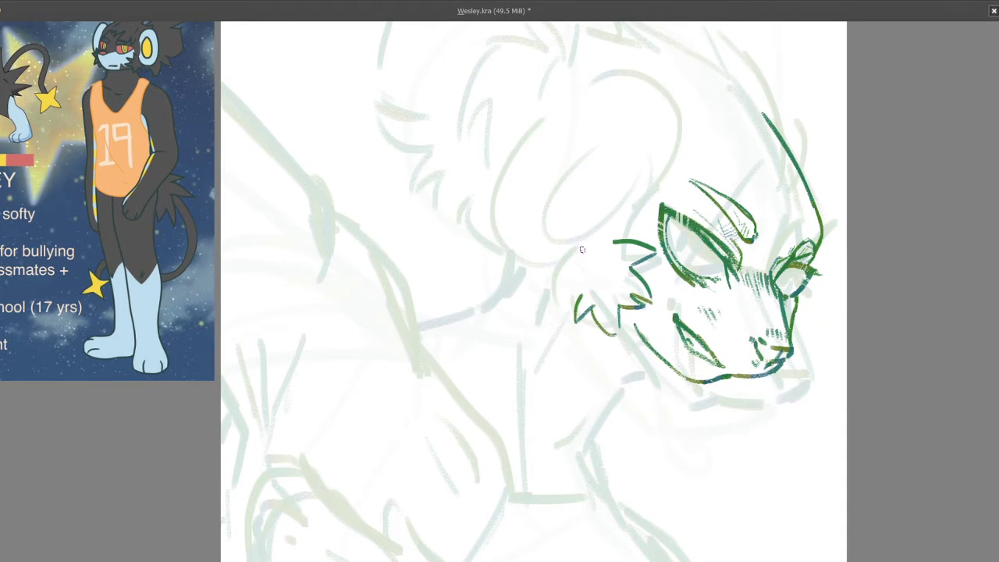
# Step: Continue the spiky cheek fur back toward the ear and add short hatch strokes above its upper edge
pyautogui.moveTo(575, 258)
pyautogui.mouseDown()
pyautogui.moveTo(537, 290)
pyautogui.moveTo(550, 295)
pyautogui.mouseUp()
pyautogui.moveTo(549, 295); pyautogui.dragTo(530, 292)
pyautogui.scroll(1, 536, 274)
pyautogui.moveTo(523, 260)
pyautogui.mouseDown()
pyautogui.moveTo(523, 307)
pyautogui.moveTo(556, 278)
pyautogui.moveTo(570, 296)
pyautogui.moveTo(593, 298)
pyautogui.moveTo(581, 264)
pyautogui.mouseUp()
pyautogui.scroll(-2, 593, 266)
pyautogui.moveTo(572, 226)
pyautogui.mouseDown()
pyautogui.moveTo(521, 293)
pyautogui.moveTo(559, 298)
pyautogui.mouseUp()
pyautogui.scroll(1, 550, 320)
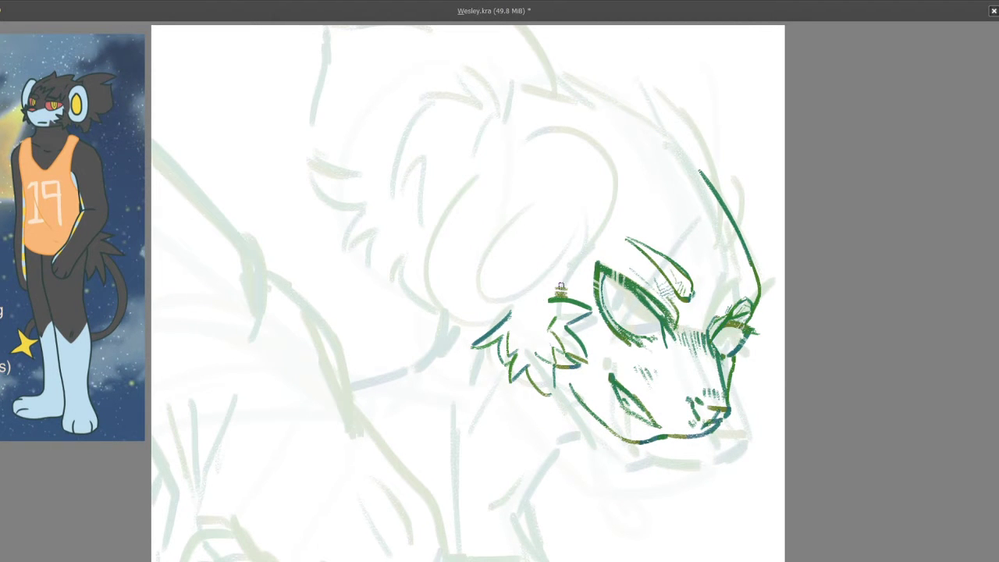
# Step: Draw the near ear's upper rim as a rounded arc with a short hatch mark at its front end
pyautogui.scroll(-1, 560, 288)
pyautogui.moveTo(547, 276); pyautogui.dragTo(580, 205)
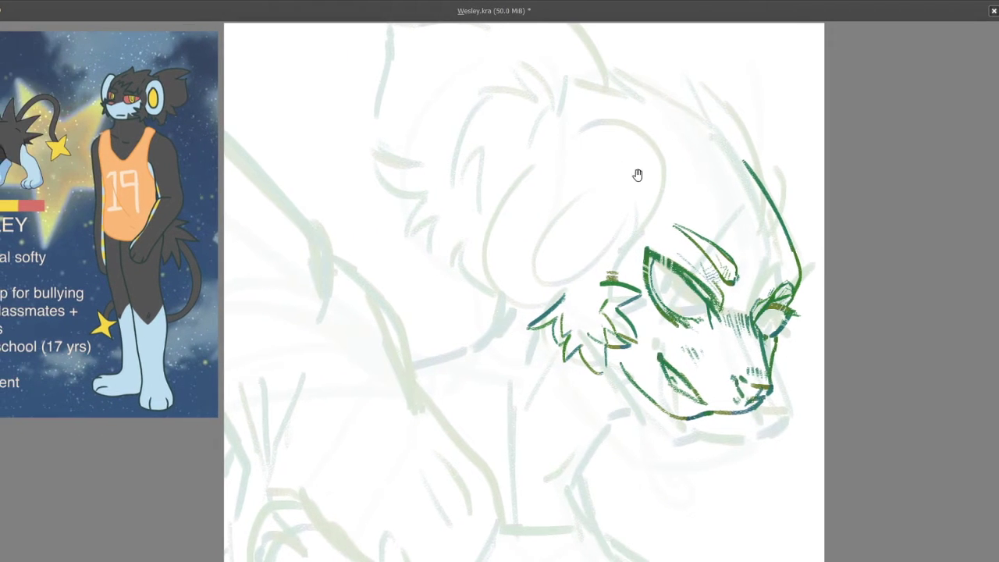
pyautogui.moveTo(667, 185); pyautogui.dragTo(661, 149)
pyautogui.moveTo(672, 186)
pyautogui.mouseDown()
pyautogui.moveTo(673, 171)
pyautogui.moveTo(685, 182)
pyautogui.moveTo(678, 212)
pyautogui.mouseUp()
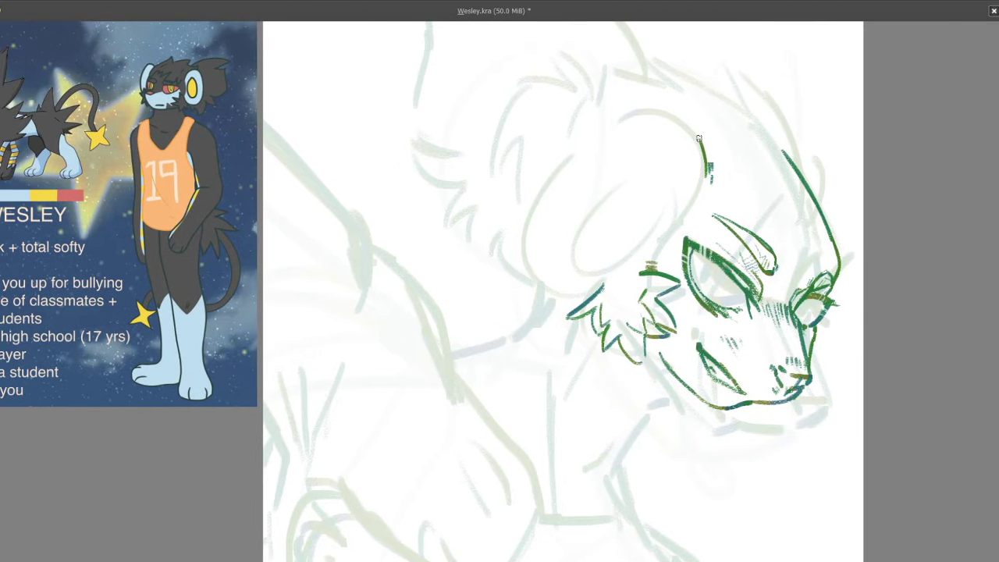
pyautogui.moveTo(699, 139); pyautogui.dragTo(620, 125)
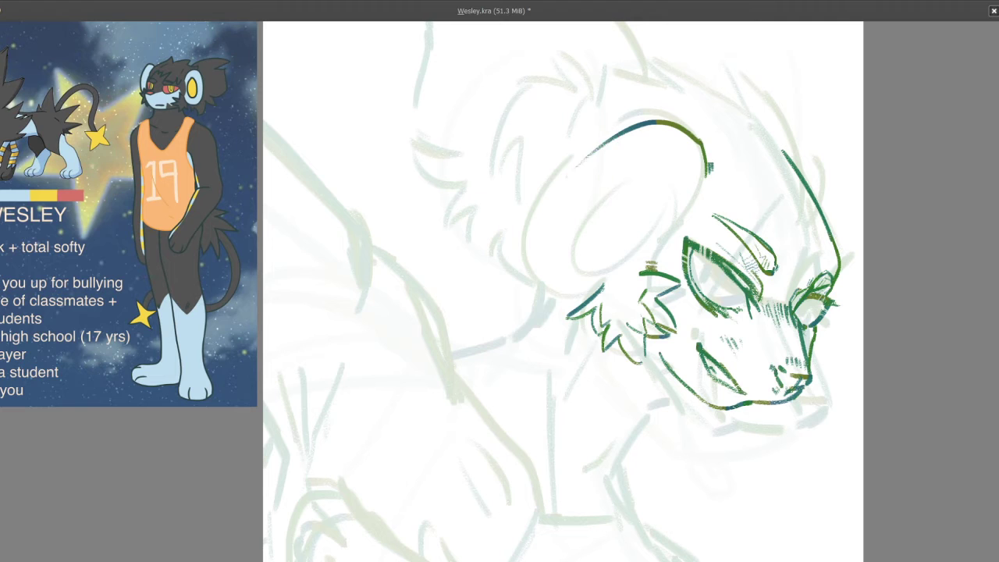
pyautogui.hotkey('ctrl', 'z')
pyautogui.moveTo(701, 142); pyautogui.dragTo(609, 134)
# Step: Extend the ear's rim into a long curve down its back edge
pyautogui.moveTo(580, 183); pyautogui.dragTo(618, 165)
pyautogui.moveTo(629, 125)
pyautogui.mouseDown()
pyautogui.moveTo(570, 205)
pyautogui.moveTo(581, 297)
pyautogui.mouseUp()
pyautogui.hotkey('ctrl', 'z')
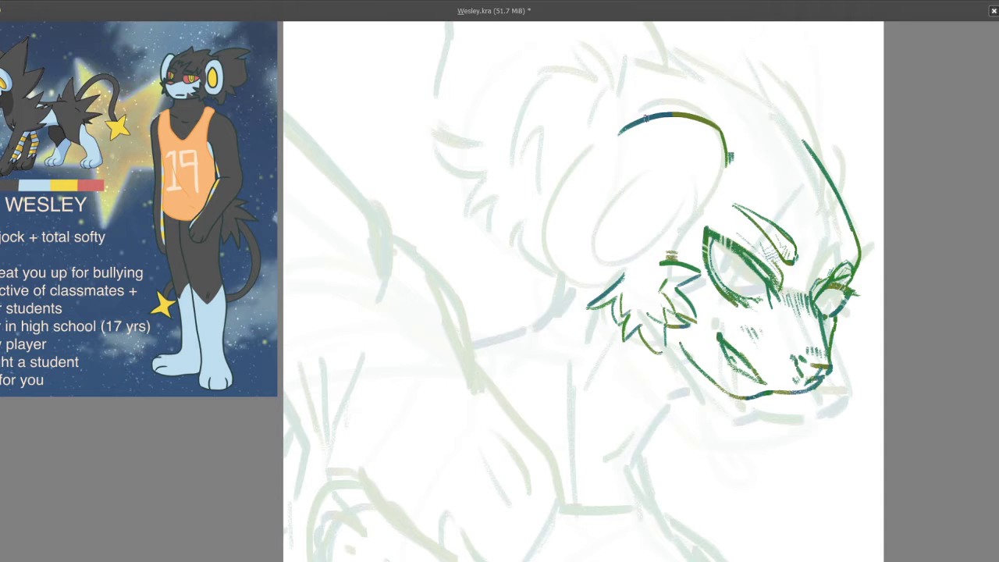
pyautogui.moveTo(619, 132); pyautogui.dragTo(567, 275)
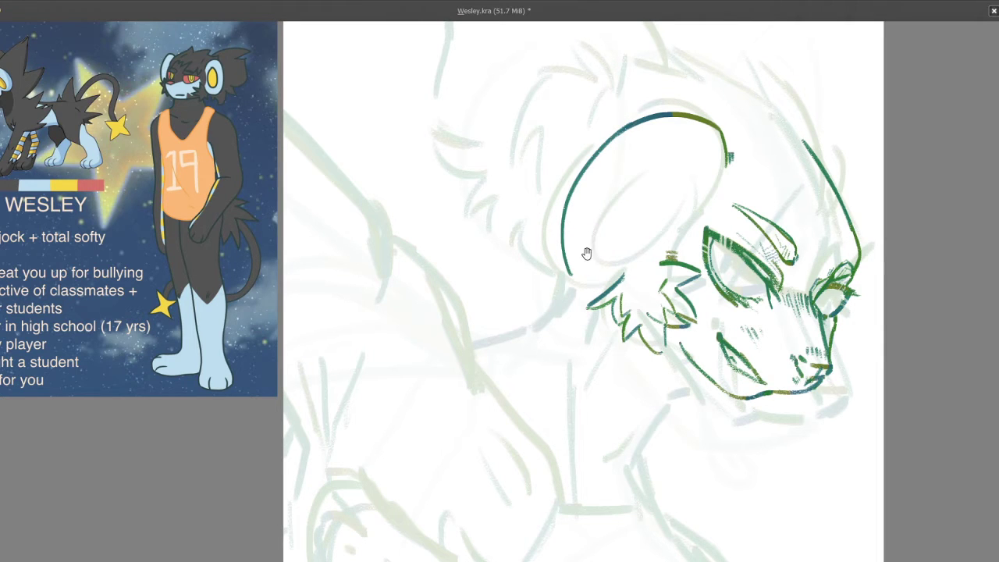
pyautogui.scroll(2, 581, 262)
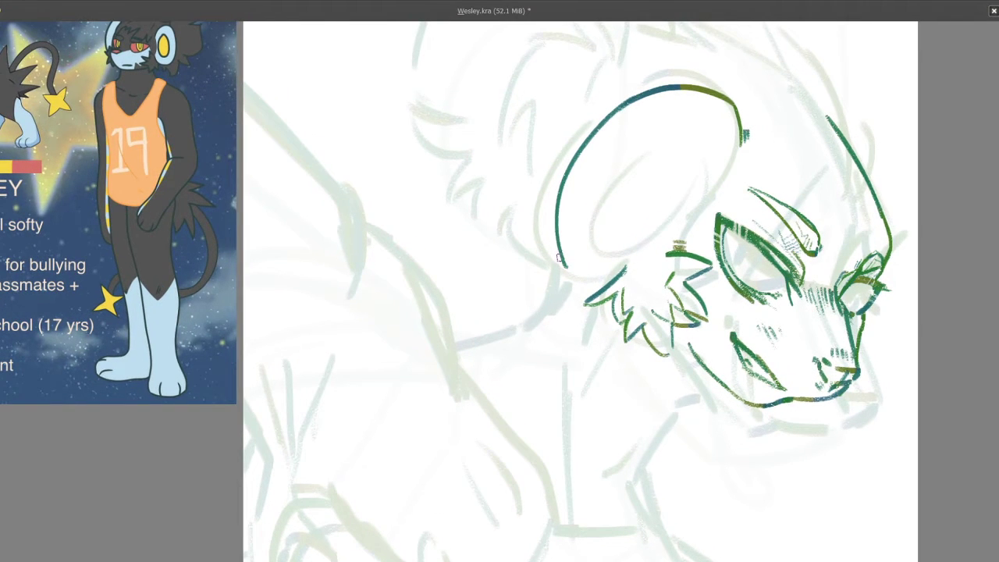
# Step: Round off the bottom of the ear's outer outline so it curves into the cheek fur
pyautogui.moveTo(562, 244); pyautogui.dragTo(590, 272)
pyautogui.hotkey('ctrl', 'z')
pyautogui.moveTo(556, 241)
pyautogui.mouseDown()
pyautogui.moveTo(579, 263)
pyautogui.moveTo(619, 273)
pyautogui.mouseUp()
pyautogui.hotkey('ctrl', 'z')
pyautogui.moveTo(556, 237)
pyautogui.mouseDown()
pyautogui.moveTo(595, 279)
pyautogui.moveTo(624, 271)
pyautogui.moveTo(626, 281)
pyautogui.moveTo(573, 187)
pyautogui.mouseUp()
pyautogui.hotkey('ctrl', 'z')
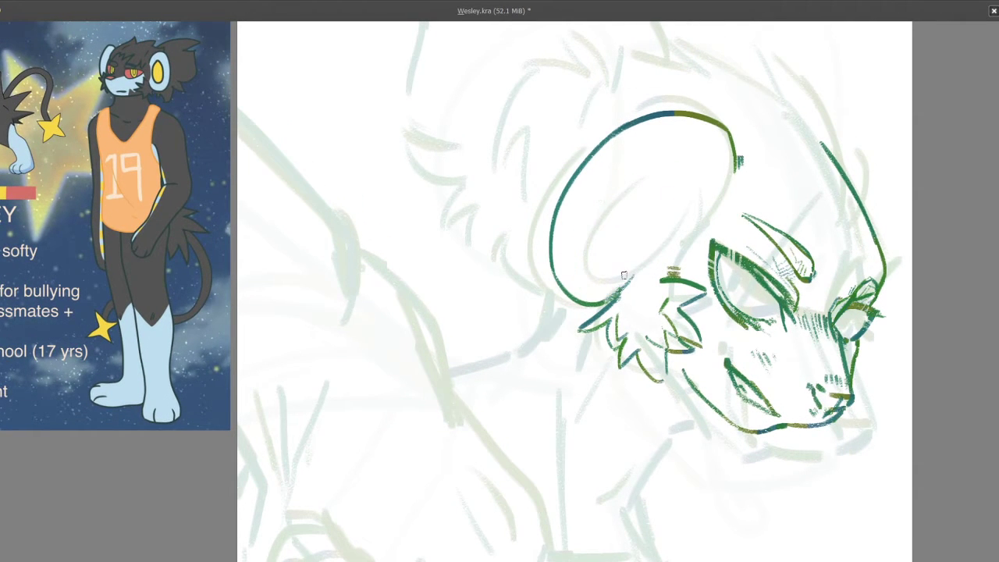
# Step: Draw the inner ear oval, mirror the view, and add small hatch marks around the ear
pyautogui.moveTo(592, 287); pyautogui.dragTo(618, 200)
pyautogui.moveTo(676, 163)
pyautogui.mouseDown()
pyautogui.moveTo(654, 224)
pyautogui.moveTo(627, 225)
pyautogui.moveTo(637, 217)
pyautogui.moveTo(615, 211)
pyautogui.moveTo(678, 226)
pyautogui.moveTo(648, 209)
pyautogui.moveTo(660, 203)
pyautogui.moveTo(631, 249)
pyautogui.mouseUp()
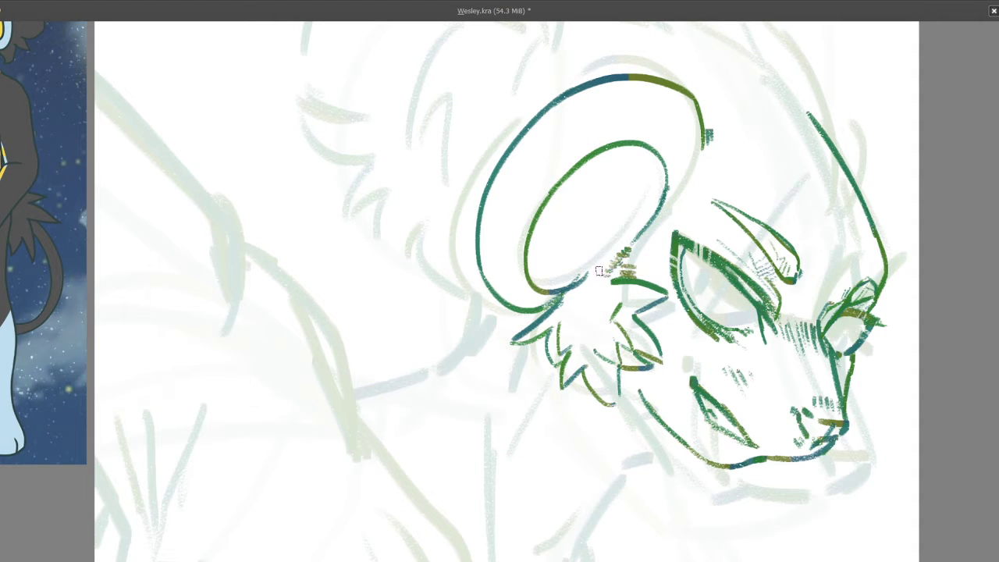
pyautogui.press('m')
pyautogui.moveTo(620, 232)
pyautogui.mouseDown()
pyautogui.moveTo(629, 288)
pyautogui.moveTo(519, 240)
pyautogui.moveTo(529, 236)
pyautogui.moveTo(507, 210)
pyautogui.mouseUp()
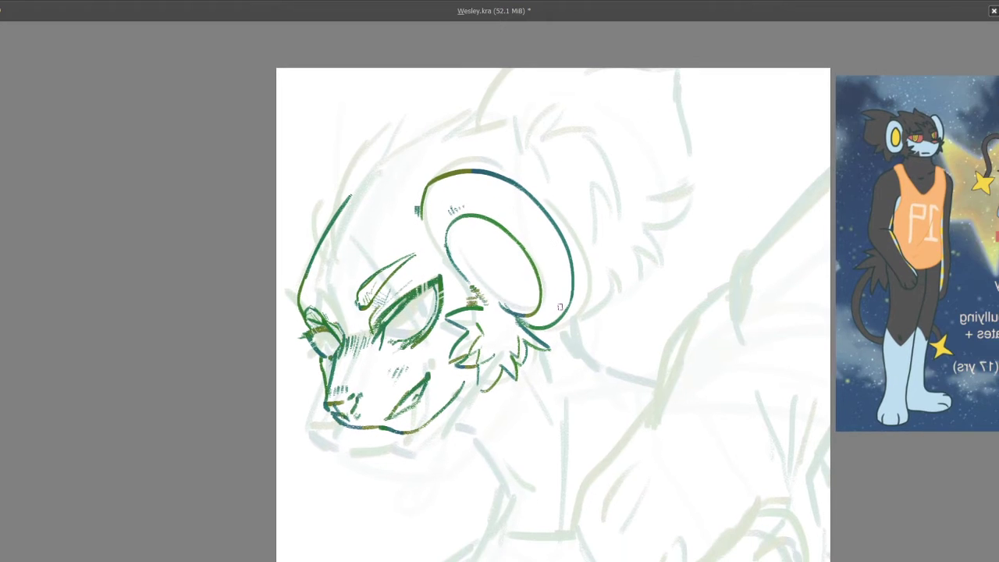
pyautogui.moveTo(434, 242); pyautogui.dragTo(512, 283)
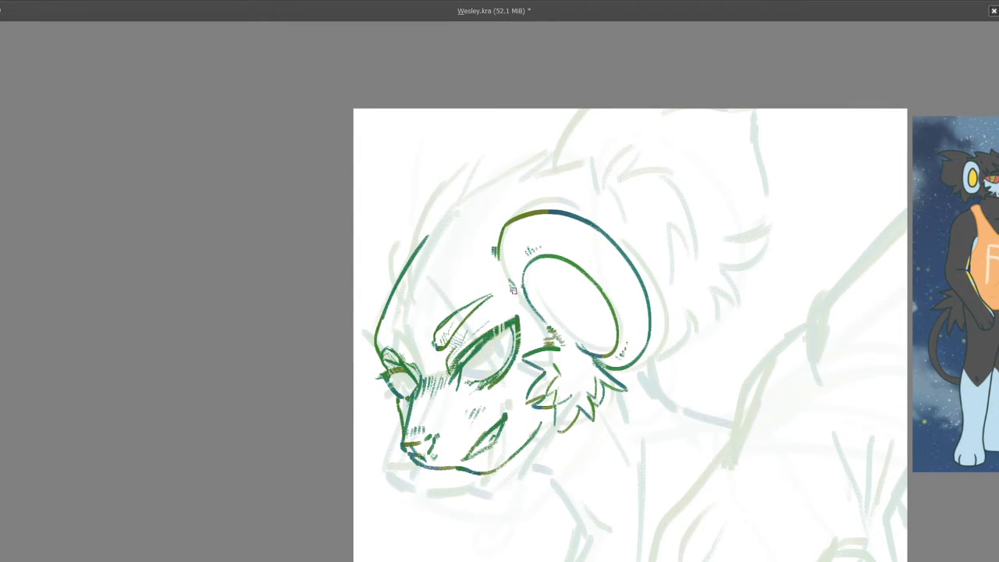
pyautogui.moveTo(512, 289); pyautogui.dragTo(351, 283)
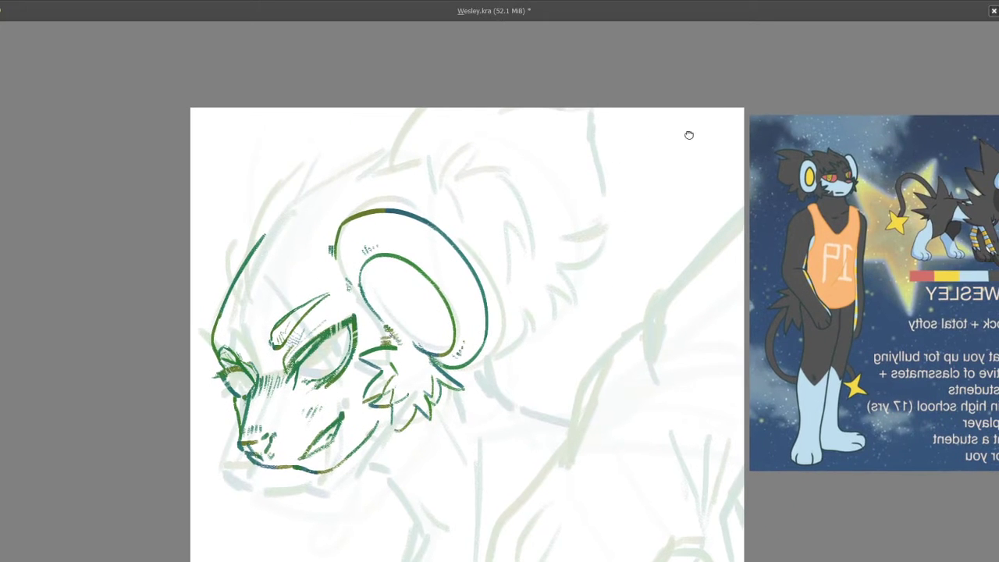
# Step: Draw the forehead fringe as pointed hair strands between the forehead contour and the ear, with short strokes along its lower edge
pyautogui.moveTo(689, 136)
pyautogui.mouseDown()
pyautogui.moveTo(462, 204)
pyautogui.moveTo(209, 232)
pyautogui.moveTo(277, 221)
pyautogui.moveTo(265, 265)
pyautogui.moveTo(246, 235)
pyautogui.mouseUp()
pyautogui.moveTo(231, 281); pyautogui.dragTo(275, 159)
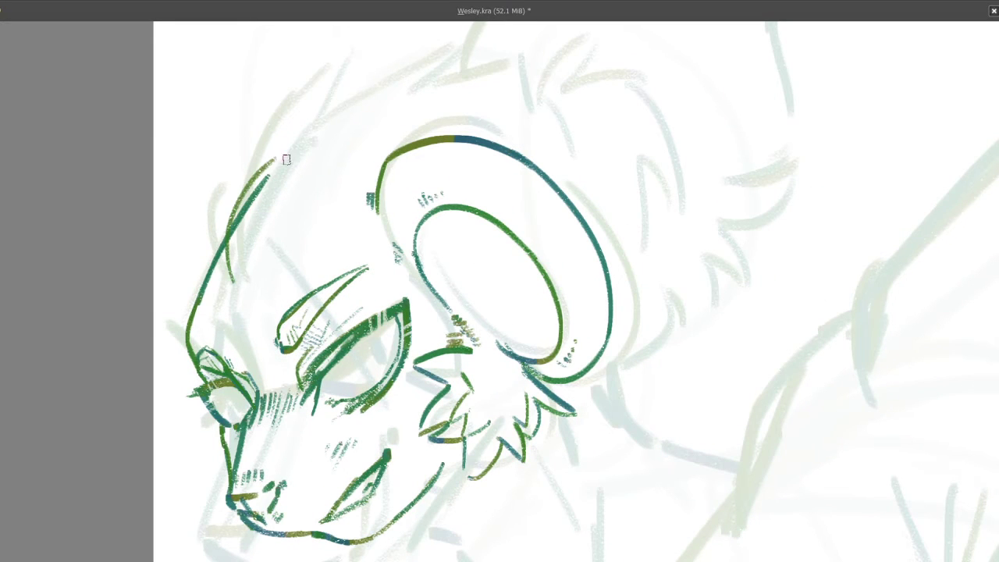
pyautogui.moveTo(255, 198)
pyautogui.mouseDown()
pyautogui.moveTo(238, 281)
pyautogui.moveTo(297, 187)
pyautogui.mouseUp()
pyautogui.moveTo(307, 199); pyautogui.dragTo(299, 257)
pyautogui.moveTo(296, 258)
pyautogui.mouseDown()
pyautogui.moveTo(334, 240)
pyautogui.moveTo(330, 223)
pyautogui.moveTo(301, 249)
pyautogui.mouseUp()
pyautogui.moveTo(313, 221)
pyautogui.mouseDown()
pyautogui.moveTo(313, 250)
pyautogui.moveTo(353, 230)
pyautogui.mouseUp()
pyautogui.moveTo(178, 255); pyautogui.dragTo(270, 245)
pyautogui.moveTo(320, 156); pyautogui.dragTo(259, 273)
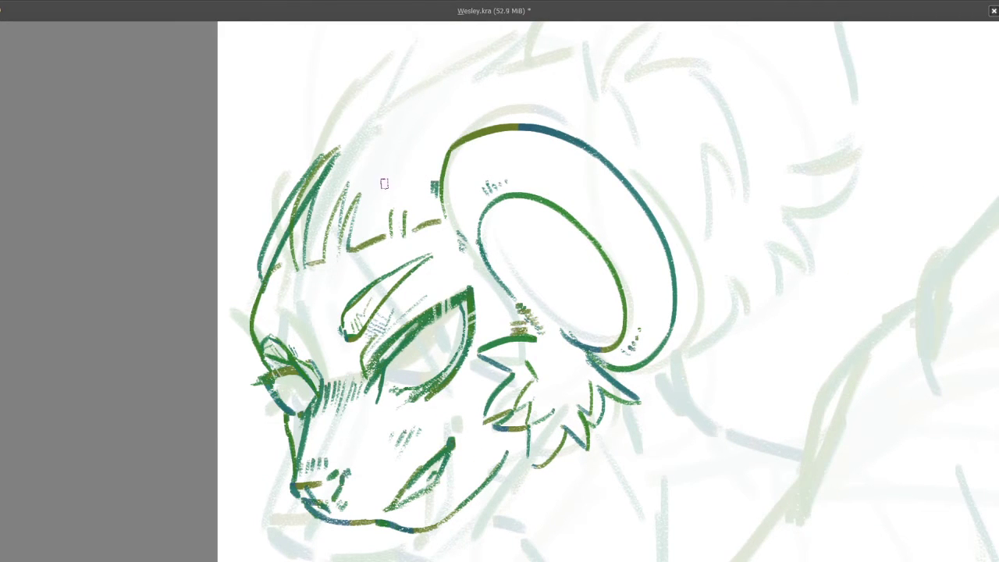
# Step: Erase the forehead contour where the fringe overlaps it on Layer 3, and make Layer 7 active again
pyautogui.press('Tab')
pyautogui.click(950, 288)
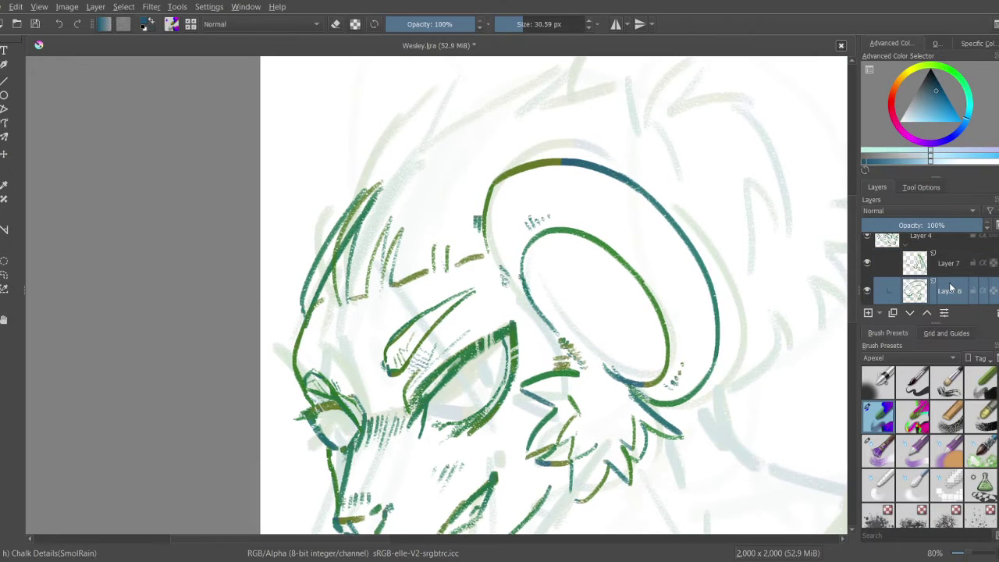
pyautogui.scroll(-3, 948, 275)
pyautogui.click(948, 247)
pyautogui.press('e')
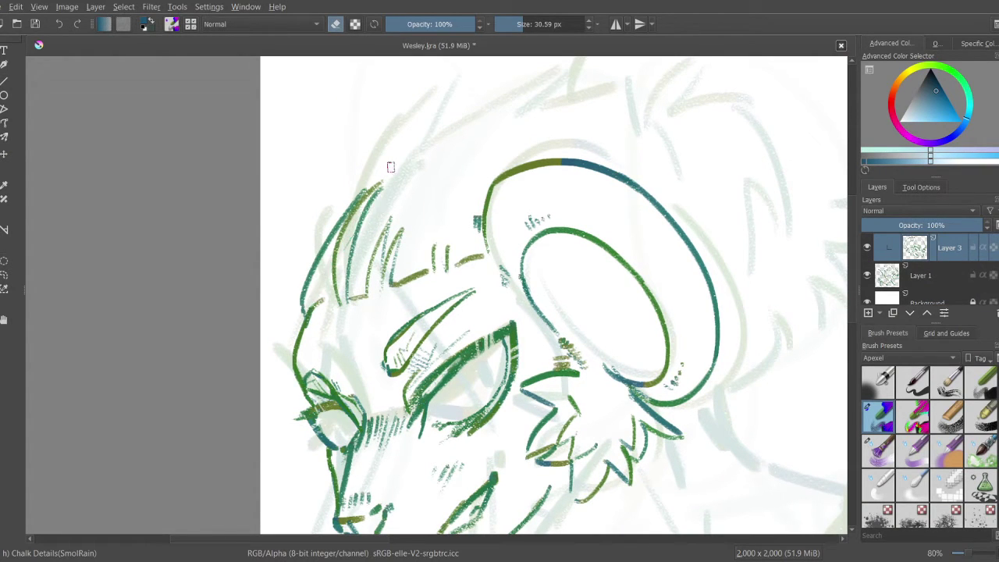
pyautogui.press('e')
pyautogui.press('pageup')
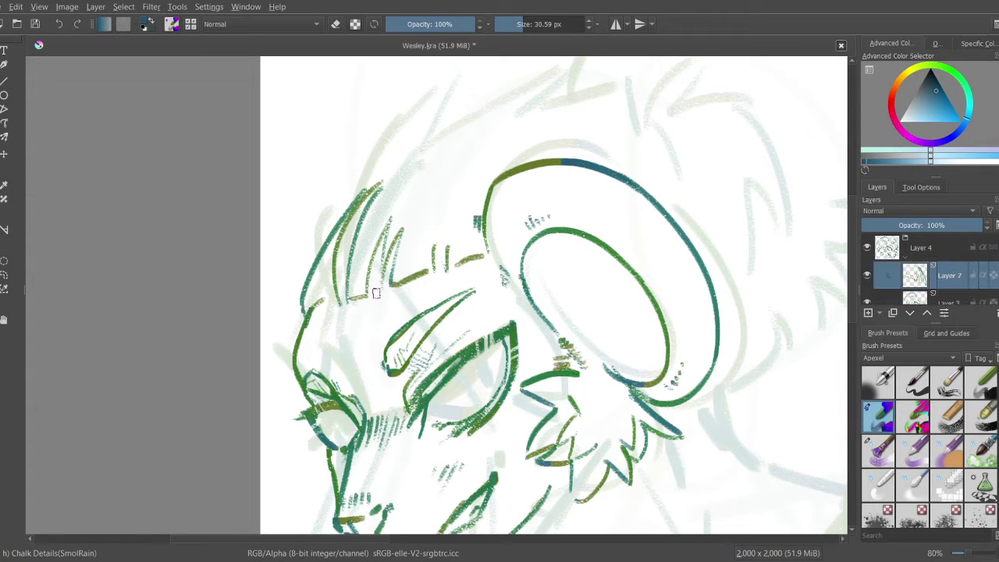
pyautogui.press('Tab')
pyautogui.scroll(2, 422, 234)
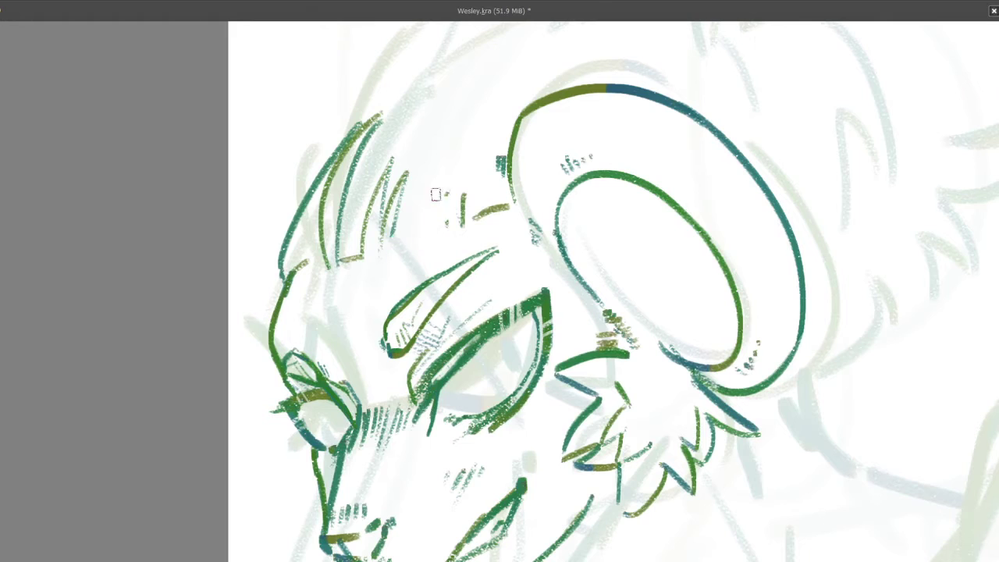
# Step: Clear the short strokes along the fringe's lower edge and draw new pointed strands across the brow toward the ear
pyautogui.moveTo(436, 195)
pyautogui.mouseDown()
pyautogui.moveTo(486, 191)
pyautogui.moveTo(458, 238)
pyautogui.moveTo(515, 206)
pyautogui.mouseUp()
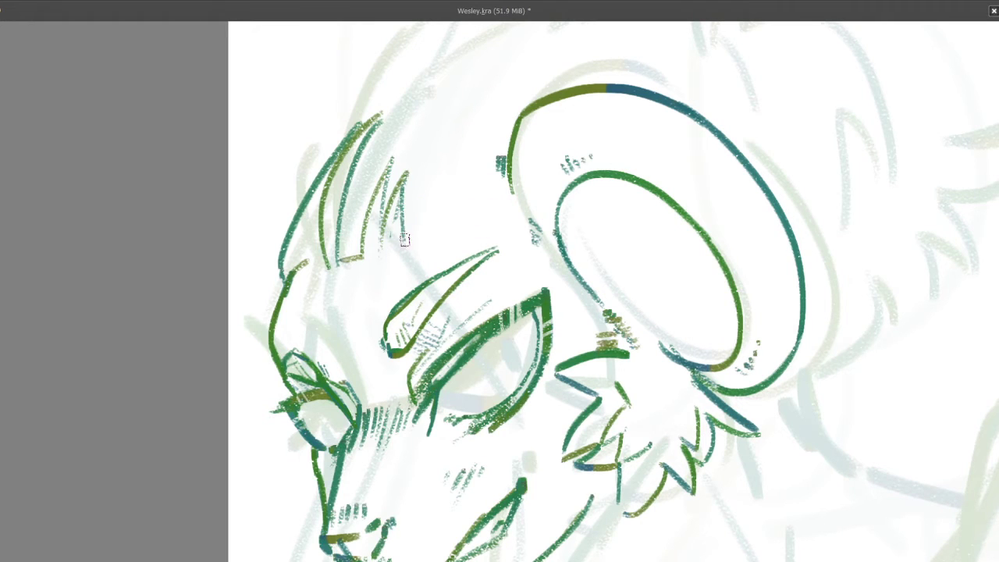
pyautogui.moveTo(400, 190)
pyautogui.mouseDown()
pyautogui.moveTo(402, 267)
pyautogui.moveTo(429, 197)
pyautogui.moveTo(478, 252)
pyautogui.mouseUp()
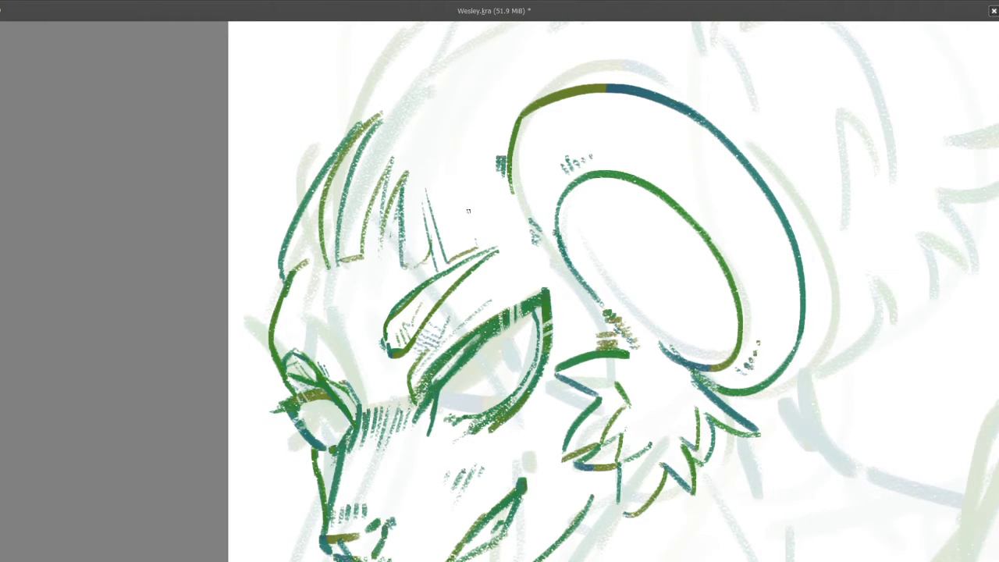
pyautogui.moveTo(466, 164)
pyautogui.mouseDown()
pyautogui.moveTo(479, 265)
pyautogui.moveTo(502, 142)
pyautogui.mouseUp()
pyautogui.press('-')
pyautogui.press('-')
pyautogui.press('+')
# Step: Add thin inner strands and cross strokes to the fringe, from the ear side to the forehead edge
pyautogui.moveTo(488, 245)
pyautogui.mouseDown()
pyautogui.moveTo(476, 205)
pyautogui.moveTo(458, 239)
pyautogui.mouseUp()
pyautogui.moveTo(433, 214)
pyautogui.mouseDown()
pyautogui.moveTo(455, 246)
pyautogui.moveTo(421, 192)
pyautogui.moveTo(423, 248)
pyautogui.moveTo(451, 243)
pyautogui.moveTo(450, 200)
pyautogui.mouseUp()
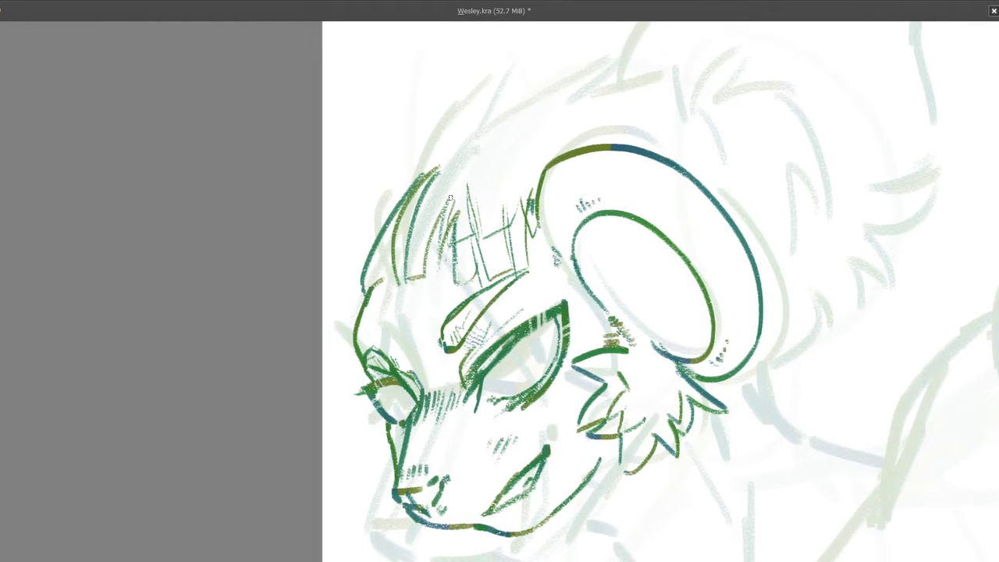
pyautogui.moveTo(431, 264); pyautogui.dragTo(447, 196)
pyautogui.moveTo(395, 273); pyautogui.dragTo(428, 235)
pyautogui.moveTo(431, 179); pyautogui.dragTo(400, 236)
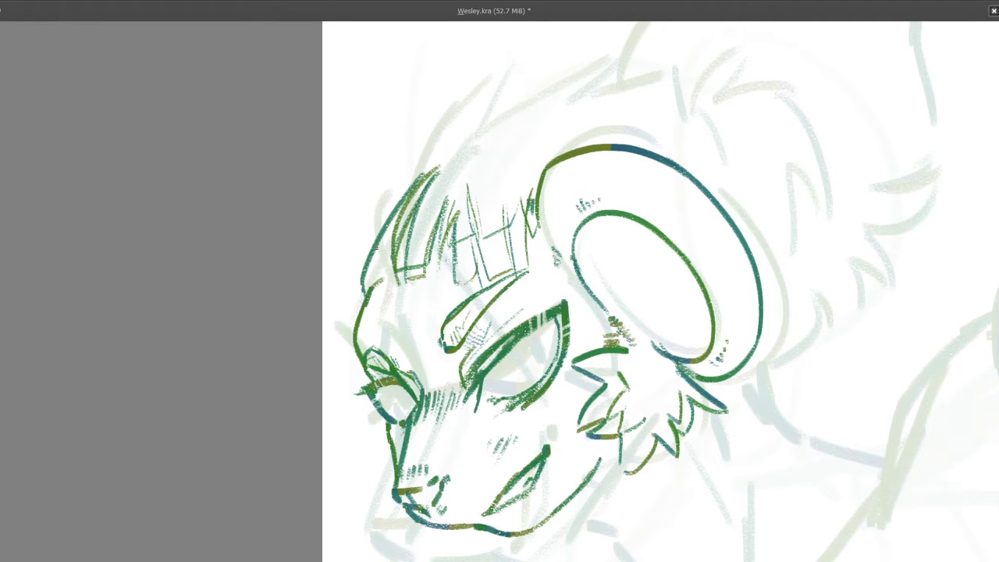
# Step: Draw a tall pointed hair tuft sweeping up and back from the forehead, and check it in the mirrored view
pyautogui.scroll(-5, 593, 289)
pyautogui.moveTo(593, 289)
pyautogui.mouseDown()
pyautogui.moveTo(591, 187)
pyautogui.moveTo(334, 245)
pyautogui.moveTo(394, 132)
pyautogui.moveTo(356, 198)
pyautogui.mouseUp()
pyautogui.scroll(1, 591, 187)
pyautogui.scroll(3, 334, 245)
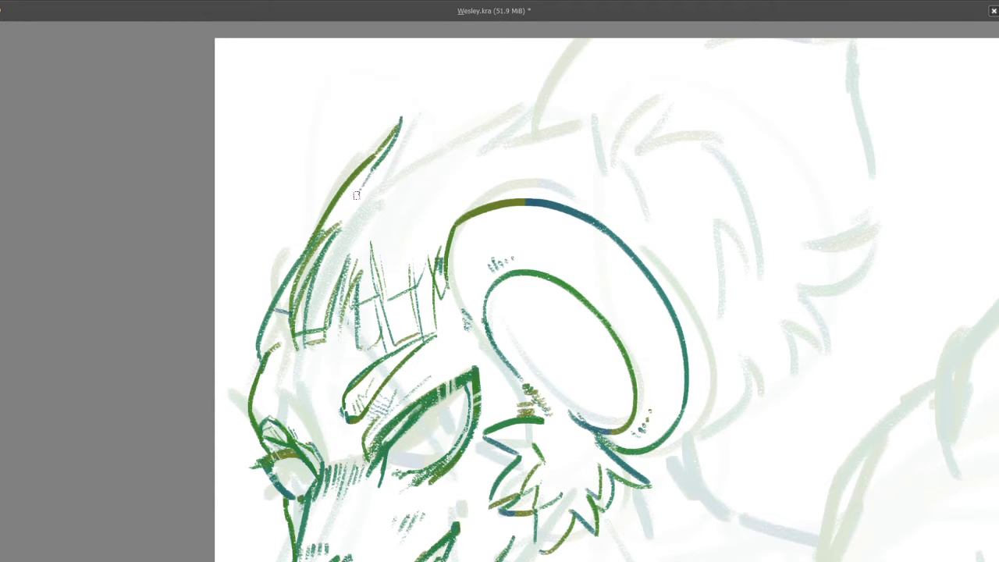
pyautogui.moveTo(380, 156); pyautogui.dragTo(340, 233)
pyautogui.scroll(-3, 356, 208)
pyautogui.press('m')
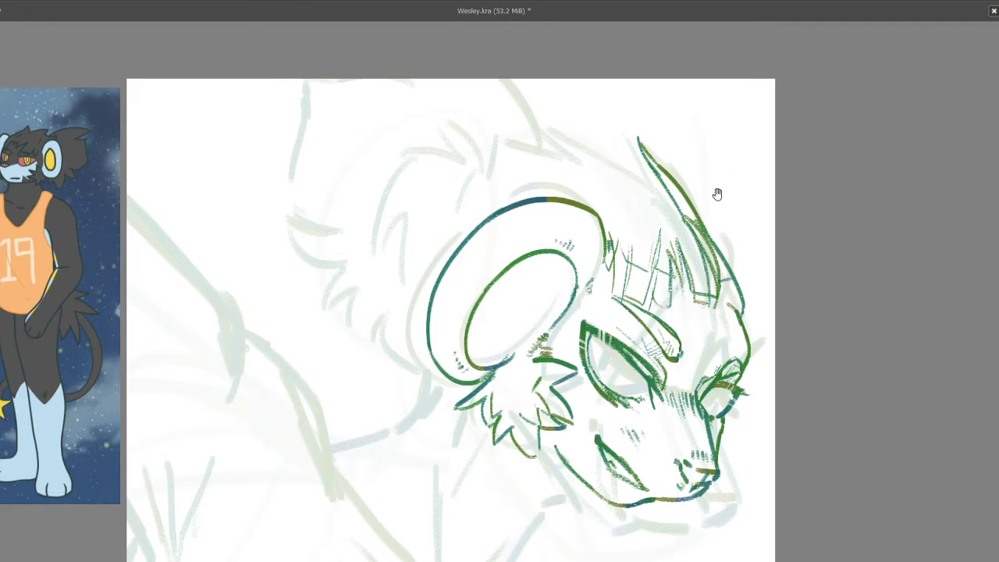
pyautogui.moveTo(717, 194); pyautogui.dragTo(645, 171)
pyautogui.press('m')
pyautogui.scroll(4, 366, 238)
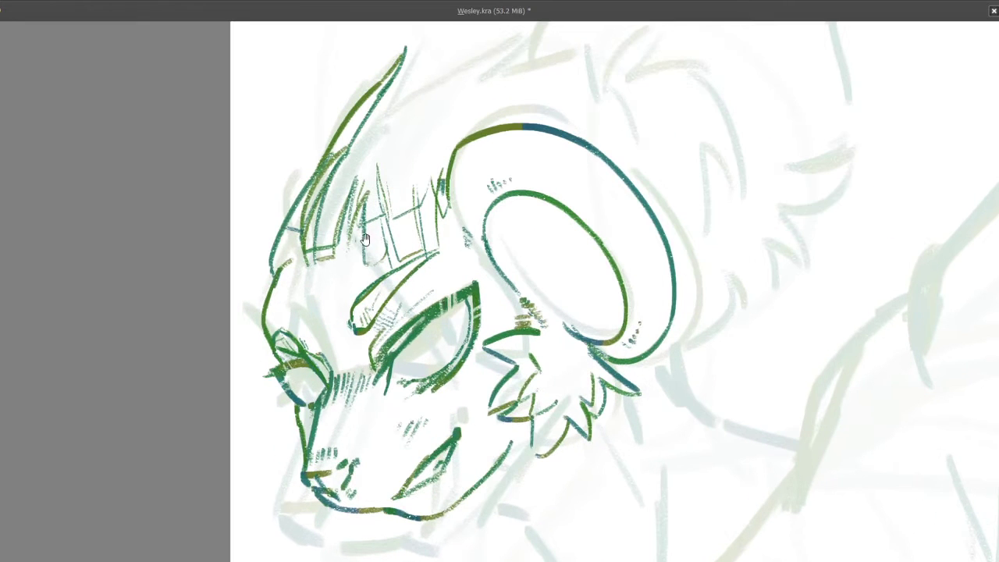
# Step: Draw a row of spiky hair tufts along the crown behind the forehead tuft, following the faded sketch
pyautogui.scroll(-4, 351, 267)
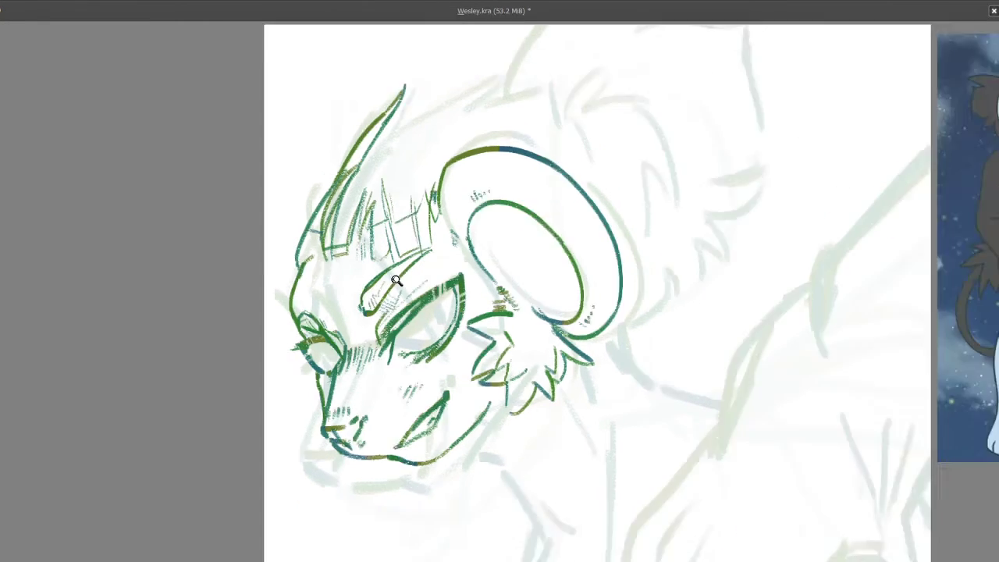
pyautogui.scroll(2, 371, 287)
pyautogui.scroll(-3, 379, 283)
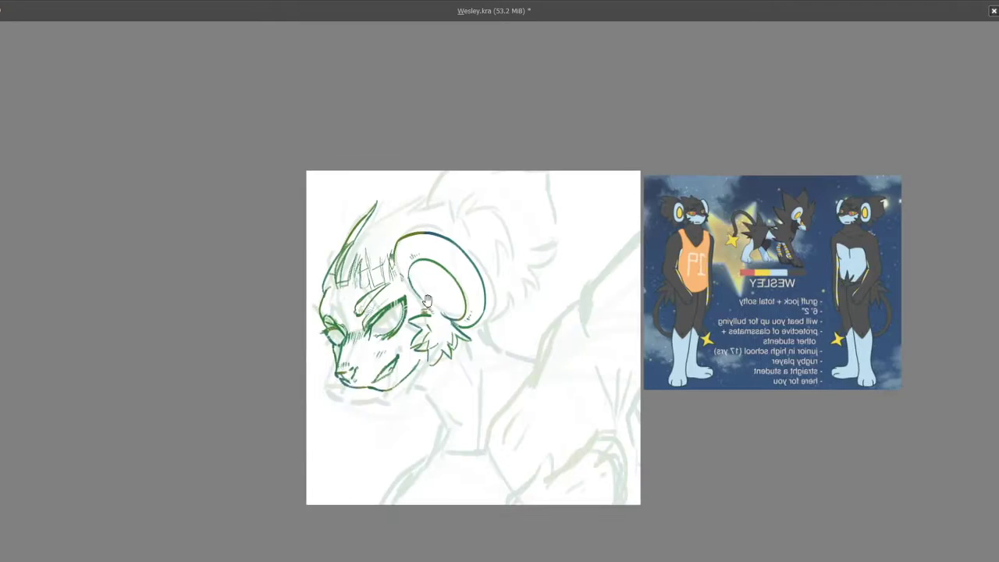
pyautogui.scroll(1, 367, 260)
pyautogui.keyDown('ctrl'); pyautogui.click(372, 242); pyautogui.keyUp('ctrl')
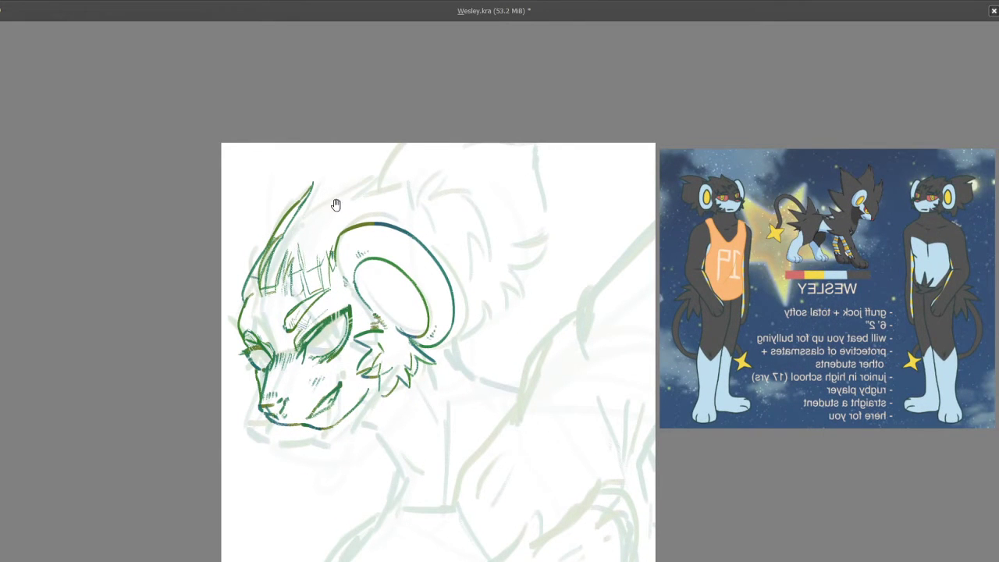
pyautogui.moveTo(335, 204)
pyautogui.mouseDown()
pyautogui.moveTo(250, 216)
pyautogui.moveTo(252, 227)
pyautogui.moveTo(230, 242)
pyautogui.moveTo(262, 254)
pyautogui.moveTo(297, 182)
pyautogui.moveTo(302, 205)
pyautogui.moveTo(256, 222)
pyautogui.moveTo(297, 180)
pyautogui.mouseUp()
pyautogui.moveTo(233, 254); pyautogui.dragTo(298, 229)
pyautogui.moveTo(222, 211); pyautogui.dragTo(309, 172)
pyautogui.scroll(1, 338, 170)
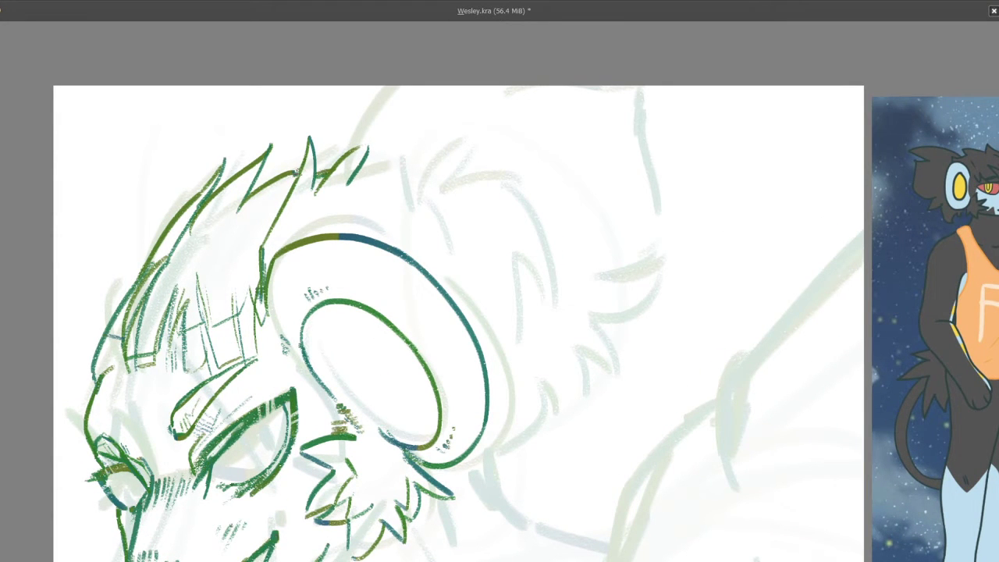
# Step: Draw inner strand lines running from the crown tufts down toward the fringe
pyautogui.moveTo(297, 172); pyautogui.dragTo(231, 257)
pyautogui.scroll(3, 238, 265)
pyautogui.scroll(-4, 234, 258)
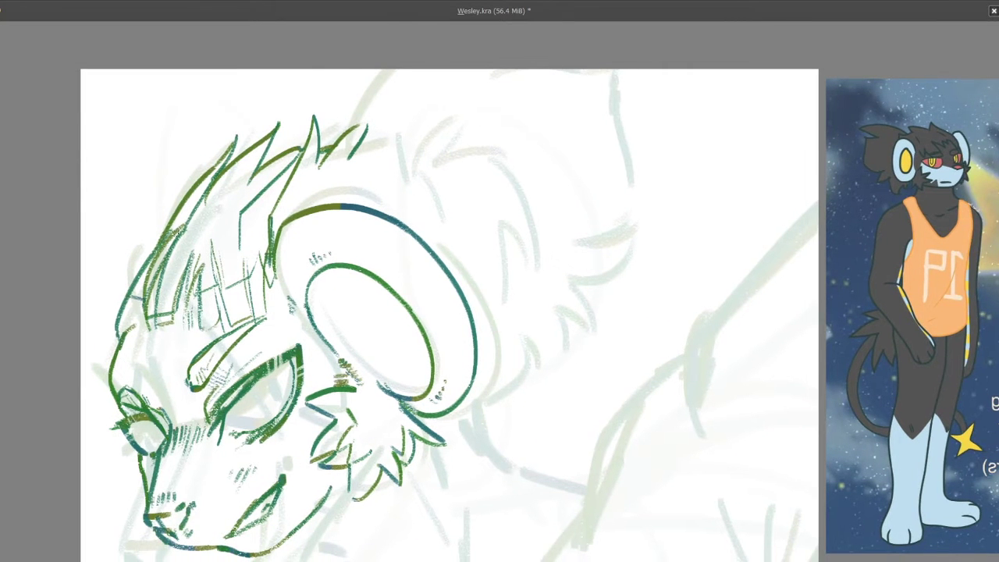
pyautogui.moveTo(204, 192); pyautogui.dragTo(174, 233)
# Step: Continue the hair spikes along the top of the head and down behind the ear's upper rim
pyautogui.scroll(-3, 258, 205)
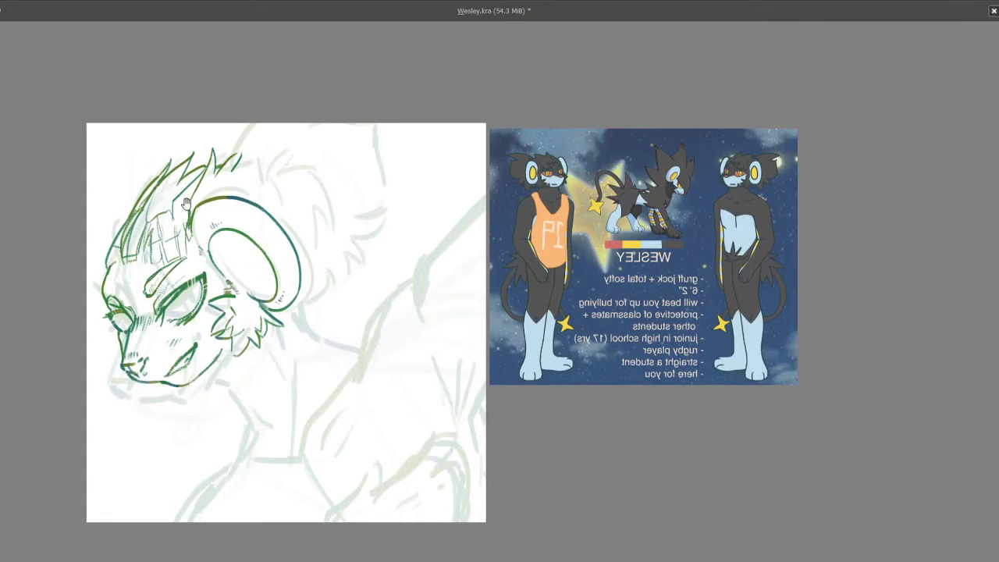
pyautogui.scroll(2, 187, 204)
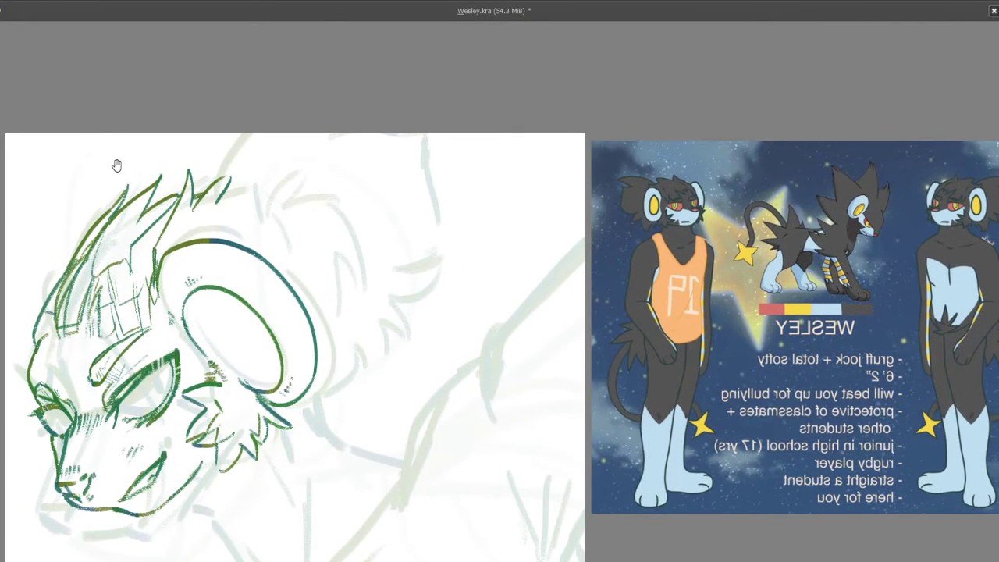
pyautogui.scroll(3, 211, 226)
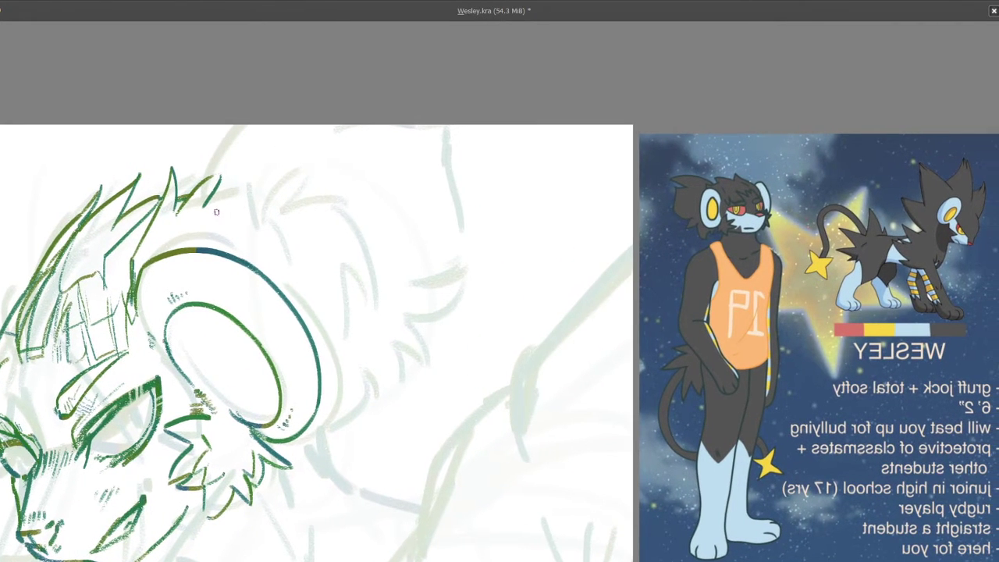
pyautogui.scroll(-1, 265, 204)
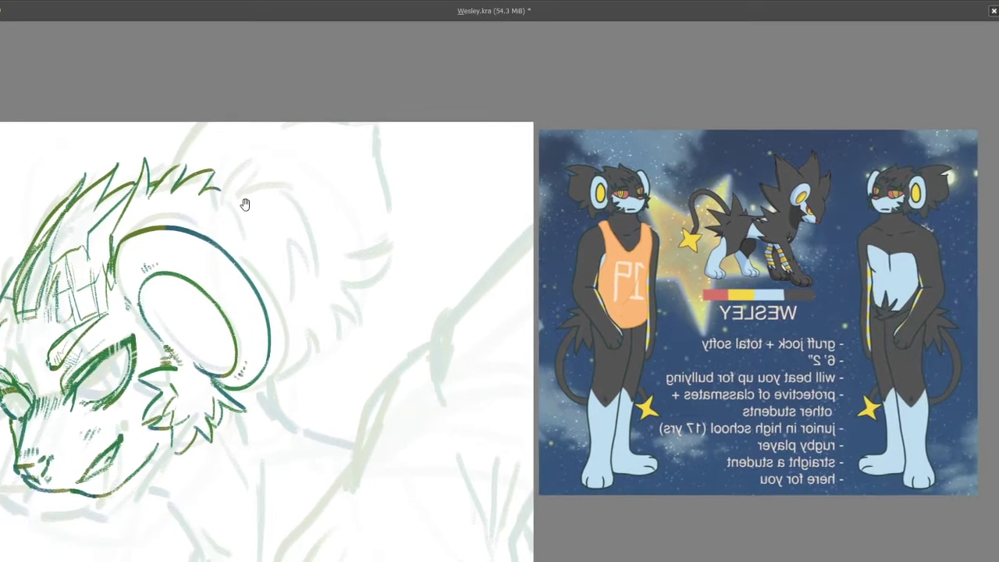
pyautogui.scroll(2, 227, 215)
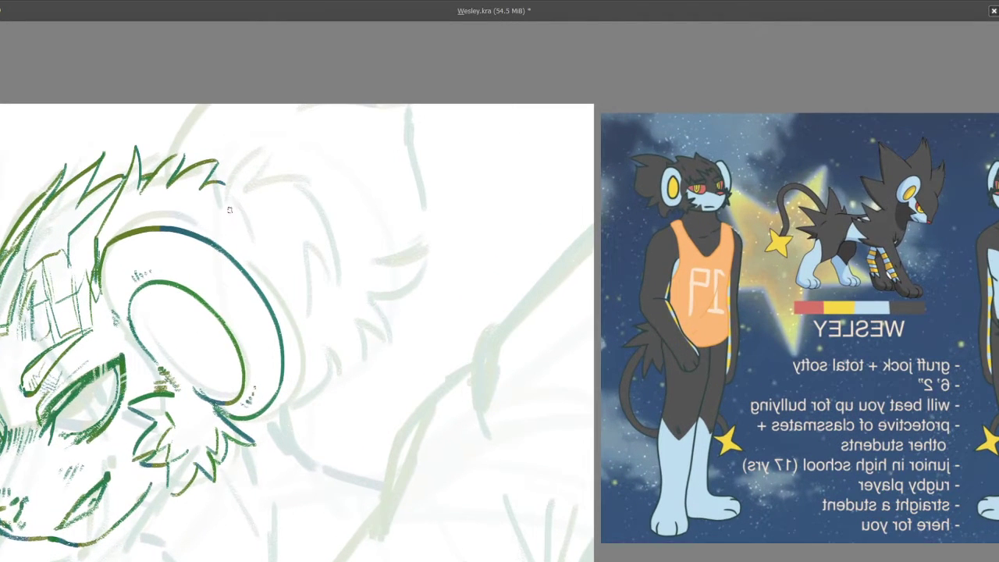
pyautogui.moveTo(257, 282); pyautogui.dragTo(256, 199)
pyautogui.moveTo(249, 247); pyautogui.dragTo(226, 192)
pyautogui.scroll(-1, 234, 208)
# Step: Undo the stray strokes and draw strand lines between the crown spikes and the top of the ear
pyautogui.moveTo(150, 232)
pyautogui.mouseDown()
pyautogui.moveTo(178, 245)
pyautogui.moveTo(220, 199)
pyautogui.moveTo(238, 201)
pyautogui.mouseUp()
pyautogui.hotkey('ctrl', 'z')
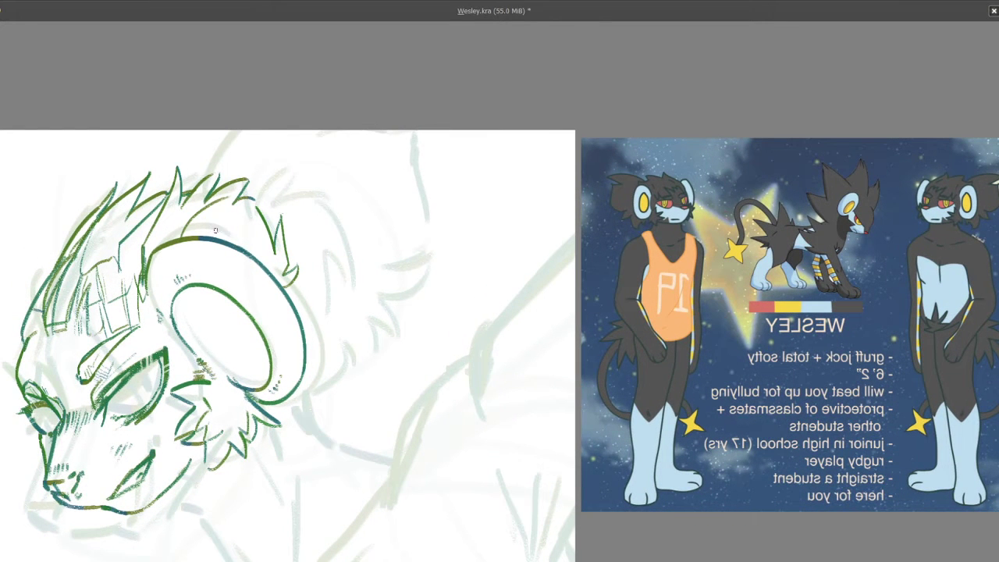
pyautogui.hotkey('ctrl', 'z')
pyautogui.moveTo(185, 235); pyautogui.dragTo(232, 201)
# Step: Rework the middle of the fringe beside the ear into cleaner, curved pointed locks
pyautogui.moveTo(113, 328)
pyautogui.mouseDown()
pyautogui.moveTo(207, 298)
pyautogui.moveTo(195, 262)
pyautogui.moveTo(241, 252)
pyautogui.moveTo(185, 236)
pyautogui.moveTo(199, 269)
pyautogui.moveTo(172, 285)
pyautogui.moveTo(172, 247)
pyautogui.moveTo(191, 262)
pyautogui.moveTo(191, 302)
pyautogui.moveTo(233, 279)
pyautogui.moveTo(244, 292)
pyautogui.mouseUp()
pyautogui.scroll(1, 207, 299)
pyautogui.moveTo(248, 243); pyautogui.dragTo(234, 287)
pyautogui.moveTo(231, 203); pyautogui.dragTo(220, 273)
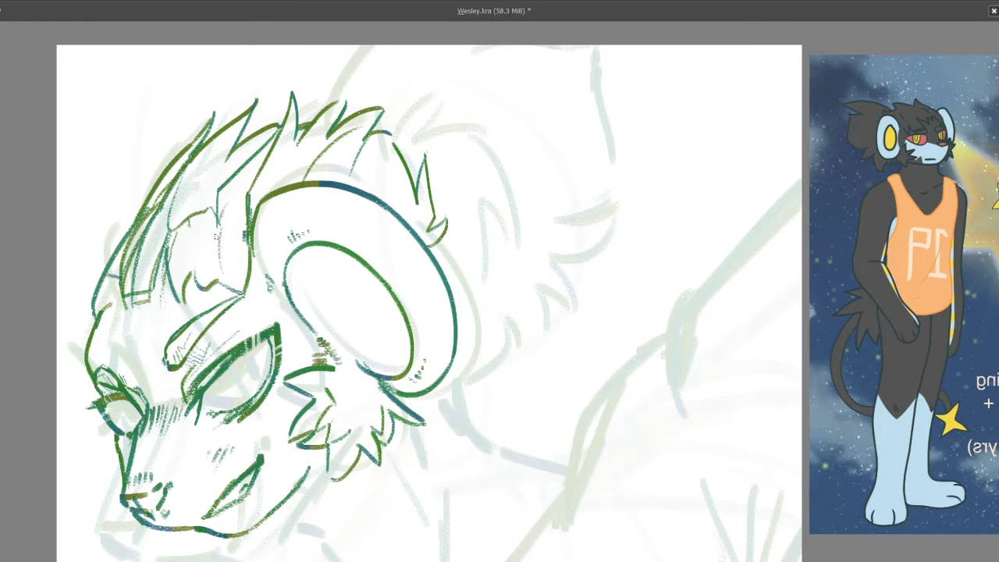
pyautogui.moveTo(220, 220); pyautogui.dragTo(216, 289)
pyautogui.moveTo(186, 223); pyautogui.dragTo(188, 262)
pyautogui.scroll(-4, 234, 235)
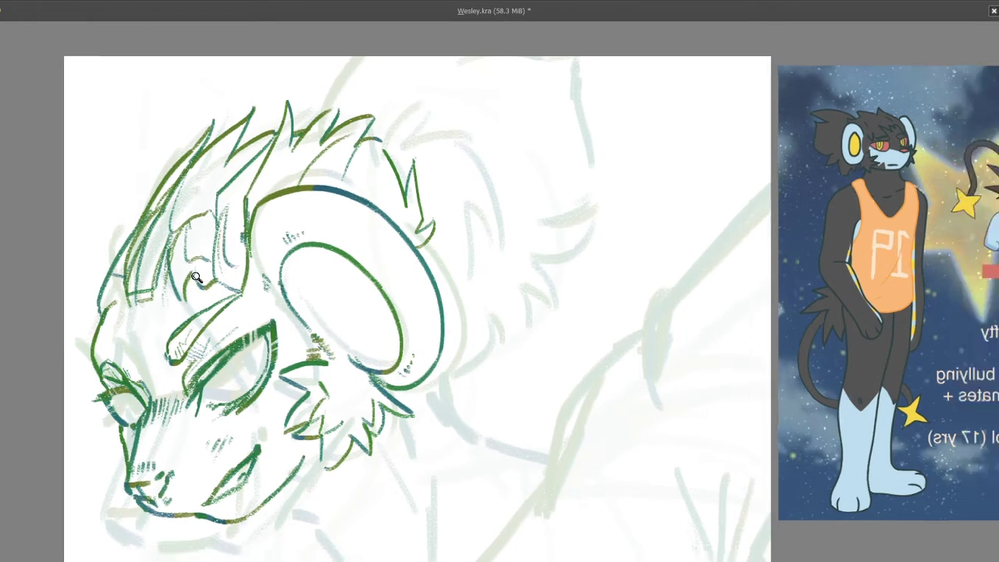
# Step: Add zigzag inner strands to the hair above the ear and within the spikes behind its rim
pyautogui.scroll(3, 267, 232)
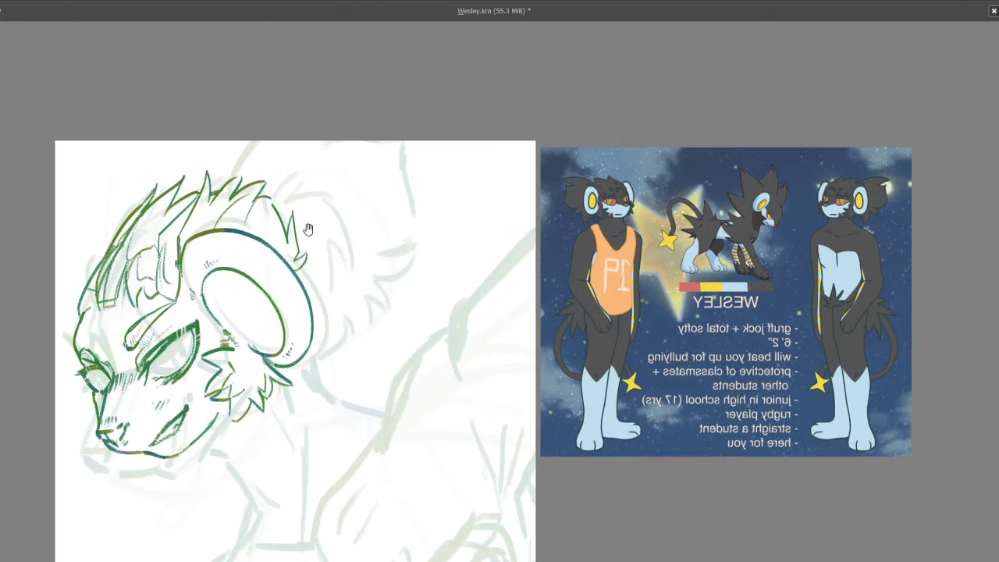
pyautogui.scroll(-1, 271, 199)
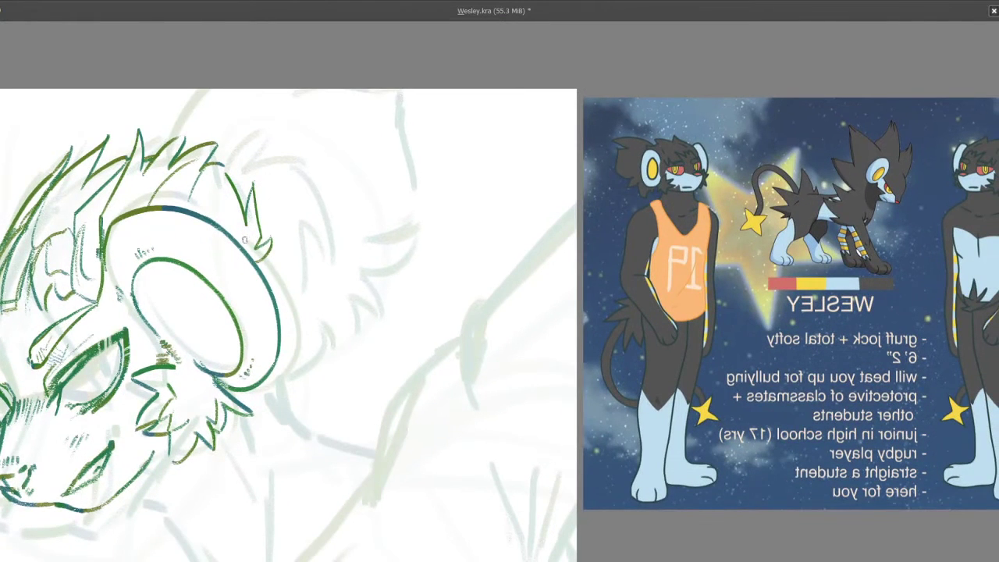
pyautogui.moveTo(244, 240)
pyautogui.mouseDown()
pyautogui.moveTo(244, 217)
pyautogui.moveTo(237, 226)
pyautogui.mouseUp()
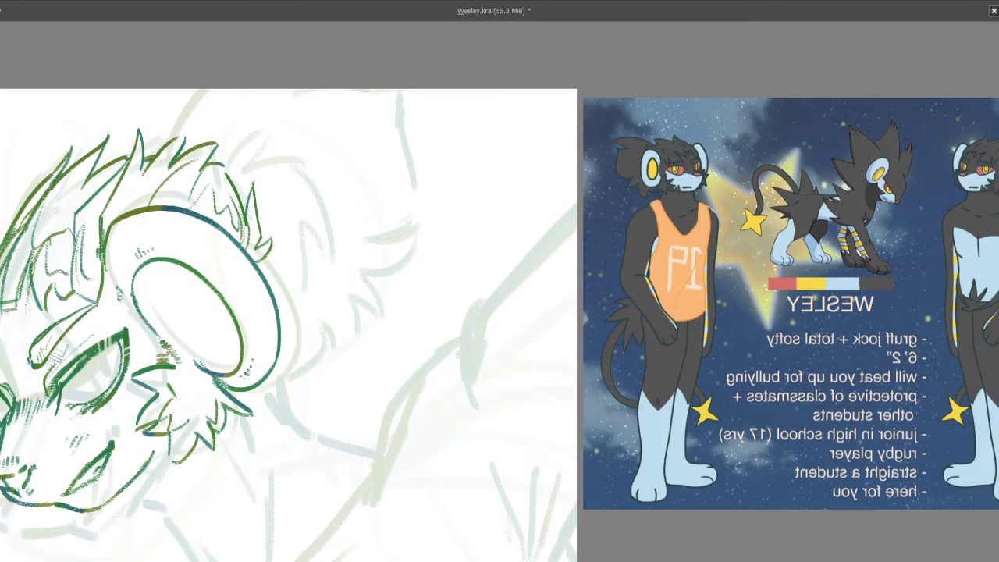
pyautogui.scroll(-2, 259, 228)
pyautogui.scroll(1, 266, 220)
pyautogui.moveTo(266, 220); pyautogui.dragTo(284, 255)
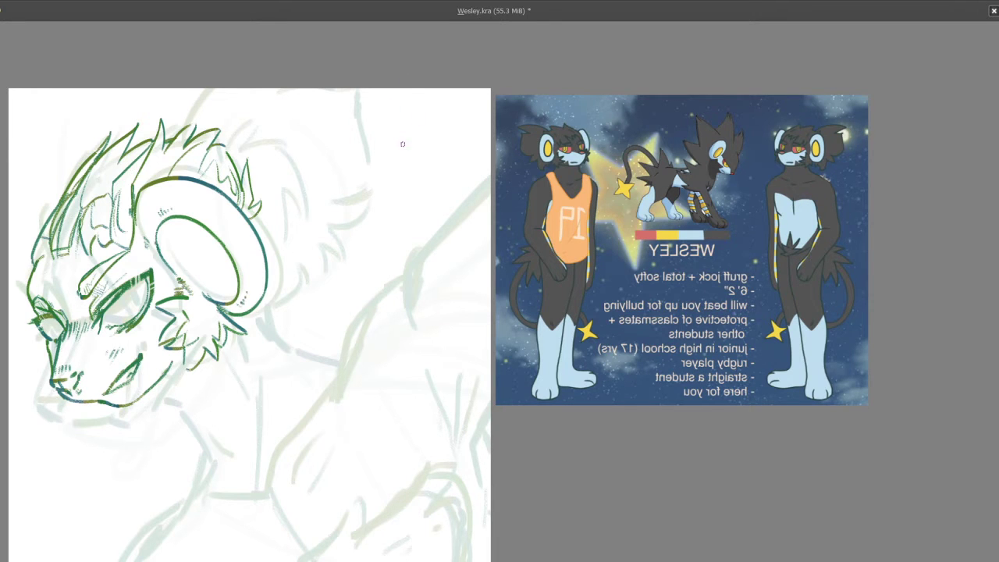
pyautogui.moveTo(308, 202); pyautogui.dragTo(385, 208)
pyautogui.scroll(2, 329, 199)
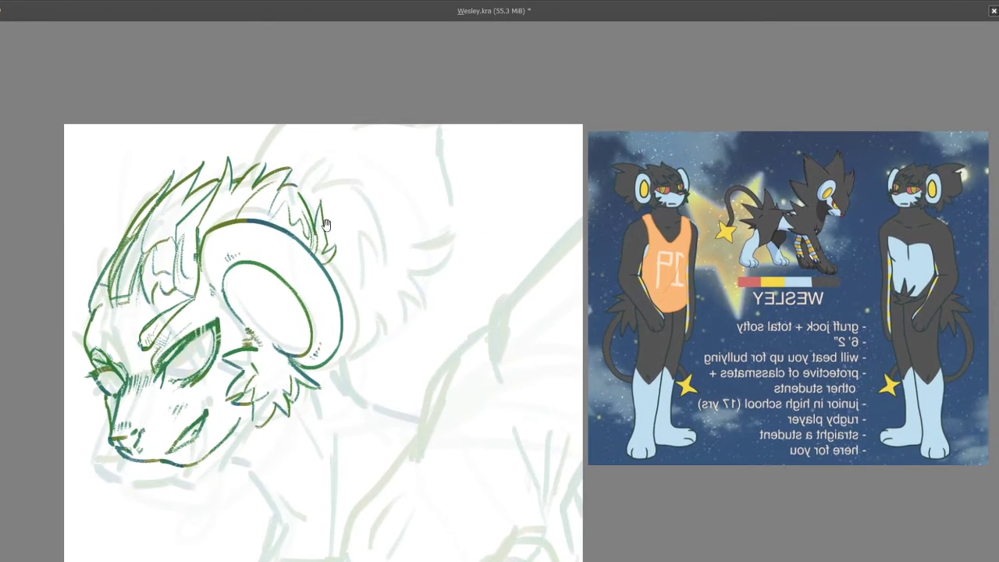
# Step: Save the drawing and review the whole head beside the reference sheet
pyautogui.scroll(3, 325, 224)
pyautogui.hotkey('ctrl', 's')
pyautogui.keyDown('ctrl'); pyautogui.click(248, 269); pyautogui.keyUp('ctrl')
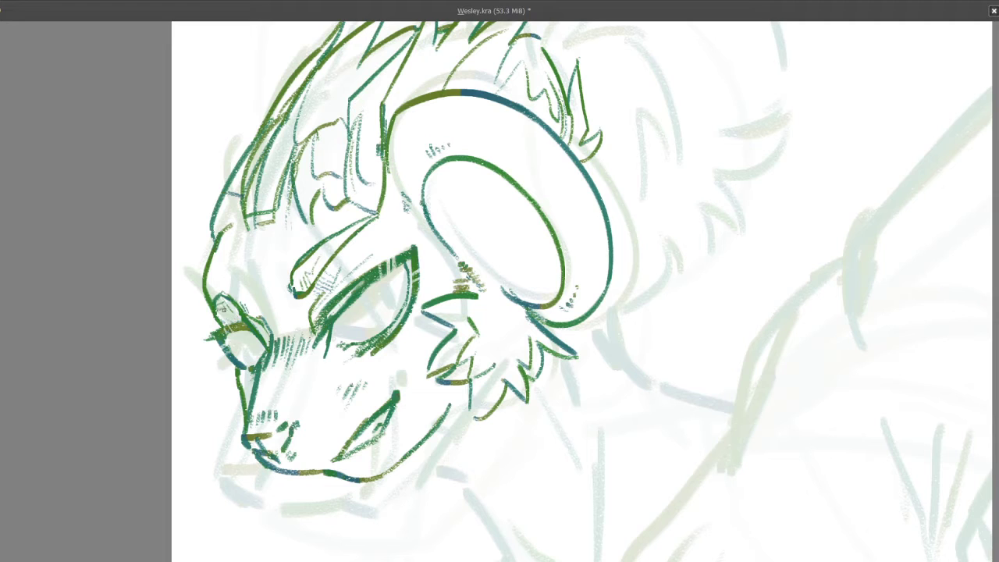
pyautogui.scroll(-5, 260, 333)
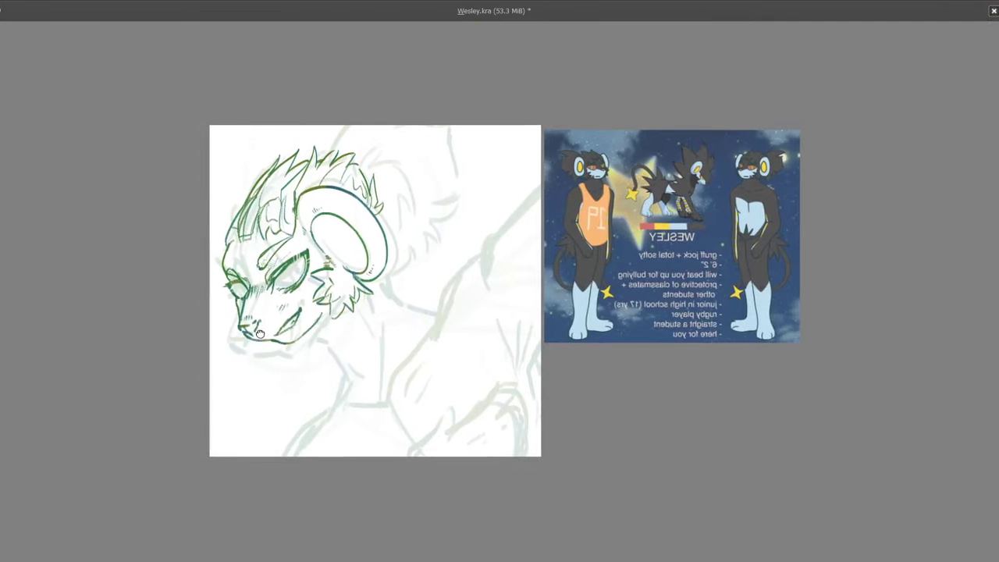
pyautogui.moveTo(260, 334); pyautogui.dragTo(200, 387)
pyautogui.scroll(1, 303, 256)
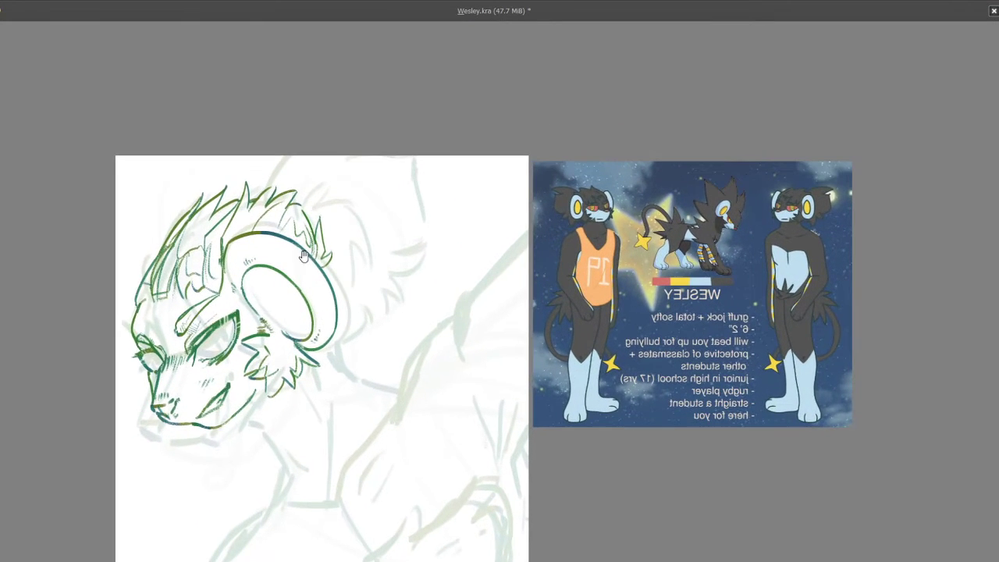
# Step: Outline the large hair mass behind the head with a curved front edge, pointed strands and a back edge with small tufts
pyautogui.moveTo(323, 191); pyautogui.dragTo(254, 145)
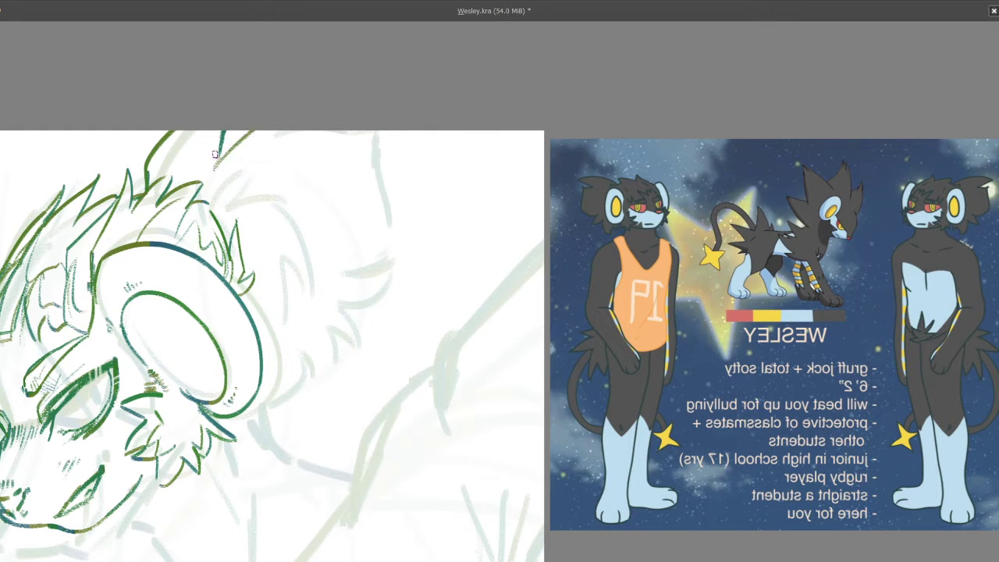
pyautogui.moveTo(216, 167)
pyautogui.mouseDown()
pyautogui.moveTo(223, 145)
pyautogui.moveTo(350, 88)
pyautogui.moveTo(306, 90)
pyautogui.moveTo(304, 131)
pyautogui.moveTo(269, 152)
pyautogui.mouseUp()
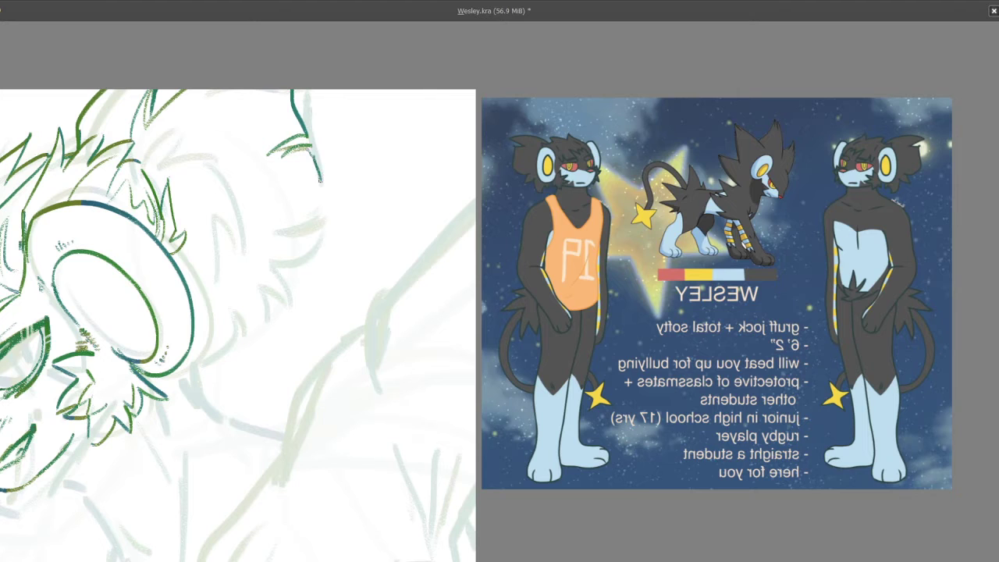
pyautogui.moveTo(320, 178); pyautogui.dragTo(291, 211)
# Step: Draw the jagged fur tips along the lower edge of the back hair, curving in toward the bottom of the ear
pyautogui.moveTo(278, 196)
pyautogui.mouseDown()
pyautogui.moveTo(310, 127)
pyautogui.moveTo(326, 140)
pyautogui.moveTo(354, 137)
pyautogui.moveTo(337, 159)
pyautogui.moveTo(294, 165)
pyautogui.moveTo(303, 192)
pyautogui.mouseUp()
pyautogui.moveTo(302, 192)
pyautogui.mouseDown()
pyautogui.moveTo(287, 181)
pyautogui.moveTo(313, 209)
pyautogui.moveTo(311, 249)
pyautogui.mouseUp()
pyautogui.moveTo(267, 184); pyautogui.dragTo(311, 240)
pyautogui.moveTo(286, 178)
pyautogui.mouseDown()
pyautogui.moveTo(300, 155)
pyautogui.moveTo(297, 236)
pyautogui.moveTo(253, 256)
pyautogui.moveTo(248, 234)
pyautogui.mouseUp()
pyautogui.scroll(2, 241, 220)
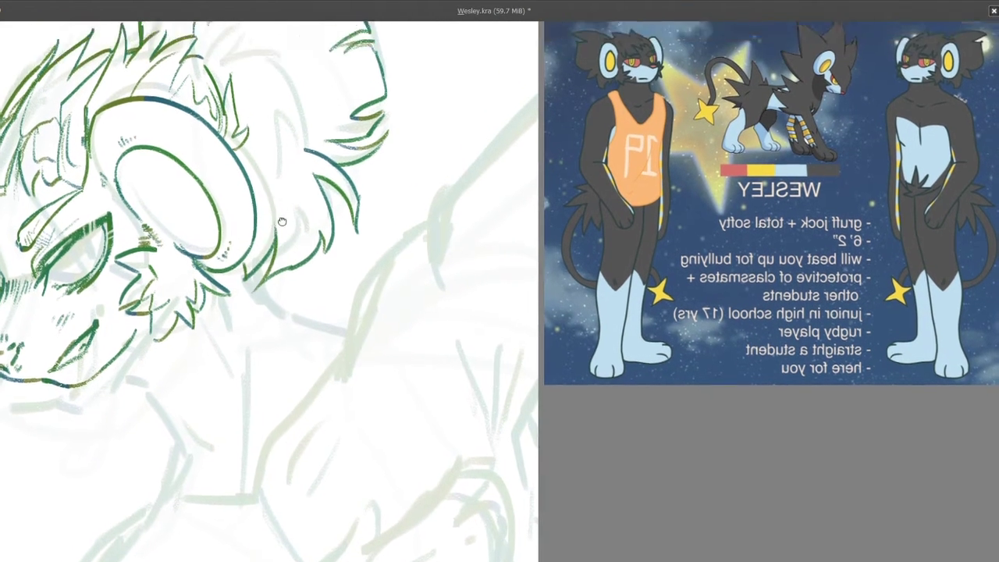
# Step: Draw long inner strands in the upper back hair, sweeping from above the ear toward the back edge
pyautogui.moveTo(208, 119); pyautogui.dragTo(270, 68)
pyautogui.moveTo(269, 71); pyautogui.dragTo(278, 64)
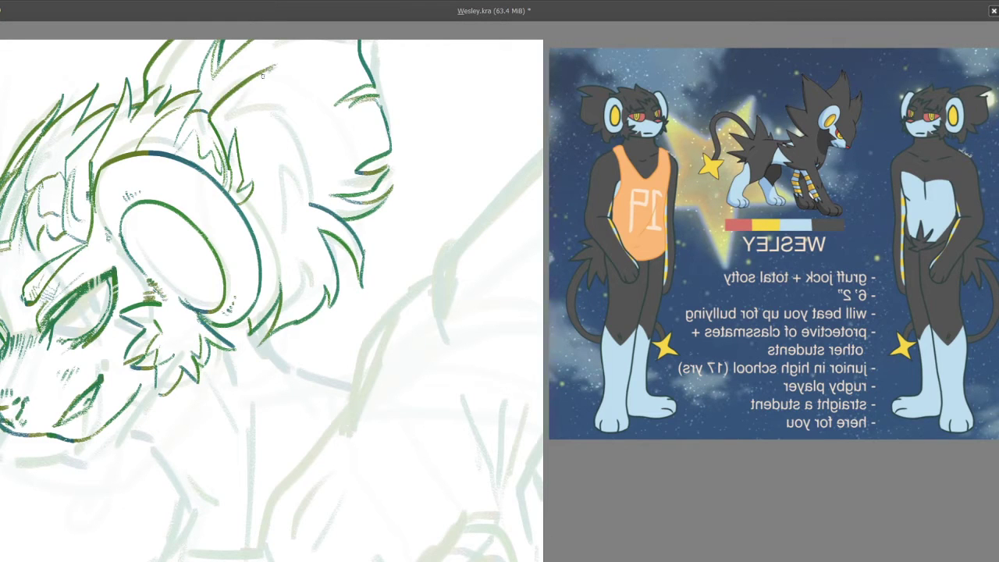
pyautogui.moveTo(226, 118); pyautogui.dragTo(267, 71)
pyautogui.moveTo(265, 88)
pyautogui.mouseDown()
pyautogui.moveTo(302, 114)
pyautogui.moveTo(315, 148)
pyautogui.moveTo(307, 133)
pyautogui.moveTo(304, 183)
pyautogui.mouseUp()
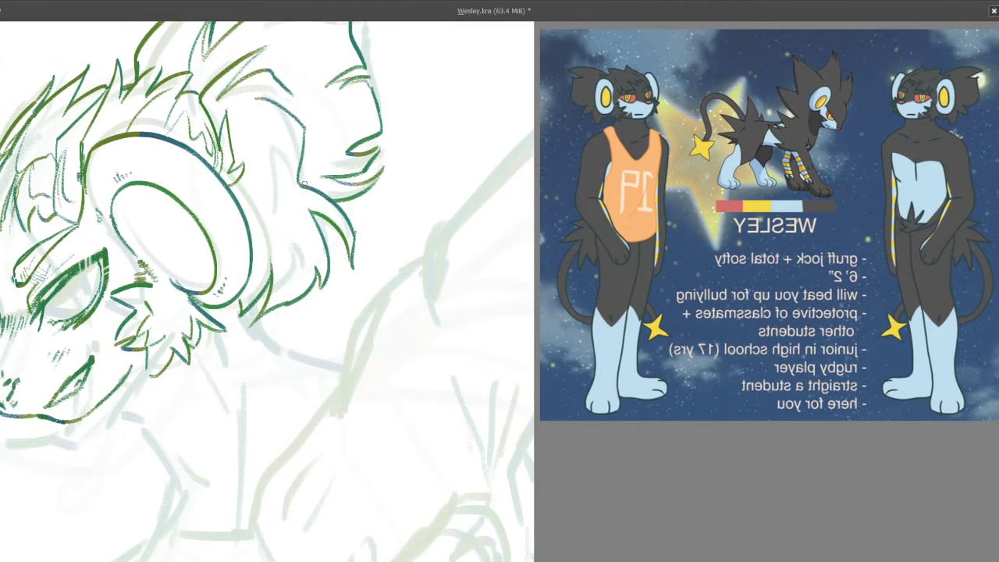
# Step: Add curved strands and light texture lines within the lower back hair, between the ear's rim and the outer fur tips
pyautogui.moveTo(239, 146)
pyautogui.mouseDown()
pyautogui.moveTo(291, 155)
pyautogui.moveTo(295, 245)
pyautogui.mouseUp()
pyautogui.moveTo(291, 181); pyautogui.dragTo(265, 270)
pyautogui.moveTo(262, 192); pyautogui.dragTo(273, 204)
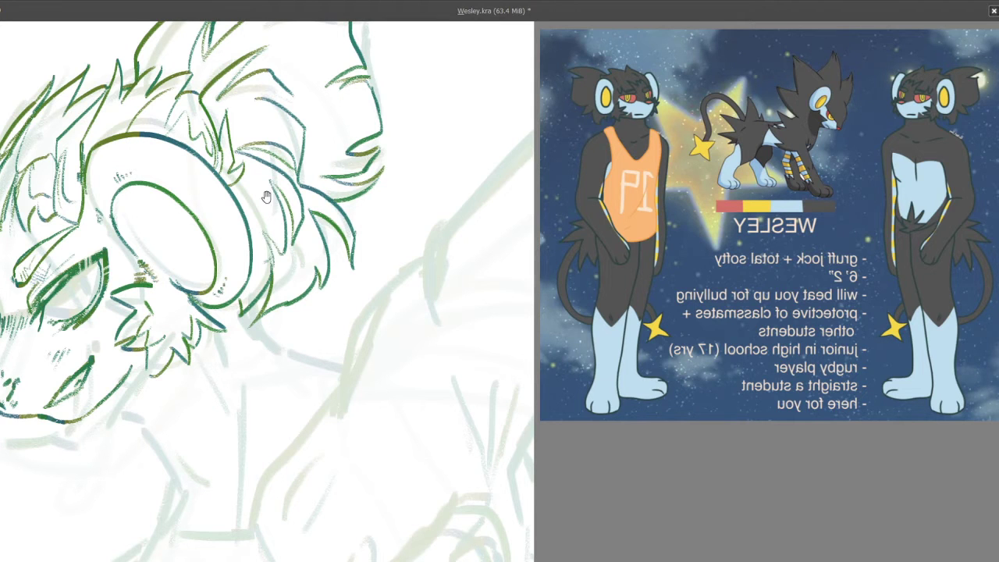
pyautogui.moveTo(234, 58); pyautogui.dragTo(222, 117)
pyautogui.moveTo(317, 91)
pyautogui.mouseDown()
pyautogui.moveTo(258, 105)
pyautogui.moveTo(254, 126)
pyautogui.mouseUp()
pyautogui.moveTo(319, 120)
pyautogui.mouseDown()
pyautogui.moveTo(267, 129)
pyautogui.moveTo(275, 157)
pyautogui.moveTo(237, 107)
pyautogui.mouseUp()
pyautogui.moveTo(397, 222)
pyautogui.mouseDown()
pyautogui.moveTo(306, 163)
pyautogui.moveTo(319, 172)
pyautogui.moveTo(274, 200)
pyautogui.mouseUp()
# Step: Examine the whole head beside the reference sheet in both normal and mirrored view
pyautogui.scroll(-3, 281, 202)
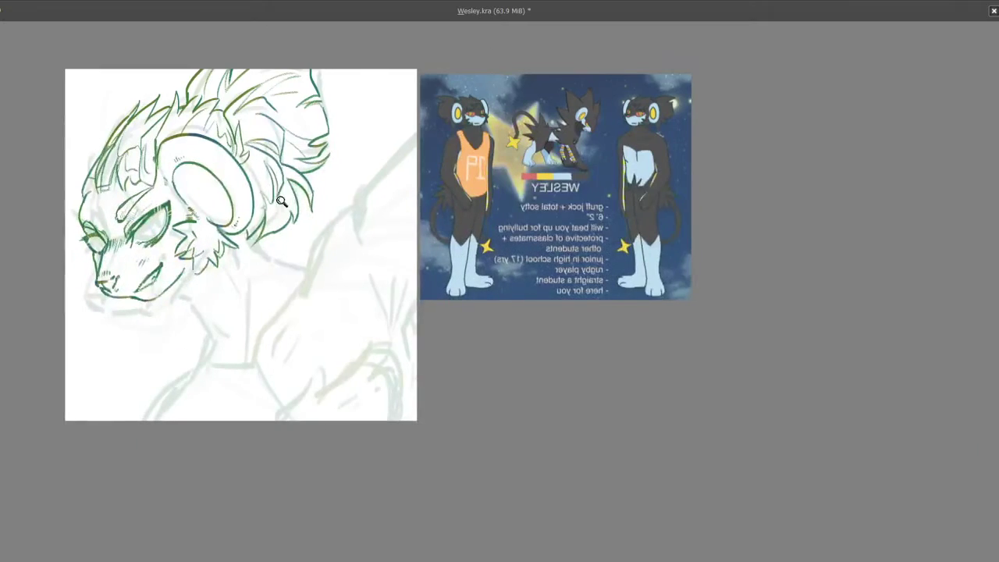
pyautogui.scroll(1, 282, 201)
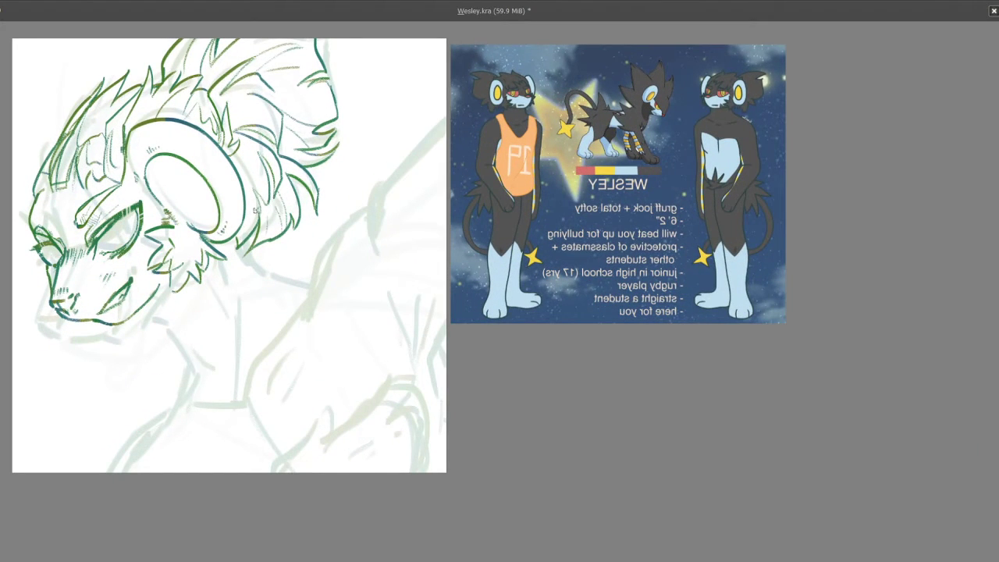
pyautogui.press('m')
pyautogui.moveTo(658, 181); pyautogui.dragTo(280, 278)
pyautogui.scroll(-1, 422, 238)
pyautogui.press('m')
pyautogui.scroll(2, 293, 282)
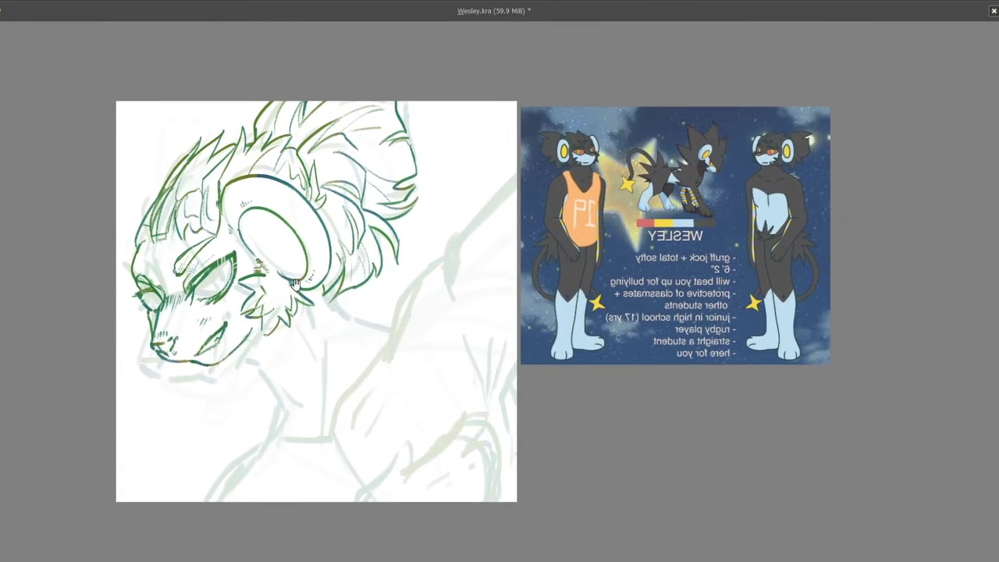
pyautogui.moveTo(319, 317); pyautogui.dragTo(307, 291)
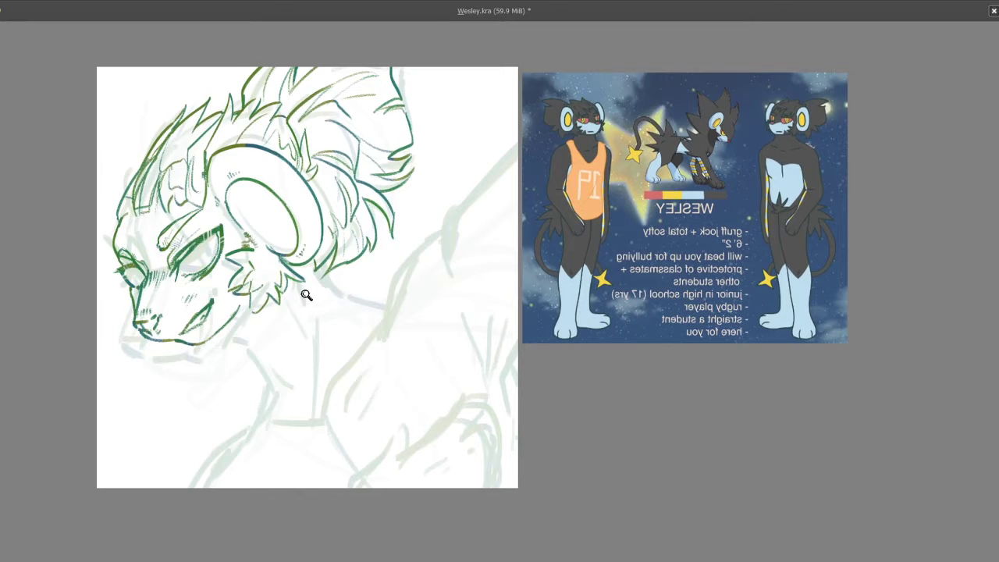
pyautogui.scroll(1, 312, 281)
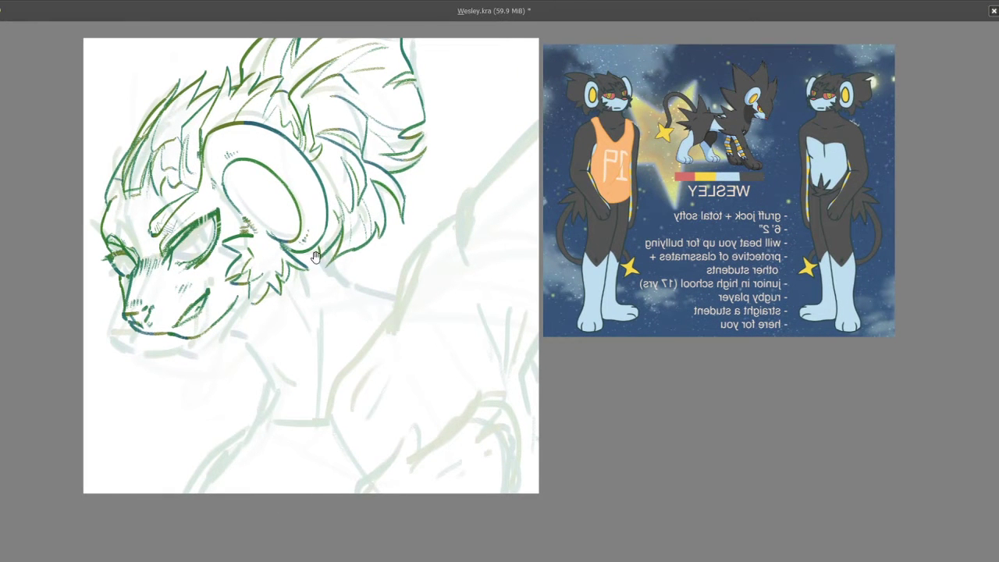
# Step: Draw the nape line from under the back hair down to the shoulder, ending in a short strap edge
pyautogui.moveTo(315, 258); pyautogui.dragTo(261, 205)
pyautogui.scroll(1, 256, 206)
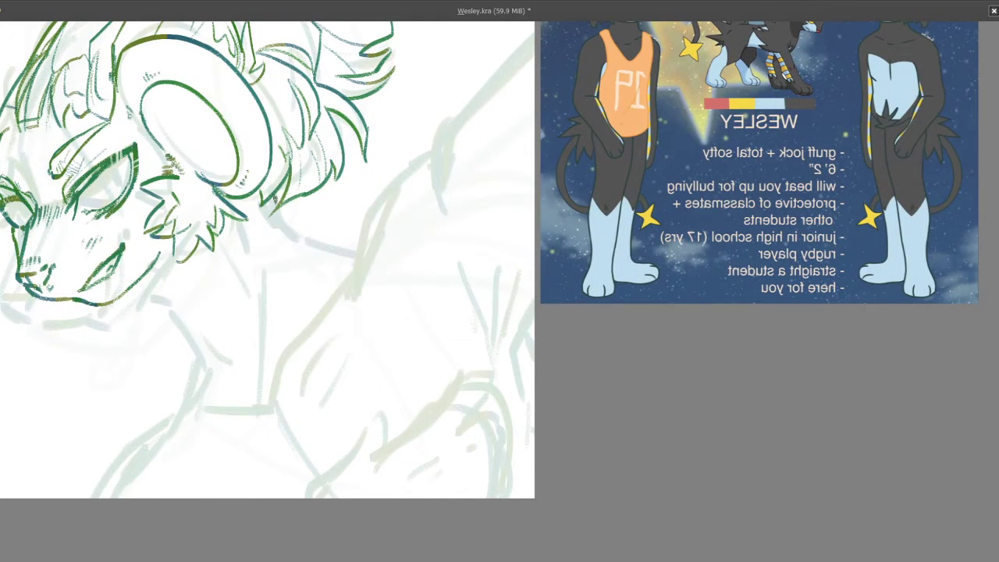
pyautogui.moveTo(345, 257)
pyautogui.mouseDown()
pyautogui.moveTo(332, 245)
pyautogui.moveTo(323, 291)
pyautogui.moveTo(326, 281)
pyautogui.moveTo(348, 283)
pyautogui.mouseUp()
pyautogui.moveTo(263, 285); pyautogui.dragTo(284, 243)
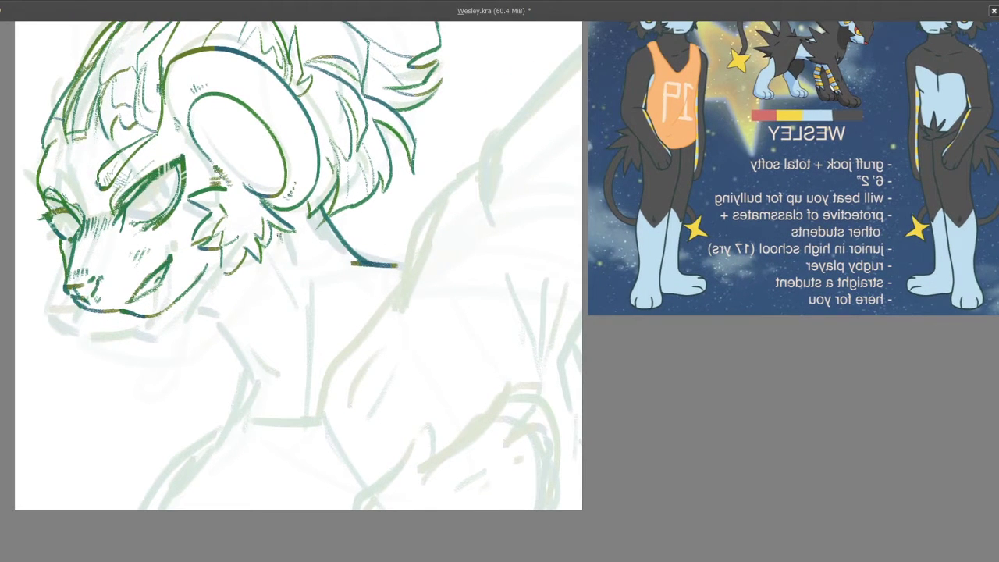
# Step: Draw the neck's long muscle lines below the ear, with small hatching on the throat and a short contour behind them
pyautogui.moveTo(296, 290); pyautogui.dragTo(279, 217)
pyautogui.moveTo(274, 174); pyautogui.dragTo(290, 243)
pyautogui.moveTo(291, 279)
pyautogui.mouseDown()
pyautogui.moveTo(279, 170)
pyautogui.moveTo(281, 253)
pyautogui.mouseUp()
pyautogui.moveTo(305, 158); pyautogui.dragTo(298, 210)
pyautogui.moveTo(250, 188)
pyautogui.mouseDown()
pyautogui.moveTo(318, 242)
pyautogui.moveTo(300, 267)
pyautogui.mouseUp()
pyautogui.moveTo(288, 256)
pyautogui.mouseDown()
pyautogui.moveTo(270, 238)
pyautogui.moveTo(316, 287)
pyautogui.moveTo(302, 274)
pyautogui.mouseUp()
pyautogui.moveTo(291, 215); pyautogui.dragTo(319, 249)
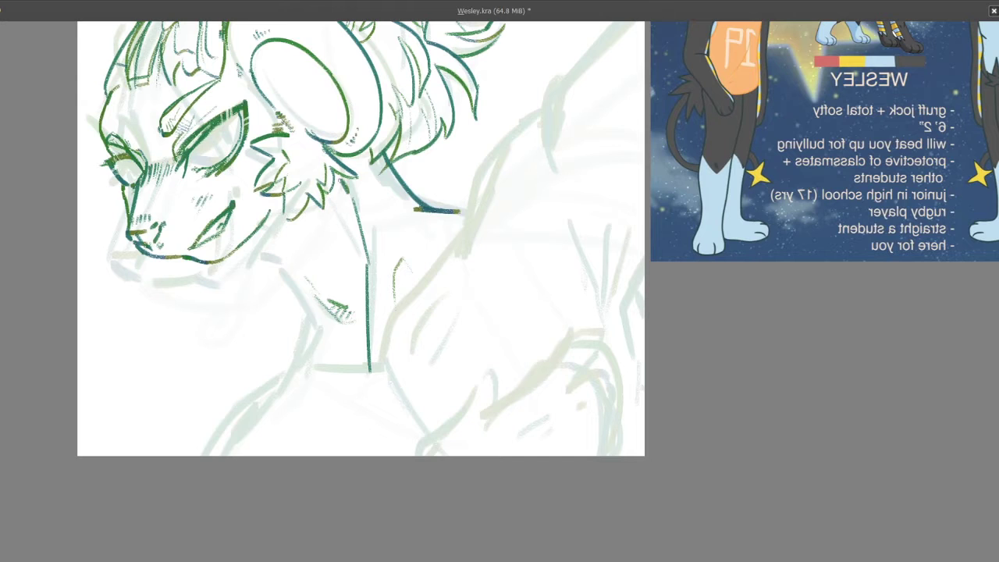
# Step: Draw the front contour of the neck from the jaw down to the chest, and hatch the shadow under the jaw
pyautogui.moveTo(334, 181)
pyautogui.mouseDown()
pyautogui.moveTo(316, 265)
pyautogui.moveTo(270, 248)
pyautogui.moveTo(312, 297)
pyautogui.moveTo(281, 242)
pyautogui.moveTo(248, 301)
pyautogui.mouseUp()
pyautogui.scroll(1, 243, 249)
pyautogui.hotkey('ctrl', 'z')
pyautogui.moveTo(262, 177); pyautogui.dragTo(276, 238)
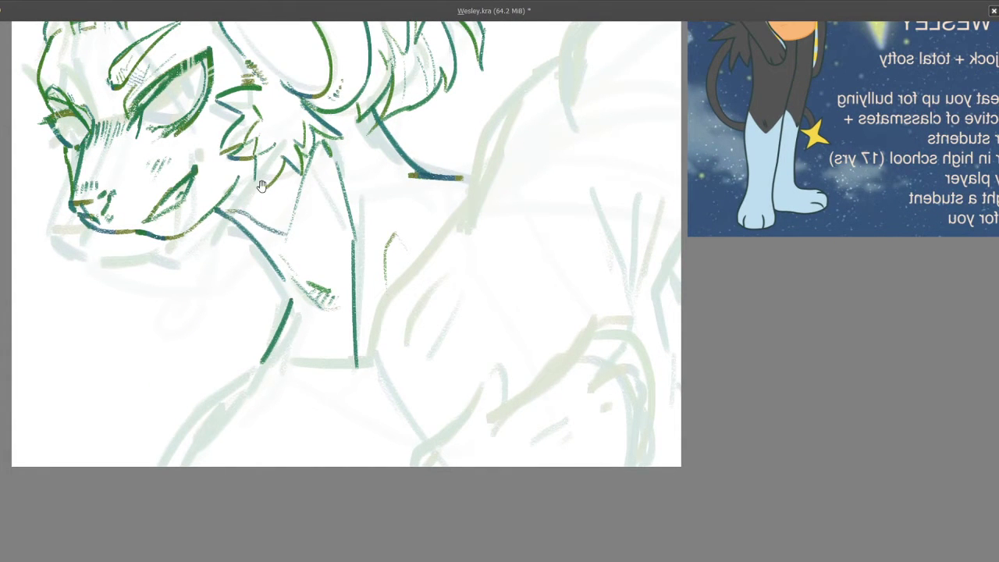
pyautogui.moveTo(248, 202)
pyautogui.mouseDown()
pyautogui.moveTo(282, 273)
pyautogui.moveTo(313, 274)
pyautogui.moveTo(285, 257)
pyautogui.moveTo(320, 248)
pyautogui.mouseUp()
# Step: Examine the head and neck beside the reference sheet in both normal and mirrored view
pyautogui.scroll(-3, 320, 248)
pyautogui.scroll(3, 315, 220)
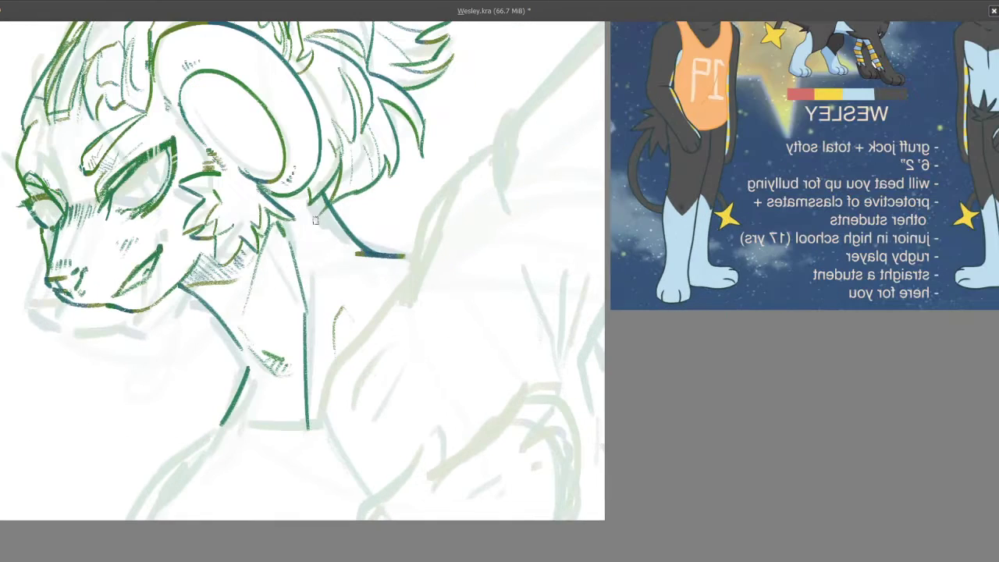
pyautogui.scroll(-2, 328, 219)
pyautogui.scroll(-2, 352, 260)
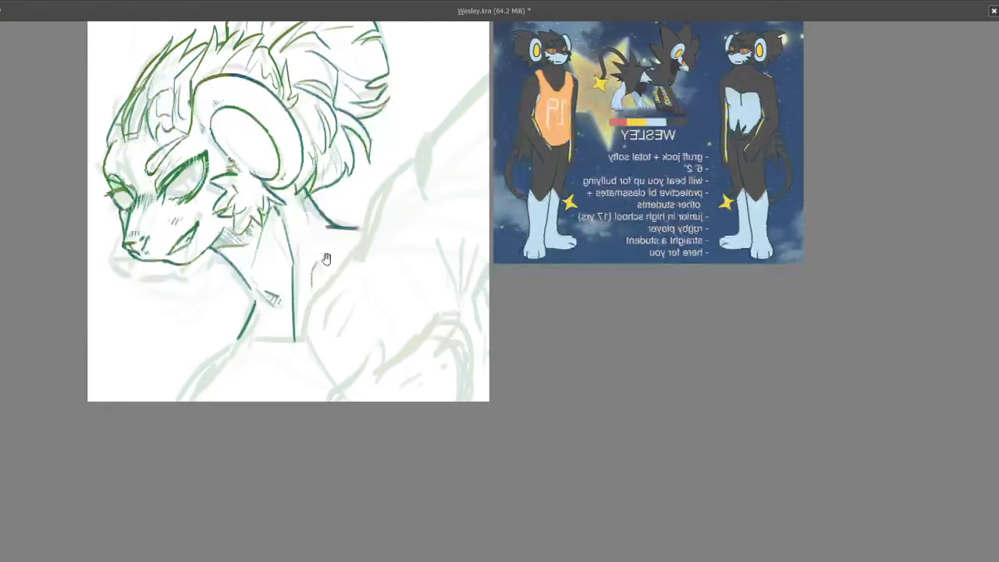
pyautogui.press('m')
pyautogui.moveTo(652, 153); pyautogui.dragTo(487, 162)
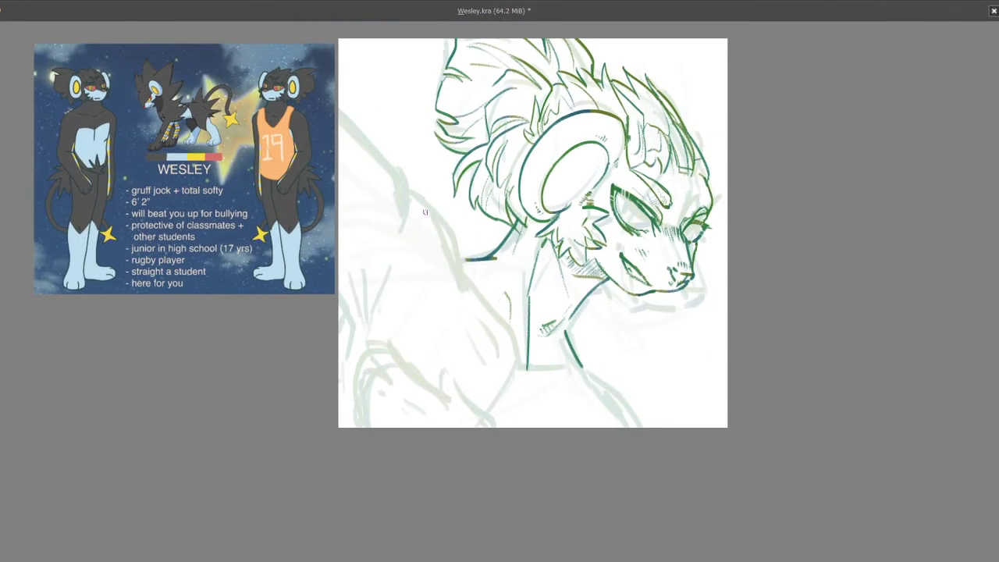
pyautogui.press('m')
pyautogui.moveTo(425, 287); pyautogui.dragTo(363, 298)
pyautogui.scroll(-1, 363, 299)
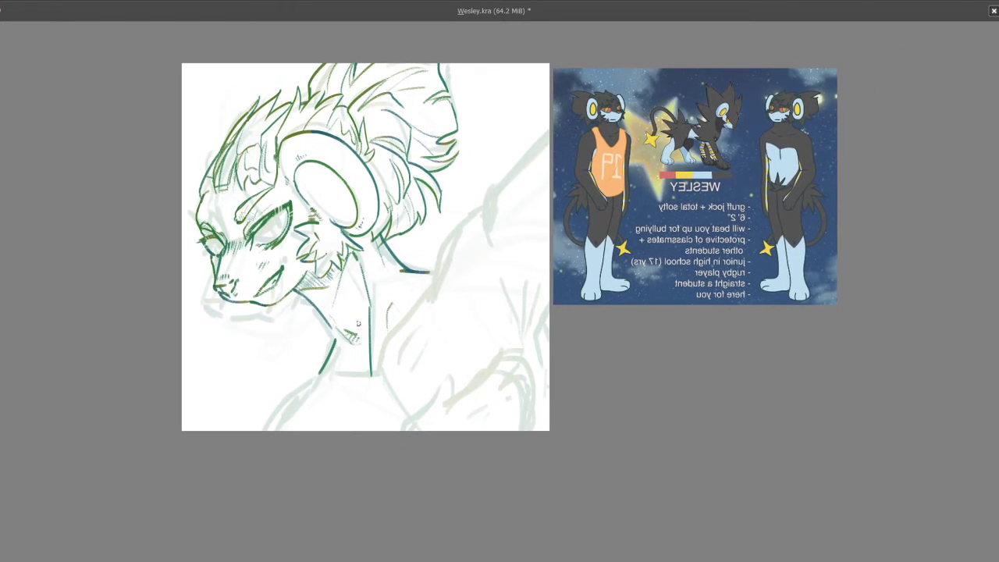
pyautogui.scroll(-1, 455, 270)
pyautogui.scroll(-1, 406, 319)
pyautogui.scroll(1, 417, 310)
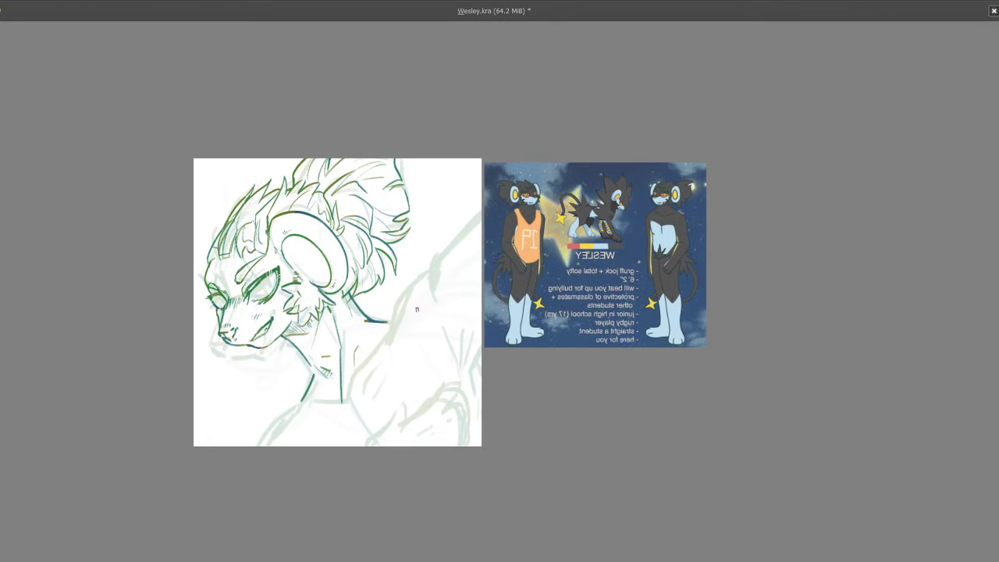
pyautogui.scroll(1, 352, 325)
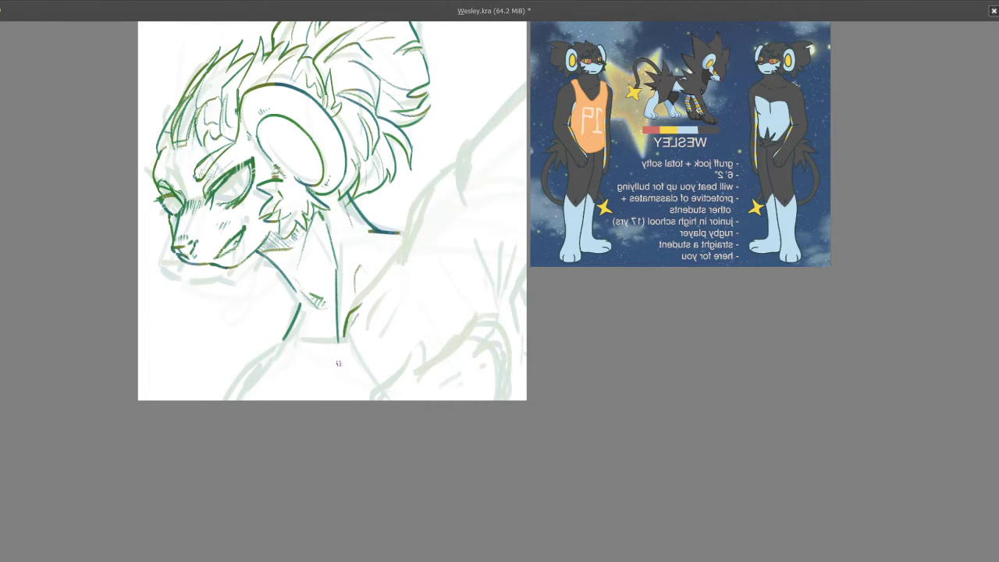
# Step: Draw the tank top's armhole edge curving down from the near shoulder, undoing the misplaced stroke
pyautogui.moveTo(398, 245); pyautogui.dragTo(252, 309)
pyautogui.moveTo(267, 263)
pyautogui.mouseDown()
pyautogui.moveTo(254, 372)
pyautogui.moveTo(250, 315)
pyautogui.mouseUp()
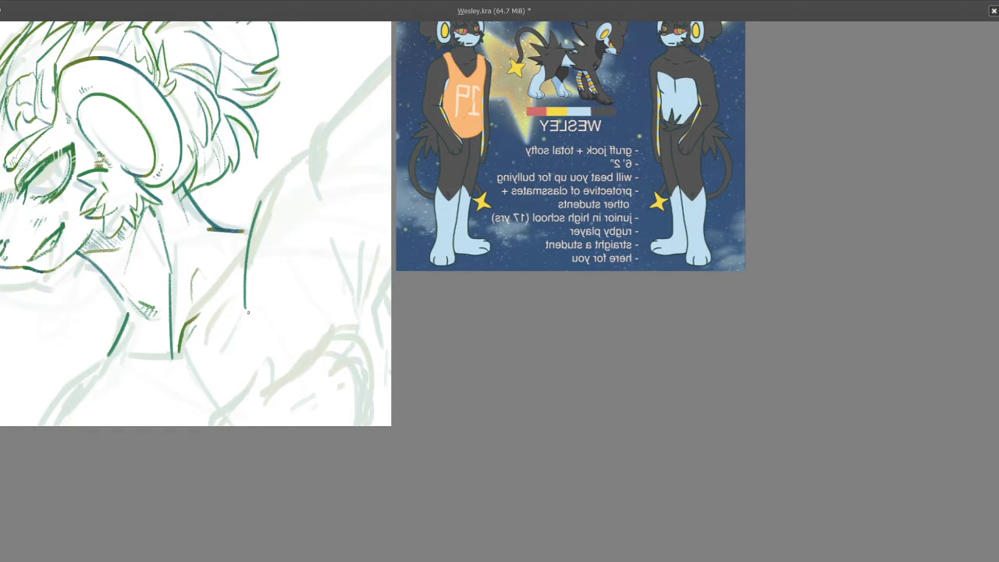
pyautogui.moveTo(343, 424); pyautogui.dragTo(297, 368)
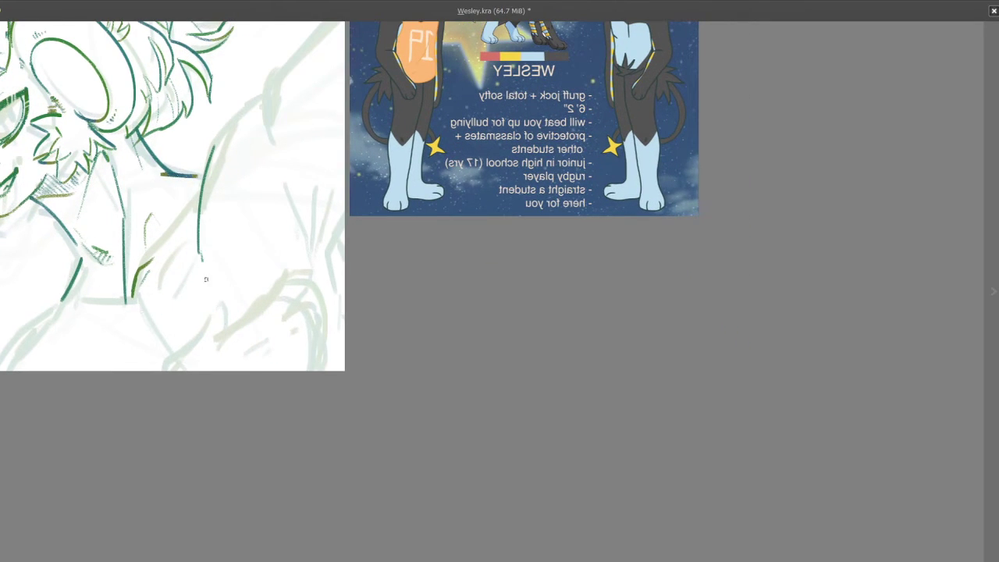
pyautogui.moveTo(206, 279)
pyautogui.mouseDown()
pyautogui.moveTo(236, 272)
pyautogui.moveTo(307, 224)
pyautogui.moveTo(299, 234)
pyautogui.mouseUp()
pyautogui.moveTo(281, 270)
pyautogui.mouseDown()
pyautogui.moveTo(257, 367)
pyautogui.moveTo(281, 330)
pyautogui.mouseUp()
pyautogui.hotkey('ctrl', 'z')
# Step: Draw the tank top's scooped neckline from the near shoulder strap across the chest toward the far shoulder
pyautogui.moveTo(326, 181); pyautogui.dragTo(275, 355)
pyautogui.hotkey('ctrl', 'z')
pyautogui.moveTo(326, 181)
pyautogui.mouseDown()
pyautogui.moveTo(295, 347)
pyautogui.moveTo(319, 353)
pyautogui.moveTo(260, 370)
pyautogui.mouseUp()
pyautogui.moveTo(211, 354)
pyautogui.mouseDown()
pyautogui.moveTo(252, 350)
pyautogui.moveTo(322, 382)
pyautogui.mouseUp()
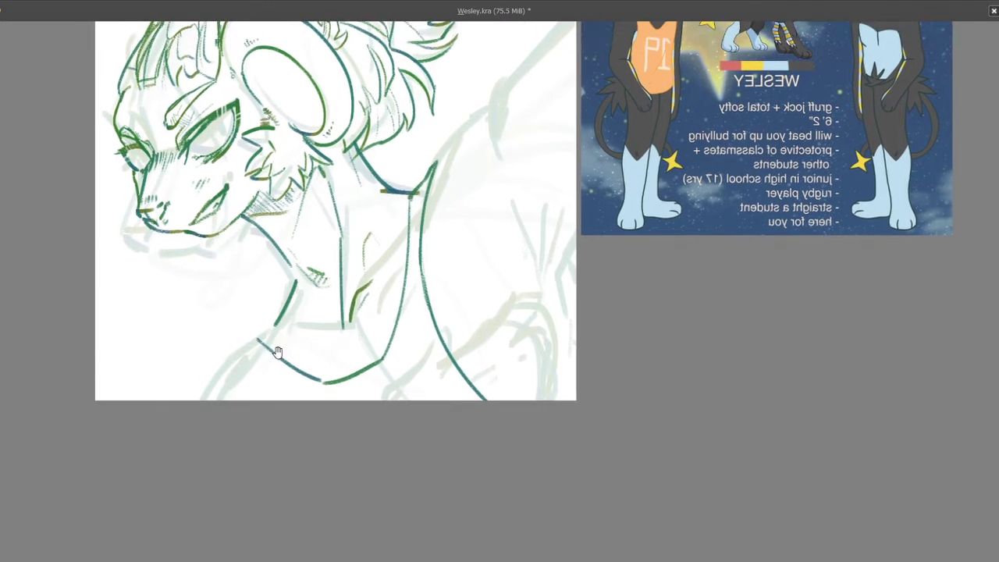
# Step: Draw the far shoulder strap with its small folded top and the outer edge running down from it
pyautogui.scroll(2, 271, 354)
pyautogui.moveTo(248, 336)
pyautogui.mouseDown()
pyautogui.moveTo(254, 312)
pyautogui.moveTo(278, 300)
pyautogui.moveTo(218, 349)
pyautogui.moveTo(268, 389)
pyautogui.moveTo(254, 415)
pyautogui.mouseUp()
pyautogui.keyDown('ctrl'); pyautogui.click(257, 328); pyautogui.keyUp('ctrl')
pyautogui.scroll(-3, 272, 382)
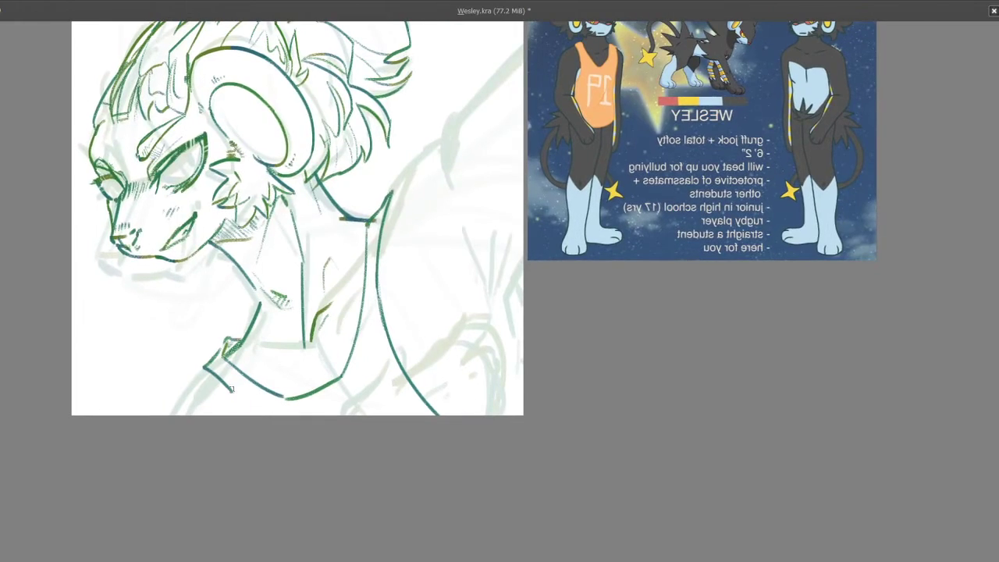
# Step: Add fabric folds from the near strap and across the lower chest, and check the drawing in mirrored view
pyautogui.moveTo(307, 366)
pyautogui.mouseDown()
pyautogui.moveTo(256, 264)
pyautogui.moveTo(275, 349)
pyautogui.mouseUp()
pyautogui.moveTo(259, 254); pyautogui.dragTo(275, 331)
pyautogui.moveTo(258, 317)
pyautogui.mouseDown()
pyautogui.moveTo(245, 339)
pyautogui.moveTo(282, 326)
pyautogui.moveTo(288, 339)
pyautogui.mouseUp()
pyautogui.press('-')
pyautogui.press('m')
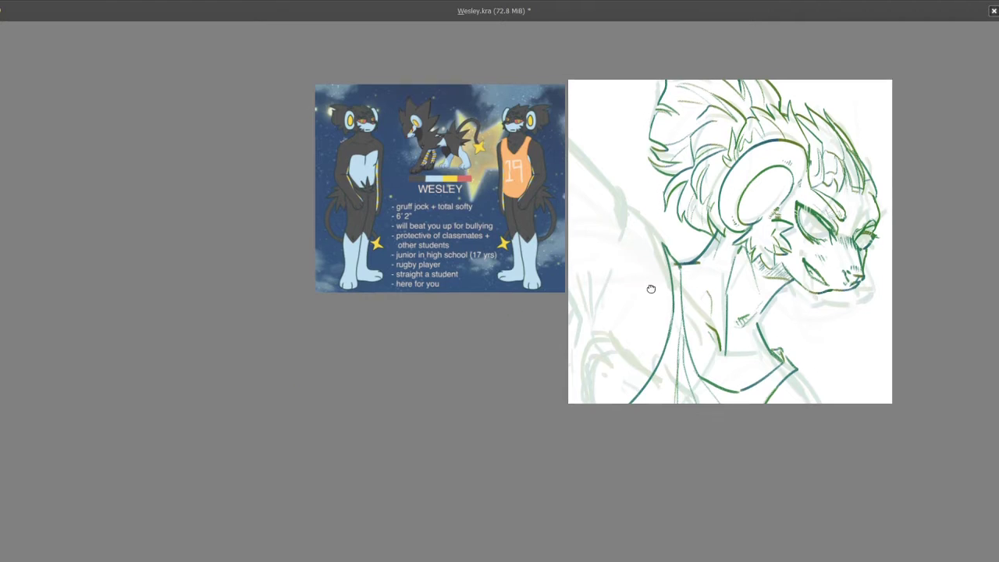
pyautogui.press('m')
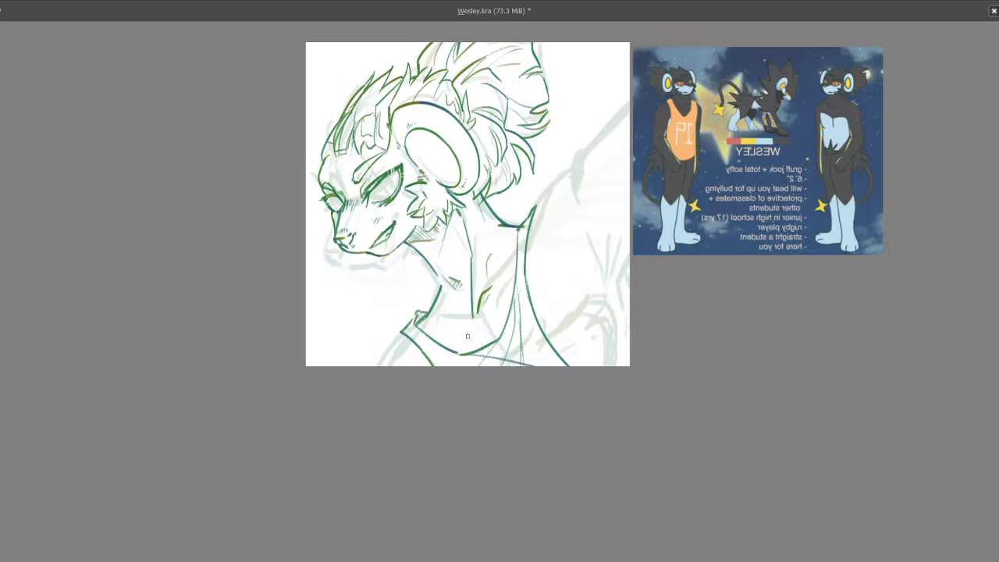
# Step: Erase the lower armhole edge, redraw it curving level under the arm, and add a fold line beside it
pyautogui.press('+')
pyautogui.press('e')
pyautogui.moveTo(437, 368)
pyautogui.mouseDown()
pyautogui.moveTo(393, 281)
pyautogui.moveTo(388, 248)
pyautogui.mouseUp()
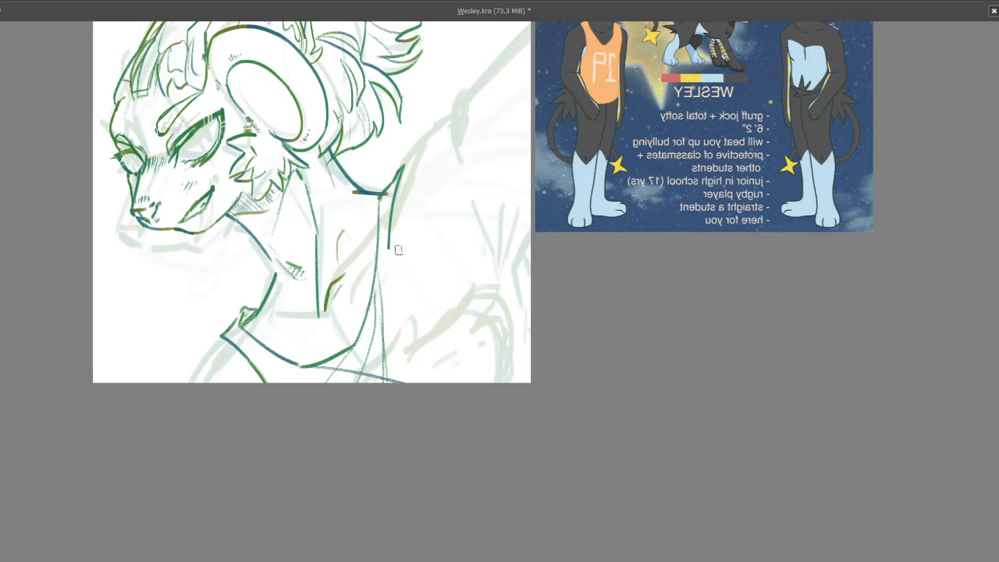
pyautogui.moveTo(389, 248)
pyautogui.mouseDown()
pyautogui.moveTo(465, 352)
pyautogui.moveTo(410, 324)
pyautogui.moveTo(473, 332)
pyautogui.moveTo(482, 314)
pyautogui.mouseUp()
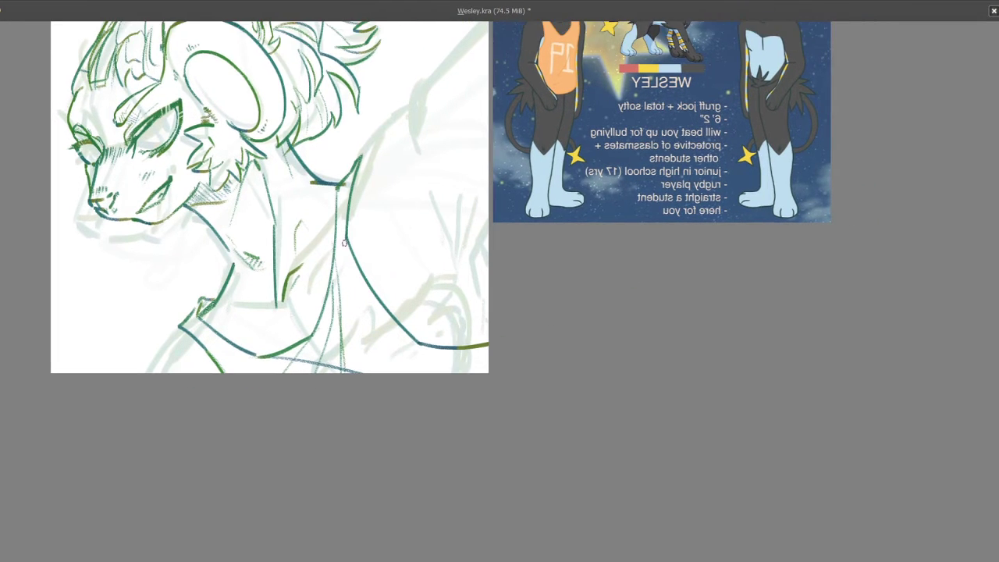
pyautogui.moveTo(425, 347)
pyautogui.mouseDown()
pyautogui.moveTo(412, 338)
pyautogui.moveTo(452, 340)
pyautogui.mouseUp()
pyautogui.moveTo(328, 248); pyautogui.dragTo(421, 288)
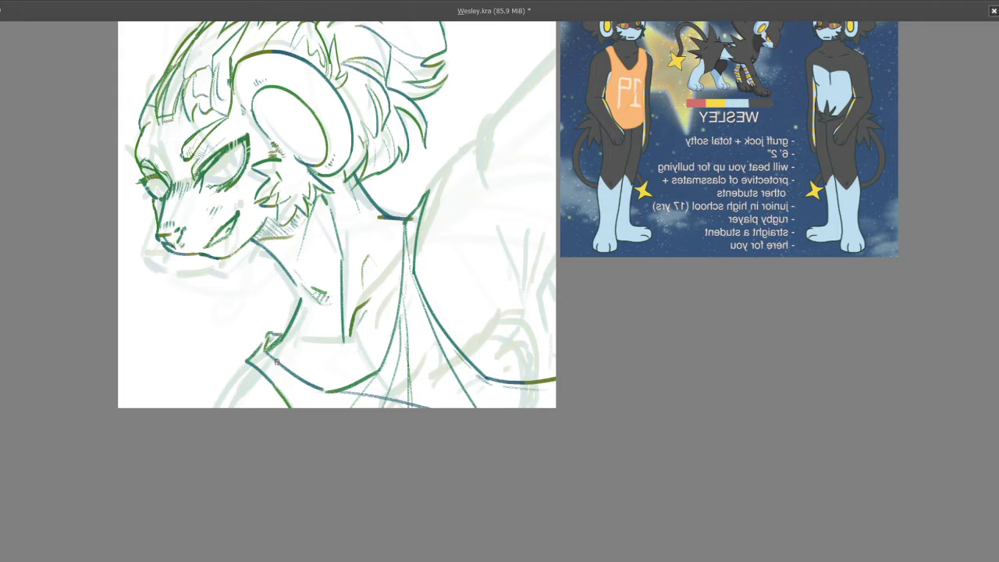
# Step: Examine the neck and tank top in the whole portrait, flipping the view horizontally
pyautogui.scroll(2, 414, 227)
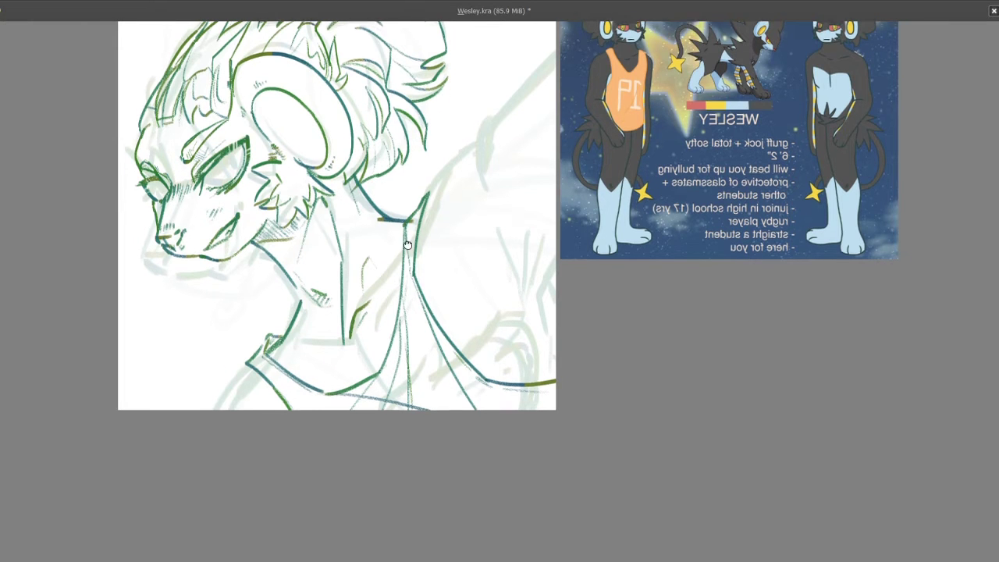
pyautogui.scroll(-5, 406, 244)
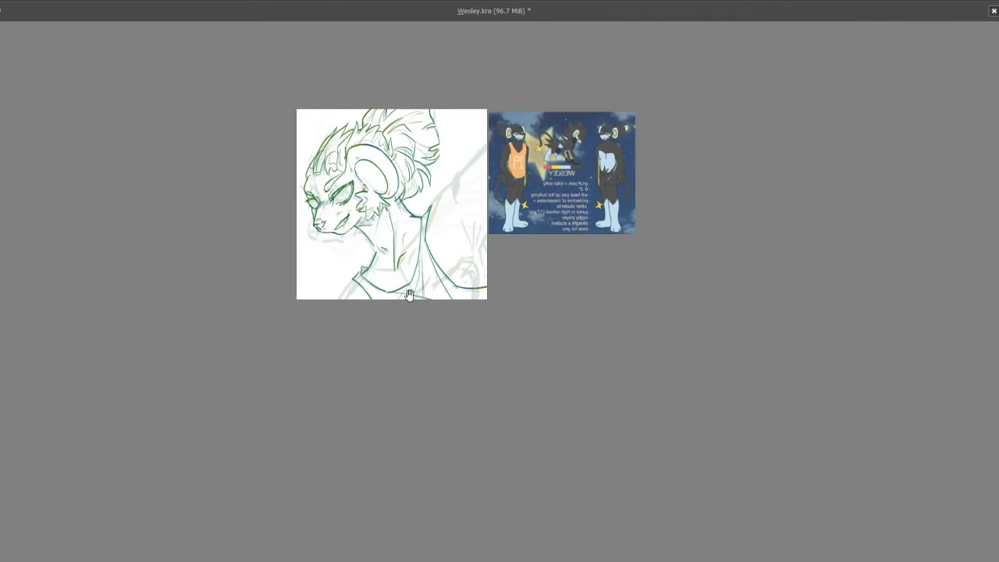
pyautogui.press('m')
pyautogui.moveTo(521, 234); pyautogui.dragTo(459, 235)
pyautogui.scroll(1, 459, 271)
pyautogui.scroll(1, 458, 271)
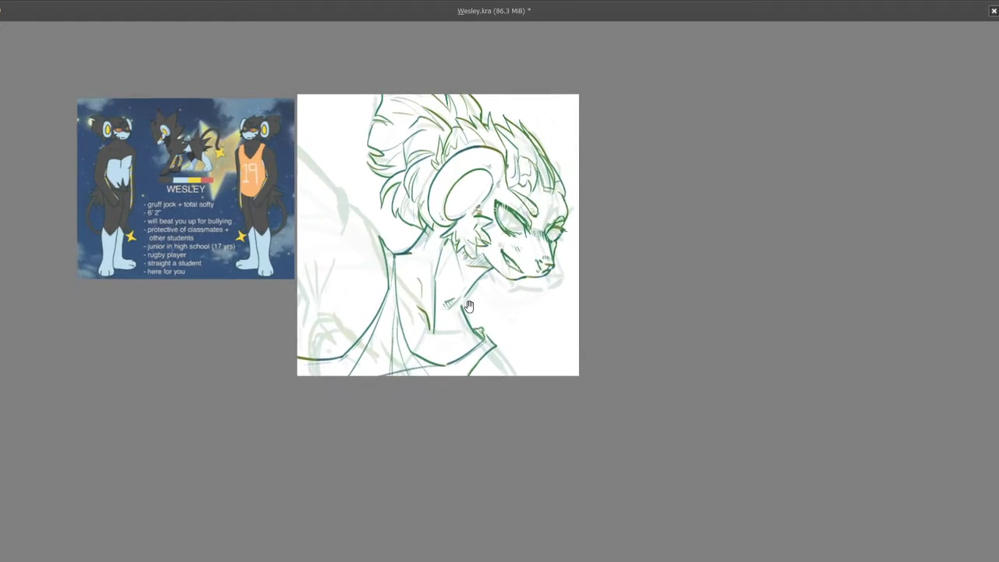
pyautogui.moveTo(459, 271); pyautogui.dragTo(437, 270)
pyautogui.scroll(1, 431, 308)
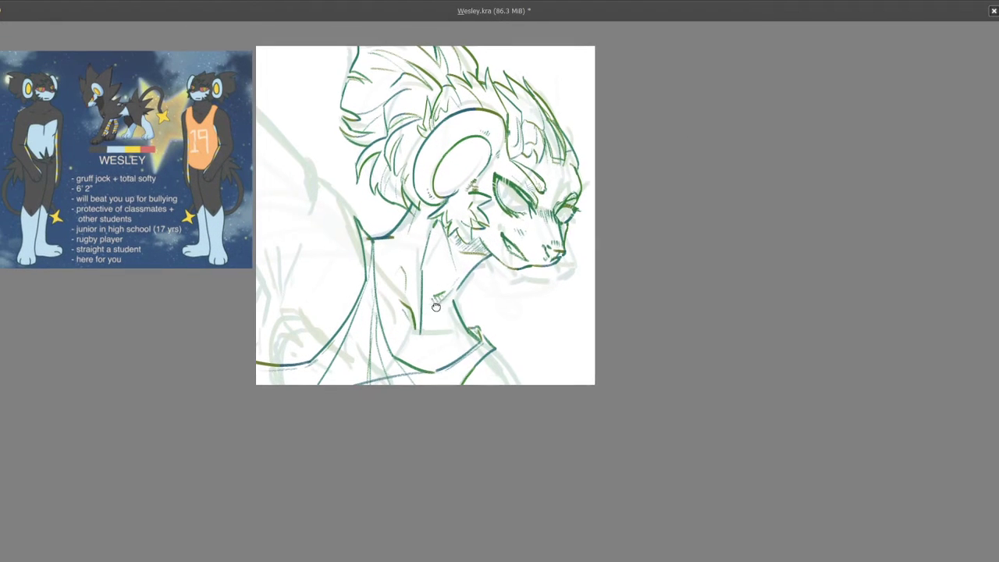
pyautogui.scroll(1, 434, 306)
# Step: Show the interface panels and shift the tank top lines on Layer 10 slightly up toward the neck
pyautogui.press('Tab')
pyautogui.scroll(-1, 524, 327)
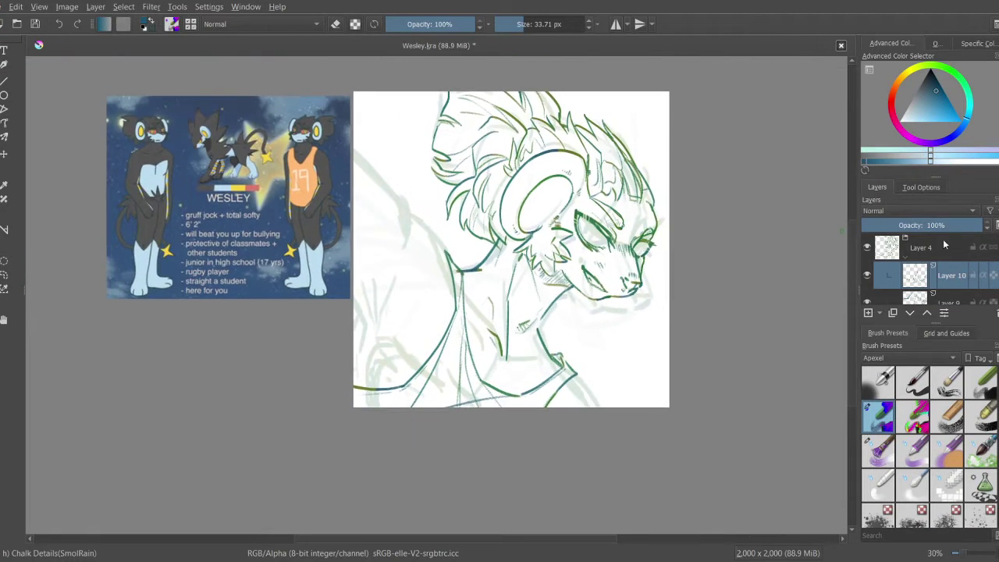
pyautogui.press('t')
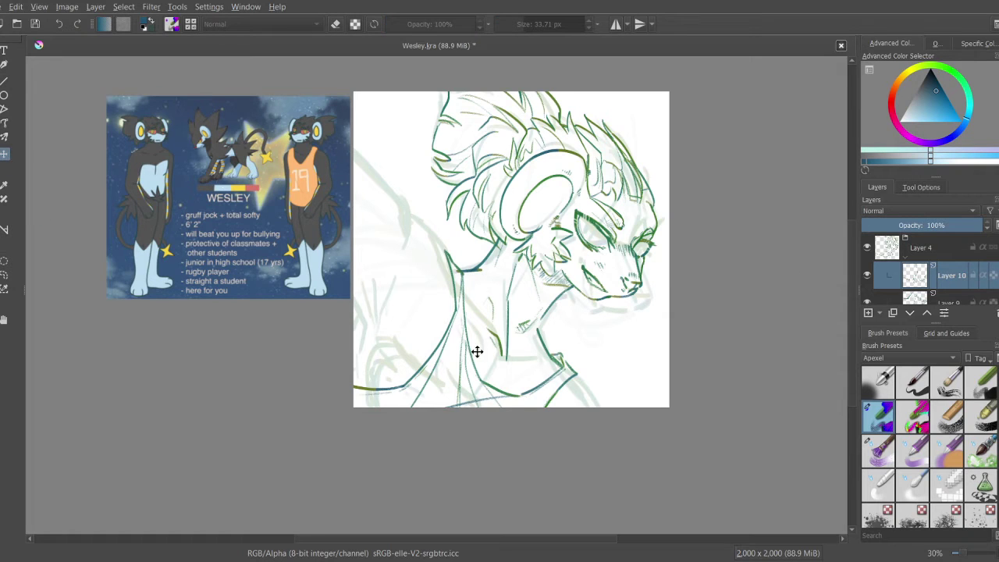
pyautogui.moveTo(474, 352); pyautogui.dragTo(470, 341)
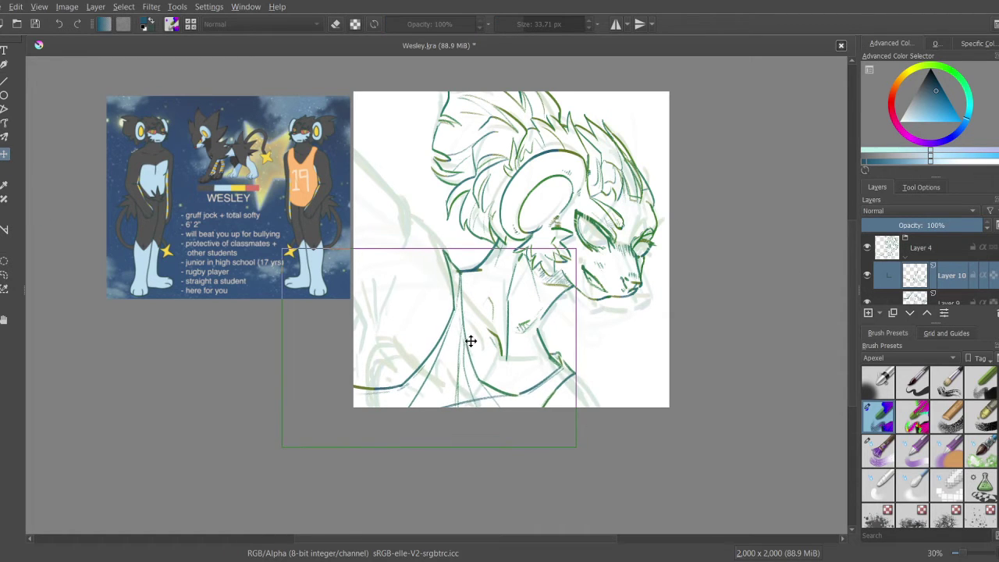
# Step: Return to the brush, mirror the view, and examine the neck and tank top lines against the whole portrait
pyautogui.press('b')
pyautogui.click(934, 44)
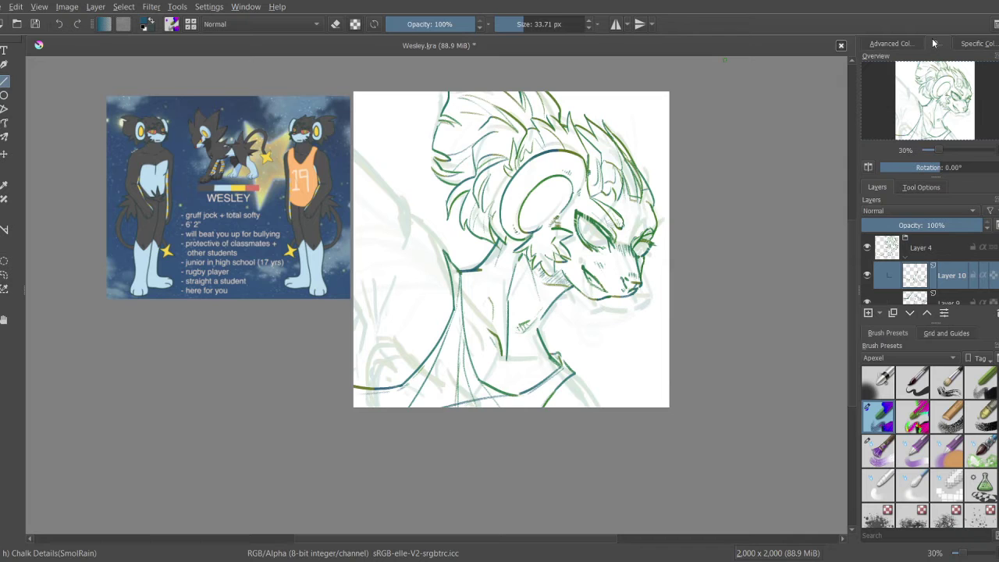
pyautogui.click(911, 43)
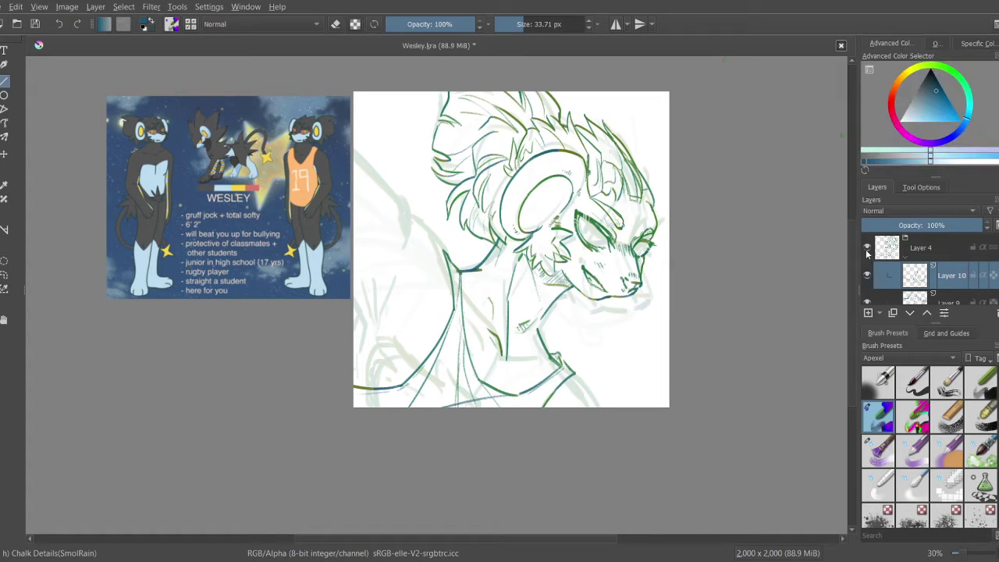
pyautogui.press('m')
pyautogui.scroll(-2, 366, 274)
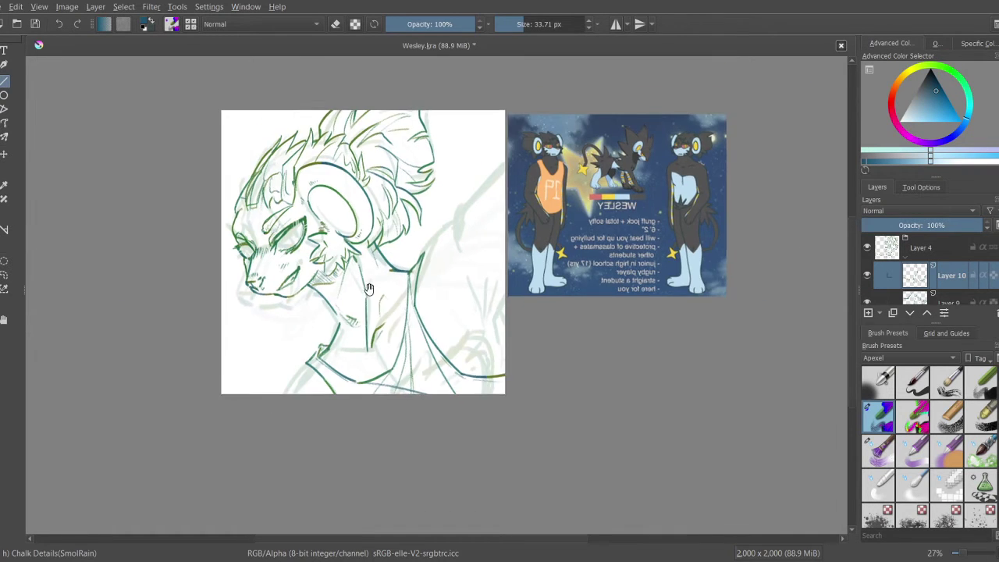
pyautogui.moveTo(354, 267); pyautogui.dragTo(436, 317)
pyautogui.scroll(3, 414, 349)
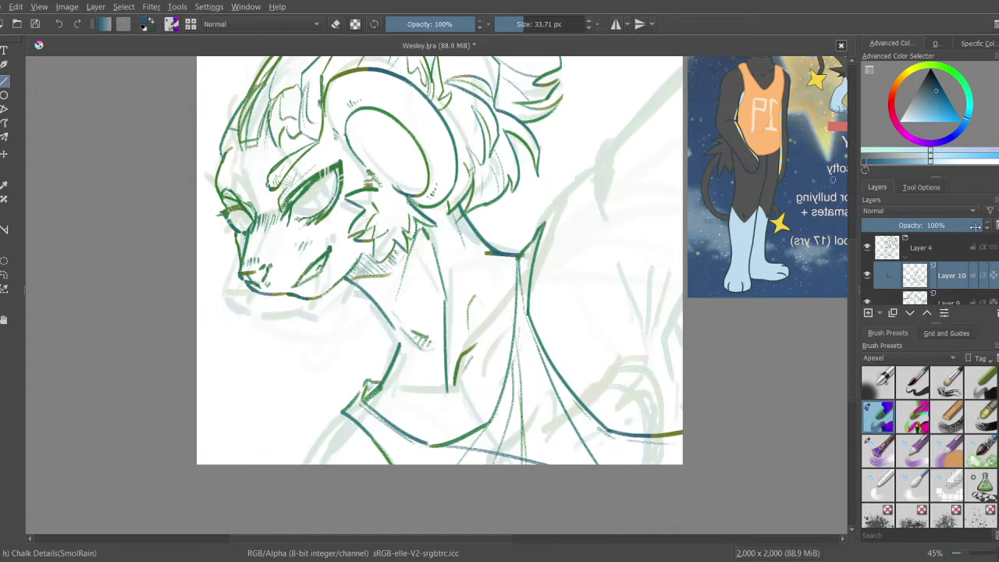
# Step: Toggle the visibility of the line layers to identify the neck line layer, and make Layer 9 active
pyautogui.scroll(-2, 918, 269)
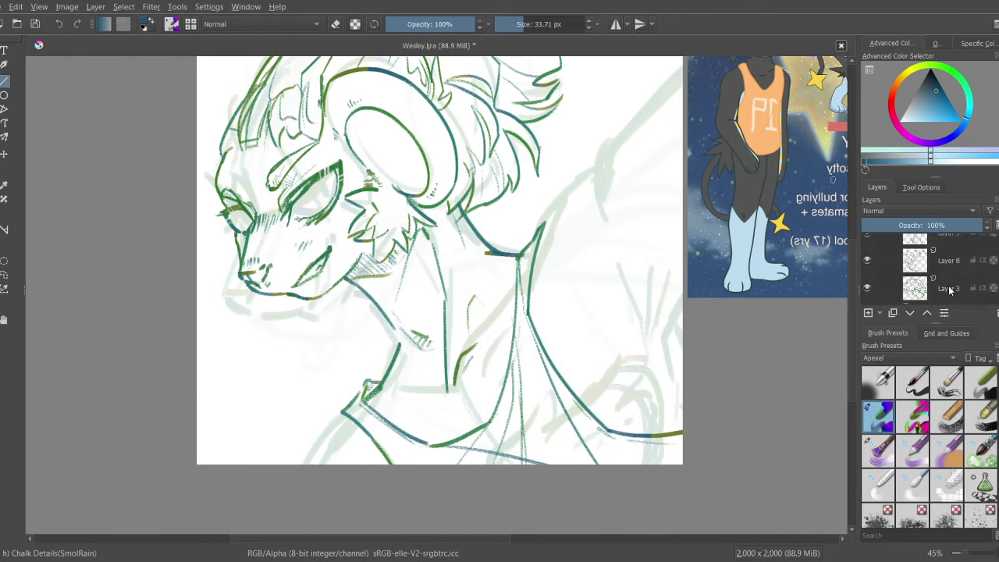
pyautogui.click(918, 271)
pyautogui.click(866, 265)
pyautogui.click(866, 264)
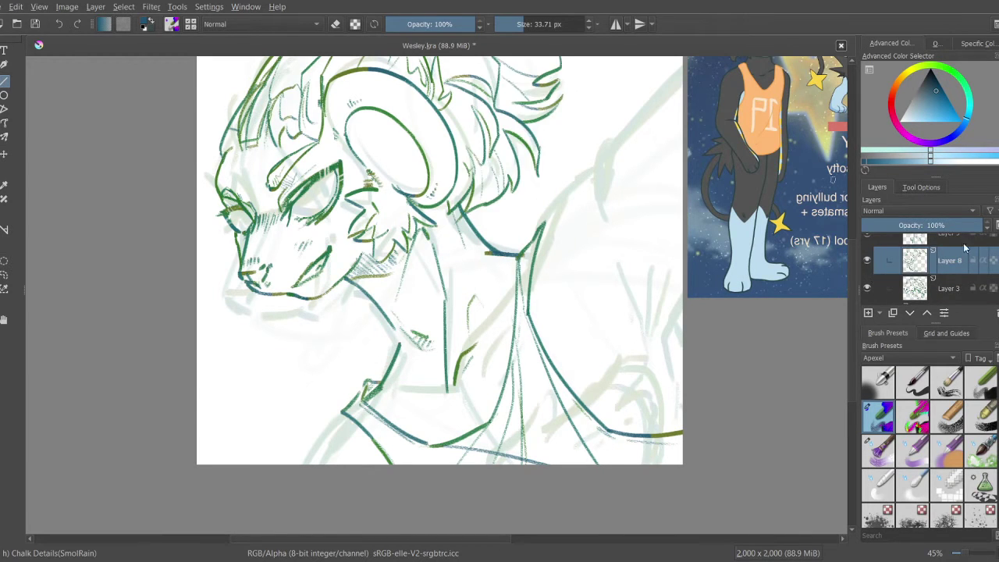
pyautogui.scroll(1, 873, 262)
pyautogui.click(866, 256)
pyautogui.click(866, 257)
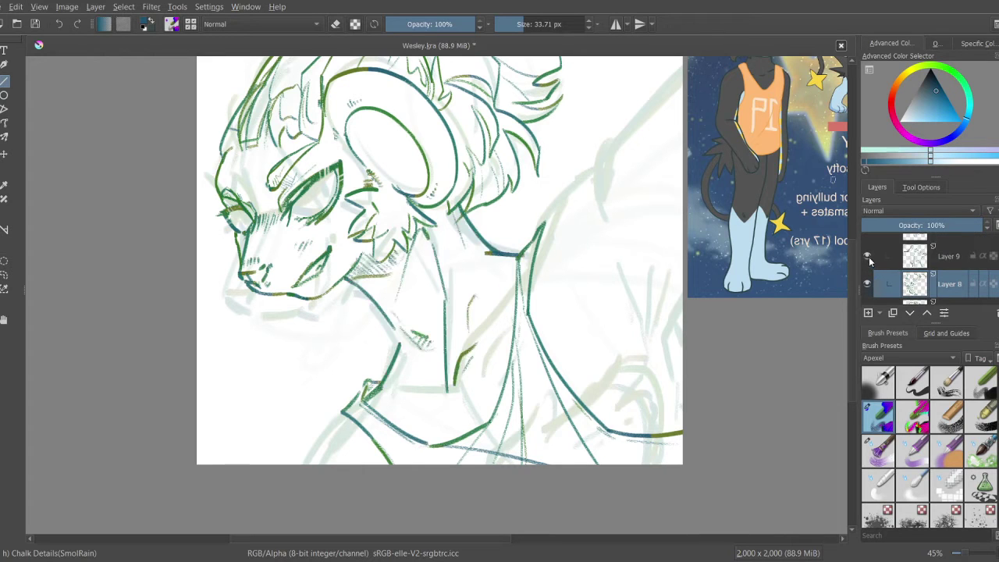
pyautogui.click(890, 256)
# Step: Restore the dark blue drawing colour and save the document
pyautogui.moveTo(341, 238); pyautogui.dragTo(375, 217)
pyautogui.hotkey('ctrl', 'z')
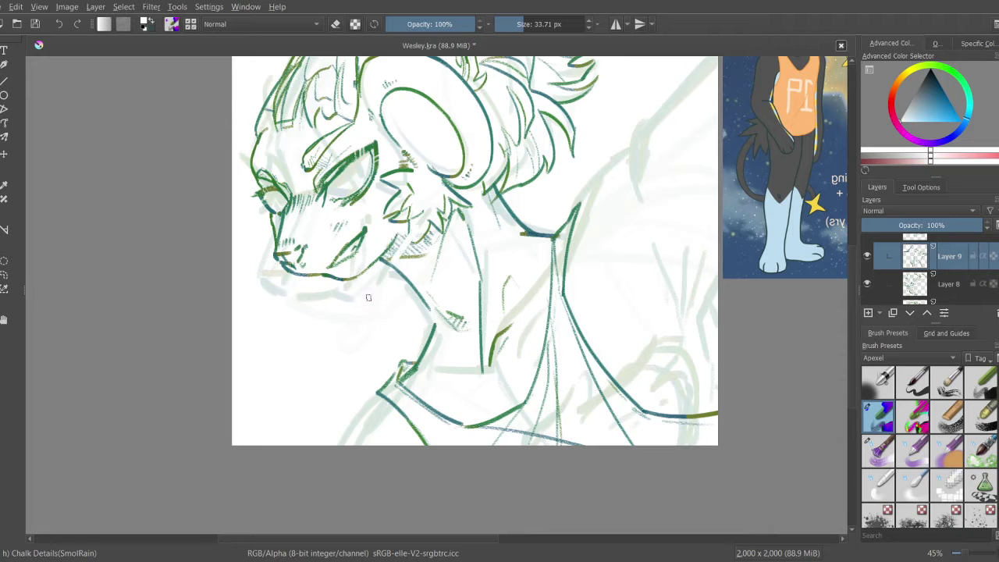
pyautogui.hotkey('ctrl', 'shift', 'z')
pyautogui.click(936, 91)
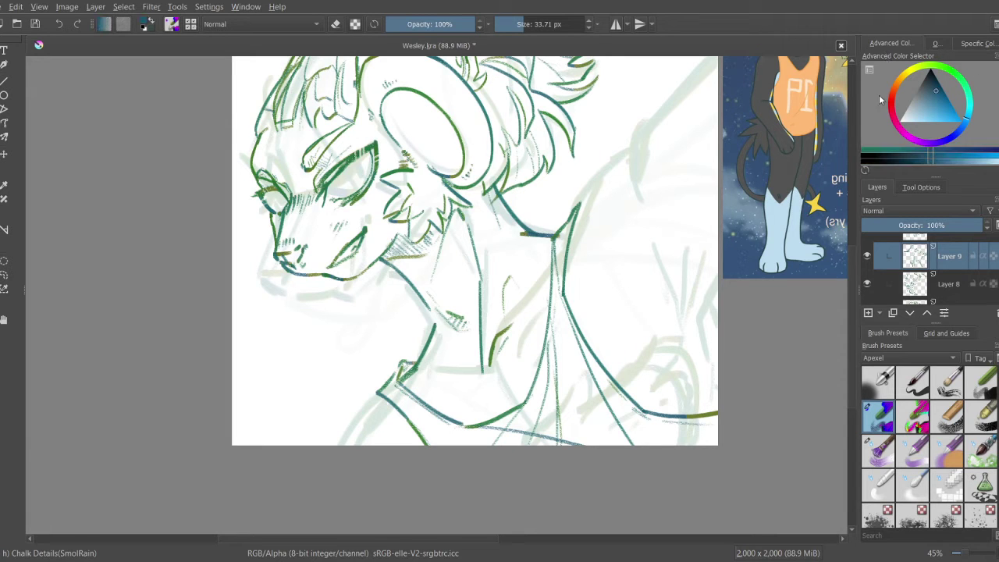
pyautogui.moveTo(249, 421); pyautogui.dragTo(710, 234)
pyautogui.hotkey('ctrl', 'z')
pyautogui.moveTo(398, 326); pyautogui.dragTo(466, 252)
pyautogui.hotkey('ctrl', 's')
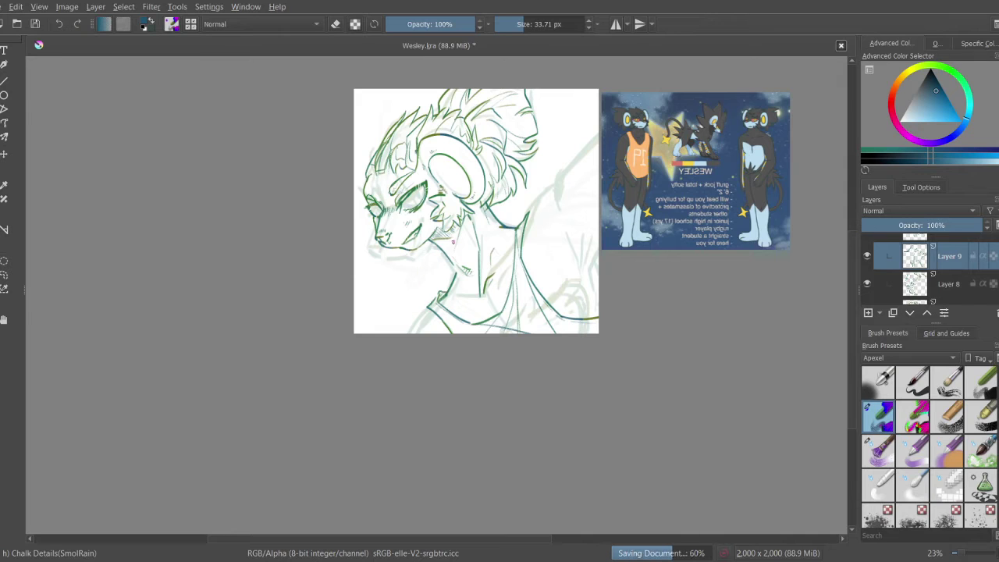
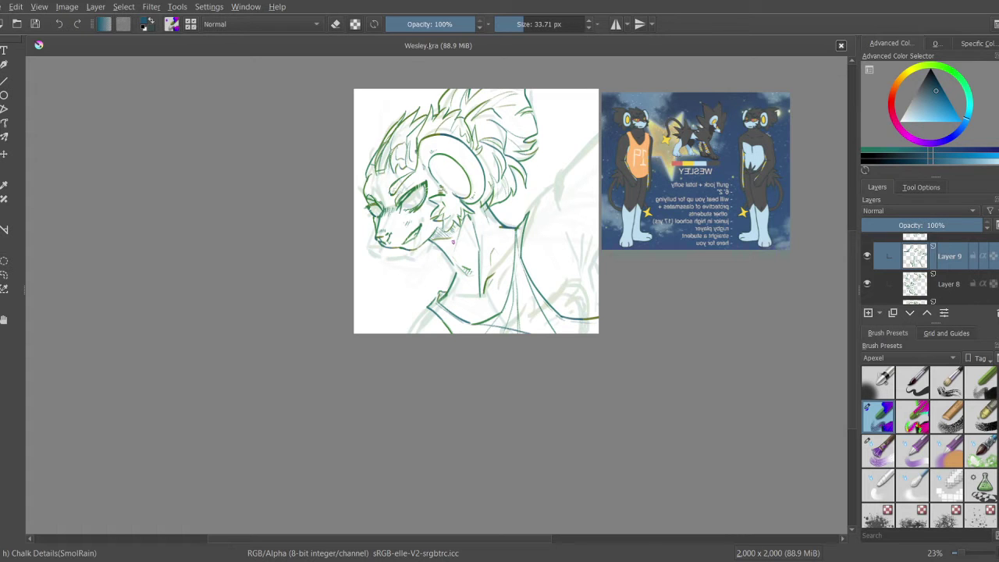
# Step: Erase the back-of-neck line between the hair and the tank top strap on Layer 9
pyautogui.moveTo(498, 222)
pyautogui.mouseDown()
pyautogui.moveTo(449, 258)
pyautogui.moveTo(501, 241)
pyautogui.moveTo(515, 270)
pyautogui.mouseUp()
pyautogui.scroll(5, 450, 258)
pyautogui.press('e')
pyautogui.press(']')
pyautogui.moveTo(425, 199); pyautogui.dragTo(464, 252)
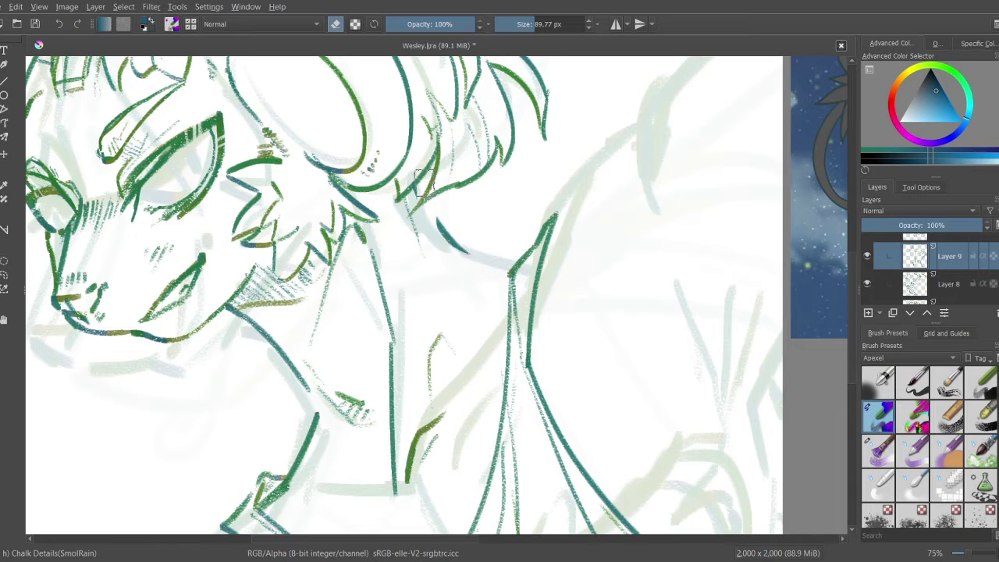
# Step: Redraw the back of the neck as a smooth curve from the hair to the strap with a 23.31 px brush
pyautogui.press('e')
pyautogui.press('[')
pyautogui.press('[')
pyautogui.press('[')
pyautogui.press('[')
pyautogui.press('[')
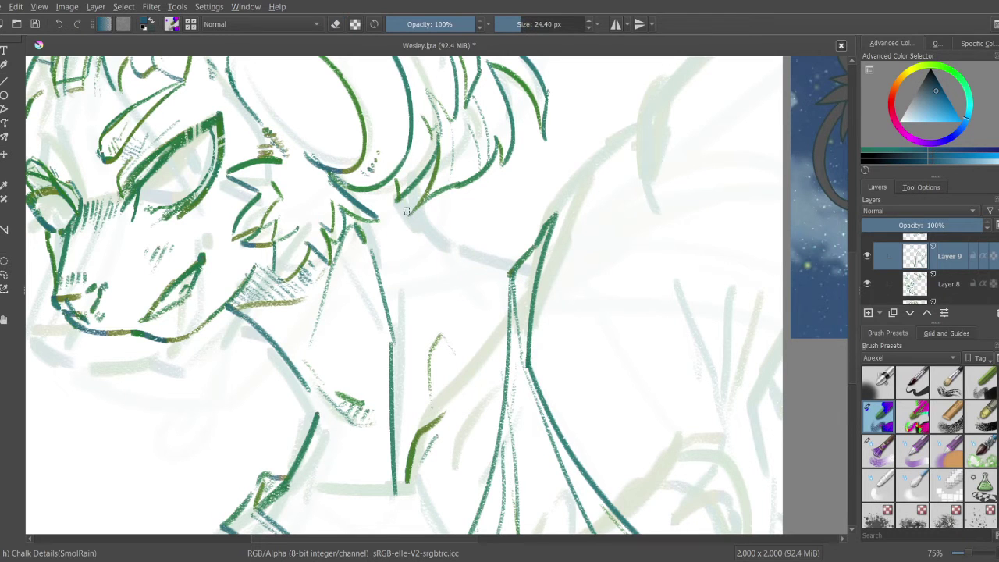
pyautogui.scroll(-2, 415, 215)
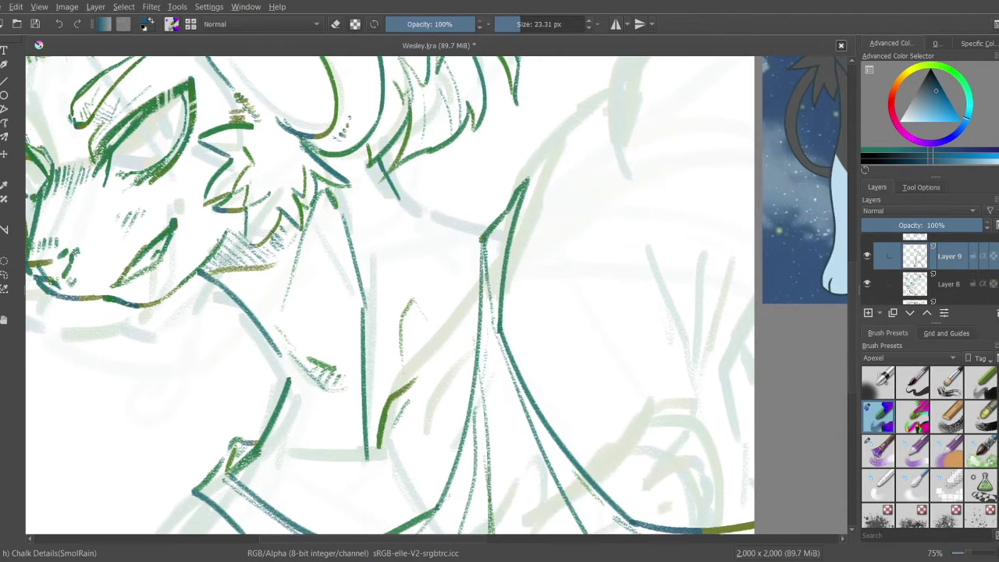
pyautogui.moveTo(390, 168)
pyautogui.mouseDown()
pyautogui.moveTo(426, 205)
pyautogui.moveTo(461, 205)
pyautogui.mouseUp()
pyautogui.scroll(-1, 460, 204)
pyautogui.scroll(1, 461, 205)
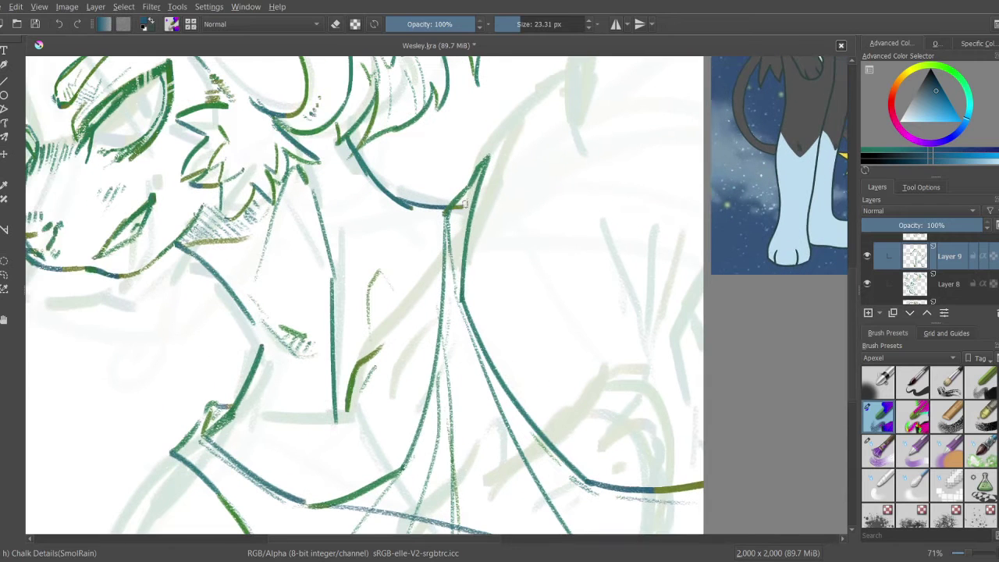
pyautogui.scroll(-2, 460, 234)
pyautogui.scroll(1, 463, 247)
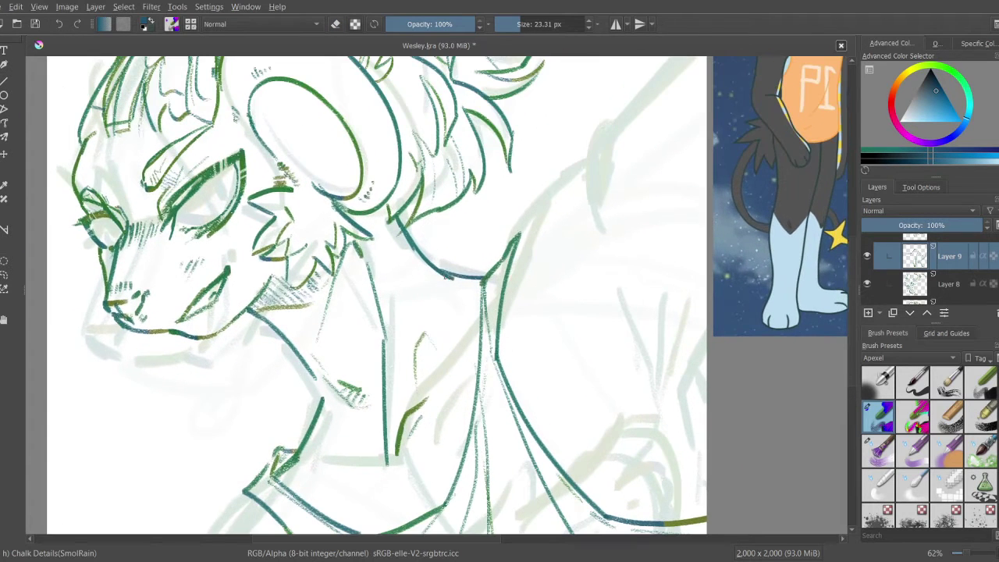
# Step: Thicken the back-of-neck curve and add a short stroke beneath it at the strap with a 53.10 px brush
pyautogui.press(']')
pyautogui.press(']')
pyautogui.press(']')
pyautogui.moveTo(395, 218); pyautogui.dragTo(445, 277)
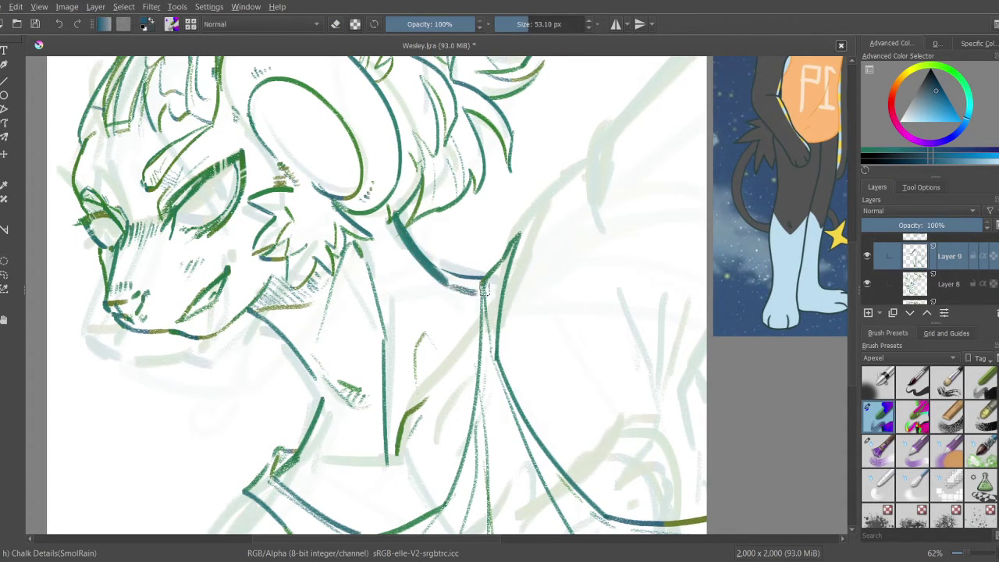
pyautogui.scroll(-4, 457, 292)
pyautogui.scroll(3, 434, 252)
pyautogui.scroll(1, 434, 252)
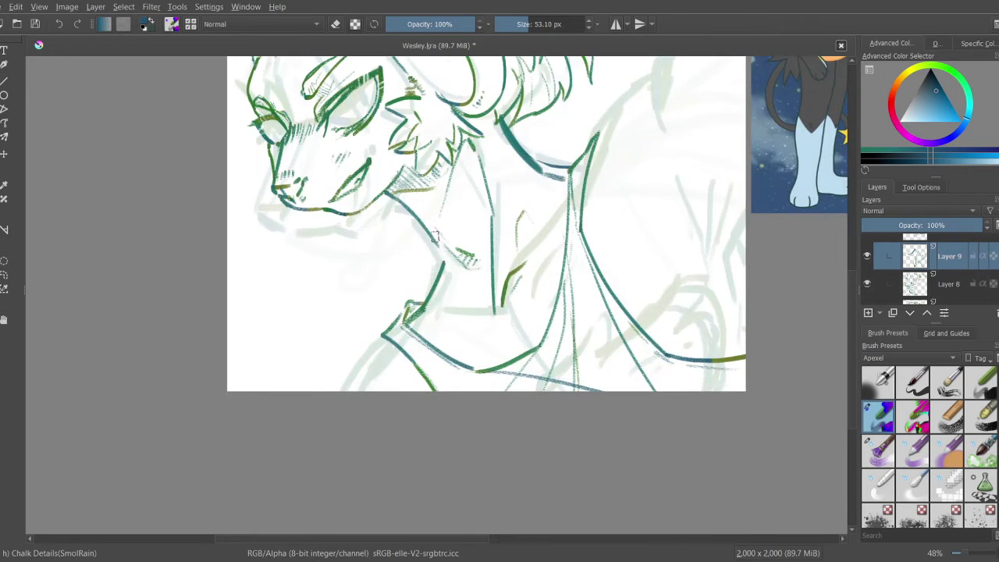
# Step: Close the gap in the front neck line below the throat with a 46.95 px brush, and save the document
pyautogui.scroll(-4, 433, 258)
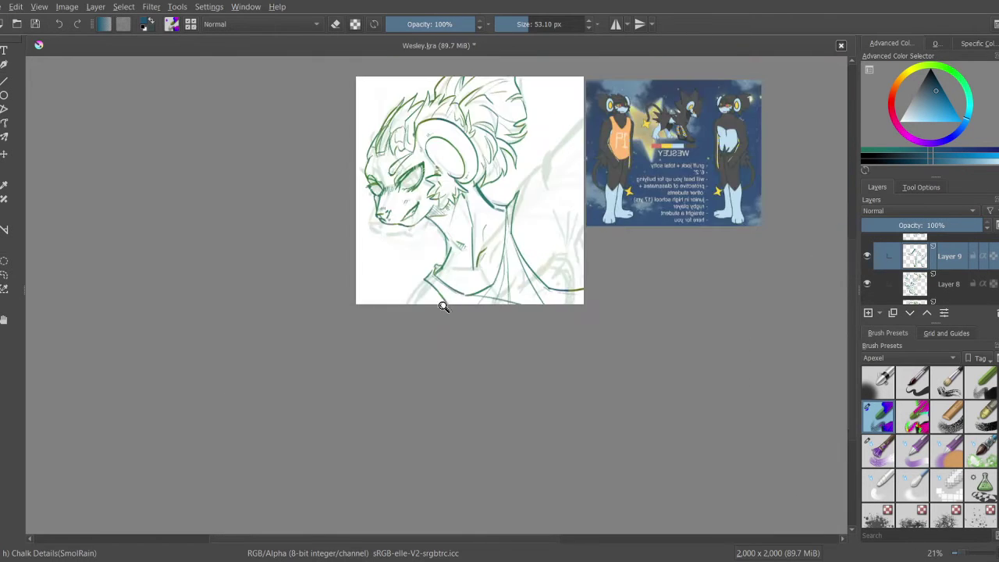
pyautogui.scroll(5, 442, 303)
pyautogui.press('[')
pyautogui.moveTo(419, 221); pyautogui.dragTo(422, 254)
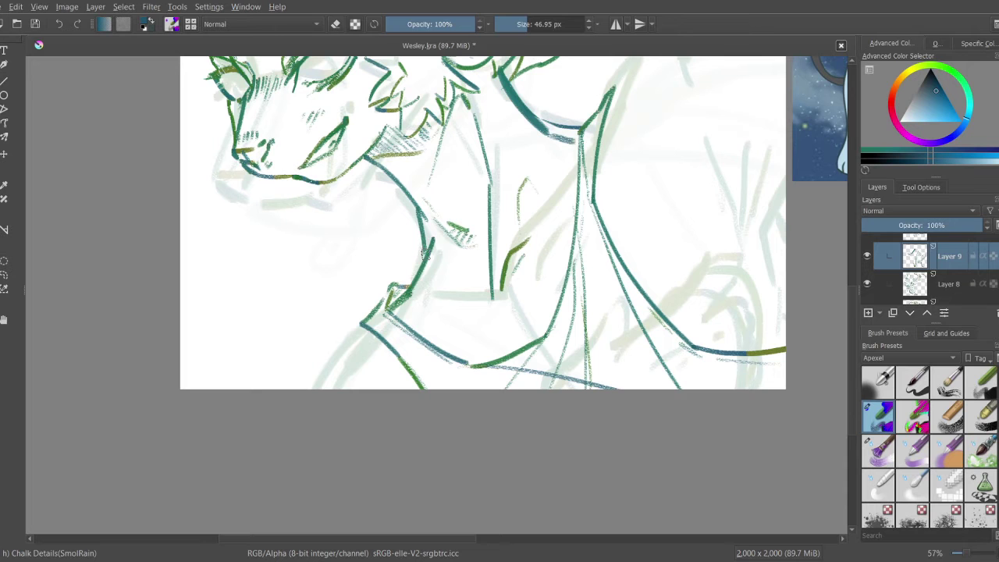
pyautogui.scroll(-4, 420, 259)
pyautogui.scroll(4, 426, 186)
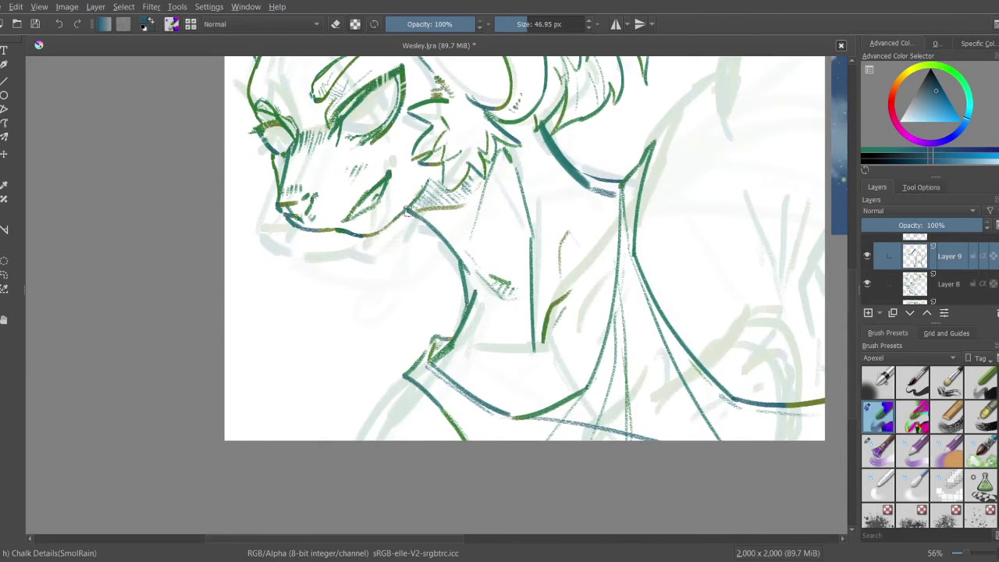
pyautogui.scroll(-4, 430, 221)
pyautogui.scroll(3, 434, 173)
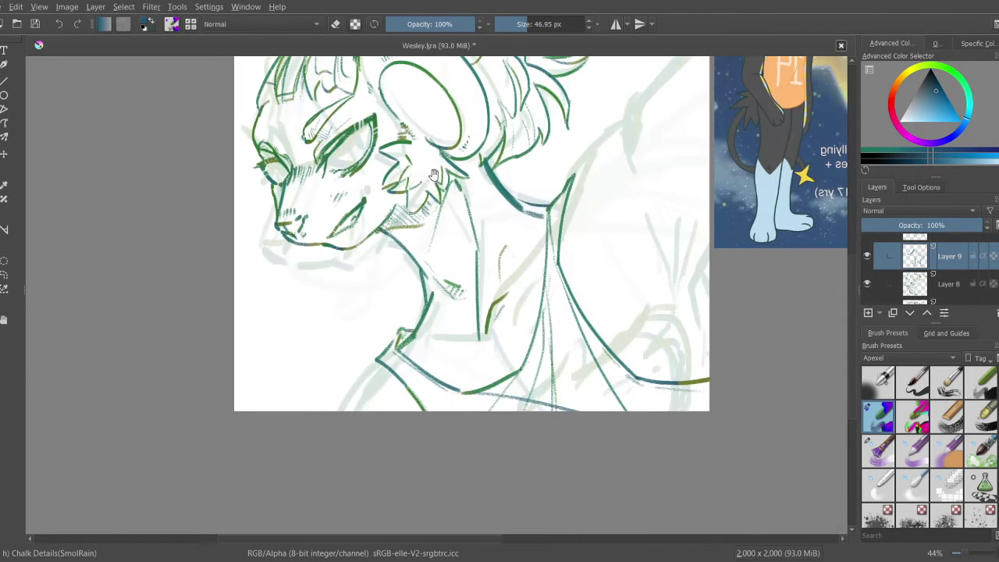
pyautogui.scroll(-3, 433, 290)
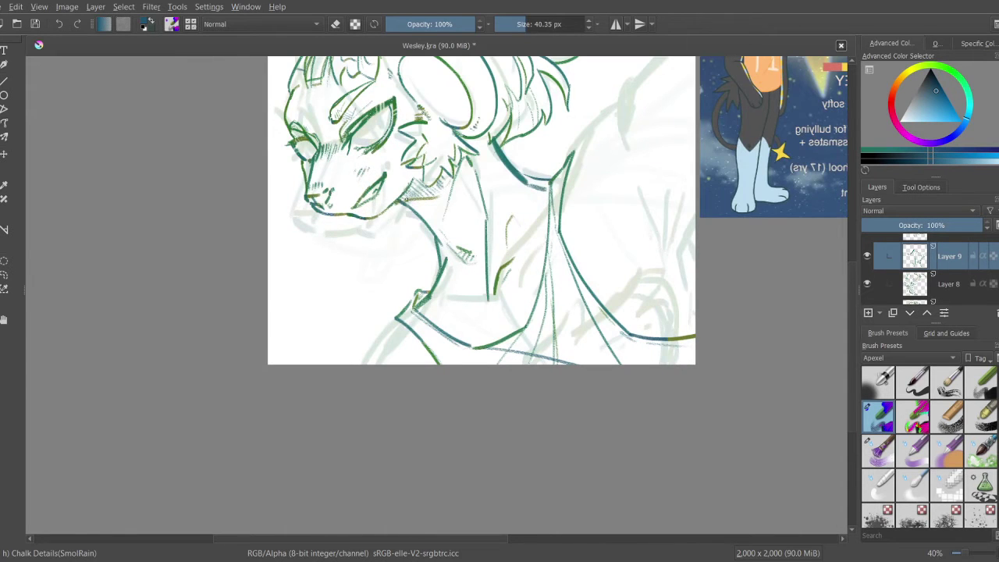
pyautogui.scroll(-4, 405, 198)
pyautogui.hotkey('ctrl', 's')
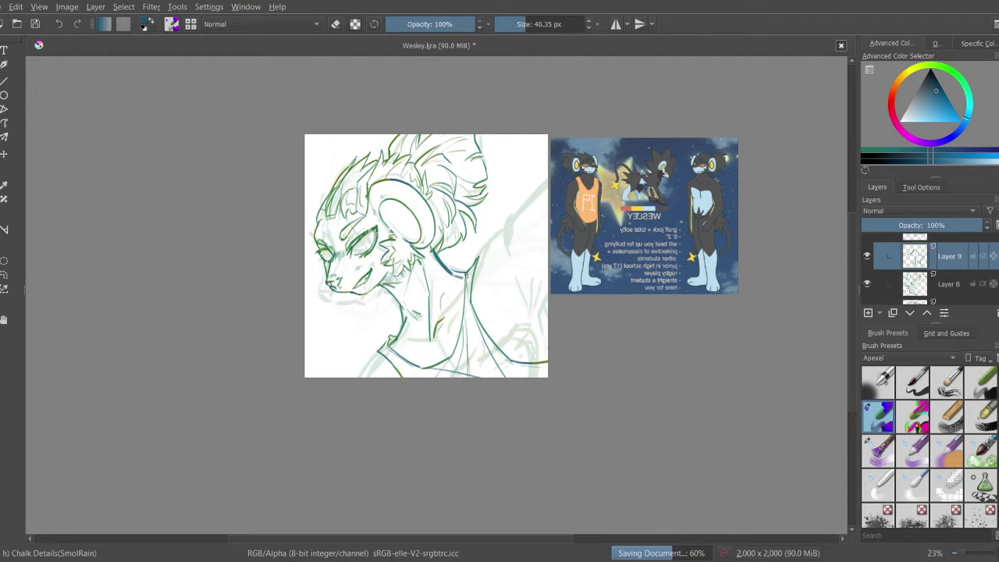
# Step: Switch to Layer 10, hide the interface panels, and draw the far shoulder line below the tank top's outer edge
pyautogui.press('Insert')
pyautogui.press('Insert')
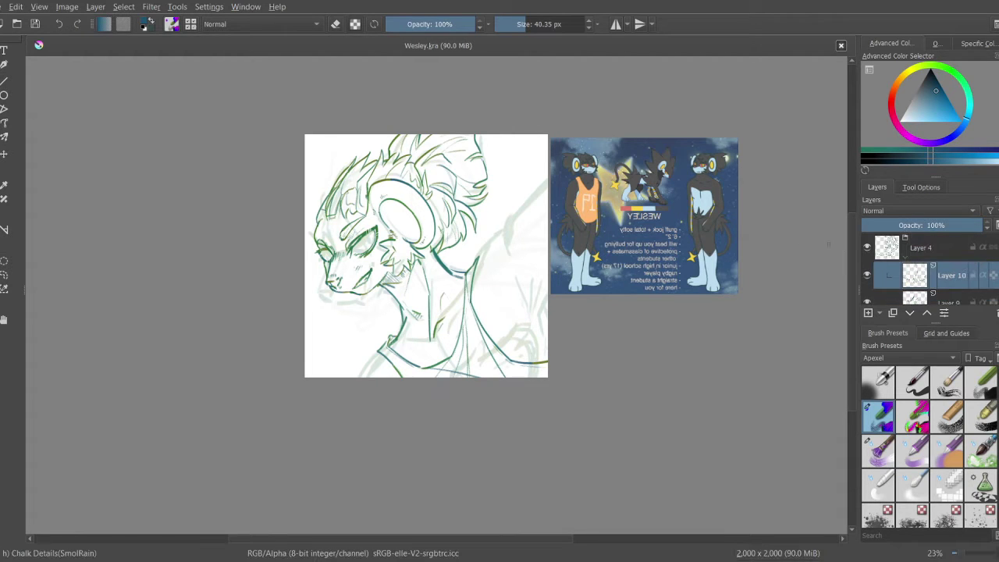
pyautogui.press('Tab')
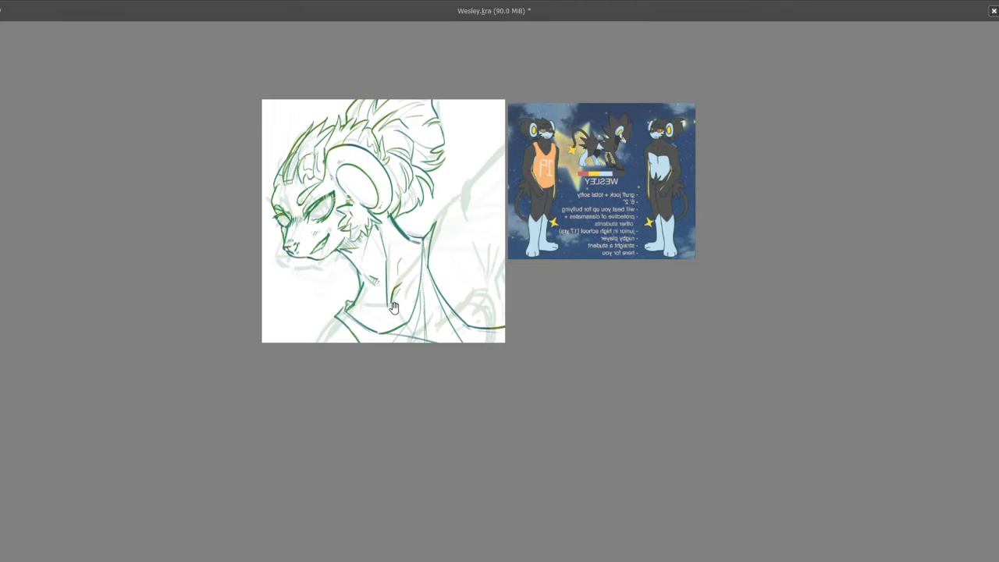
pyautogui.scroll(8, 321, 272)
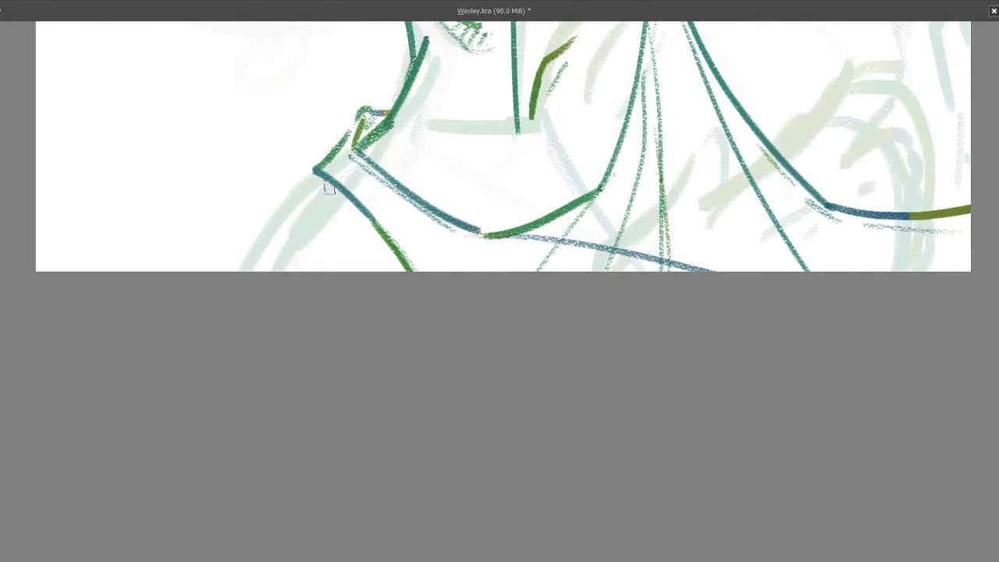
pyautogui.scroll(-10, 312, 297)
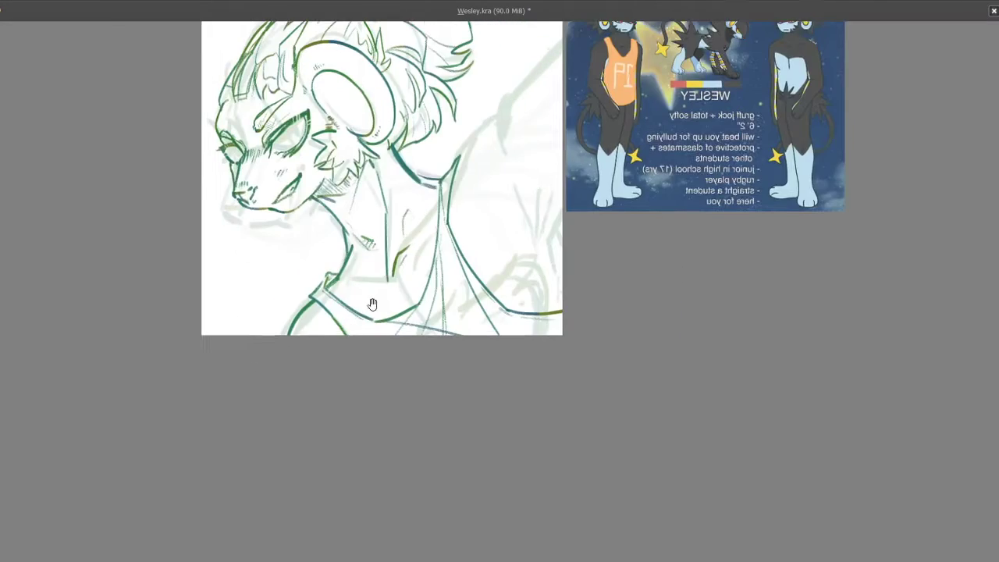
pyautogui.scroll(3, 455, 202)
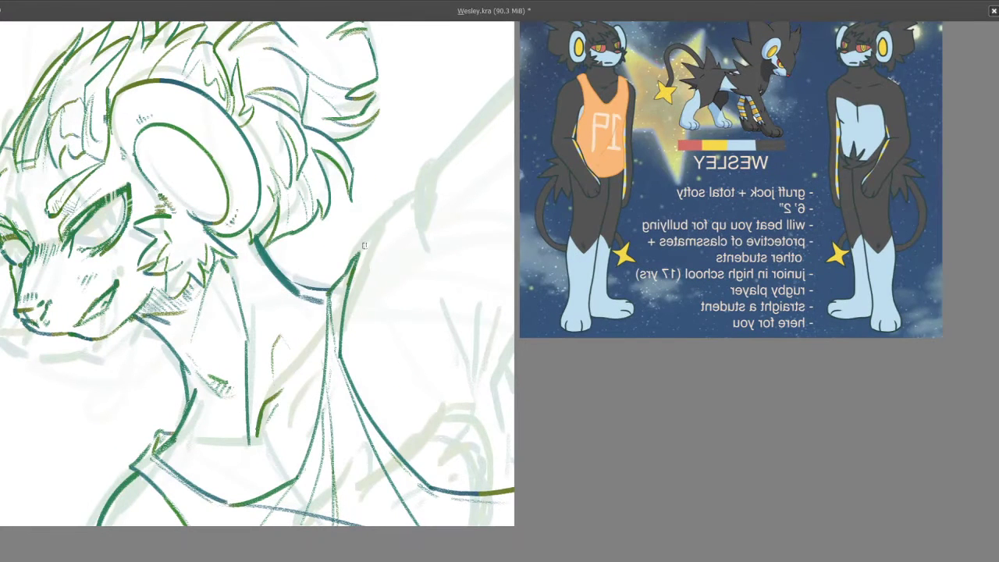
# Step: Draw the near shoulder contour rising from the strap, ending in a short downward crease where the arm begins
pyautogui.scroll(2, 382, 218)
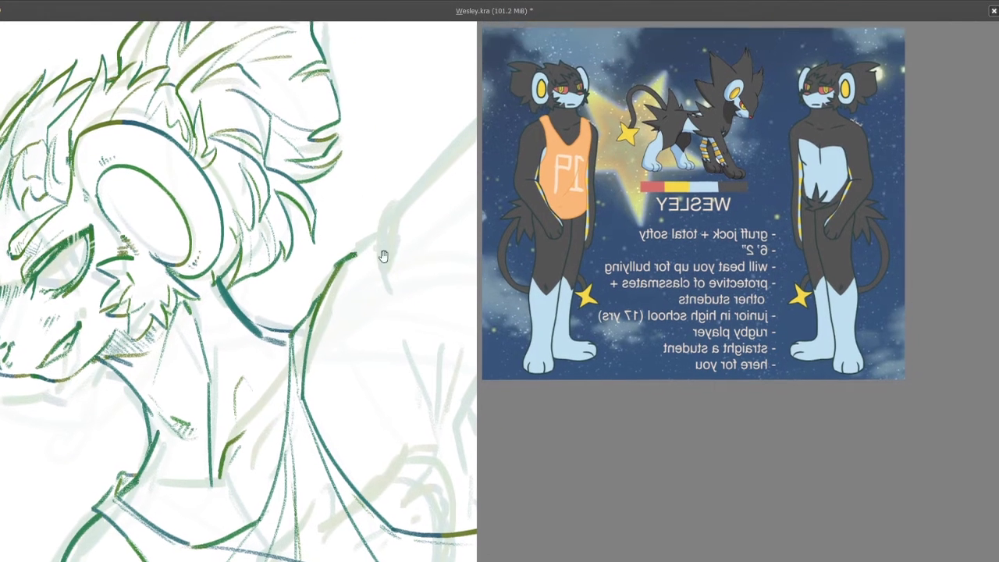
pyautogui.moveTo(332, 269); pyautogui.dragTo(352, 256)
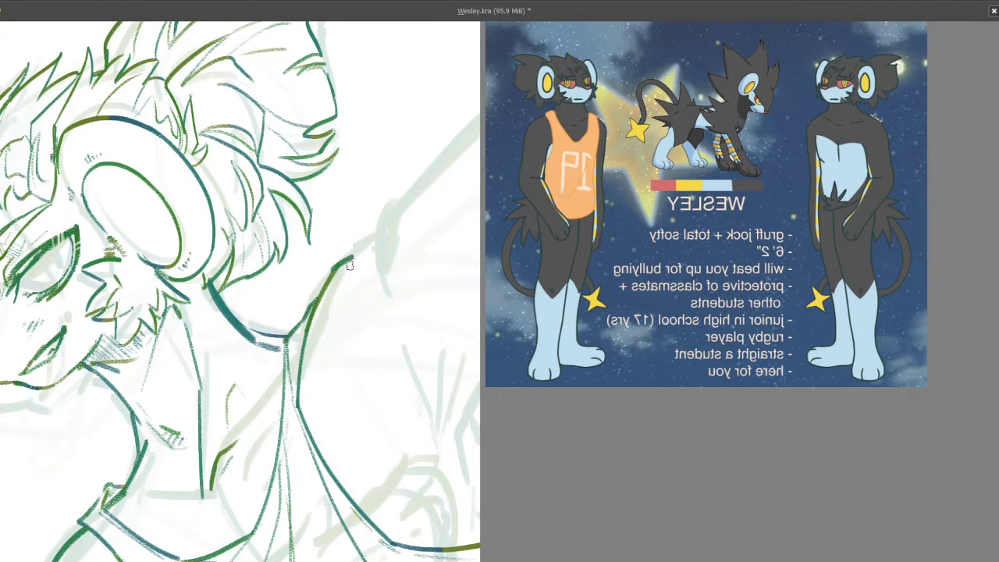
pyautogui.moveTo(356, 261)
pyautogui.mouseDown()
pyautogui.moveTo(318, 275)
pyautogui.moveTo(336, 313)
pyautogui.mouseUp()
pyautogui.moveTo(304, 275)
pyautogui.mouseDown()
pyautogui.moveTo(328, 263)
pyautogui.moveTo(314, 274)
pyautogui.moveTo(366, 201)
pyautogui.mouseUp()
pyautogui.hotkey('ctrl', 'z')
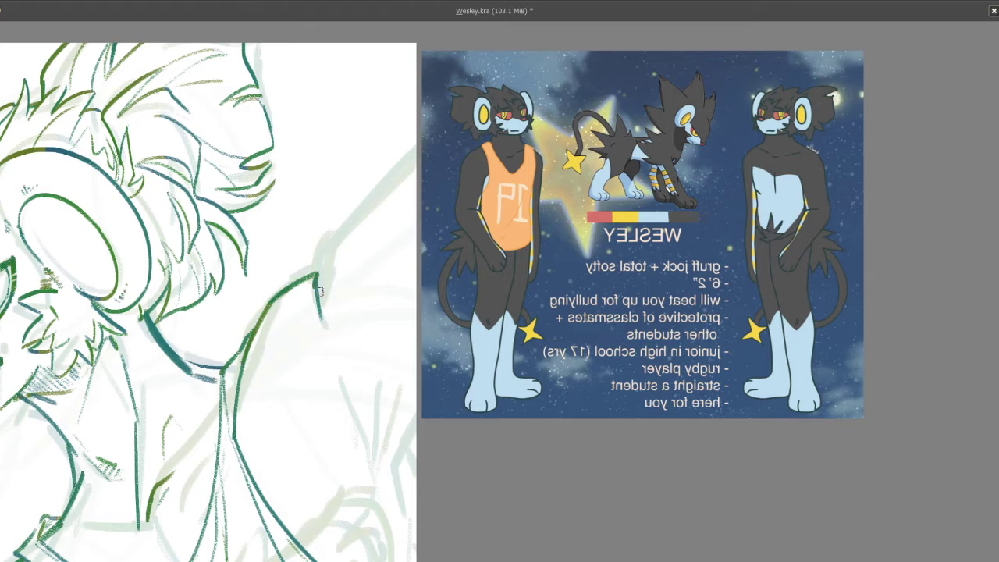
# Step: Outline the raised upper arm from the shoulder crease out to the canvas edge, redrawing the stroke once
pyautogui.moveTo(318, 301)
pyautogui.mouseDown()
pyautogui.moveTo(316, 270)
pyautogui.moveTo(345, 220)
pyautogui.moveTo(419, 150)
pyautogui.mouseUp()
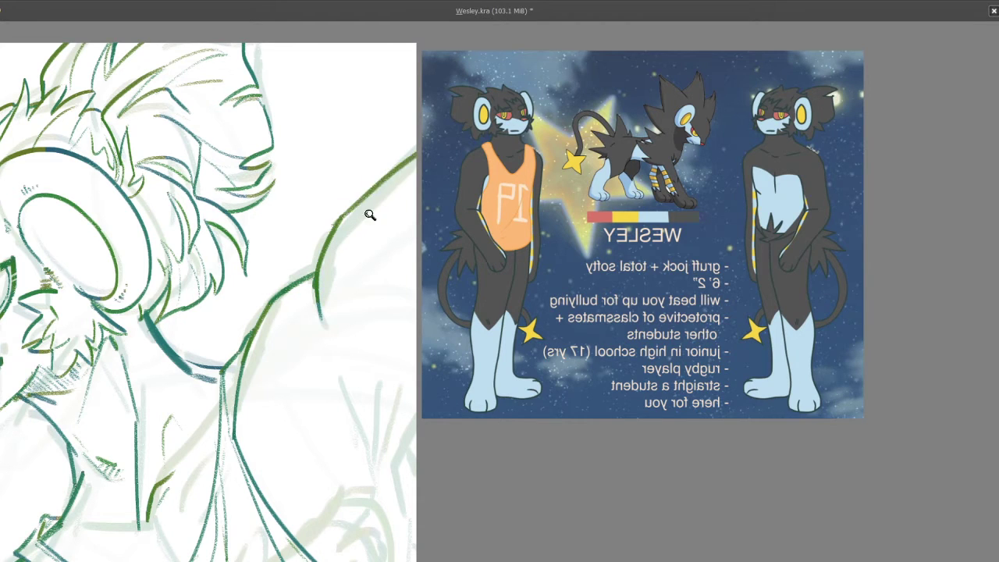
pyautogui.hotkey('ctrl', 'z')
pyautogui.moveTo(328, 232); pyautogui.dragTo(478, 100)
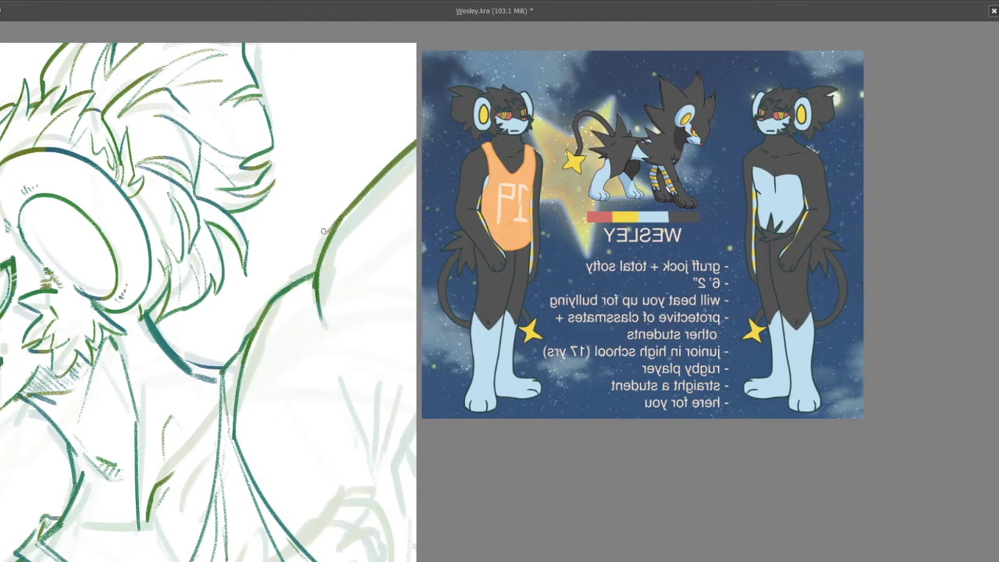
pyautogui.moveTo(312, 286); pyautogui.dragTo(359, 233)
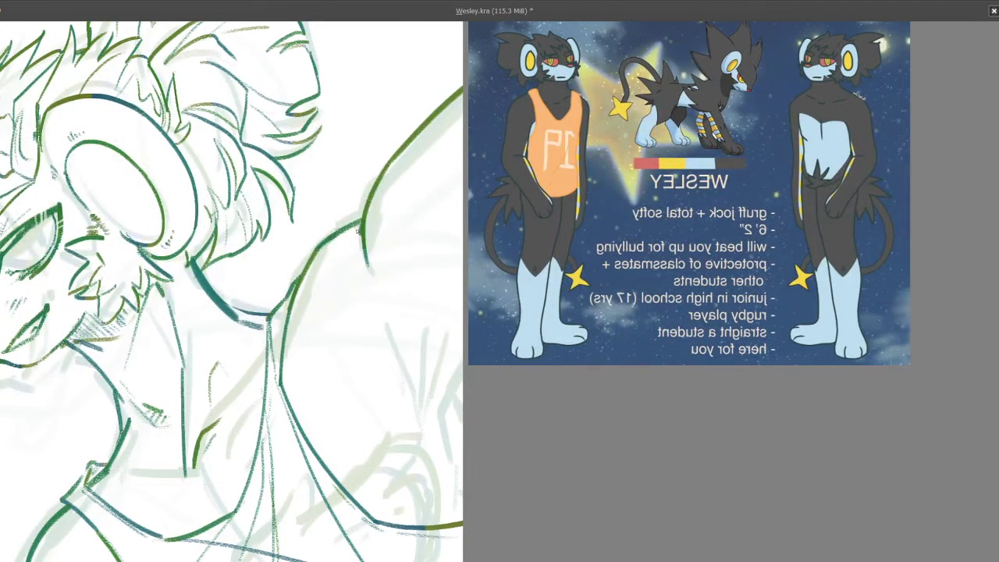
# Step: Draw the long crease running down the inside of the raised upper arm, below the shoulder contour
pyautogui.moveTo(372, 294); pyautogui.dragTo(370, 219)
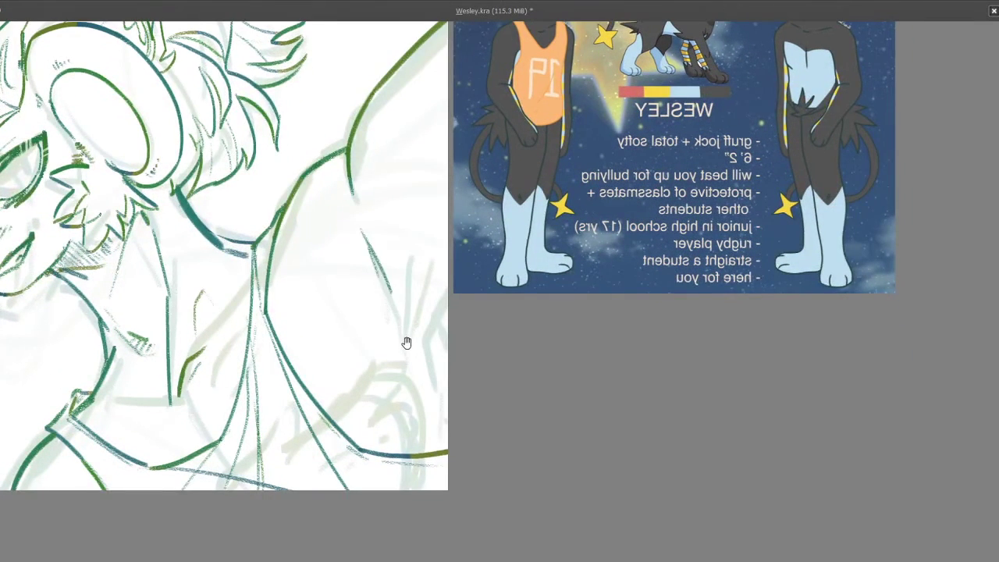
pyautogui.moveTo(405, 341); pyautogui.dragTo(360, 225)
pyautogui.hotkey('ctrl', 'z')
pyautogui.moveTo(327, 134); pyautogui.dragTo(378, 297)
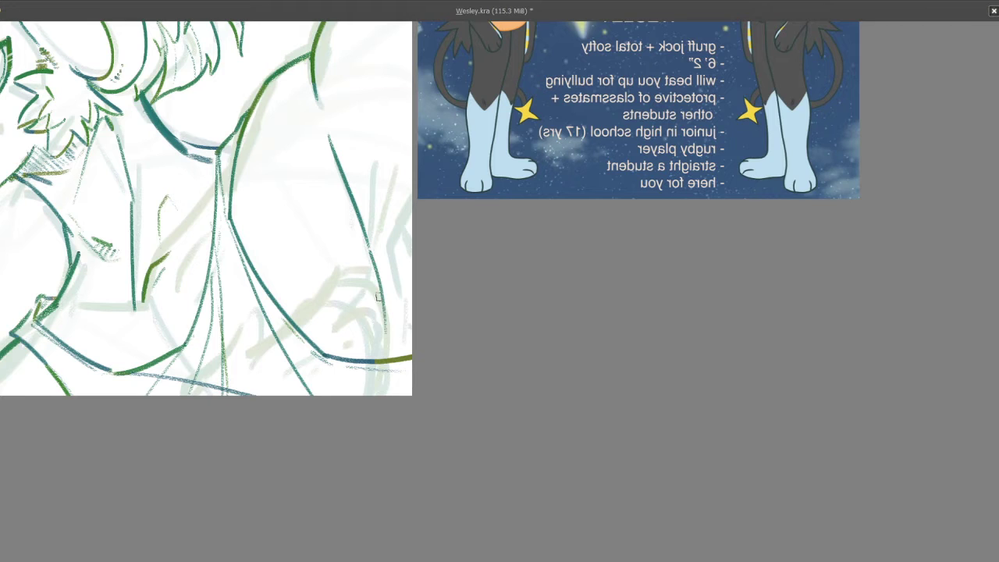
pyautogui.scroll(-2, 374, 234)
pyautogui.scroll(3, 383, 194)
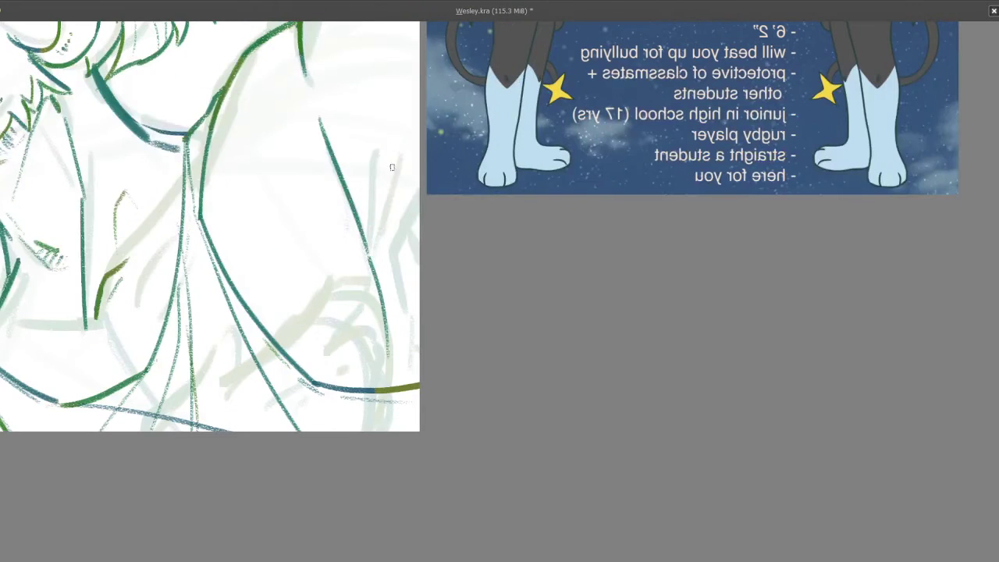
# Step: Add a second crease meeting the first in a V, plus short fold lines beside it near the canvas edge
pyautogui.moveTo(393, 153); pyautogui.dragTo(373, 266)
pyautogui.moveTo(425, 201)
pyautogui.mouseDown()
pyautogui.moveTo(403, 235)
pyautogui.moveTo(397, 296)
pyautogui.mouseUp()
pyautogui.scroll(-2, 412, 238)
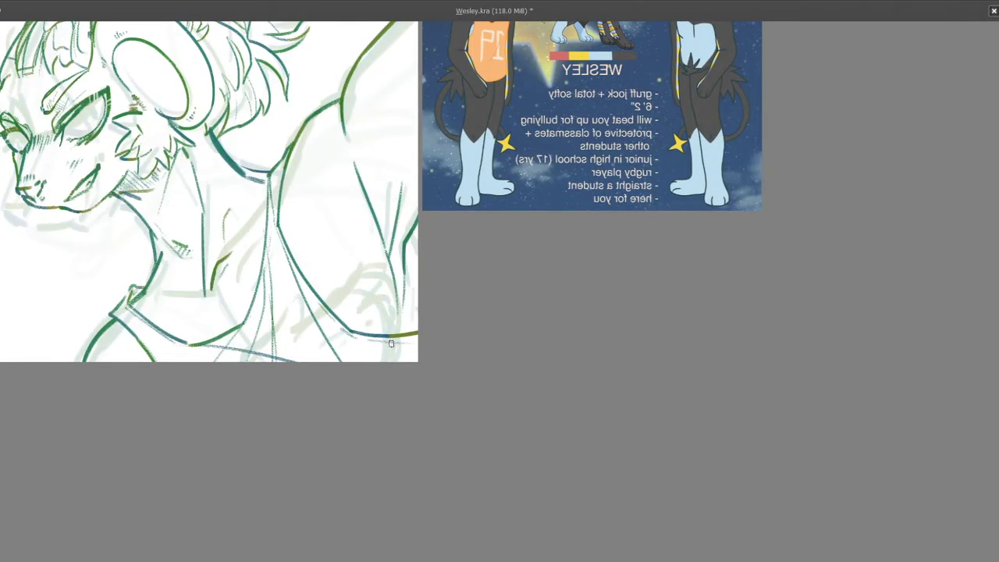
# Step: Check the arm and shoulder proportions in the mirrored view, and flip the canvas view back
pyautogui.press('m')
pyautogui.moveTo(597, 225); pyautogui.dragTo(392, 219)
pyautogui.scroll(1, 374, 268)
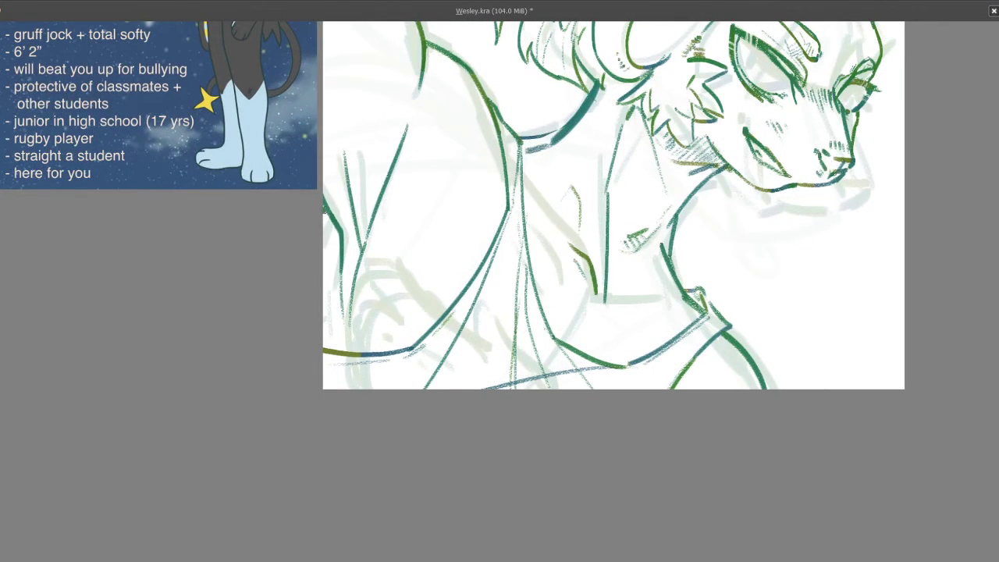
pyautogui.scroll(-4, 333, 194)
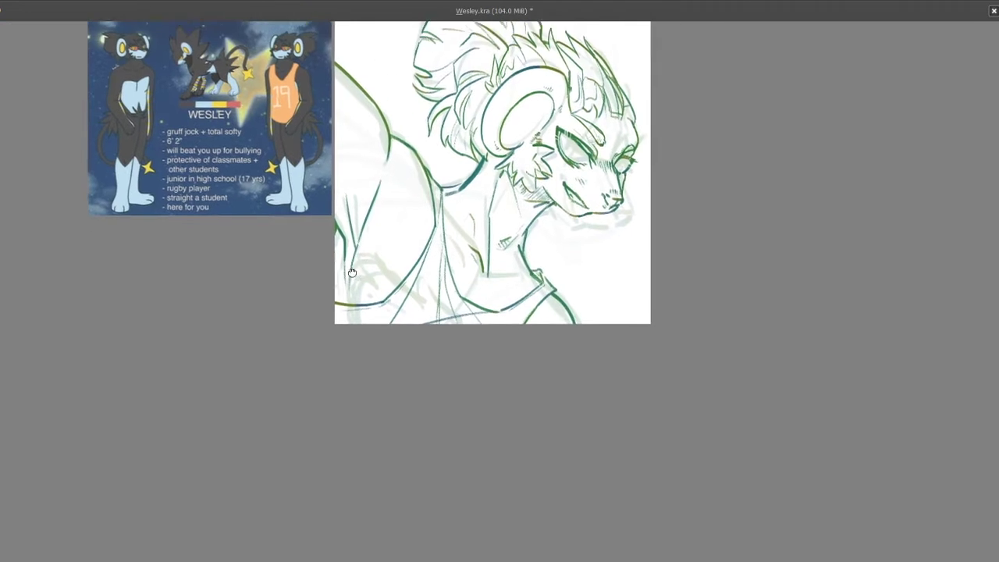
pyautogui.scroll(5, 333, 193)
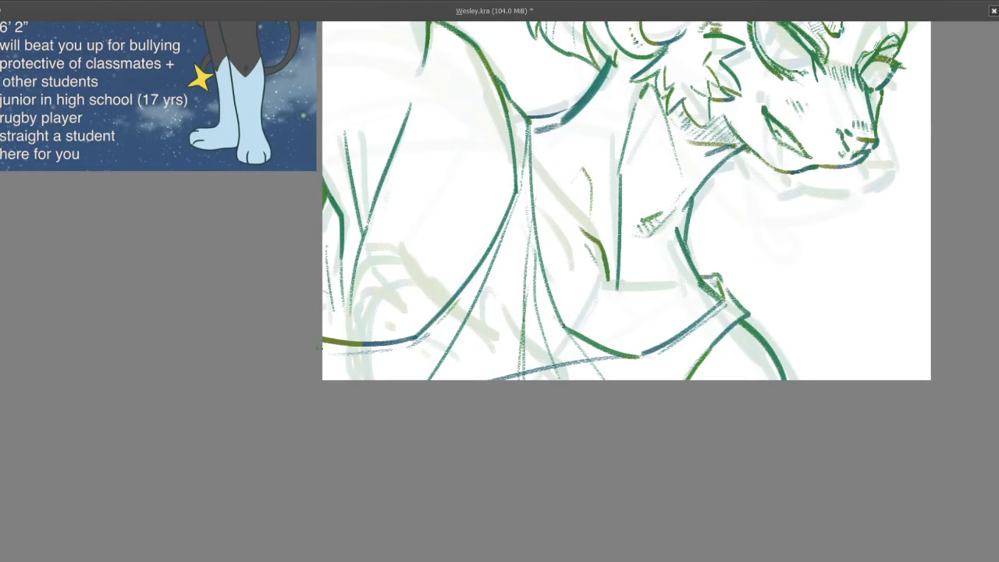
pyautogui.press('m')
pyautogui.scroll(-3, 355, 289)
pyautogui.scroll(2, 367, 297)
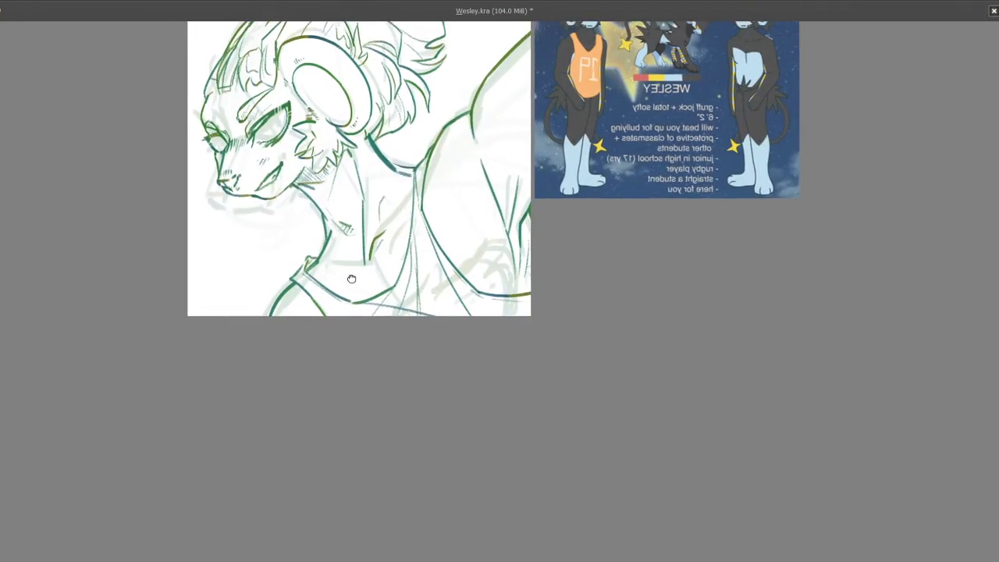
pyautogui.scroll(1, 373, 303)
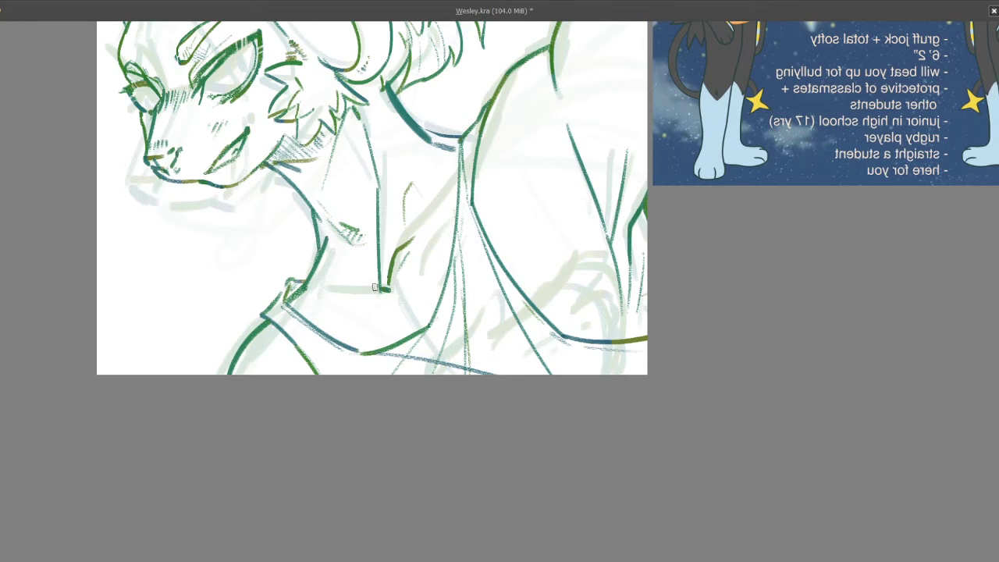
# Step: Draw a short collarbone line from the base of the vertical neck line and a small crease at the tank top's neckline
pyautogui.moveTo(376, 289); pyautogui.dragTo(341, 291)
pyautogui.moveTo(396, 308); pyautogui.dragTo(399, 361)
pyautogui.scroll(-3, 358, 308)
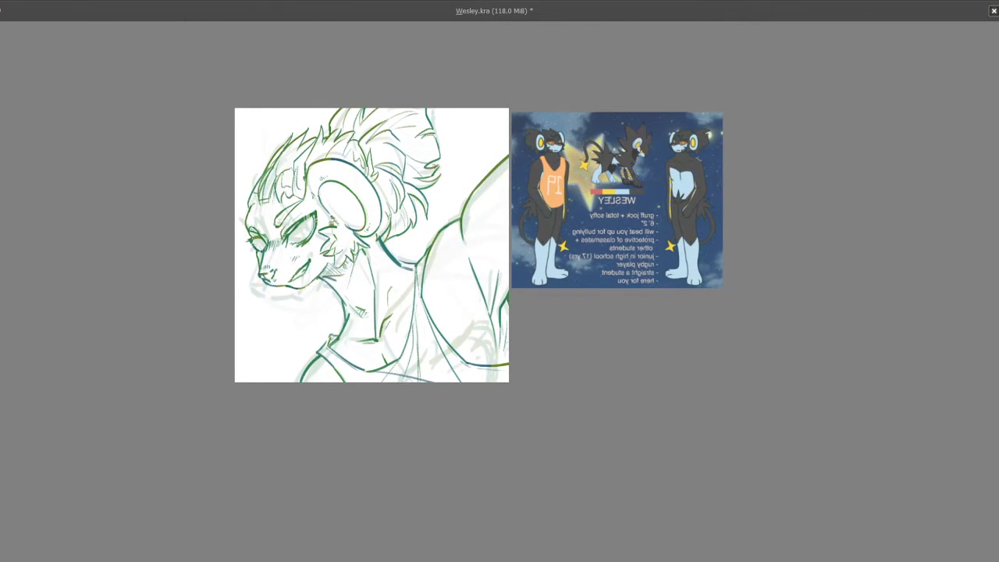
pyautogui.scroll(-2, 400, 236)
pyautogui.moveTo(382, 292); pyautogui.dragTo(394, 316)
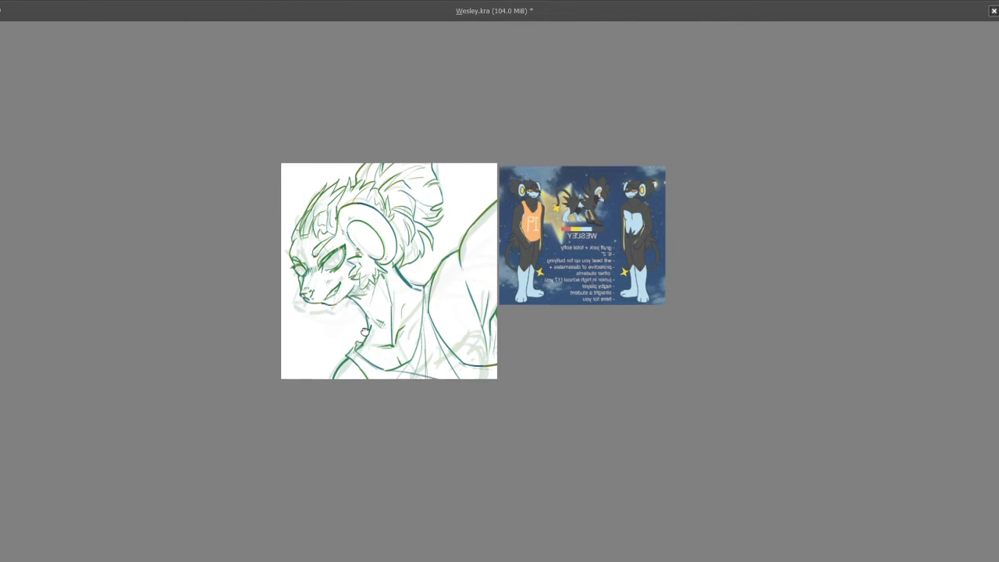
# Step: Redraw the far shoulder line from the strap down to the lower canvas edge as one thinner stroke
pyautogui.scroll(3, 389, 288)
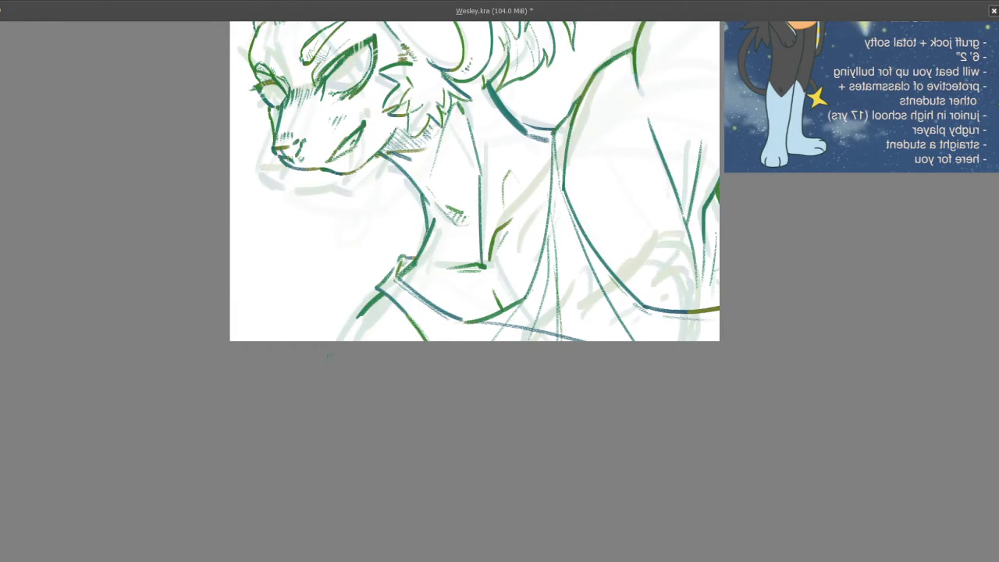
pyautogui.scroll(2, 347, 349)
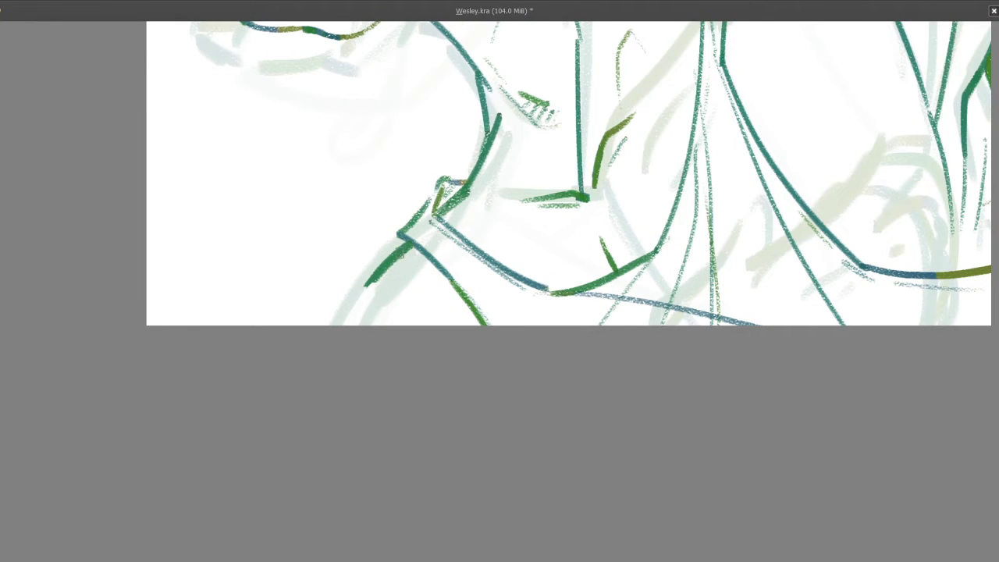
pyautogui.scroll(-1, 368, 321)
pyautogui.scroll(1, 367, 323)
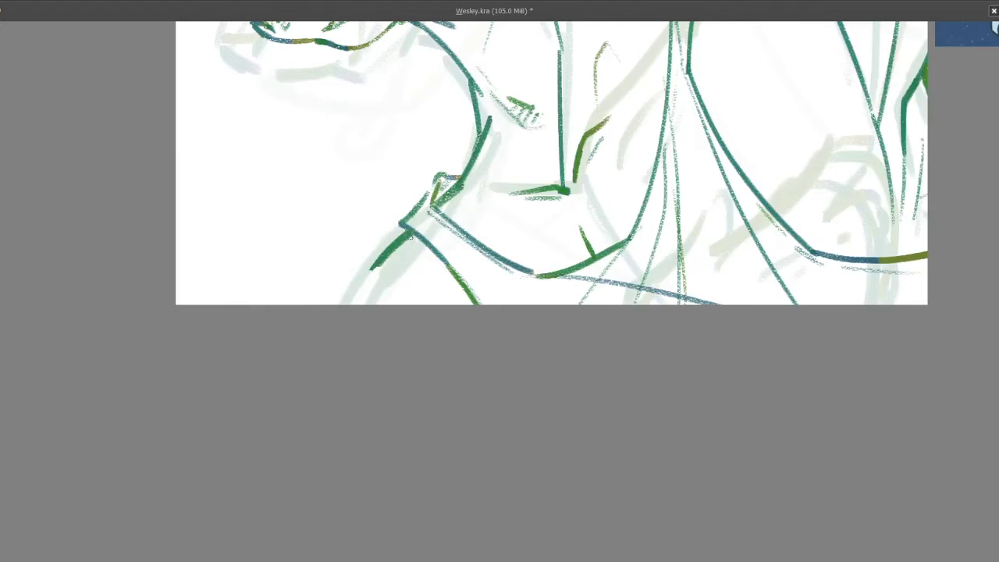
pyautogui.moveTo(377, 277)
pyautogui.mouseDown()
pyautogui.moveTo(413, 234)
pyautogui.moveTo(382, 246)
pyautogui.moveTo(402, 234)
pyautogui.mouseUp()
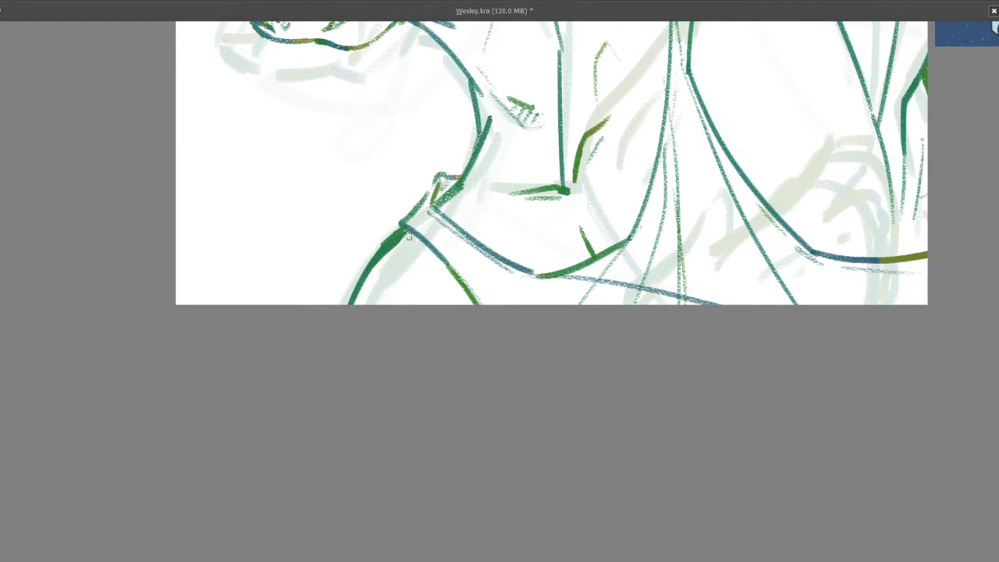
pyautogui.hotkey('ctrl', 'z')
pyautogui.scroll(-4, 397, 239)
pyautogui.moveTo(348, 362)
pyautogui.mouseDown()
pyautogui.moveTo(348, 329)
pyautogui.moveTo(355, 372)
pyautogui.moveTo(360, 287)
pyautogui.mouseUp()
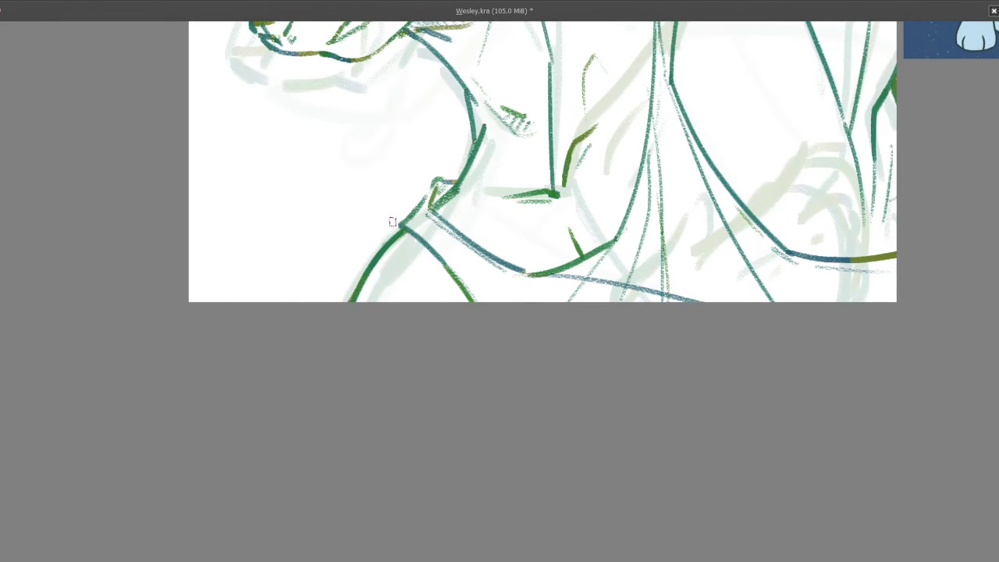
pyautogui.scroll(-3, 393, 221)
pyautogui.scroll(4, 376, 280)
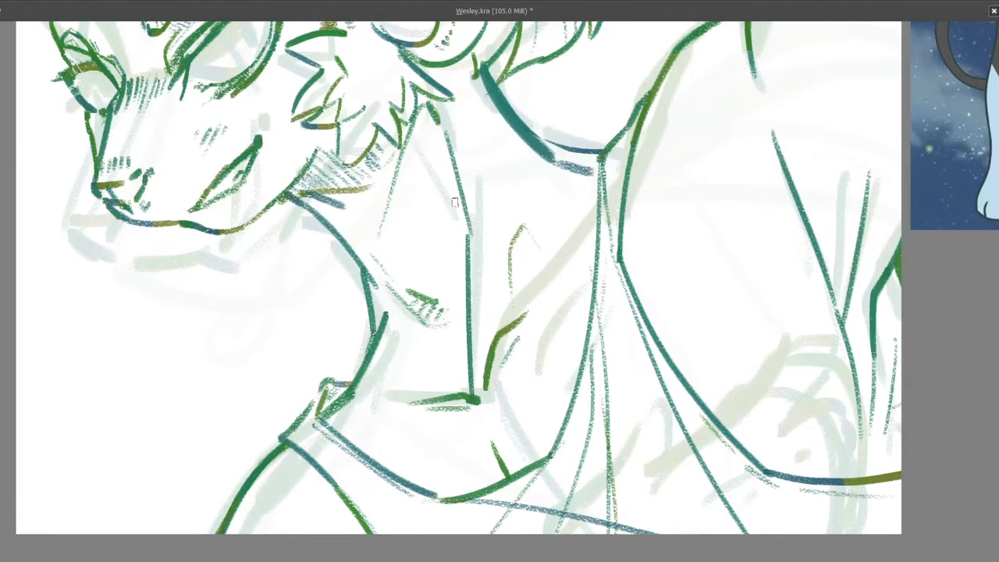
# Step: Restore the interface panels and hide the rough sketch on Layer 1, keeping the Layer 4 group visible
pyautogui.scroll(-5, 455, 203)
pyautogui.keyDown('ctrl'); pyautogui.click(442, 271); pyautogui.keyUp('ctrl')
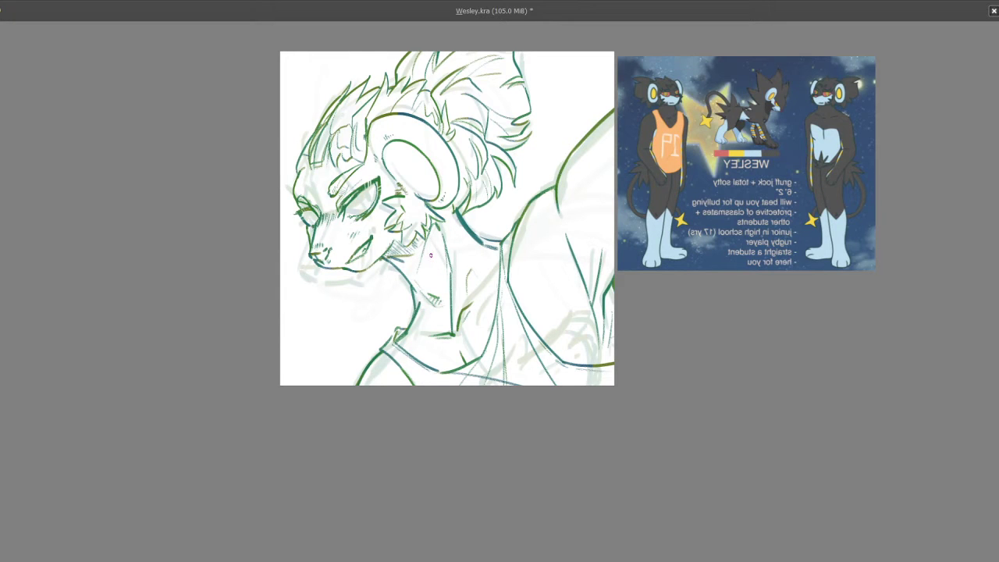
pyautogui.press('Tab')
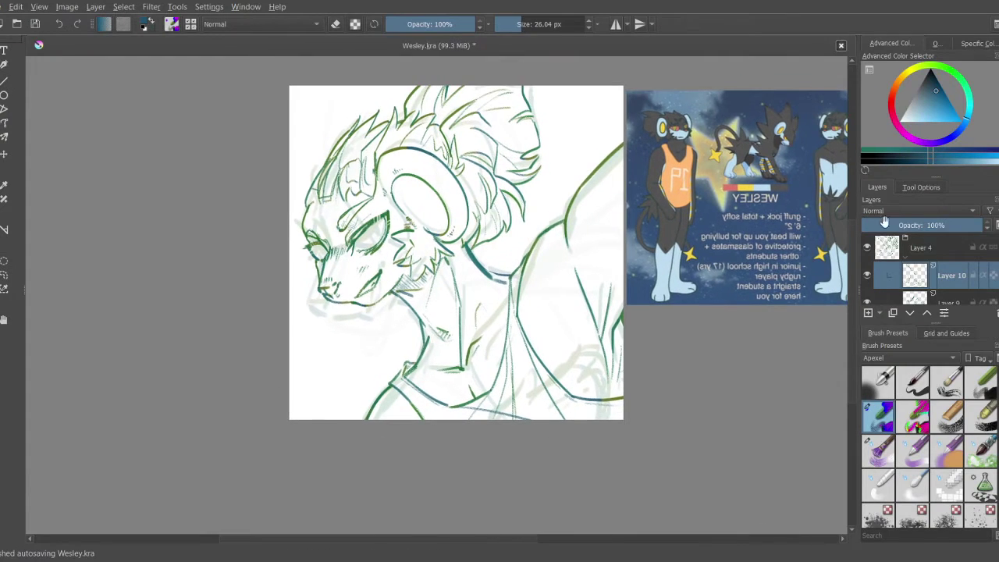
pyautogui.click(867, 248)
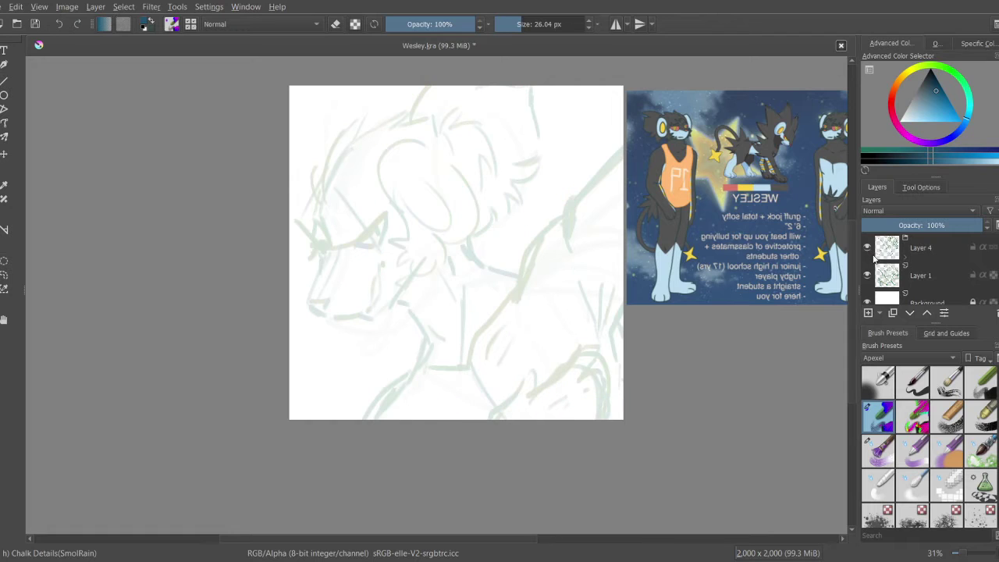
pyautogui.click(867, 248)
pyautogui.click(867, 274)
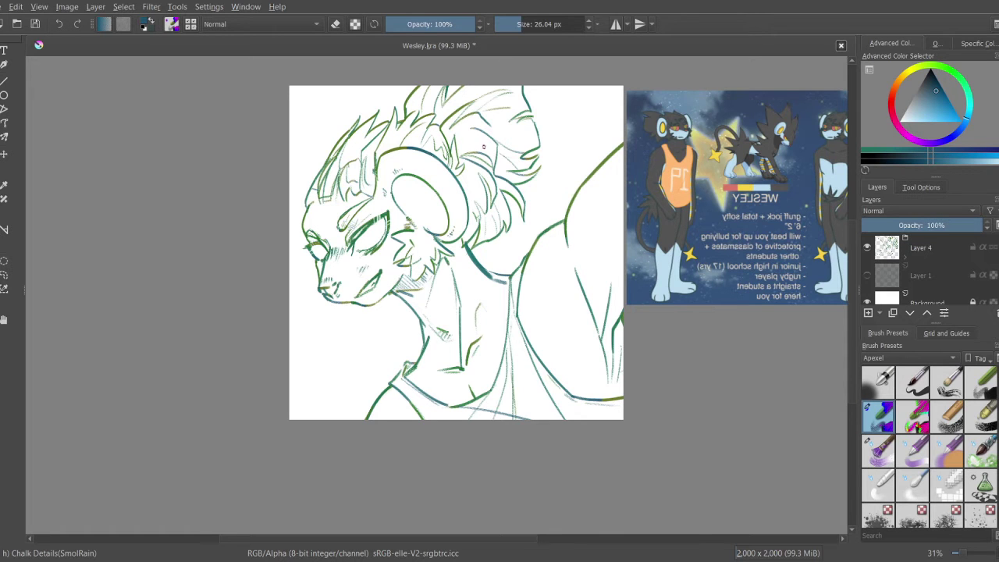
pyautogui.moveTo(394, 190); pyautogui.dragTo(426, 190)
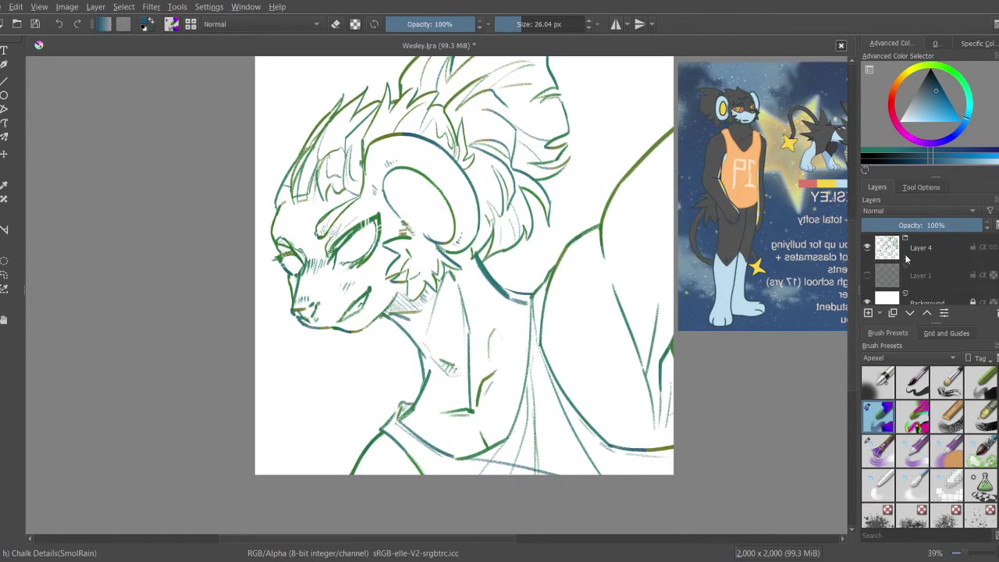
# Step: Add a new layer inside the Layer 4 group and put short hatch marks beside the ear's inner ring
pyautogui.click(925, 281)
pyautogui.click(868, 312)
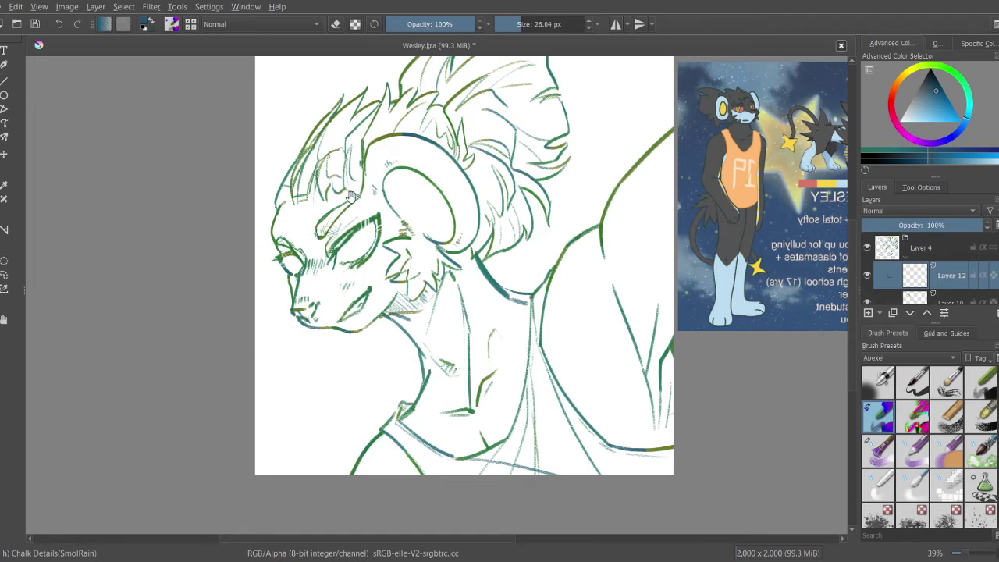
pyautogui.moveTo(351, 195); pyautogui.dragTo(396, 193)
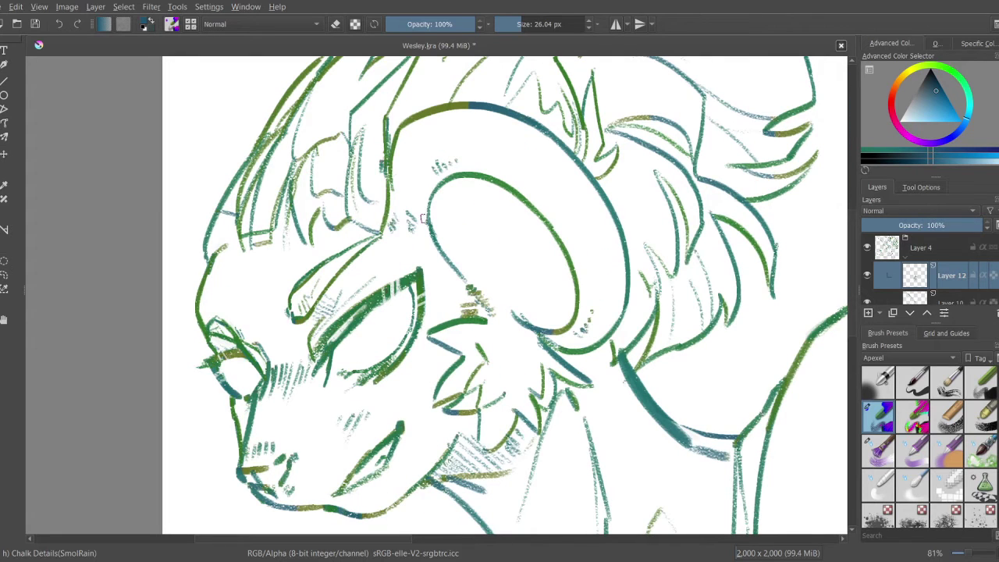
pyautogui.moveTo(394, 190); pyautogui.dragTo(395, 228)
# Step: Merge the Layer 4 group into a single layer
pyautogui.click(920, 253)
pyautogui.scroll(3, 913, 273)
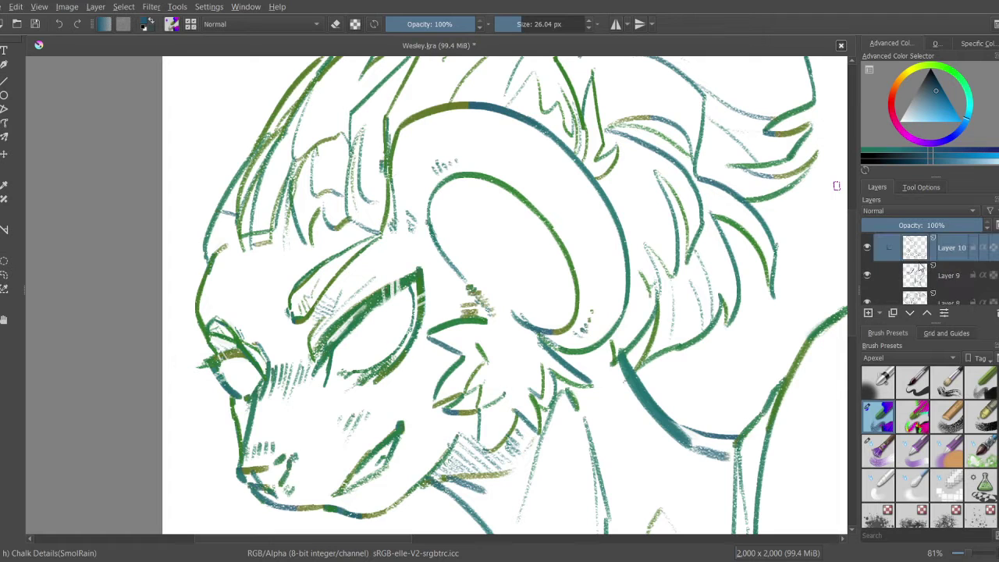
pyautogui.hotkey('ctrl', 'e')
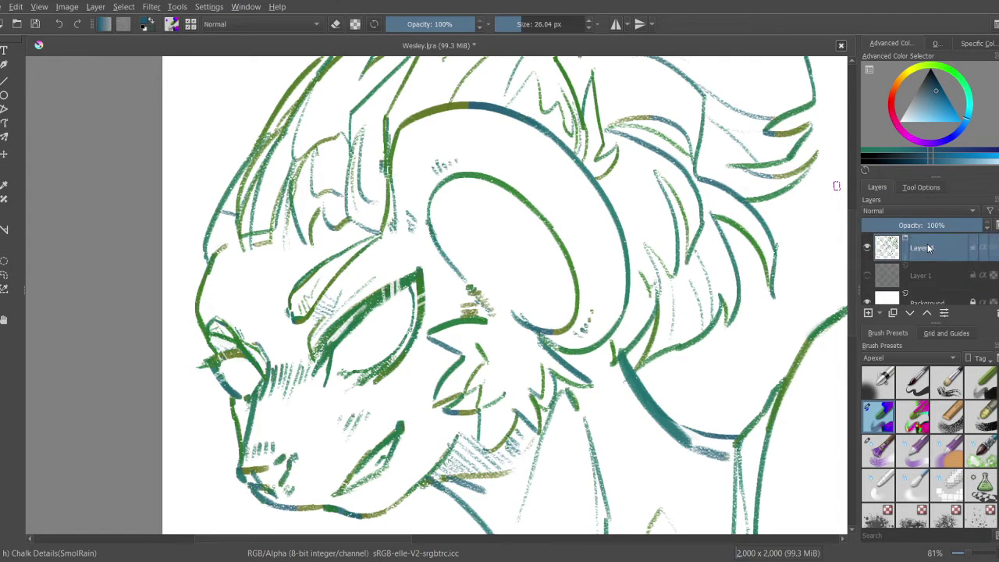
pyautogui.moveTo(835, 186)
pyautogui.mouseDown()
pyautogui.moveTo(400, 380)
pyautogui.moveTo(419, 396)
pyautogui.mouseUp()
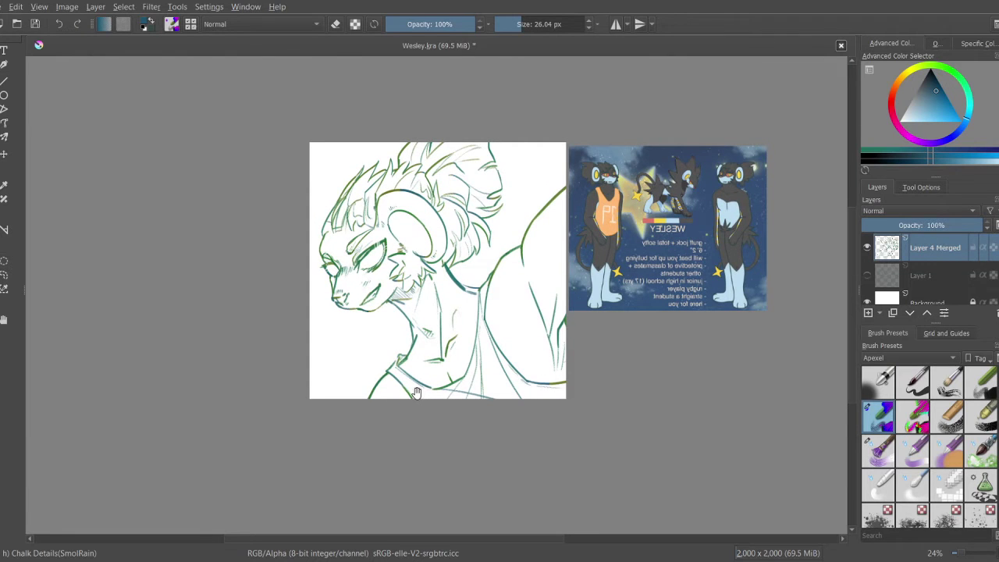
pyautogui.moveTo(414, 396); pyautogui.dragTo(441, 384)
# Step: Erase the far shoulder, strap, collarbone and front neckline lines with a 113.96 px eraser, and mirror the canvas view
pyautogui.scroll(3, 383, 366)
pyautogui.press('e')
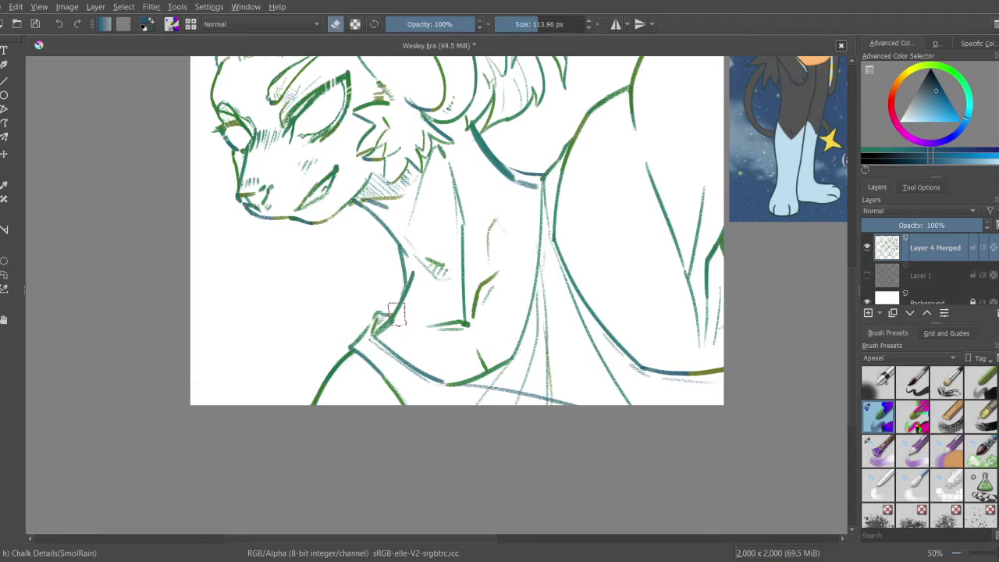
pyautogui.moveTo(397, 315)
pyautogui.mouseDown()
pyautogui.moveTo(347, 352)
pyautogui.moveTo(384, 333)
pyautogui.moveTo(362, 390)
pyautogui.moveTo(418, 356)
pyautogui.moveTo(394, 409)
pyautogui.moveTo(441, 379)
pyautogui.moveTo(318, 403)
pyautogui.moveTo(324, 372)
pyautogui.moveTo(311, 393)
pyautogui.moveTo(378, 338)
pyautogui.moveTo(380, 309)
pyautogui.moveTo(397, 313)
pyautogui.moveTo(411, 347)
pyautogui.moveTo(466, 330)
pyautogui.mouseUp()
pyautogui.press('e')
pyautogui.scroll(-3, 378, 371)
pyautogui.press('m')
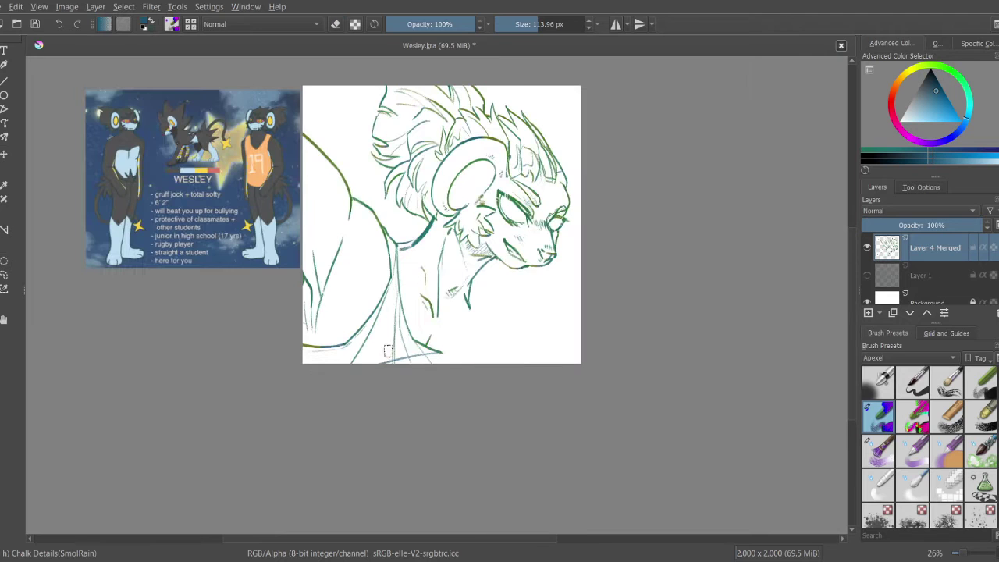
# Step: Trim the lower end of the front neck line with a smaller eraser and reduce the brush to 38.68 px
pyautogui.scroll(3, 490, 321)
pyautogui.press('[')
pyautogui.press('[')
pyautogui.press('[')
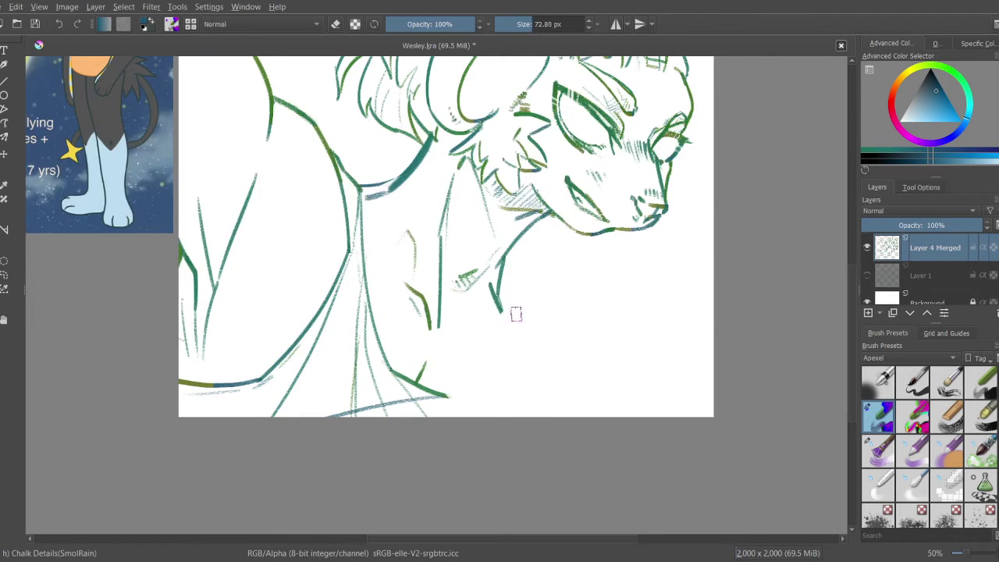
pyautogui.press('e')
pyautogui.moveTo(499, 310)
pyautogui.mouseDown()
pyautogui.moveTo(491, 319)
pyautogui.moveTo(498, 298)
pyautogui.mouseUp()
pyautogui.press('e')
pyautogui.press('[')
pyautogui.press('e')
pyautogui.press('e')
pyautogui.press('[')
pyautogui.press('[')
pyautogui.press('[')
pyautogui.press('[')
# Step: Redraw the front neck line so it flows from the throat into the far shoulder, erasing and retrying strokes
pyautogui.moveTo(501, 262); pyautogui.dragTo(487, 301)
pyautogui.press('e')
pyautogui.moveTo(505, 266); pyautogui.dragTo(493, 294)
pyautogui.press('e')
pyautogui.moveTo(490, 303); pyautogui.dragTo(495, 326)
pyautogui.moveTo(502, 263)
pyautogui.mouseDown()
pyautogui.moveTo(486, 309)
pyautogui.moveTo(516, 337)
pyautogui.moveTo(502, 289)
pyautogui.moveTo(526, 368)
pyautogui.moveTo(500, 394)
pyautogui.moveTo(505, 290)
pyautogui.moveTo(512, 355)
pyautogui.moveTo(531, 326)
pyautogui.moveTo(445, 314)
pyautogui.moveTo(516, 244)
pyautogui.moveTo(462, 317)
pyautogui.moveTo(457, 301)
pyautogui.mouseUp()
pyautogui.press('e')
pyautogui.press('e')
pyautogui.hotkey('ctrl', 'z')
pyautogui.moveTo(515, 279); pyautogui.dragTo(497, 294)
pyautogui.hotkey('ctrl', 'z')
# Step: Redraw the tank top's front neckline as a curve up to the far shoulder, and add a short collarbone stroke
pyautogui.moveTo(532, 266); pyautogui.dragTo(461, 320)
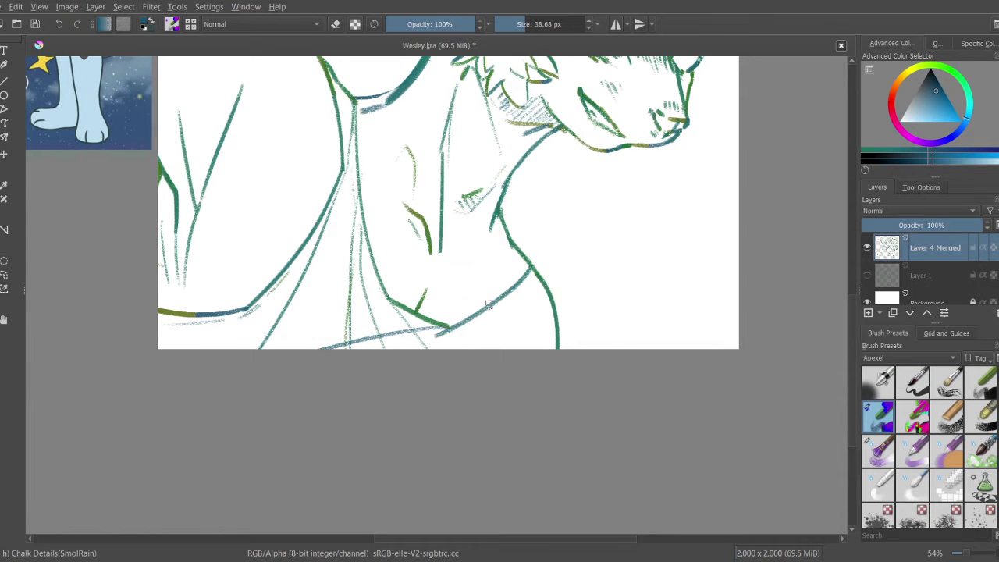
pyautogui.hotkey('ctrl', 'z')
pyautogui.moveTo(540, 268); pyautogui.dragTo(461, 316)
pyautogui.hotkey('ctrl', 'z')
pyautogui.moveTo(540, 272); pyautogui.dragTo(429, 330)
pyautogui.moveTo(472, 288)
pyautogui.mouseDown()
pyautogui.moveTo(451, 288)
pyautogui.moveTo(536, 305)
pyautogui.mouseUp()
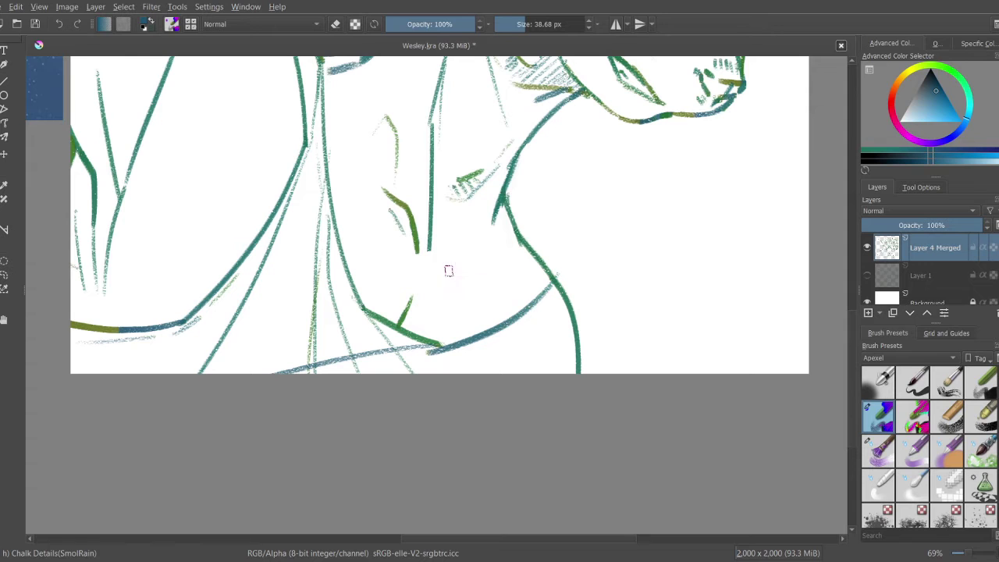
pyautogui.moveTo(449, 275)
pyautogui.mouseDown()
pyautogui.moveTo(565, 320)
pyautogui.moveTo(493, 304)
pyautogui.mouseUp()
# Step: Erase the lower far shoulder line and redraw it as a rounded curve to the canvas edge, mirroring the canvas view
pyautogui.press('e')
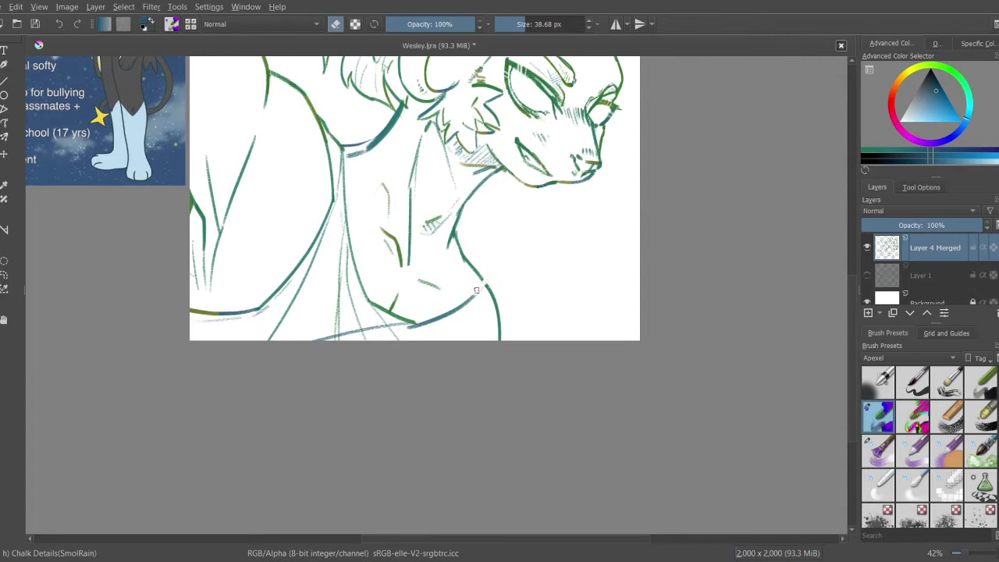
pyautogui.press('e')
pyautogui.press('-')
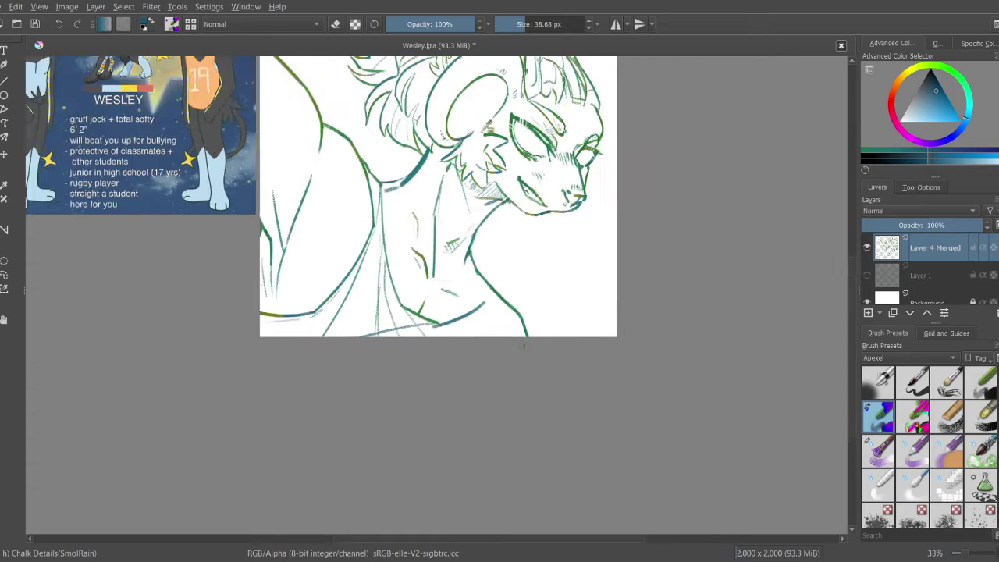
pyautogui.press('m')
pyautogui.moveTo(527, 317); pyautogui.dragTo(419, 319)
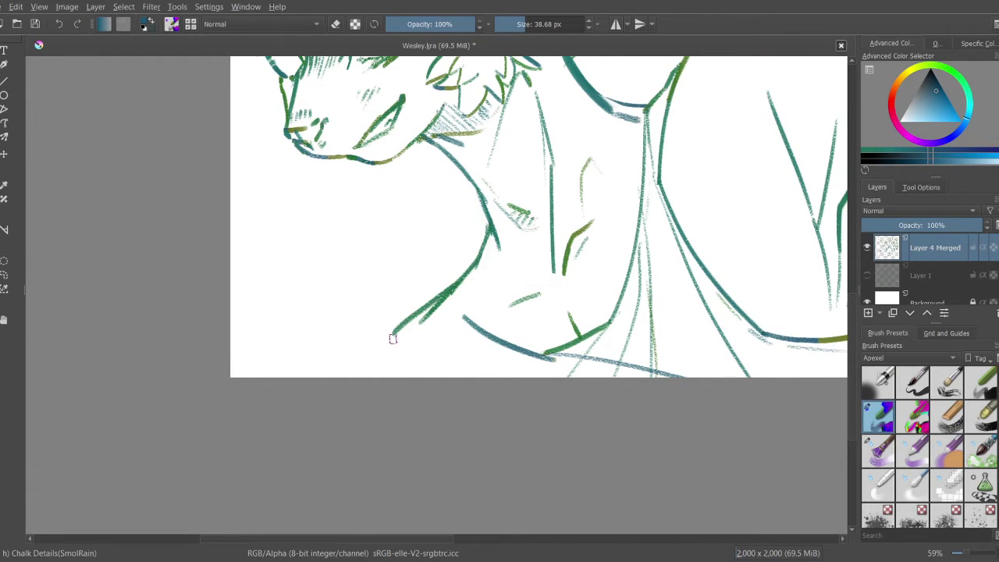
pyautogui.moveTo(395, 373)
pyautogui.mouseDown()
pyautogui.moveTo(419, 389)
pyautogui.moveTo(400, 332)
pyautogui.moveTo(448, 398)
pyautogui.moveTo(400, 392)
pyautogui.moveTo(427, 350)
pyautogui.mouseUp()
# Step: Clean up and redraw the line where the front of the neck flows into the far shoulder, using eraser and brush
pyautogui.press('e')
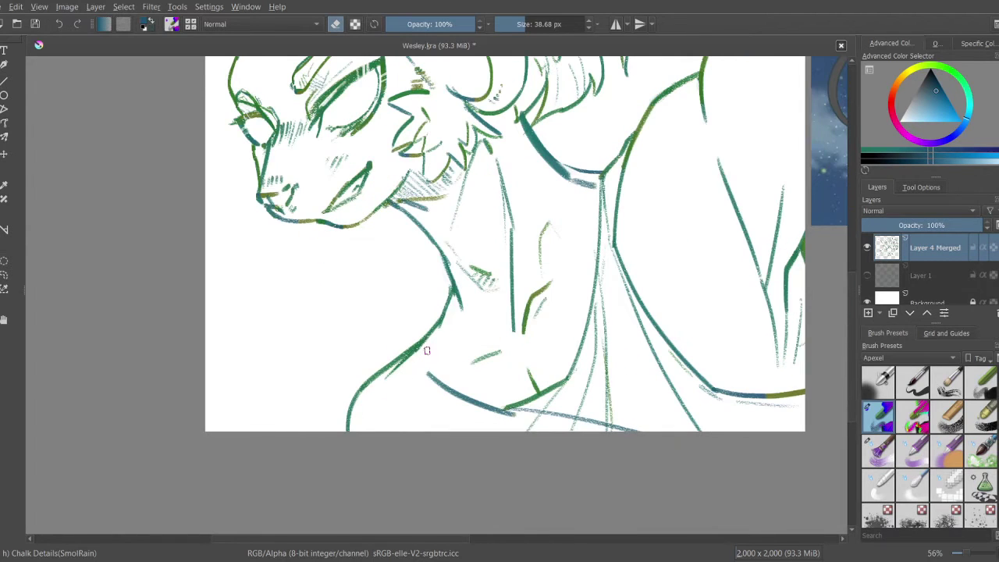
pyautogui.moveTo(382, 390)
pyautogui.mouseDown()
pyautogui.moveTo(406, 350)
pyautogui.moveTo(389, 377)
pyautogui.moveTo(378, 376)
pyautogui.moveTo(447, 301)
pyautogui.mouseUp()
pyautogui.press('e')
pyautogui.scroll(-1, 428, 356)
pyautogui.press('e')
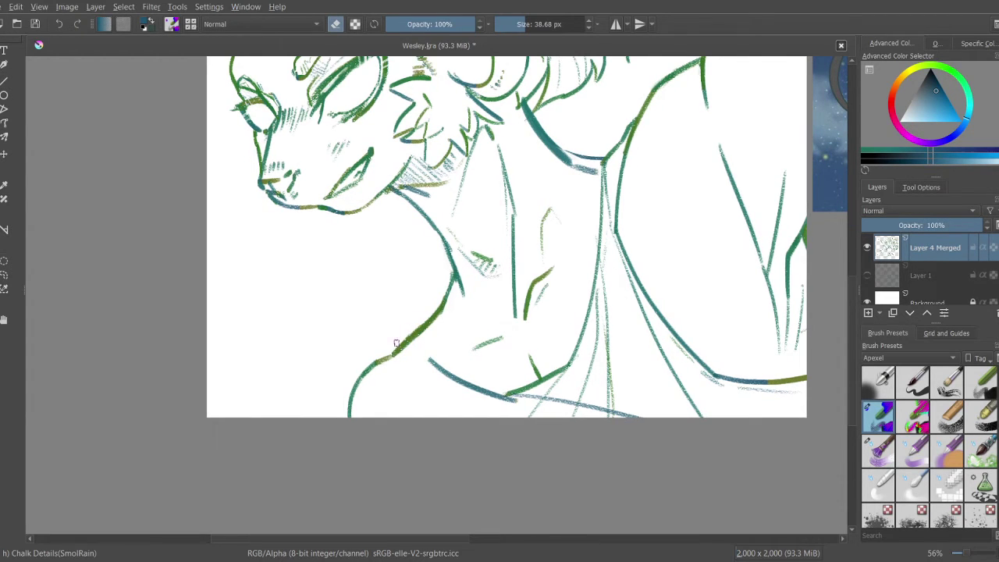
pyautogui.press('e')
# Step: Extend the tank top's neckline up over the far shoulder and draw the strap's outer edge down to the canvas edge
pyautogui.moveTo(424, 351)
pyautogui.mouseDown()
pyautogui.moveTo(427, 321)
pyautogui.moveTo(389, 350)
pyautogui.moveTo(395, 364)
pyautogui.moveTo(393, 349)
pyautogui.moveTo(460, 444)
pyautogui.mouseUp()
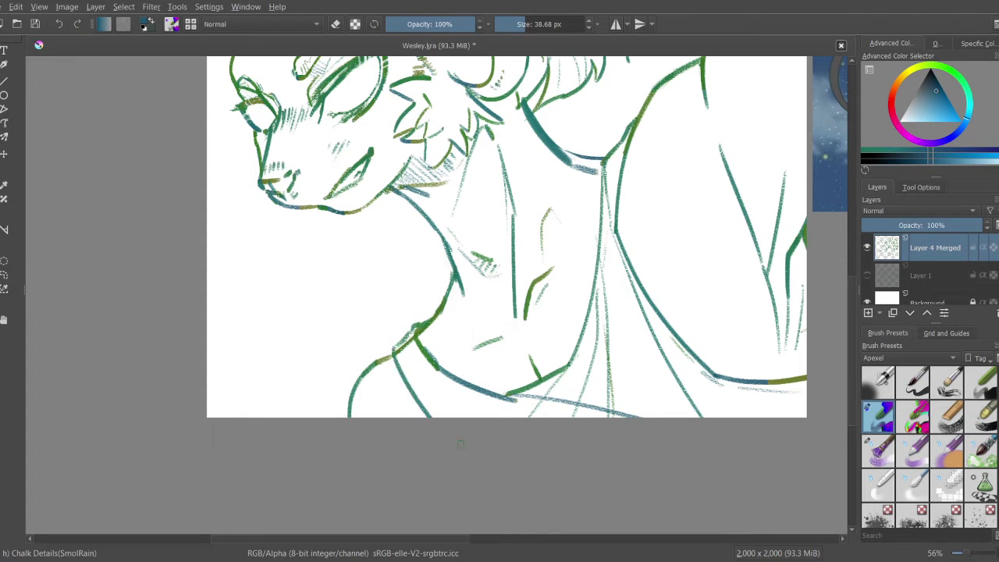
pyautogui.press('e')
pyautogui.press('e')
pyautogui.press('e')
pyautogui.press('e')
pyautogui.moveTo(397, 350)
pyautogui.mouseDown()
pyautogui.moveTo(409, 380)
pyautogui.moveTo(458, 429)
pyautogui.mouseUp()
pyautogui.scroll(-3, 458, 428)
pyautogui.scroll(1, 444, 397)
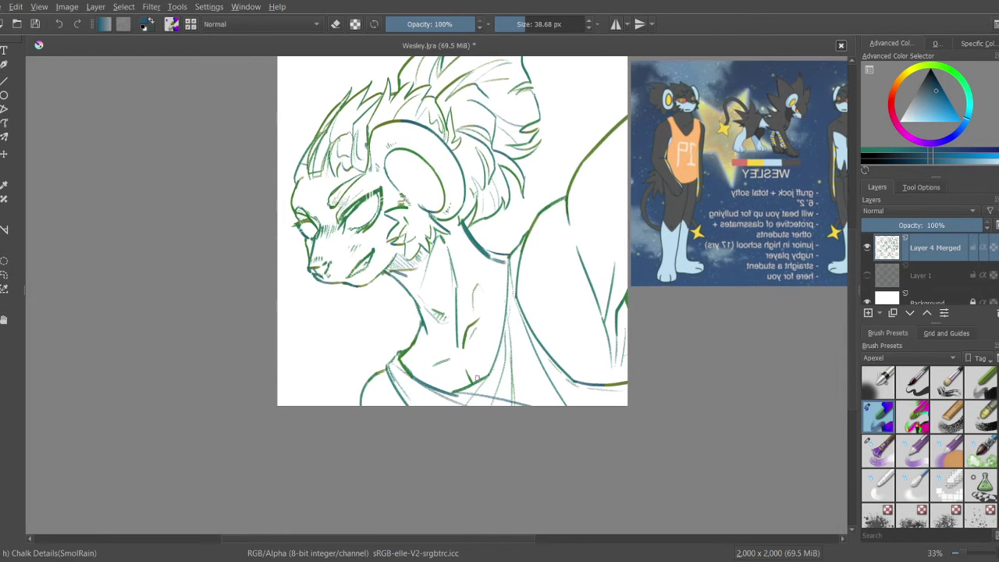
# Step: Mirror the canvas view back, add a new layer above Layer 4 Merged, and show the rough sketch on Layer 1
pyautogui.press('m')
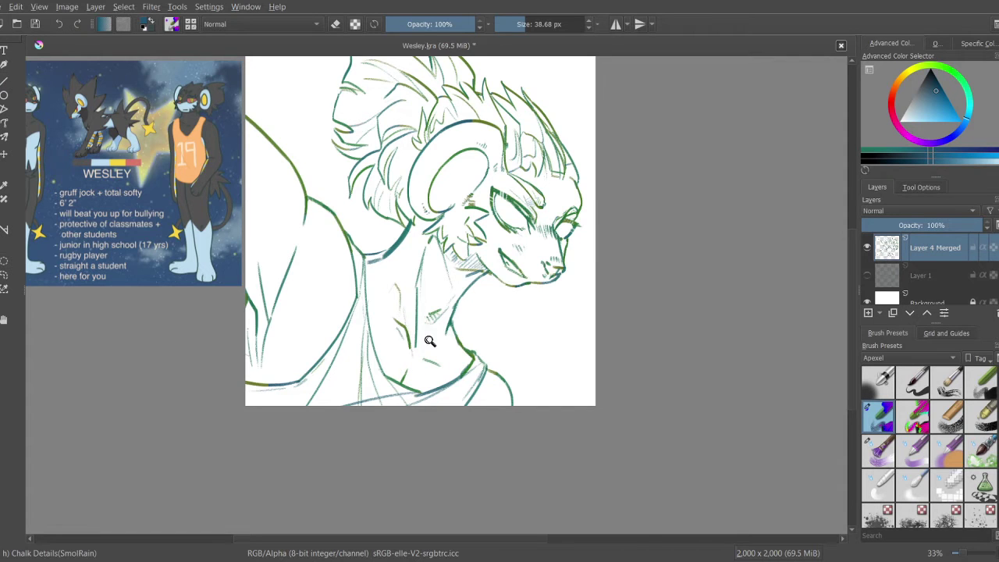
pyautogui.scroll(-2, 437, 351)
pyautogui.scroll(2, 435, 360)
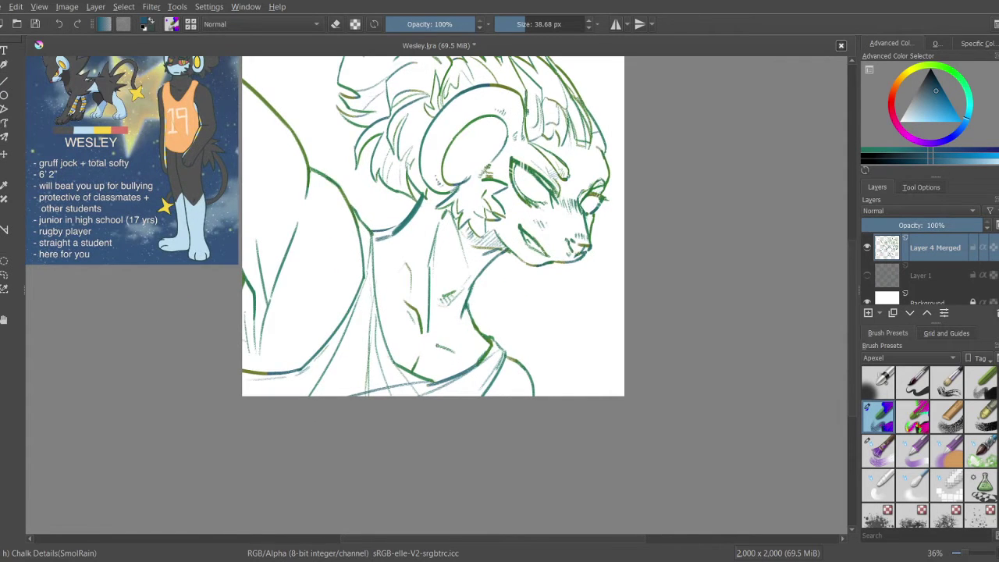
pyautogui.scroll(-3, 441, 448)
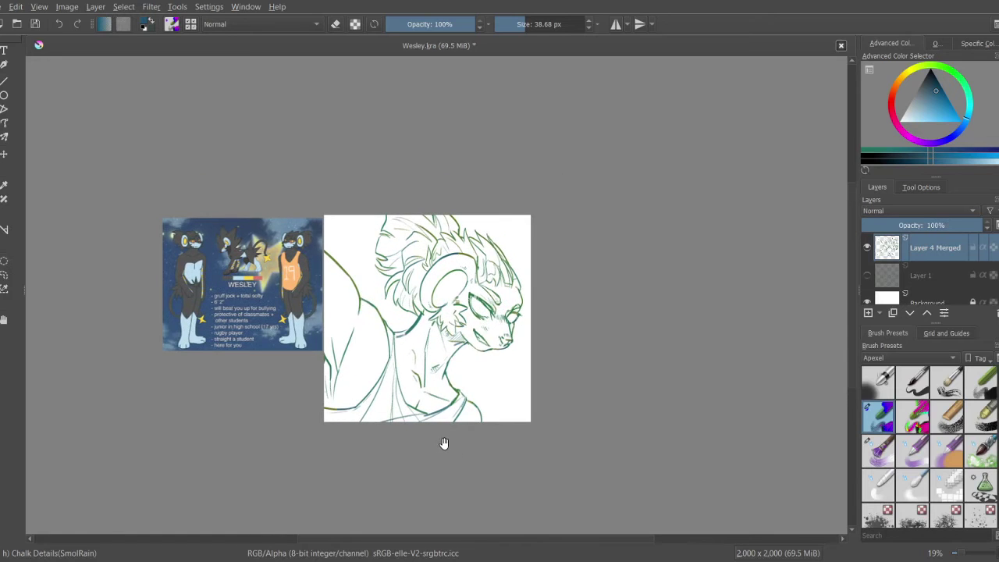
pyautogui.scroll(1, 441, 437)
pyautogui.press('Insert')
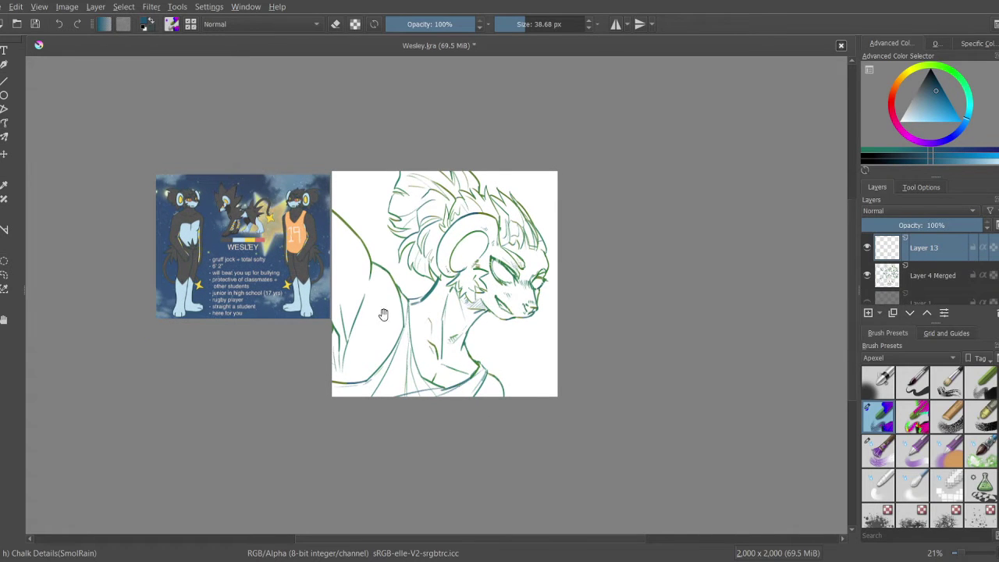
pyautogui.click(867, 303)
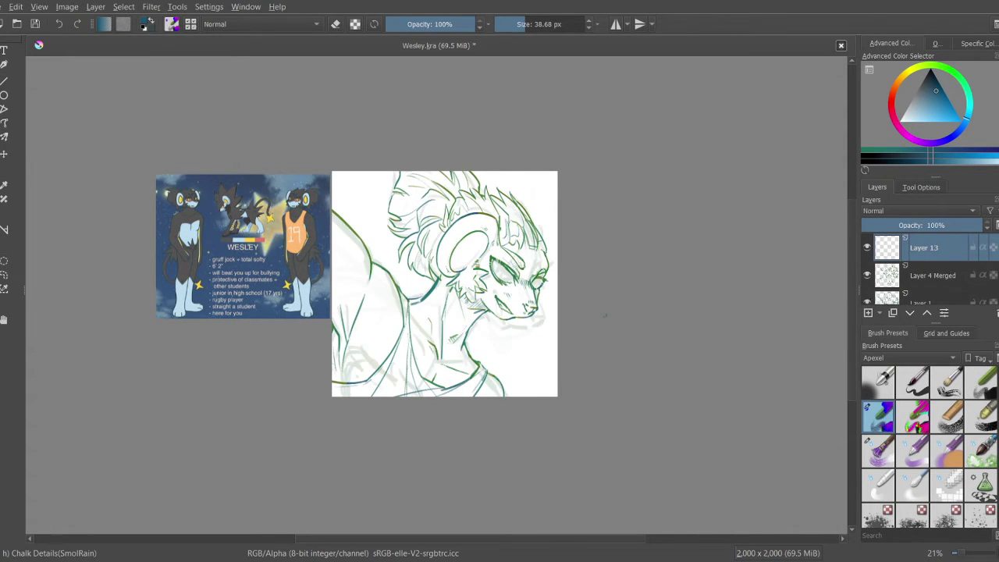
# Step: Set the brush to 42.15 px and fade Layer 4 Merged, keeping the new top layer active for drawing
pyautogui.scroll(4, 382, 396)
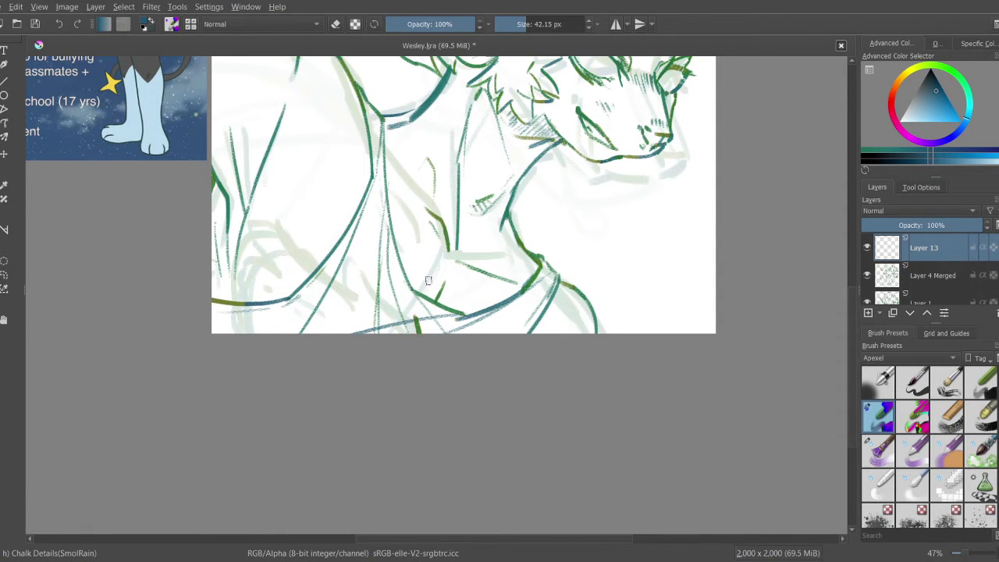
pyautogui.press('pagedown')
pyautogui.click(933, 253)
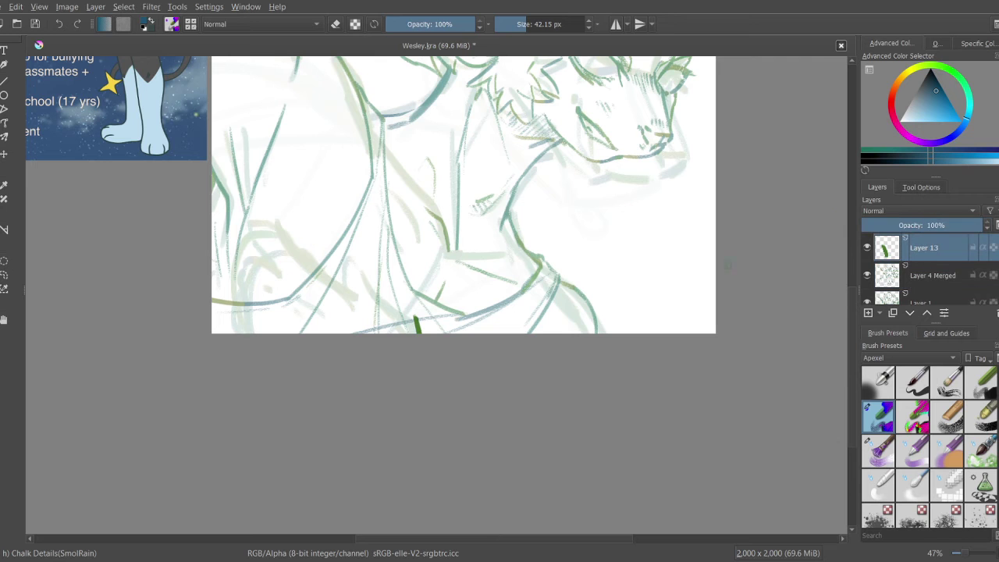
pyautogui.scroll(3, 362, 296)
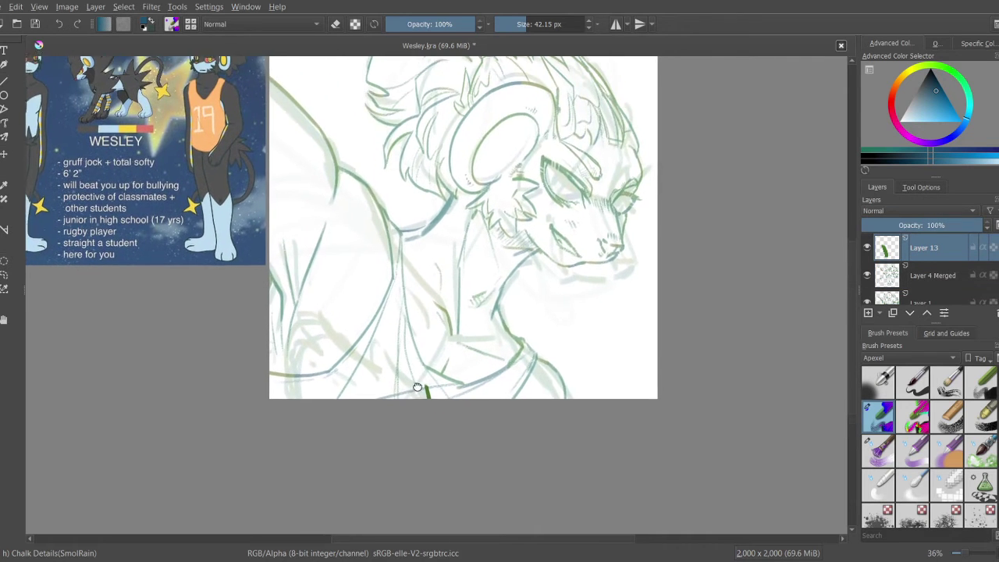
# Step: Draw the hand's fingers, knuckles and wrist over the rough sketch in front of the chest, erasing and correcting strokes
pyautogui.moveTo(437, 351)
pyautogui.mouseDown()
pyautogui.moveTo(389, 281)
pyautogui.moveTo(361, 316)
pyautogui.moveTo(428, 346)
pyautogui.moveTo(343, 282)
pyautogui.moveTo(316, 282)
pyautogui.moveTo(334, 322)
pyautogui.moveTo(355, 288)
pyautogui.mouseUp()
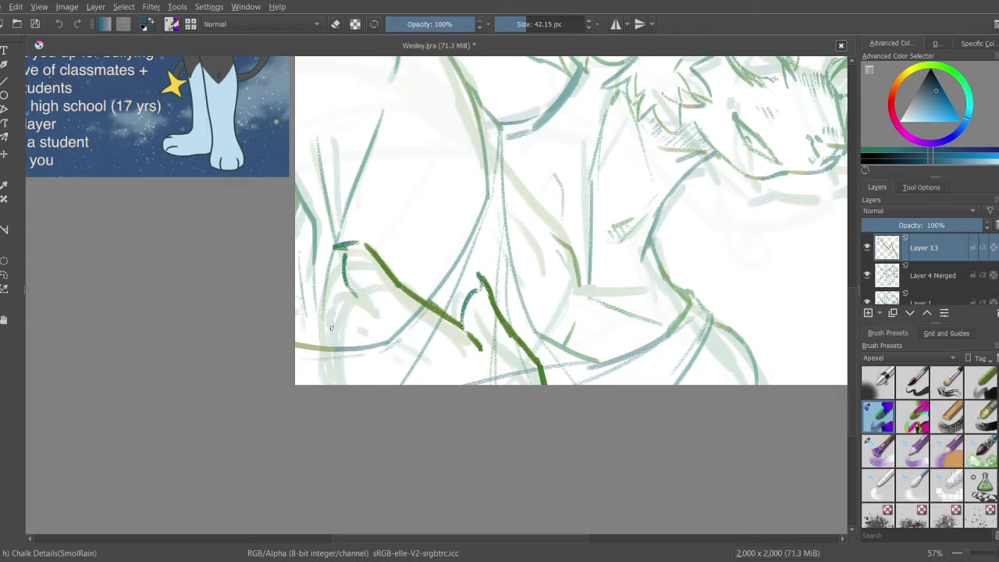
pyautogui.moveTo(328, 328)
pyautogui.mouseDown()
pyautogui.moveTo(341, 291)
pyautogui.moveTo(351, 293)
pyautogui.moveTo(367, 305)
pyautogui.moveTo(351, 334)
pyautogui.mouseUp()
pyautogui.moveTo(393, 344)
pyautogui.mouseDown()
pyautogui.moveTo(354, 332)
pyautogui.moveTo(405, 282)
pyautogui.mouseUp()
pyautogui.press('e')
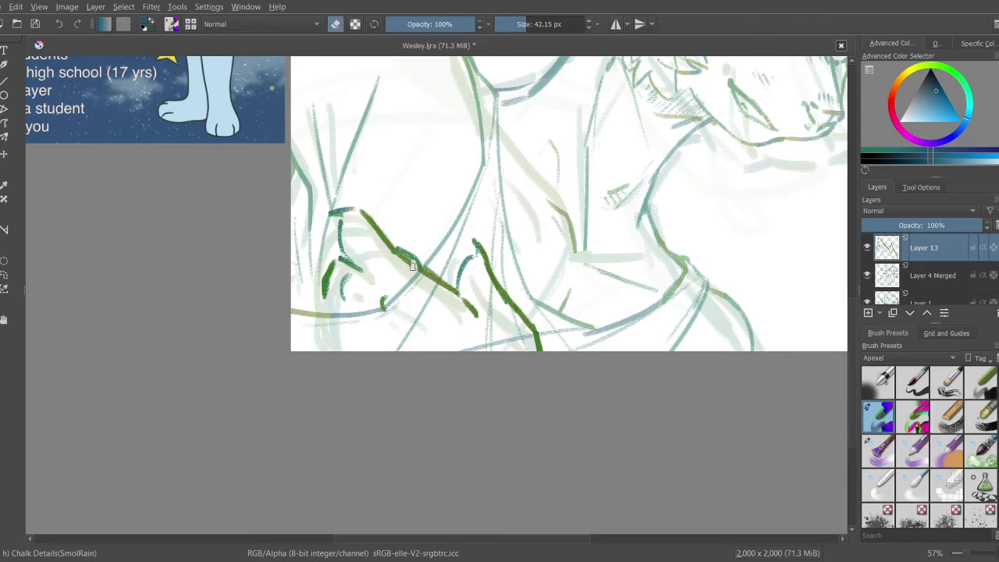
pyautogui.press('e')
pyautogui.moveTo(328, 309); pyautogui.dragTo(358, 291)
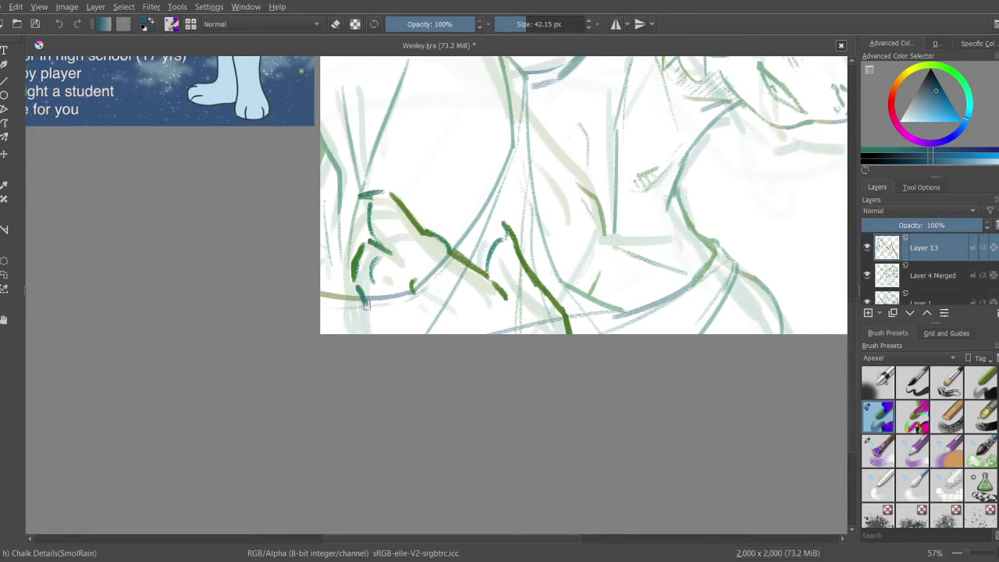
pyautogui.scroll(-3, 382, 320)
pyautogui.scroll(2, 390, 328)
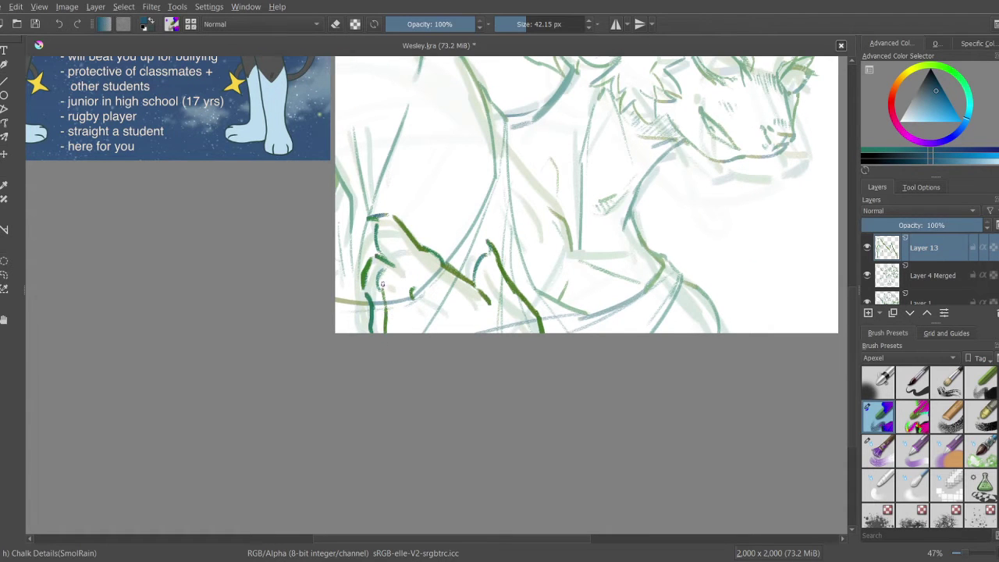
# Step: Mirror the canvas view and transform the hand lines, resizing and skewing them and shifting their position
pyautogui.press('m')
pyautogui.scroll(-3, 382, 374)
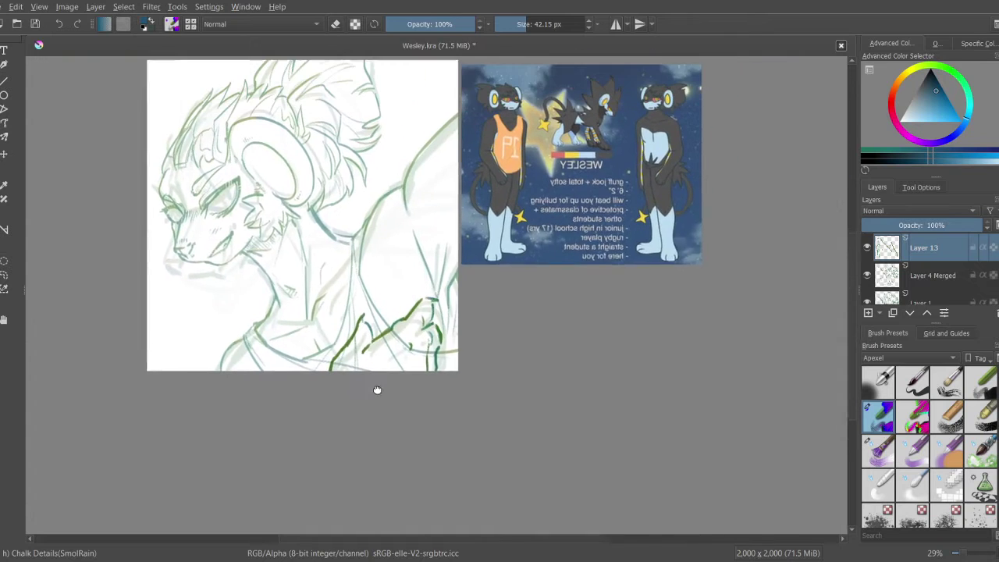
pyautogui.scroll(2, 384, 370)
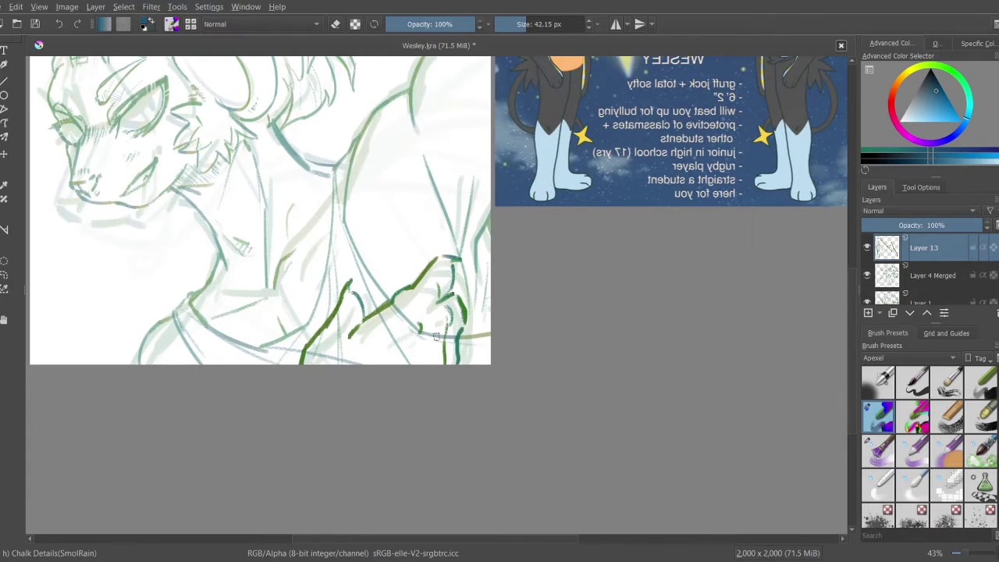
pyautogui.moveTo(440, 332); pyautogui.dragTo(395, 359)
pyautogui.hotkey('ctrl', 't')
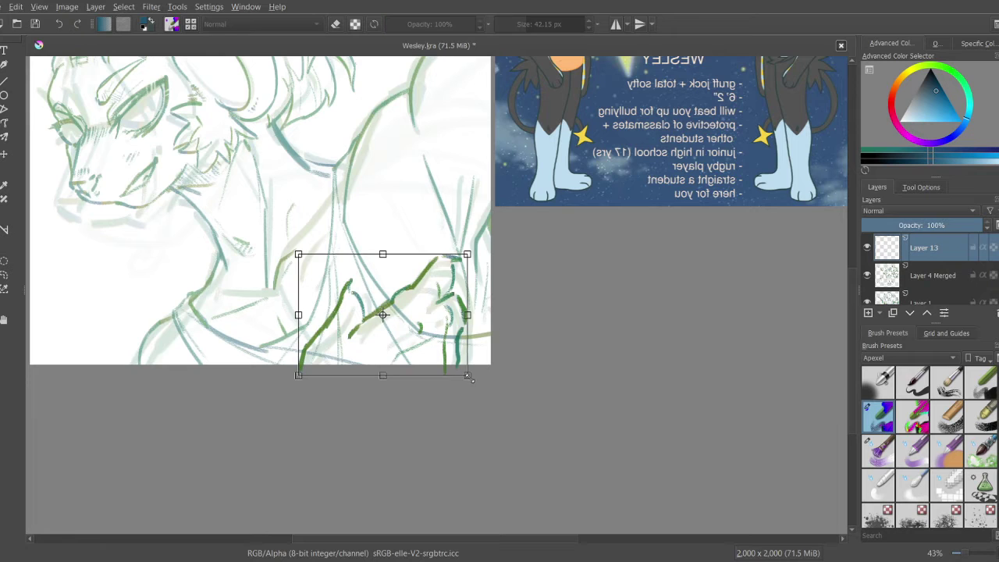
pyautogui.moveTo(467, 376); pyautogui.dragTo(478, 373)
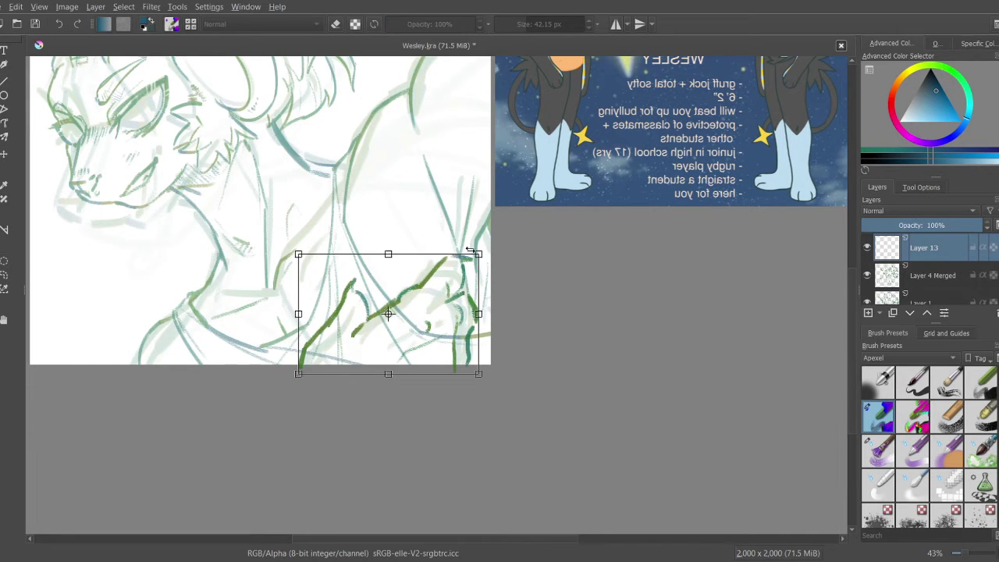
pyautogui.moveTo(469, 251); pyautogui.dragTo(463, 252)
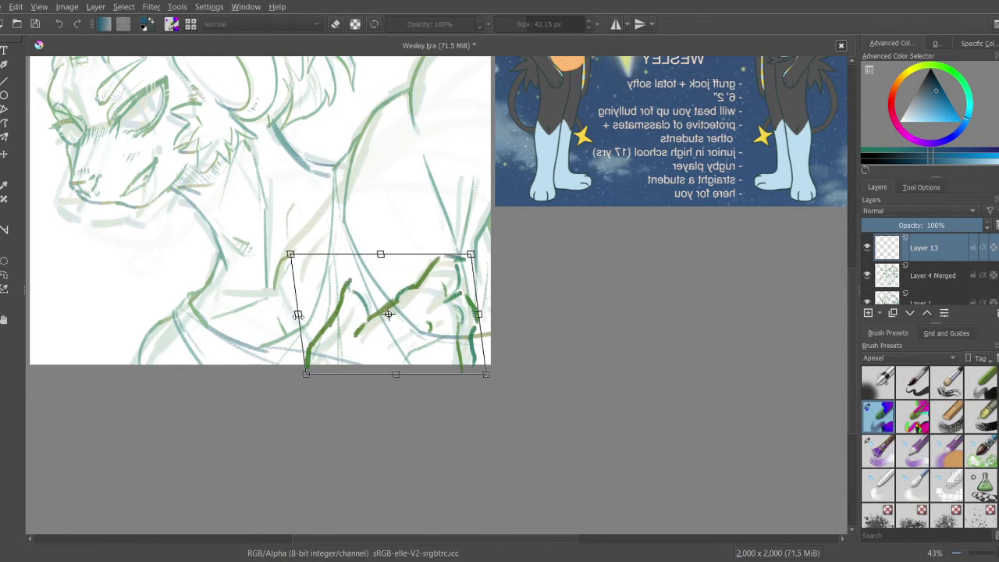
pyautogui.moveTo(298, 315); pyautogui.dragTo(322, 313)
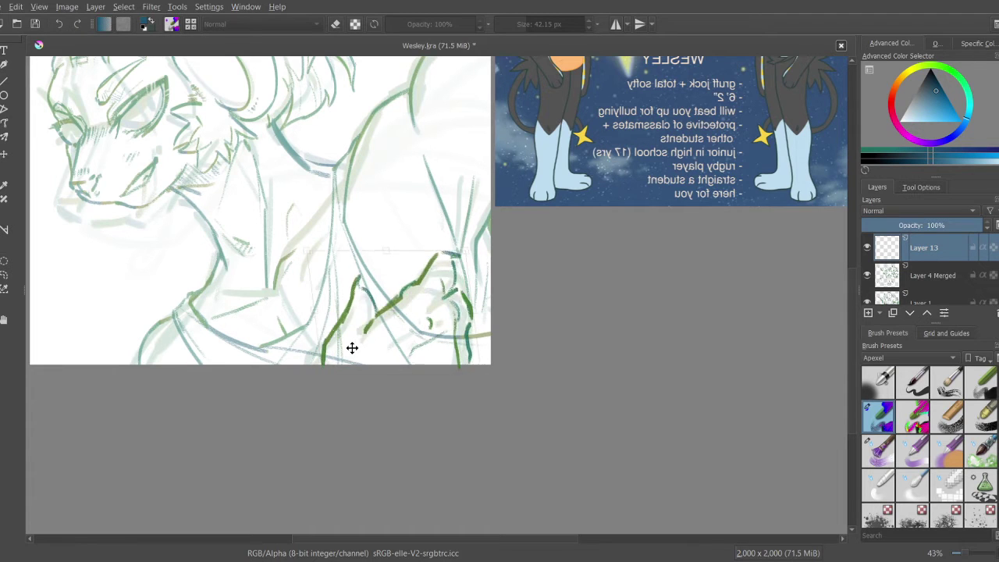
pyautogui.moveTo(351, 346); pyautogui.dragTo(346, 341)
pyautogui.press('b')
# Step: Transform the hand lines again, rotating them slightly and moving them inward over the chest, and mirror the canvas view back
pyautogui.moveTo(353, 300)
pyautogui.mouseDown()
pyautogui.moveTo(345, 390)
pyautogui.moveTo(330, 392)
pyautogui.moveTo(355, 369)
pyautogui.mouseUp()
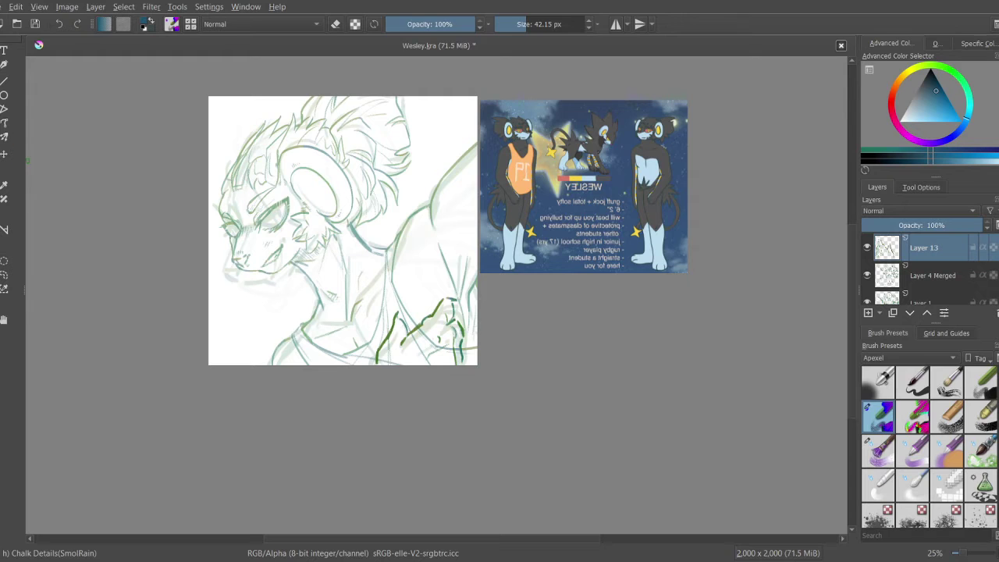
pyautogui.hotkey('ctrl', 't')
pyautogui.moveTo(585, 312)
pyautogui.mouseDown()
pyautogui.moveTo(444, 312)
pyautogui.moveTo(414, 322)
pyautogui.mouseUp()
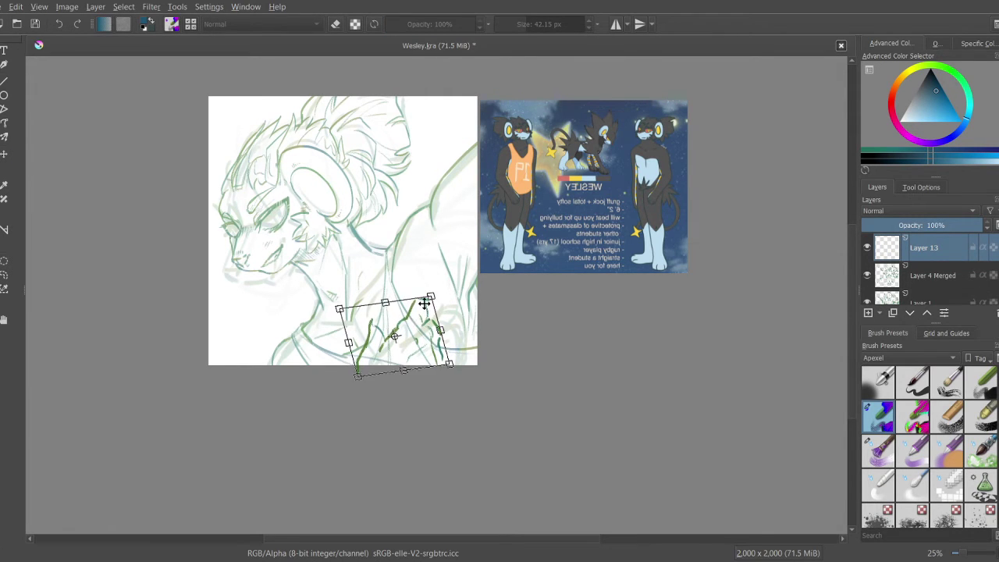
pyautogui.press('b')
pyautogui.press('m')
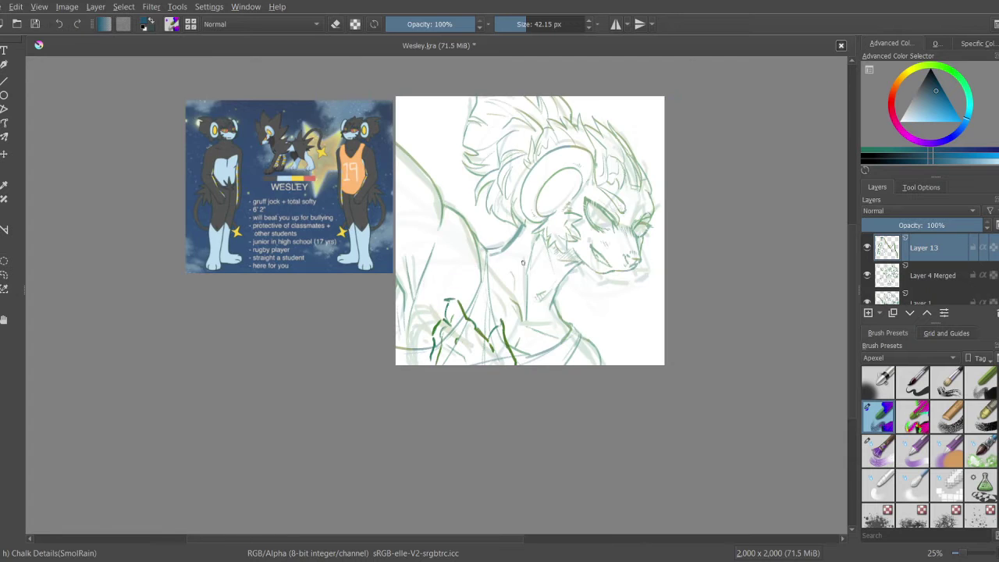
# Step: Restore Layer 4 Merged to 100% opacity and add a transparency mask to it
pyautogui.hscroll(2, 511, 318)
pyautogui.scroll(2, 515, 265)
pyautogui.click(939, 274)
pyautogui.moveTo(913, 227); pyautogui.dragTo(985, 226)
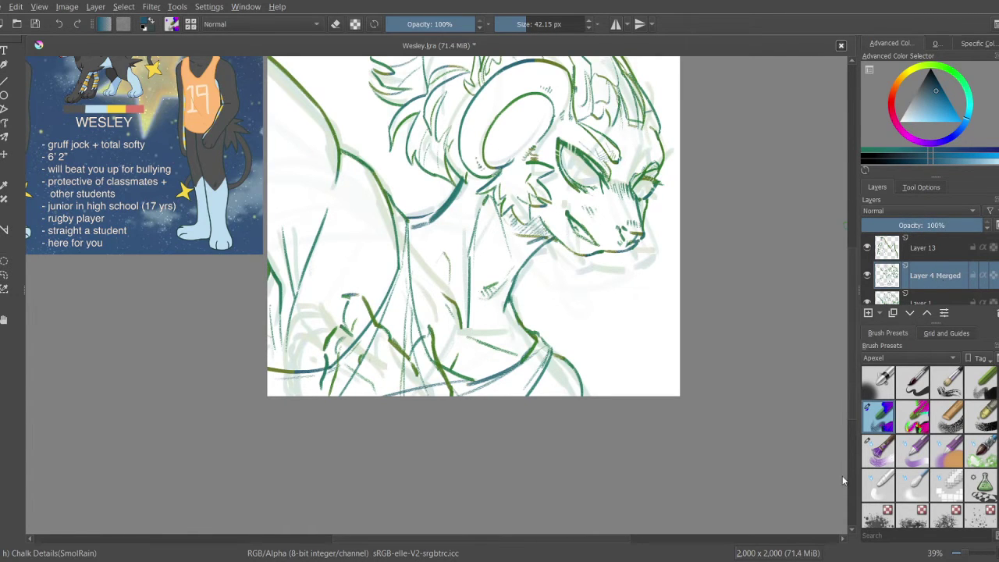
pyautogui.press('shift+Insert')
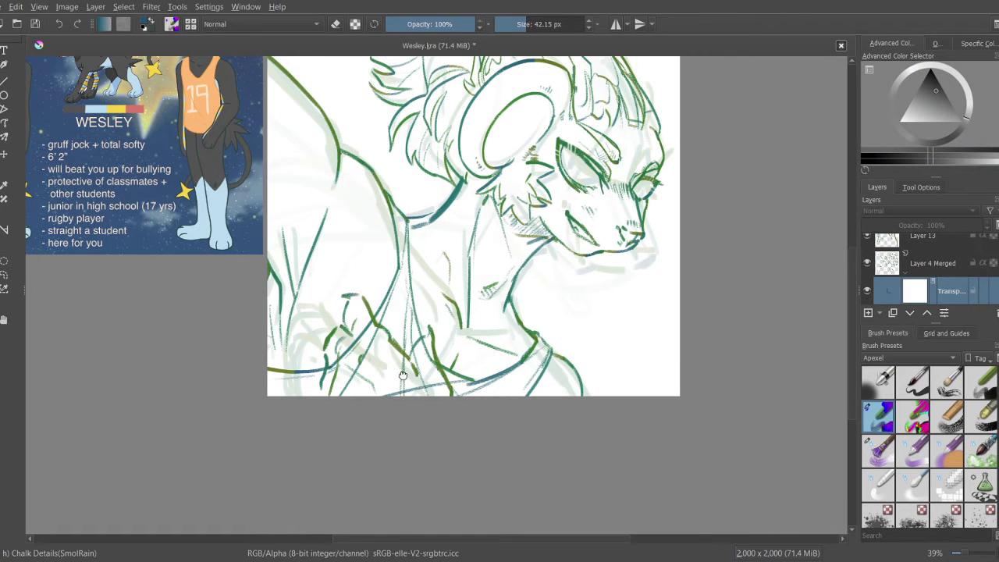
# Step: Mask out the arm, shirt fold and neckline strokes crossing the hand, using the eraser at 108.17 px and 73.10 px
pyautogui.scroll(2, 403, 374)
pyautogui.press('e')
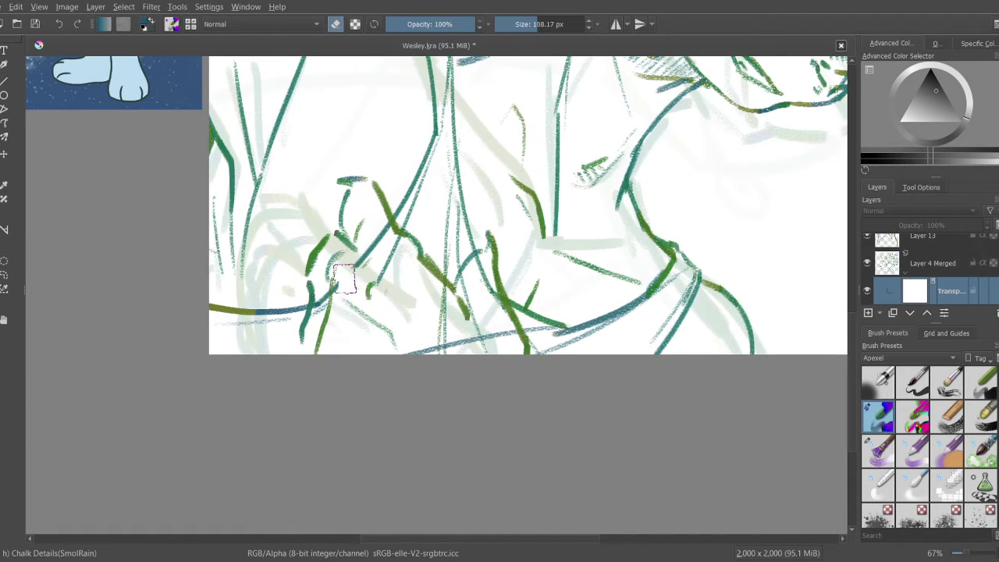
pyautogui.moveTo(344, 279)
pyautogui.mouseDown()
pyautogui.moveTo(326, 336)
pyautogui.moveTo(348, 300)
pyautogui.moveTo(362, 228)
pyautogui.moveTo(405, 267)
pyautogui.mouseUp()
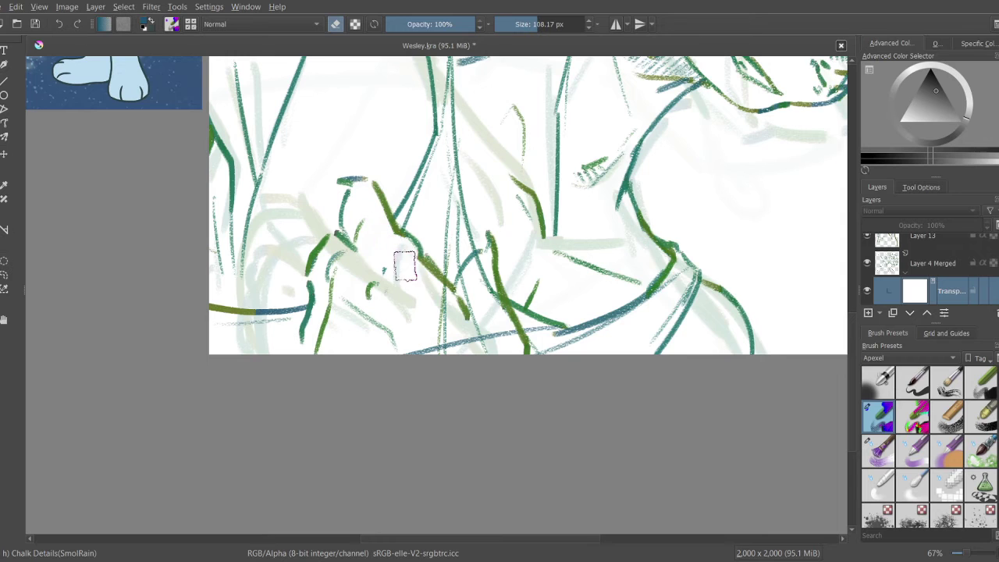
pyautogui.moveTo(477, 343); pyautogui.dragTo(426, 366)
pyautogui.press('[')
pyautogui.press('[')
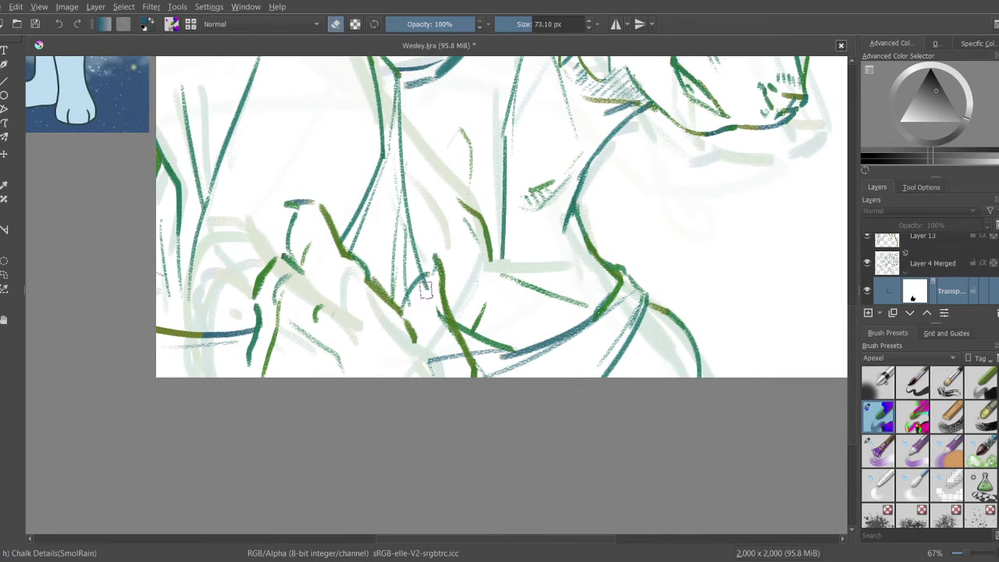
pyautogui.moveTo(425, 290); pyautogui.dragTo(442, 323)
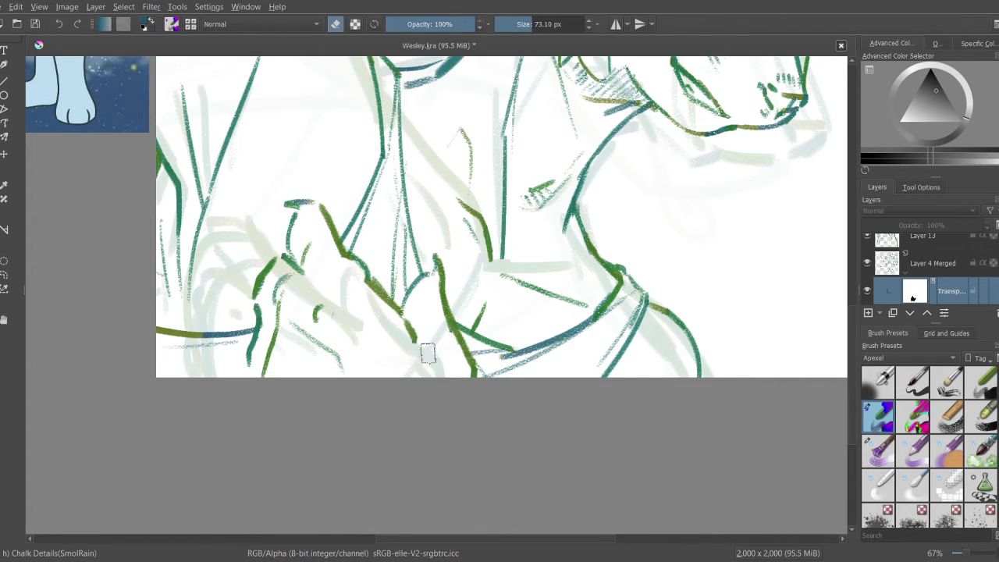
pyautogui.scroll(-5, 448, 433)
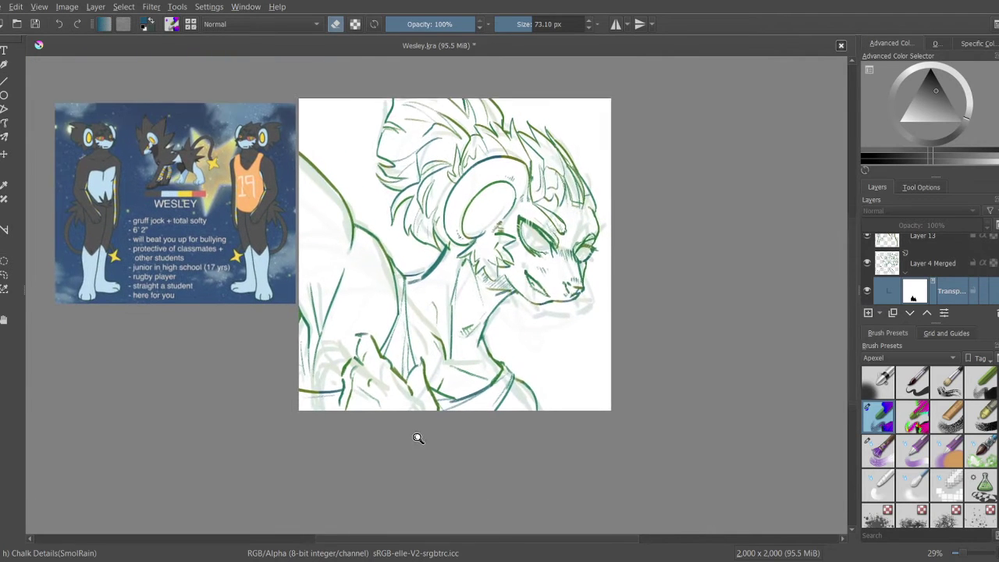
# Step: On Layer 13, clean up the hand's outer wrist line and extend it at the canvas's lower edge with the brush at 36.88 px
pyautogui.click(918, 239)
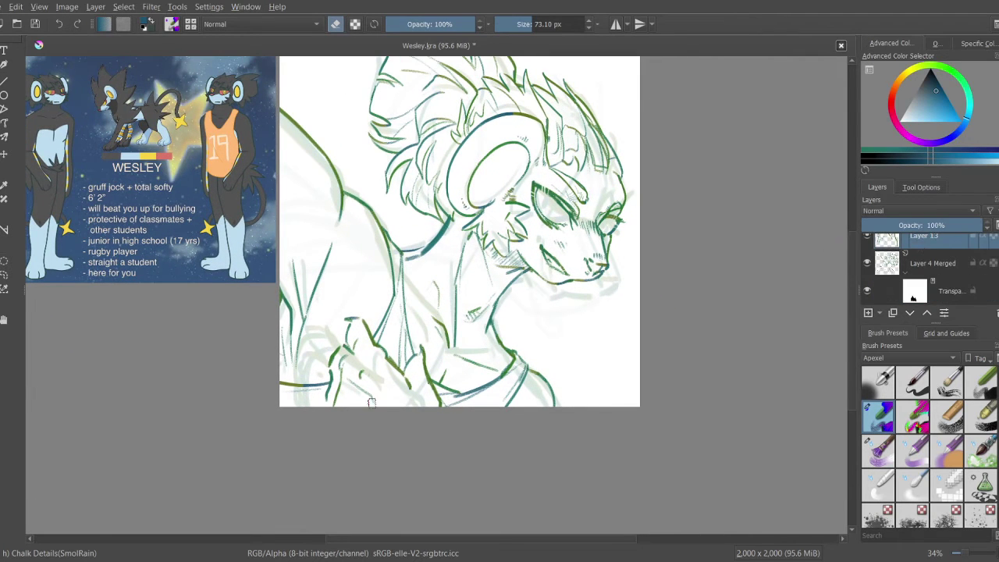
pyautogui.scroll(5, 372, 403)
pyautogui.press('[')
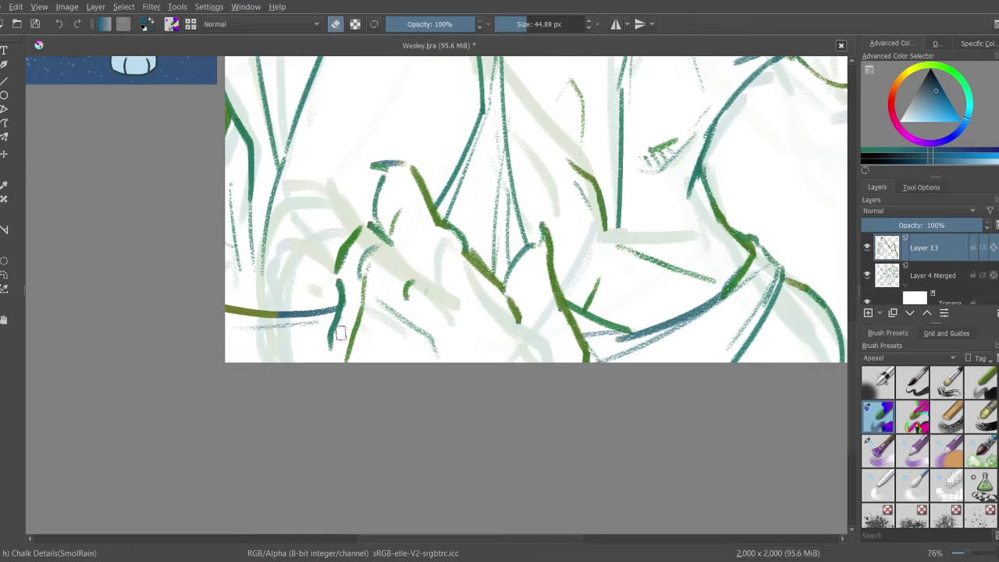
pyautogui.press('e')
pyautogui.scroll(-2, 330, 340)
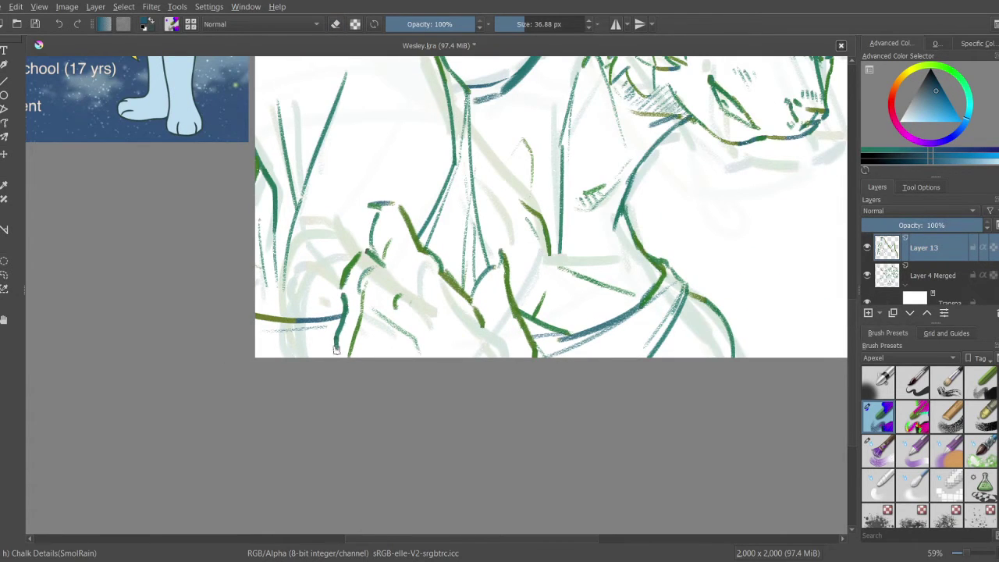
pyautogui.scroll(-2, 354, 317)
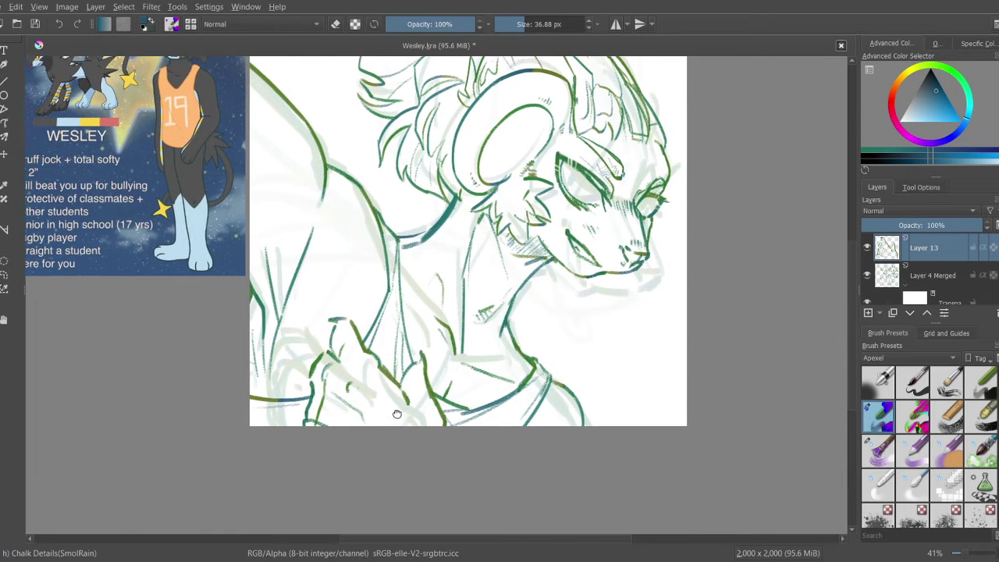
# Step: Mirror the canvas view, check the whole portrait and save the document
pyautogui.press('m')
pyautogui.scroll(-1, 359, 432)
pyautogui.scroll(-1, 359, 431)
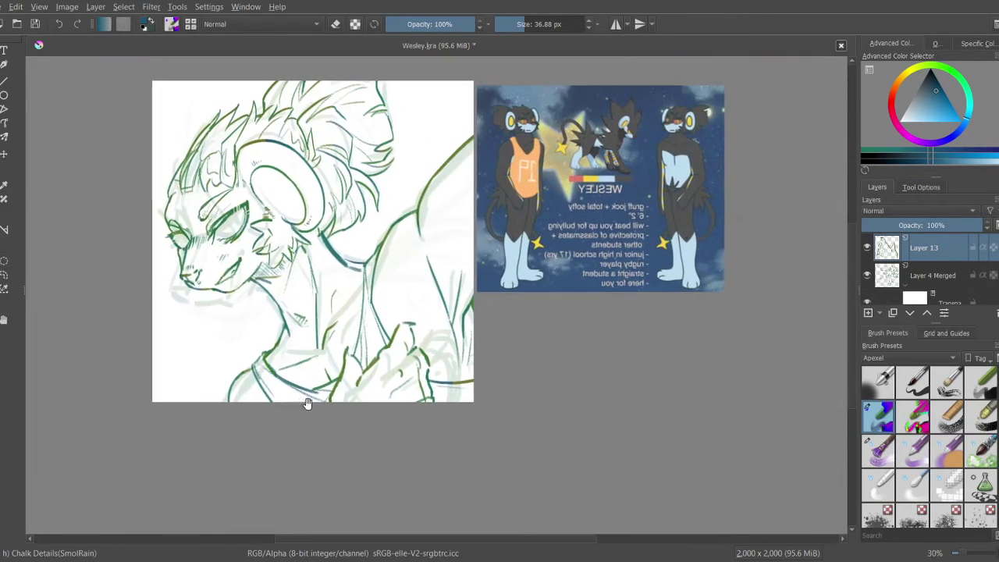
pyautogui.scroll(2, 380, 368)
pyautogui.moveTo(318, 292); pyautogui.dragTo(390, 437)
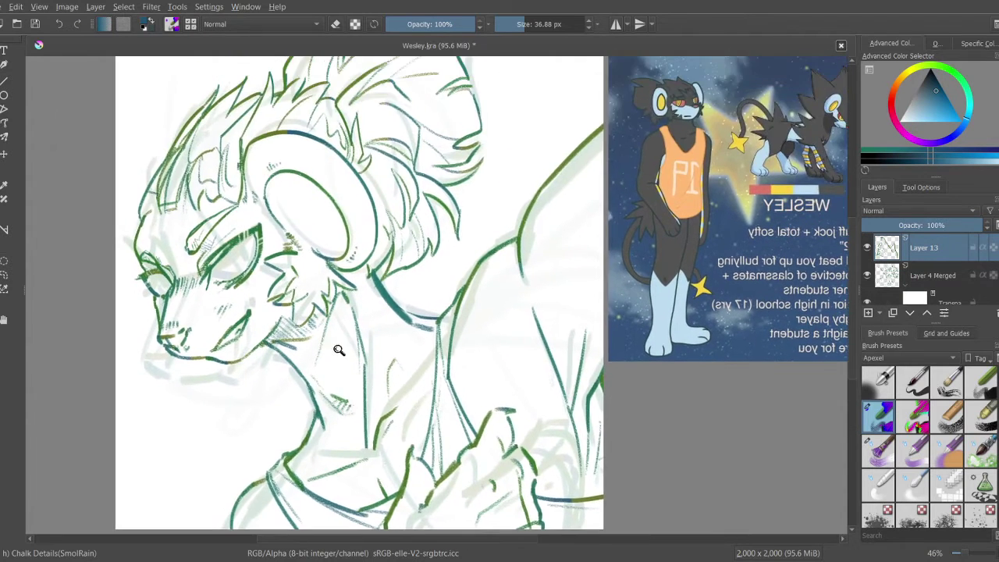
pyautogui.scroll(-3, 369, 361)
pyautogui.hotkey('ctrl', 's')
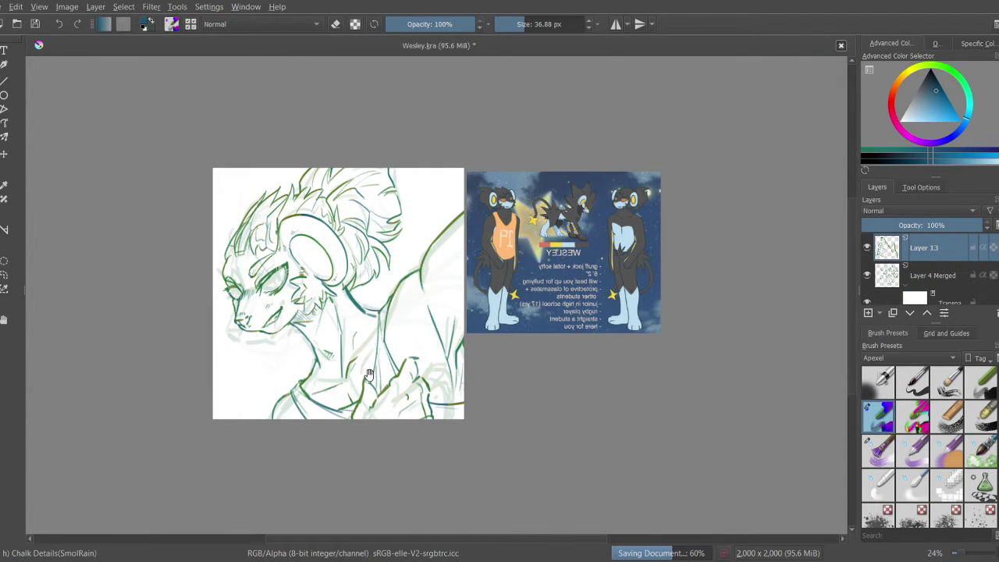
pyautogui.scroll(2, 375, 359)
pyautogui.scroll(3, 382, 359)
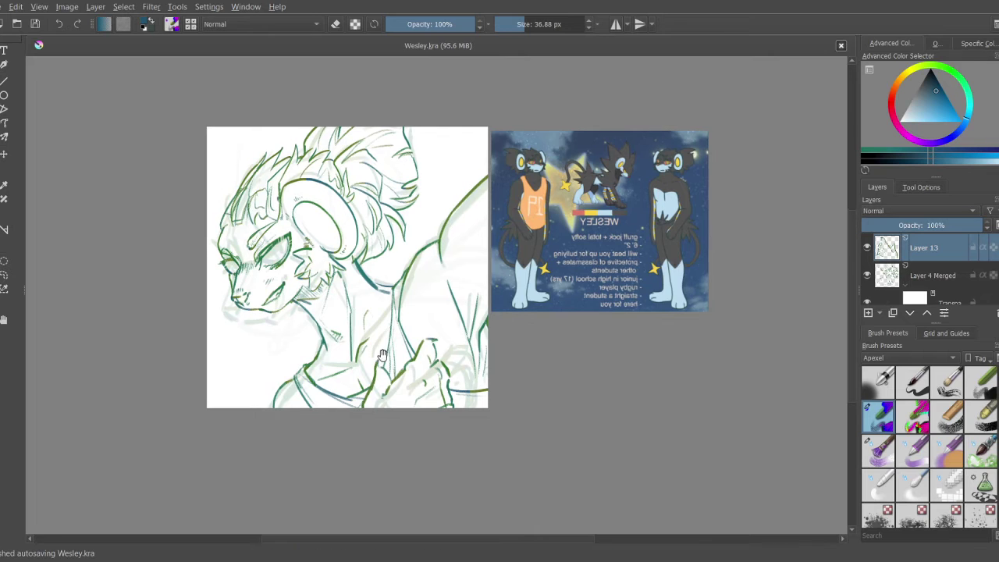
# Step: Add a new layer above Layer 13 and examine the face on the reference sheet for the eye details
pyautogui.click(907, 283)
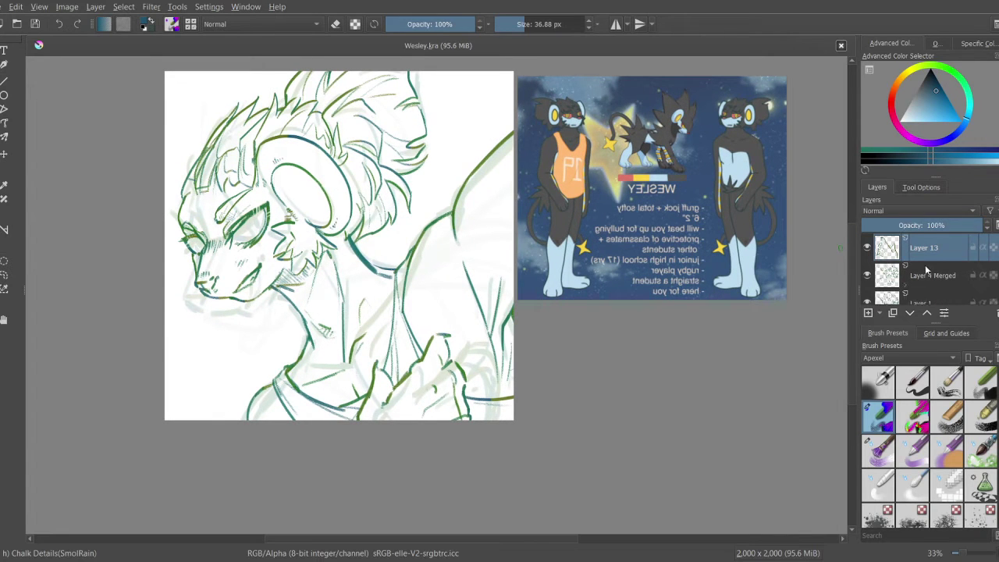
pyautogui.press('Insert')
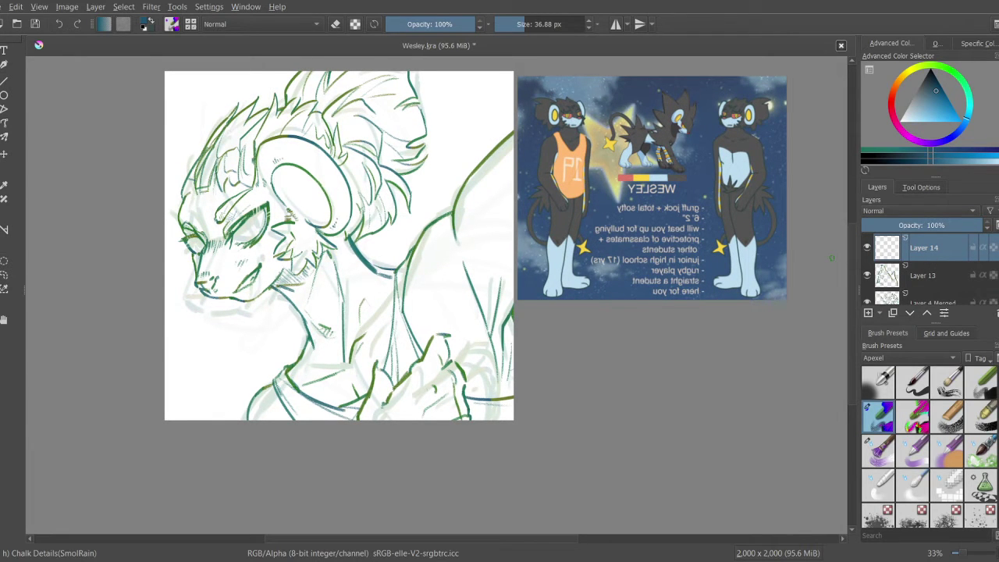
pyautogui.scroll(4, 288, 212)
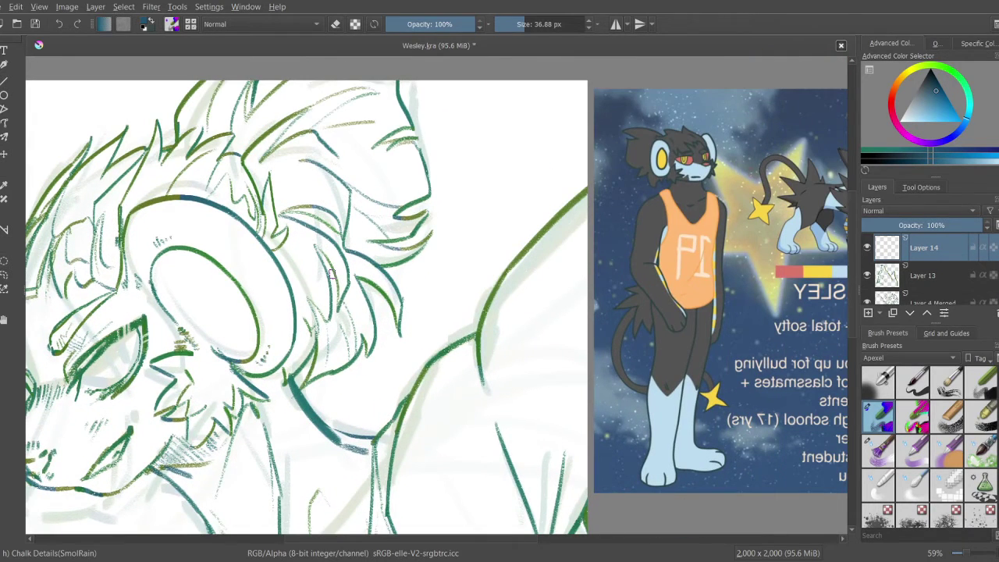
pyautogui.moveTo(612, 242); pyautogui.dragTo(286, 296)
pyautogui.scroll(3, 312, 281)
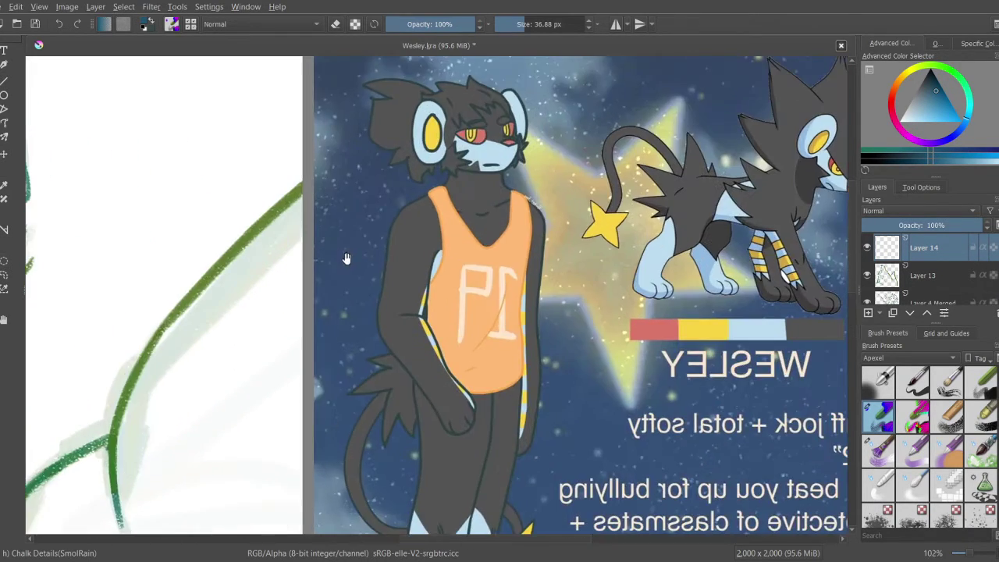
pyautogui.press('m')
pyautogui.press('m')
pyautogui.scroll(4, 310, 247)
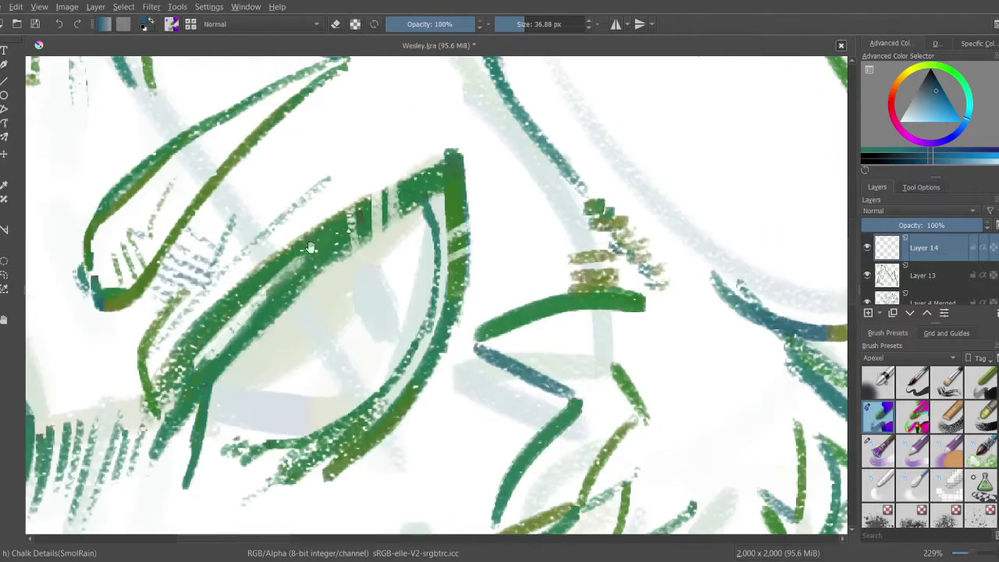
# Step: Draw the two curved iris edges inside the near eye with the brush at 25.32 px
pyautogui.moveTo(285, 312); pyautogui.dragTo(347, 398)
pyautogui.moveTo(347, 398); pyautogui.dragTo(308, 330)
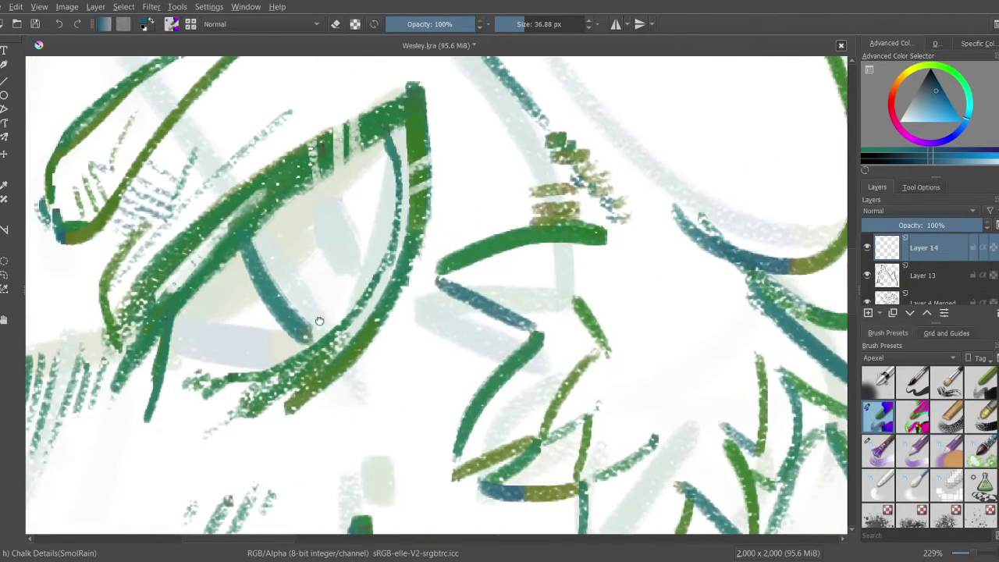
pyautogui.hotkey('ctrl', 'z')
pyautogui.press('[')
pyautogui.moveTo(246, 246); pyautogui.dragTo(320, 334)
pyautogui.moveTo(339, 174); pyautogui.dragTo(365, 273)
pyautogui.scroll(-8, 363, 257)
pyautogui.scroll(9, 357, 233)
pyautogui.hotkey('ctrl', 'z')
pyautogui.moveTo(348, 167)
pyautogui.mouseDown()
pyautogui.moveTo(386, 252)
pyautogui.moveTo(380, 307)
pyautogui.mouseUp()
# Step: Draw the curved iris edges inside the far eye with the brush at 25.32 px
pyautogui.scroll(-5, 364, 261)
pyautogui.scroll(3, 308, 309)
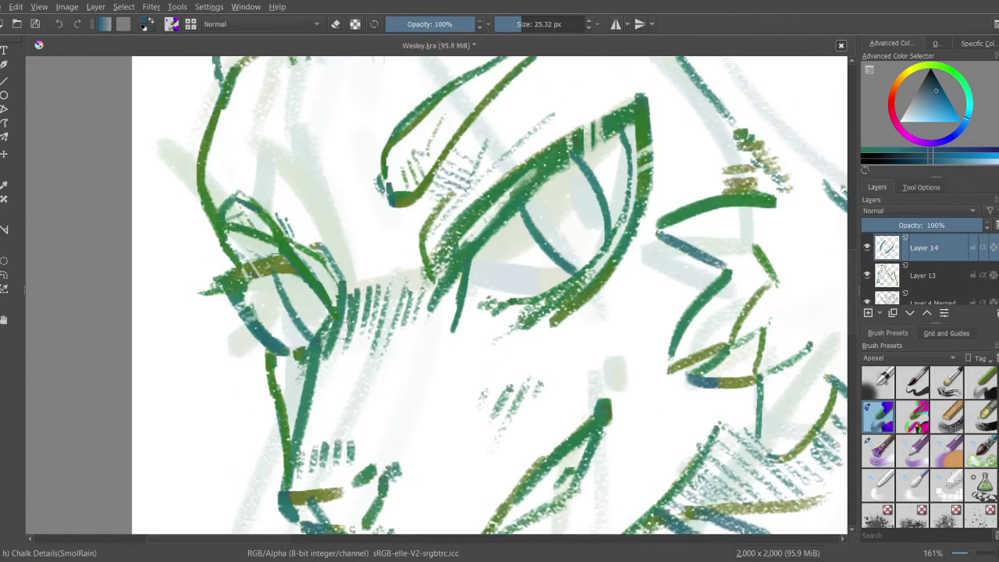
pyautogui.scroll(-7, 327, 343)
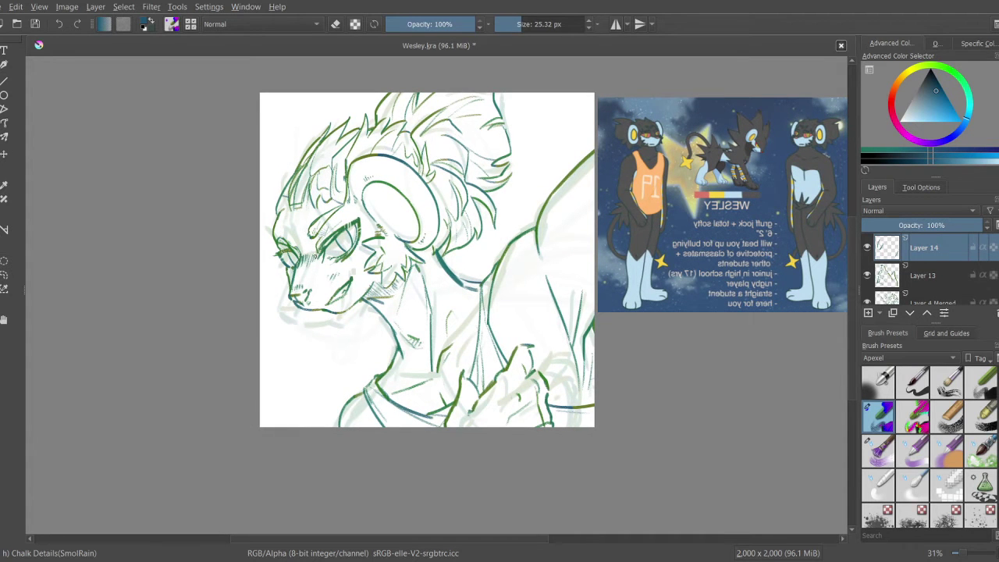
# Step: Erase the near eye's front iris edge and redraw it slightly closer to the muzzle at 25.32 px
pyautogui.scroll(4, 348, 266)
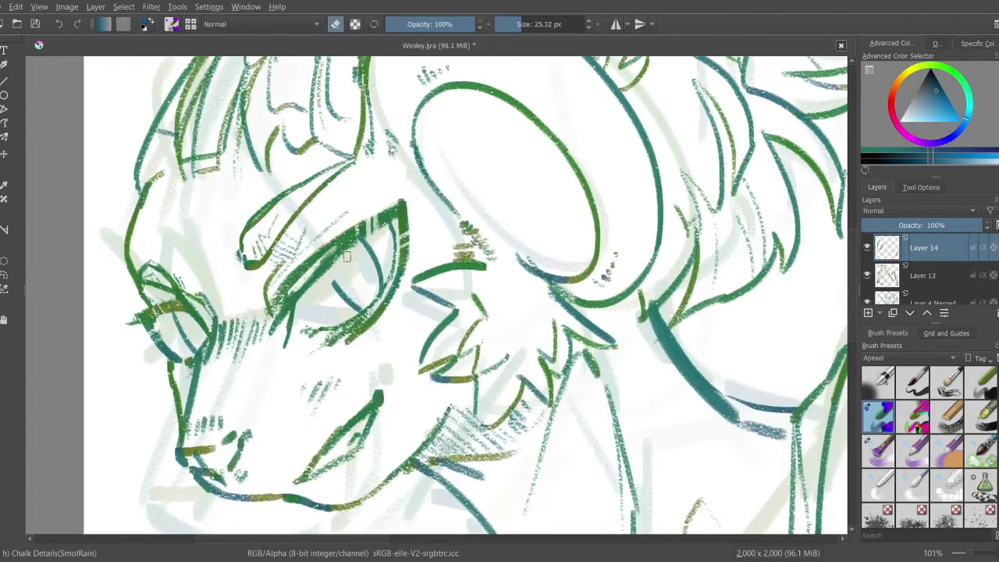
pyautogui.moveTo(346, 261)
pyautogui.mouseDown()
pyautogui.moveTo(326, 300)
pyautogui.moveTo(350, 285)
pyautogui.moveTo(361, 313)
pyautogui.mouseUp()
pyautogui.press('e')
pyautogui.moveTo(334, 265); pyautogui.dragTo(355, 322)
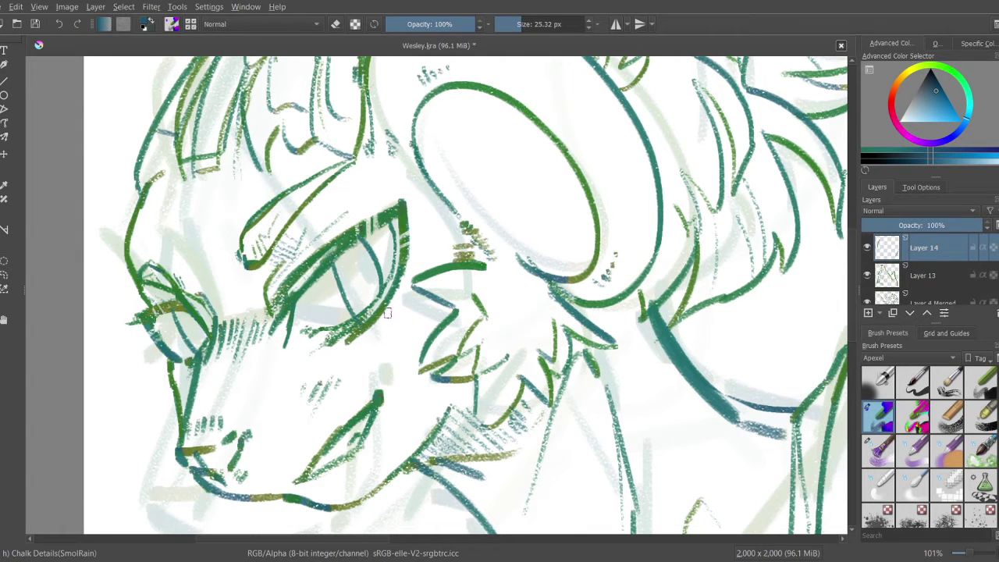
pyautogui.hotkey('ctrl', 'z')
pyautogui.moveTo(335, 264); pyautogui.dragTo(379, 317)
pyautogui.scroll(-4, 574, 316)
pyautogui.scroll(4, 578, 324)
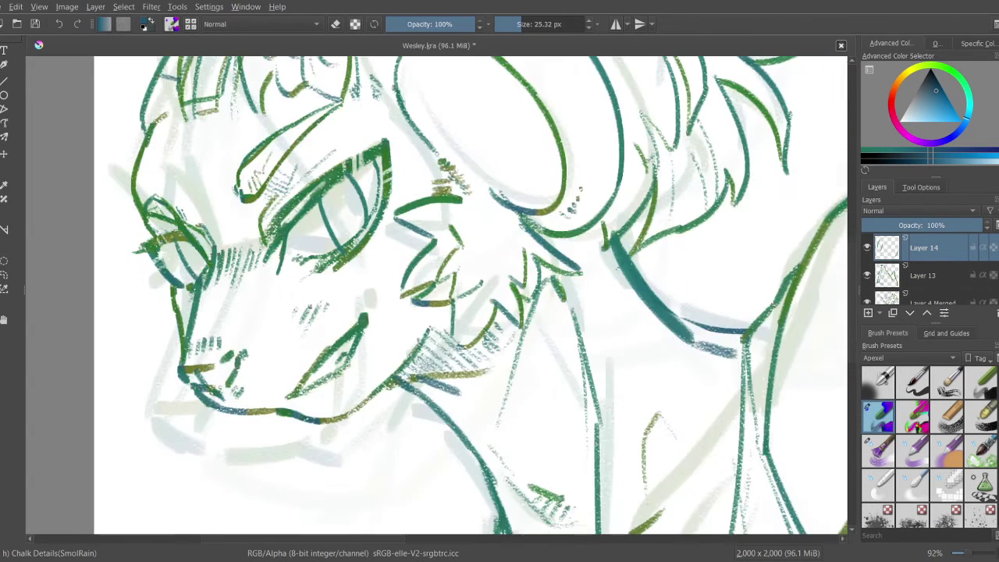
# Step: Draw a narrow slit pupil inside the near eye's iris with the brush at 19.97 px
pyautogui.press('e')
pyautogui.press('e')
pyautogui.scroll(3, 346, 258)
pyautogui.press('[')
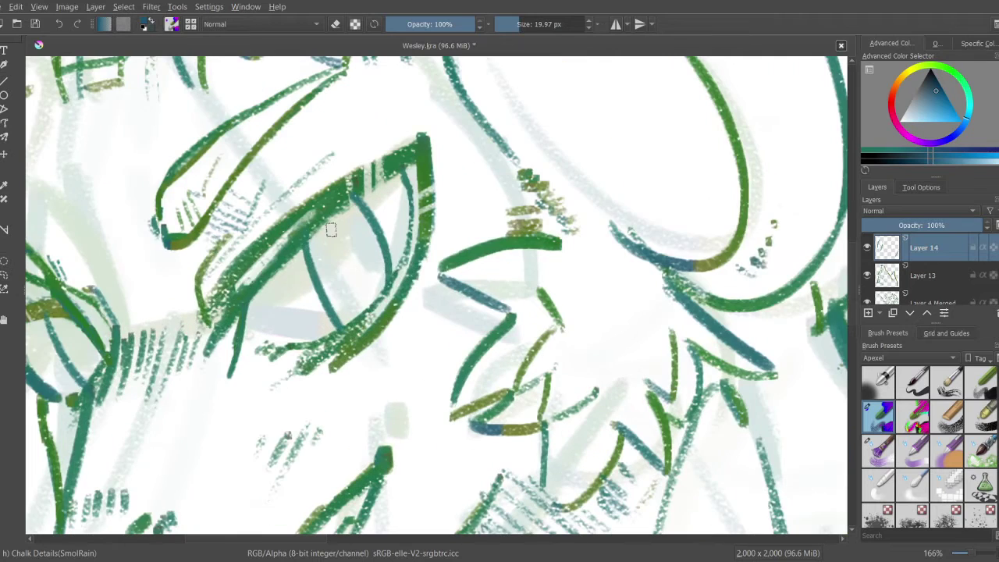
pyautogui.moveTo(331, 229); pyautogui.dragTo(378, 284)
pyautogui.hotkey('ctrl', 'z')
pyautogui.moveTo(333, 232); pyautogui.dragTo(368, 298)
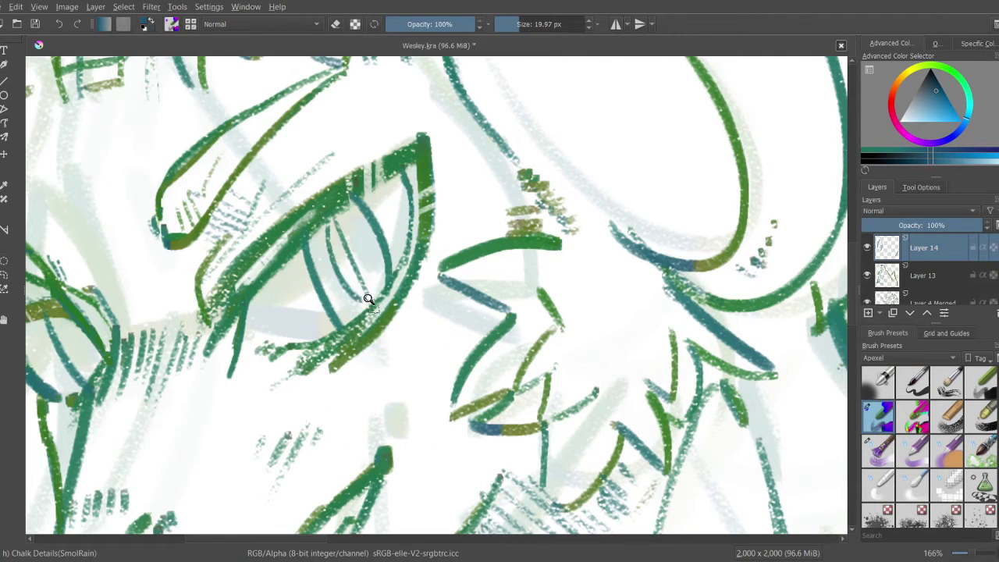
pyautogui.scroll(-4, 368, 299)
pyautogui.scroll(3, 351, 229)
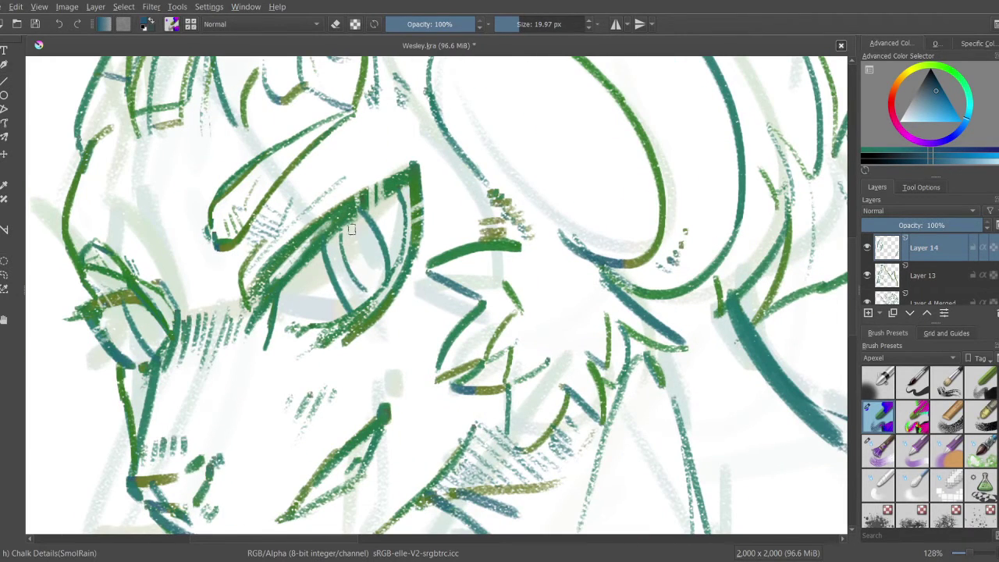
pyautogui.moveTo(352, 228); pyautogui.dragTo(366, 288)
pyautogui.scroll(-3, 351, 257)
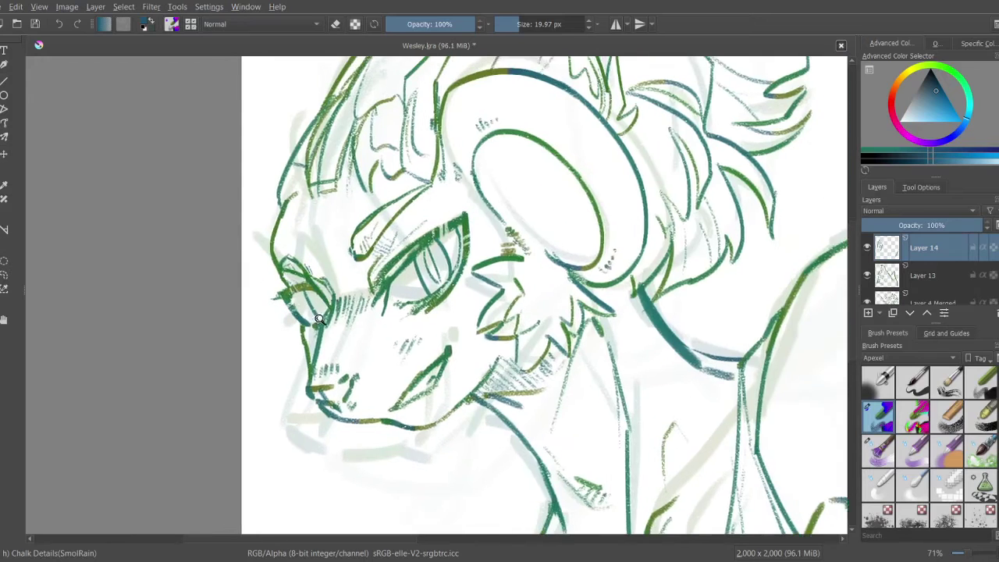
# Step: Draw a matching slit pupil inside the far eye's iris with the brush at 19.97 px
pyautogui.scroll(3, 320, 318)
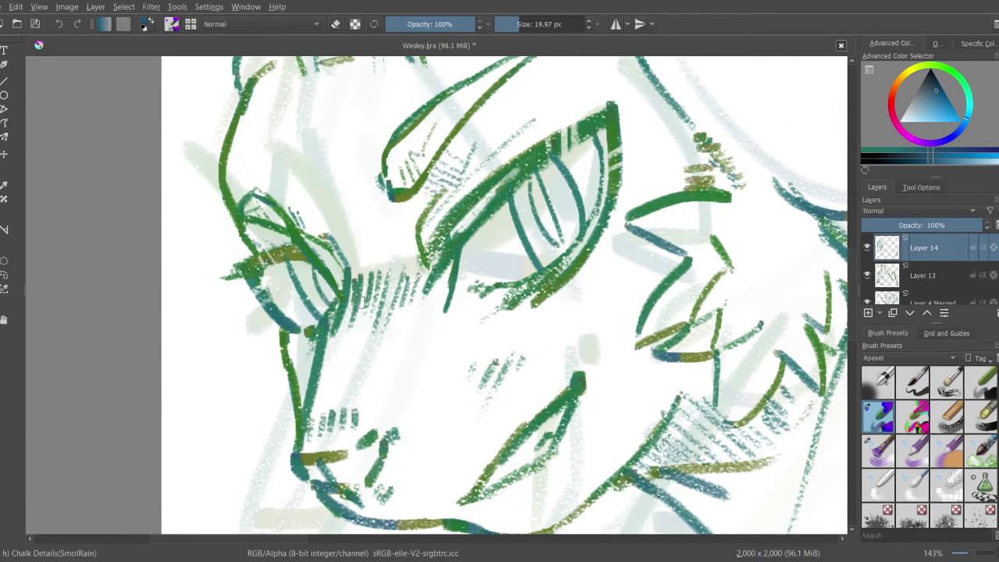
pyautogui.scroll(-4, 361, 302)
pyautogui.scroll(5, 339, 277)
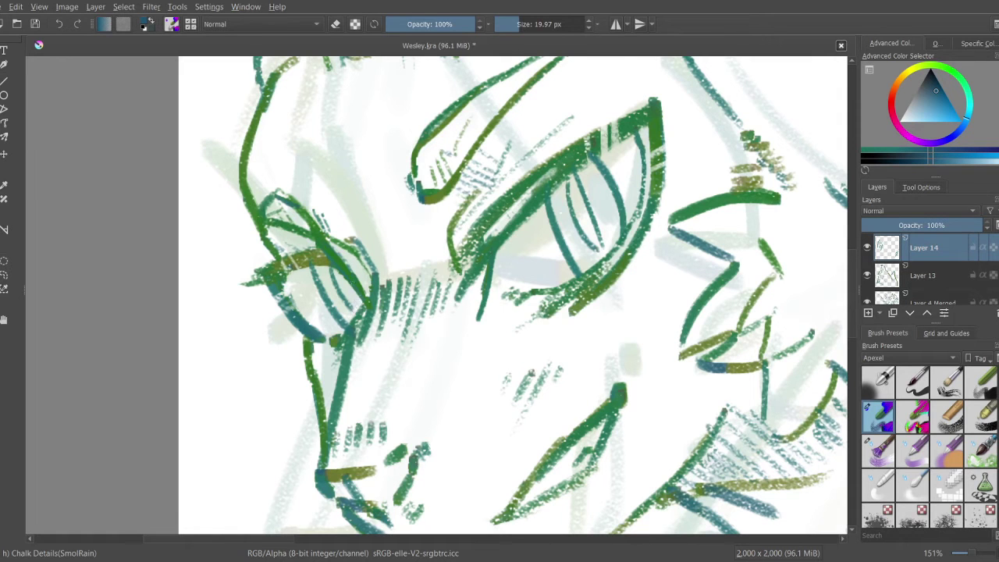
pyautogui.moveTo(349, 281); pyautogui.dragTo(355, 301)
pyautogui.scroll(-5, 374, 353)
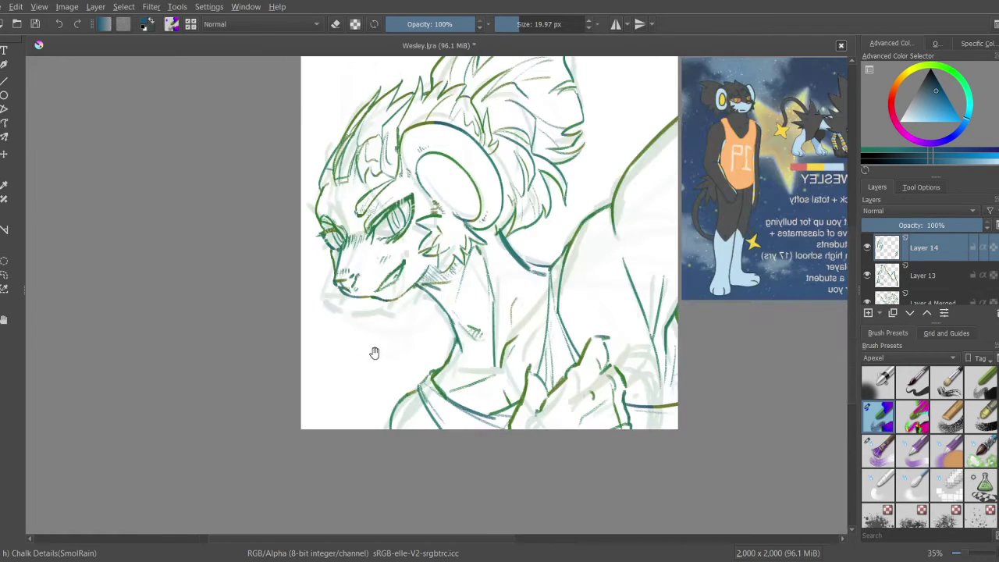
# Step: Save the document and check the drawing by flipping the canvas view and flipping it back
pyautogui.hotkey('ctrl', 's')
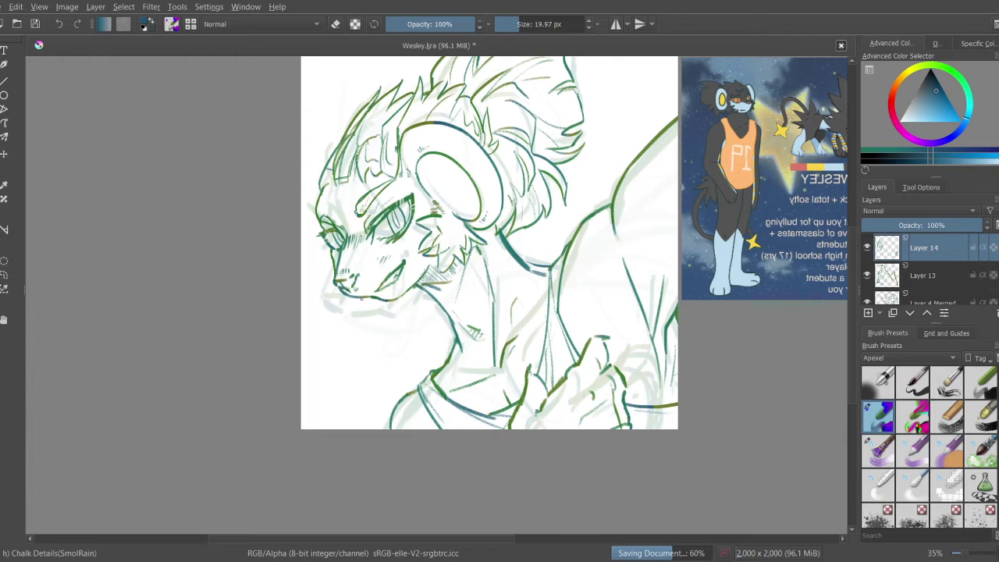
pyautogui.press('m')
pyautogui.press('m')
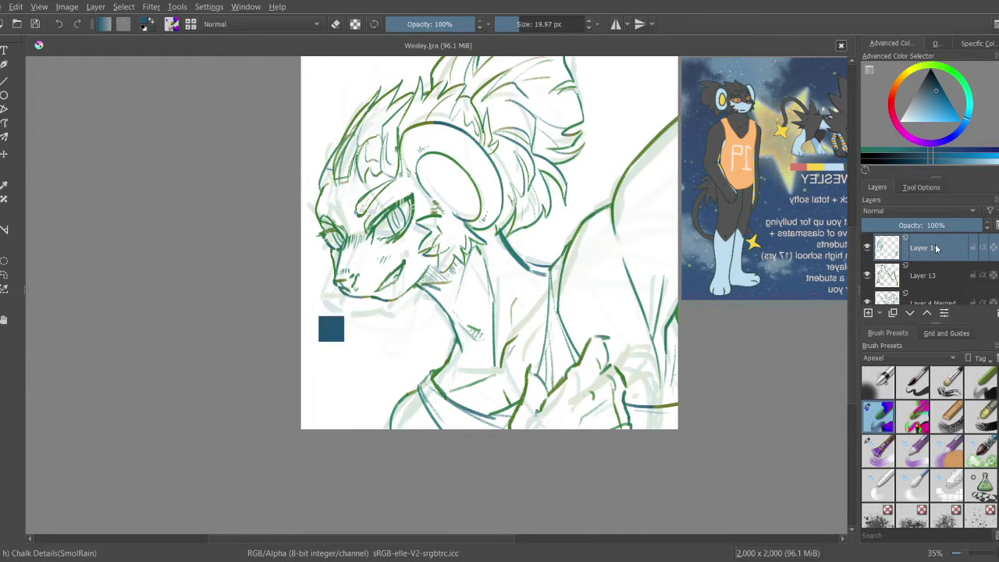
# Step: Merge Layer 14 and Layer 13 down into Layer 4 Merged, and hide the rough sketch on Layer 1
pyautogui.hotkey('ctrl', 'e')
pyautogui.hotkey('ctrl', 'e')
pyautogui.click(916, 275)
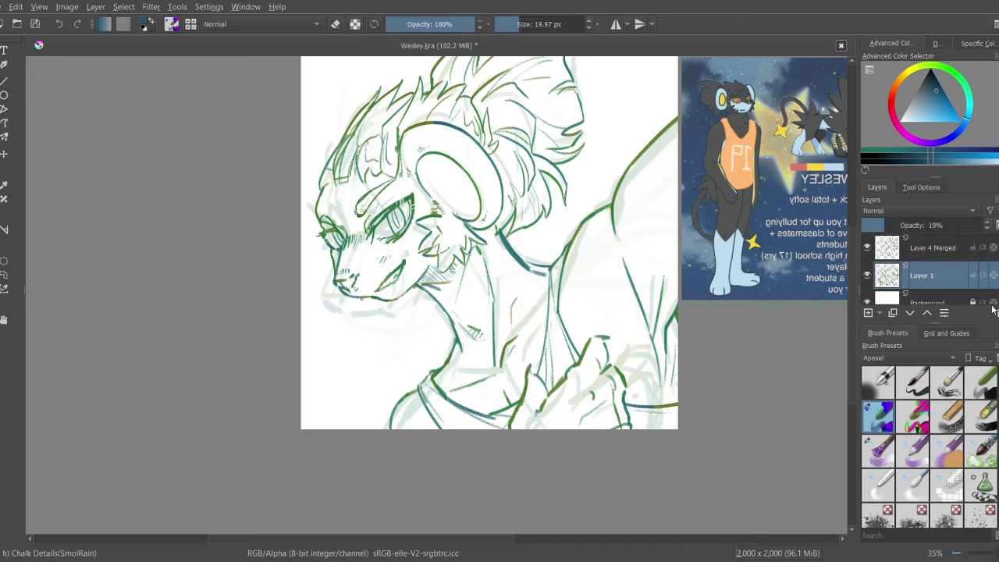
pyautogui.click(867, 275)
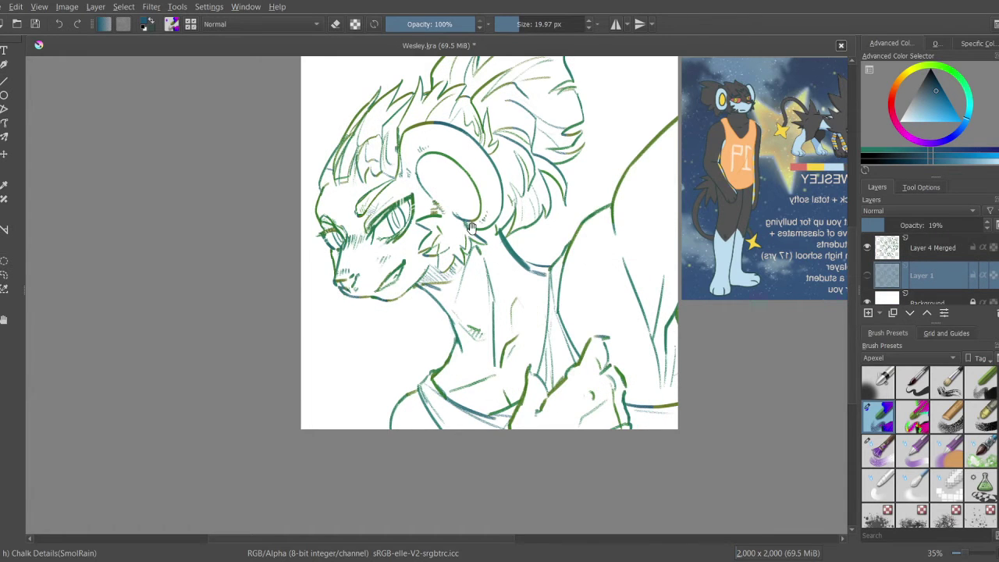
# Step: Add a new layer above Layer 4 Merged and switch to the canvas-only view
pyautogui.scroll(-3, 470, 227)
pyautogui.click(952, 247)
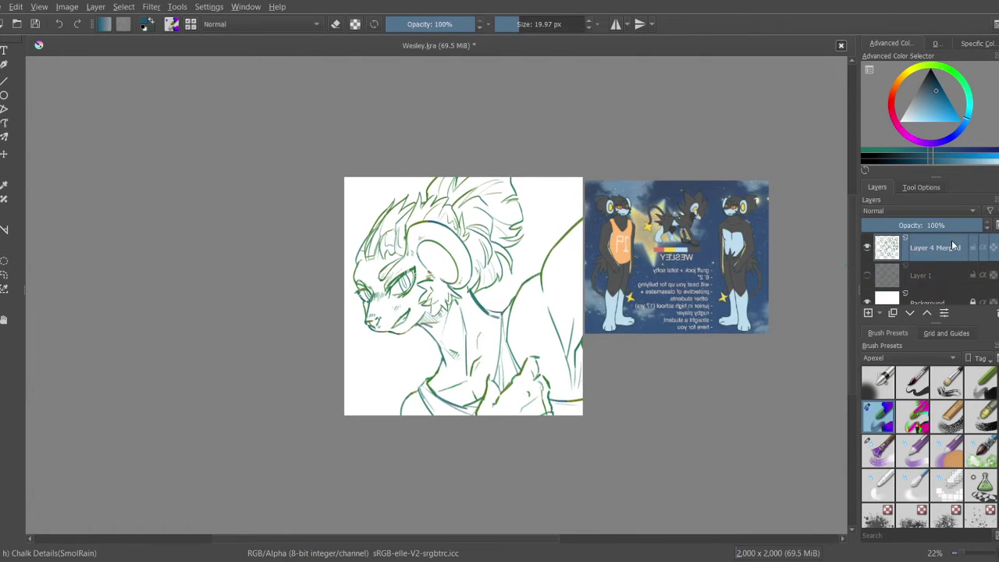
pyautogui.press('Insert')
pyautogui.press('Tab')
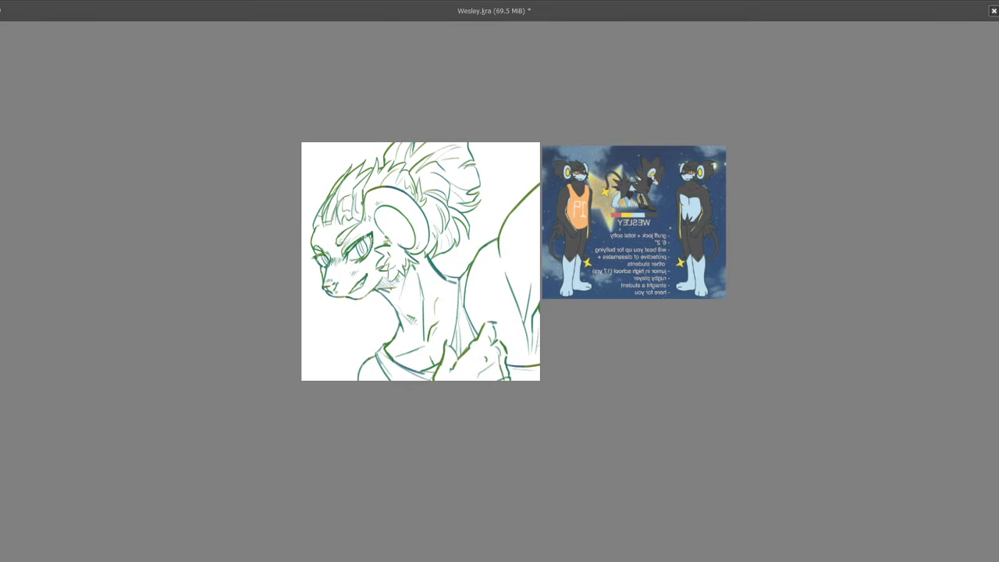
# Step: Thicken the front neck line from beneath the jaw down toward the chest
pyautogui.scroll(10, 361, 263)
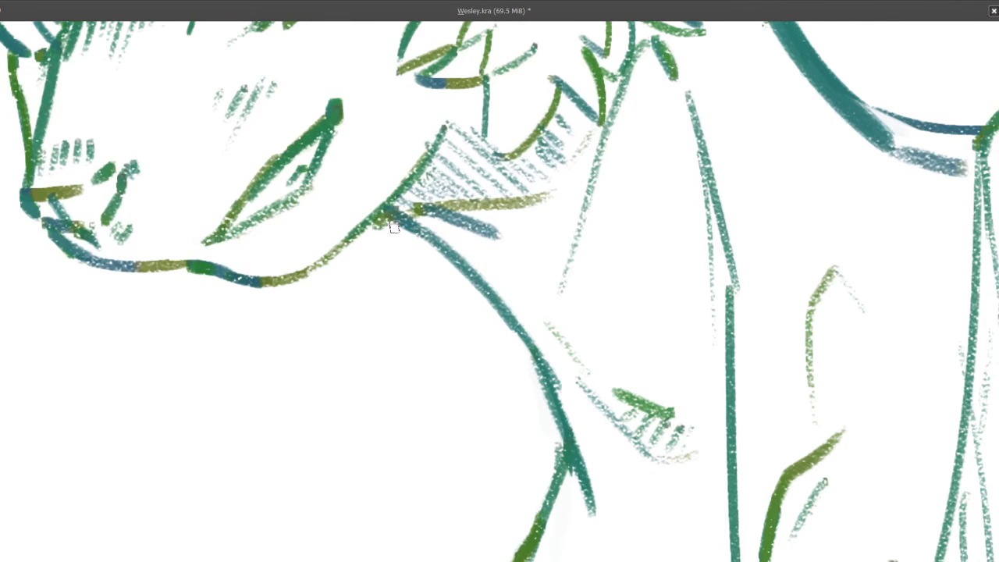
pyautogui.moveTo(374, 215)
pyautogui.mouseDown()
pyautogui.moveTo(419, 245)
pyautogui.moveTo(374, 196)
pyautogui.moveTo(462, 275)
pyautogui.moveTo(483, 320)
pyautogui.mouseUp()
pyautogui.moveTo(483, 320)
pyautogui.mouseDown()
pyautogui.moveTo(416, 187)
pyautogui.moveTo(458, 261)
pyautogui.mouseUp()
pyautogui.moveTo(466, 302); pyautogui.dragTo(459, 197)
pyautogui.moveTo(459, 197)
pyautogui.mouseDown()
pyautogui.moveTo(442, 166)
pyautogui.moveTo(472, 81)
pyautogui.mouseUp()
pyautogui.moveTo(468, 94)
pyautogui.mouseDown()
pyautogui.moveTo(437, 156)
pyautogui.moveTo(365, 238)
pyautogui.moveTo(531, 13)
pyautogui.mouseUp()
# Step: Thicken the upper neck line where it meets the jaw and the jawline forward to below the mouth
pyautogui.moveTo(421, 168)
pyautogui.mouseDown()
pyautogui.moveTo(295, 288)
pyautogui.moveTo(364, 238)
pyautogui.moveTo(320, 294)
pyautogui.moveTo(300, 374)
pyautogui.moveTo(425, 229)
pyautogui.mouseUp()
pyautogui.press('-')
pyautogui.press('+')
pyautogui.moveTo(499, 259)
pyautogui.mouseDown()
pyautogui.moveTo(426, 299)
pyautogui.moveTo(430, 286)
pyautogui.moveTo(389, 306)
pyautogui.moveTo(435, 295)
pyautogui.moveTo(478, 324)
pyautogui.moveTo(505, 326)
pyautogui.moveTo(455, 319)
pyautogui.mouseUp()
pyautogui.moveTo(407, 290); pyautogui.dragTo(486, 296)
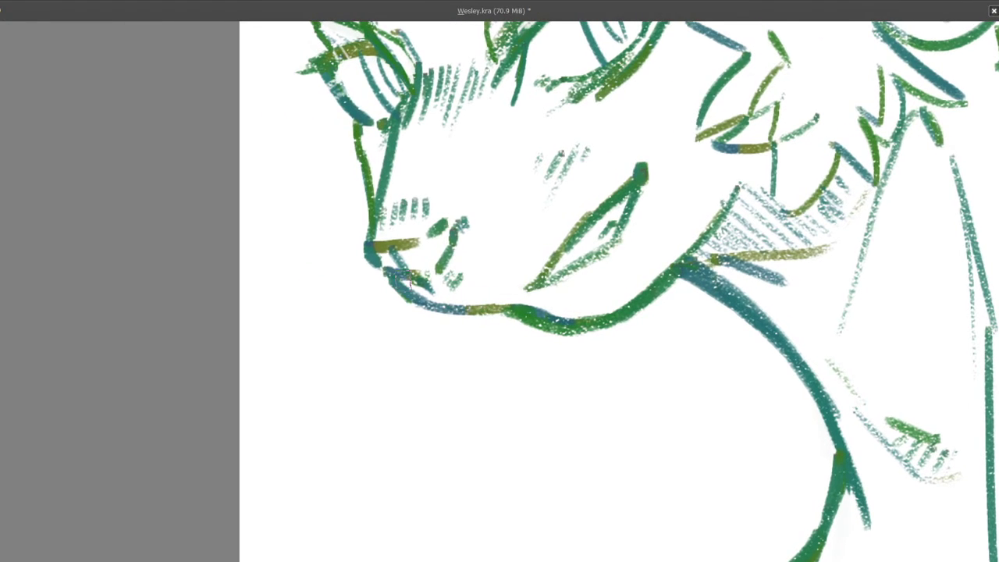
# Step: Thicken the front profile of the face from the chin and nose past the far eye up the forehead
pyautogui.moveTo(372, 222); pyautogui.dragTo(406, 304)
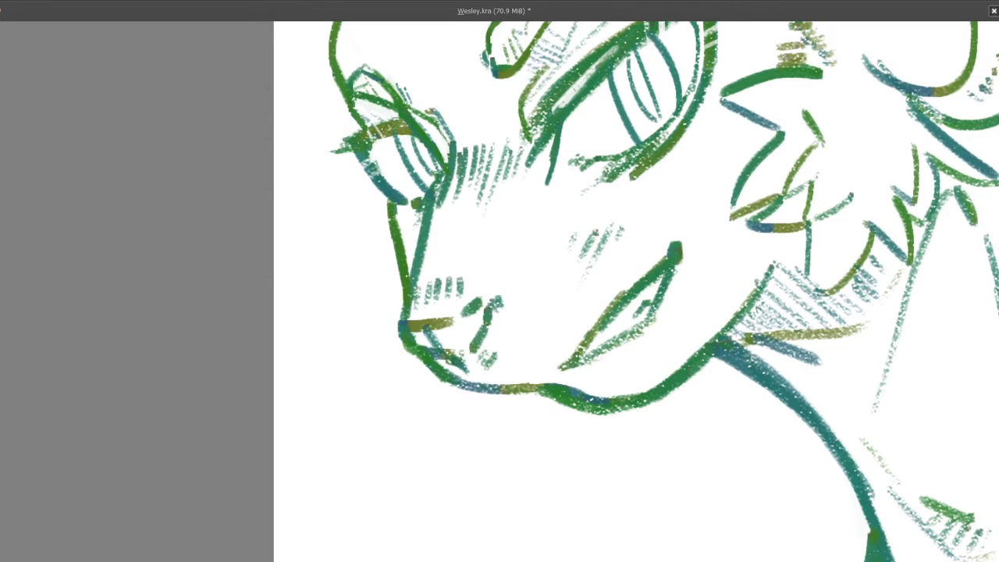
pyautogui.moveTo(390, 193); pyautogui.dragTo(412, 291)
pyautogui.moveTo(376, 219); pyautogui.dragTo(408, 290)
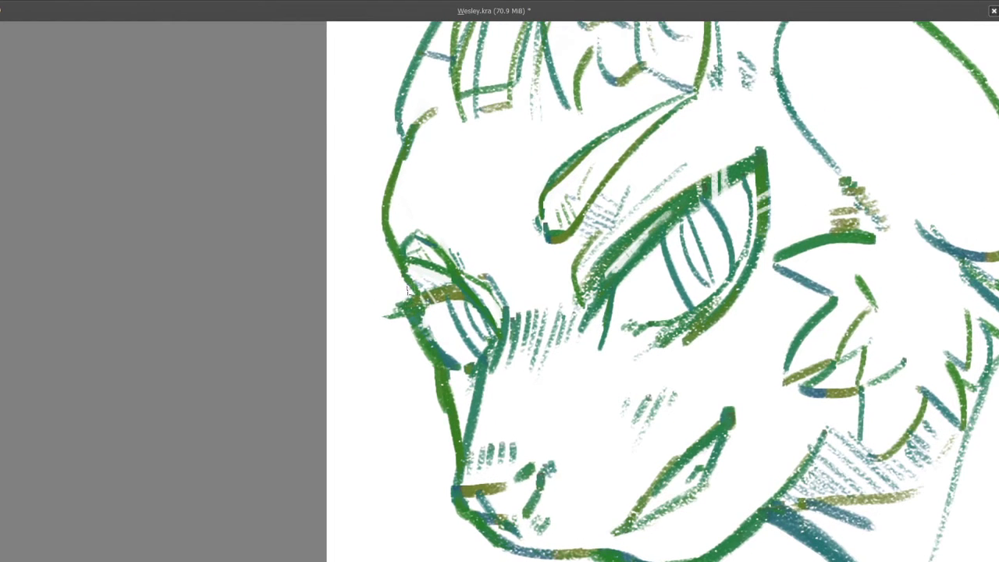
pyautogui.moveTo(394, 188); pyautogui.dragTo(387, 250)
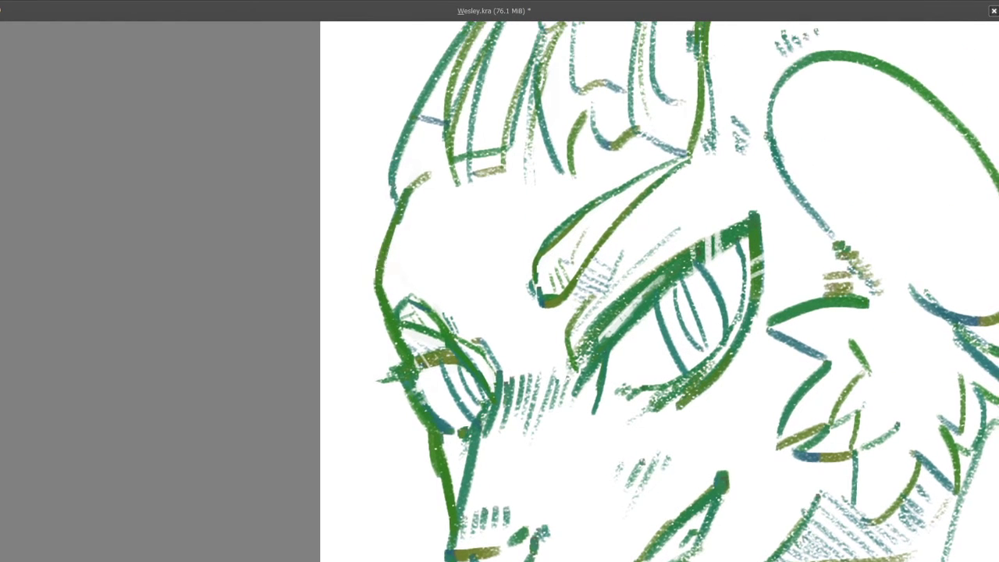
pyautogui.moveTo(402, 149); pyautogui.dragTo(382, 269)
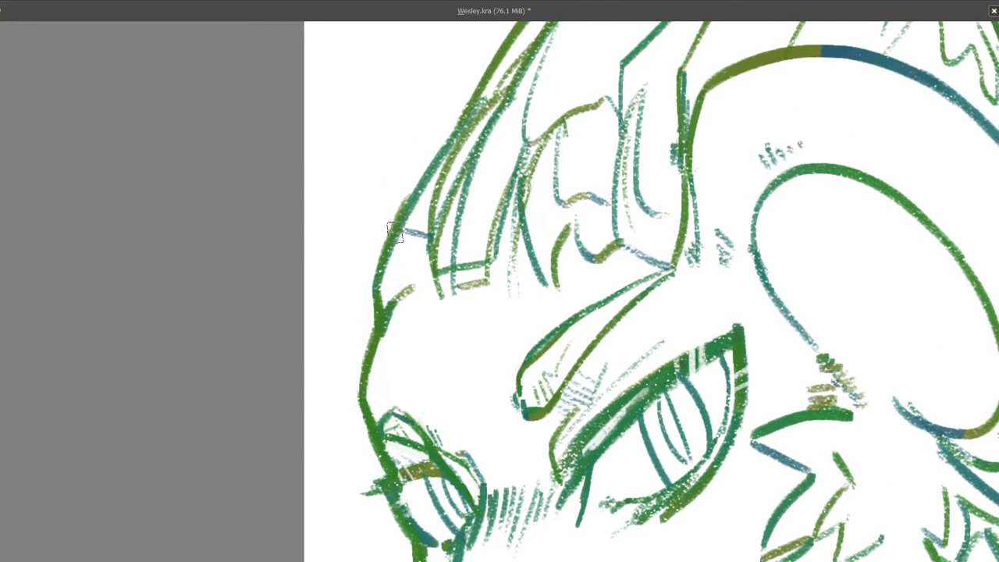
# Step: Add heavier line weight to the outer edge of the front hair from the hairline up to its first spikes
pyautogui.moveTo(457, 129); pyautogui.dragTo(361, 249)
pyautogui.moveTo(390, 195); pyautogui.dragTo(351, 243)
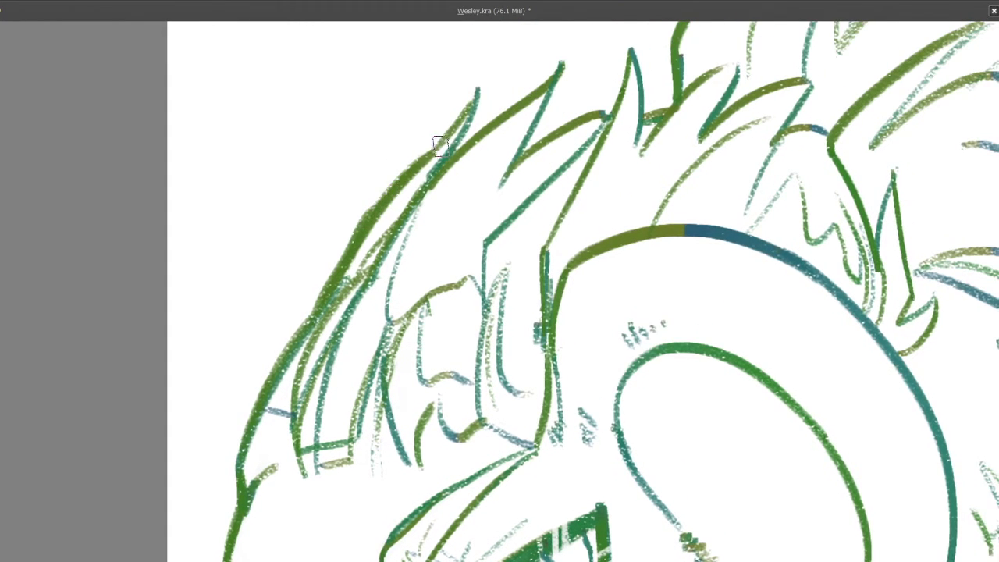
pyautogui.moveTo(487, 117); pyautogui.dragTo(374, 180)
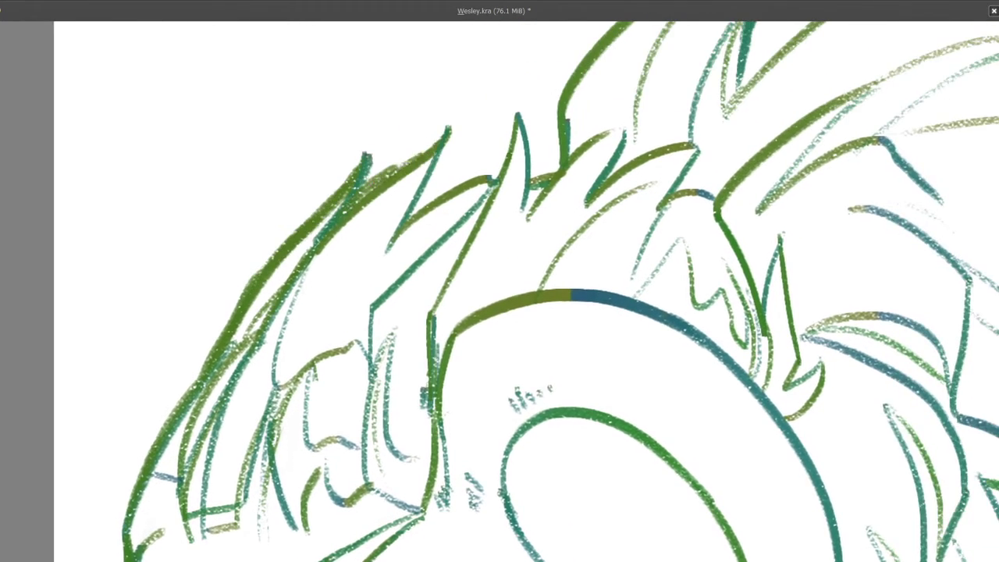
# Step: Thicken the hair spikes along the top of the head, checking the drawing in the mirrored canvas view
pyautogui.scroll(-4, 517, 104)
pyautogui.press('m')
pyautogui.scroll(5, 441, 226)
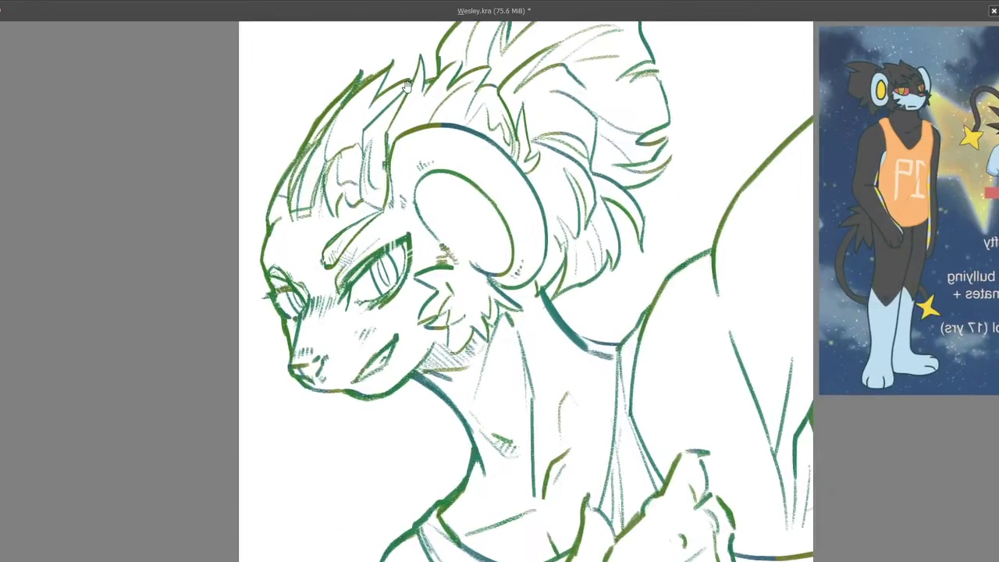
pyautogui.moveTo(385, 141)
pyautogui.mouseDown()
pyautogui.moveTo(361, 186)
pyautogui.moveTo(424, 156)
pyautogui.mouseUp()
pyautogui.moveTo(439, 112)
pyautogui.mouseDown()
pyautogui.moveTo(447, 167)
pyautogui.moveTo(403, 188)
pyautogui.mouseUp()
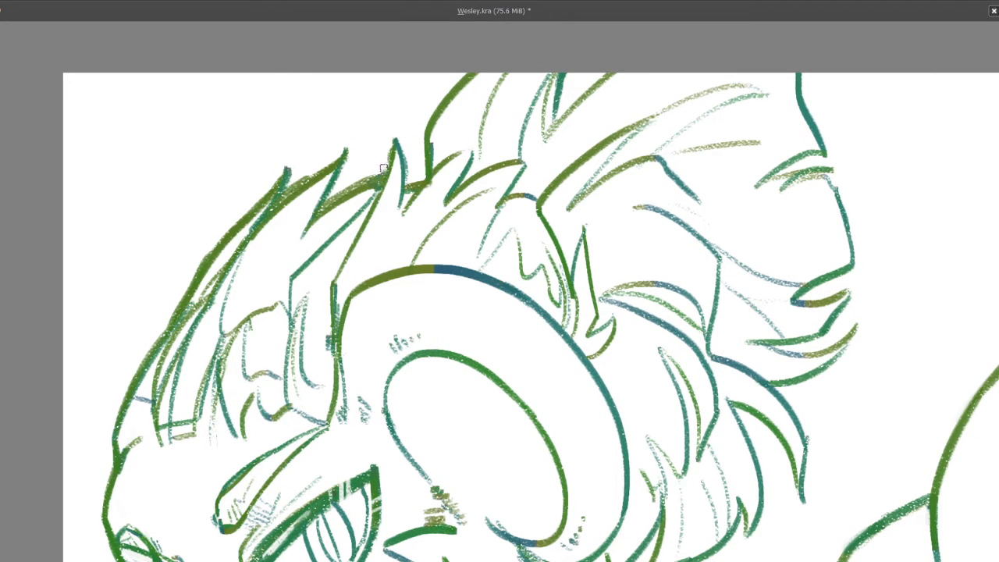
pyautogui.press('m')
pyautogui.press('m')
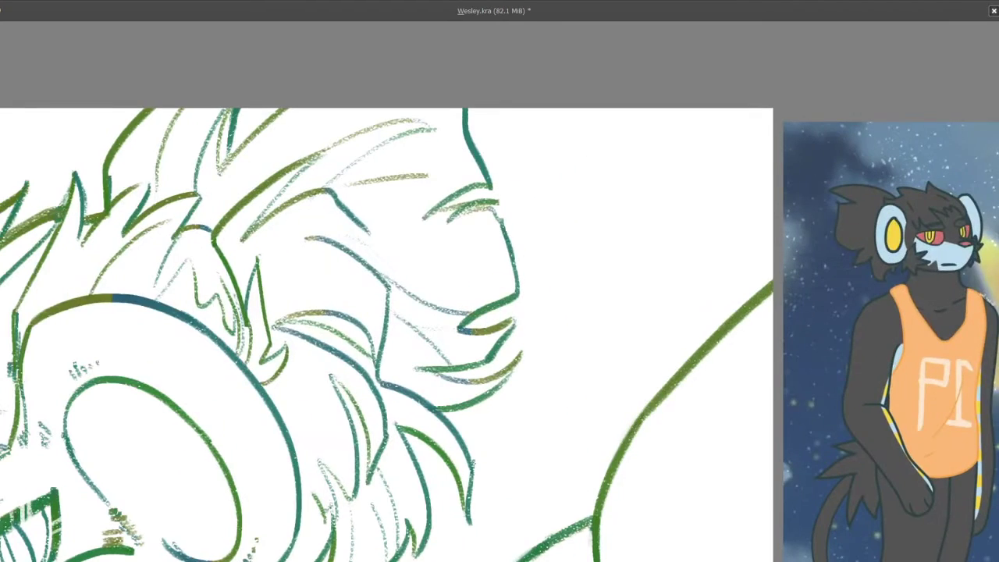
# Step: Thicken the back edge and pointed tufts of the large hair plume behind the head
pyautogui.moveTo(490, 188); pyautogui.dragTo(476, 156)
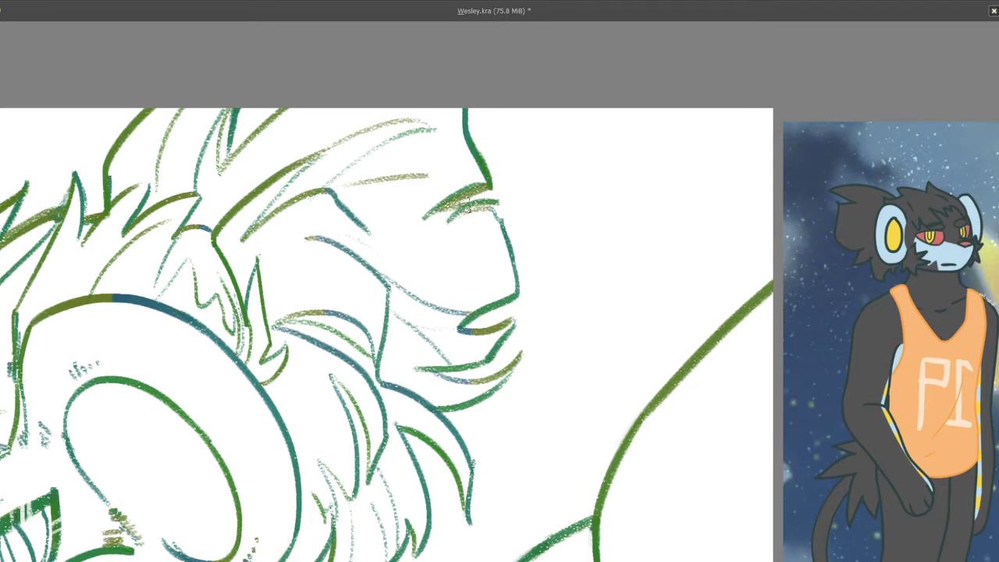
pyautogui.moveTo(451, 206)
pyautogui.mouseDown()
pyautogui.moveTo(496, 195)
pyautogui.moveTo(503, 231)
pyautogui.mouseUp()
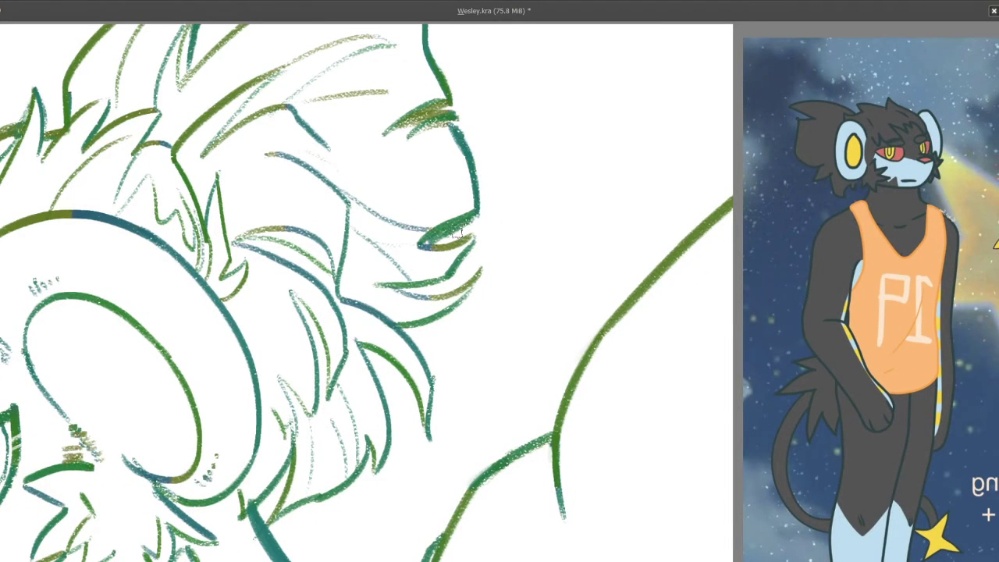
pyautogui.moveTo(423, 250)
pyautogui.mouseDown()
pyautogui.moveTo(471, 238)
pyautogui.moveTo(481, 154)
pyautogui.moveTo(519, 113)
pyautogui.mouseUp()
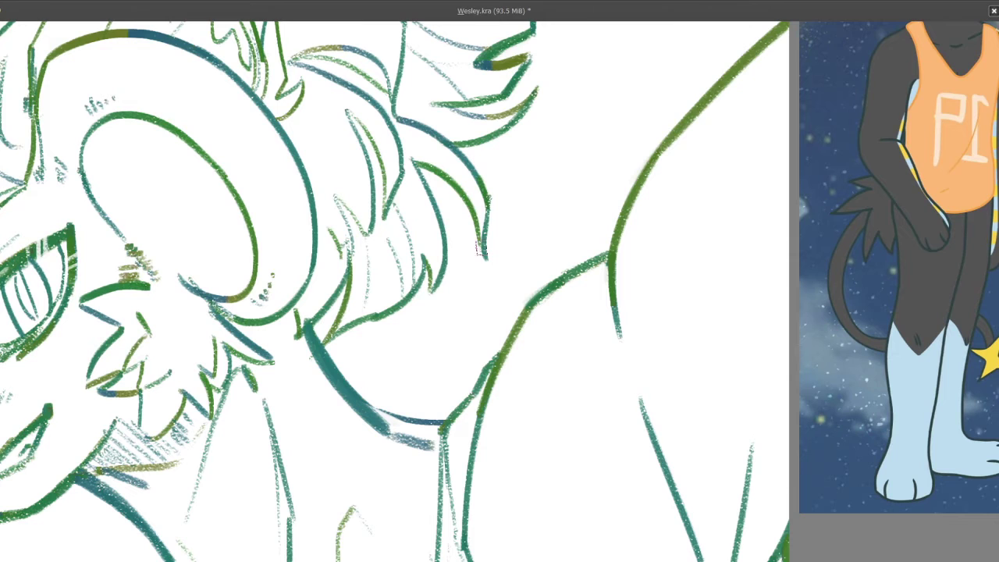
# Step: Thicken the lower back hair strands and the nape line running into the shoulder
pyautogui.moveTo(426, 254); pyautogui.dragTo(489, 152)
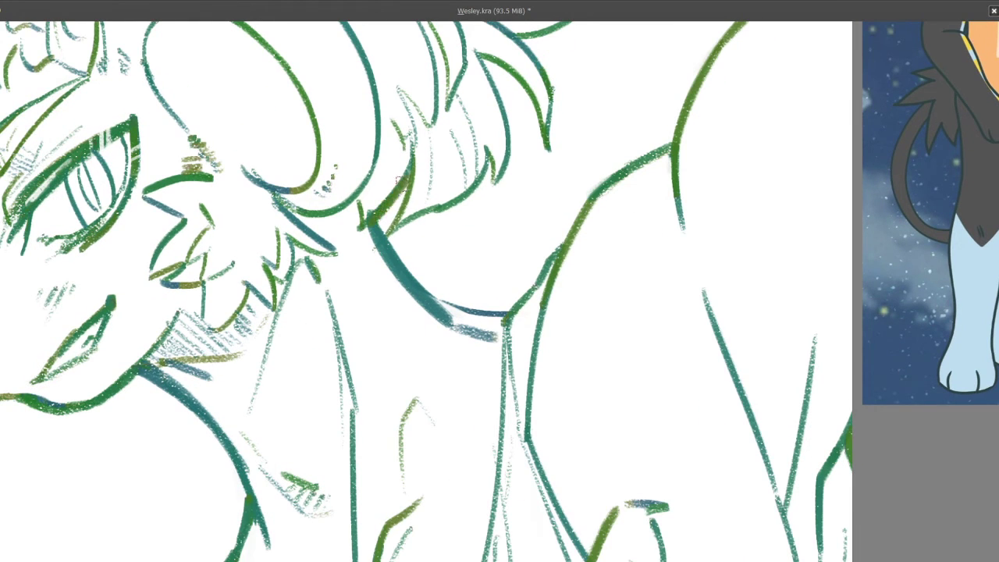
pyautogui.moveTo(475, 258); pyautogui.dragTo(402, 229)
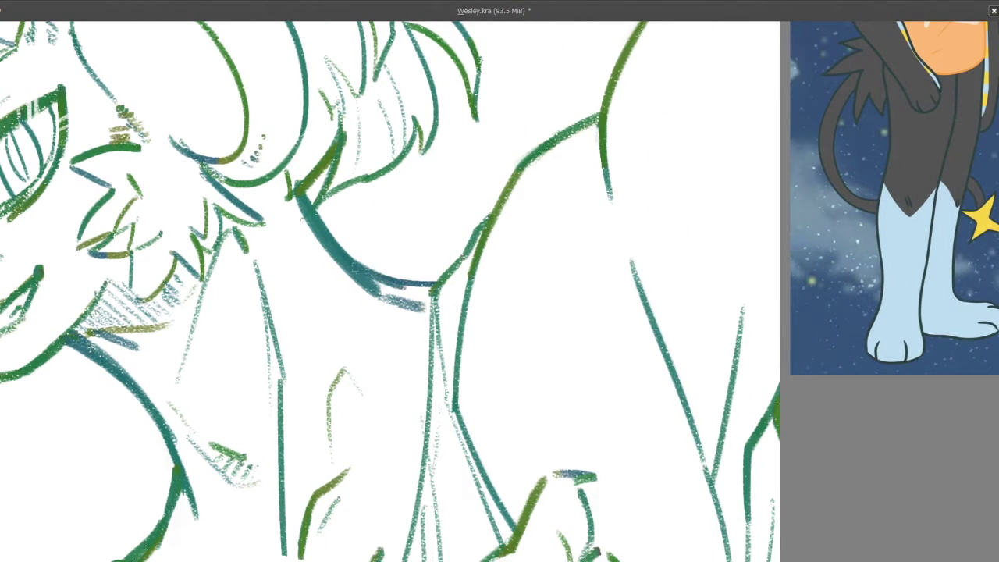
pyautogui.moveTo(453, 275); pyautogui.dragTo(274, 437)
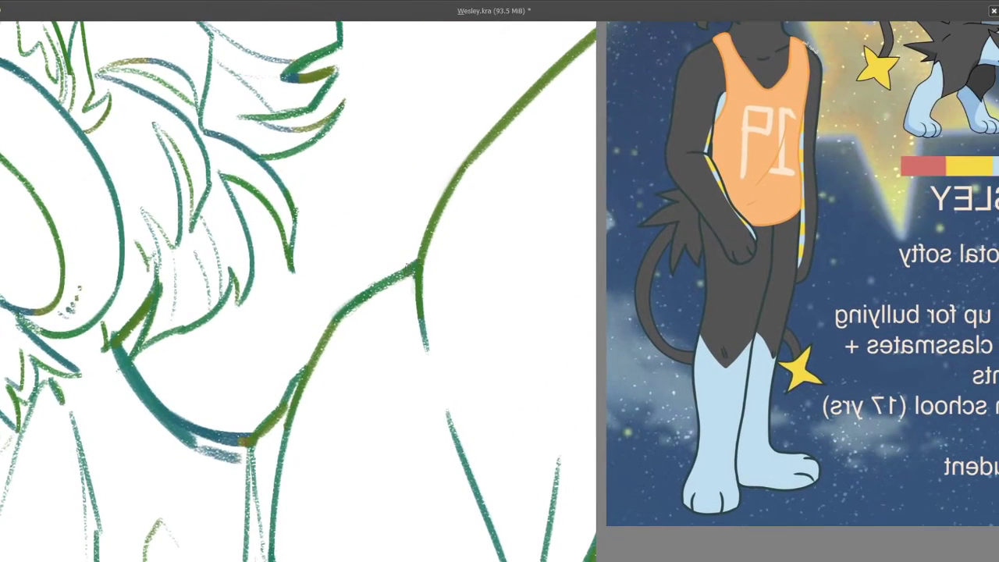
# Step: Leave the canvas-only view, compare the drawing with and without Layer 15, and merge it down into the line layer
pyautogui.scroll(-6, 408, 174)
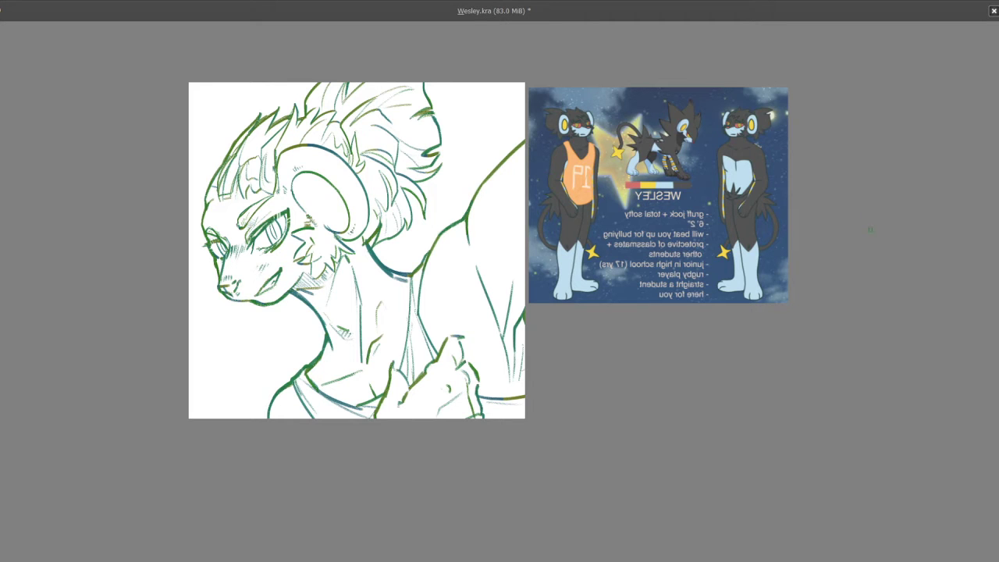
pyautogui.press('Tab')
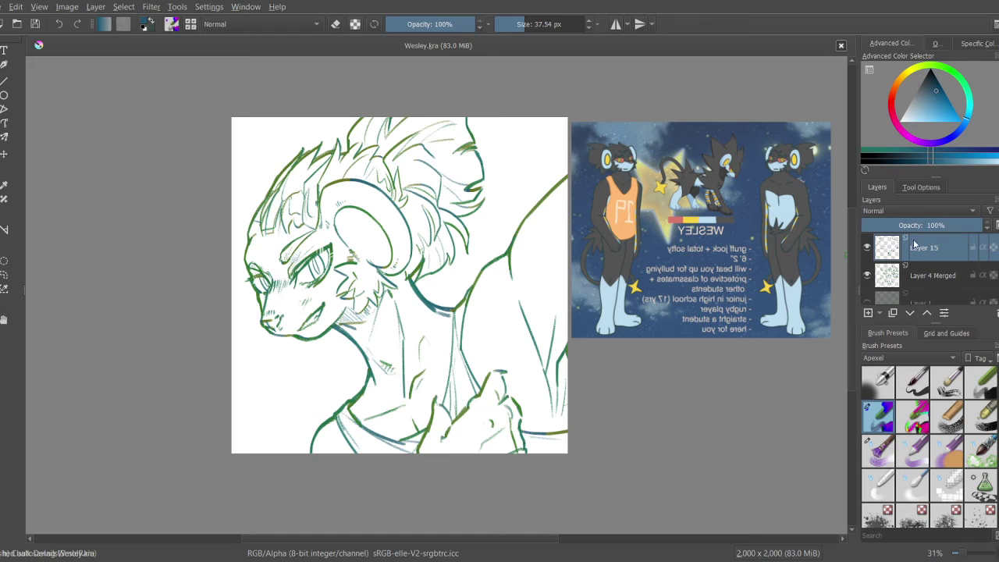
pyautogui.click(868, 248)
pyautogui.click(868, 248)
pyautogui.hotkey('ctrl', 'e')
# Step: Duplicate the merged line layer and recolour the copy's lines to dark purple and reddish tones with a colour filter
pyautogui.click(894, 312)
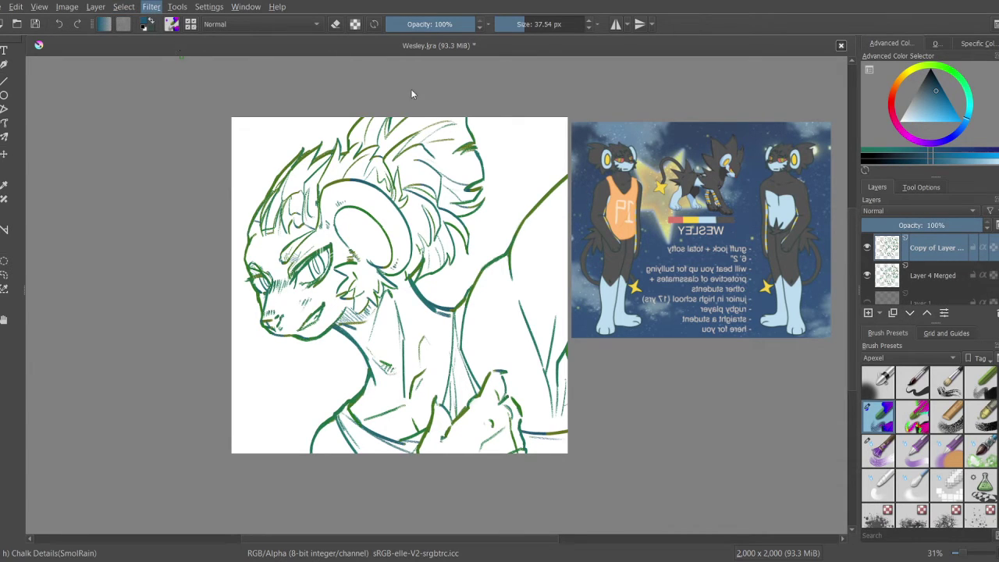
pyautogui.hotkey('ctrl', 'i')
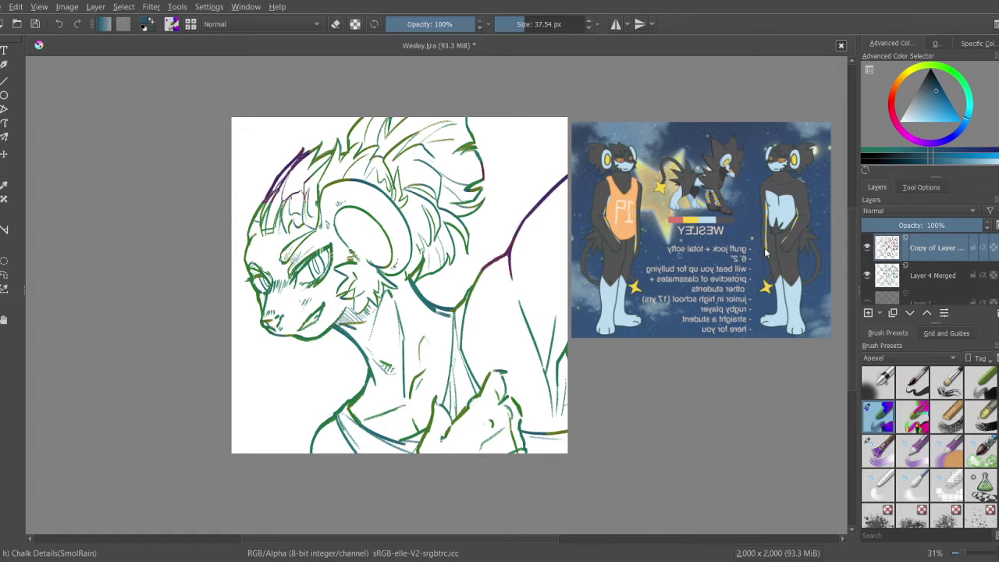
pyautogui.hotkey('ctrl', 'shift', 'u')
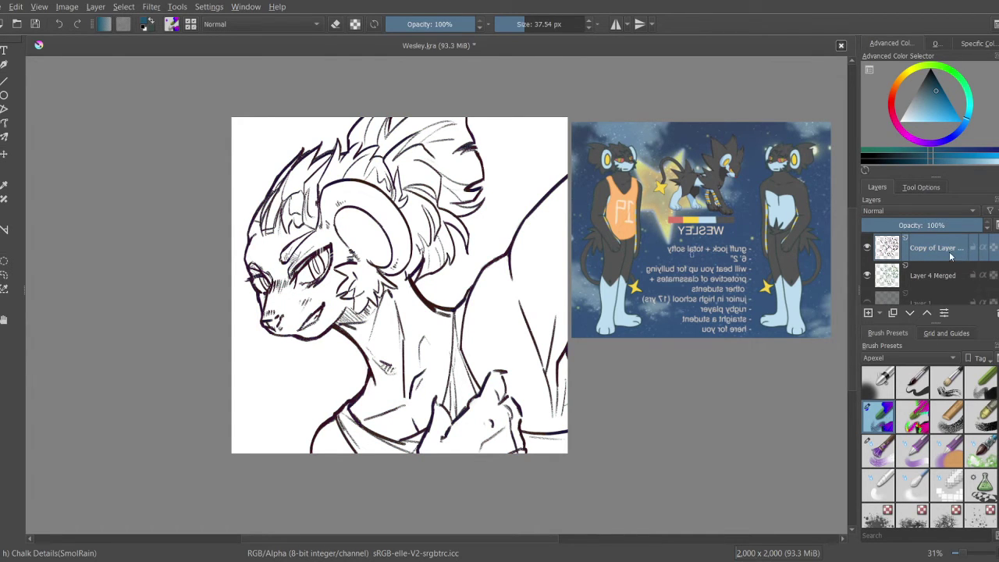
# Step: Add a transparency mask to the top line art copy layer
pyautogui.hotkey('ctrl', 'shift', 'f')
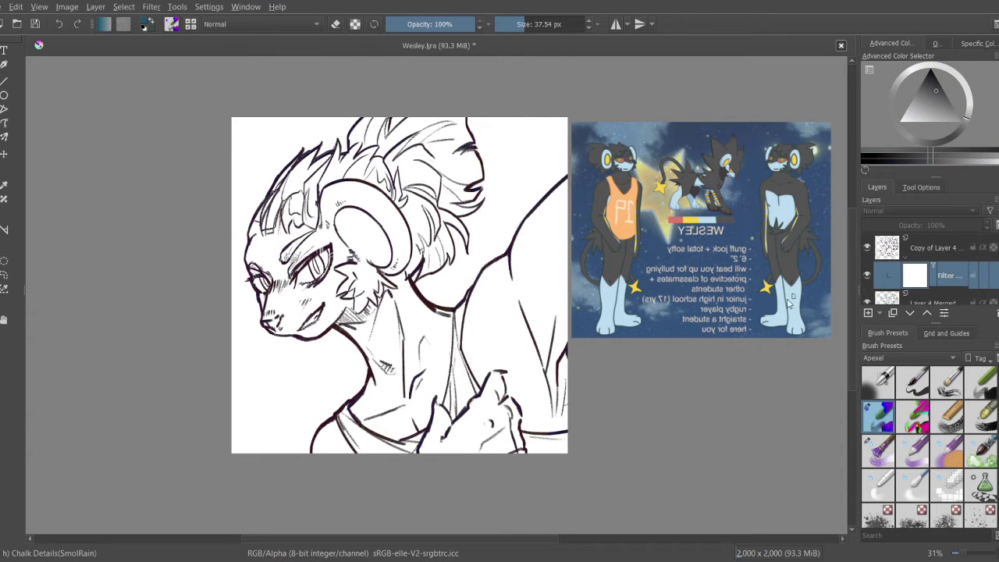
pyautogui.press('Escape')
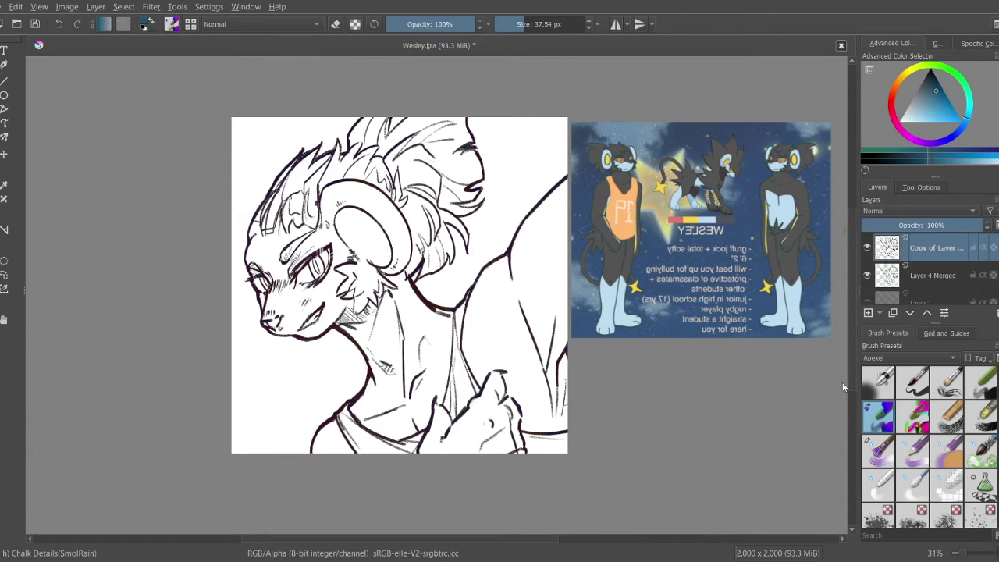
pyautogui.hotkey('ctrl', 'shift', 't')
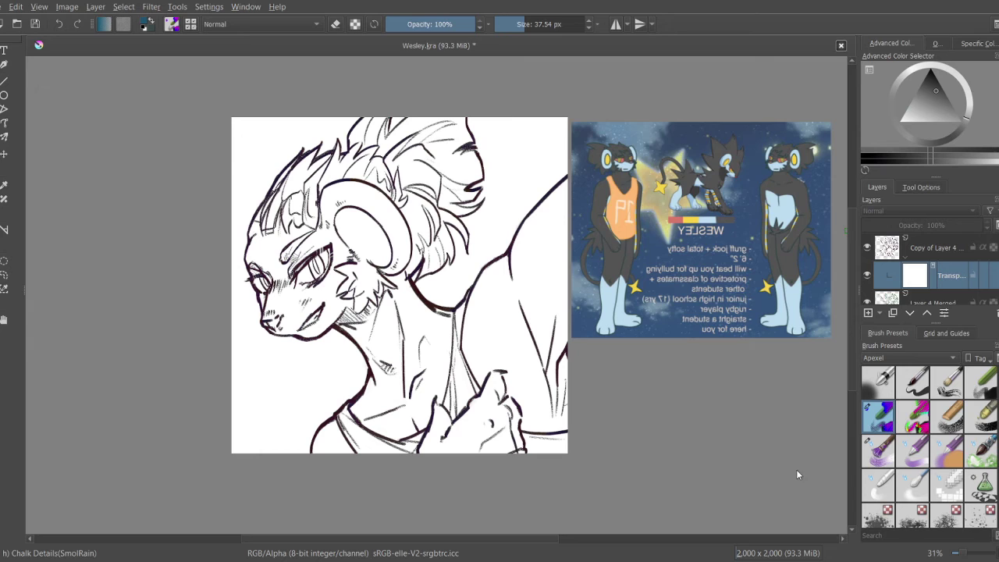
# Step: With the Wet Bristles Rough brush in eraser mode at about 28 px, mask out the near eye's outer corner, pupil and lower lash lines
pyautogui.click(879, 457)
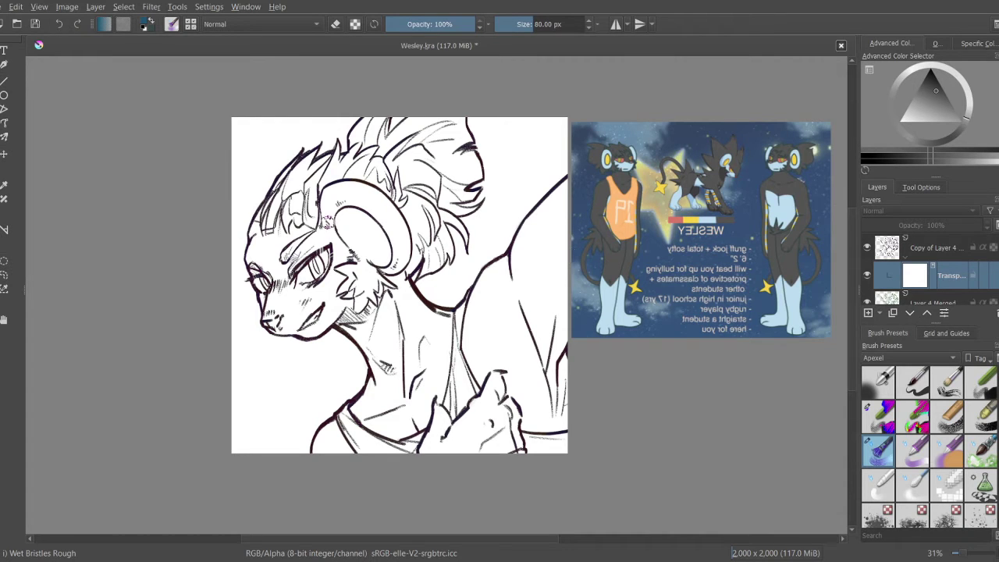
pyautogui.scroll(5, 324, 293)
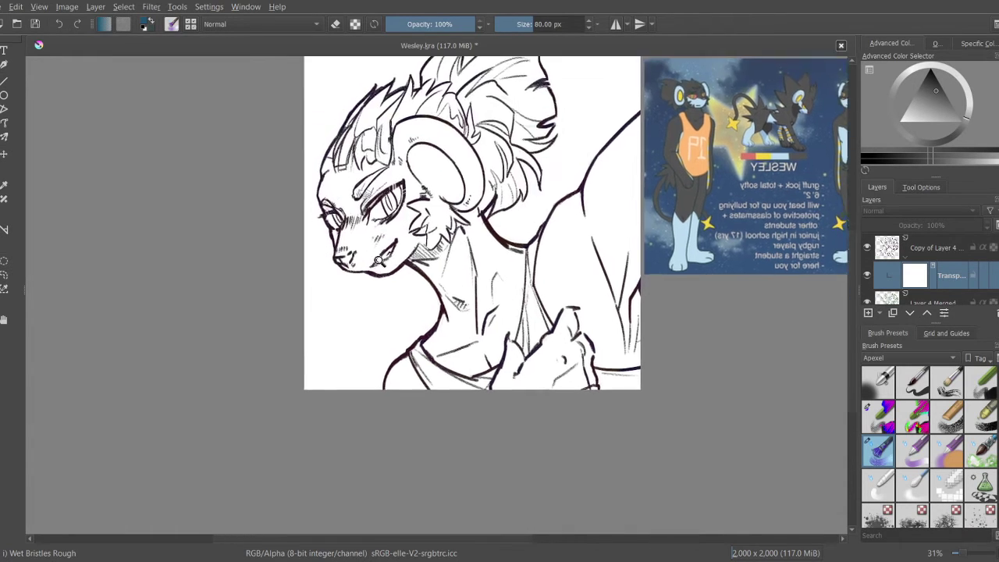
pyautogui.press('[')
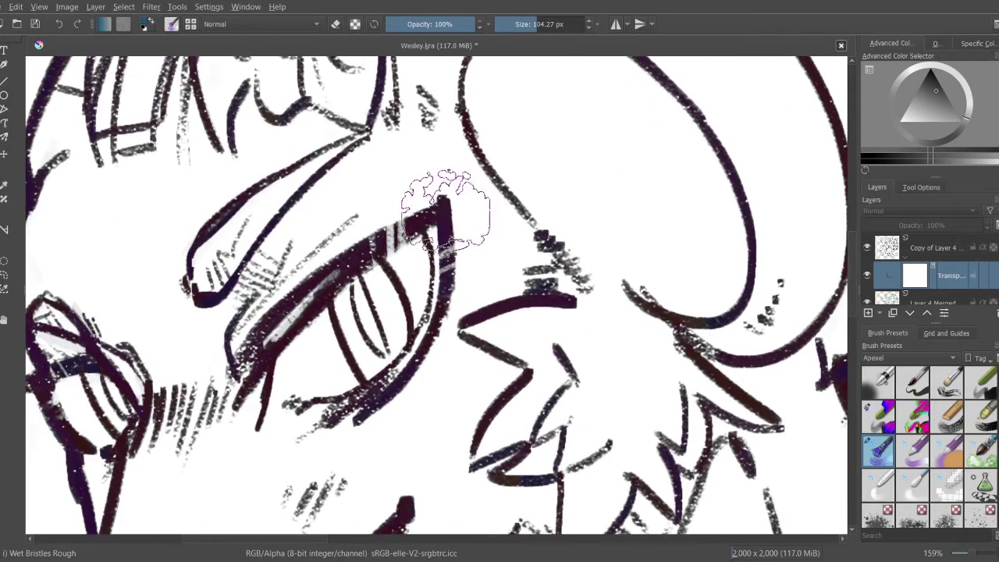
pyautogui.press('e')
pyautogui.moveTo(468, 196)
pyautogui.mouseDown()
pyautogui.moveTo(458, 197)
pyautogui.moveTo(470, 221)
pyautogui.moveTo(394, 238)
pyautogui.moveTo(447, 131)
pyautogui.mouseUp()
pyautogui.moveTo(390, 269)
pyautogui.mouseDown()
pyautogui.moveTo(371, 288)
pyautogui.moveTo(480, 261)
pyautogui.mouseUp()
pyautogui.press('[')
pyautogui.press('[')
pyautogui.press('[')
pyautogui.moveTo(440, 204)
pyautogui.mouseDown()
pyautogui.moveTo(452, 234)
pyautogui.moveTo(449, 209)
pyautogui.moveTo(437, 258)
pyautogui.moveTo(413, 192)
pyautogui.mouseUp()
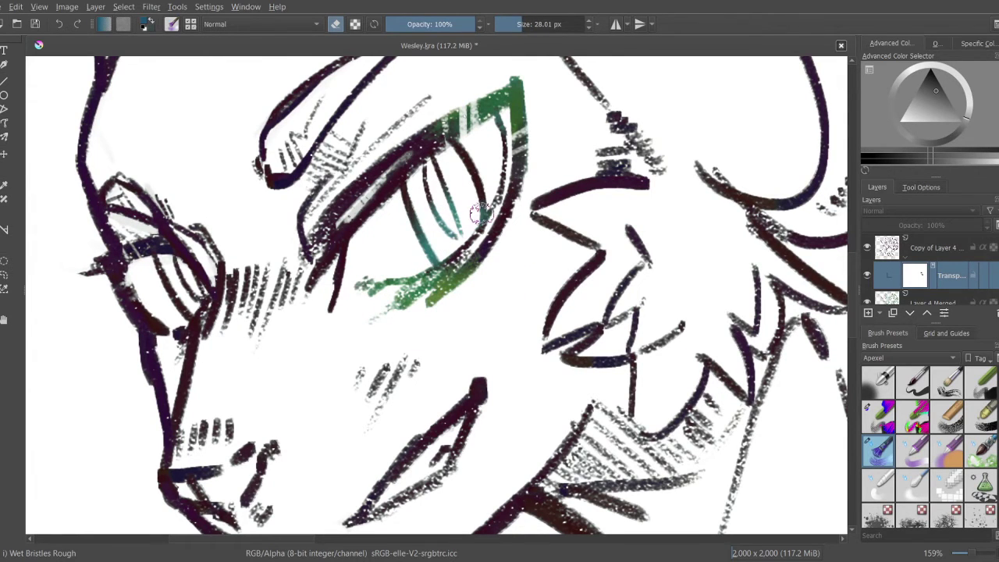
# Step: Enlarge the eraser to about 39 px and mask out the near eye's inner corner and the lower edge of its brow
pyautogui.moveTo(480, 207); pyautogui.dragTo(558, 184)
pyautogui.press(']')
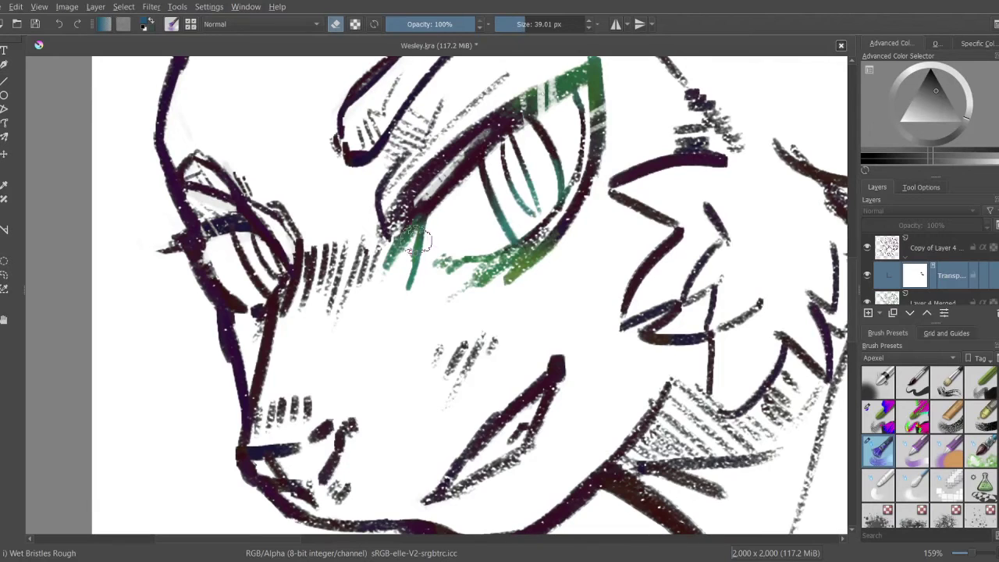
pyautogui.moveTo(418, 187); pyautogui.dragTo(413, 273)
pyautogui.moveTo(413, 205)
pyautogui.mouseDown()
pyautogui.moveTo(468, 179)
pyautogui.moveTo(391, 265)
pyautogui.moveTo(390, 337)
pyautogui.mouseUp()
pyautogui.moveTo(520, 161)
pyautogui.mouseDown()
pyautogui.moveTo(421, 234)
pyautogui.moveTo(348, 312)
pyautogui.mouseUp()
pyautogui.moveTo(348, 313)
pyautogui.mouseDown()
pyautogui.moveTo(407, 241)
pyautogui.moveTo(429, 129)
pyautogui.mouseUp()
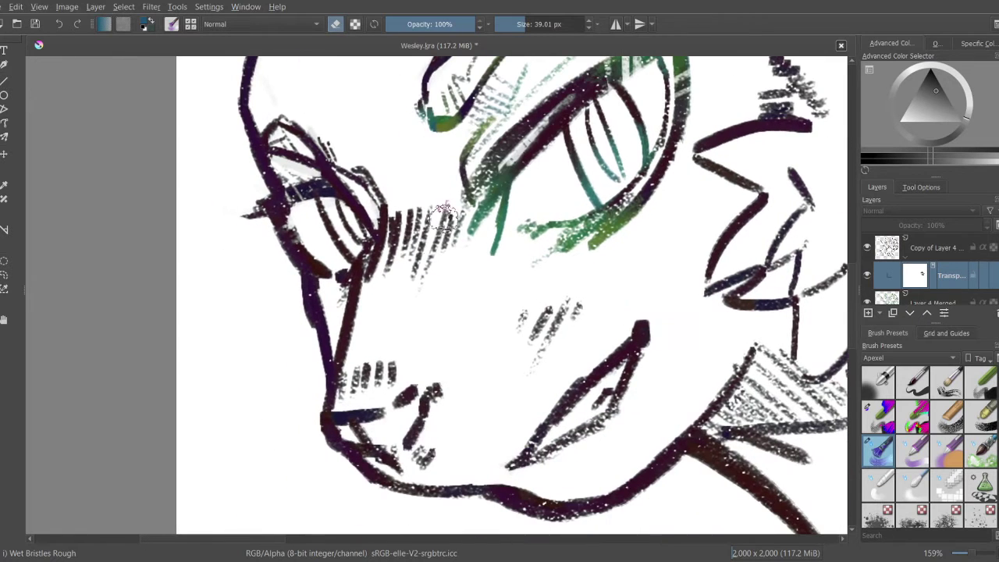
# Step: Mask out the hatching on the nose bridge, muzzle and cheek, plus the corners of the mouth
pyautogui.moveTo(423, 323); pyautogui.dragTo(356, 273)
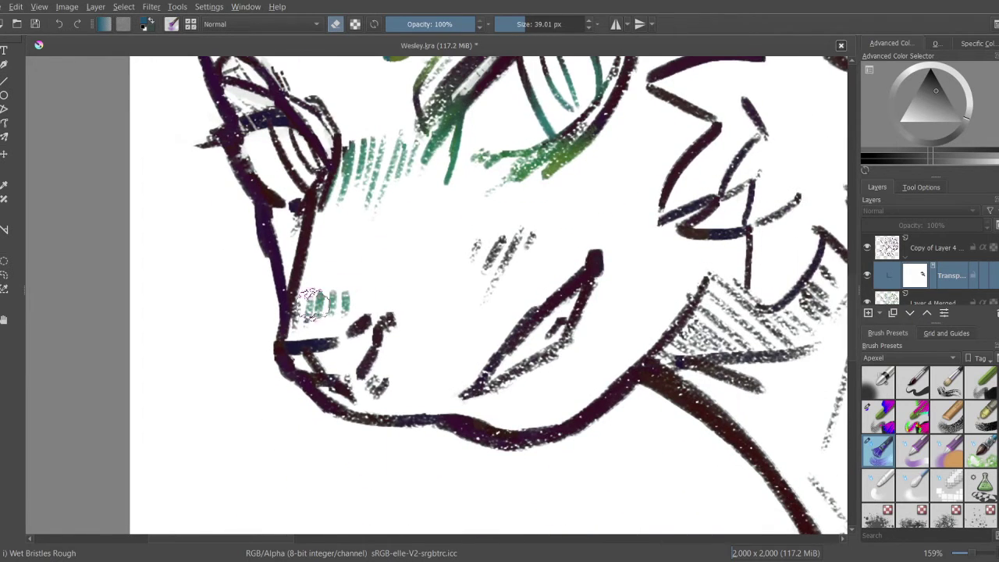
pyautogui.moveTo(607, 246)
pyautogui.mouseDown()
pyautogui.moveTo(482, 227)
pyautogui.moveTo(468, 239)
pyautogui.mouseUp()
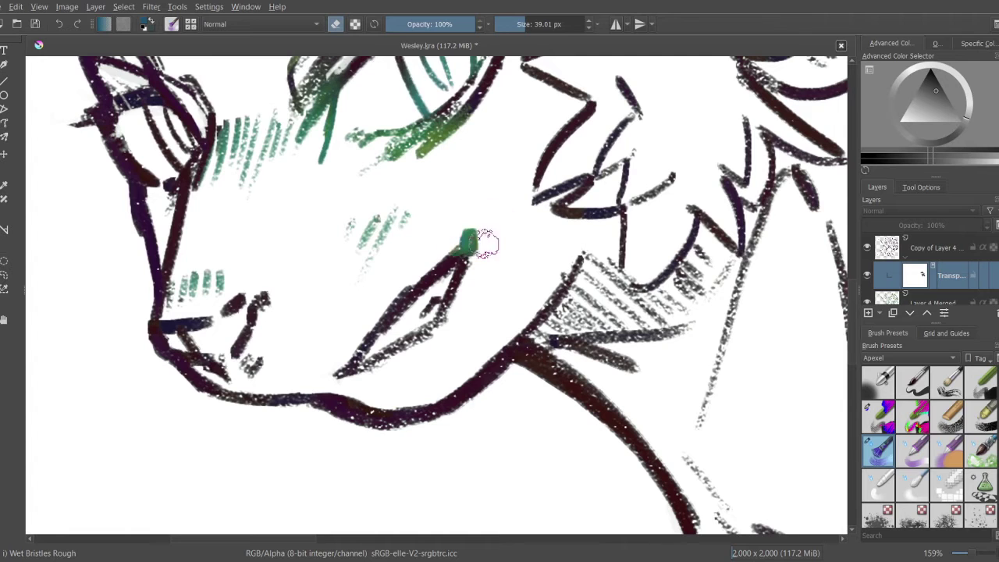
pyautogui.moveTo(377, 334); pyautogui.dragTo(399, 311)
# Step: Mask out parts of the chin line and the nostril mark to bring out the green underlying lines
pyautogui.moveTo(386, 332)
pyautogui.mouseDown()
pyautogui.moveTo(358, 374)
pyautogui.moveTo(310, 376)
pyautogui.moveTo(406, 384)
pyautogui.moveTo(485, 368)
pyautogui.mouseUp()
pyautogui.hscroll(-2, 356, 356)
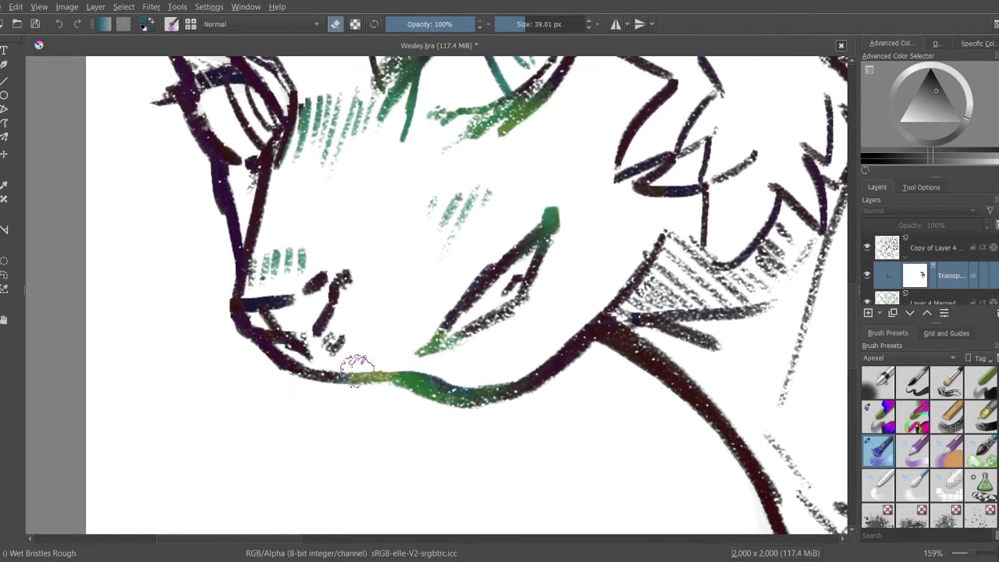
pyautogui.scroll(2, 357, 359)
pyautogui.moveTo(357, 341)
pyautogui.mouseDown()
pyautogui.moveTo(346, 372)
pyautogui.moveTo(308, 357)
pyautogui.mouseUp()
pyautogui.hscroll(-3, 309, 355)
pyautogui.scroll(3, 308, 355)
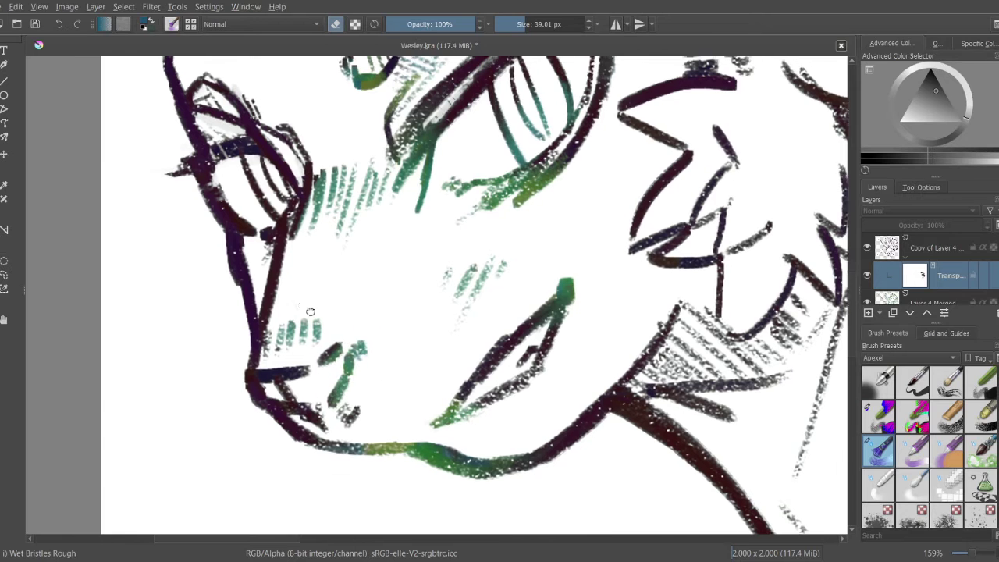
# Step: Mask out parts of the far eye and the forehead outline up to the hairline
pyautogui.moveTo(290, 306)
pyautogui.mouseDown()
pyautogui.moveTo(349, 294)
pyautogui.moveTo(370, 320)
pyautogui.moveTo(371, 297)
pyautogui.moveTo(349, 297)
pyautogui.moveTo(400, 295)
pyautogui.moveTo(335, 275)
pyautogui.moveTo(305, 287)
pyautogui.moveTo(285, 263)
pyautogui.moveTo(284, 217)
pyautogui.mouseUp()
pyautogui.scroll(1, 370, 318)
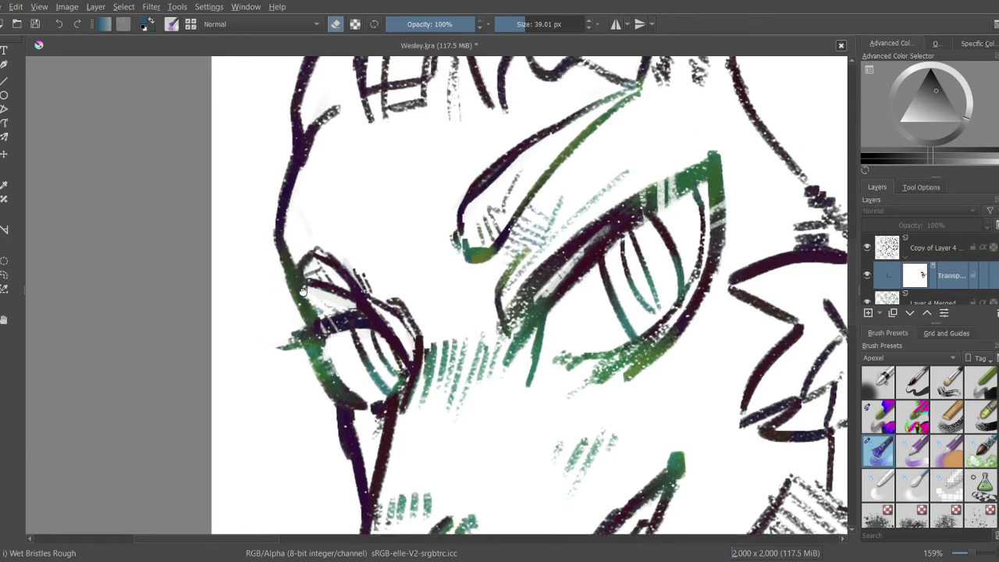
pyautogui.scroll(4, 296, 234)
pyautogui.moveTo(312, 289); pyautogui.dragTo(323, 228)
pyautogui.scroll(-5, 323, 228)
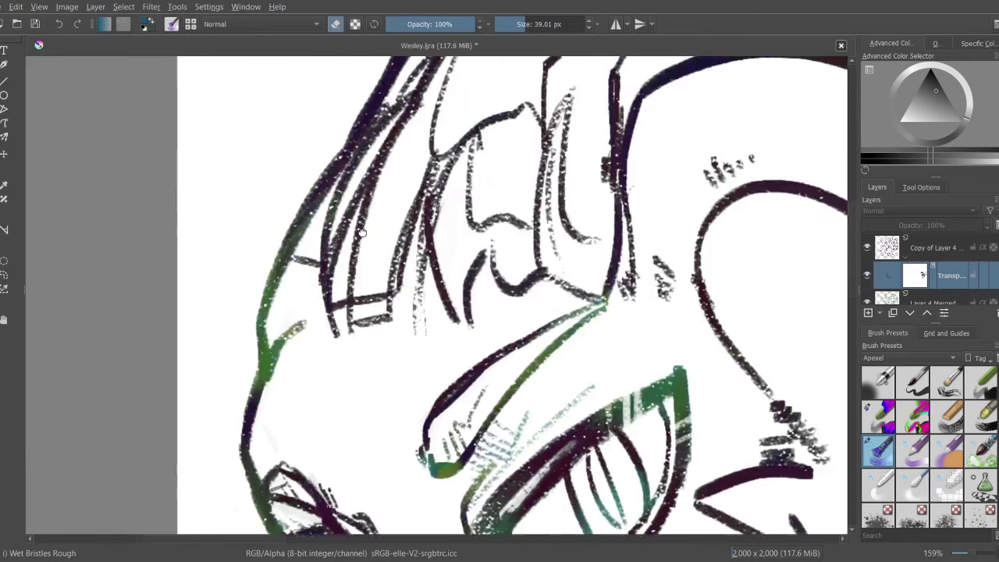
# Step: Enlarge the eraser to about 60 px and mask out the fringe strands and the small hatching beside the ear
pyautogui.scroll(1, 344, 336)
pyautogui.moveTo(343, 336); pyautogui.dragTo(367, 327)
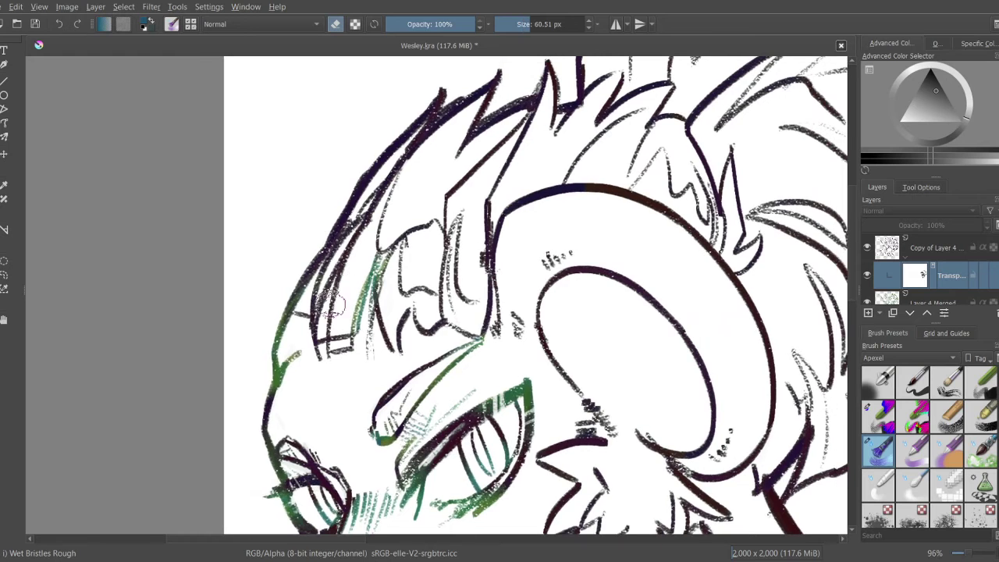
pyautogui.scroll(-1, 418, 301)
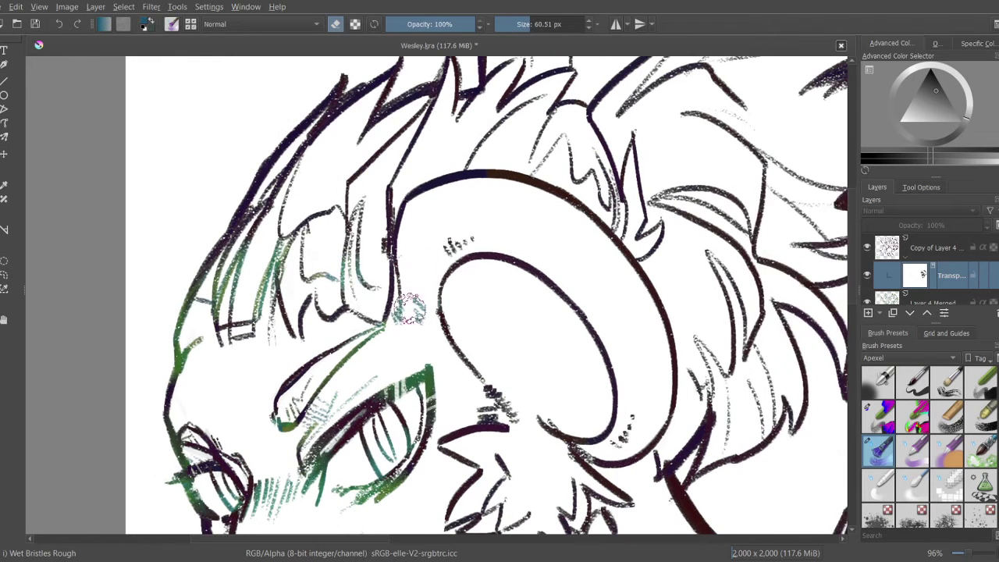
# Step: Mask out parts of the inner ear outline, the hatching around it and the cheek fur
pyautogui.moveTo(433, 262)
pyautogui.mouseDown()
pyautogui.moveTo(491, 224)
pyautogui.moveTo(461, 257)
pyautogui.moveTo(548, 259)
pyautogui.moveTo(496, 243)
pyautogui.moveTo(451, 193)
pyautogui.mouseUp()
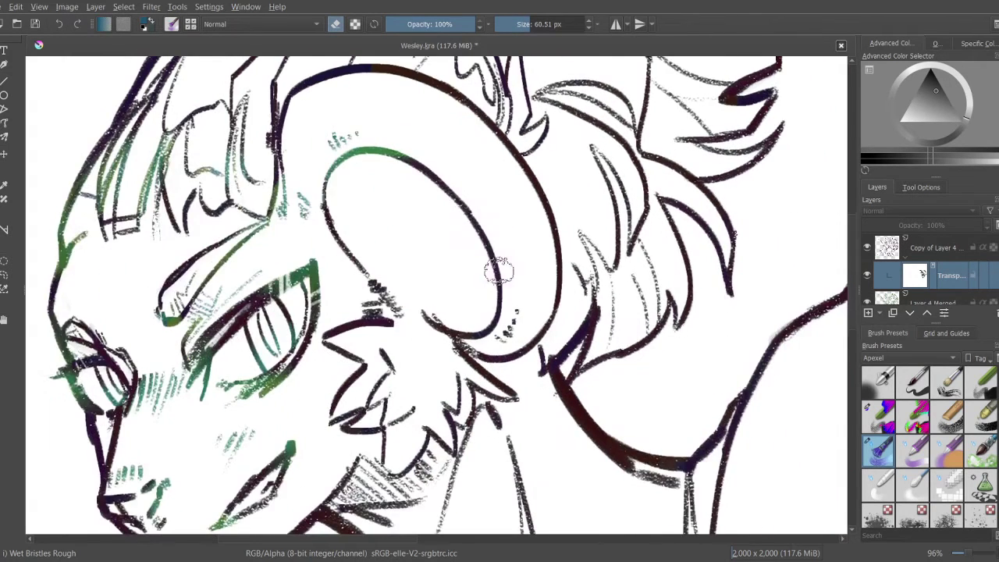
pyautogui.moveTo(492, 328); pyautogui.dragTo(457, 196)
pyautogui.moveTo(394, 366)
pyautogui.mouseDown()
pyautogui.moveTo(402, 261)
pyautogui.moveTo(437, 367)
pyautogui.mouseUp()
pyautogui.moveTo(461, 304)
pyautogui.mouseDown()
pyautogui.moveTo(367, 328)
pyautogui.moveTo(337, 316)
pyautogui.mouseUp()
pyautogui.moveTo(405, 250); pyautogui.dragTo(453, 273)
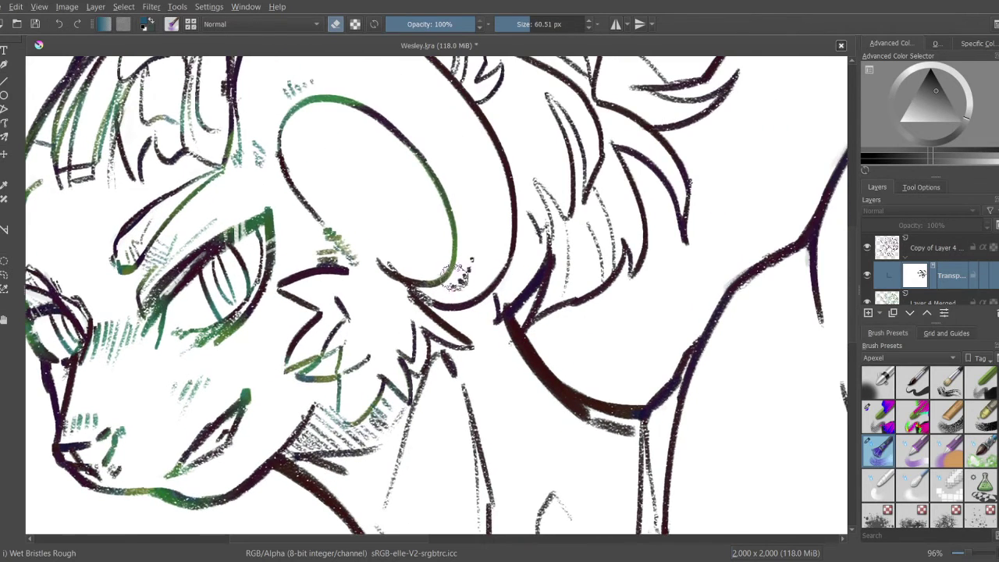
pyautogui.moveTo(364, 152)
pyautogui.mouseDown()
pyautogui.moveTo(404, 225)
pyautogui.moveTo(351, 230)
pyautogui.mouseUp()
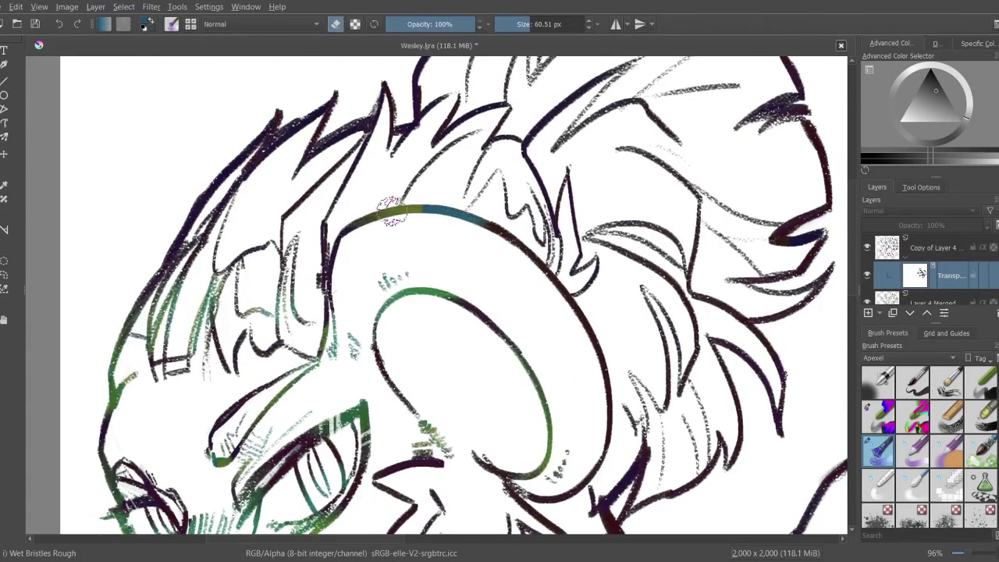
# Step: Mask out the top rim of the outer ear and the spiky hair tips above it
pyautogui.moveTo(468, 219); pyautogui.dragTo(546, 277)
pyautogui.moveTo(297, 219); pyautogui.dragTo(378, 273)
pyautogui.moveTo(390, 304)
pyautogui.mouseDown()
pyautogui.moveTo(366, 269)
pyautogui.moveTo(405, 230)
pyautogui.moveTo(424, 151)
pyautogui.moveTo(296, 234)
pyautogui.moveTo(303, 254)
pyautogui.mouseUp()
pyautogui.moveTo(471, 184)
pyautogui.mouseDown()
pyautogui.moveTo(530, 199)
pyautogui.moveTo(535, 223)
pyautogui.moveTo(396, 280)
pyautogui.mouseUp()
pyautogui.moveTo(454, 234)
pyautogui.mouseDown()
pyautogui.moveTo(534, 187)
pyautogui.moveTo(423, 258)
pyautogui.mouseUp()
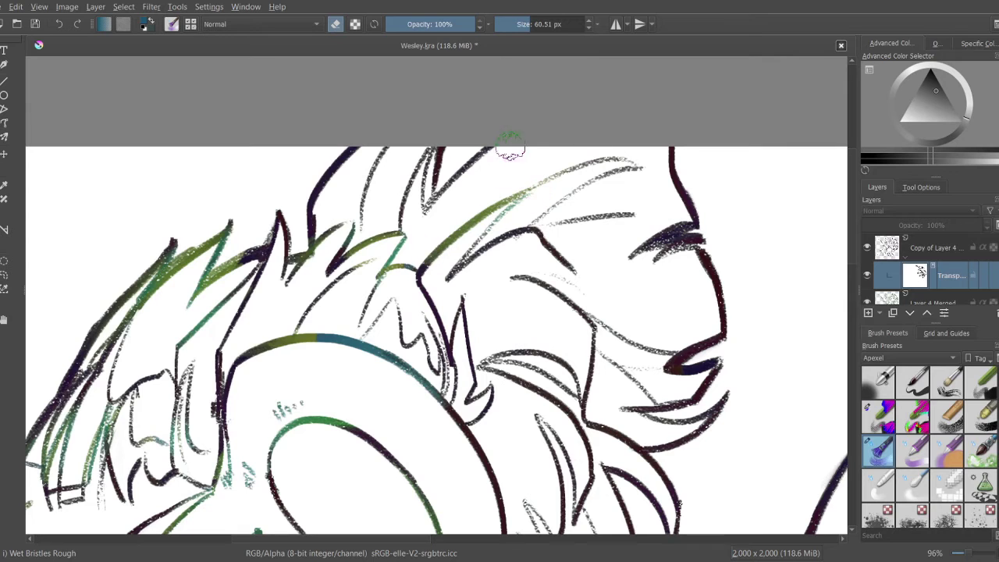
# Step: Mask out parts of the upper crest lines and the curved hair strands behind the ear
pyautogui.moveTo(503, 148); pyautogui.dragTo(458, 159)
pyautogui.moveTo(361, 148); pyautogui.dragTo(311, 200)
pyautogui.moveTo(527, 284); pyautogui.dragTo(337, 142)
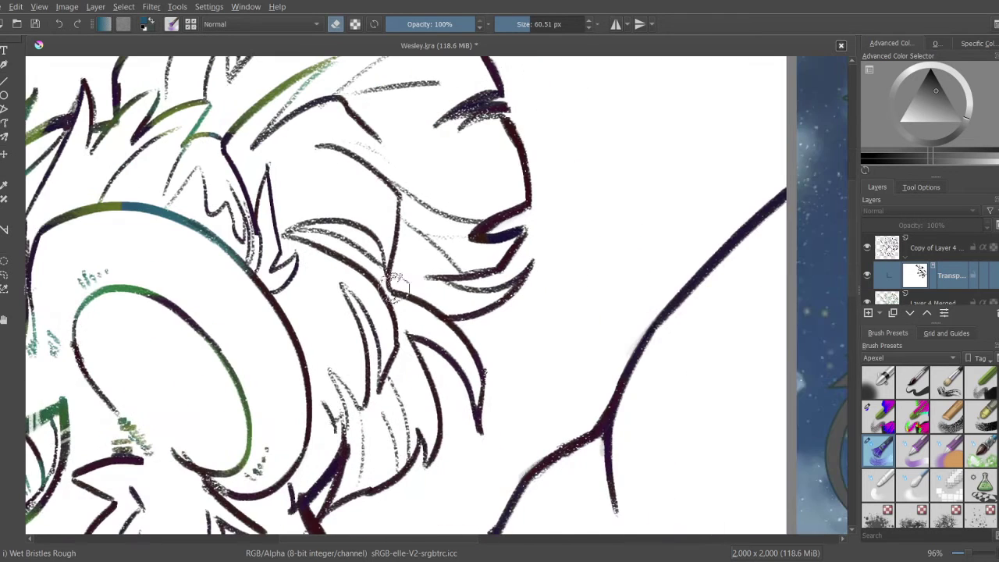
pyautogui.moveTo(398, 323); pyautogui.dragTo(435, 199)
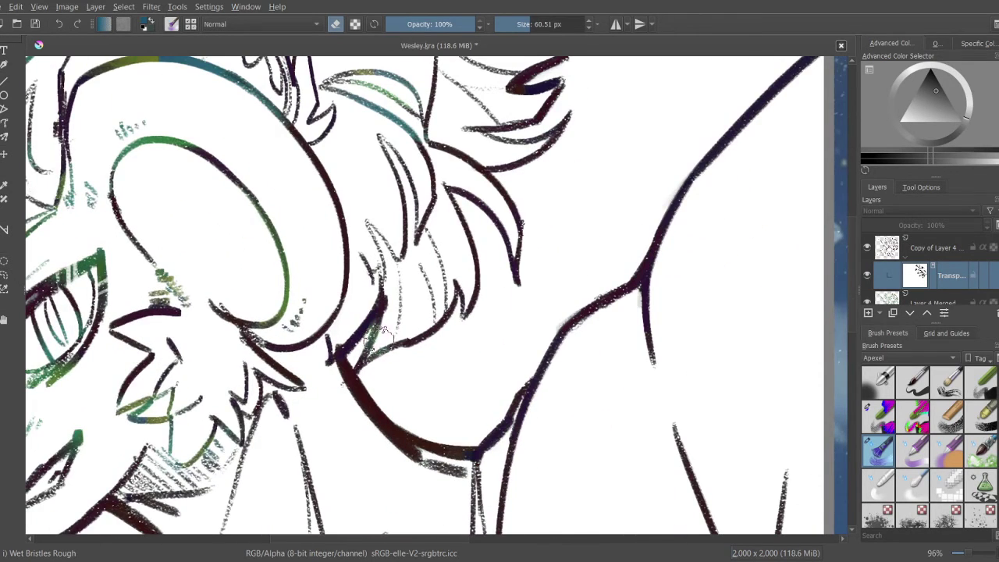
# Step: Mask out the hair tips at the nape and the jagged outer edge of the crest
pyautogui.moveTo(359, 368); pyautogui.dragTo(460, 296)
pyautogui.moveTo(515, 280)
pyautogui.mouseDown()
pyautogui.moveTo(509, 228)
pyautogui.moveTo(479, 305)
pyautogui.mouseUp()
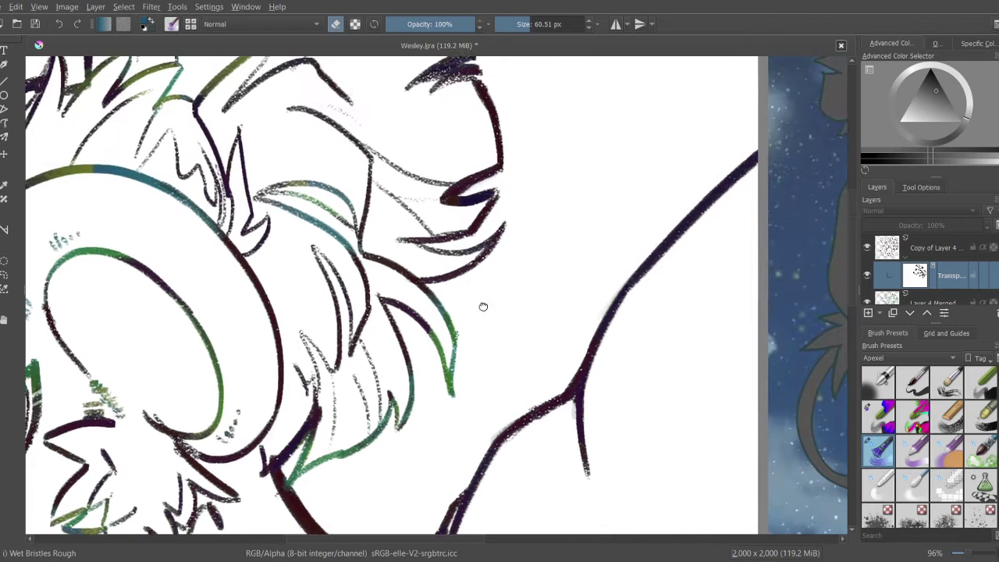
pyautogui.moveTo(469, 269)
pyautogui.mouseDown()
pyautogui.moveTo(501, 230)
pyautogui.moveTo(508, 196)
pyautogui.moveTo(480, 165)
pyautogui.mouseUp()
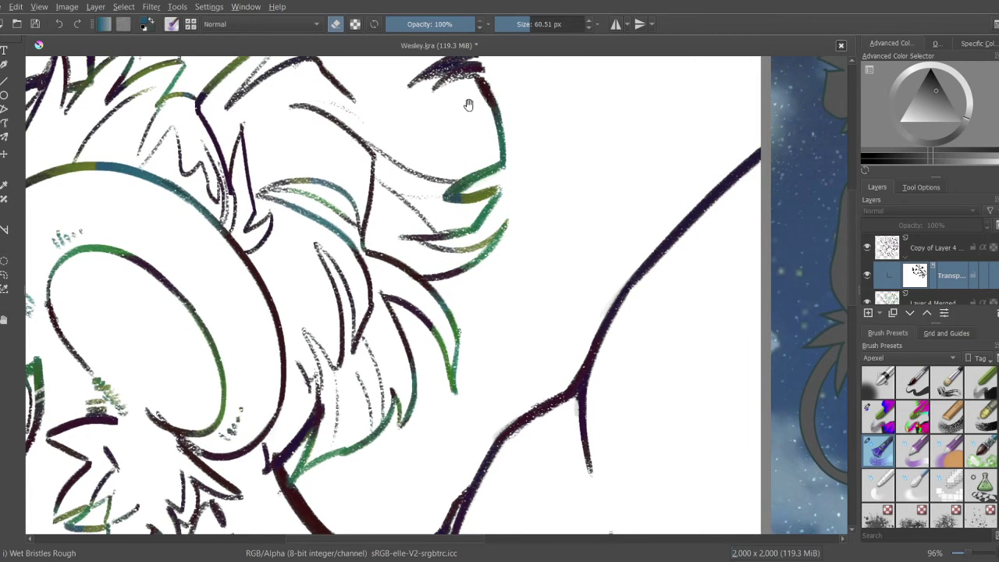
pyautogui.scroll(-3, 480, 258)
pyautogui.scroll(4, 519, 136)
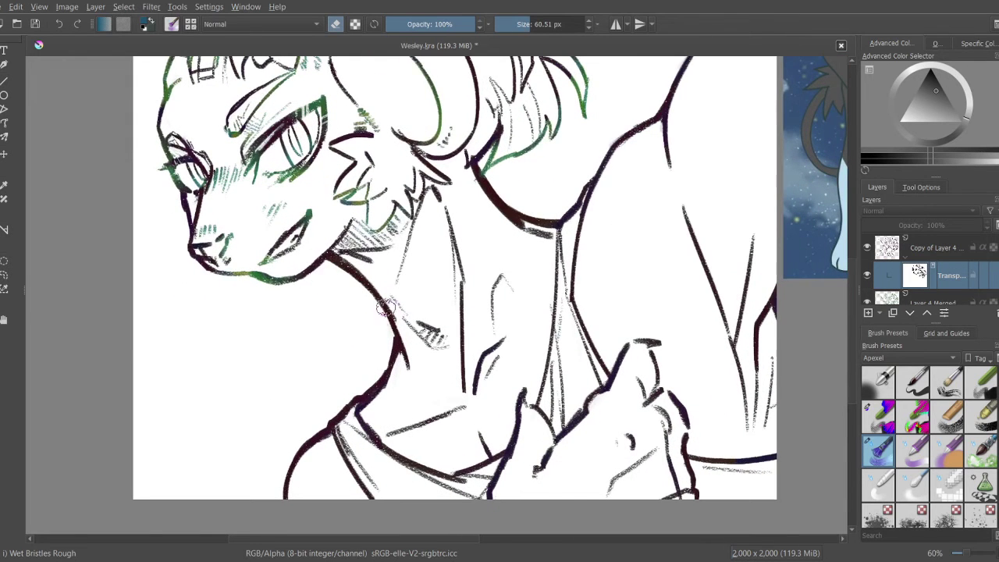
# Step: Mask out parts of the throat outline, the neck muscle lines and hatching, and the curve at the back of the neck
pyautogui.moveTo(388, 306); pyautogui.dragTo(406, 381)
pyautogui.moveTo(414, 328)
pyautogui.mouseDown()
pyautogui.moveTo(382, 301)
pyautogui.moveTo(407, 311)
pyautogui.mouseUp()
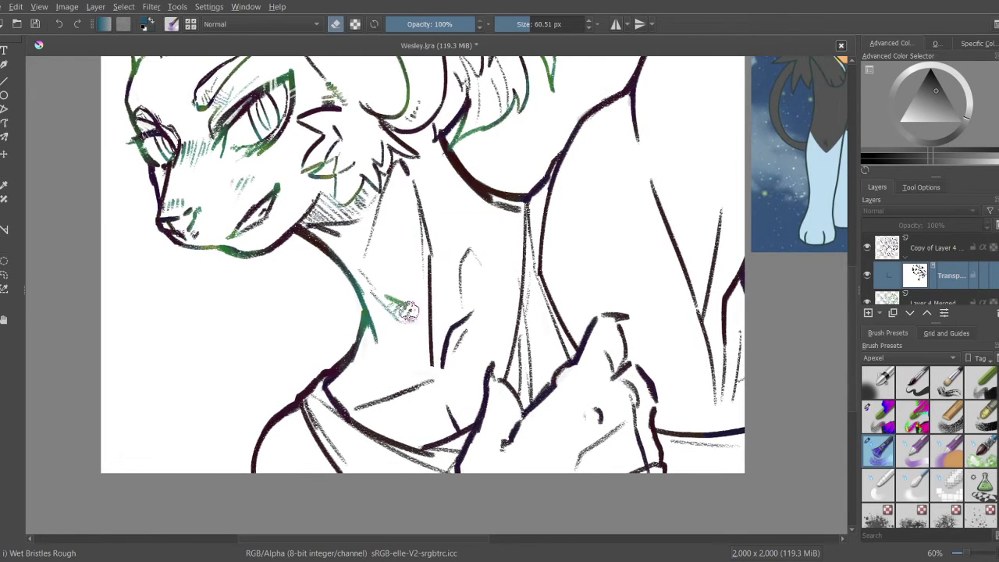
pyautogui.moveTo(423, 183); pyautogui.dragTo(429, 243)
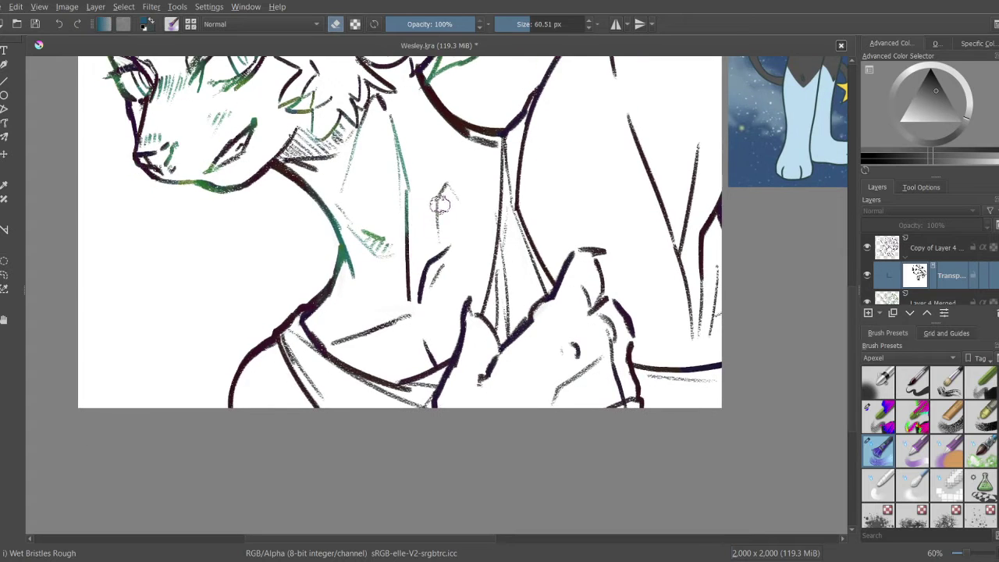
pyautogui.moveTo(492, 193); pyautogui.dragTo(453, 204)
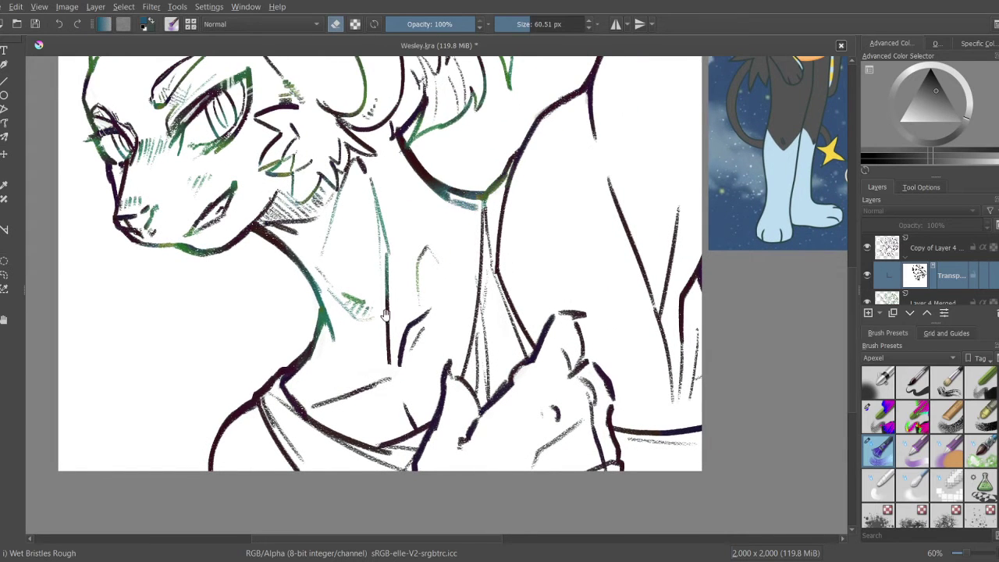
# Step: Mask out the collarbone line, parts of the shirt neckline and strap folds, and the inner lines of the hand
pyautogui.moveTo(403, 386); pyautogui.dragTo(435, 307)
pyautogui.moveTo(365, 341); pyautogui.dragTo(386, 338)
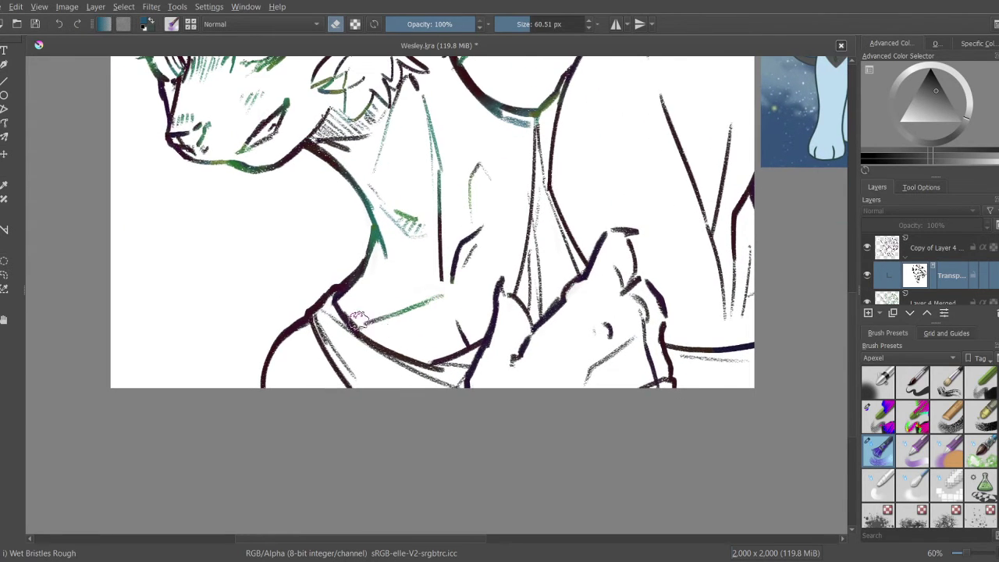
pyautogui.moveTo(334, 306)
pyautogui.mouseDown()
pyautogui.moveTo(414, 365)
pyautogui.moveTo(344, 288)
pyautogui.mouseUp()
pyautogui.moveTo(314, 322); pyautogui.dragTo(358, 390)
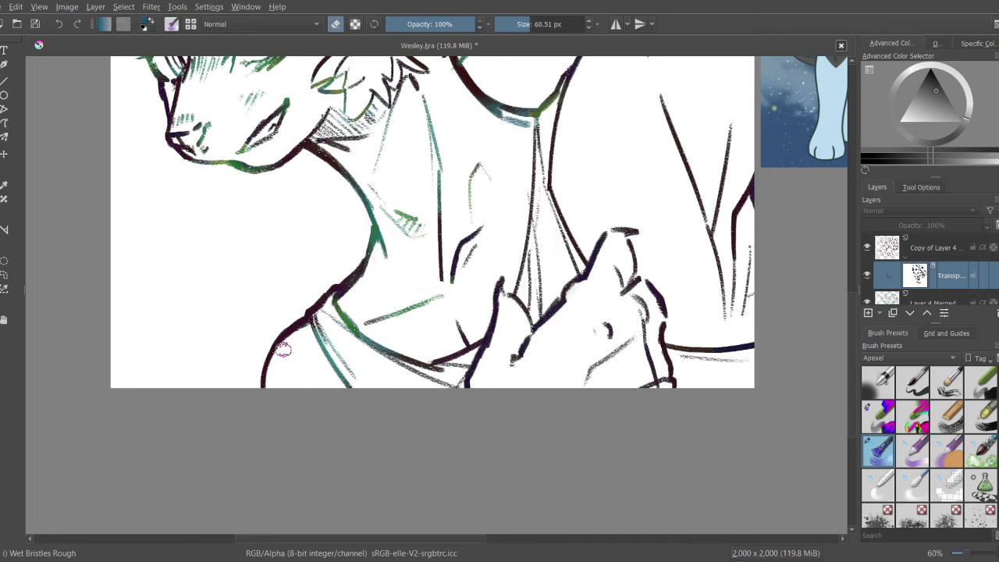
pyautogui.moveTo(447, 360)
pyautogui.mouseDown()
pyautogui.moveTo(328, 336)
pyautogui.moveTo(367, 318)
pyautogui.moveTo(423, 260)
pyautogui.moveTo(384, 211)
pyautogui.moveTo(384, 138)
pyautogui.mouseUp()
pyautogui.moveTo(369, 344); pyautogui.dragTo(272, 339)
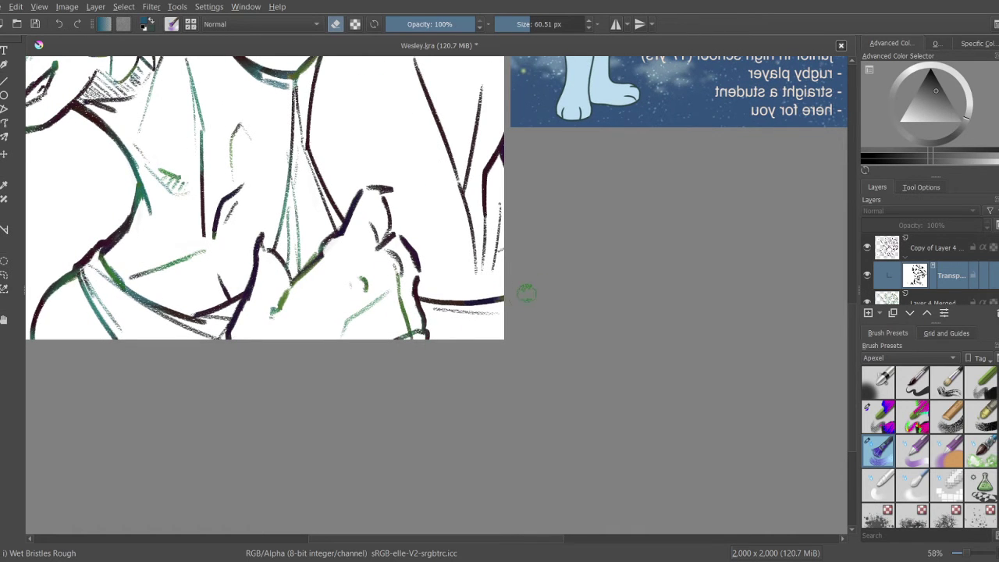
# Step: Mask out parts of the back fold lines, the hem beside the hand and the shoulder outline
pyautogui.scroll(2, 526, 293)
pyautogui.moveTo(449, 375)
pyautogui.mouseDown()
pyautogui.moveTo(464, 320)
pyautogui.moveTo(443, 311)
pyautogui.moveTo(431, 254)
pyautogui.moveTo(442, 211)
pyautogui.mouseUp()
pyautogui.moveTo(423, 305); pyautogui.dragTo(462, 363)
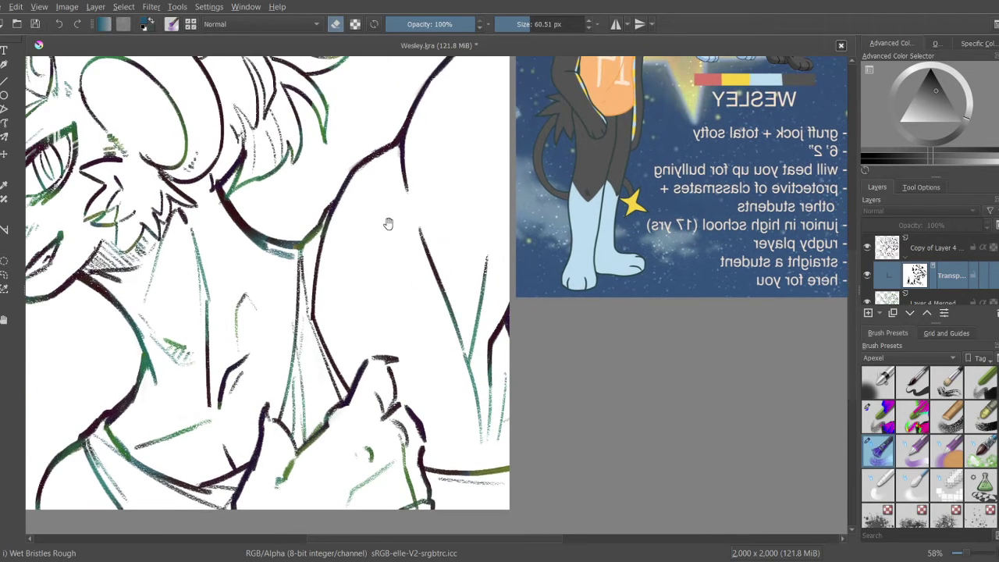
pyautogui.scroll(3, 388, 224)
pyautogui.scroll(-3, 421, 258)
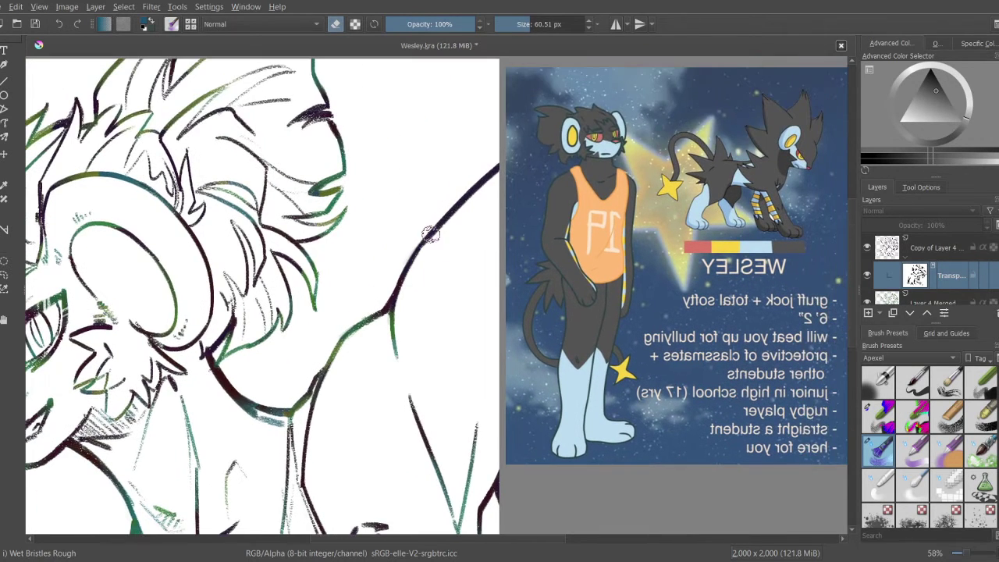
pyautogui.scroll(-4, 449, 316)
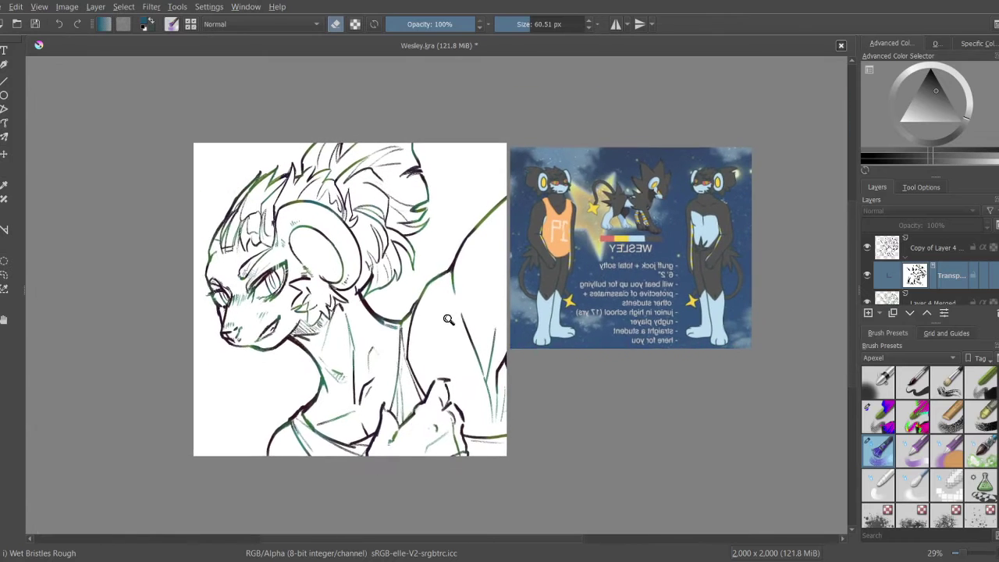
# Step: Group the line art layers and add an empty paint layer inside the group, directly beneath the dark line copy
pyautogui.scroll(-1, 448, 319)
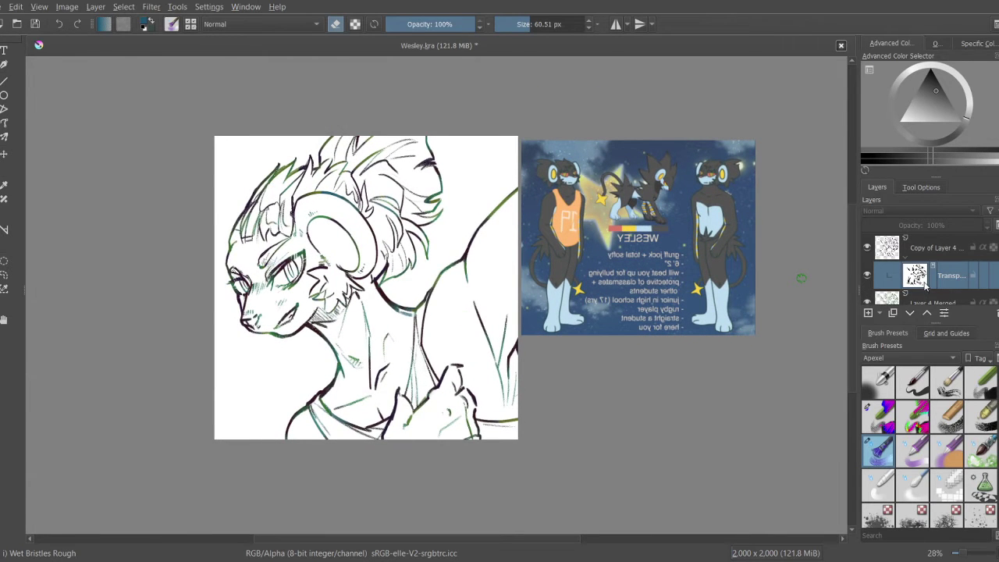
pyautogui.click(927, 313)
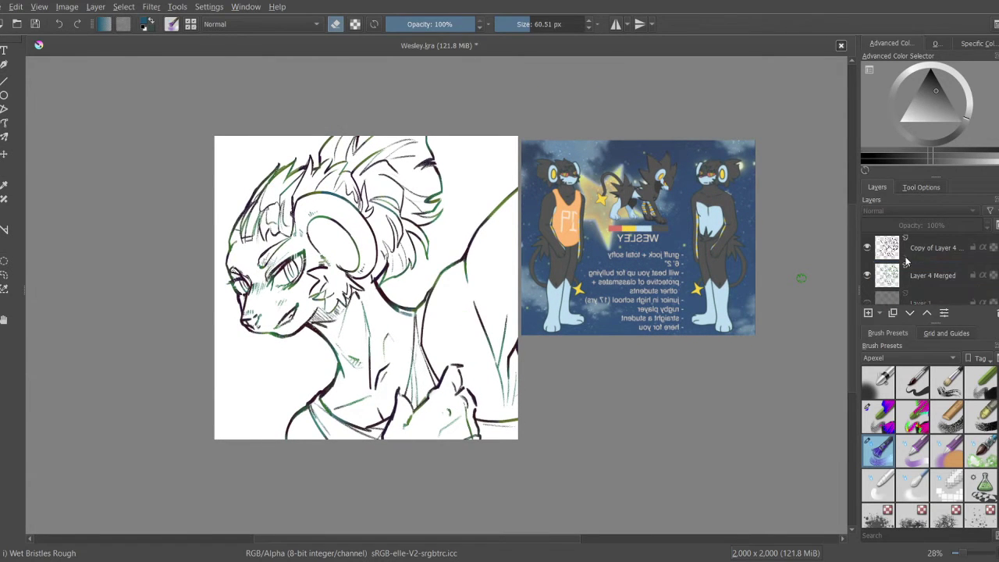
pyautogui.keyDown('shift'); pyautogui.click(931, 288); pyautogui.keyUp('shift')
pyautogui.hotkey('ctrl', 'g')
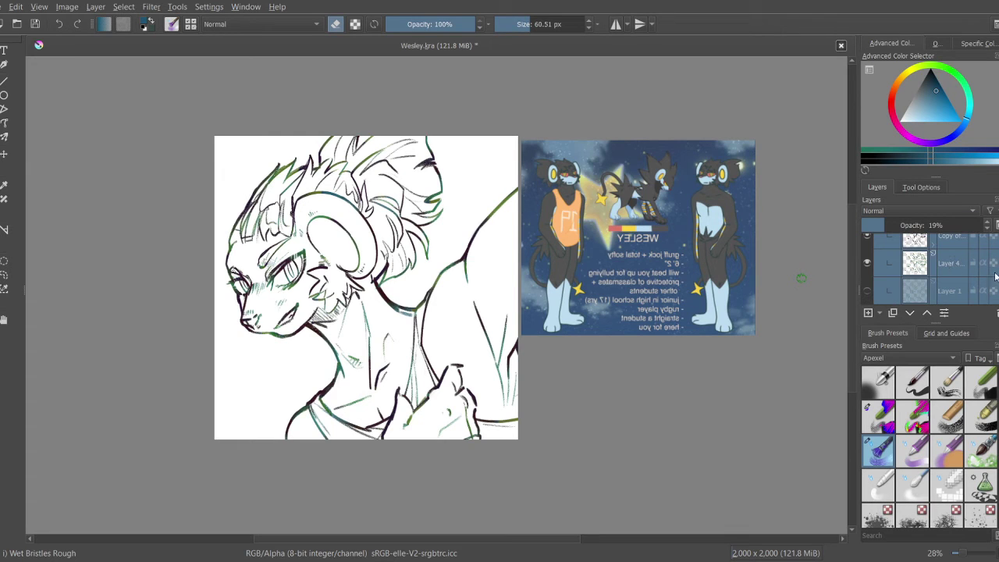
pyautogui.click(947, 258)
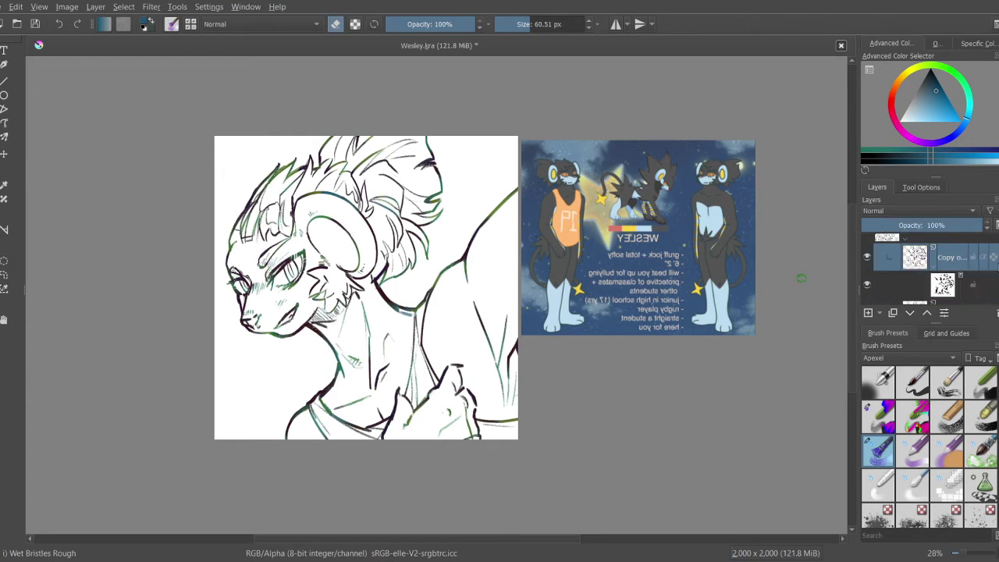
pyautogui.moveTo(937, 256); pyautogui.dragTo(945, 299)
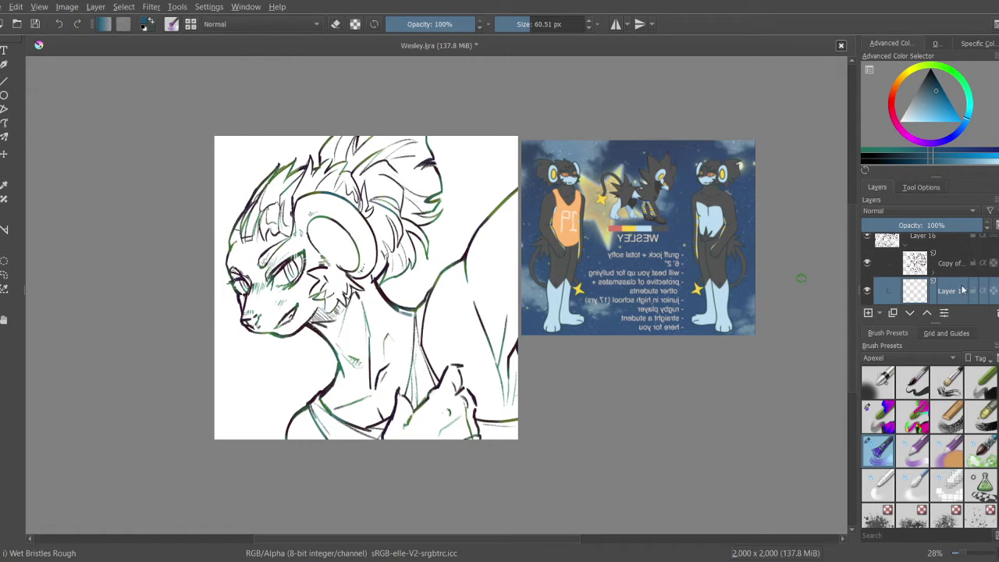
# Step: Choose the Chalk Details(SmolRain) brush, try a stroke and undo it, and save the drawing
pyautogui.click(980, 382)
pyautogui.click(877, 414)
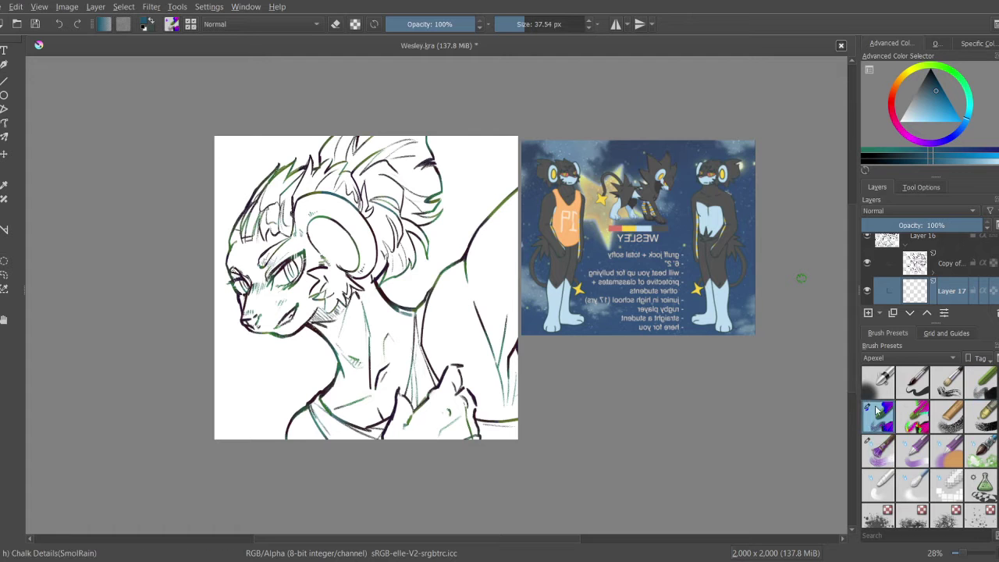
pyautogui.moveTo(250, 343); pyautogui.dragTo(515, 203)
pyautogui.hotkey('ctrl', 'z')
pyautogui.moveTo(348, 307); pyautogui.dragTo(396, 288)
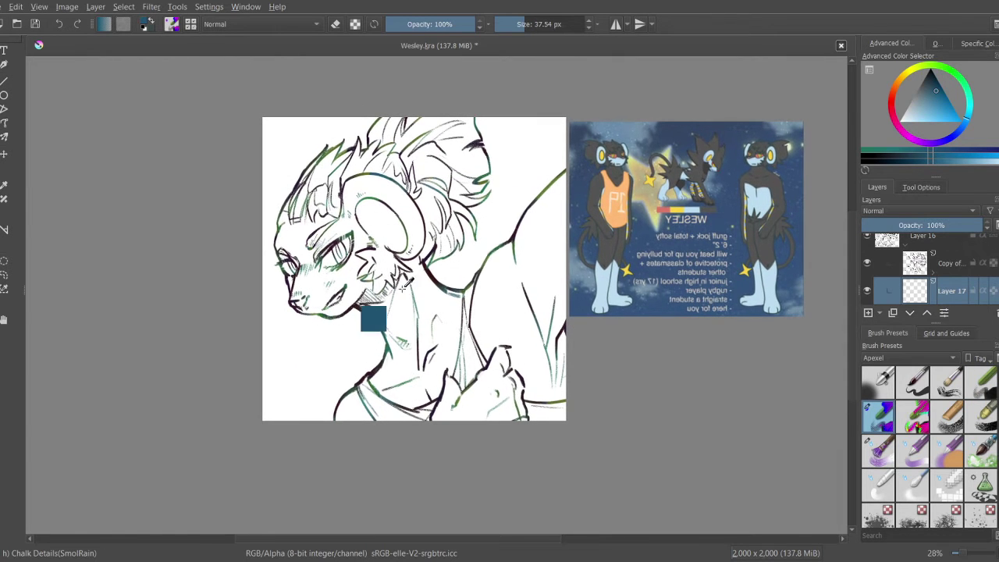
pyautogui.hotkey('ctrl', 's')
# Step: Draw thin chalk lines for the face markings, from the near eye towards the ear base and from the eye down to the nose
pyautogui.scroll(4, 402, 240)
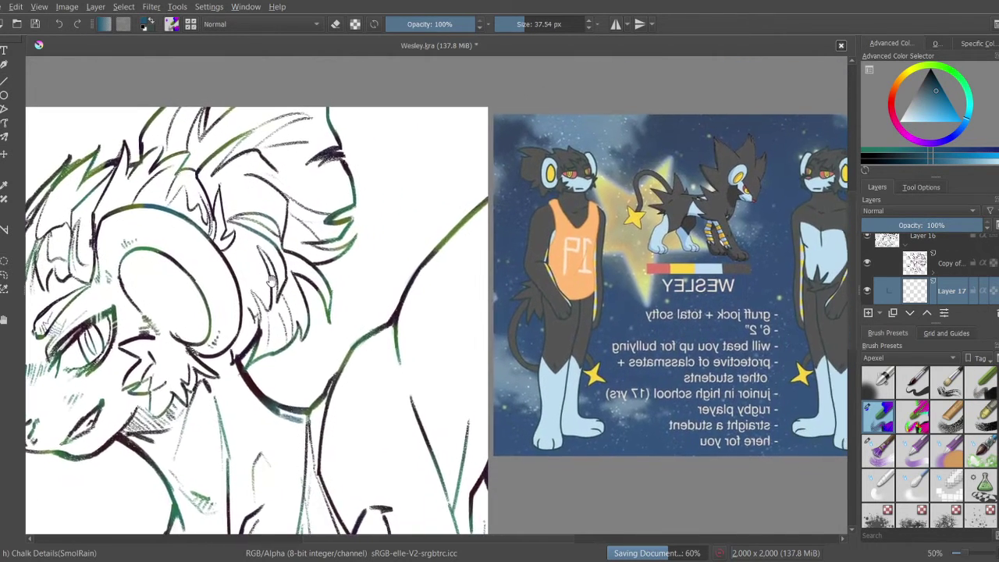
pyautogui.scroll(3, 208, 290)
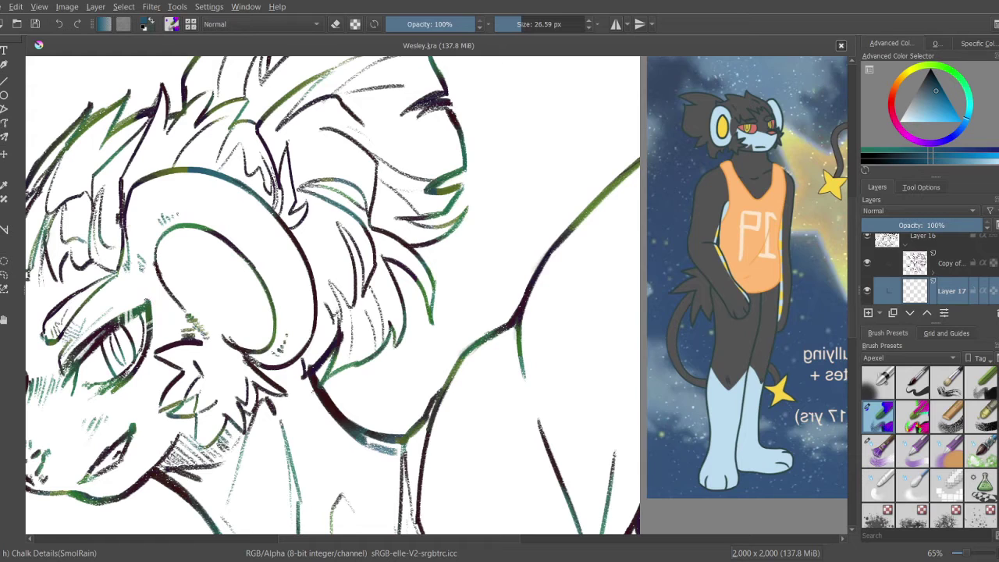
pyautogui.click(160, 306)
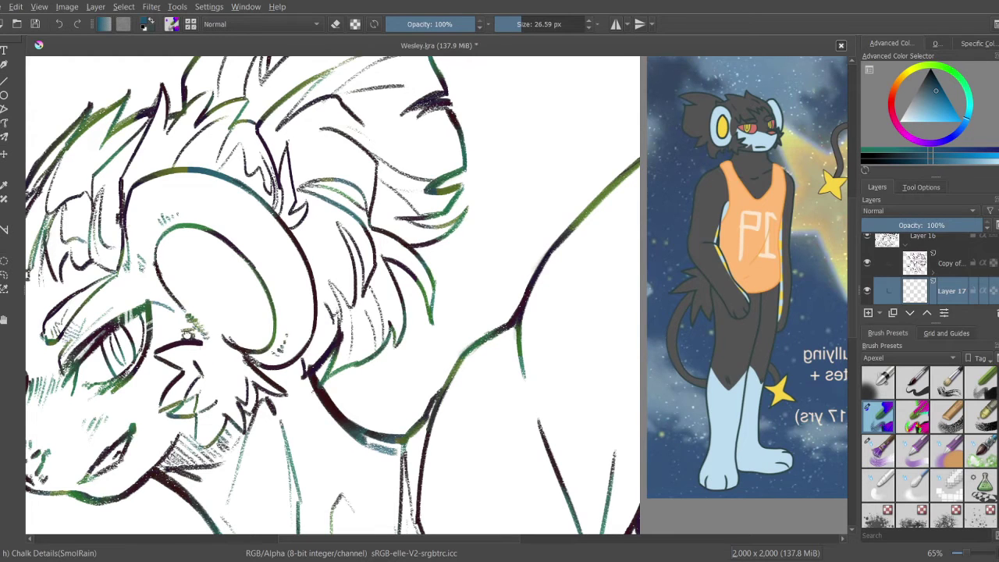
pyautogui.moveTo(180, 314); pyautogui.dragTo(171, 297)
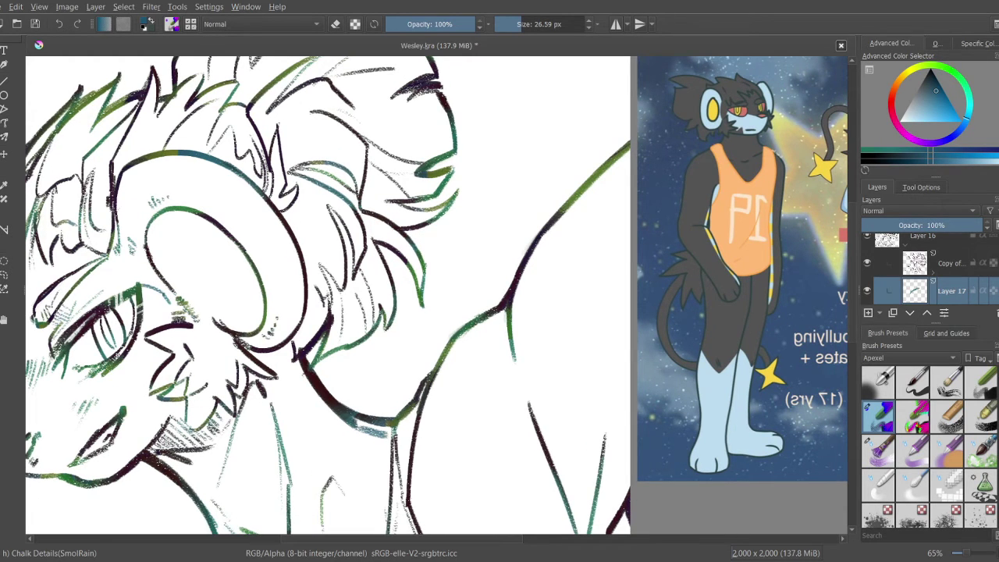
pyautogui.moveTo(139, 328)
pyautogui.mouseDown()
pyautogui.moveTo(201, 328)
pyautogui.moveTo(167, 317)
pyautogui.mouseUp()
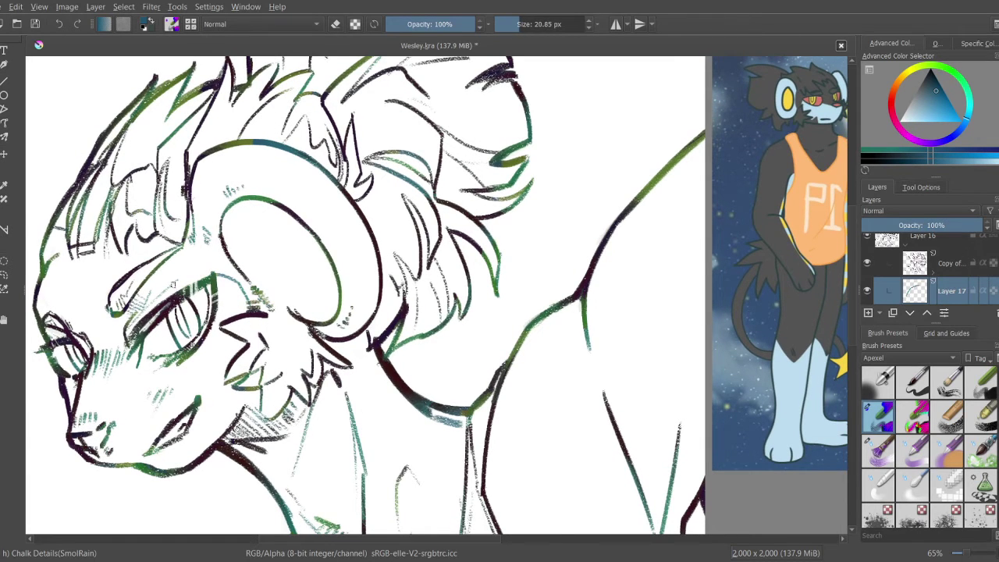
pyautogui.moveTo(134, 362); pyautogui.dragTo(158, 352)
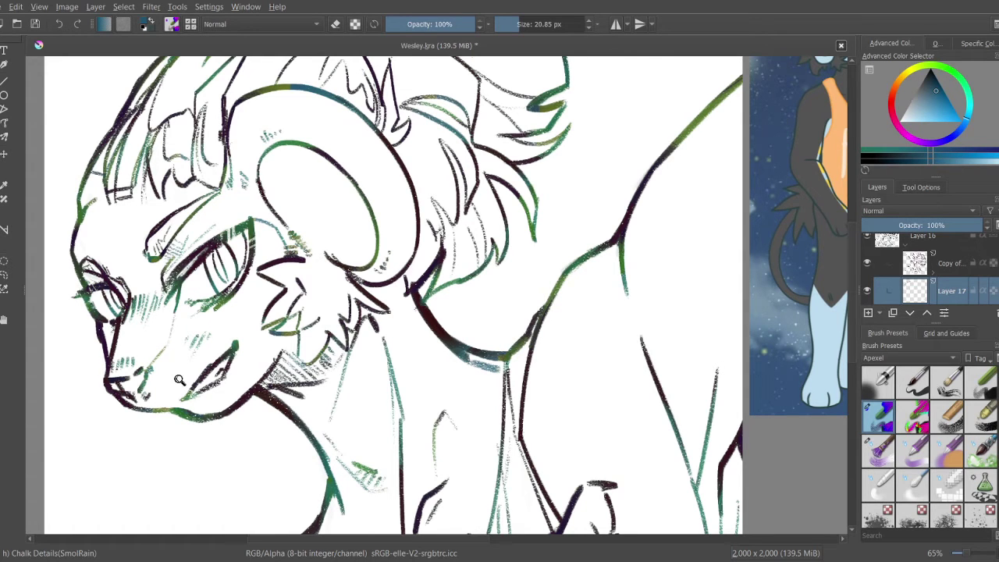
pyautogui.moveTo(180, 380)
pyautogui.mouseDown()
pyautogui.moveTo(148, 366)
pyautogui.moveTo(188, 375)
pyautogui.moveTo(160, 368)
pyautogui.moveTo(191, 336)
pyautogui.moveTo(160, 326)
pyautogui.mouseUp()
pyautogui.moveTo(195, 360); pyautogui.dragTo(195, 354)
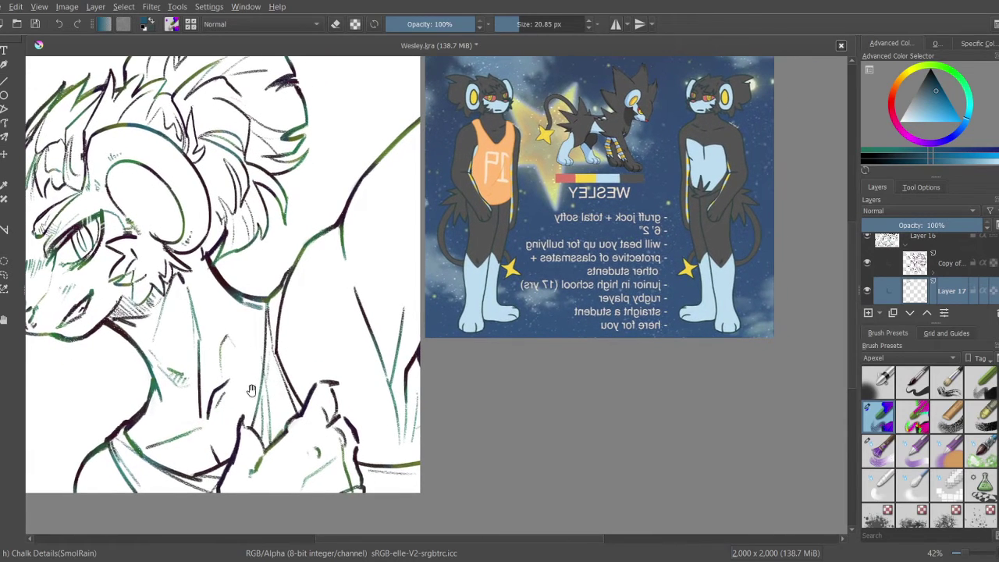
# Step: Draw a thin 20.85 px curve from the raised fingertip across the torso to the canvas edge below the fold lines
pyautogui.moveTo(251, 389); pyautogui.dragTo(245, 386)
pyautogui.moveTo(324, 363)
pyautogui.mouseDown()
pyautogui.moveTo(302, 348)
pyautogui.moveTo(298, 362)
pyautogui.mouseUp()
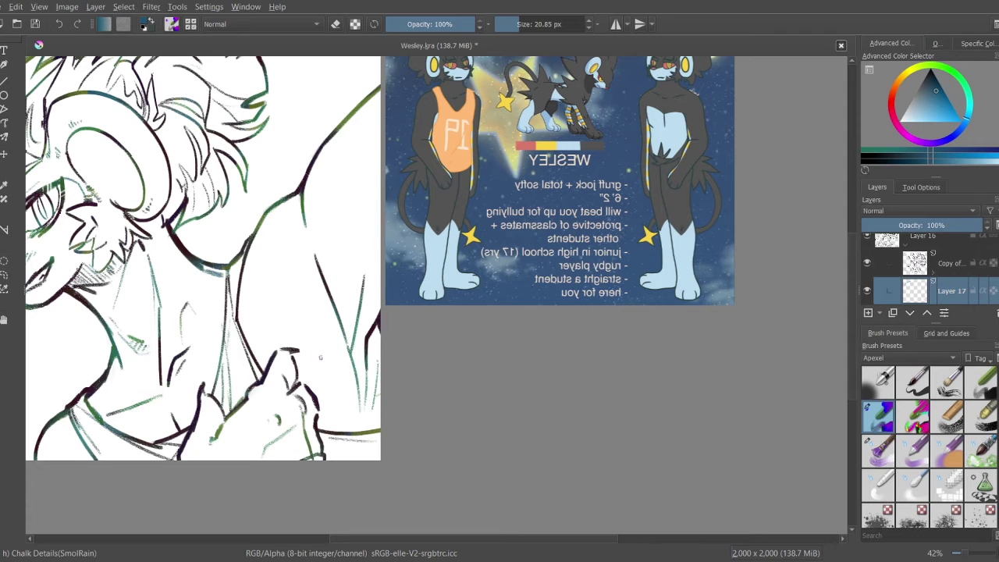
pyautogui.moveTo(347, 386); pyautogui.dragTo(277, 320)
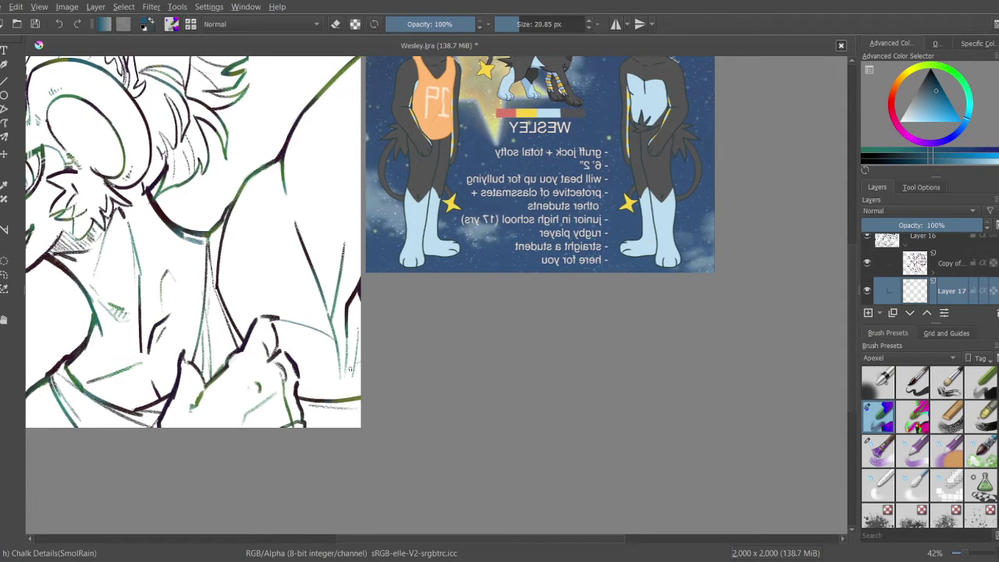
pyautogui.moveTo(332, 364)
pyautogui.mouseDown()
pyautogui.moveTo(321, 332)
pyautogui.moveTo(336, 408)
pyautogui.mouseUp()
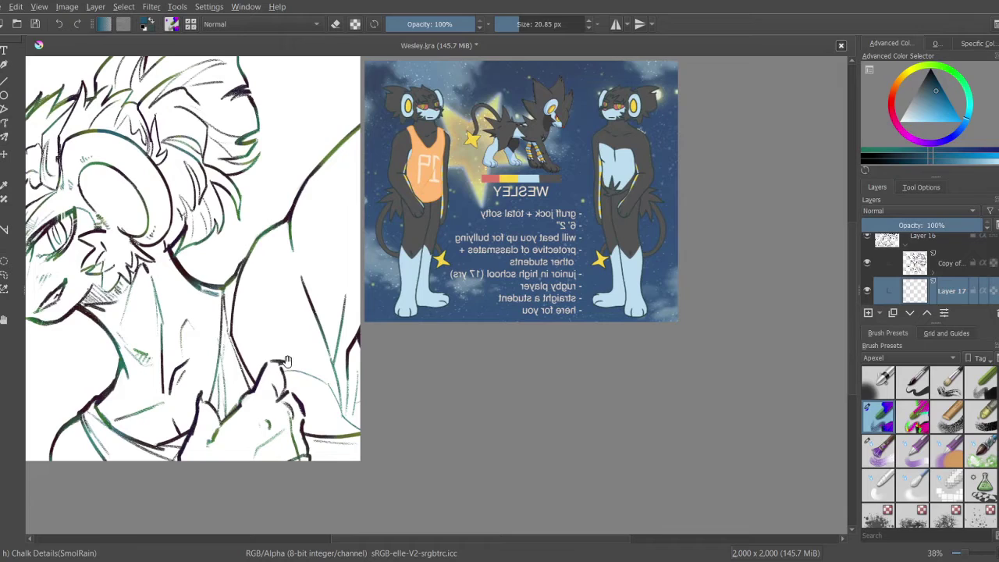
pyautogui.moveTo(300, 344); pyautogui.dragTo(251, 379)
pyautogui.scroll(4, 318, 258)
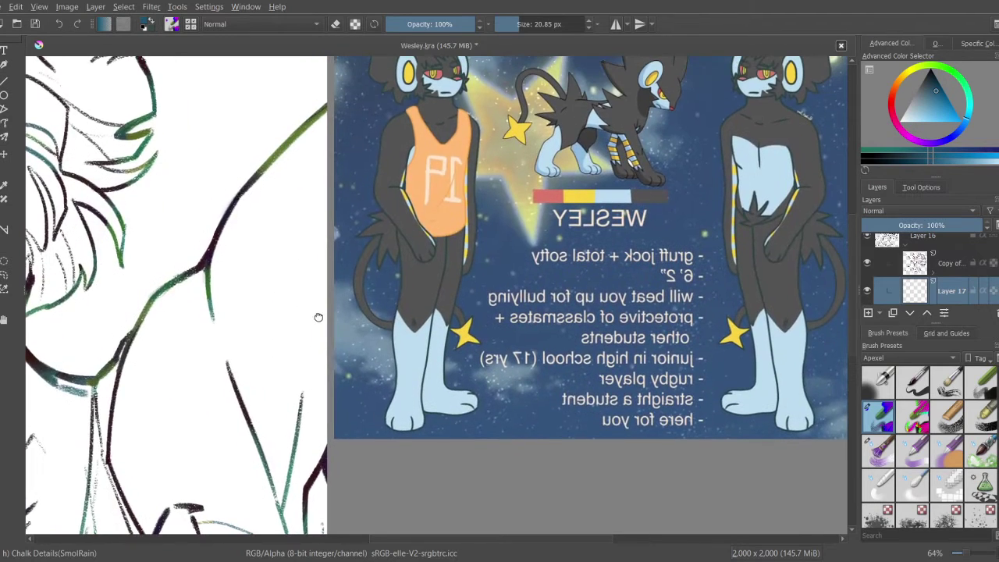
pyautogui.scroll(-5, 311, 296)
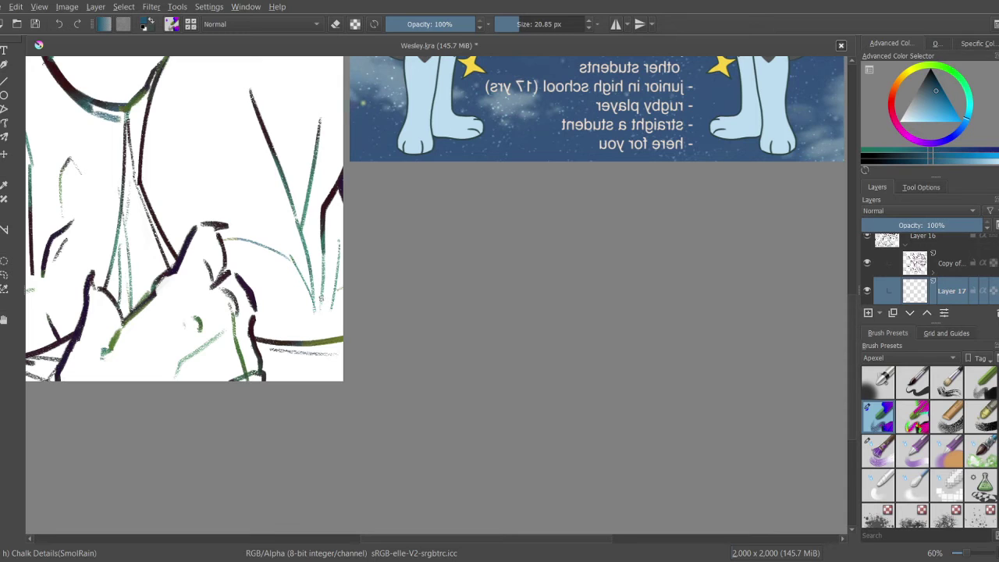
pyautogui.press('e')
pyautogui.press('e')
pyautogui.scroll(-2, 299, 270)
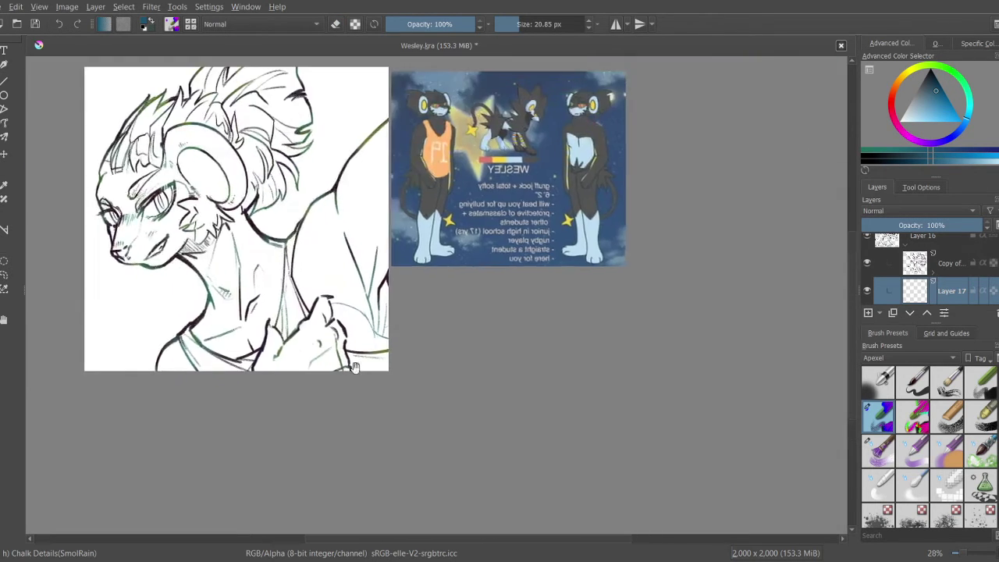
# Step: Draw a long thin curve from the upper end of the torso fold line up to the canvas edge, redoing the first attempt
pyautogui.scroll(-3, 312, 327)
pyautogui.scroll(1, 315, 341)
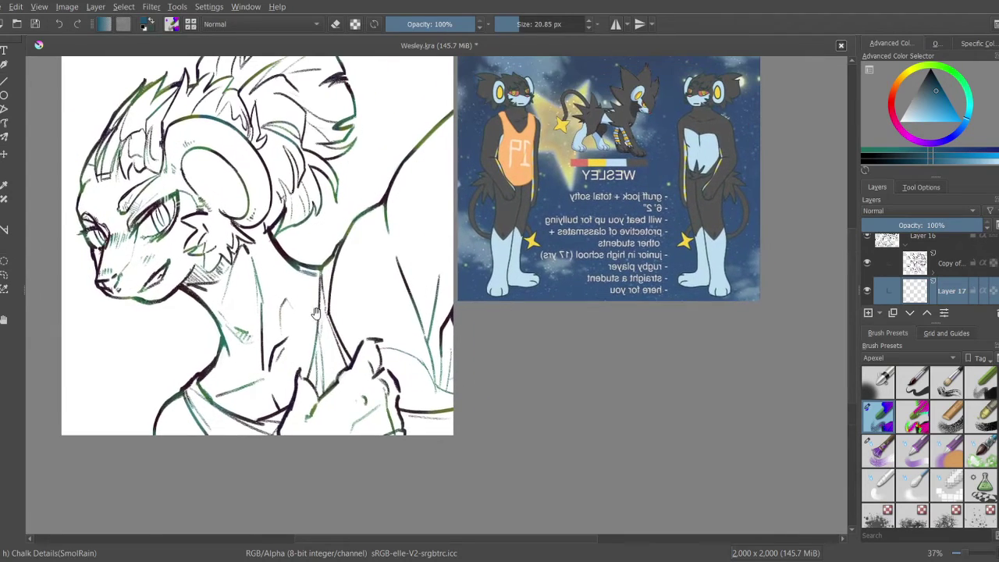
pyautogui.scroll(-1, 311, 304)
pyautogui.scroll(2, 357, 261)
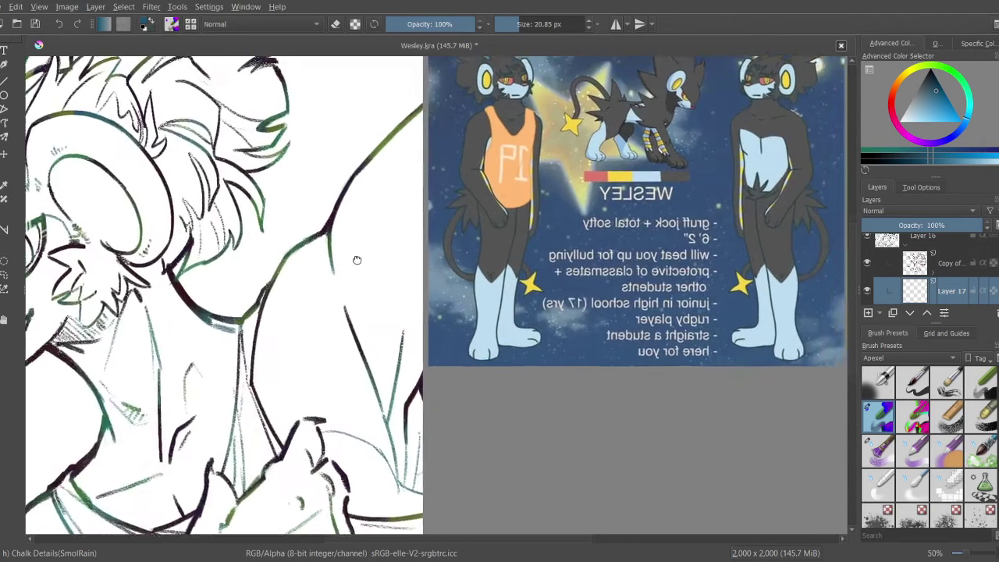
pyautogui.moveTo(296, 297)
pyautogui.mouseDown()
pyautogui.moveTo(286, 245)
pyautogui.moveTo(340, 156)
pyautogui.mouseUp()
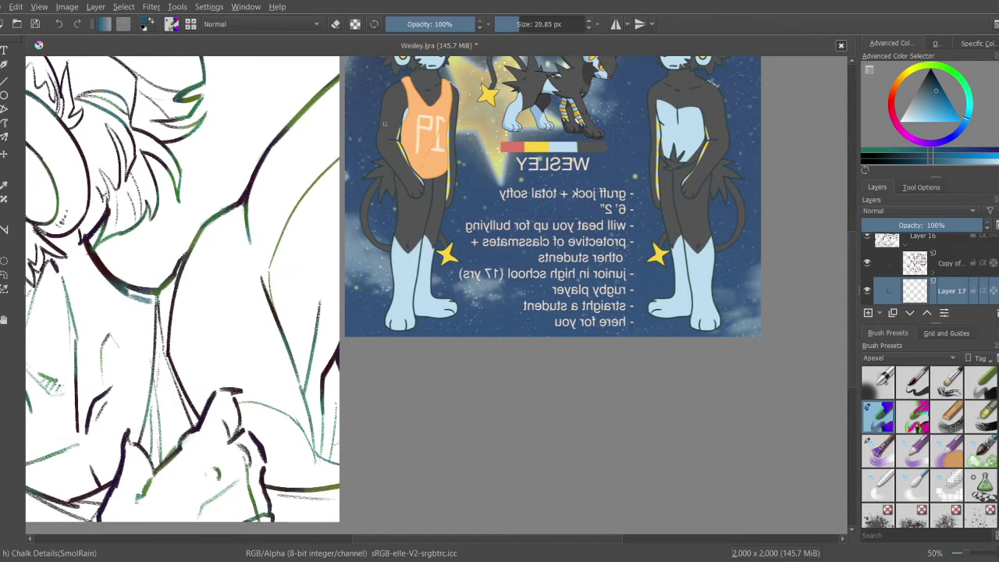
pyautogui.hotkey('ctrl', 'z')
pyautogui.moveTo(270, 262); pyautogui.dragTo(340, 145)
pyautogui.moveTo(309, 325); pyautogui.dragTo(297, 294)
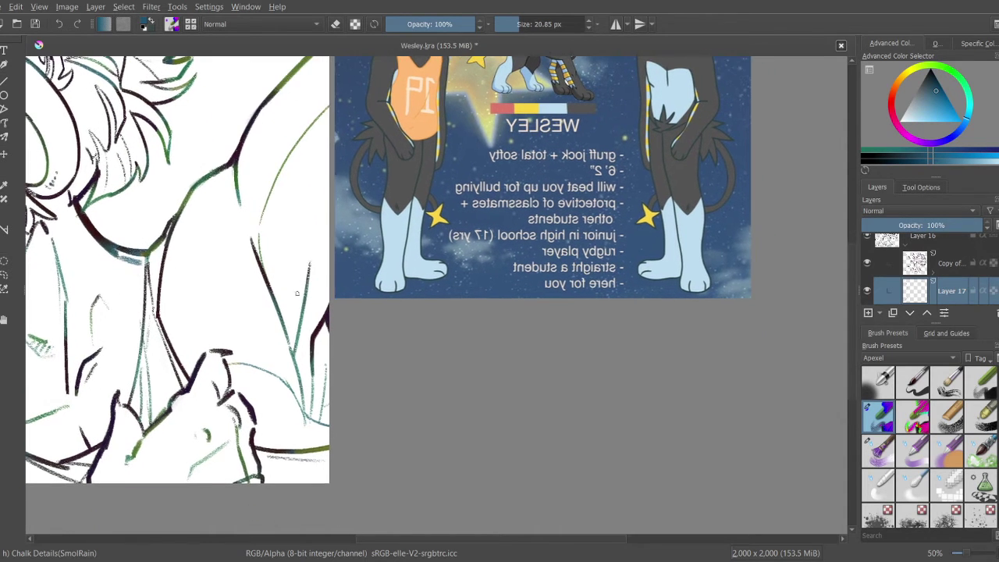
# Step: Add short thin detail strokes inside the long torso curve and beside the lower fold lines
pyautogui.moveTo(366, 250)
pyautogui.mouseDown()
pyautogui.moveTo(323, 367)
pyautogui.moveTo(279, 351)
pyautogui.moveTo(260, 375)
pyautogui.moveTo(234, 338)
pyautogui.moveTo(222, 364)
pyautogui.mouseUp()
pyautogui.scroll(1, 278, 351)
pyautogui.scroll(1, 291, 416)
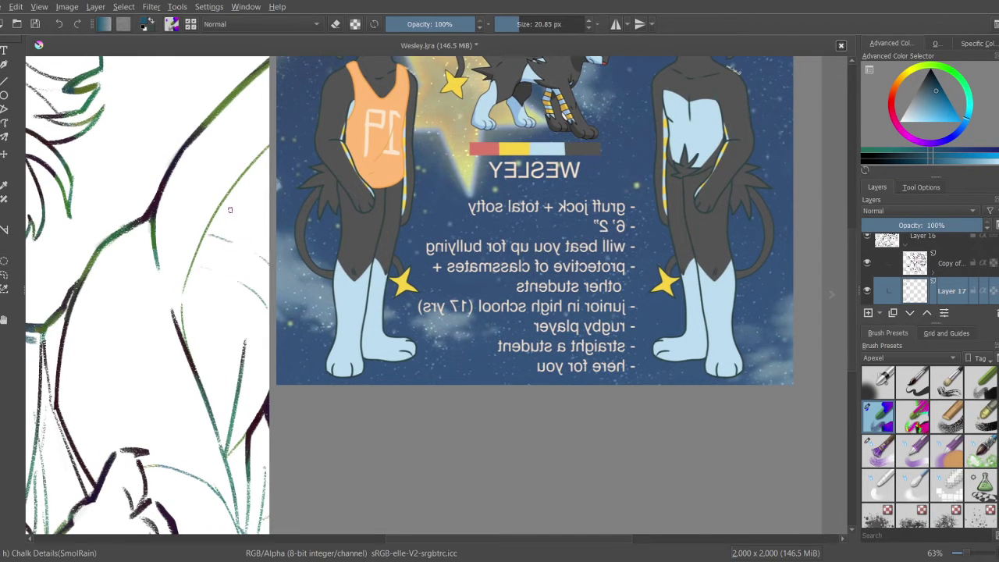
pyautogui.moveTo(262, 313); pyautogui.dragTo(235, 286)
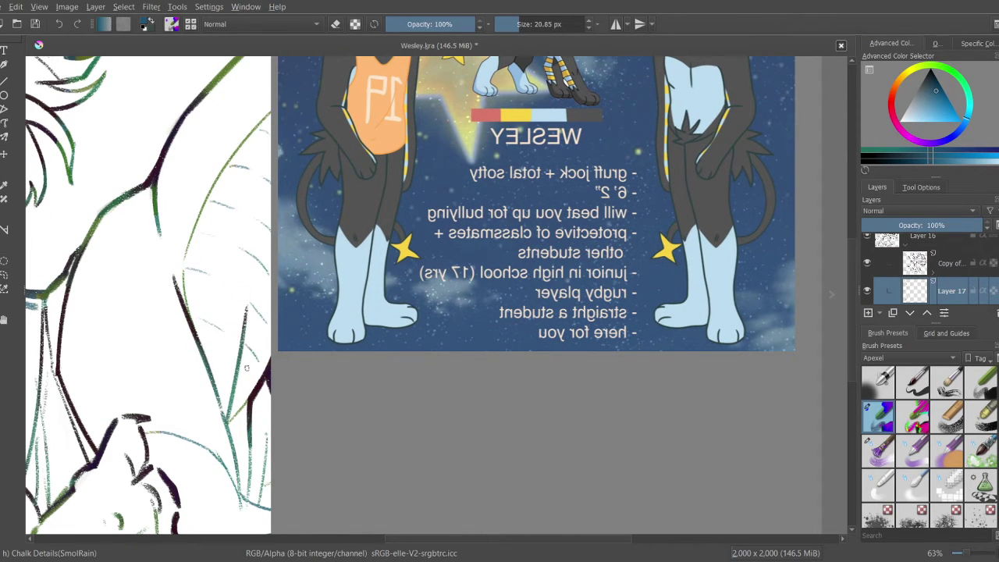
pyautogui.moveTo(225, 375)
pyautogui.mouseDown()
pyautogui.moveTo(245, 417)
pyautogui.moveTo(263, 368)
pyautogui.moveTo(199, 360)
pyautogui.moveTo(197, 300)
pyautogui.moveTo(225, 343)
pyautogui.moveTo(269, 370)
pyautogui.moveTo(252, 384)
pyautogui.moveTo(280, 431)
pyautogui.moveTo(284, 377)
pyautogui.mouseUp()
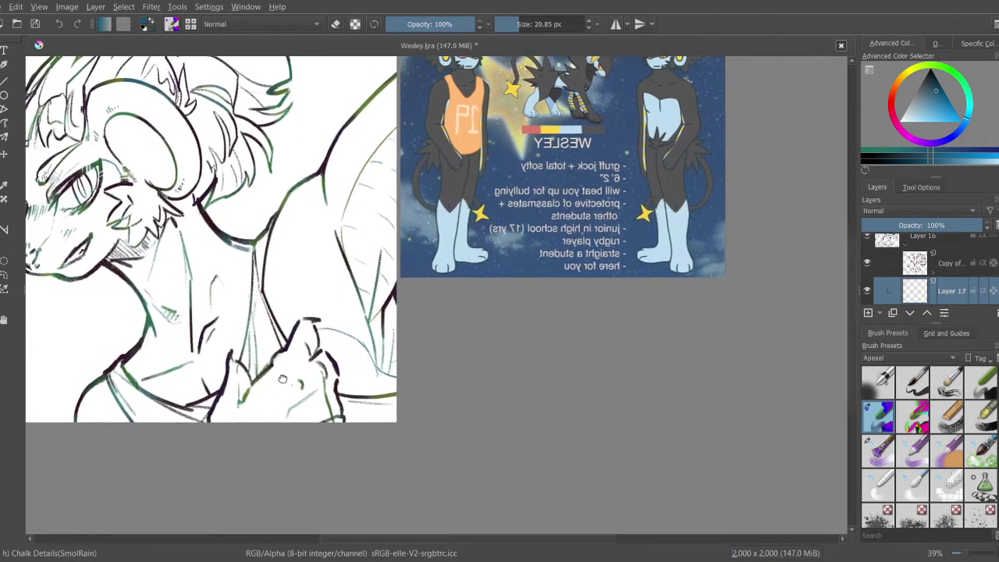
# Step: Add a thin vertical line on the hand beside the base of the thumb, and review the drawing in canvas-only view
pyautogui.moveTo(250, 413); pyautogui.dragTo(242, 364)
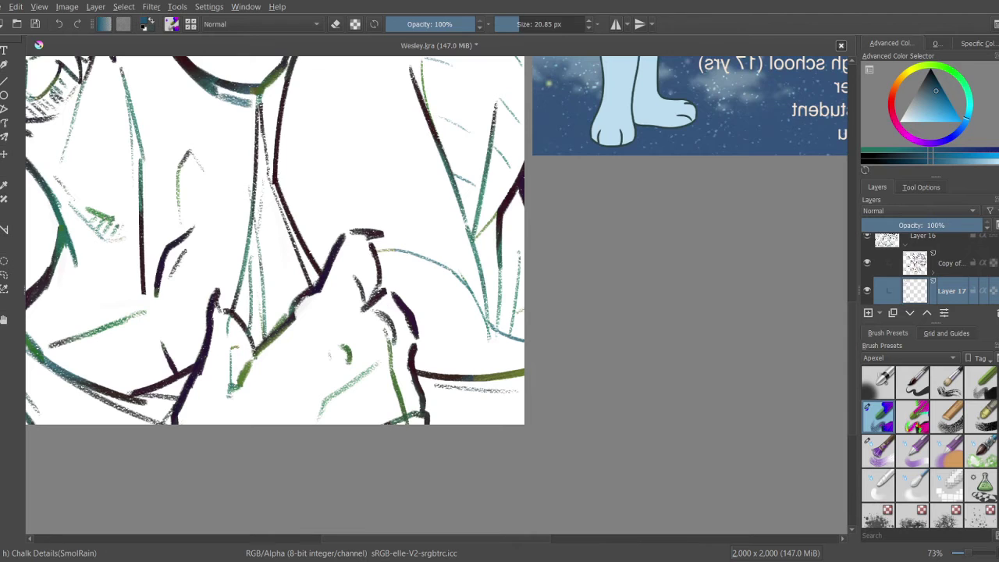
pyautogui.moveTo(255, 320)
pyautogui.mouseDown()
pyautogui.moveTo(274, 393)
pyautogui.moveTo(237, 295)
pyautogui.moveTo(255, 419)
pyautogui.mouseUp()
pyautogui.press('Tab')
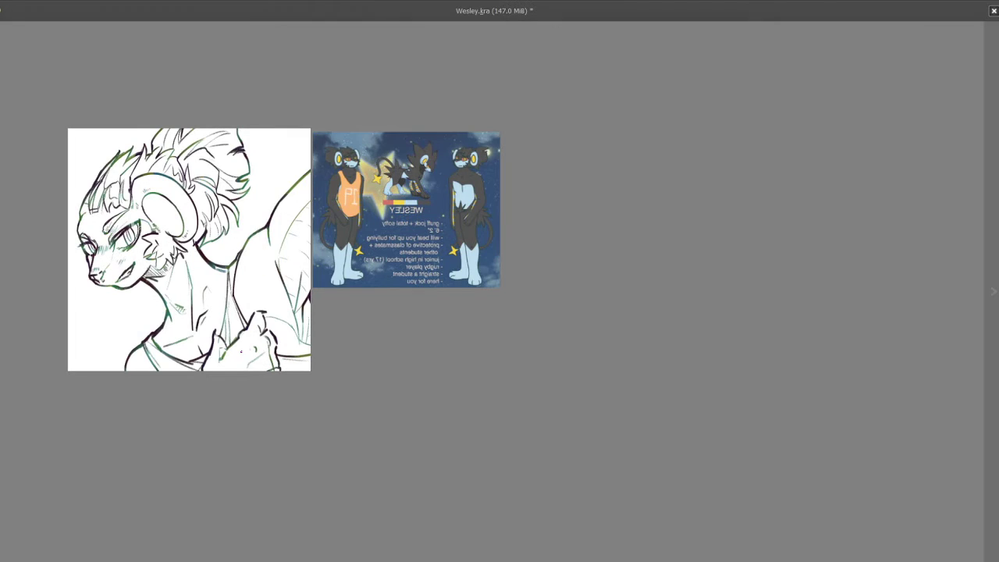
pyautogui.press('Tab')
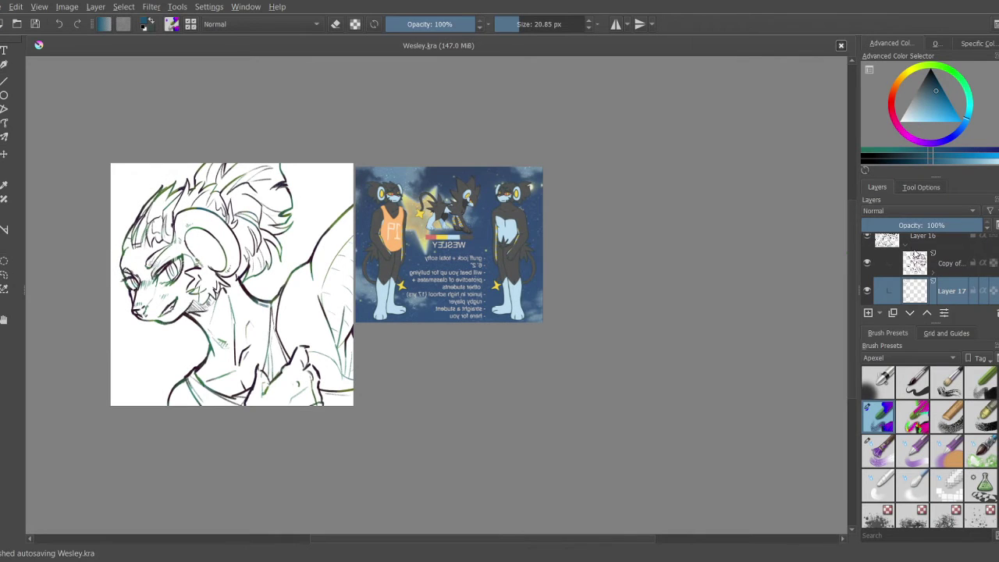
# Step: Rename the line art group as "ink"
pyautogui.doubleClick(931, 246)
pyautogui.write('ink')
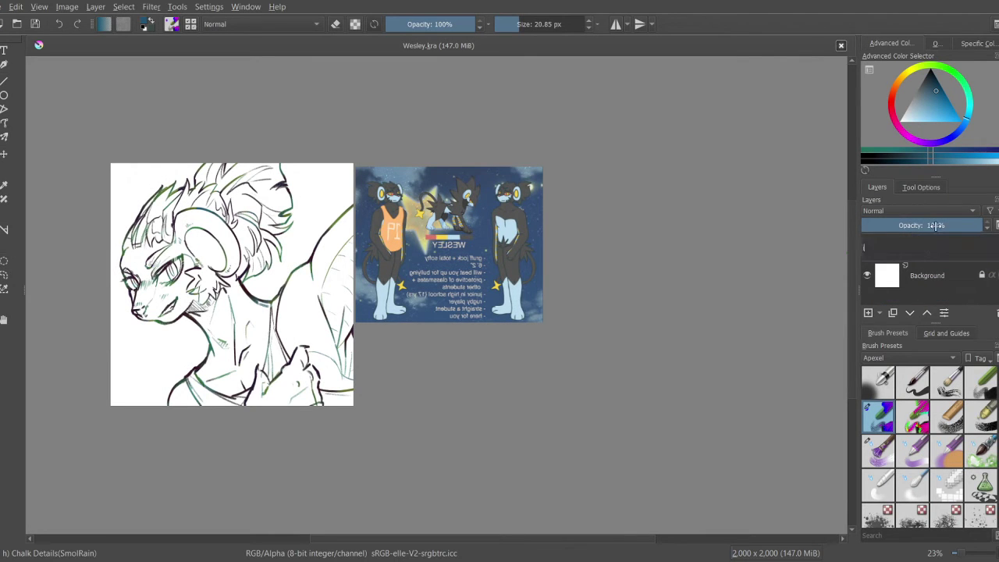
pyautogui.press('Return')
# Step: Add a new layer between the background and the ink group and fill it with a dark, desaturated teal
pyautogui.click(938, 293)
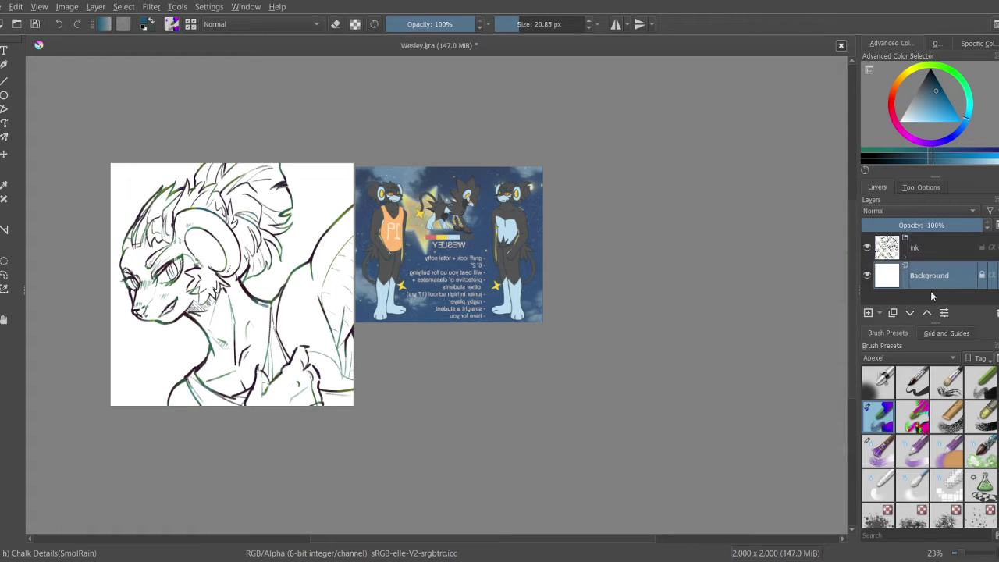
pyautogui.press('Insert')
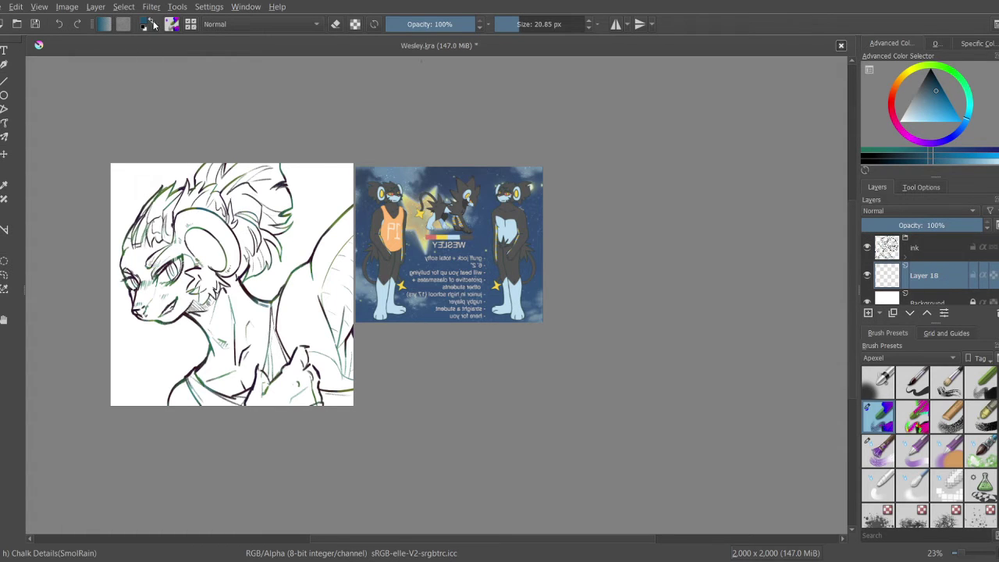
pyautogui.moveTo(958, 115)
pyautogui.mouseDown()
pyautogui.moveTo(920, 89)
pyautogui.moveTo(927, 81)
pyautogui.mouseUp()
pyautogui.click(153, 24)
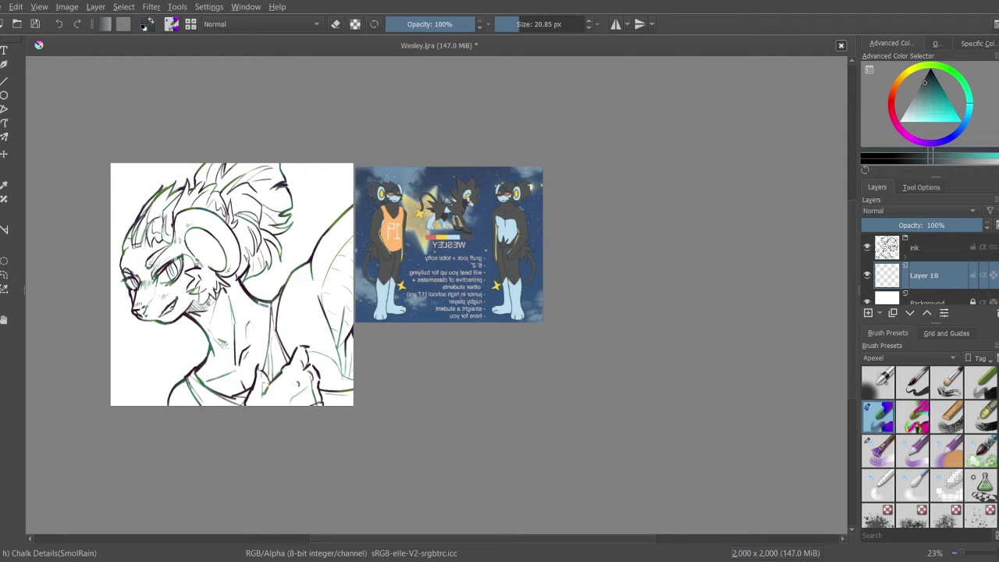
pyautogui.press('BackSpace')
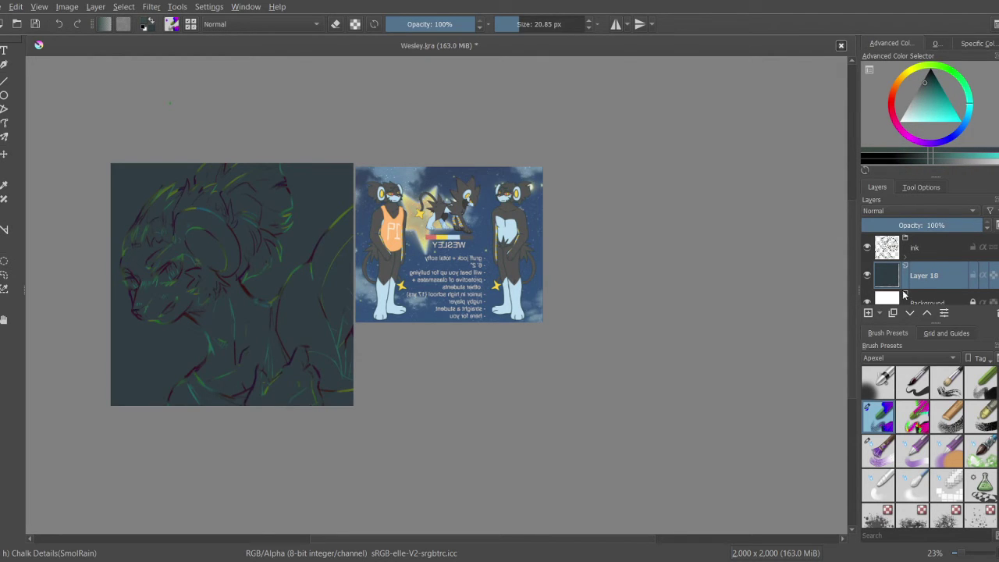
# Step: Group the teal fill layer with the Background layer and lower the fill layer's opacity to 51%
pyautogui.keyDown('ctrl'); pyautogui.click(919, 303); pyautogui.keyUp('ctrl')
pyautogui.hotkey('ctrl', 'g')
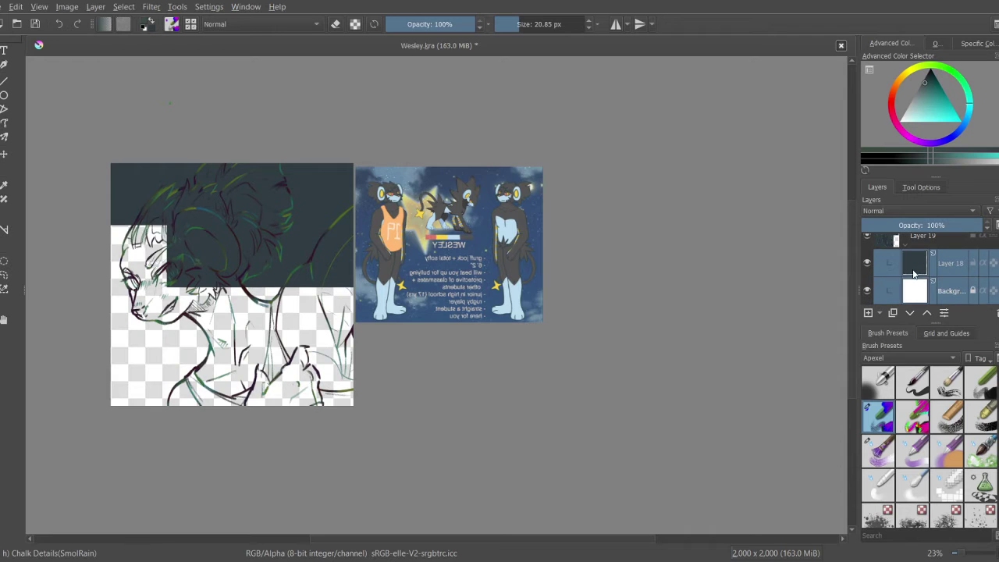
pyautogui.click(906, 258)
pyautogui.click(925, 226)
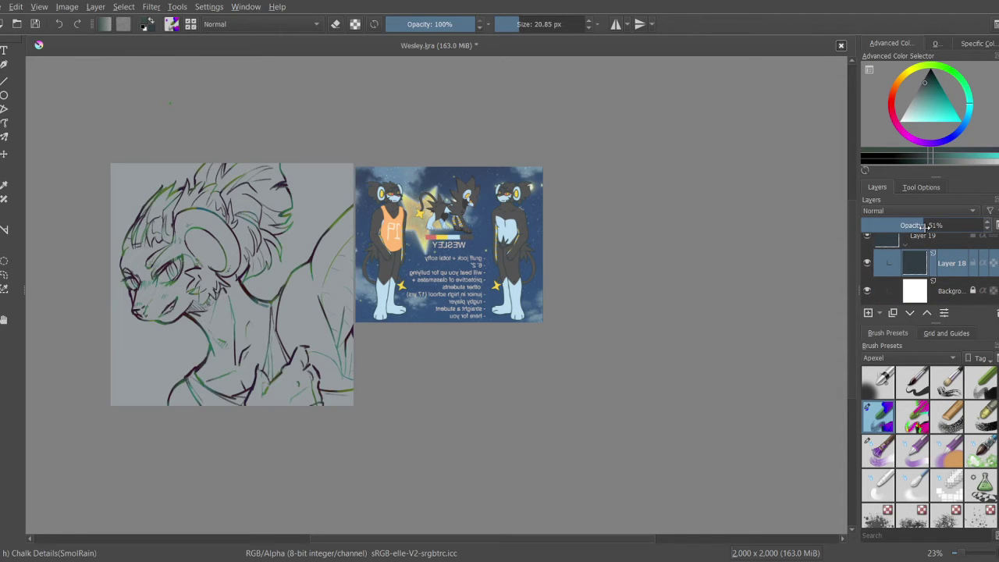
# Step: Rename the new background group as "bg"
pyautogui.doubleClick(930, 245)
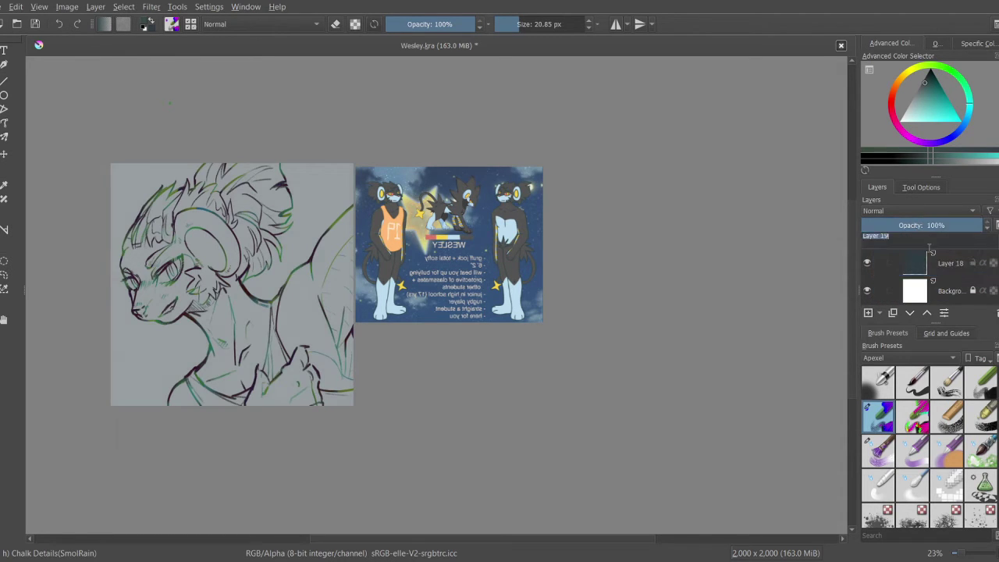
pyautogui.write('bg')
pyautogui.press('Return')
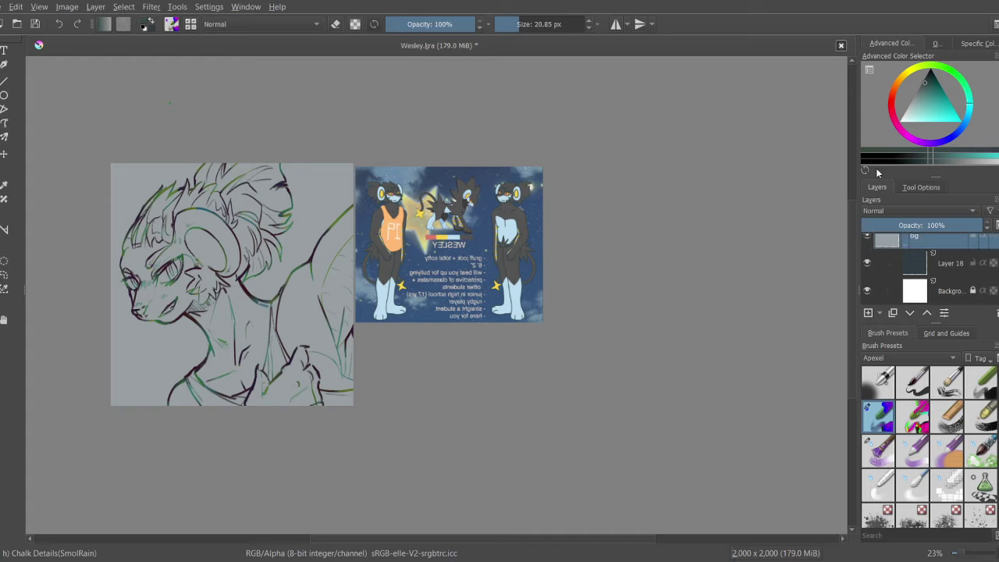
# Step: Add a new layer above the bg group and choose the Shapes Fill brush with a neutral mid grey
pyautogui.click(908, 250)
pyautogui.click(868, 312)
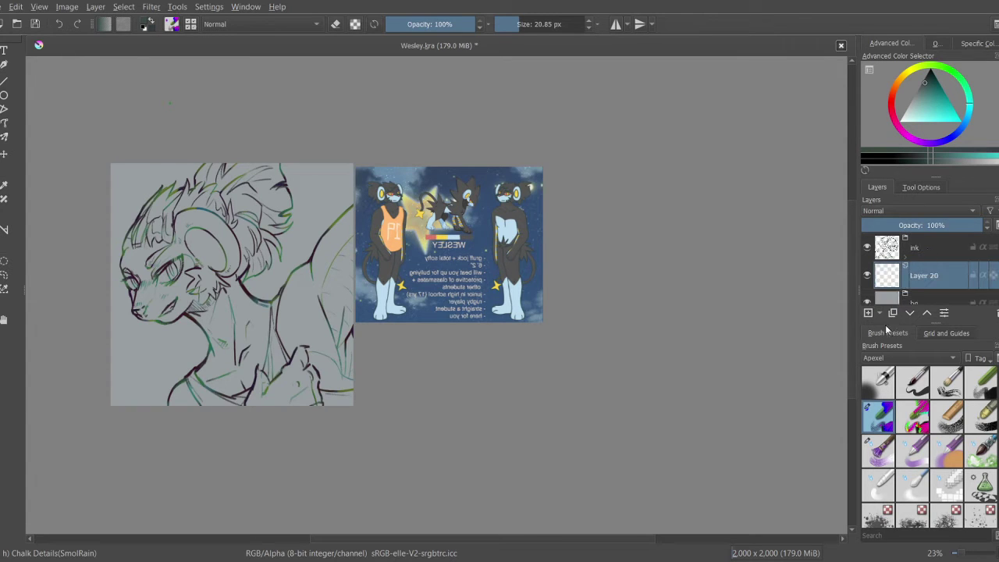
pyautogui.click(977, 488)
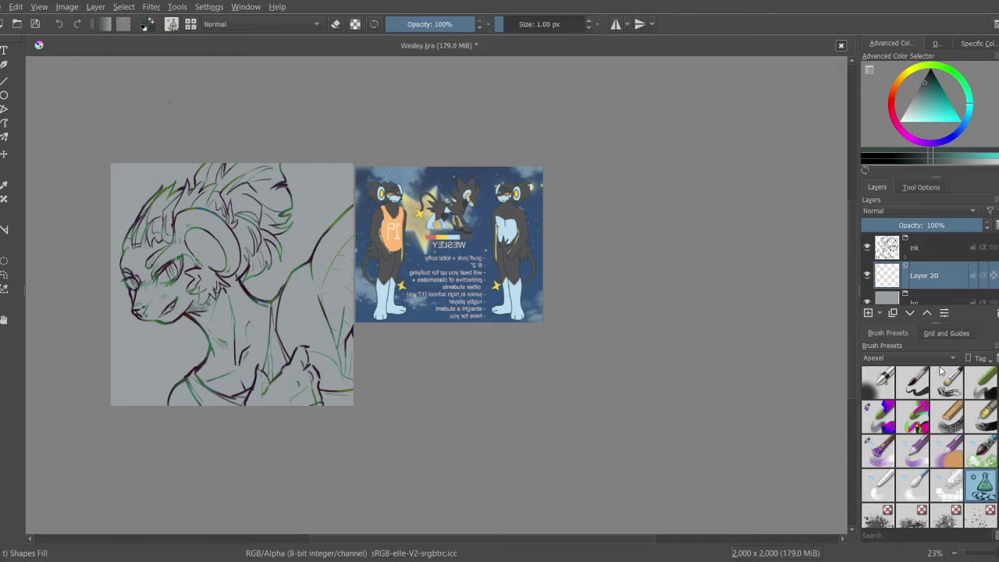
pyautogui.click(964, 159)
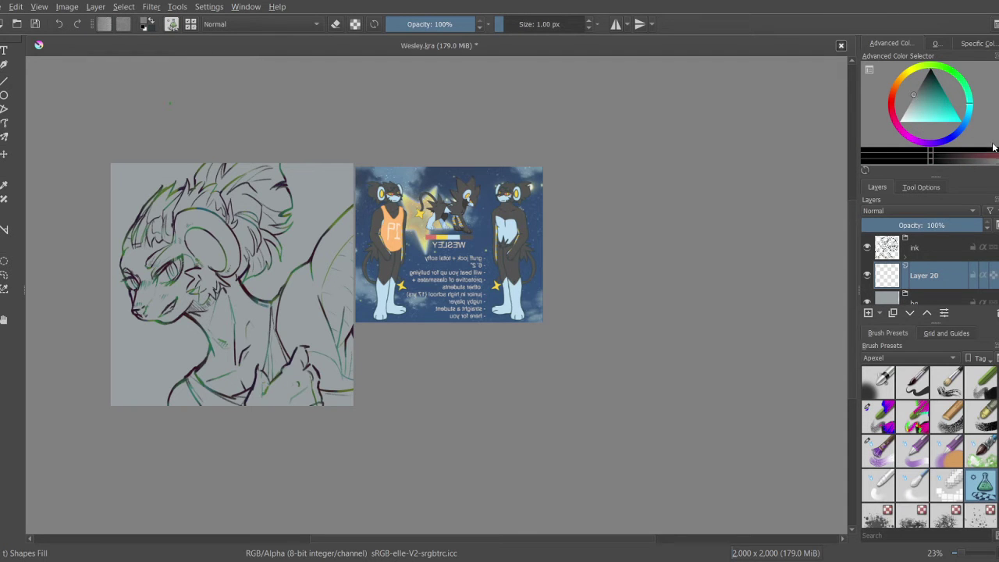
# Step: Set the teal fill layer's opacity in the bg group to 70% and reselect the empty layer above the group
pyautogui.moveTo(227, 144)
pyautogui.mouseDown()
pyautogui.moveTo(136, 207)
pyautogui.moveTo(328, 437)
pyautogui.moveTo(599, 166)
pyautogui.mouseUp()
pyautogui.scroll(3, 512, 296)
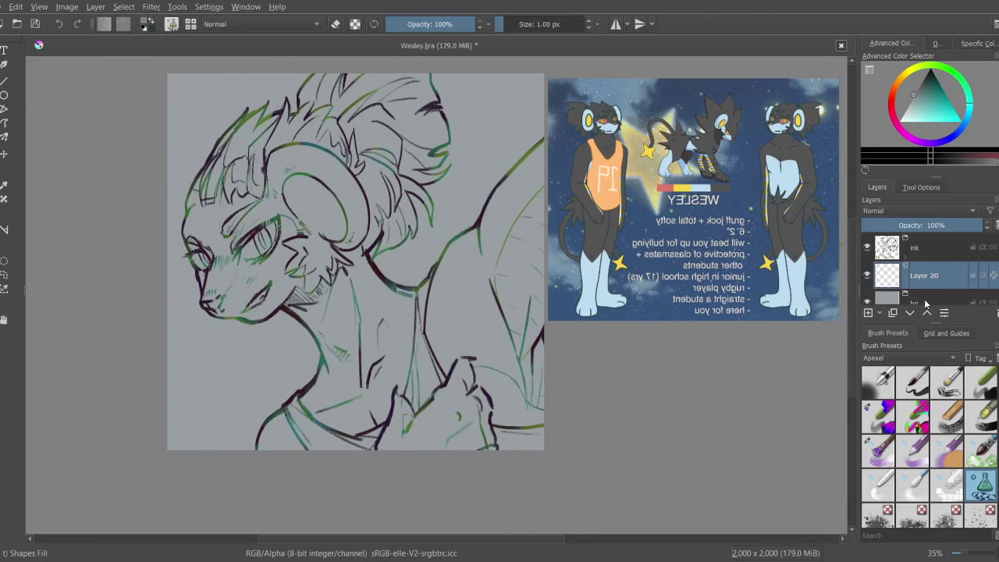
pyautogui.scroll(-1, 969, 290)
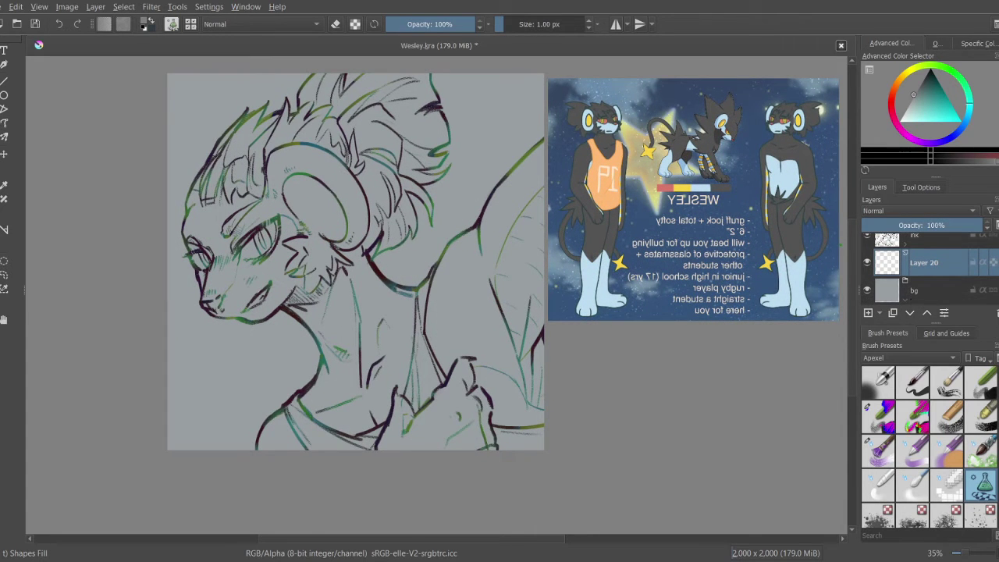
pyautogui.scroll(-2, 956, 258)
pyautogui.moveTo(956, 244); pyautogui.dragTo(905, 285)
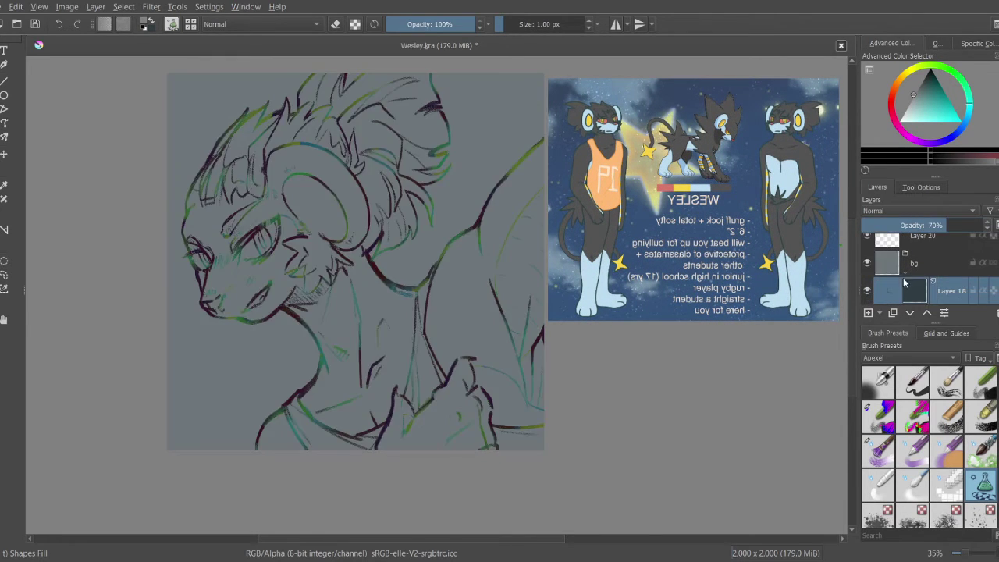
pyautogui.scroll(2, 913, 269)
pyautogui.click(926, 257)
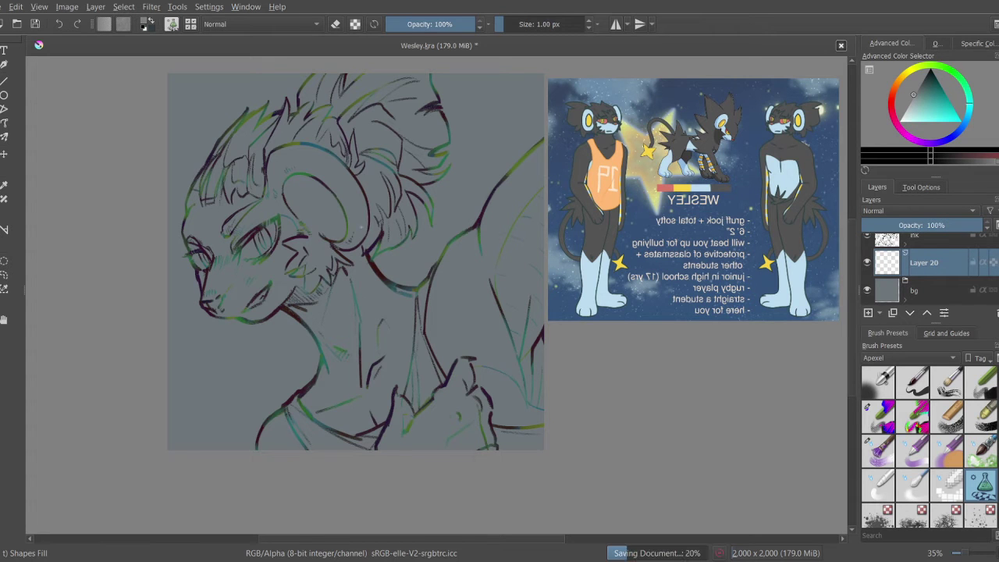
# Step: Fill a large rounded grey base shape over the character's cheek, near eye and round ear
pyautogui.press('Tab')
pyautogui.scroll(3, 309, 297)
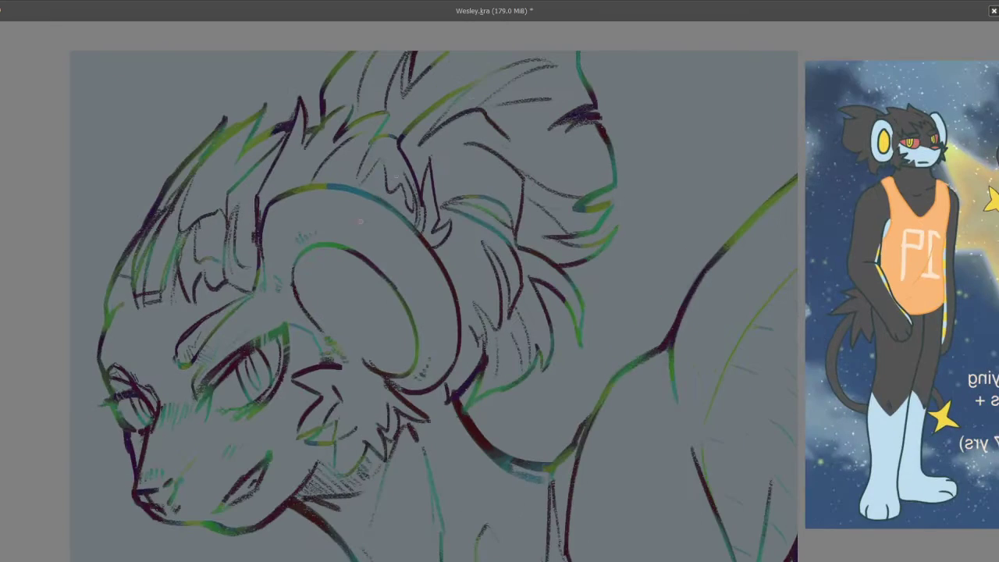
pyautogui.moveTo(234, 406)
pyautogui.mouseDown()
pyautogui.moveTo(405, 218)
pyautogui.moveTo(383, 211)
pyautogui.mouseUp()
# Step: Hide the teal fill layer inside the bg group to leave a white backdrop, and reselect the grey base layer
pyautogui.press('Tab')
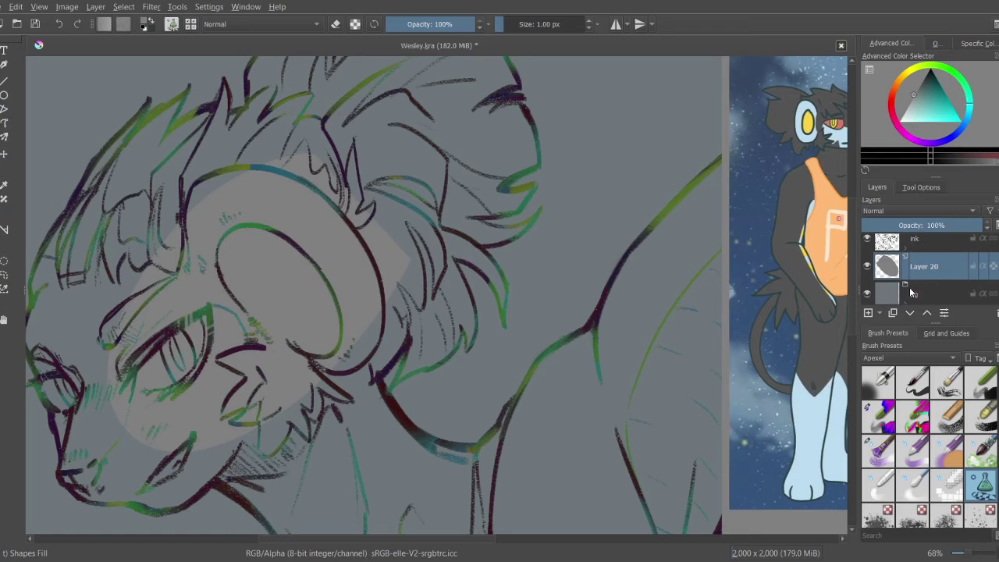
pyautogui.click(867, 294)
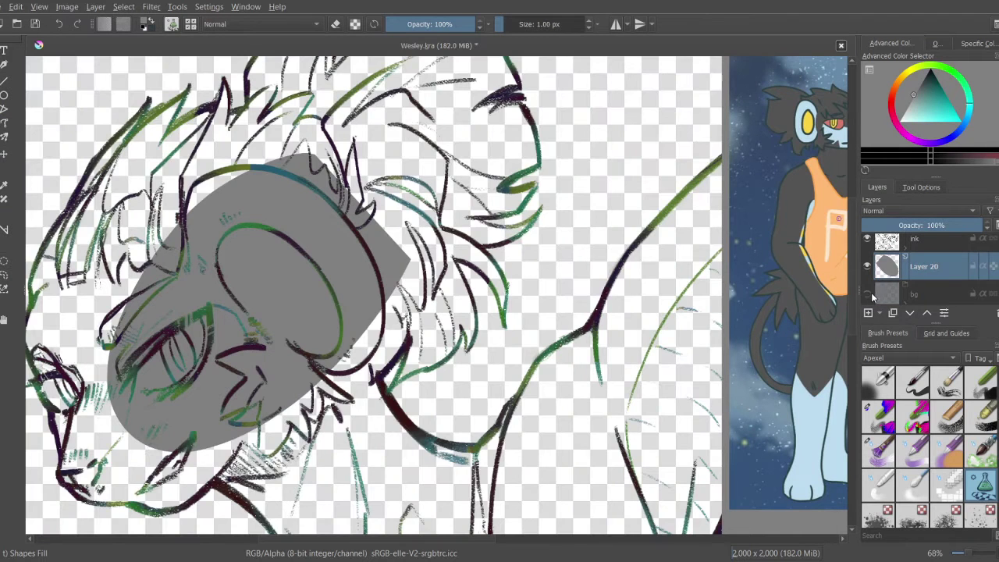
pyautogui.click(867, 293)
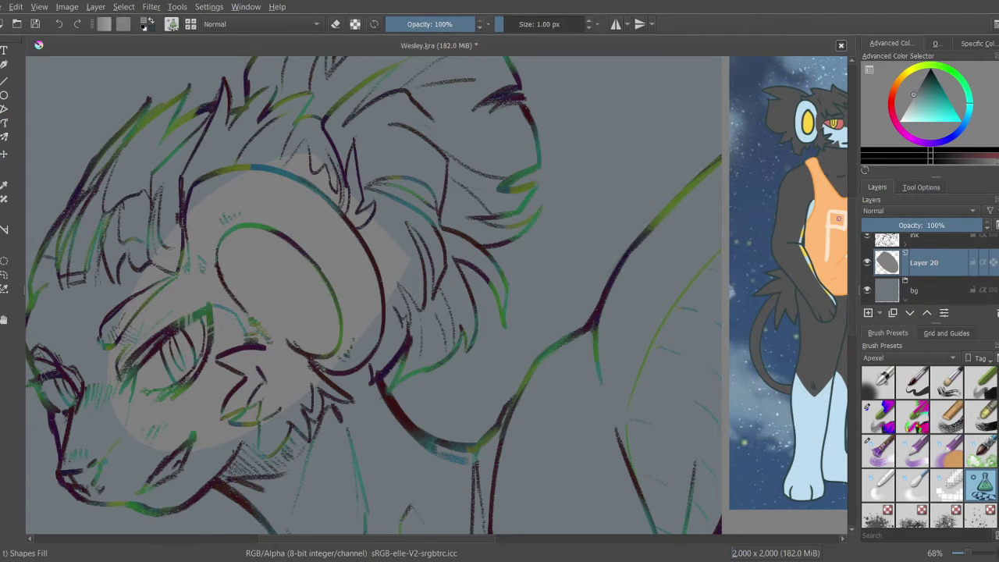
pyautogui.scroll(-1, 921, 269)
pyautogui.click(867, 279)
pyautogui.scroll(1, 913, 266)
pyautogui.click(933, 263)
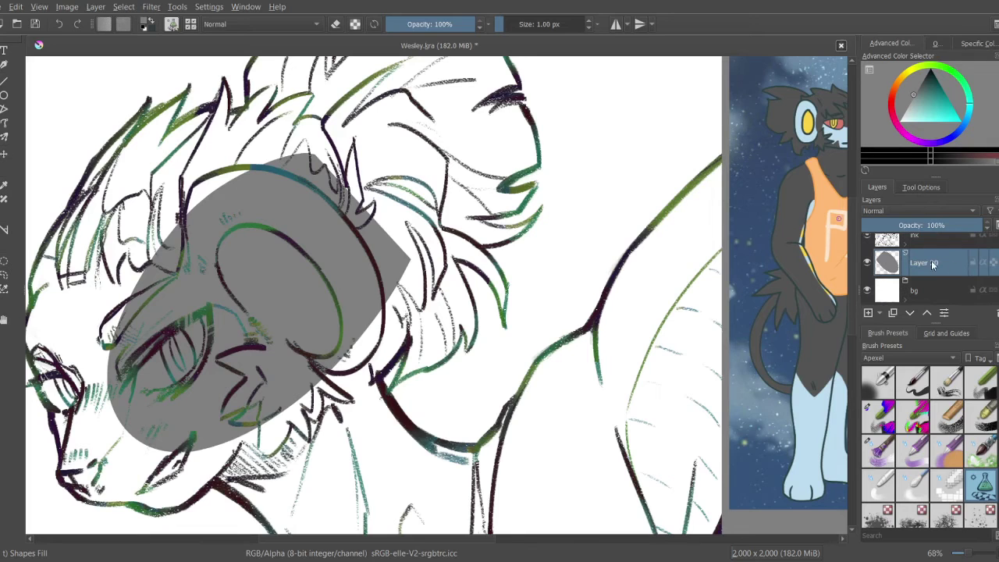
# Step: Extend the flat grey base over the crown of the head and up through the upper hair strands
pyautogui.press('Tab')
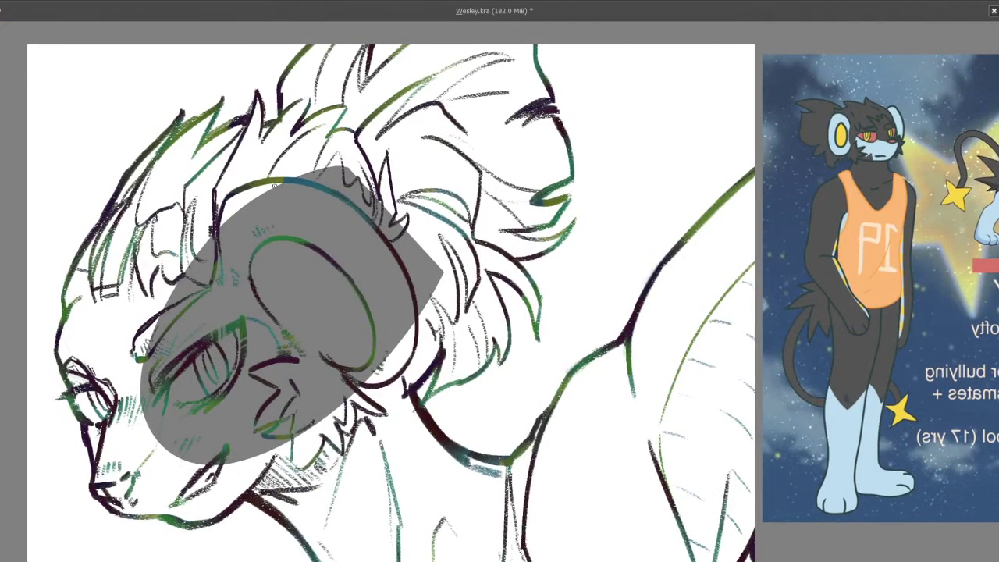
pyautogui.press('4')
pyautogui.moveTo(336, 233); pyautogui.dragTo(468, 137)
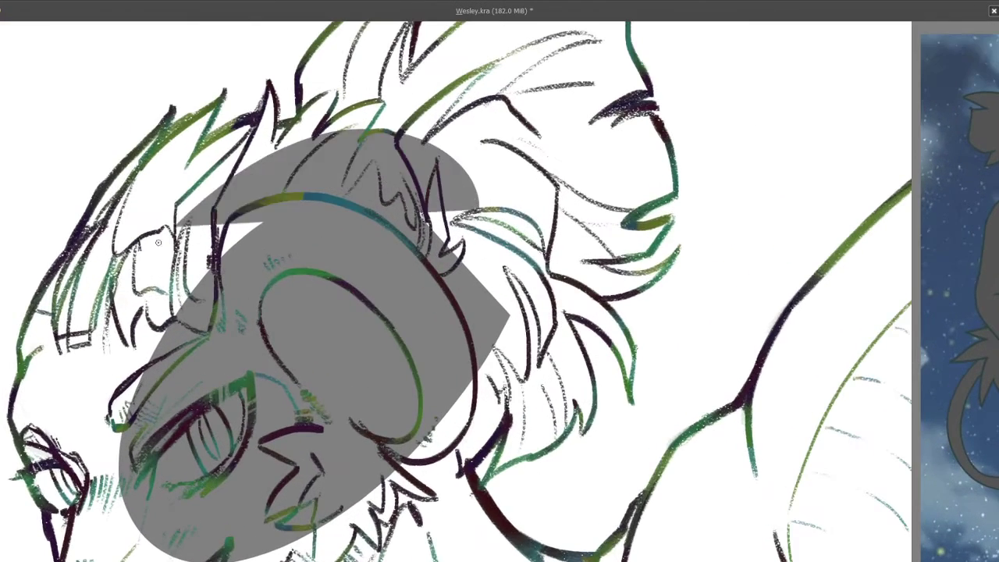
pyautogui.moveTo(203, 234); pyautogui.dragTo(93, 476)
pyautogui.scroll(4, 328, 214)
pyautogui.moveTo(252, 318); pyautogui.dragTo(346, 349)
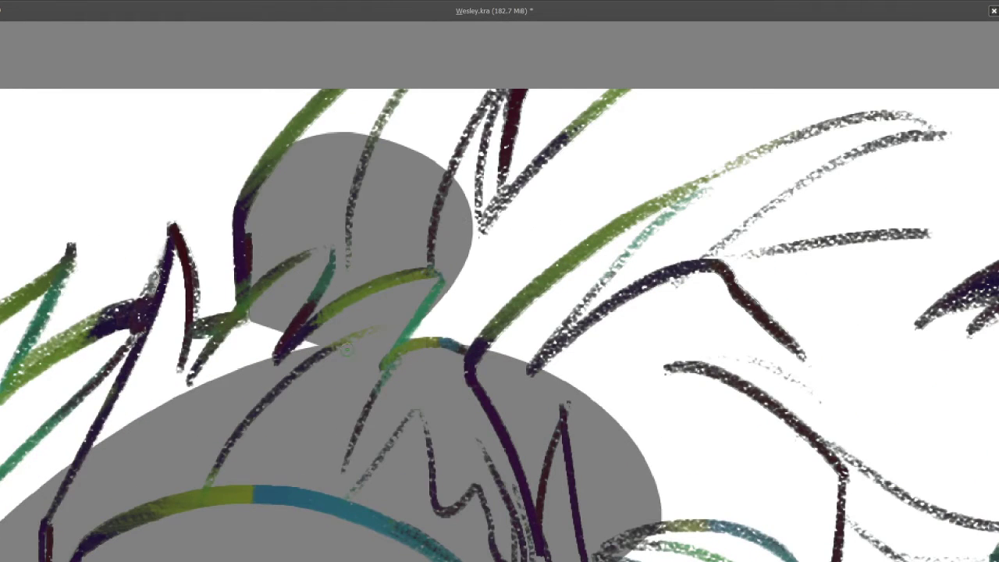
pyautogui.moveTo(267, 174)
pyautogui.mouseDown()
pyautogui.moveTo(489, 41)
pyautogui.moveTo(426, 238)
pyautogui.mouseUp()
pyautogui.moveTo(492, 196)
pyautogui.mouseDown()
pyautogui.moveTo(530, 247)
pyautogui.moveTo(472, 142)
pyautogui.moveTo(401, 185)
pyautogui.moveTo(418, 101)
pyautogui.mouseUp()
pyautogui.moveTo(490, 93)
pyautogui.mouseDown()
pyautogui.moveTo(410, 160)
pyautogui.moveTo(287, 206)
pyautogui.mouseUp()
# Step: Fill the upper back part of the mane with grey out to the dark notch in its outer outline
pyautogui.scroll(-5, 378, 148)
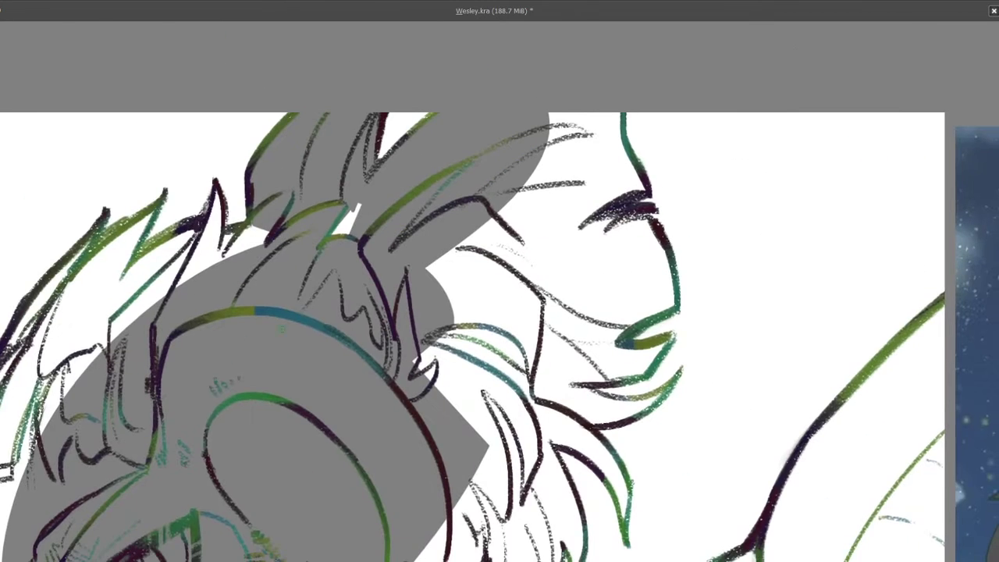
pyautogui.scroll(2, 339, 224)
pyautogui.scroll(5, 464, 216)
pyautogui.hscroll(5, 537, 167)
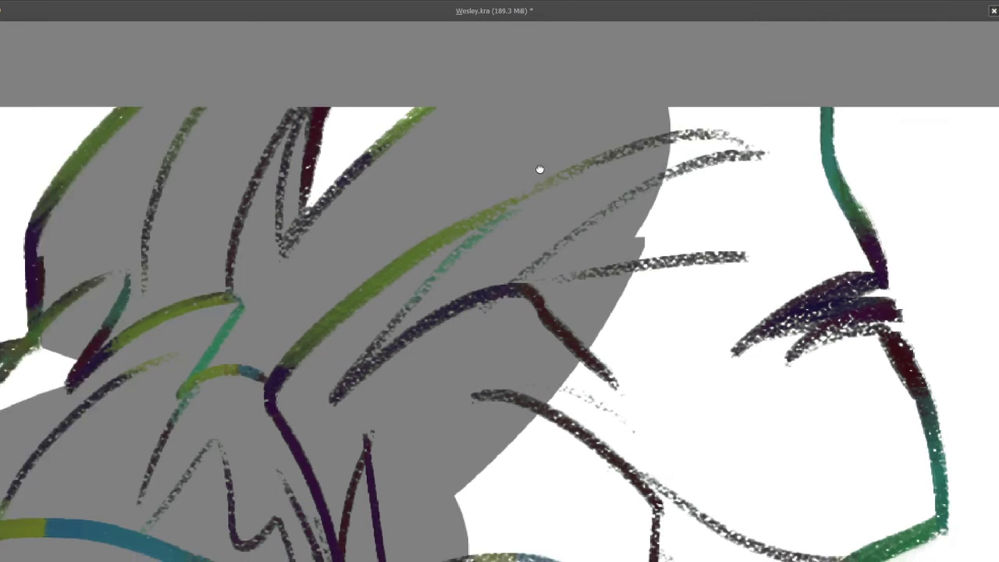
pyautogui.moveTo(643, 116)
pyautogui.mouseDown()
pyautogui.moveTo(616, 294)
pyautogui.moveTo(546, 156)
pyautogui.mouseUp()
pyautogui.hscroll(2, 547, 157)
pyautogui.scroll(-3, 546, 157)
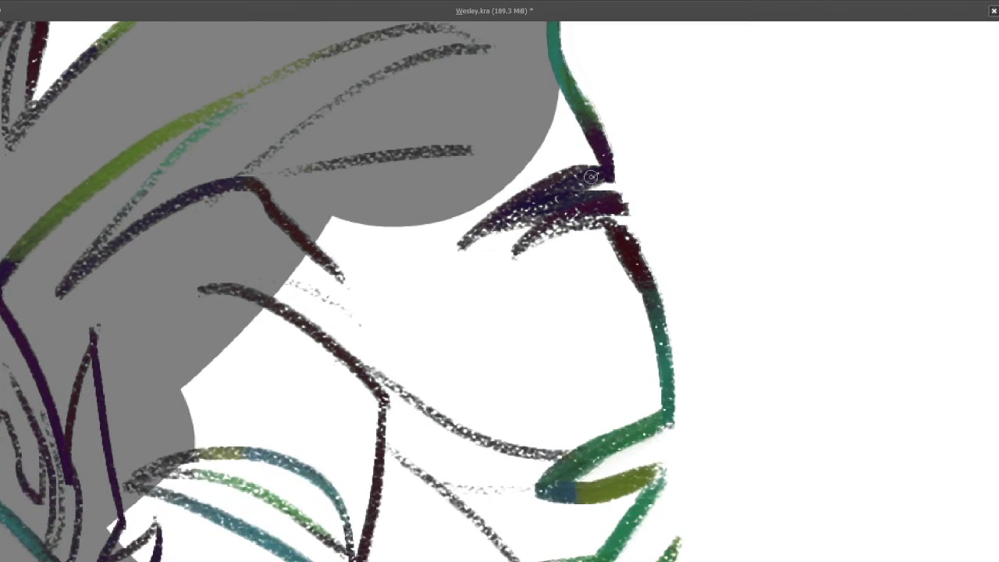
pyautogui.moveTo(601, 175)
pyautogui.mouseDown()
pyautogui.moveTo(510, 95)
pyautogui.moveTo(529, 207)
pyautogui.moveTo(593, 117)
pyautogui.moveTo(561, 74)
pyautogui.moveTo(559, 179)
pyautogui.moveTo(603, 172)
pyautogui.moveTo(457, 191)
pyautogui.moveTo(555, 171)
pyautogui.moveTo(519, 200)
pyautogui.mouseUp()
pyautogui.hscroll(2, 520, 201)
pyautogui.scroll(-2, 520, 200)
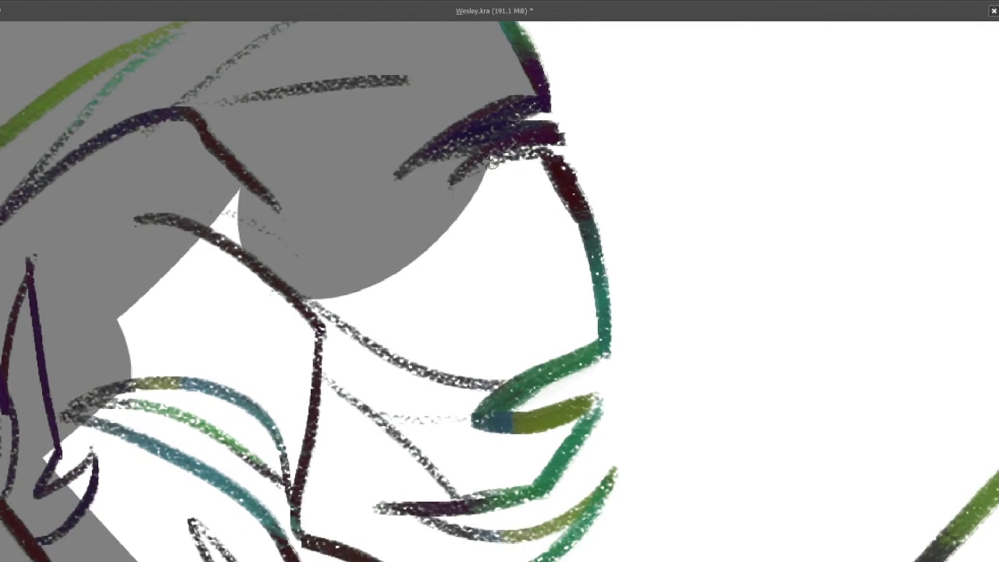
# Step: Continue the grey fill down the mane's outer edge from the dark notch to the green notch below it
pyautogui.moveTo(549, 160)
pyautogui.mouseDown()
pyautogui.moveTo(483, 187)
pyautogui.moveTo(436, 242)
pyautogui.moveTo(505, 170)
pyautogui.moveTo(523, 234)
pyautogui.moveTo(484, 281)
pyautogui.moveTo(462, 284)
pyautogui.mouseUp()
pyautogui.hscroll(1, 437, 242)
pyautogui.scroll(-2, 437, 242)
pyautogui.scroll(-1, 506, 169)
pyautogui.scroll(-2, 487, 217)
pyautogui.hscroll(-1, 487, 216)
pyautogui.moveTo(488, 216)
pyautogui.mouseDown()
pyautogui.moveTo(422, 257)
pyautogui.moveTo(335, 156)
pyautogui.mouseUp()
# Step: Fill the pointed tips below the mane's green notch and the area leading down to the lower tufts
pyautogui.scroll(-2, 335, 156)
pyautogui.hscroll(1, 336, 156)
pyautogui.moveTo(375, 293)
pyautogui.mouseDown()
pyautogui.moveTo(490, 257)
pyautogui.moveTo(405, 239)
pyautogui.moveTo(454, 285)
pyautogui.moveTo(510, 220)
pyautogui.moveTo(537, 219)
pyautogui.moveTo(515, 194)
pyautogui.moveTo(522, 210)
pyautogui.moveTo(504, 283)
pyautogui.moveTo(507, 273)
pyautogui.moveTo(347, 270)
pyautogui.moveTo(482, 312)
pyautogui.moveTo(400, 247)
pyautogui.mouseUp()
pyautogui.scroll(-2, 475, 263)
pyautogui.hscroll(-1, 475, 263)
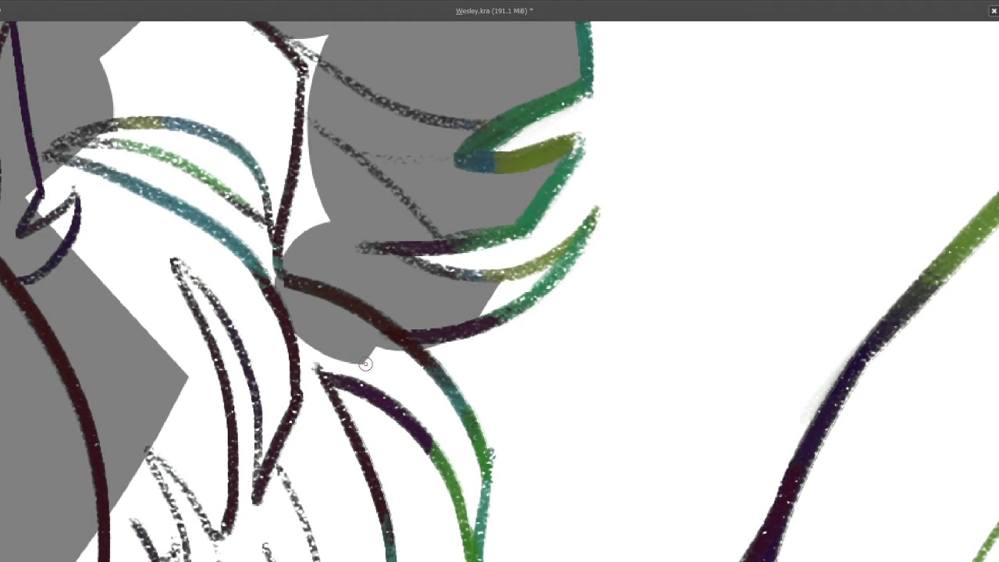
pyautogui.scroll(-2, 399, 246)
pyautogui.hscroll(1, 400, 247)
pyautogui.moveTo(429, 286)
pyautogui.mouseDown()
pyautogui.moveTo(488, 256)
pyautogui.moveTo(441, 252)
pyautogui.moveTo(494, 255)
pyautogui.moveTo(519, 227)
pyautogui.mouseUp()
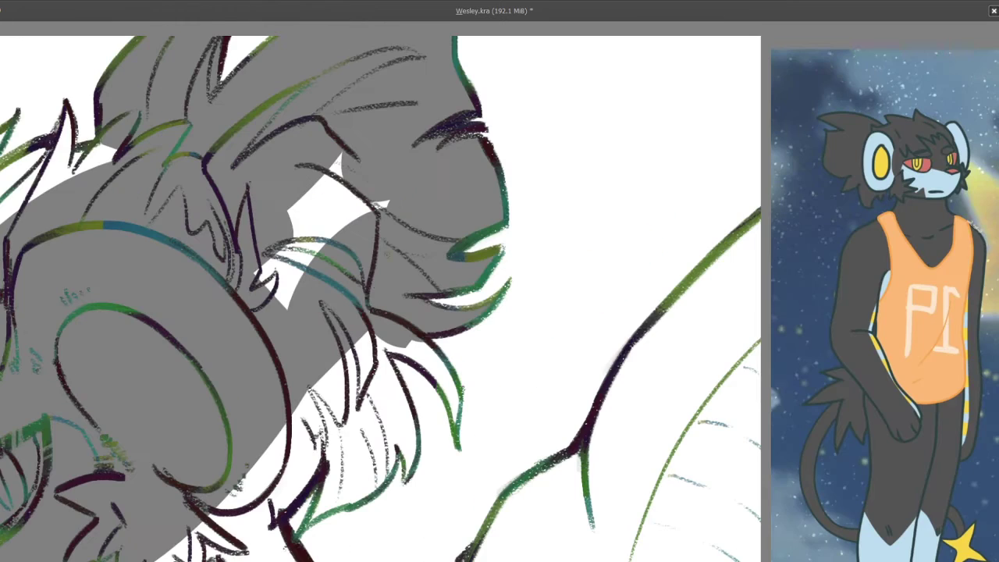
# Step: Fill the lower mane tufts behind the round ear with grey, following their pointed outlines
pyautogui.scroll(5, 437, 468)
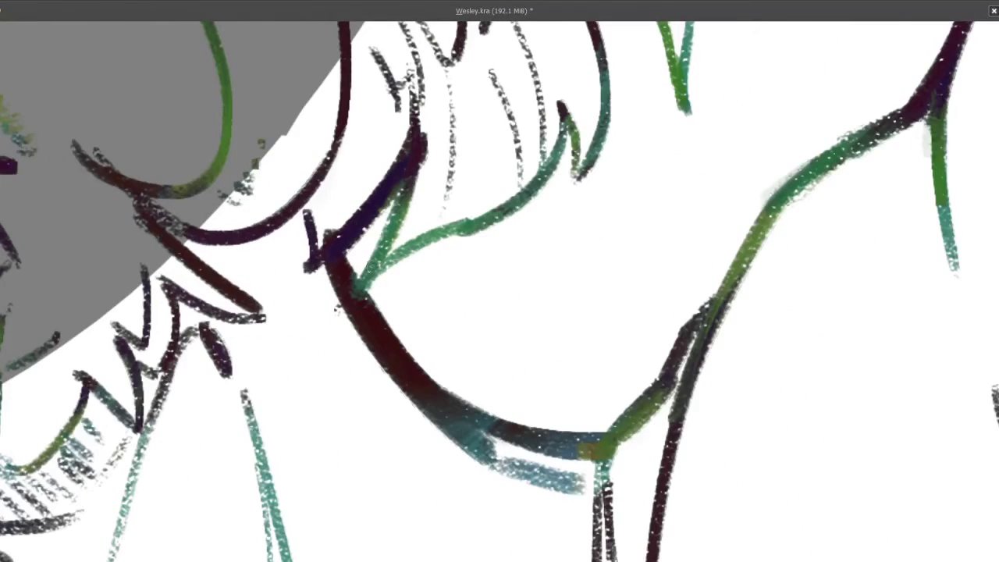
pyautogui.moveTo(406, 172)
pyautogui.mouseDown()
pyautogui.moveTo(437, 234)
pyautogui.moveTo(407, 260)
pyautogui.mouseUp()
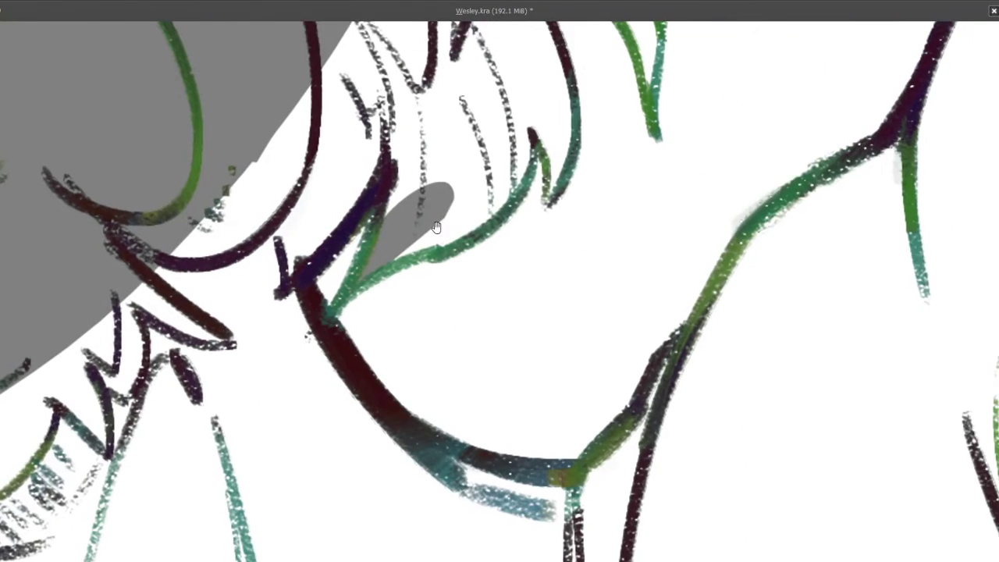
pyautogui.moveTo(464, 213)
pyautogui.mouseDown()
pyautogui.moveTo(424, 249)
pyautogui.moveTo(469, 222)
pyautogui.moveTo(480, 152)
pyautogui.mouseUp()
pyautogui.moveTo(480, 152)
pyautogui.mouseDown()
pyautogui.moveTo(456, 181)
pyautogui.moveTo(468, 203)
pyautogui.moveTo(444, 234)
pyautogui.moveTo(476, 195)
pyautogui.moveTo(459, 293)
pyautogui.moveTo(478, 226)
pyautogui.moveTo(469, 172)
pyautogui.moveTo(476, 258)
pyautogui.moveTo(369, 94)
pyautogui.moveTo(426, 156)
pyautogui.mouseUp()
pyautogui.moveTo(456, 156)
pyautogui.mouseDown()
pyautogui.moveTo(437, 227)
pyautogui.moveTo(468, 187)
pyautogui.mouseUp()
pyautogui.moveTo(512, 219)
pyautogui.mouseDown()
pyautogui.moveTo(476, 227)
pyautogui.moveTo(436, 207)
pyautogui.mouseUp()
pyautogui.moveTo(474, 263)
pyautogui.mouseDown()
pyautogui.moveTo(401, 164)
pyautogui.moveTo(415, 228)
pyautogui.moveTo(460, 261)
pyautogui.moveTo(439, 242)
pyautogui.moveTo(444, 296)
pyautogui.mouseUp()
pyautogui.moveTo(460, 278); pyautogui.dragTo(438, 259)
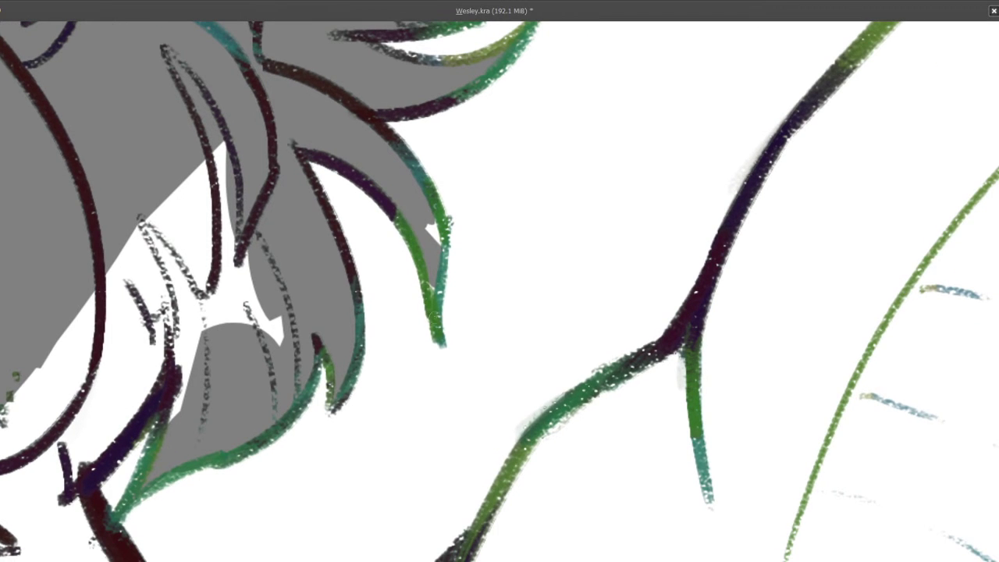
# Step: Close the white gaps between the round ear and the mane tufts, and extend the grey onto the upper neck
pyautogui.moveTo(273, 260); pyautogui.dragTo(386, 275)
pyautogui.moveTo(375, 226)
pyautogui.mouseDown()
pyautogui.moveTo(170, 451)
pyautogui.moveTo(367, 281)
pyautogui.mouseUp()
pyautogui.moveTo(486, 224); pyautogui.dragTo(523, 133)
pyautogui.moveTo(406, 234); pyautogui.dragTo(428, 262)
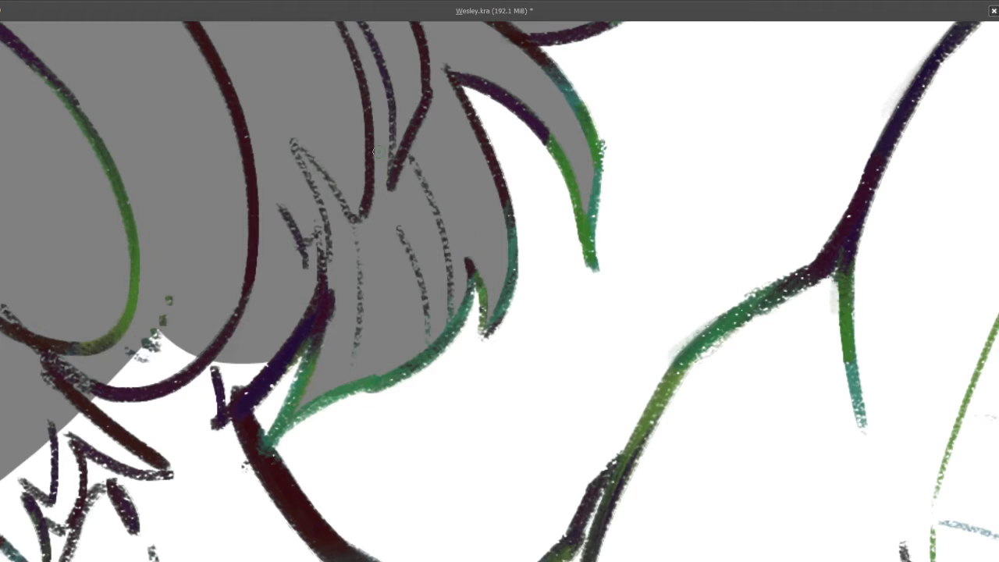
pyautogui.moveTo(294, 325)
pyautogui.mouseDown()
pyautogui.moveTo(210, 402)
pyautogui.moveTo(310, 143)
pyautogui.moveTo(403, 283)
pyautogui.mouseUp()
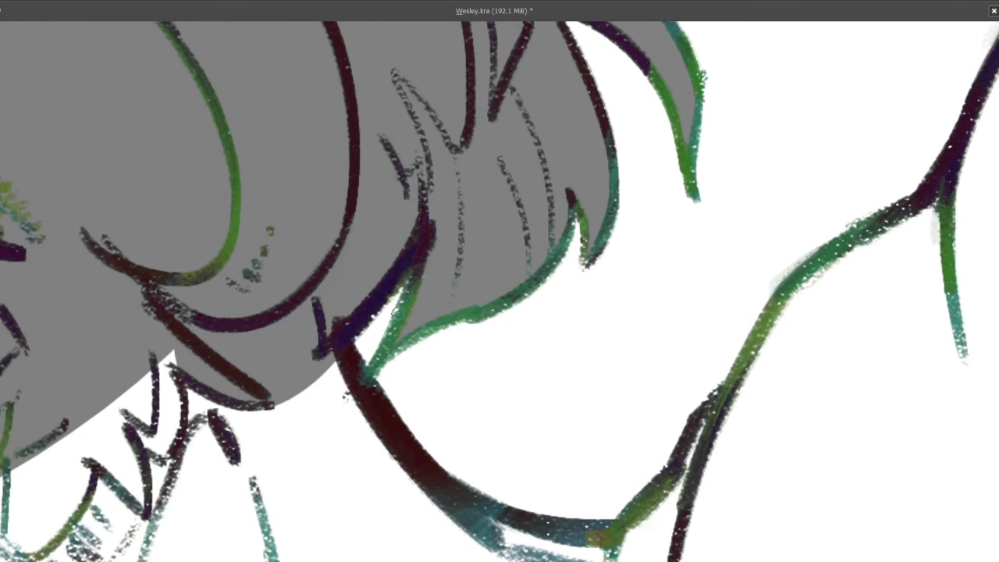
pyautogui.press('1')
pyautogui.moveTo(352, 214); pyautogui.dragTo(414, 402)
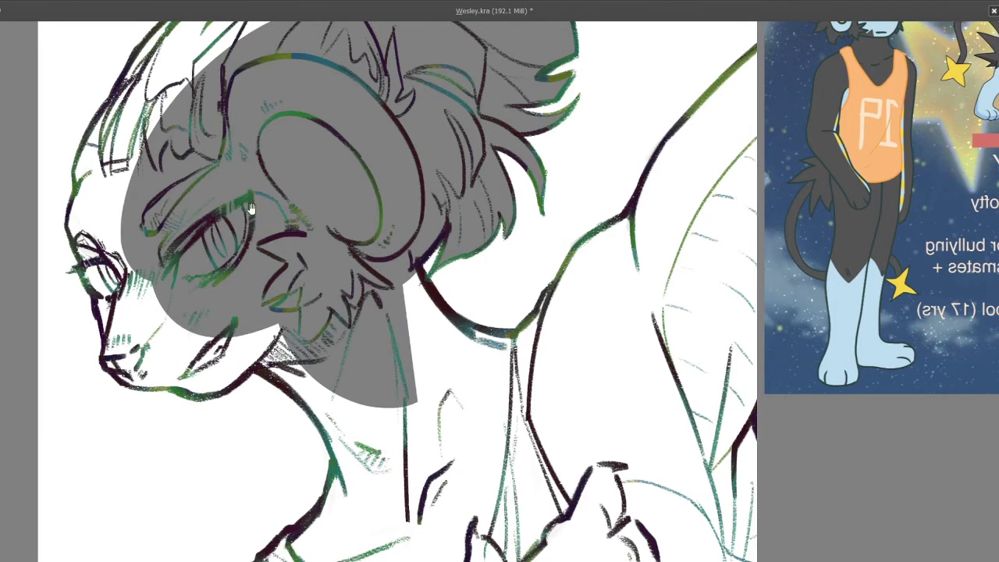
# Step: Fill the pointed hair spike above the forehead and the gap between it and the crown hair with grey
pyautogui.scroll(5, 351, 214)
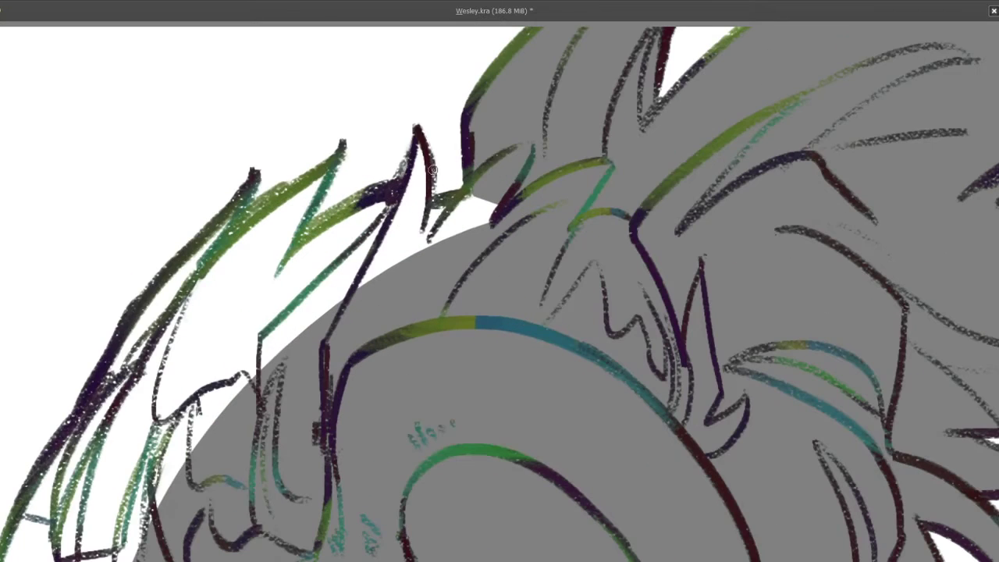
pyautogui.moveTo(433, 170)
pyautogui.mouseDown()
pyautogui.moveTo(418, 137)
pyautogui.moveTo(410, 191)
pyautogui.moveTo(442, 228)
pyautogui.moveTo(423, 184)
pyautogui.moveTo(368, 286)
pyautogui.moveTo(413, 153)
pyautogui.mouseUp()
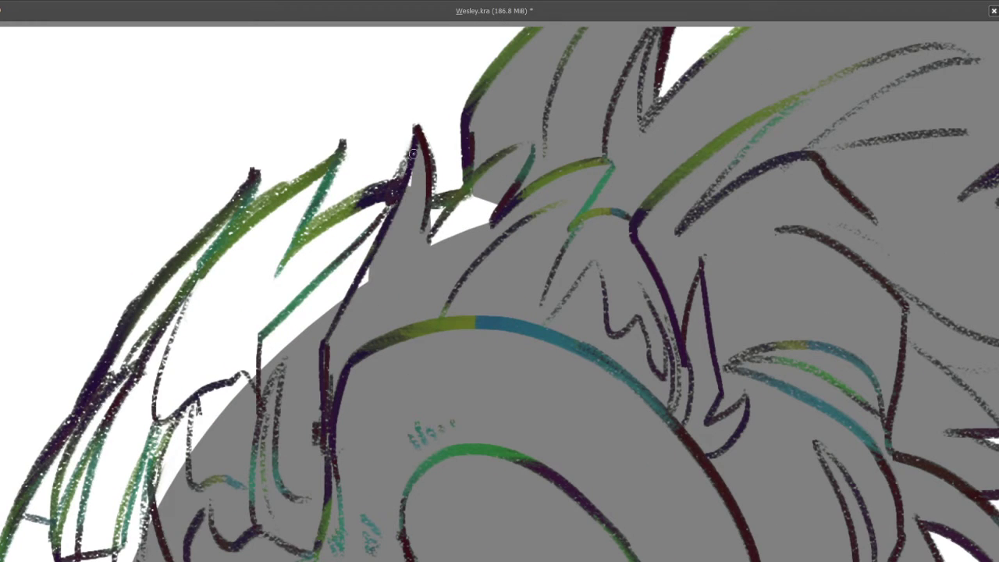
pyautogui.moveTo(450, 211); pyautogui.dragTo(407, 323)
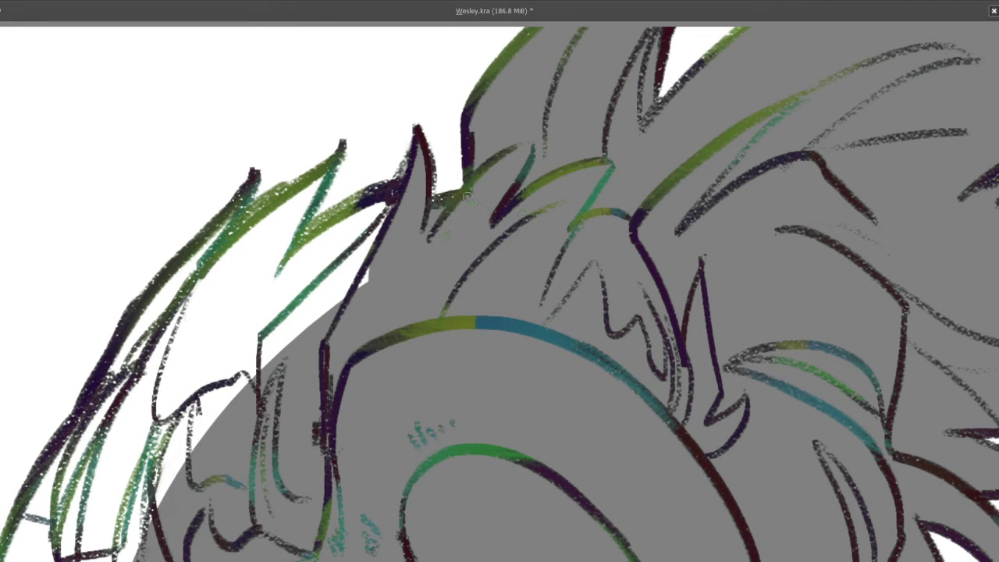
pyautogui.hscroll(-2, 421, 226)
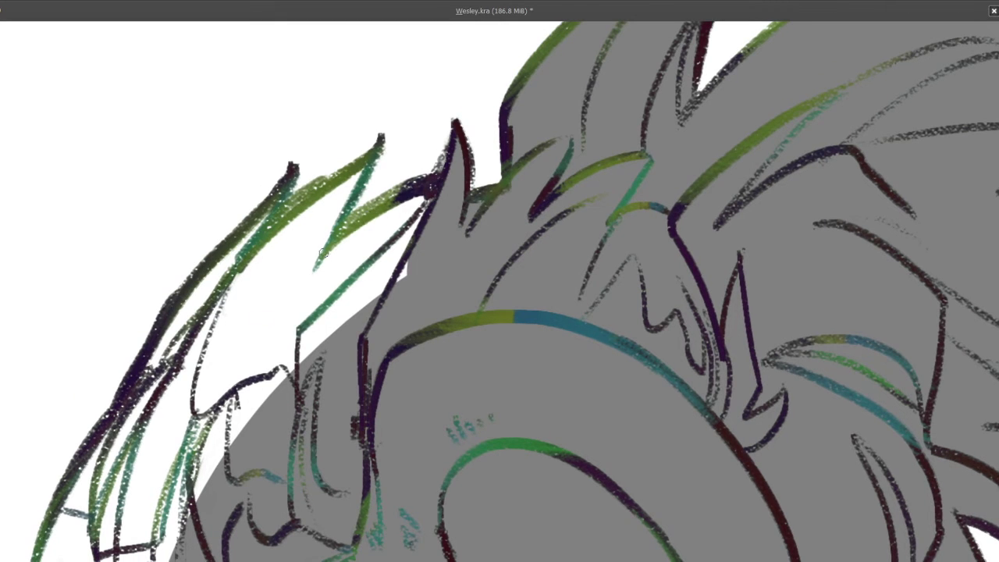
# Step: Fill the two pointed fringe tufts in front of the forehead spike and the hair beneath them with grey
pyautogui.moveTo(363, 227)
pyautogui.mouseDown()
pyautogui.moveTo(428, 213)
pyautogui.moveTo(392, 210)
pyautogui.moveTo(288, 431)
pyautogui.mouseUp()
pyautogui.hscroll(-2, 428, 213)
pyautogui.scroll(2, 332, 138)
pyautogui.hscroll(-2, 388, 174)
pyautogui.moveTo(378, 186); pyautogui.dragTo(308, 241)
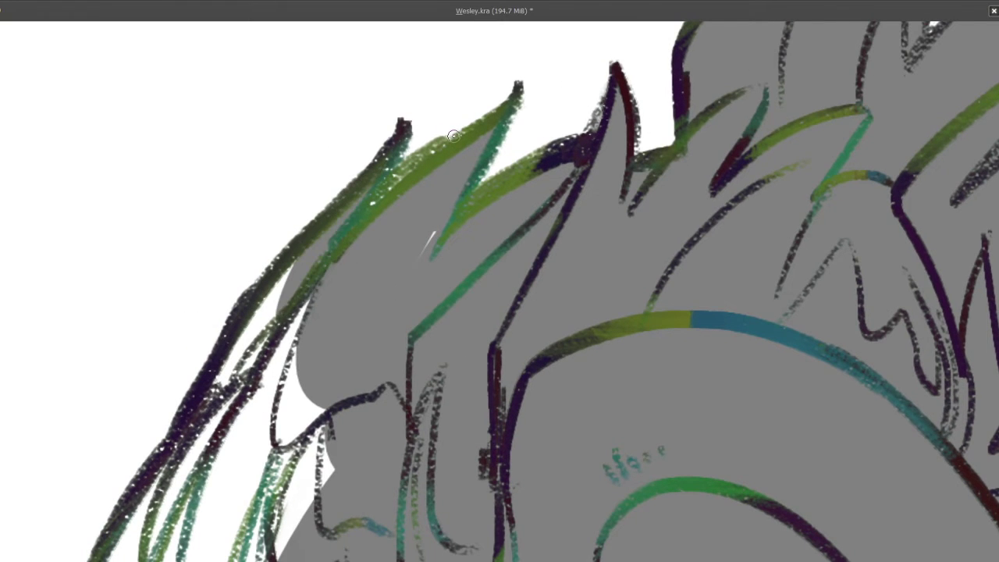
# Step: Extend the grey down the fringe's outer outline to the ends of its long strands
pyautogui.scroll(-2, 390, 234)
pyautogui.hscroll(-2, 391, 234)
pyautogui.moveTo(353, 193); pyautogui.dragTo(299, 390)
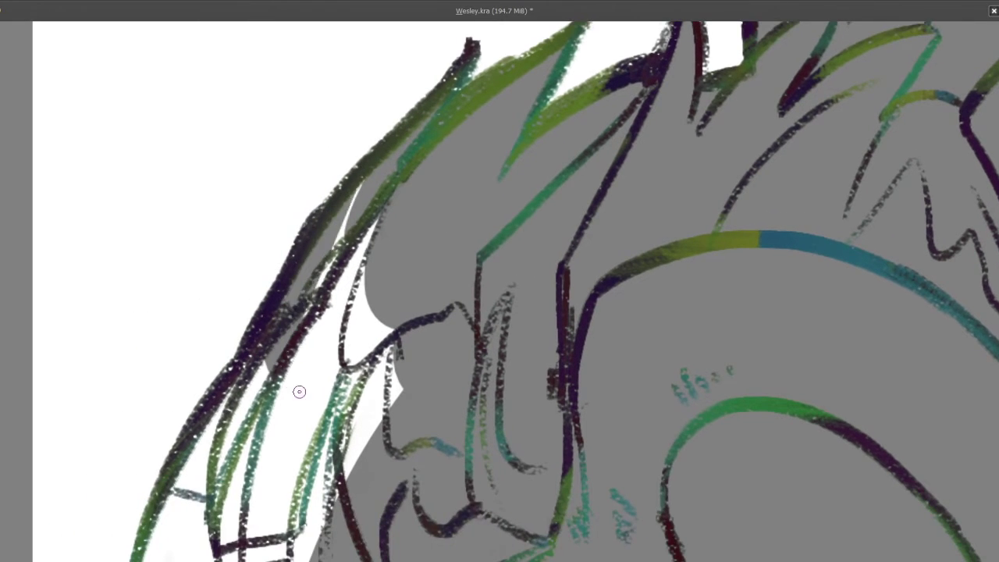
pyautogui.scroll(-2, 299, 391)
pyautogui.hscroll(-1, 299, 391)
pyautogui.moveTo(367, 187); pyautogui.dragTo(257, 437)
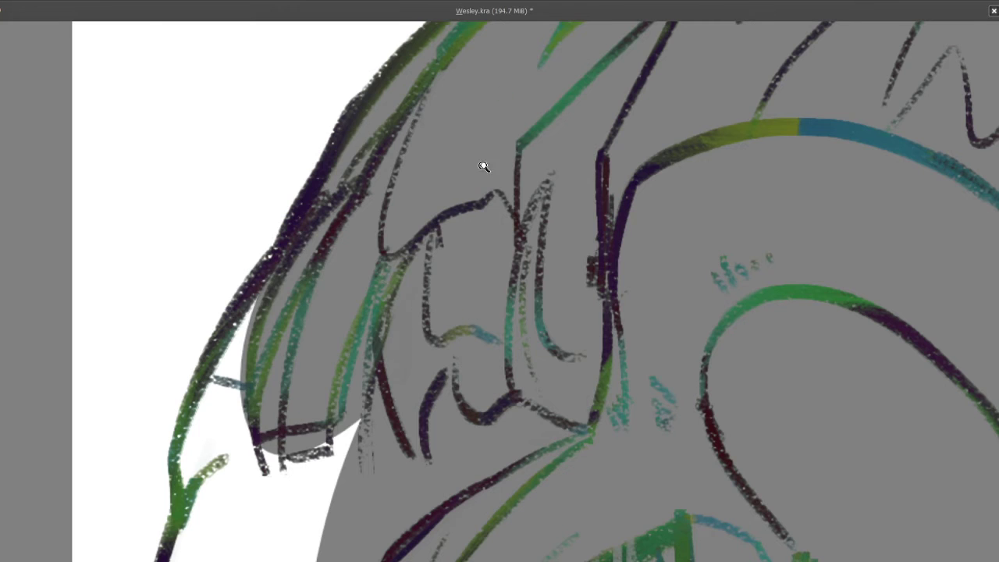
# Step: Fill the forehead's outer edge beside the fringe with grey, following the contour down to the green notch
pyautogui.scroll(-2, 484, 166)
pyautogui.hscroll(-3, 483, 166)
pyautogui.hscroll(1, 368, 144)
pyautogui.moveTo(367, 145); pyautogui.dragTo(284, 306)
pyautogui.hscroll(-1, 349, 130)
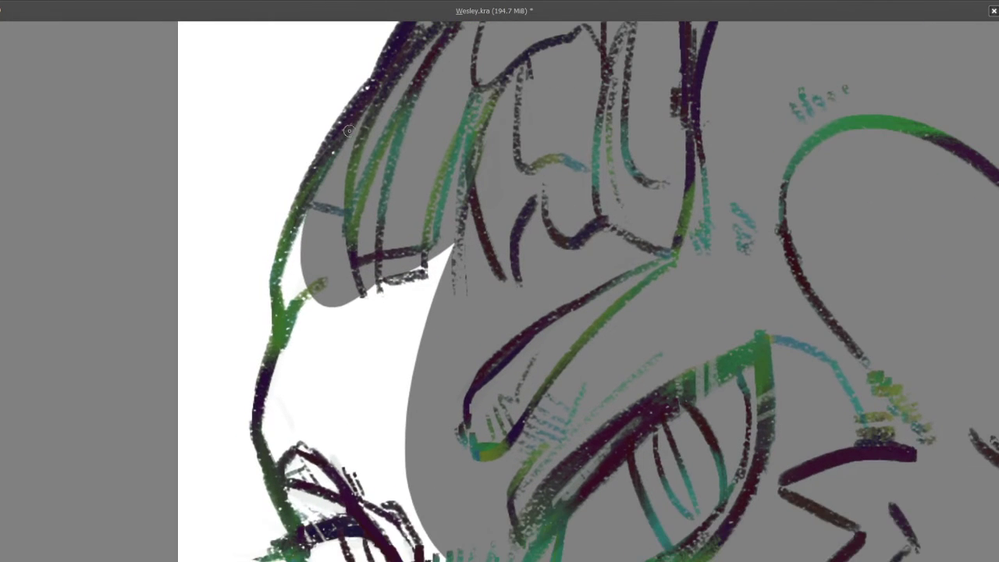
pyautogui.moveTo(312, 218); pyautogui.dragTo(281, 312)
pyautogui.scroll(-2, 297, 343)
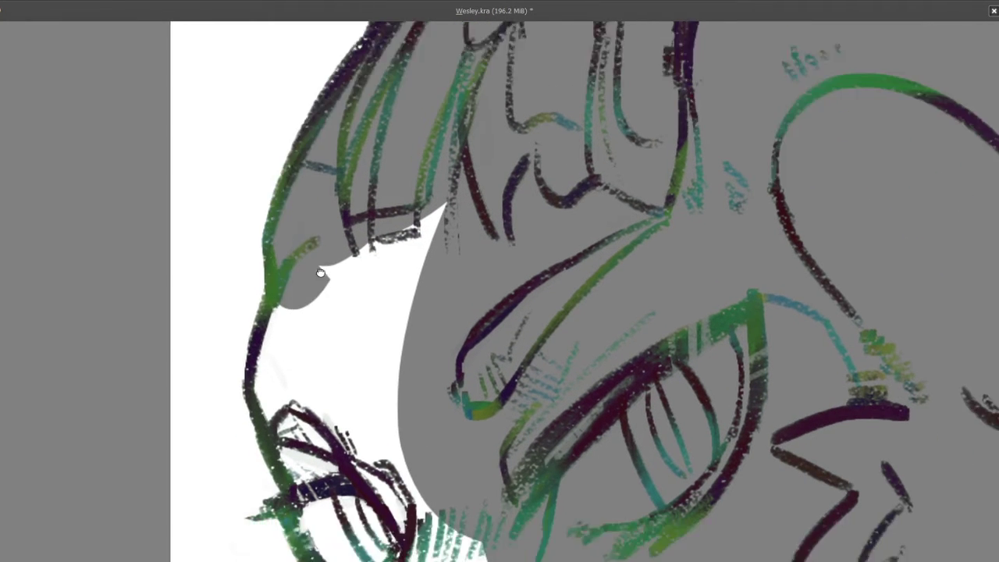
# Step: Close the white gap below the fringe and fill the forehead with grey down to the far eyebrow
pyautogui.scroll(-1, 296, 343)
pyautogui.moveTo(402, 234); pyautogui.dragTo(277, 382)
pyautogui.moveTo(437, 167); pyautogui.dragTo(324, 262)
pyautogui.scroll(-2, 299, 260)
pyautogui.scroll(-2, 300, 260)
pyautogui.moveTo(266, 211); pyautogui.dragTo(279, 308)
pyautogui.scroll(-2, 278, 268)
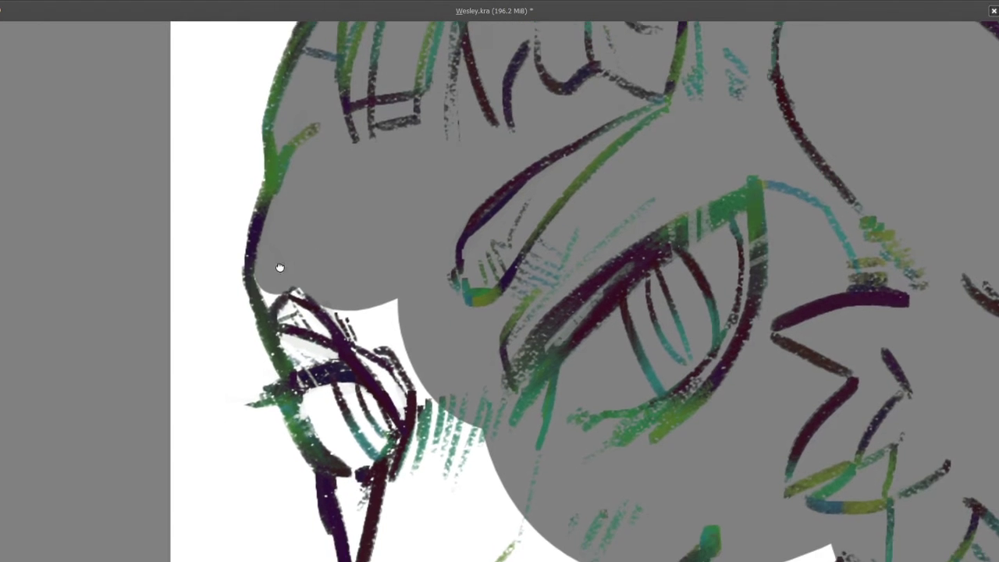
# Step: Fill the far brow, the far eye and the area between the eyes with grey
pyautogui.moveTo(249, 262); pyautogui.dragTo(308, 344)
pyautogui.scroll(-2, 284, 253)
pyautogui.scroll(-2, 285, 254)
pyautogui.moveTo(386, 222); pyautogui.dragTo(270, 347)
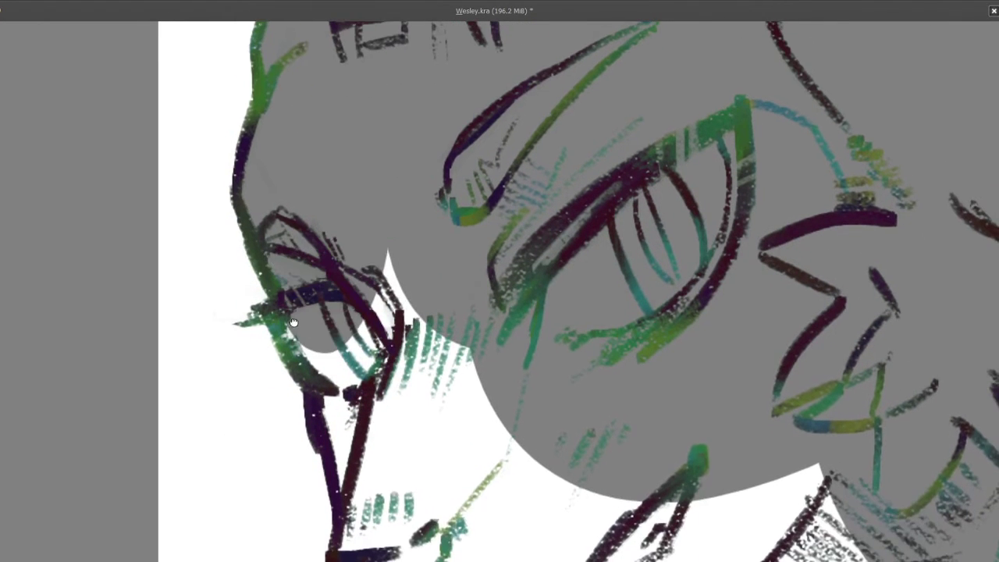
pyautogui.scroll(-2, 281, 328)
pyautogui.moveTo(441, 224); pyautogui.dragTo(279, 347)
pyautogui.scroll(-2, 377, 213)
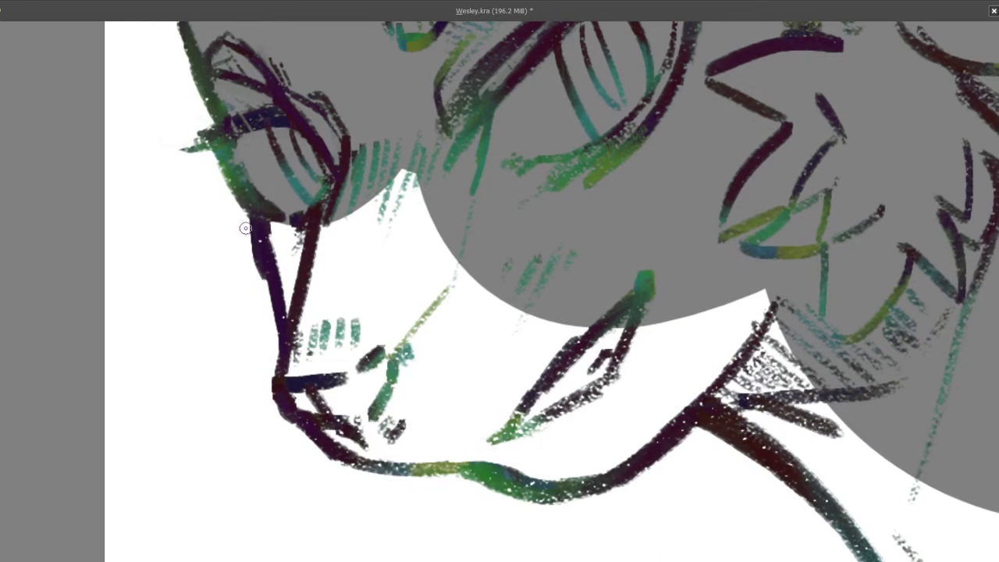
# Step: Fill the bridge of the muzzle, the nose and the near cheek with grey
pyautogui.moveTo(258, 222)
pyautogui.mouseDown()
pyautogui.moveTo(312, 320)
pyautogui.moveTo(365, 209)
pyautogui.mouseUp()
pyautogui.scroll(-2, 299, 324)
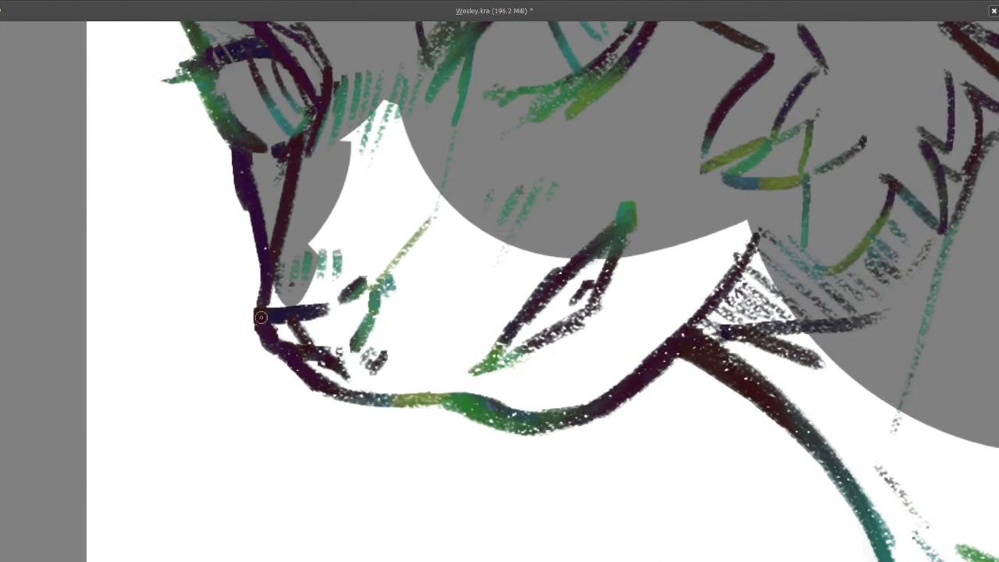
pyautogui.moveTo(312, 367); pyautogui.dragTo(358, 138)
pyautogui.scroll(1, 358, 138)
pyautogui.moveTo(350, 278); pyautogui.dragTo(391, 141)
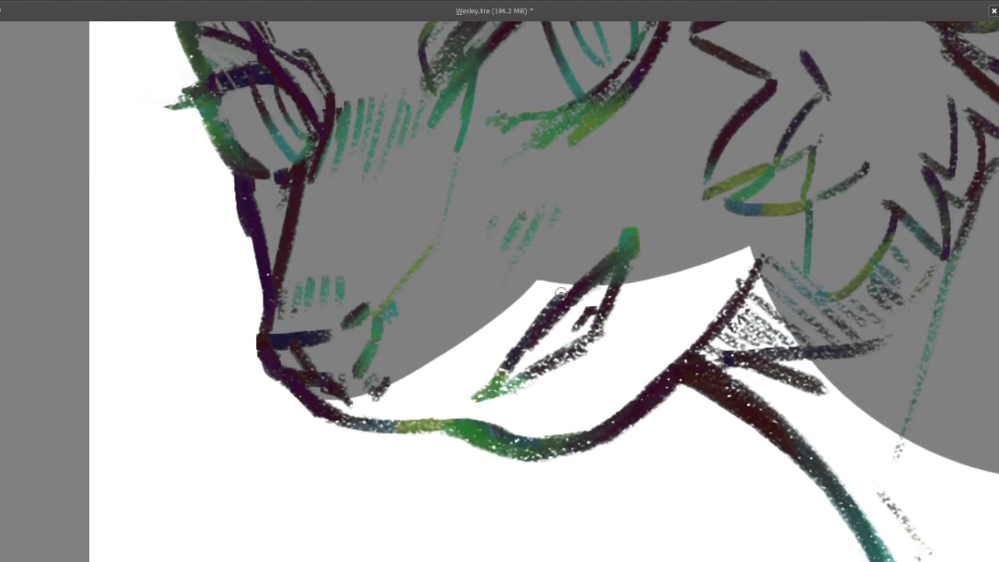
# Step: Fill the mouth area, chin and lower jaw with grey, following the jawline to the cheek fur
pyautogui.scroll(-2, 367, 312)
pyautogui.scroll(-2, 381, 340)
pyautogui.moveTo(374, 328)
pyautogui.mouseDown()
pyautogui.moveTo(367, 281)
pyautogui.moveTo(263, 340)
pyautogui.mouseUp()
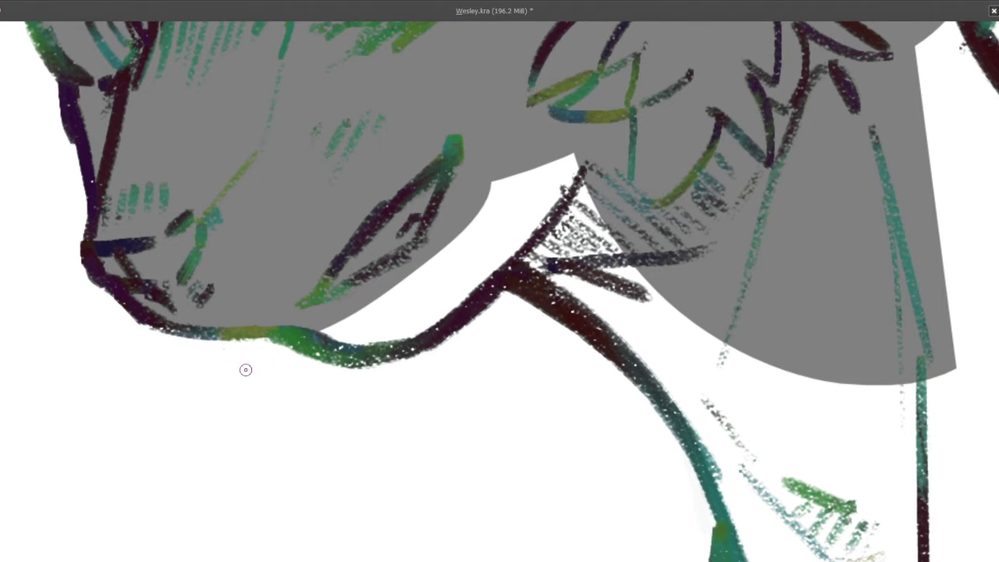
pyautogui.moveTo(360, 350); pyautogui.dragTo(484, 234)
pyautogui.moveTo(484, 234)
pyautogui.mouseDown()
pyautogui.moveTo(393, 216)
pyautogui.moveTo(484, 148)
pyautogui.mouseUp()
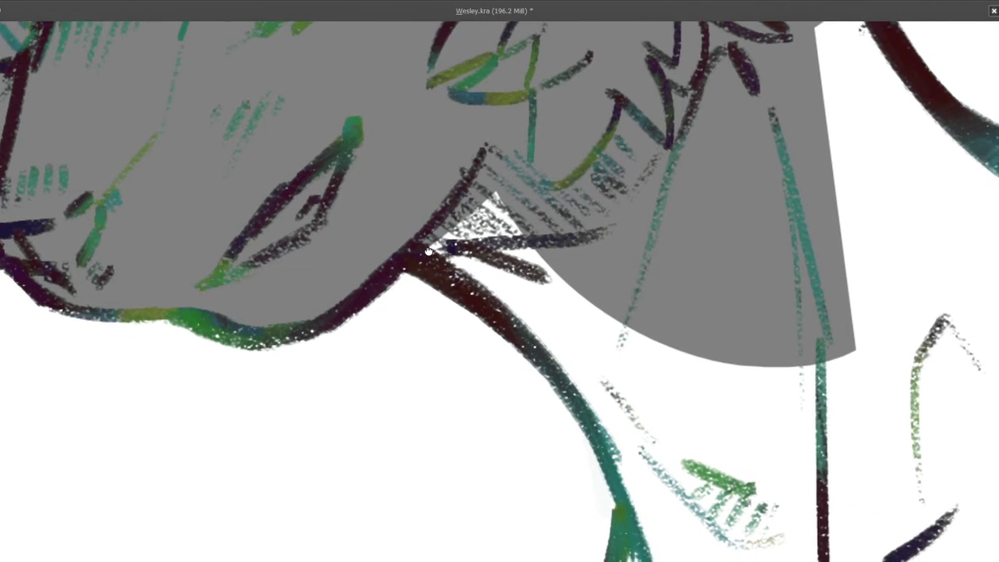
# Step: Close the gap at the jaw corner and fill the throat with grey along the front neck outline
pyautogui.moveTo(437, 249); pyautogui.dragTo(593, 313)
pyautogui.scroll(-2, 256, 183)
pyautogui.moveTo(515, 206)
pyautogui.mouseDown()
pyautogui.moveTo(453, 234)
pyautogui.moveTo(546, 297)
pyautogui.moveTo(585, 188)
pyautogui.mouseUp()
pyautogui.moveTo(403, 276)
pyautogui.mouseDown()
pyautogui.moveTo(519, 330)
pyautogui.moveTo(446, 335)
pyautogui.mouseUp()
pyautogui.moveTo(446, 334)
pyautogui.mouseDown()
pyautogui.moveTo(421, 226)
pyautogui.moveTo(472, 301)
pyautogui.mouseUp()
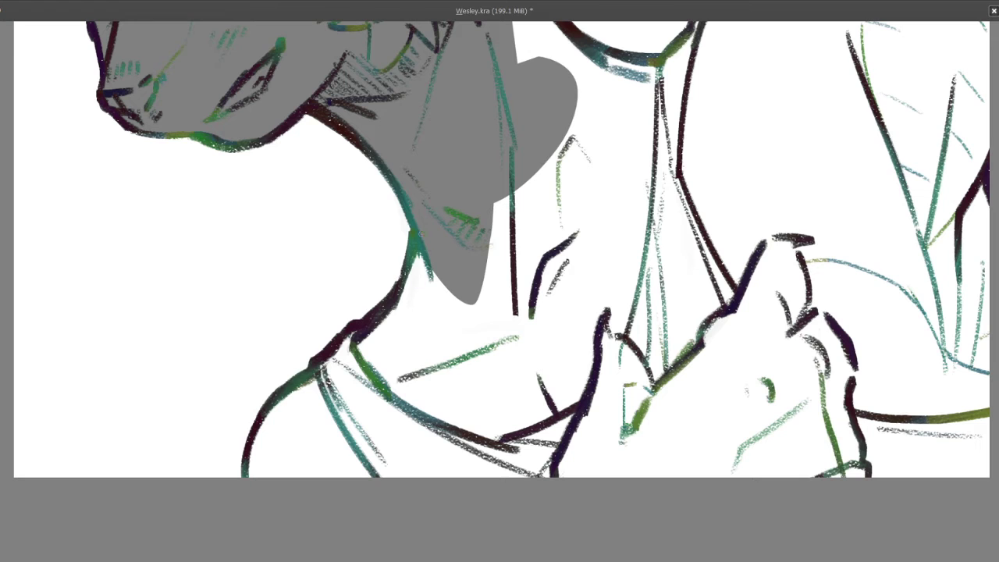
# Step: Fill the lower neck, upper chest and front shoulder with grey down to the canvas edge
pyautogui.moveTo(492, 234); pyautogui.dragTo(581, 246)
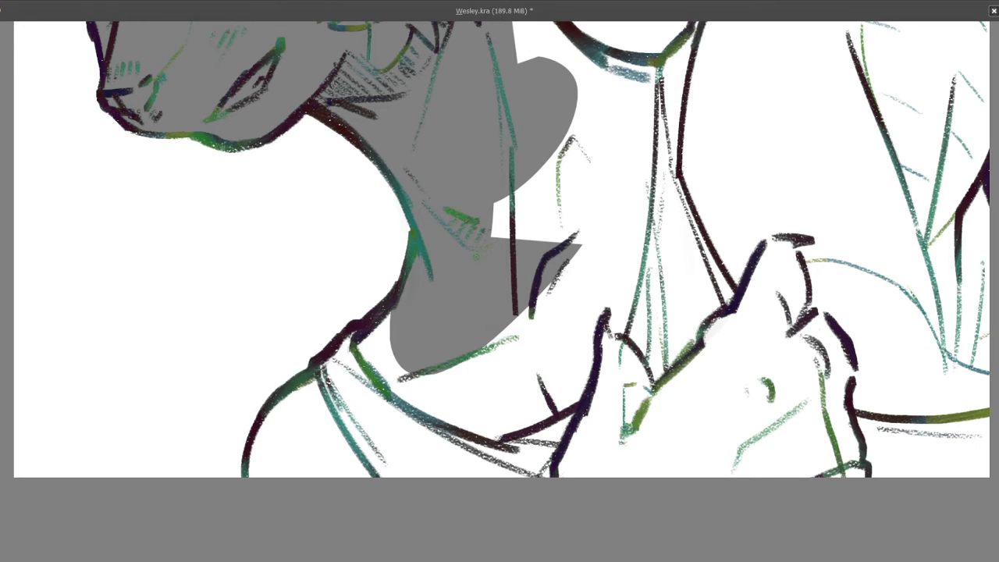
pyautogui.moveTo(411, 351)
pyautogui.mouseDown()
pyautogui.moveTo(443, 253)
pyautogui.moveTo(401, 280)
pyautogui.mouseUp()
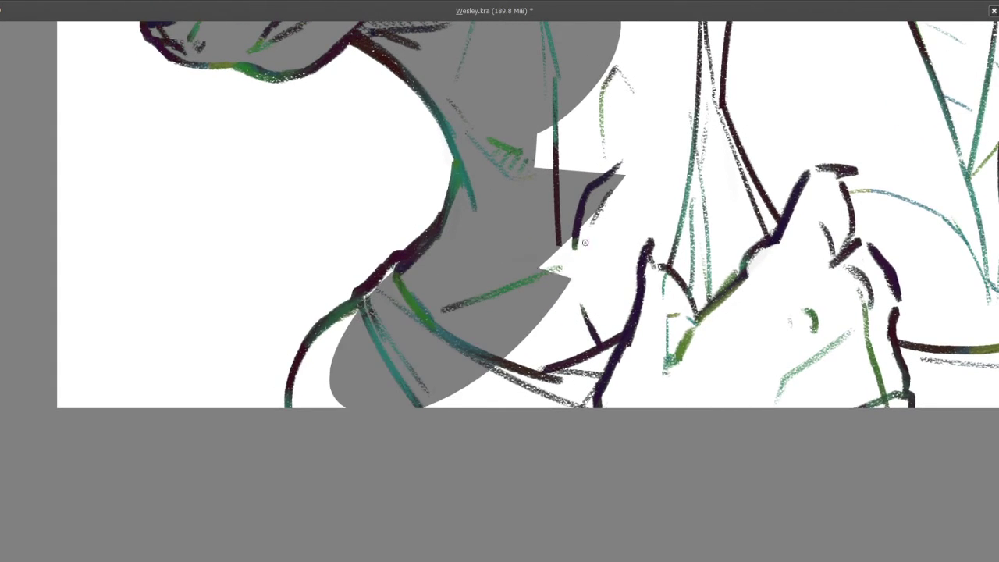
pyautogui.scroll(2, 390, 284)
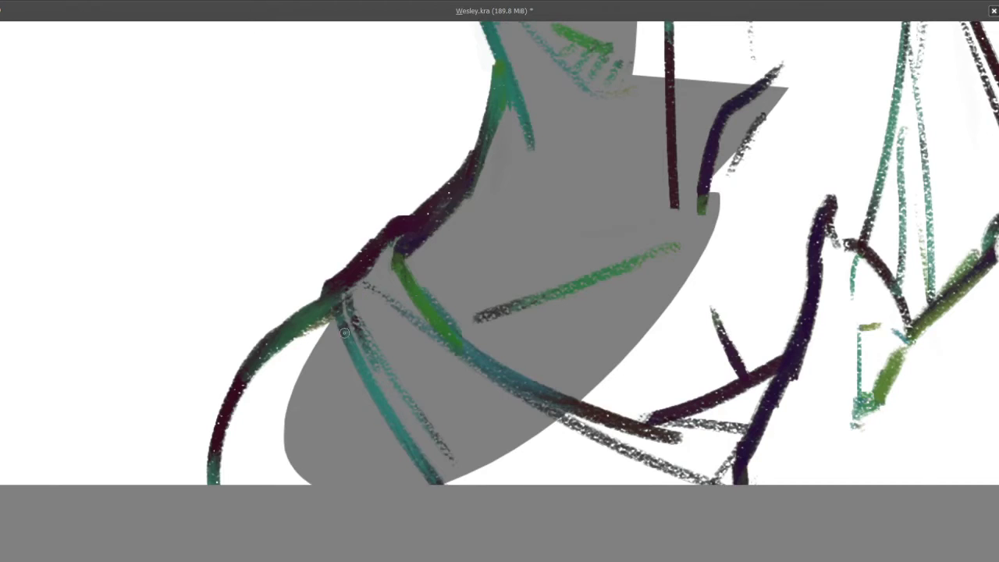
pyautogui.scroll(-1, 344, 328)
pyautogui.moveTo(334, 314); pyautogui.dragTo(269, 437)
pyautogui.scroll(-1, 289, 372)
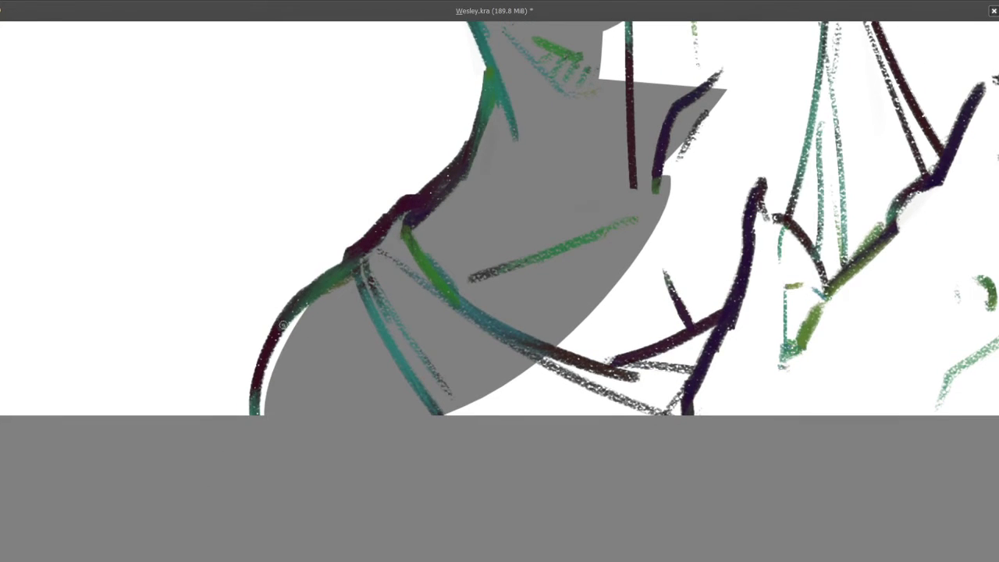
pyautogui.moveTo(283, 326); pyautogui.dragTo(272, 391)
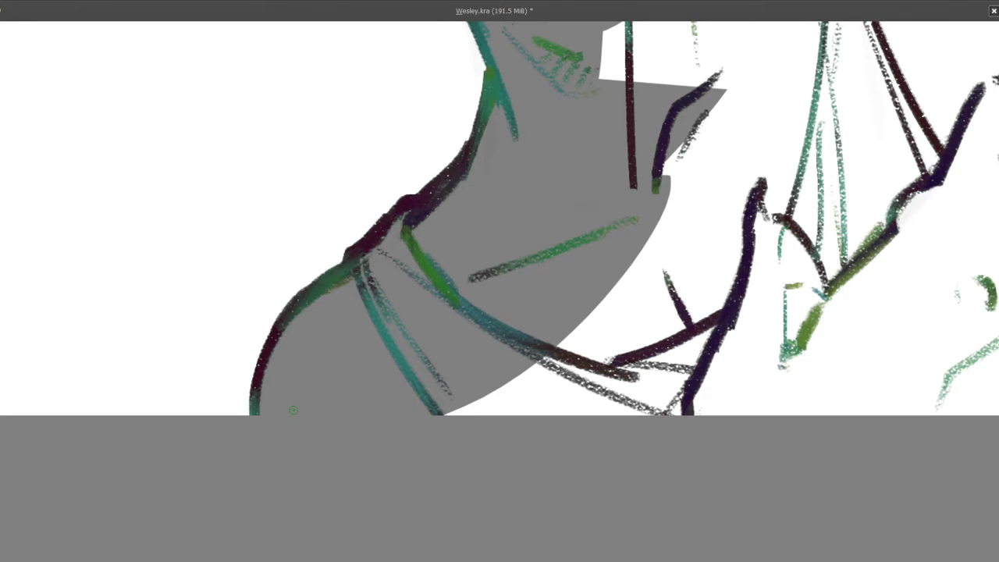
# Step: Fill the back of the neck and the rest of the chest with grey, following the nape curve beneath the mane
pyautogui.scroll(-2, 529, 246)
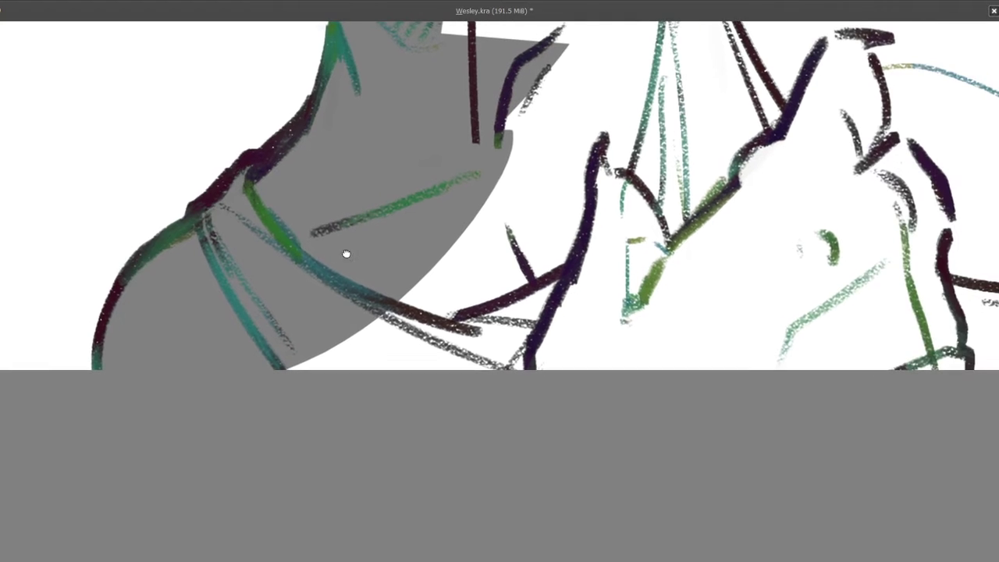
pyautogui.moveTo(346, 252)
pyautogui.mouseDown()
pyautogui.moveTo(468, 297)
pyautogui.moveTo(633, 231)
pyautogui.mouseUp()
pyautogui.scroll(-2, 633, 231)
pyautogui.scroll(4, 520, 313)
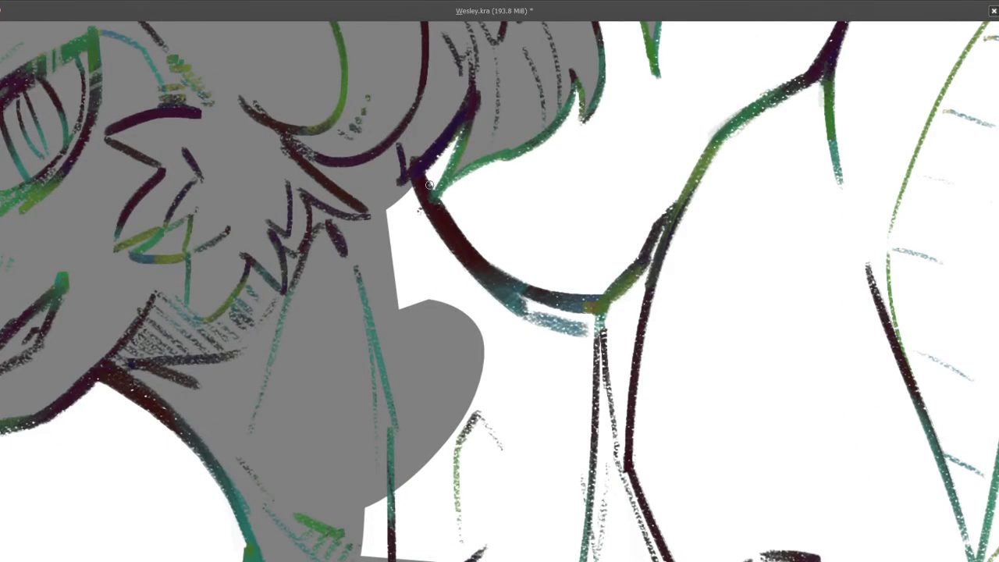
pyautogui.moveTo(431, 192)
pyautogui.mouseDown()
pyautogui.moveTo(300, 367)
pyautogui.moveTo(186, 286)
pyautogui.mouseUp()
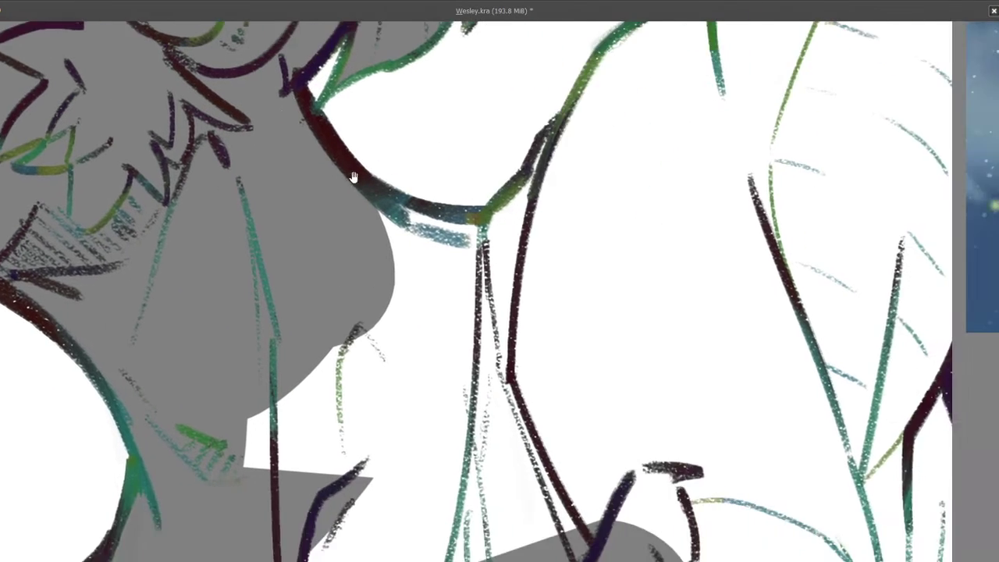
pyautogui.moveTo(528, 241)
pyautogui.mouseDown()
pyautogui.moveTo(437, 242)
pyautogui.moveTo(418, 211)
pyautogui.moveTo(470, 434)
pyautogui.moveTo(471, 375)
pyautogui.moveTo(412, 374)
pyautogui.mouseUp()
pyautogui.scroll(-3, 471, 435)
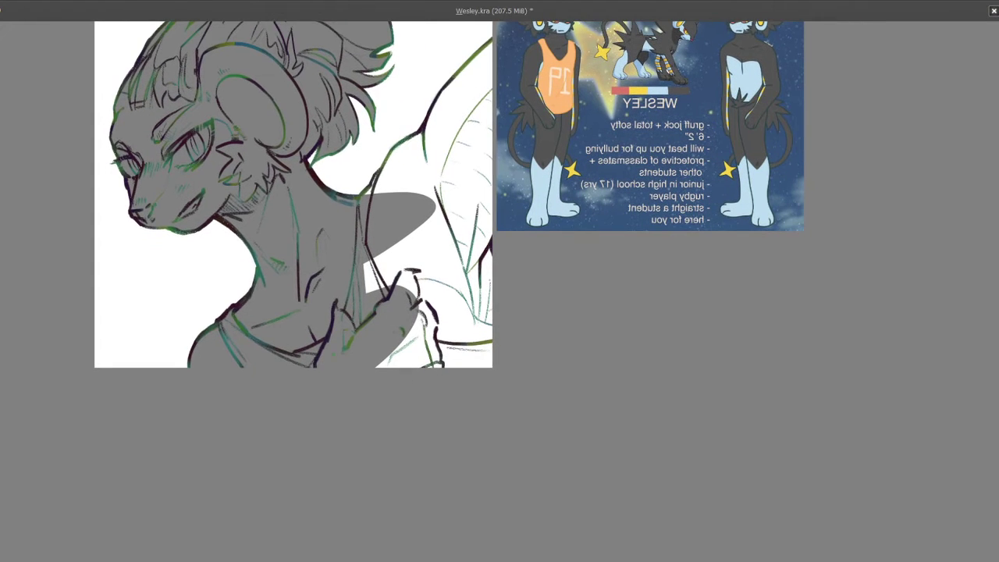
# Step: Fill the hand and the large shape behind the neck with grey, following the shoulder's upper outline
pyautogui.moveTo(392, 310)
pyautogui.mouseDown()
pyautogui.moveTo(409, 289)
pyautogui.moveTo(396, 295)
pyautogui.moveTo(380, 263)
pyautogui.mouseUp()
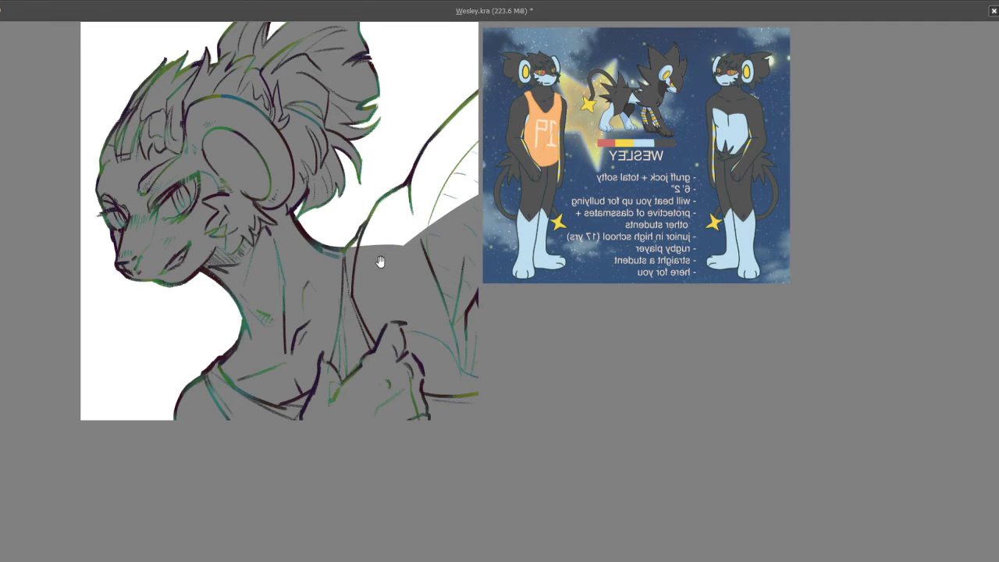
pyautogui.scroll(3, 380, 263)
pyautogui.moveTo(403, 206)
pyautogui.mouseDown()
pyautogui.moveTo(419, 159)
pyautogui.moveTo(355, 316)
pyautogui.mouseUp()
pyautogui.scroll(2, 424, 420)
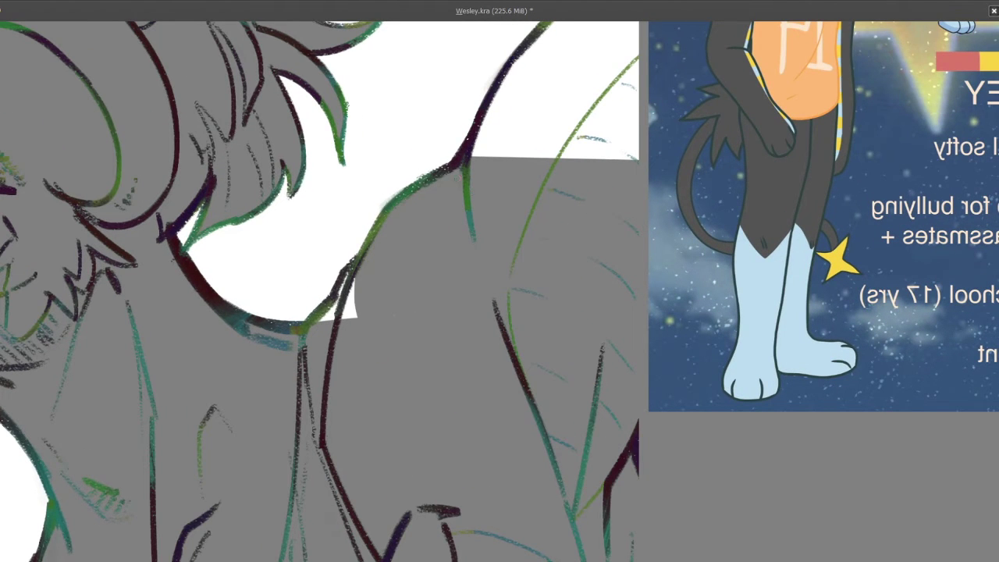
pyautogui.scroll(1, 382, 234)
pyautogui.scroll(3, 367, 222)
pyautogui.moveTo(365, 218)
pyautogui.mouseDown()
pyautogui.moveTo(342, 296)
pyautogui.moveTo(649, 185)
pyautogui.mouseUp()
# Step: Extend the grey up the remaining rear outline to the canvas edge and close its leftover white gaps
pyautogui.scroll(-4, 458, 301)
pyautogui.scroll(4, 423, 314)
pyautogui.scroll(1, 649, 184)
pyautogui.scroll(2, 469, 250)
pyautogui.moveTo(359, 283)
pyautogui.mouseDown()
pyautogui.moveTo(528, 66)
pyautogui.moveTo(486, 132)
pyautogui.mouseUp()
pyautogui.scroll(2, 367, 230)
pyautogui.moveTo(367, 229)
pyautogui.mouseDown()
pyautogui.moveTo(499, 125)
pyautogui.moveTo(425, 195)
pyautogui.mouseUp()
pyautogui.scroll(-1, 424, 201)
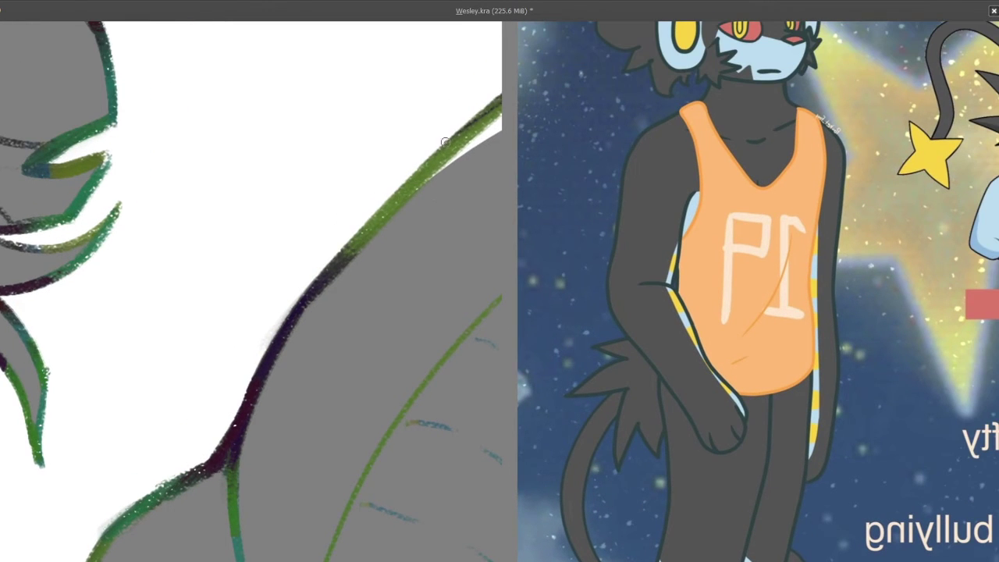
pyautogui.moveTo(445, 143); pyautogui.dragTo(497, 117)
pyautogui.scroll(-3, 396, 291)
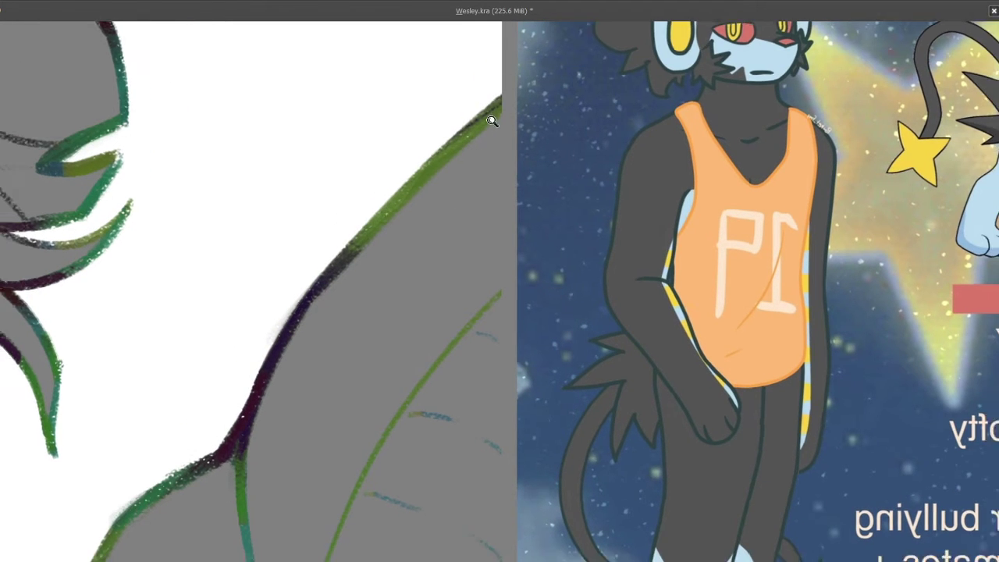
pyautogui.scroll(-1, 396, 290)
pyautogui.scroll(3, 386, 206)
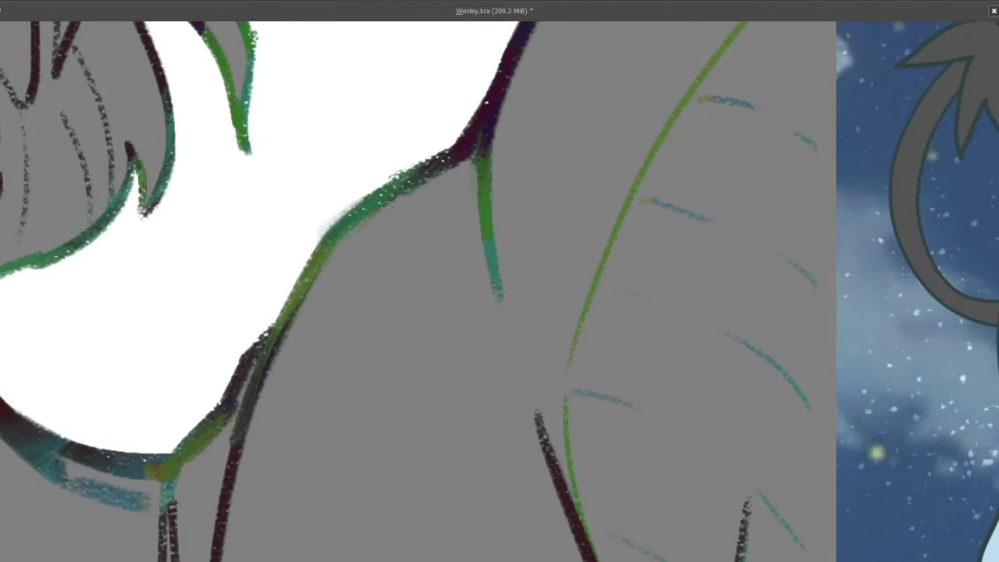
pyautogui.scroll(-5, 350, 285)
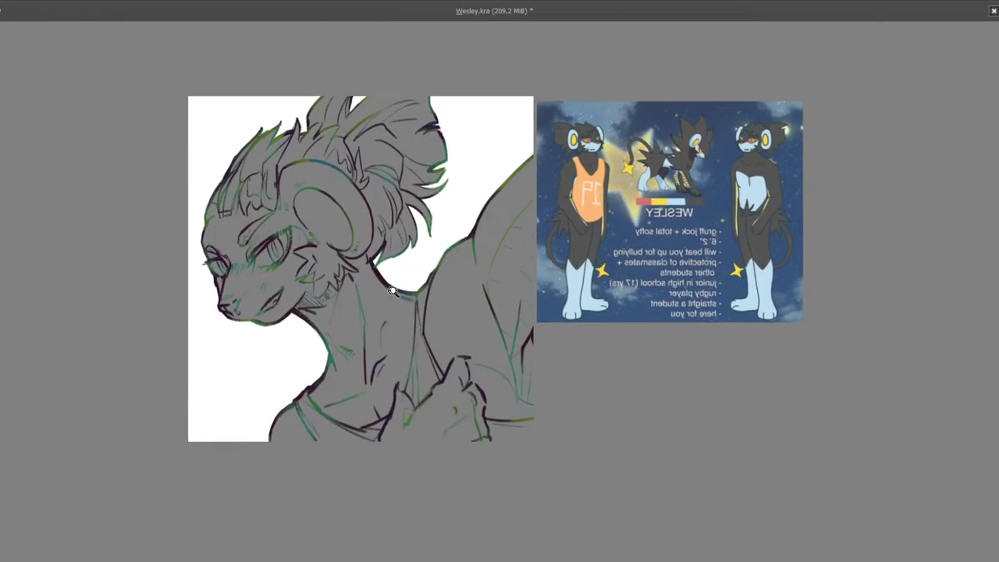
# Step: Bring the interface panels back and turn the grey base layer into a clipping group with a mask layer
pyautogui.press('Tab')
pyautogui.scroll(-1, 391, 257)
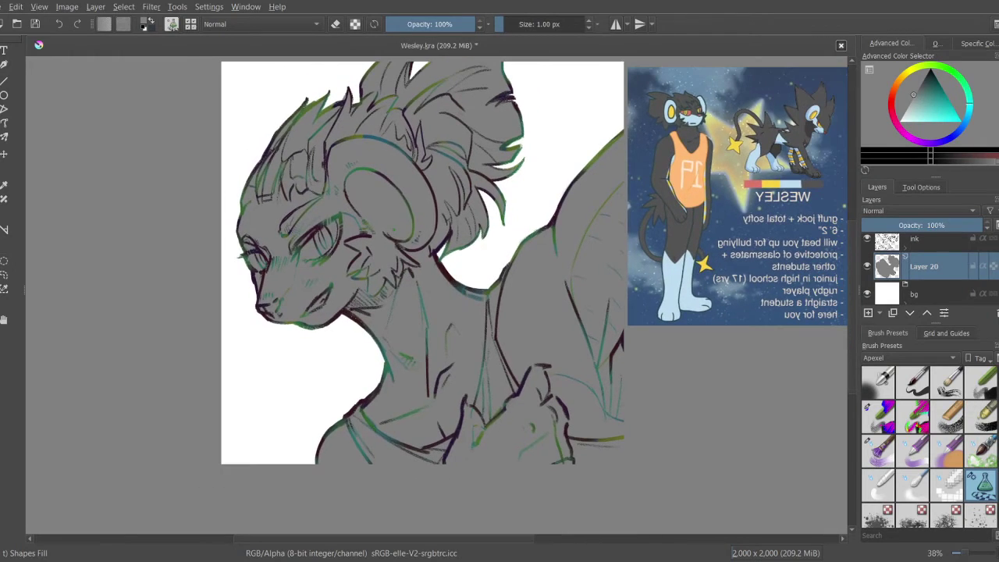
pyautogui.hotkey('ctrl', 'shift', 'g')
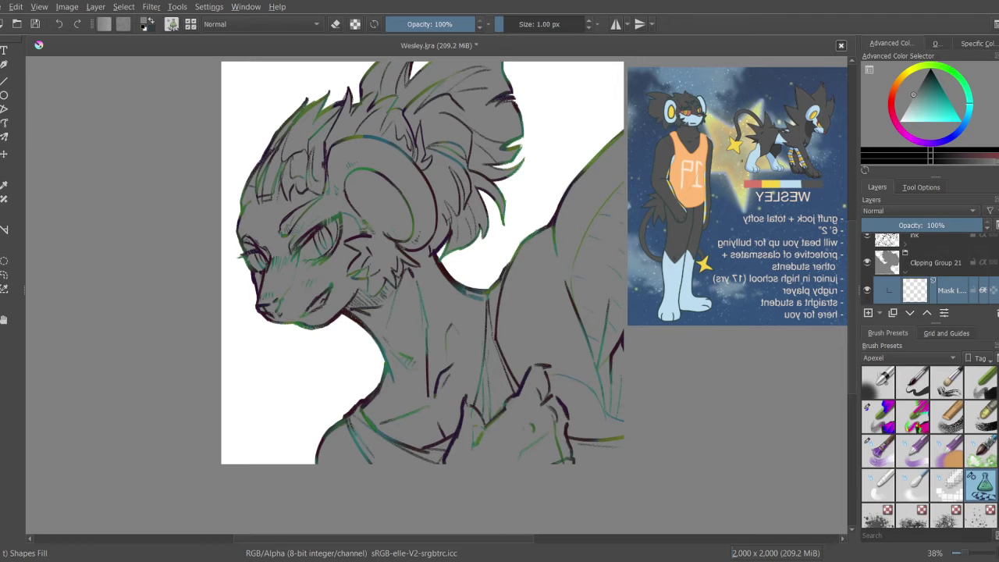
# Step: Sample the dark grey from the reference sheet's colour palette and mirror the canvas view
pyautogui.scroll(4, 770, 185)
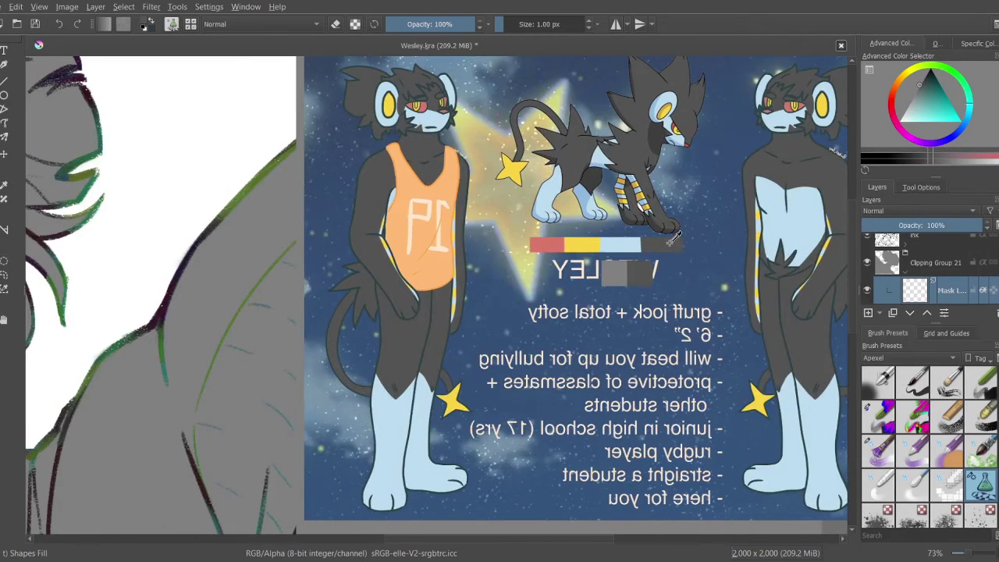
pyautogui.press('m')
pyautogui.scroll(-5, 624, 169)
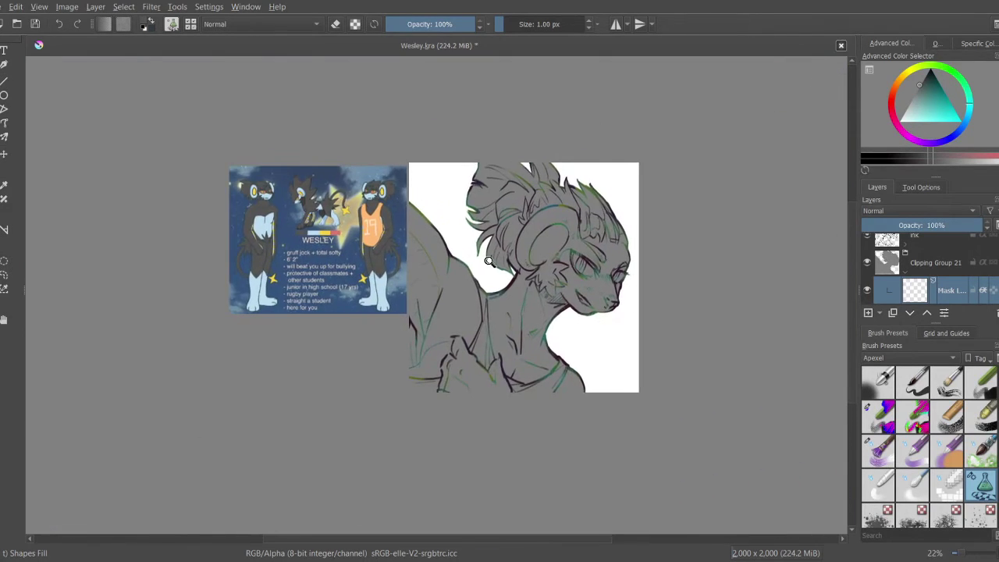
pyautogui.scroll(1, 635, 264)
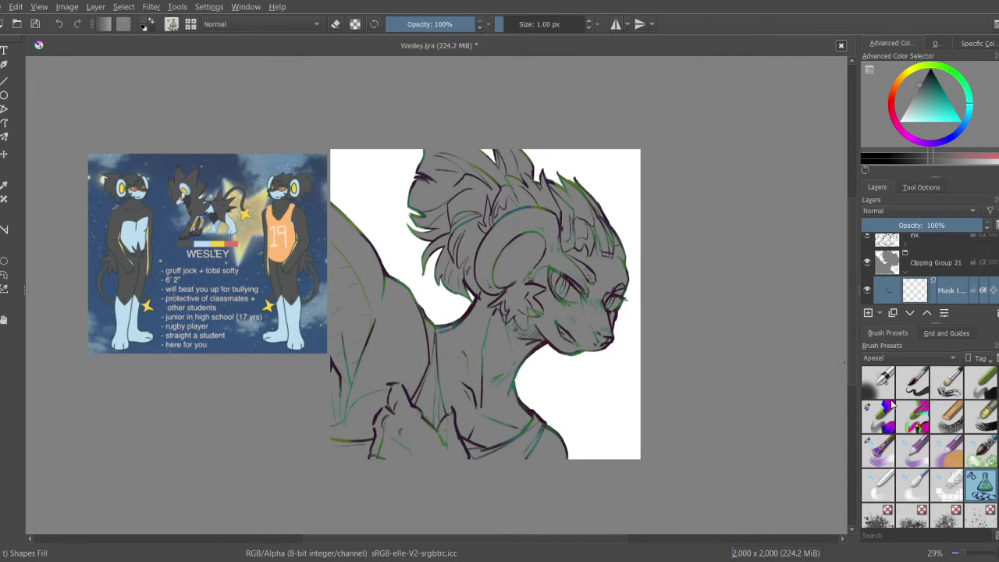
# Step: Paint the sampled dark grey over the character's hair and head with a large Basic-5 Size brush of about 359 px
pyautogui.click(914, 381)
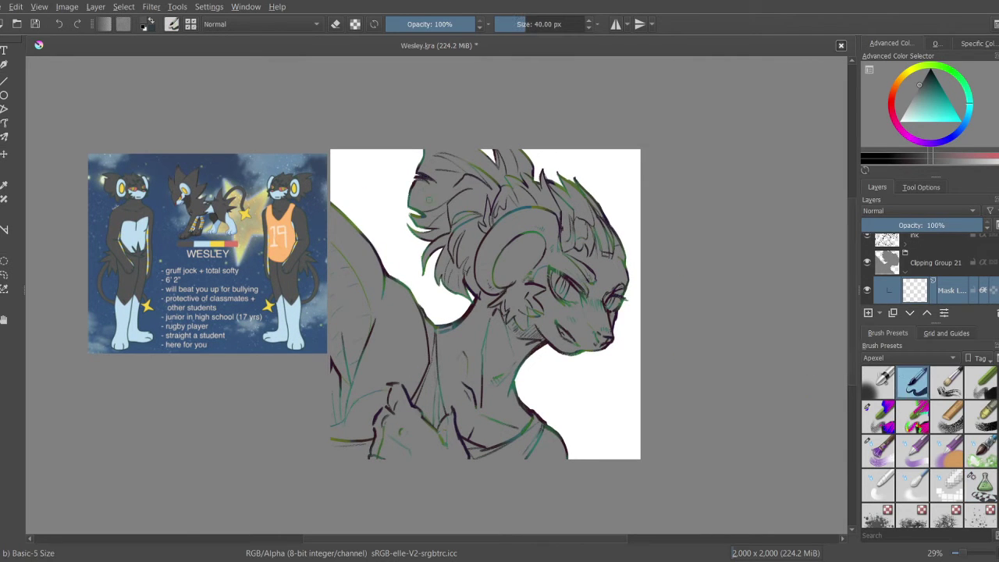
pyautogui.moveTo(550, 167)
pyautogui.mouseDown()
pyautogui.moveTo(397, 183)
pyautogui.moveTo(386, 277)
pyautogui.moveTo(547, 248)
pyautogui.moveTo(519, 336)
pyautogui.mouseUp()
# Step: Give the canvas background a muted blue-grey tone and set Layer 18 in the bg group to 50% opacity
pyautogui.click(909, 279)
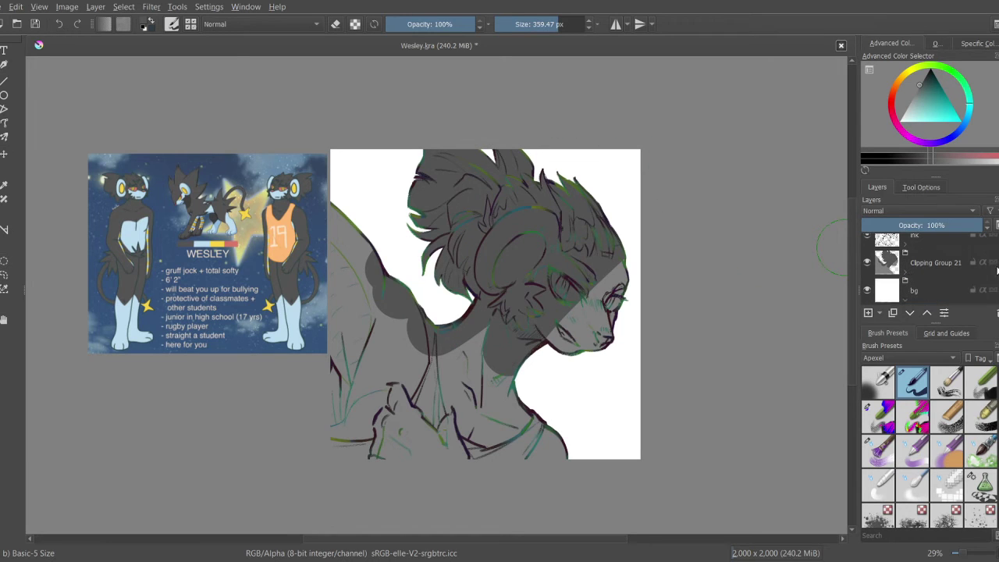
pyautogui.scroll(-1, 904, 267)
pyautogui.press('BackSpace')
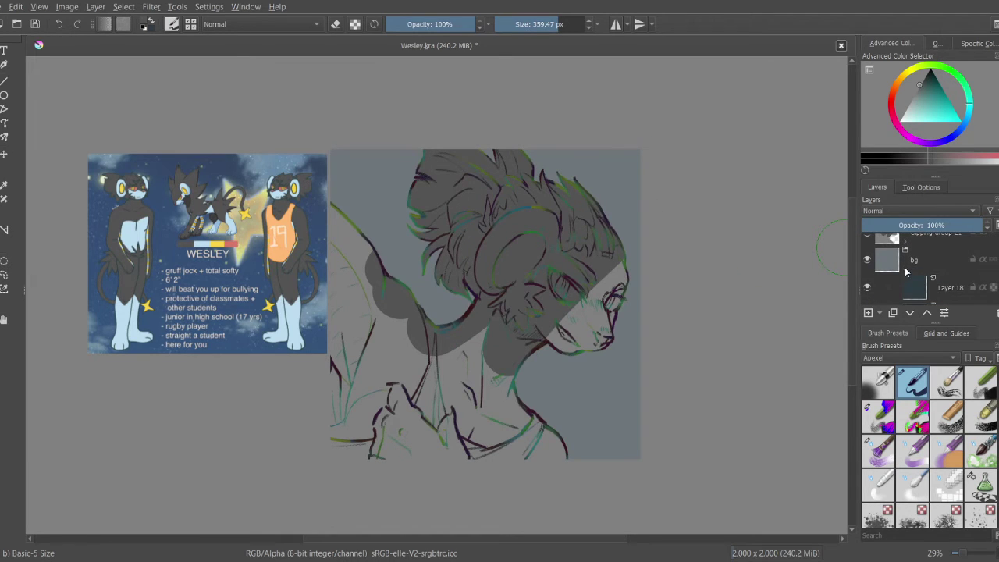
pyautogui.click(952, 289)
pyautogui.click(919, 229)
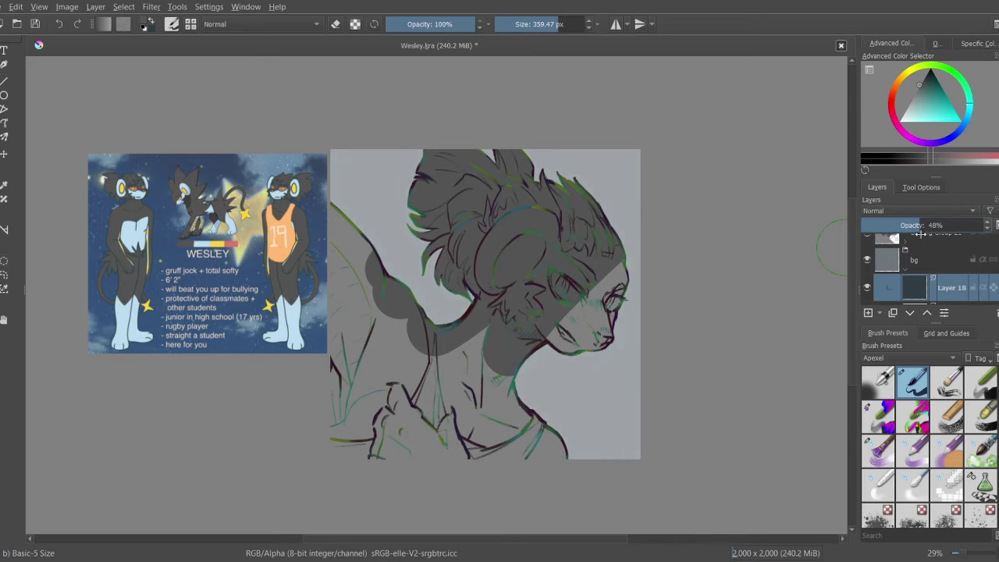
pyautogui.scroll(3, 907, 273)
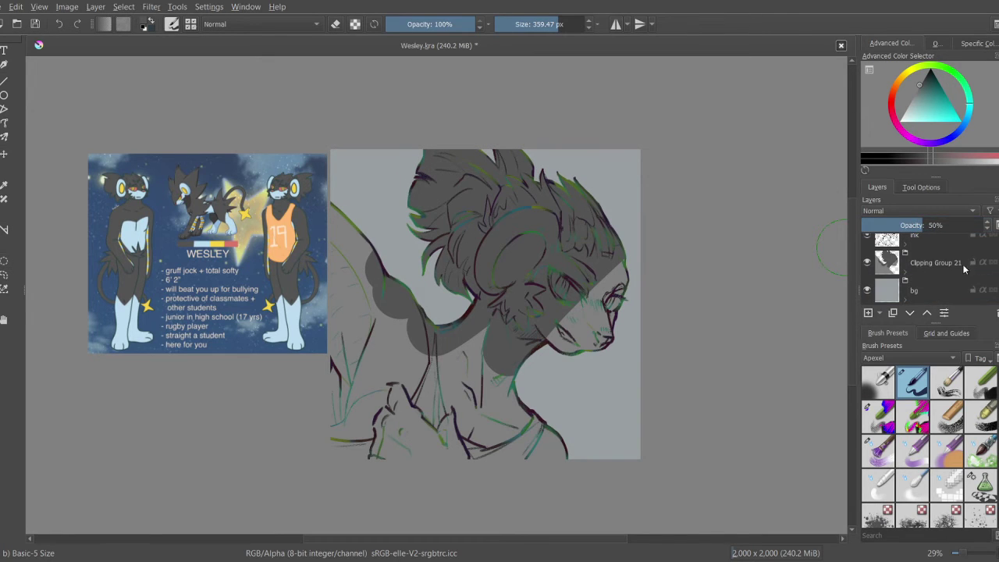
# Step: Return to the clipping group's mask layer and cover the remaining shoulder, neck, chest and face with dark grey
pyautogui.click(911, 269)
pyautogui.click(943, 291)
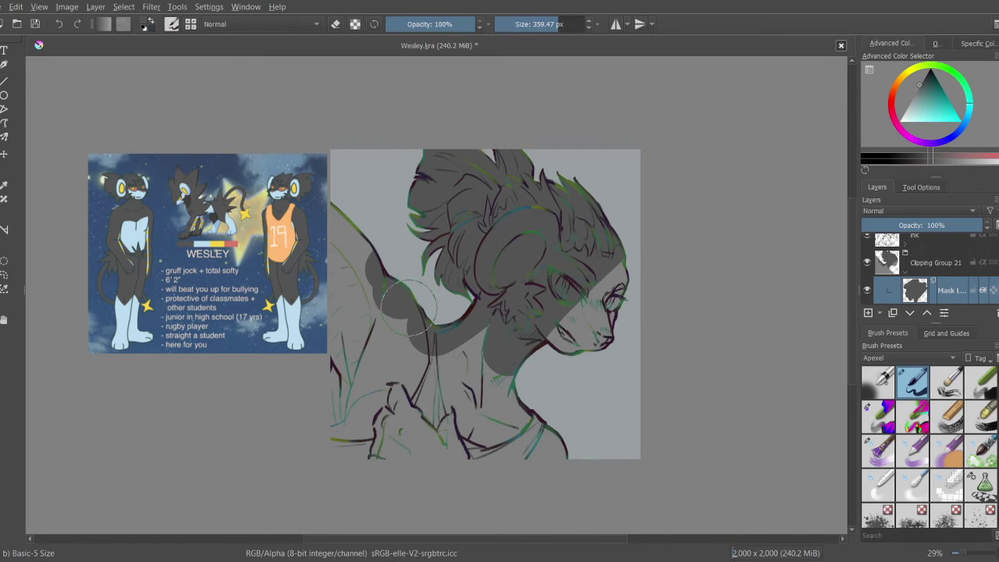
pyautogui.moveTo(408, 310)
pyautogui.mouseDown()
pyautogui.moveTo(393, 337)
pyautogui.moveTo(378, 328)
pyautogui.moveTo(383, 275)
pyautogui.moveTo(347, 242)
pyautogui.moveTo(328, 199)
pyautogui.moveTo(312, 343)
pyautogui.moveTo(343, 400)
pyautogui.moveTo(422, 441)
pyautogui.moveTo(460, 421)
pyautogui.moveTo(499, 426)
pyautogui.mouseUp()
pyautogui.moveTo(498, 348); pyautogui.dragTo(430, 263)
pyautogui.scroll(1, 429, 263)
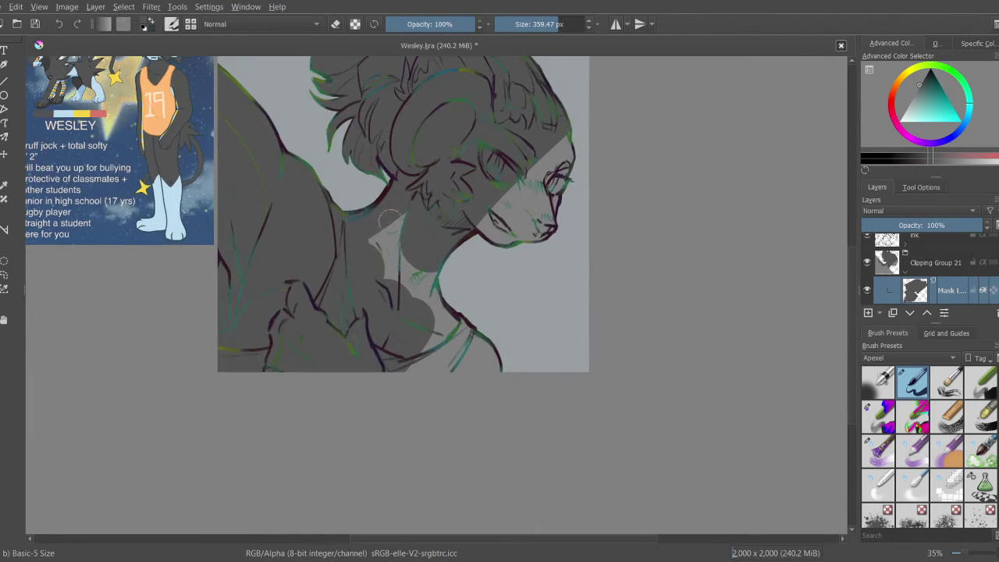
pyautogui.moveTo(387, 222)
pyautogui.mouseDown()
pyautogui.moveTo(360, 377)
pyautogui.moveTo(416, 398)
pyautogui.moveTo(530, 357)
pyautogui.mouseUp()
pyautogui.scroll(1, 577, 301)
pyautogui.moveTo(546, 289); pyautogui.dragTo(591, 178)
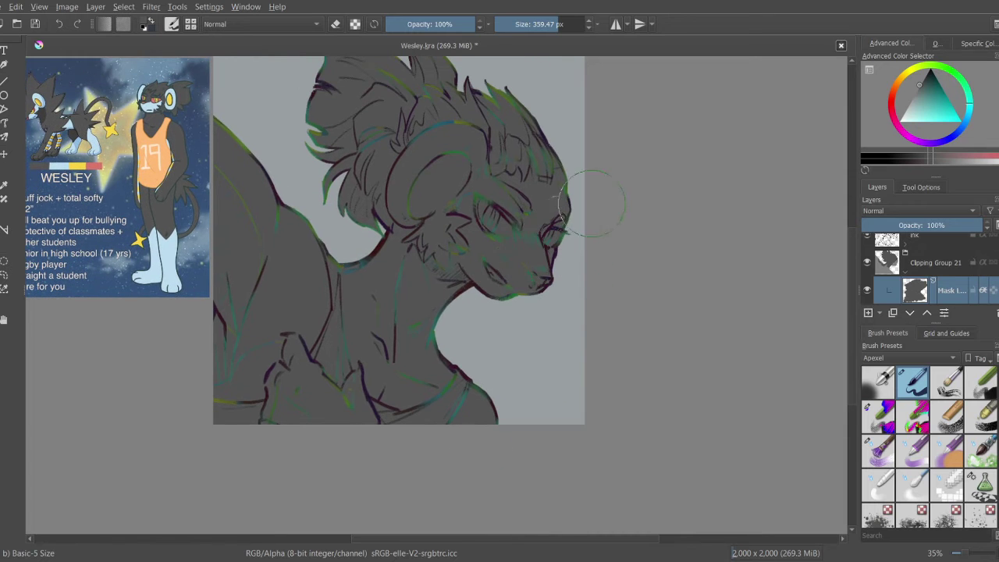
pyautogui.moveTo(461, 382); pyautogui.dragTo(509, 435)
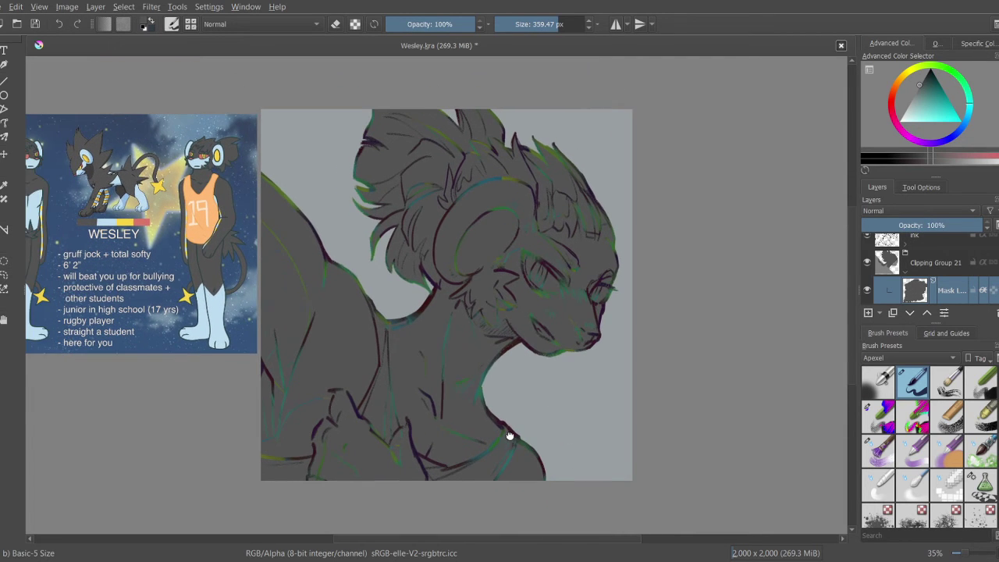
# Step: Add a new layer inside the clipping group and sample the light blue from the reference sheet's colour palette
pyautogui.click(868, 312)
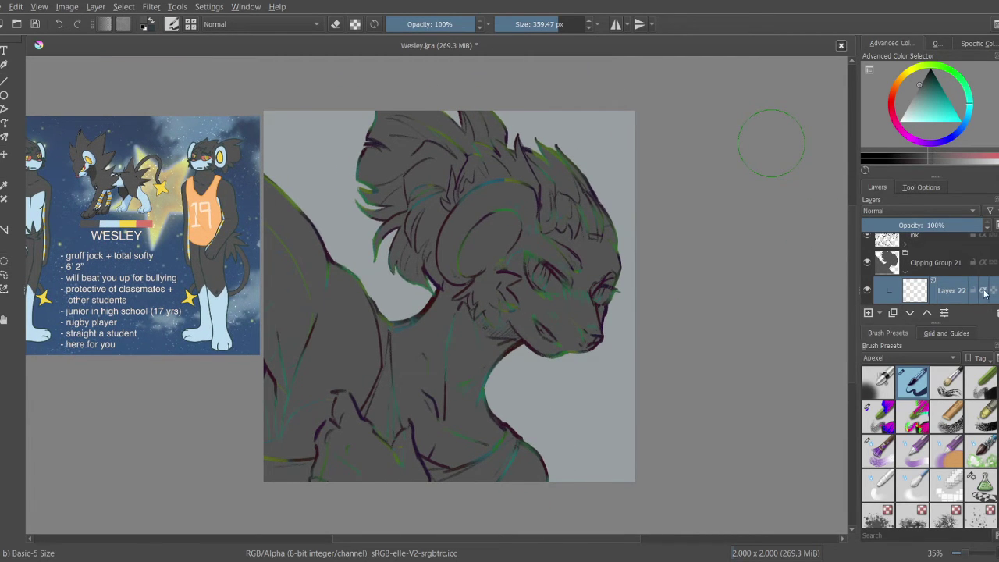
pyautogui.scroll(4, 268, 227)
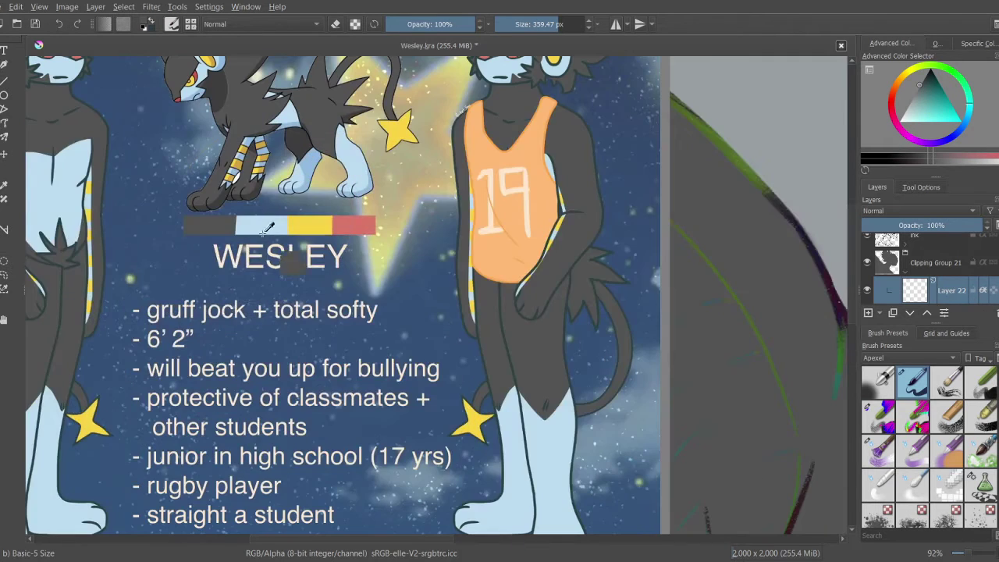
pyautogui.keyDown('ctrl'); pyautogui.click(267, 227); pyautogui.keyUp('ctrl')
pyautogui.scroll(-4, 268, 227)
pyautogui.moveTo(475, 267); pyautogui.dragTo(441, 296)
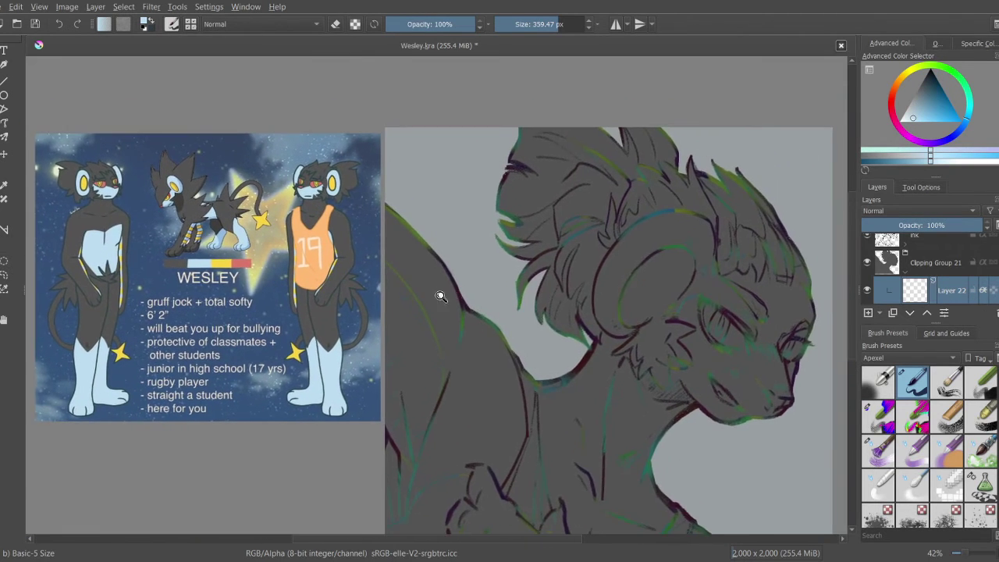
# Step: Paint the muzzle, cheek and both eye areas light blue with a brush of about 259 px
pyautogui.scroll(2, 441, 297)
pyautogui.moveTo(487, 220)
pyautogui.mouseDown()
pyautogui.moveTo(502, 216)
pyautogui.moveTo(229, 161)
pyautogui.mouseUp()
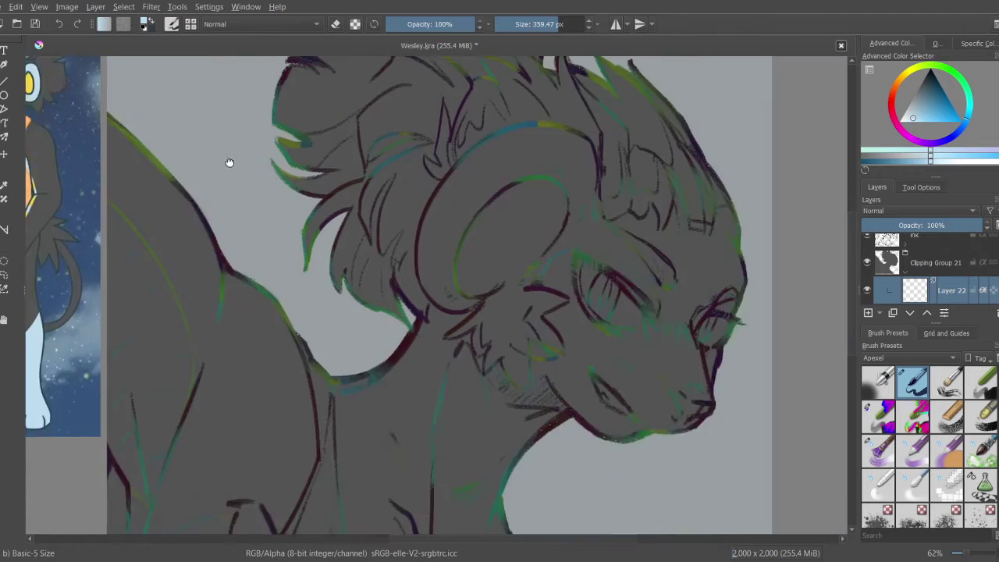
pyautogui.scroll(1, 453, 234)
pyautogui.moveTo(453, 234)
pyautogui.mouseDown()
pyautogui.moveTo(437, 262)
pyautogui.moveTo(476, 266)
pyautogui.mouseUp()
pyautogui.scroll(-3, 462, 341)
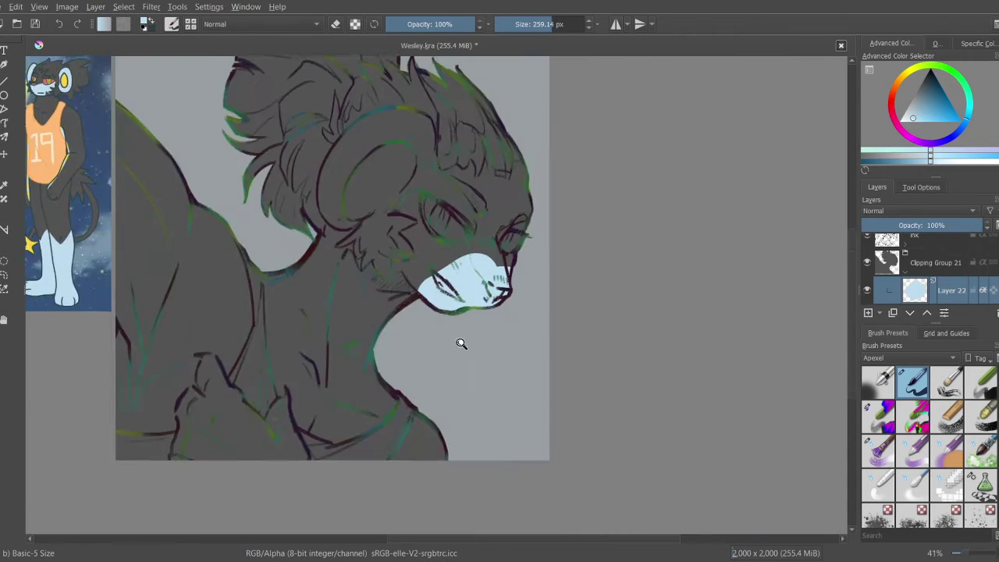
pyautogui.scroll(3, 428, 320)
pyautogui.moveTo(390, 273)
pyautogui.mouseDown()
pyautogui.moveTo(335, 234)
pyautogui.moveTo(388, 226)
pyautogui.moveTo(469, 187)
pyautogui.mouseUp()
pyautogui.moveTo(469, 187); pyautogui.dragTo(439, 262)
pyautogui.moveTo(500, 328)
pyautogui.mouseDown()
pyautogui.moveTo(437, 235)
pyautogui.moveTo(351, 156)
pyautogui.moveTo(281, 234)
pyautogui.mouseUp()
pyautogui.moveTo(572, 276); pyautogui.dragTo(531, 312)
pyautogui.scroll(-2, 538, 296)
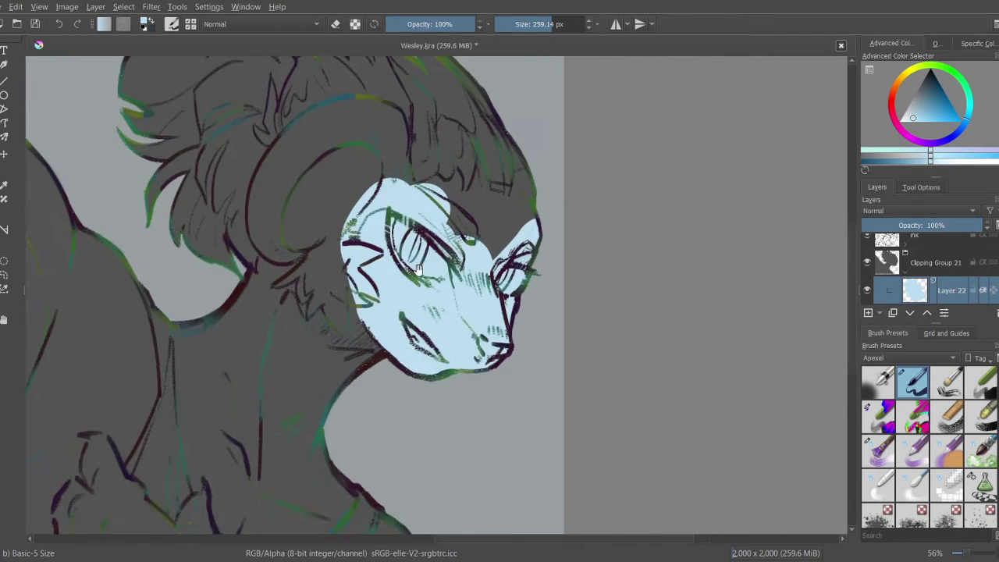
# Step: Paint the whole round ear and its outer rim light blue, including the area joining it to the face
pyautogui.moveTo(419, 254)
pyautogui.mouseDown()
pyautogui.moveTo(538, 168)
pyautogui.moveTo(582, 218)
pyautogui.mouseUp()
pyautogui.scroll(-2, 468, 234)
pyautogui.scroll(2, 460, 211)
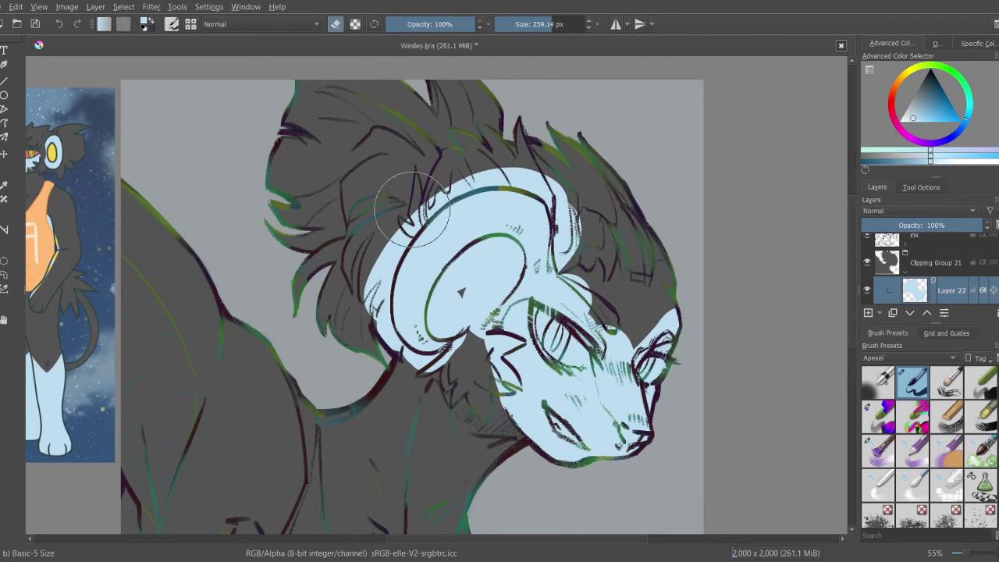
pyautogui.scroll(-2, 421, 226)
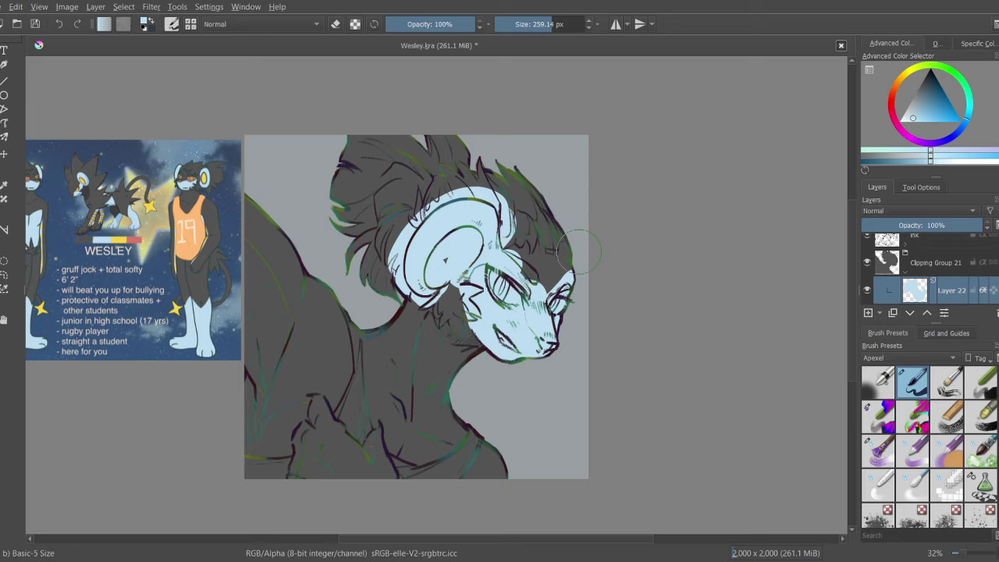
# Step: Erase the light blue from the forehead, brow and bridge of the snout
pyautogui.scroll(3, 515, 219)
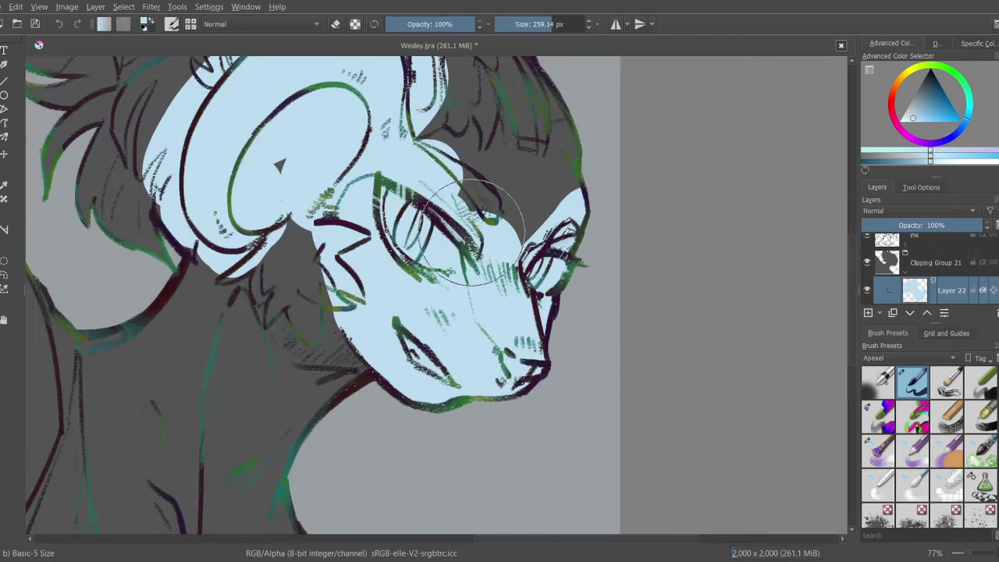
pyautogui.scroll(1, 468, 234)
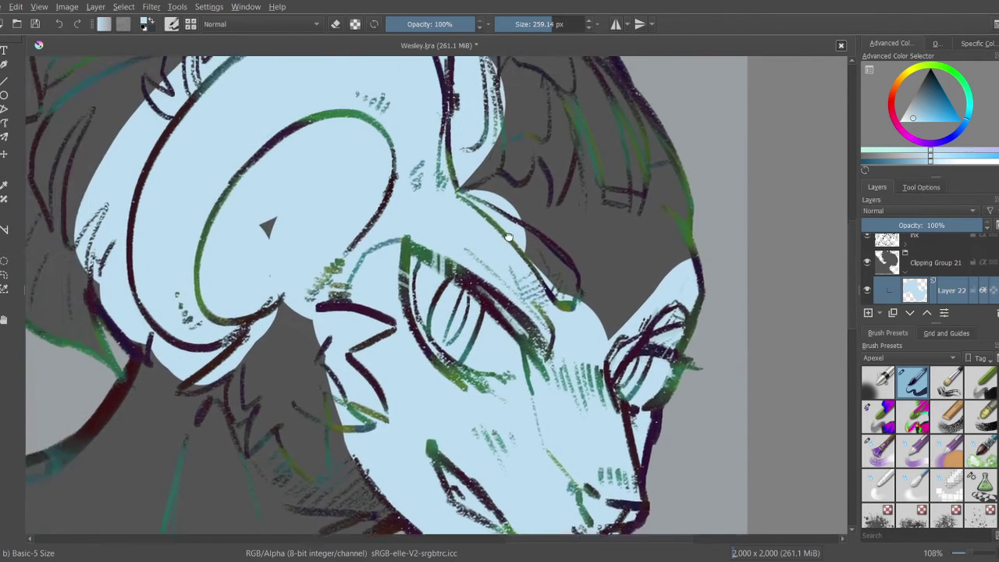
pyautogui.scroll(-3, 578, 322)
pyautogui.scroll(4, 577, 323)
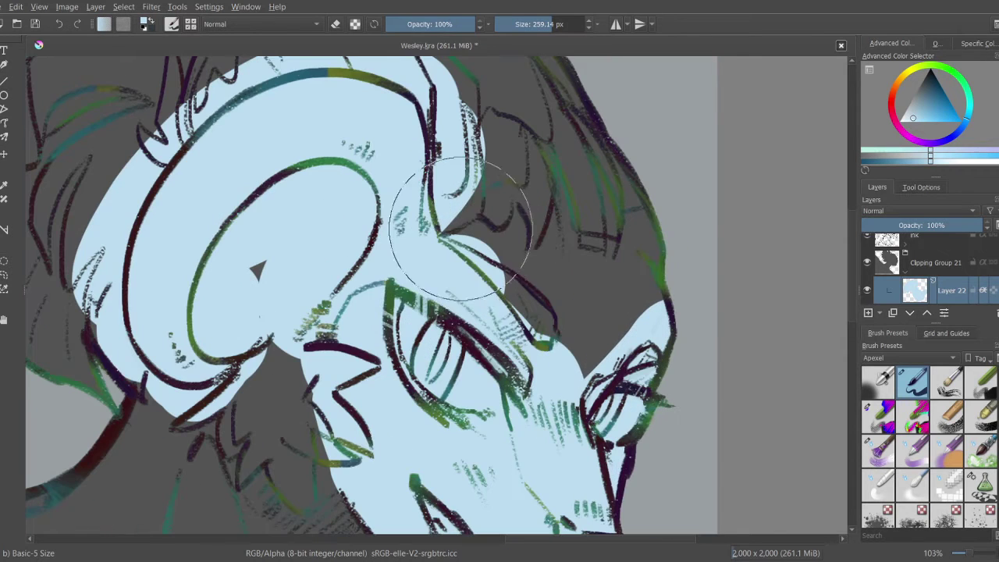
pyautogui.press('e')
pyautogui.moveTo(490, 288)
pyautogui.mouseDown()
pyautogui.moveTo(463, 278)
pyautogui.moveTo(423, 223)
pyautogui.moveTo(421, 250)
pyautogui.moveTo(469, 301)
pyautogui.mouseUp()
pyautogui.moveTo(437, 210)
pyautogui.mouseDown()
pyautogui.moveTo(445, 312)
pyautogui.moveTo(421, 226)
pyautogui.moveTo(431, 320)
pyautogui.moveTo(448, 358)
pyautogui.mouseUp()
# Step: Reduce the eraser to about 59 px and clear the light blue along the nose bridge and around the far eye
pyautogui.scroll(3, 449, 355)
pyautogui.moveTo(423, 241)
pyautogui.keyDown('shift'); pyautogui.mouseDown()
pyautogui.moveTo(409, 234)
pyautogui.moveTo(395, 249)
pyautogui.mouseUp(); pyautogui.keyUp('shift')
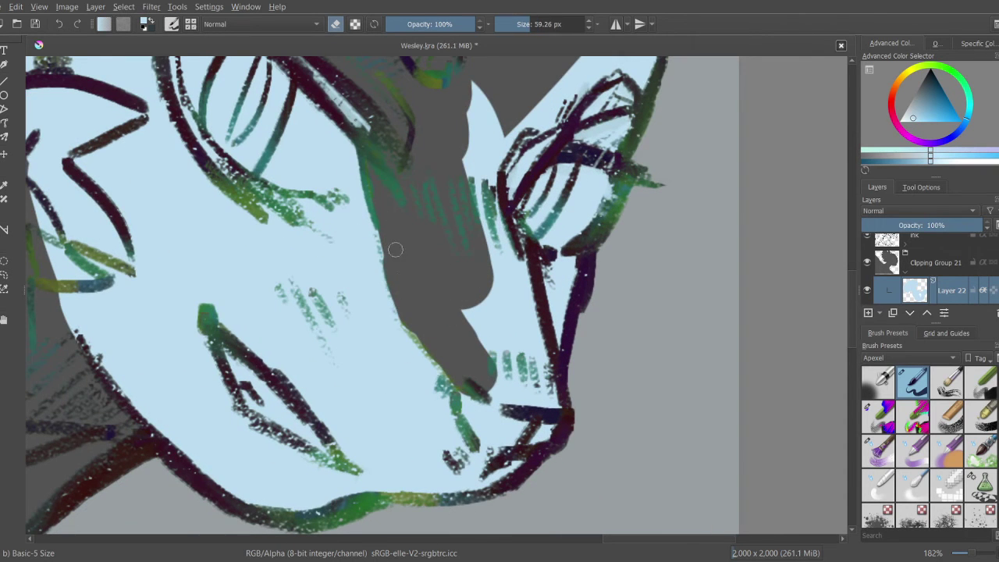
pyautogui.moveTo(425, 336); pyautogui.dragTo(370, 269)
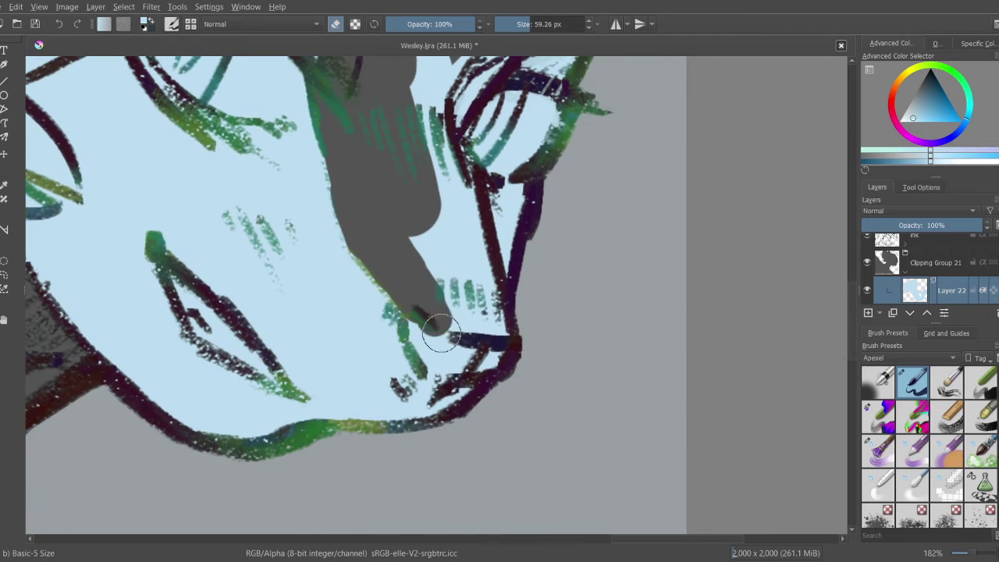
pyautogui.moveTo(437, 266)
pyautogui.mouseDown()
pyautogui.moveTo(469, 335)
pyautogui.moveTo(480, 301)
pyautogui.moveTo(446, 139)
pyautogui.moveTo(459, 192)
pyautogui.moveTo(462, 335)
pyautogui.moveTo(436, 225)
pyautogui.moveTo(484, 257)
pyautogui.moveTo(546, 125)
pyautogui.mouseUp()
pyautogui.moveTo(547, 124)
pyautogui.keyDown('space'); pyautogui.mouseDown()
pyautogui.moveTo(457, 211)
pyautogui.moveTo(491, 208)
pyautogui.moveTo(475, 152)
pyautogui.moveTo(492, 226)
pyautogui.mouseUp(); pyautogui.keyUp('space')
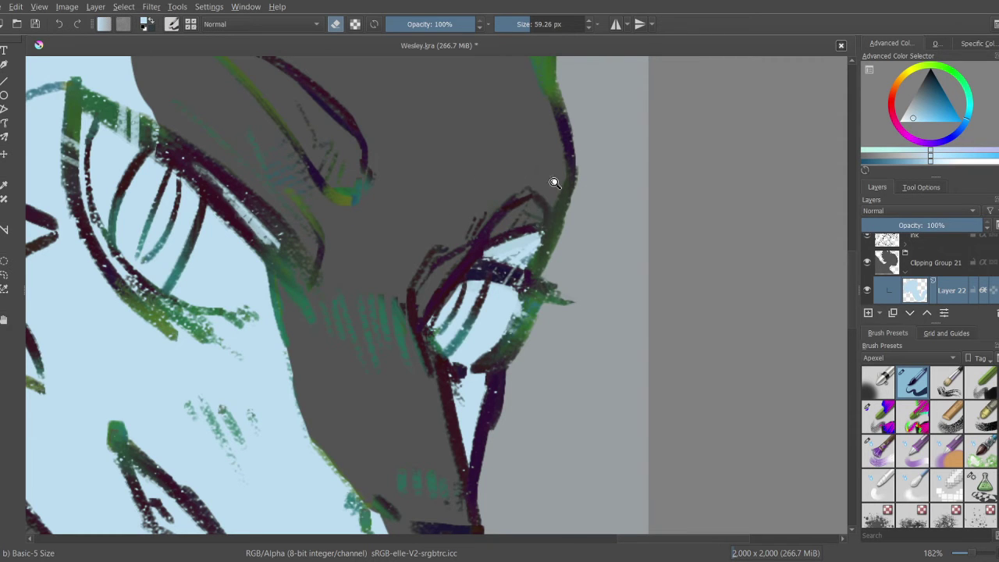
# Step: Erase the light blue between the near eye and the ear, following the brow down to the cheek
pyautogui.scroll(-3, 554, 183)
pyautogui.scroll(2, 575, 196)
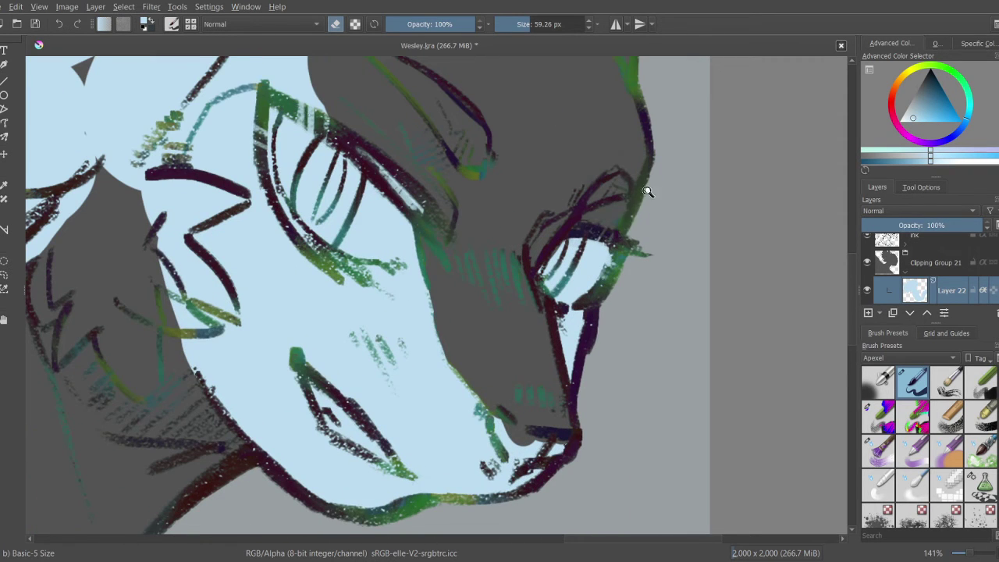
pyautogui.scroll(-4, 648, 191)
pyautogui.scroll(3, 550, 234)
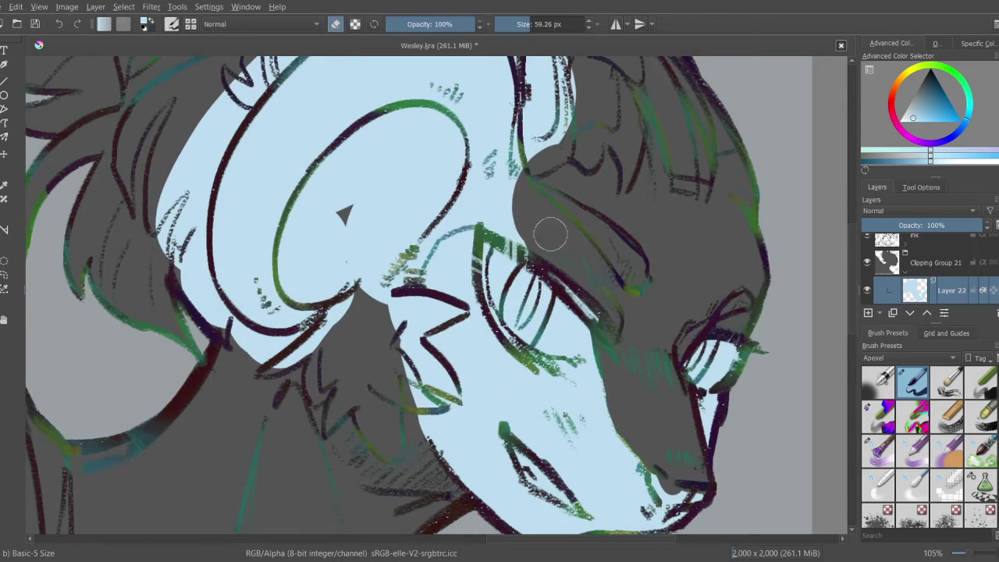
pyautogui.moveTo(550, 234)
pyautogui.mouseDown()
pyautogui.moveTo(460, 218)
pyautogui.moveTo(434, 234)
pyautogui.moveTo(375, 325)
pyautogui.mouseUp()
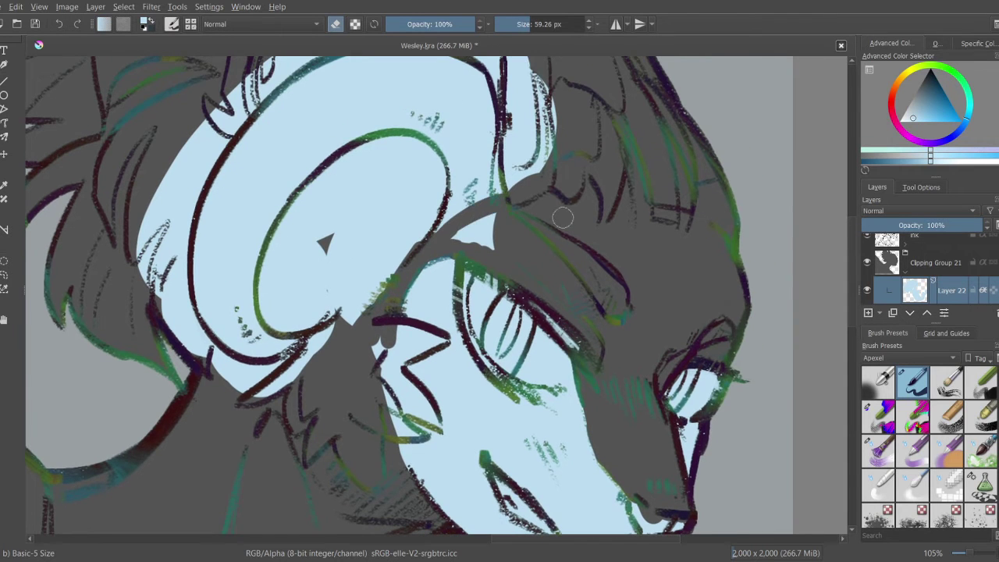
pyautogui.scroll(-5, 507, 234)
# Step: Trim the light blue along the jagged cheek fur so its edge follows the spiky line art
pyautogui.scroll(6, 441, 264)
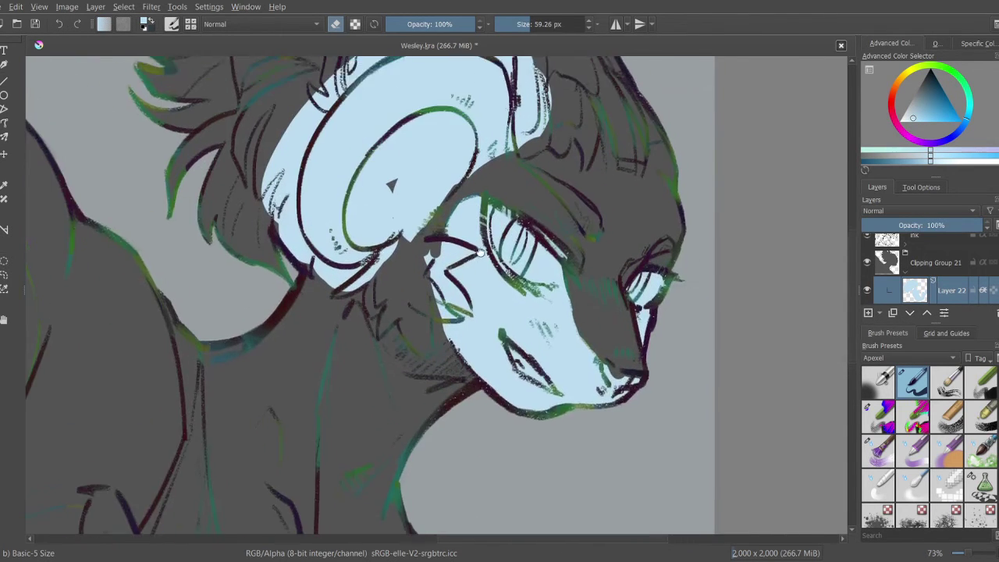
pyautogui.moveTo(441, 264)
pyautogui.mouseDown()
pyautogui.moveTo(433, 308)
pyautogui.moveTo(453, 321)
pyautogui.moveTo(433, 290)
pyautogui.moveTo(448, 289)
pyautogui.moveTo(477, 311)
pyautogui.moveTo(469, 291)
pyautogui.mouseUp()
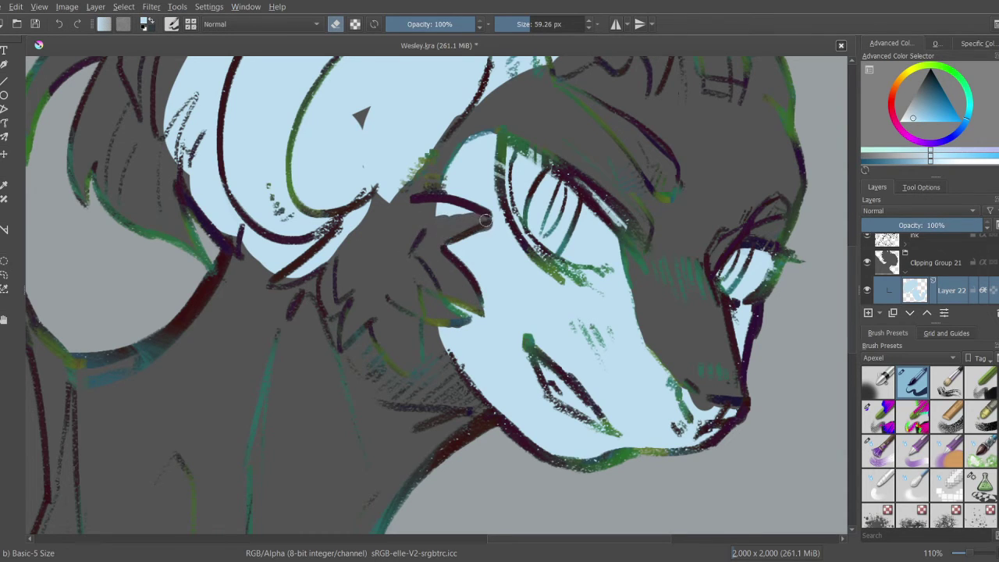
pyautogui.scroll(3, 486, 319)
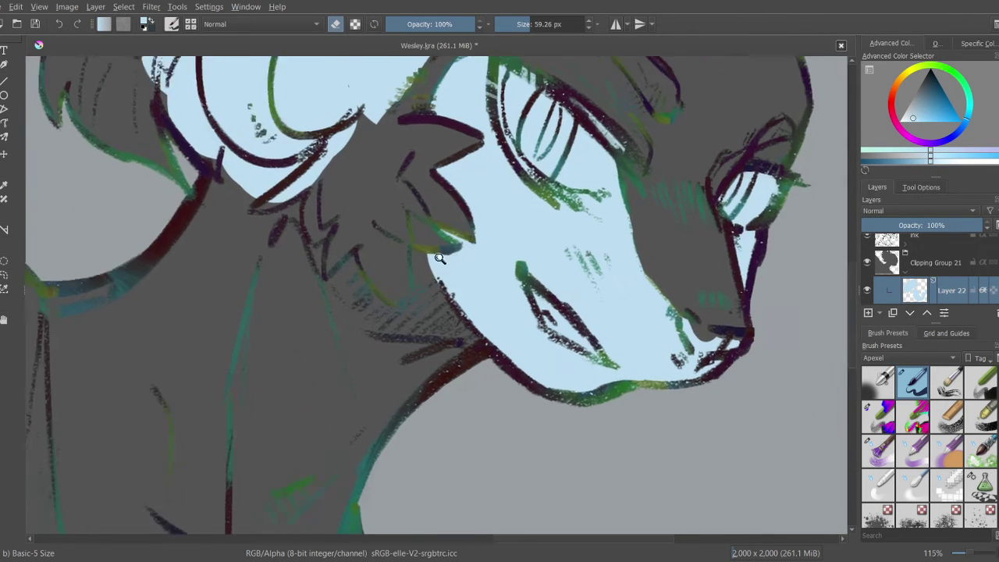
pyautogui.scroll(-6, 462, 330)
pyautogui.scroll(3, 508, 363)
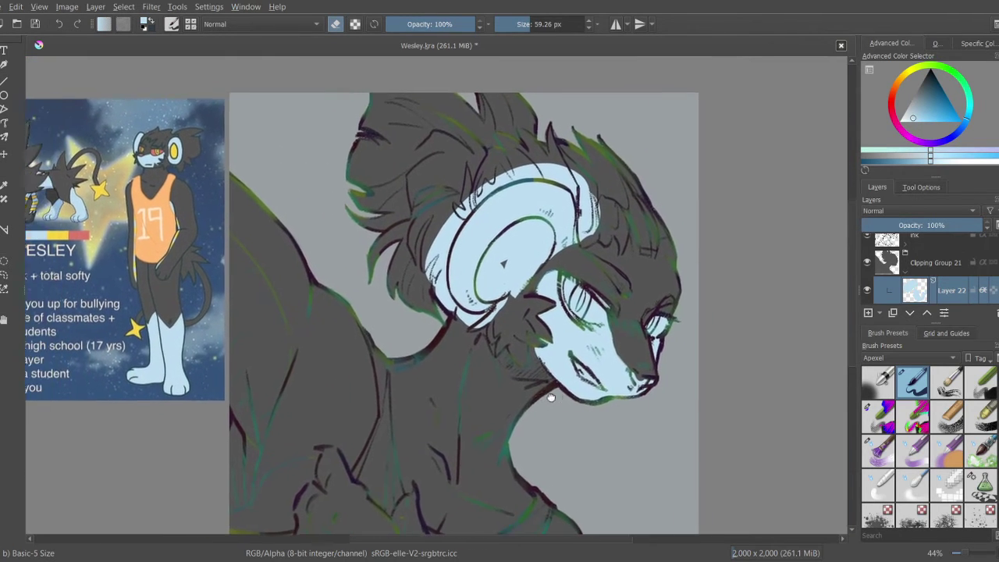
# Step: Check the reference character's face and carve a pointed dark tuft into the light blue cheek toward the mouth corner
pyautogui.scroll(4, 508, 363)
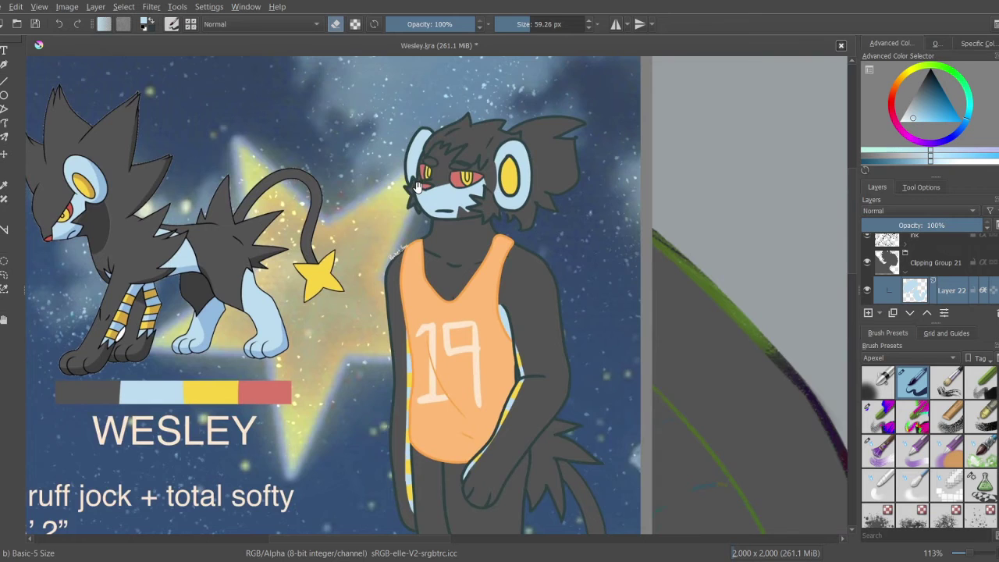
pyautogui.scroll(-5, 412, 184)
pyautogui.scroll(5, 390, 260)
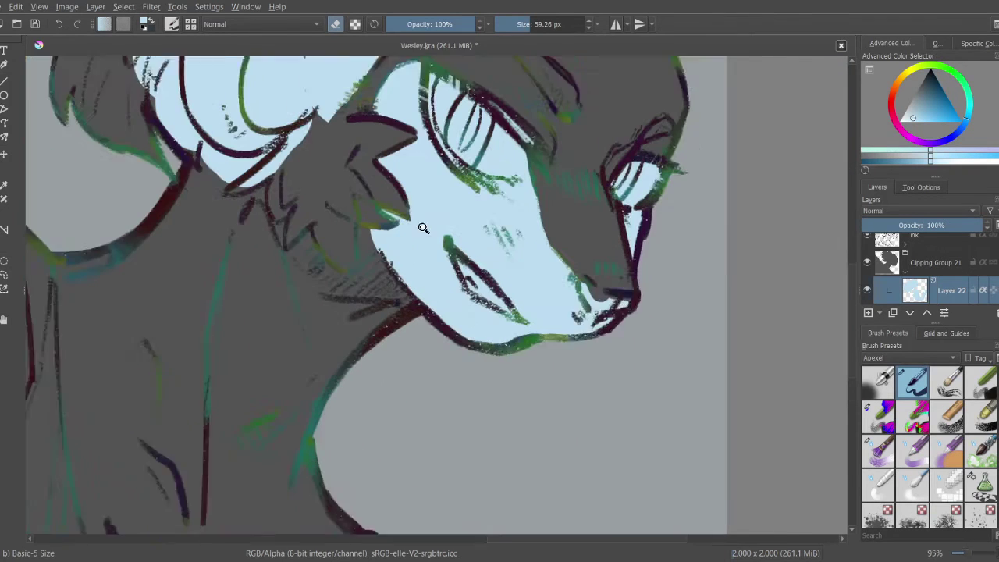
pyautogui.moveTo(440, 236)
pyautogui.mouseDown()
pyautogui.moveTo(367, 225)
pyautogui.moveTo(402, 250)
pyautogui.moveTo(379, 227)
pyautogui.moveTo(435, 229)
pyautogui.mouseUp()
pyautogui.scroll(3, 385, 251)
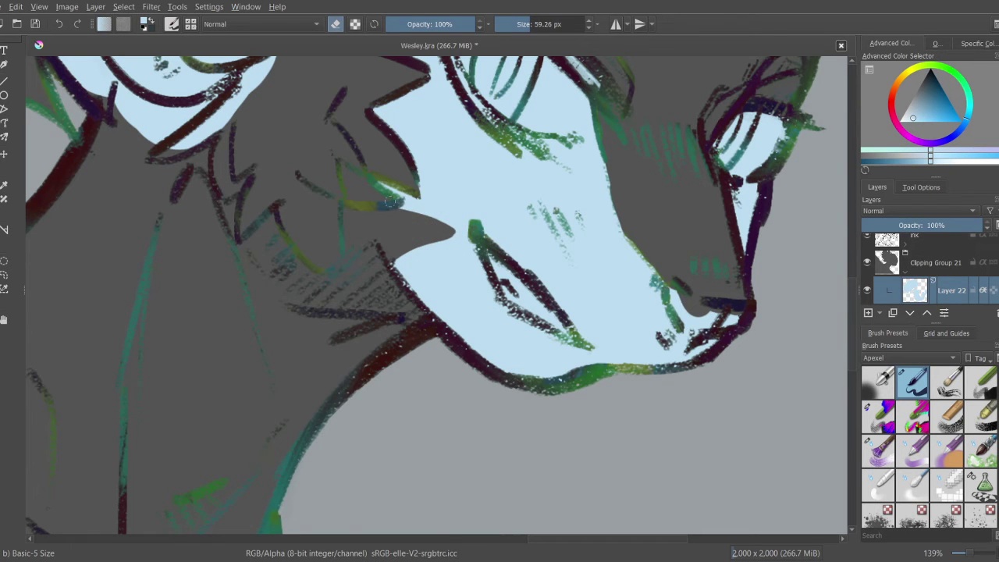
pyautogui.moveTo(390, 201)
pyautogui.mouseDown()
pyautogui.moveTo(379, 319)
pyautogui.moveTo(319, 279)
pyautogui.moveTo(358, 174)
pyautogui.moveTo(479, 285)
pyautogui.moveTo(462, 199)
pyautogui.mouseUp()
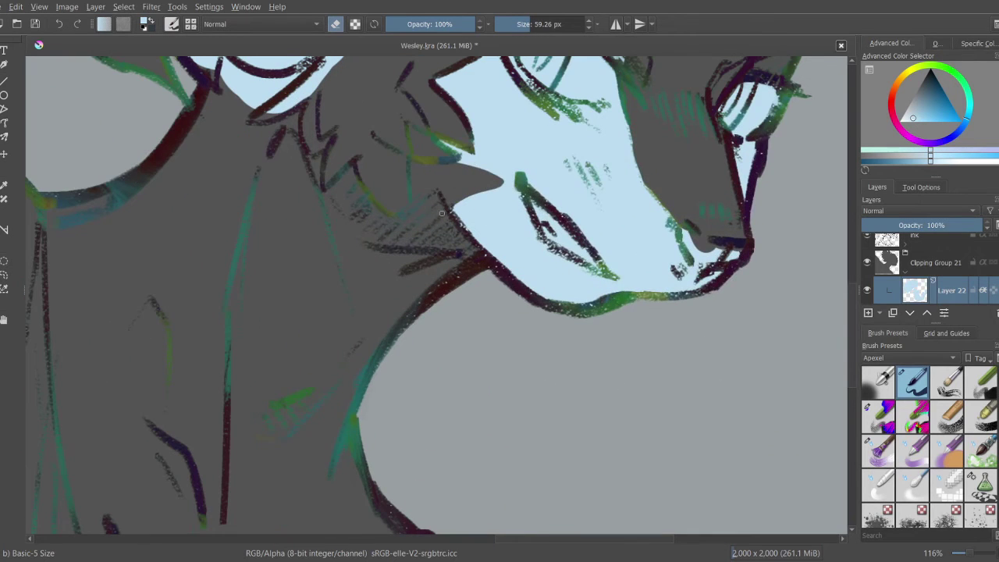
# Step: Clean up the light blue along the ear's lower edge where it meets the brow and cheek fur
pyautogui.press('e')
pyautogui.press('e')
pyautogui.moveTo(508, 161)
pyautogui.mouseDown()
pyautogui.moveTo(467, 234)
pyautogui.moveTo(466, 351)
pyautogui.moveTo(426, 296)
pyautogui.moveTo(430, 286)
pyautogui.moveTo(385, 240)
pyautogui.moveTo(363, 293)
pyautogui.moveTo(478, 305)
pyautogui.mouseUp()
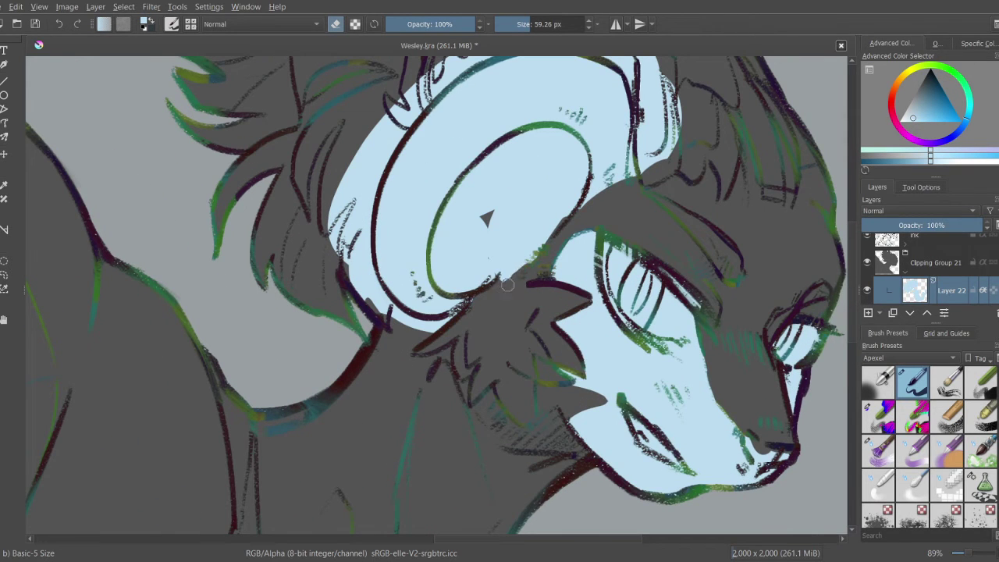
pyautogui.moveTo(526, 266)
pyautogui.mouseDown()
pyautogui.moveTo(601, 189)
pyautogui.moveTo(575, 205)
pyautogui.mouseUp()
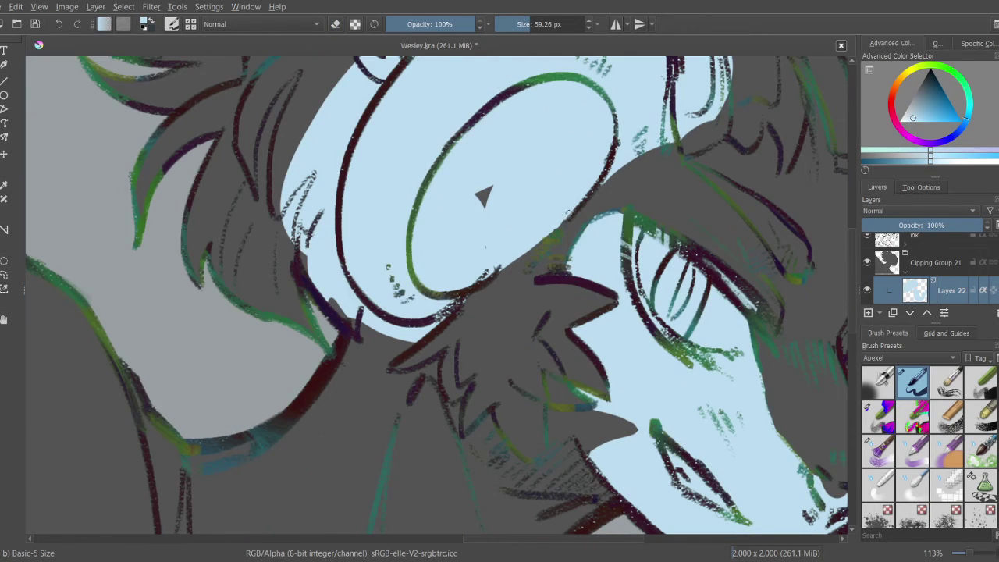
# Step: Enlarge the eraser to about 102 px and remove the light blue spilling outside the ear's outer rim
pyautogui.press('e')
pyautogui.moveTo(495, 179)
pyautogui.mouseDown()
pyautogui.moveTo(480, 257)
pyautogui.moveTo(504, 302)
pyautogui.moveTo(477, 287)
pyautogui.moveTo(486, 263)
pyautogui.moveTo(465, 239)
pyautogui.moveTo(513, 289)
pyautogui.moveTo(559, 285)
pyautogui.mouseUp()
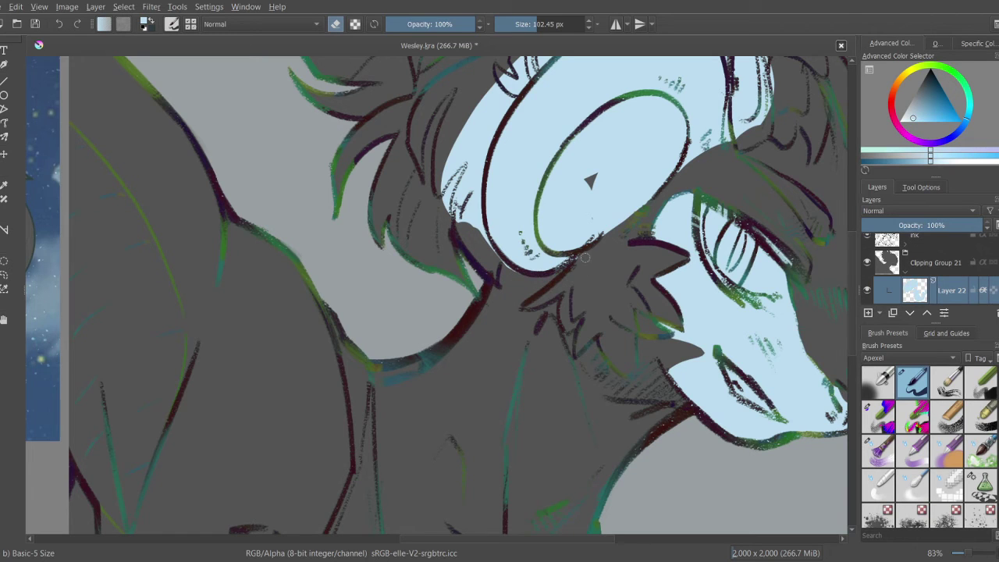
pyautogui.moveTo(487, 251)
pyautogui.mouseDown()
pyautogui.moveTo(472, 162)
pyautogui.moveTo(476, 239)
pyautogui.moveTo(468, 197)
pyautogui.moveTo(476, 102)
pyautogui.moveTo(444, 143)
pyautogui.moveTo(484, 148)
pyautogui.moveTo(425, 270)
pyautogui.moveTo(462, 202)
pyautogui.moveTo(529, 141)
pyautogui.moveTo(453, 204)
pyautogui.moveTo(532, 127)
pyautogui.moveTo(582, 117)
pyautogui.mouseUp()
pyautogui.moveTo(581, 117)
pyautogui.mouseDown()
pyautogui.moveTo(436, 185)
pyautogui.moveTo(432, 213)
pyautogui.moveTo(390, 206)
pyautogui.moveTo(300, 160)
pyautogui.mouseUp()
pyautogui.press('e')
pyautogui.press('e')
pyautogui.moveTo(468, 176)
pyautogui.mouseDown()
pyautogui.moveTo(472, 227)
pyautogui.moveTo(433, 265)
pyautogui.moveTo(444, 171)
pyautogui.mouseUp()
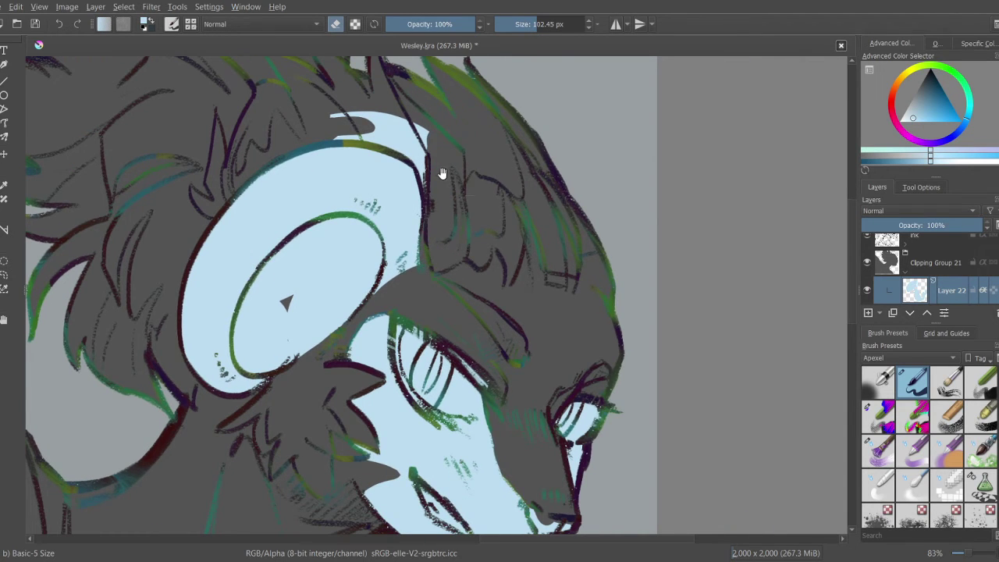
# Step: Clear the leftover light blue above the ear so its upper edge follows the outline
pyautogui.press('+')
pyautogui.press('+')
pyautogui.moveTo(482, 205)
pyautogui.mouseDown()
pyautogui.moveTo(475, 253)
pyautogui.moveTo(485, 292)
pyautogui.moveTo(480, 272)
pyautogui.moveTo(432, 224)
pyautogui.moveTo(341, 216)
pyautogui.moveTo(376, 180)
pyautogui.mouseUp()
pyautogui.press('e')
pyautogui.moveTo(331, 232); pyautogui.dragTo(317, 234)
pyautogui.moveTo(441, 324)
pyautogui.mouseDown()
pyautogui.moveTo(428, 209)
pyautogui.moveTo(429, 336)
pyautogui.moveTo(455, 288)
pyautogui.moveTo(426, 267)
pyautogui.moveTo(452, 221)
pyautogui.mouseUp()
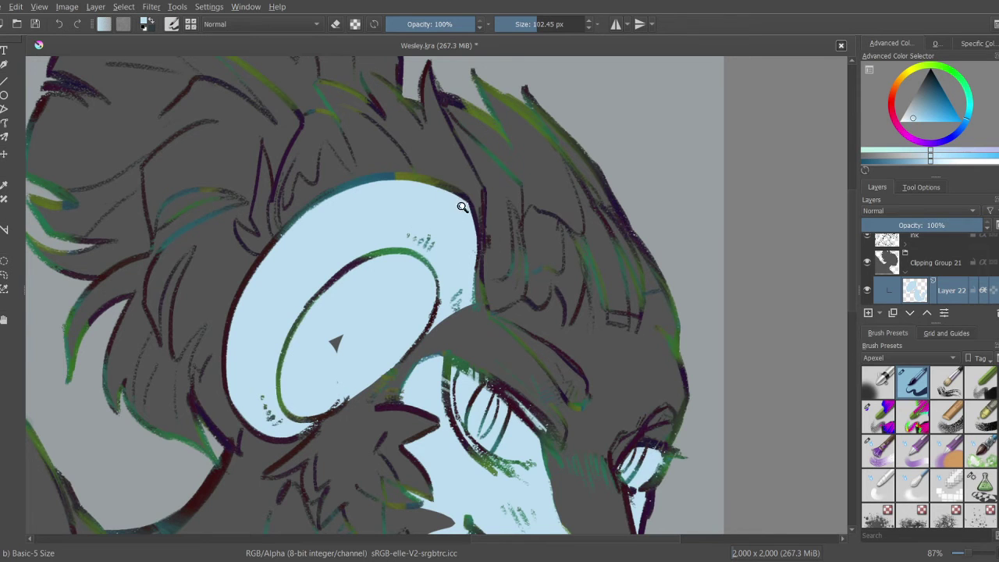
pyautogui.moveTo(462, 207)
pyautogui.mouseDown()
pyautogui.moveTo(390, 269)
pyautogui.moveTo(414, 306)
pyautogui.moveTo(458, 268)
pyautogui.mouseUp()
pyautogui.press('e')
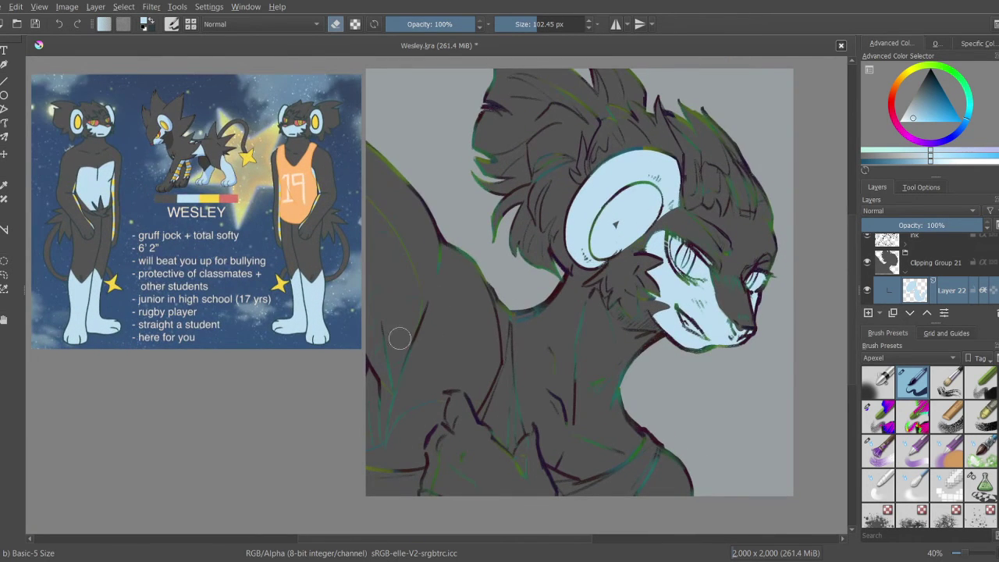
# Step: Paint the curved shape behind the hand in the canvas's lower-left corner light blue and trim its edge at the fingers
pyautogui.moveTo(399, 337)
pyautogui.mouseDown()
pyautogui.moveTo(383, 299)
pyautogui.moveTo(426, 272)
pyautogui.moveTo(395, 338)
pyautogui.moveTo(371, 309)
pyautogui.moveTo(373, 291)
pyautogui.moveTo(339, 287)
pyautogui.moveTo(367, 274)
pyautogui.moveTo(319, 295)
pyautogui.moveTo(382, 251)
pyautogui.moveTo(409, 207)
pyautogui.moveTo(501, 175)
pyautogui.moveTo(421, 200)
pyautogui.moveTo(451, 186)
pyautogui.moveTo(422, 202)
pyautogui.moveTo(404, 270)
pyautogui.moveTo(412, 313)
pyautogui.moveTo(468, 291)
pyautogui.moveTo(468, 256)
pyautogui.moveTo(487, 232)
pyautogui.moveTo(471, 275)
pyautogui.mouseUp()
pyautogui.press('e')
pyautogui.press('e')
pyautogui.moveTo(494, 226)
pyautogui.mouseDown()
pyautogui.moveTo(521, 205)
pyautogui.moveTo(512, 194)
pyautogui.moveTo(513, 153)
pyautogui.mouseUp()
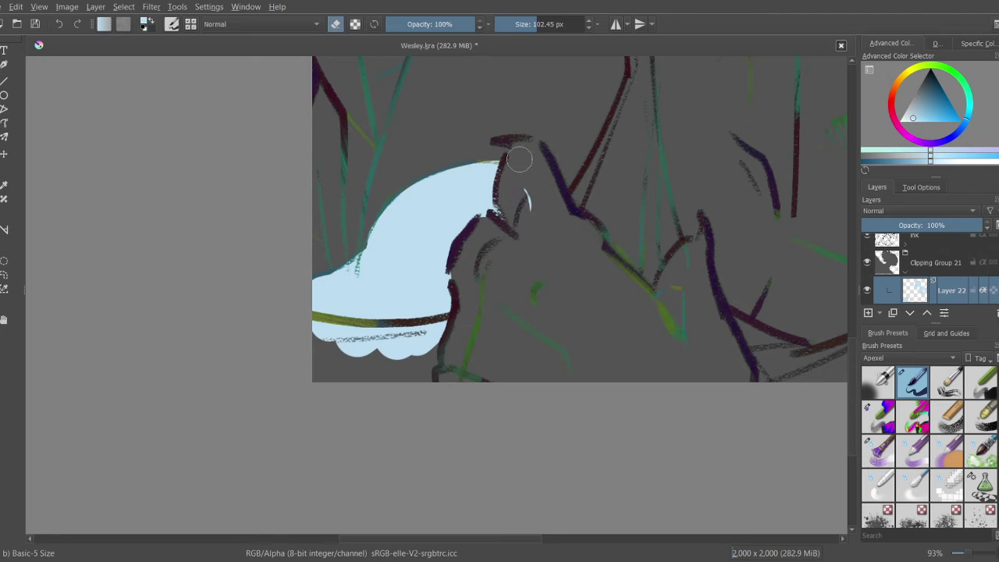
pyautogui.moveTo(581, 228); pyautogui.dragTo(421, 234)
# Step: Fill the small pointed wedge between the fingers and the neighbouring purple contour with light blue
pyautogui.press('e')
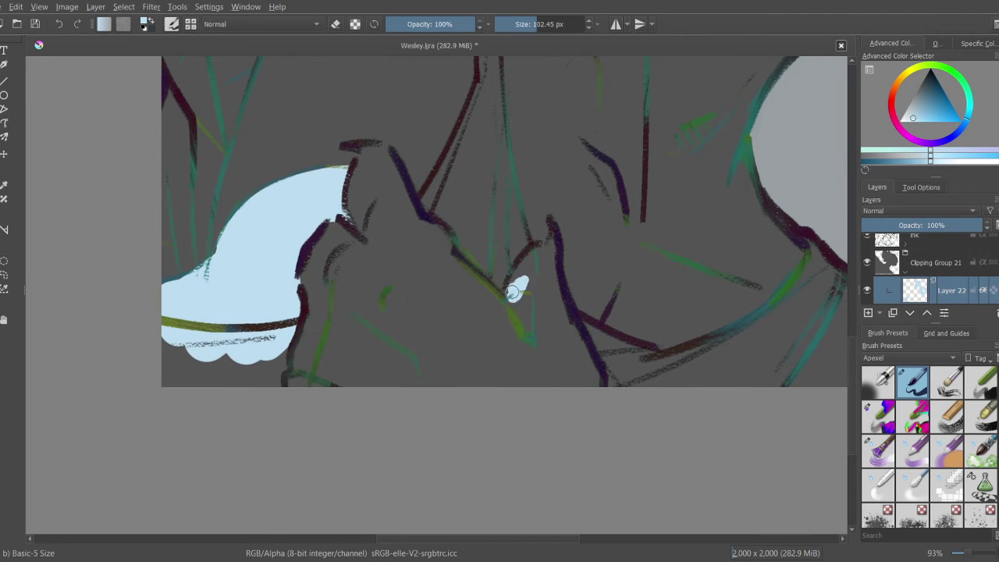
pyautogui.moveTo(529, 328)
pyautogui.mouseDown()
pyautogui.moveTo(530, 253)
pyautogui.moveTo(514, 283)
pyautogui.moveTo(517, 302)
pyautogui.moveTo(541, 260)
pyautogui.moveTo(540, 340)
pyautogui.moveTo(529, 315)
pyautogui.moveTo(531, 262)
pyautogui.moveTo(538, 337)
pyautogui.moveTo(541, 248)
pyautogui.moveTo(542, 337)
pyautogui.moveTo(528, 346)
pyautogui.moveTo(524, 300)
pyautogui.mouseUp()
pyautogui.press('e')
pyautogui.press('e')
pyautogui.press('e')
pyautogui.press('e')
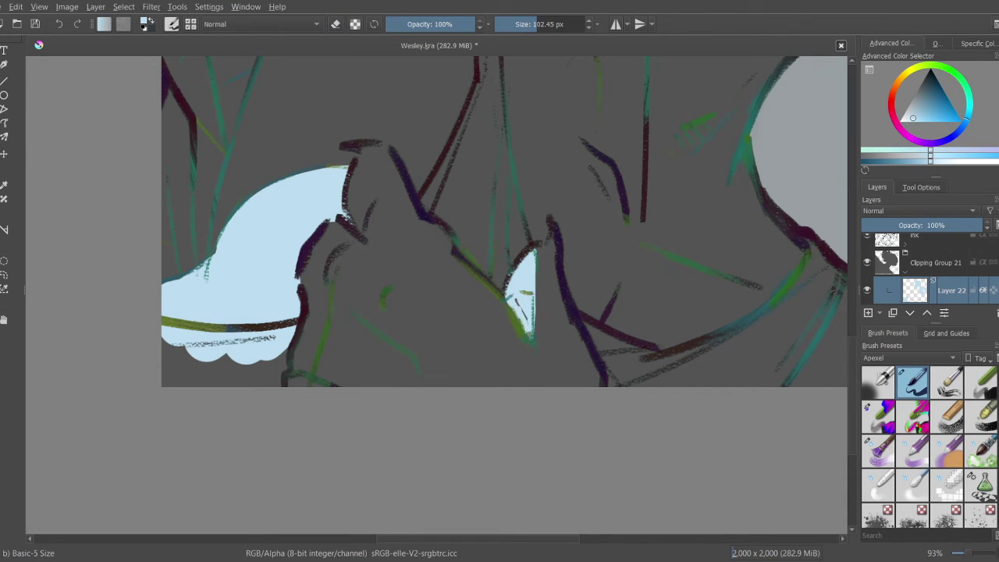
# Step: Refine the straight side of the small light blue wedge by erasing and repainting it along the teal line
pyautogui.press('e')
pyautogui.scroll(3, 583, 351)
pyautogui.press('e')
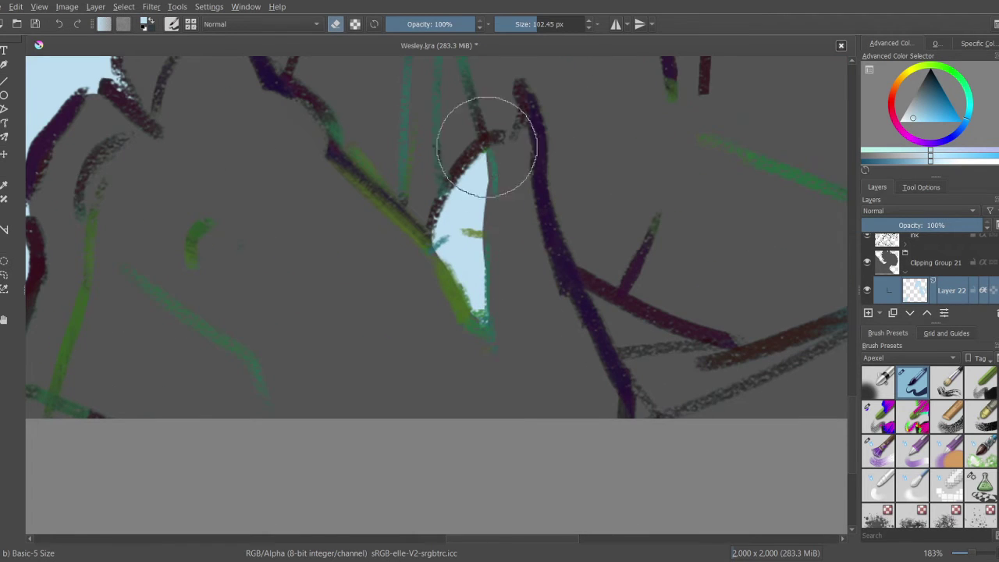
pyautogui.moveTo(488, 155); pyautogui.dragTo(485, 267)
pyautogui.press('e')
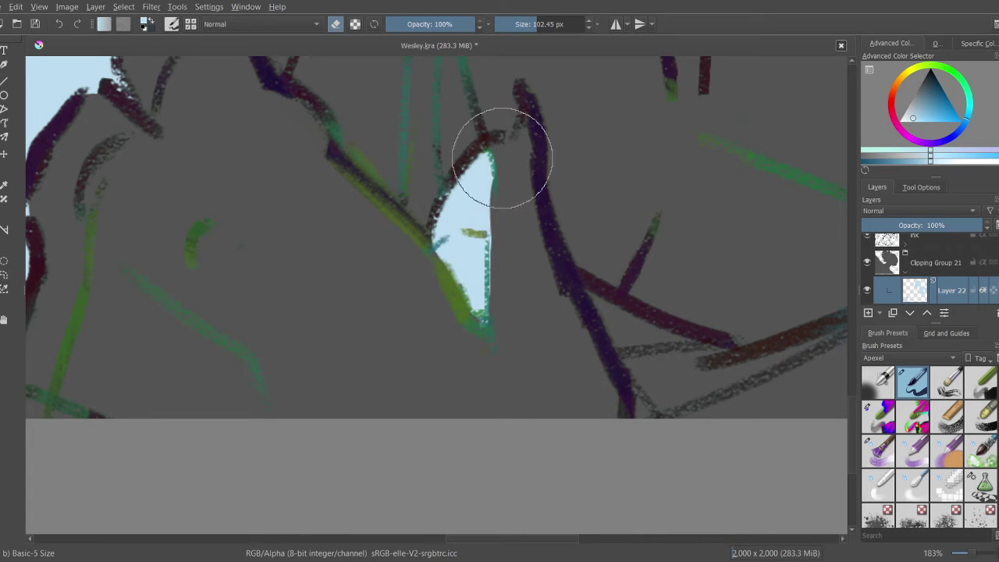
pyautogui.moveTo(500, 167); pyautogui.dragTo(501, 221)
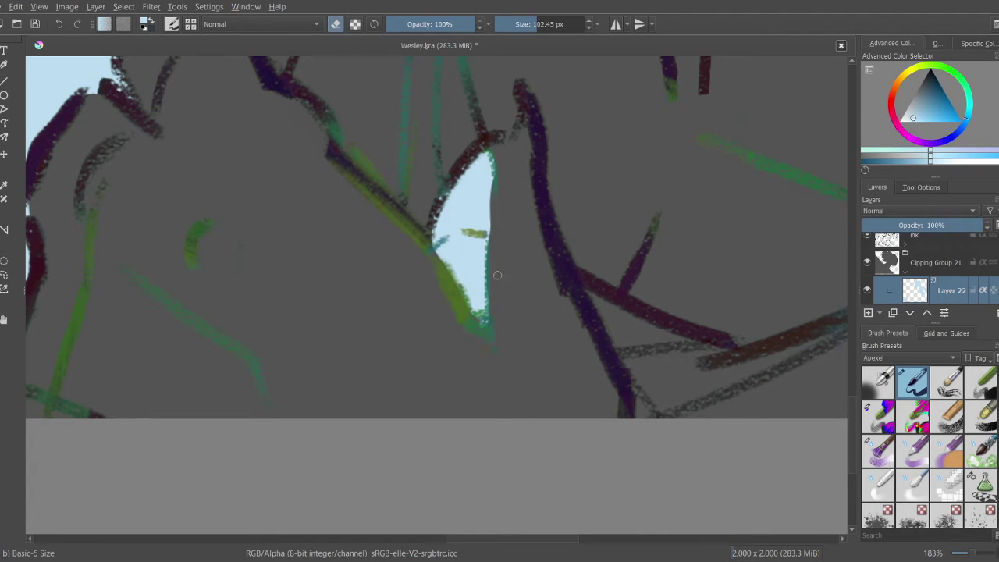
pyautogui.press('e')
pyautogui.press('e')
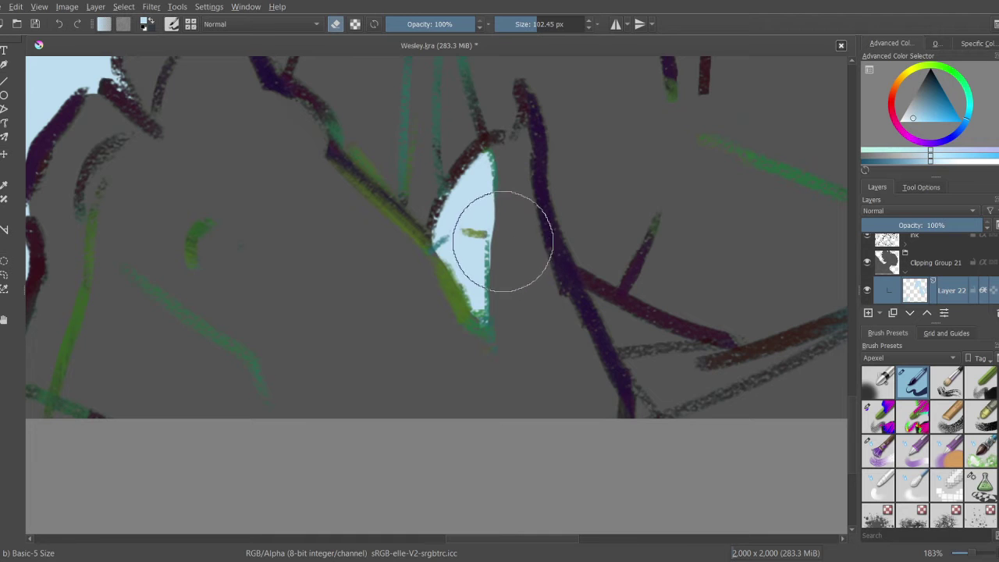
pyautogui.press('e')
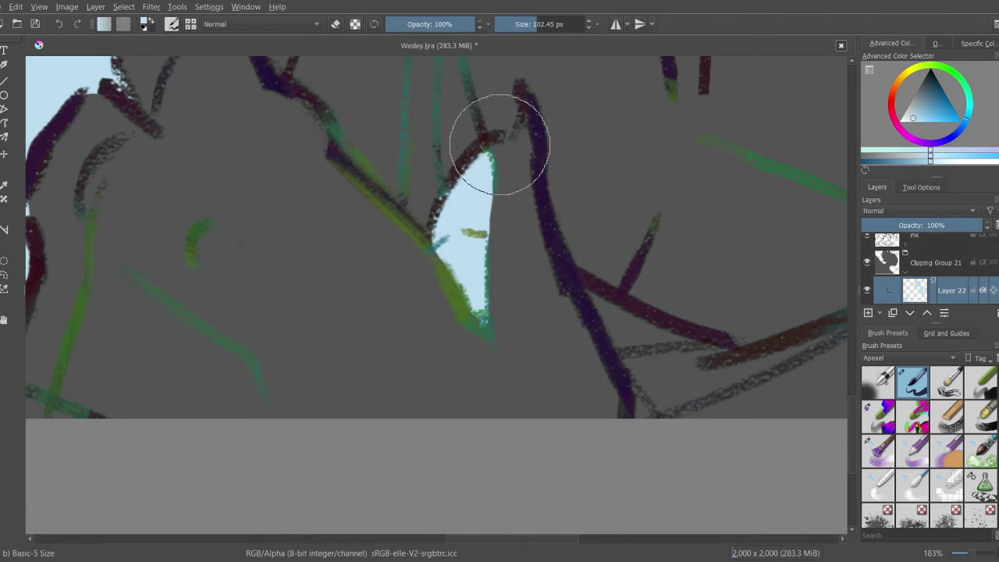
# Step: Fill the large pointed shape along the canvas's left edge with light blue, following its curved contour
pyautogui.scroll(-8, 477, 321)
pyautogui.scroll(3, 378, 292)
pyautogui.scroll(5, 382, 289)
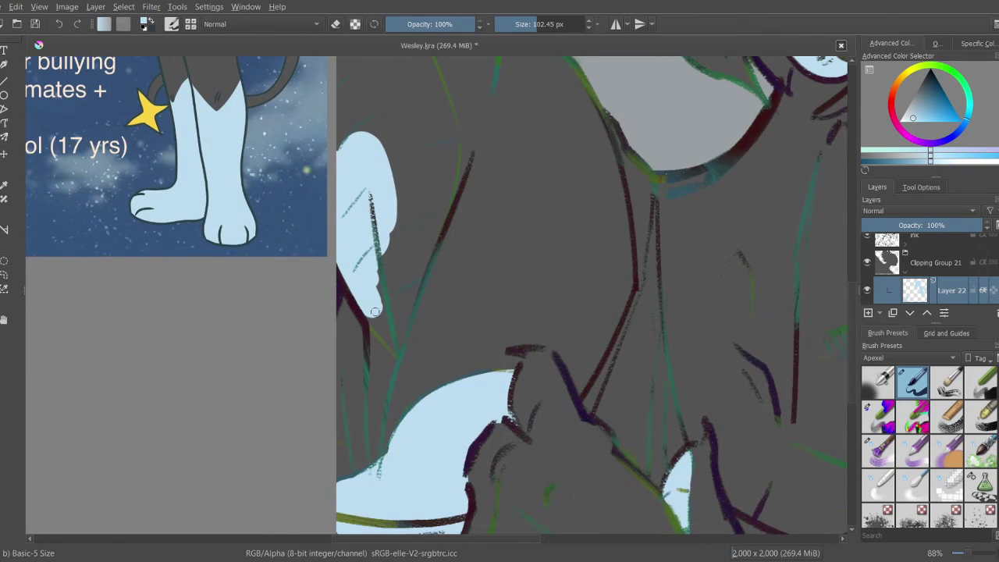
pyautogui.scroll(1, 371, 269)
pyautogui.press('e')
pyautogui.moveTo(383, 276)
pyautogui.mouseDown()
pyautogui.moveTo(380, 286)
pyautogui.moveTo(406, 222)
pyautogui.moveTo(378, 139)
pyautogui.moveTo(397, 269)
pyautogui.mouseUp()
pyautogui.press('e')
pyautogui.moveTo(410, 225); pyautogui.dragTo(392, 267)
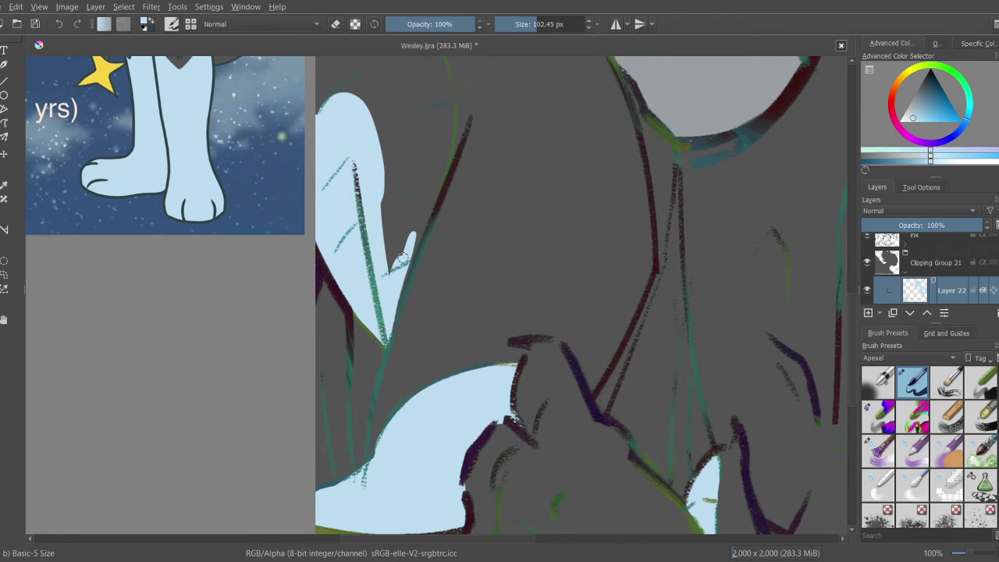
pyautogui.moveTo(425, 204)
pyautogui.mouseDown()
pyautogui.moveTo(401, 167)
pyautogui.moveTo(394, 98)
pyautogui.mouseUp()
pyautogui.moveTo(406, 105)
pyautogui.mouseDown()
pyautogui.moveTo(424, 286)
pyautogui.moveTo(433, 231)
pyautogui.moveTo(399, 167)
pyautogui.moveTo(328, 148)
pyautogui.moveTo(352, 207)
pyautogui.mouseUp()
pyautogui.scroll(3, 352, 207)
pyautogui.moveTo(371, 312)
pyautogui.mouseDown()
pyautogui.moveTo(394, 299)
pyautogui.moveTo(416, 335)
pyautogui.moveTo(370, 211)
pyautogui.moveTo(421, 326)
pyautogui.moveTo(395, 278)
pyautogui.moveTo(420, 312)
pyautogui.mouseUp()
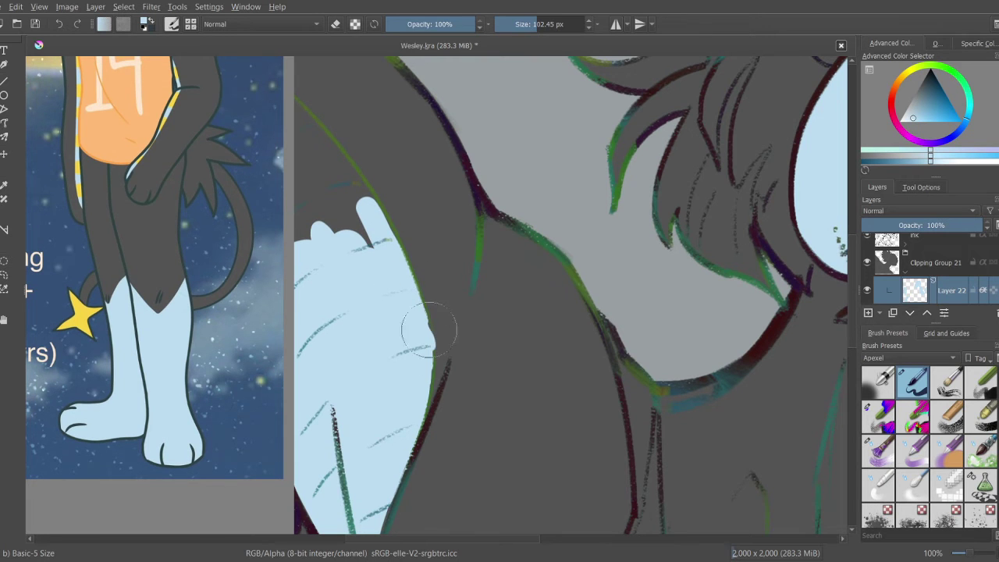
# Step: Reduce the brush to about 31 px and smooth the light blue bulge on the large shape's curved contour
pyautogui.scroll(3, 437, 349)
pyautogui.moveTo(434, 263); pyautogui.dragTo(417, 259)
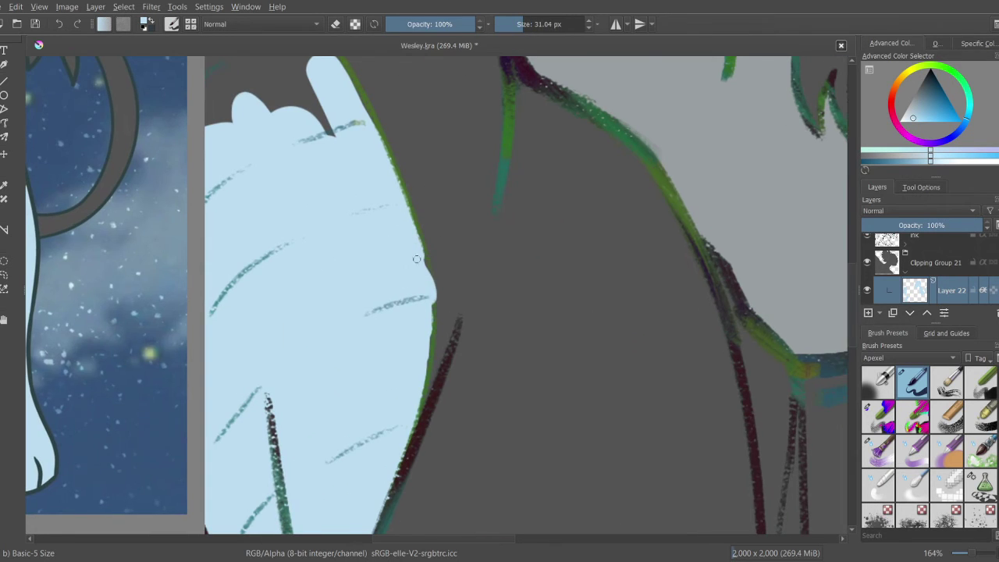
pyautogui.press('e')
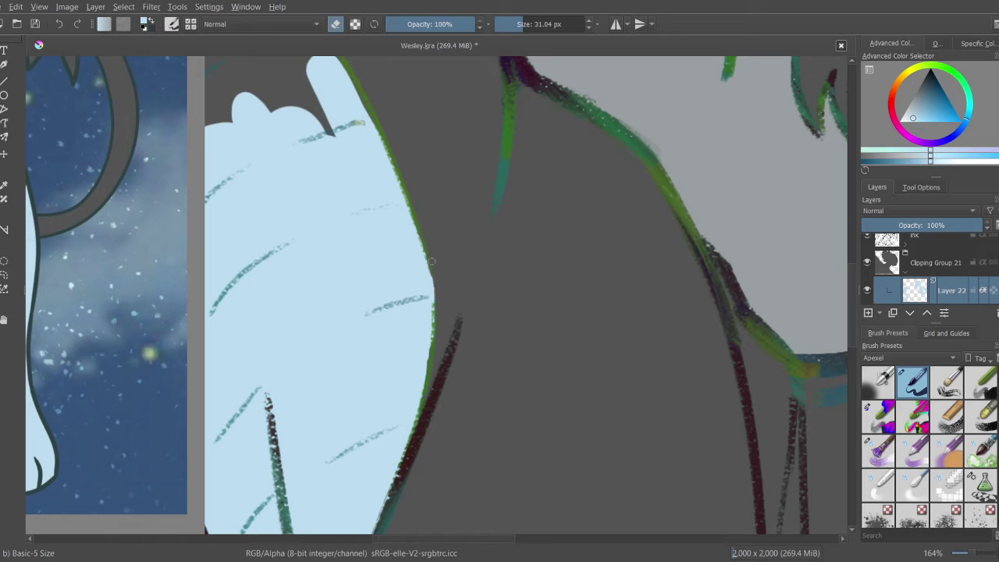
pyautogui.press('e')
# Step: Fill the remaining dark gap in the upper part of the large left-edge shape with light blue
pyautogui.scroll(5, 412, 400)
pyautogui.hscroll(-3, 412, 400)
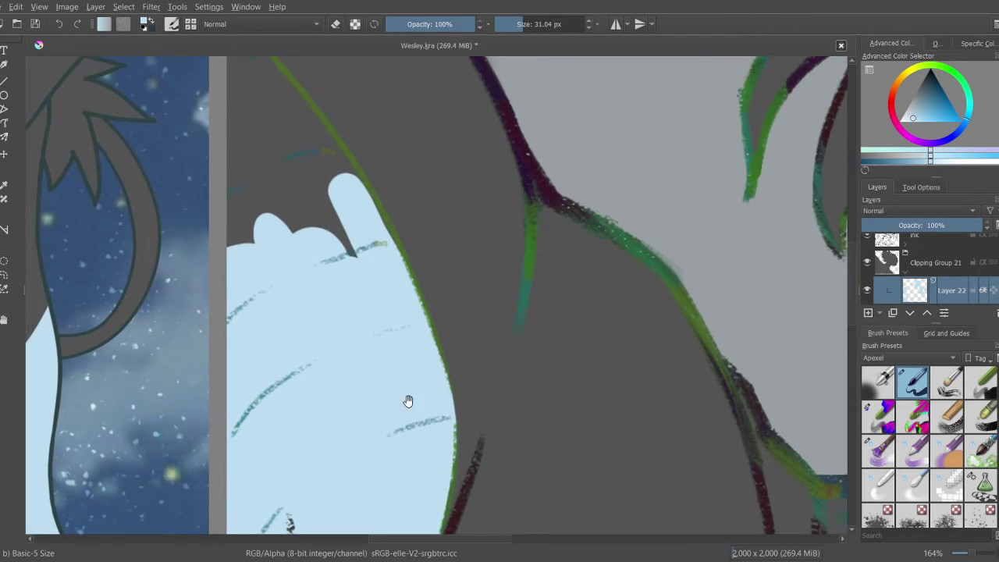
pyautogui.moveTo(341, 319); pyautogui.dragTo(327, 291)
pyautogui.moveTo(413, 363)
pyautogui.mouseDown()
pyautogui.moveTo(404, 316)
pyautogui.moveTo(309, 188)
pyautogui.moveTo(339, 263)
pyautogui.moveTo(312, 277)
pyautogui.moveTo(410, 323)
pyautogui.mouseUp()
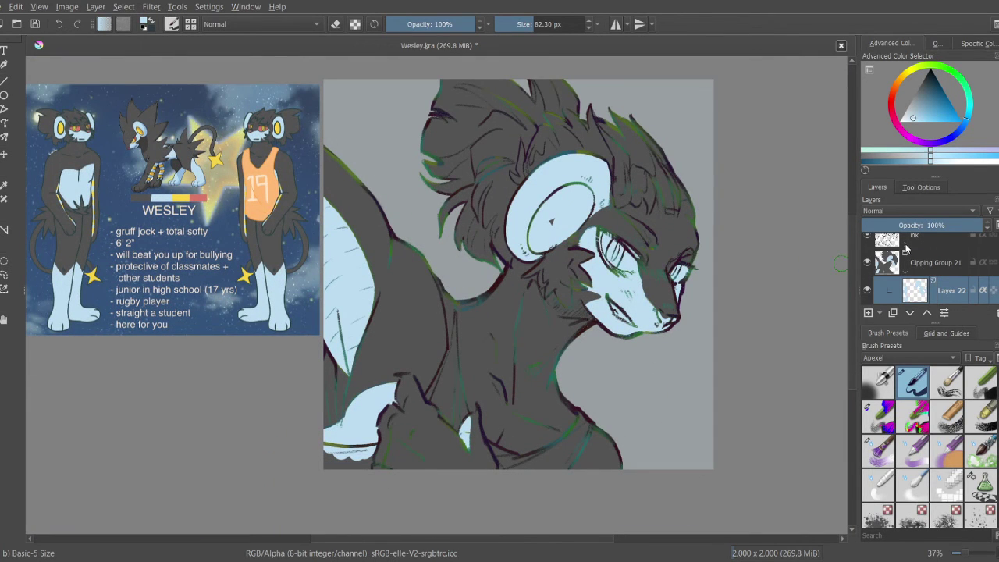
# Step: Select Layer 17 in the Ink group and switch to the Chalk Details brush
pyautogui.scroll(-1, 905, 248)
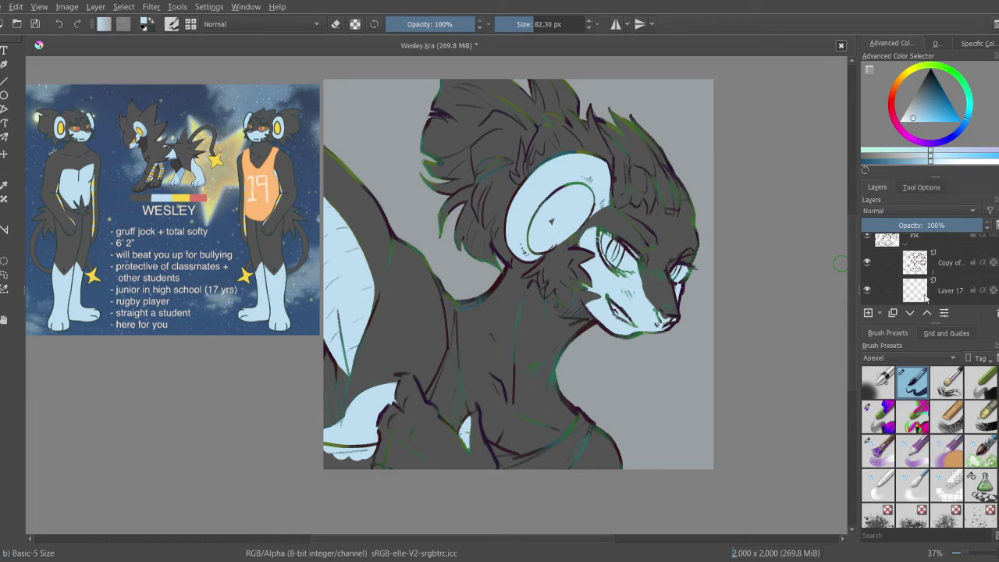
pyautogui.click(950, 299)
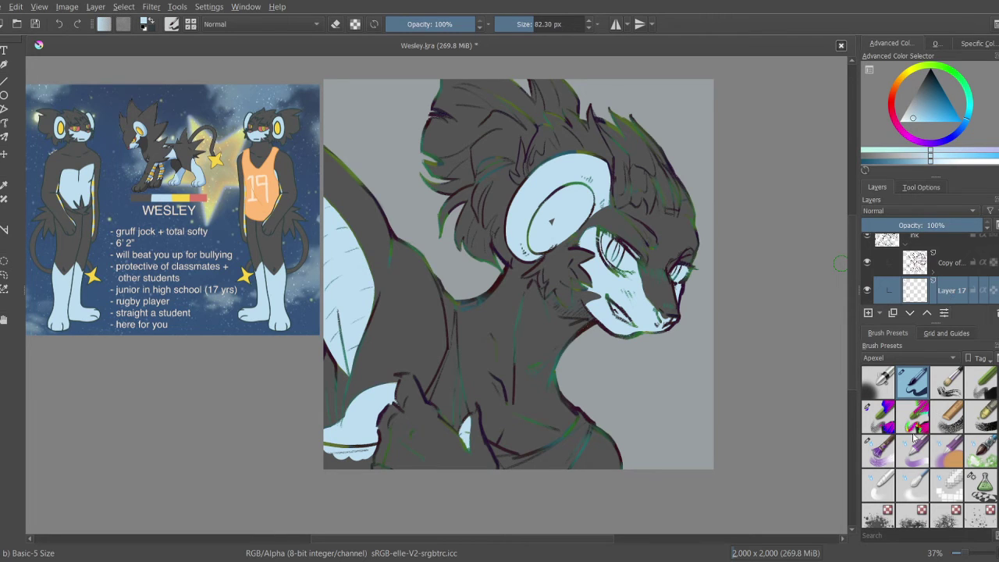
pyautogui.click(892, 405)
pyautogui.keyDown('ctrl'); pyautogui.click(411, 279); pyautogui.keyUp('ctrl')
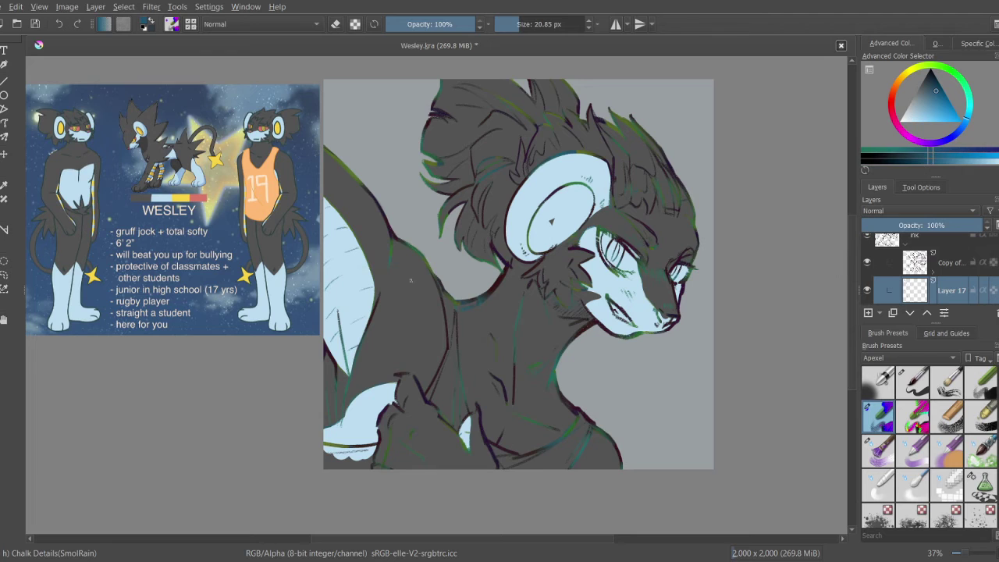
# Step: Erase the short teal hatching lines inside the large light blue shape with an eraser of about 52 px
pyautogui.scroll(3, 344, 320)
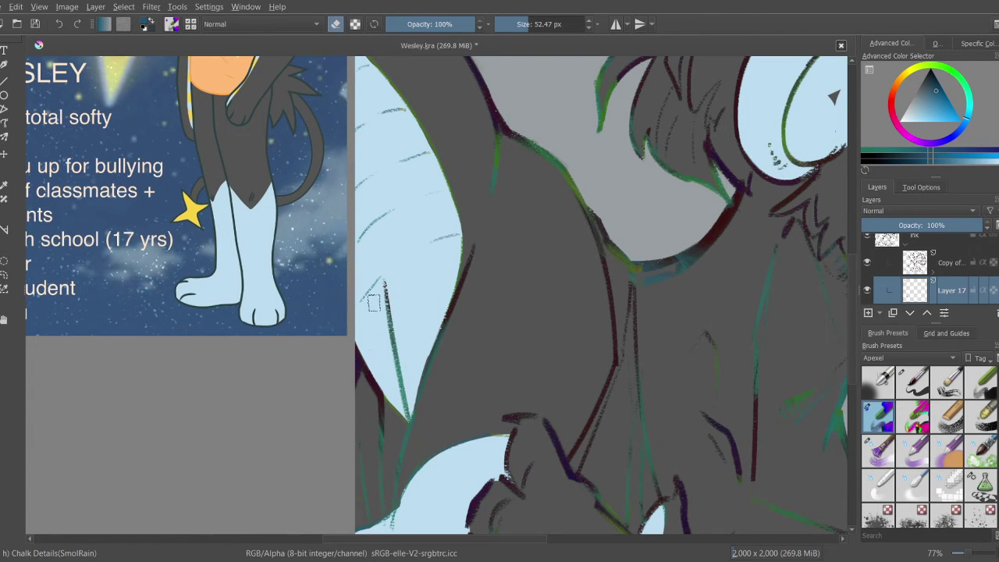
pyautogui.scroll(3, 368, 207)
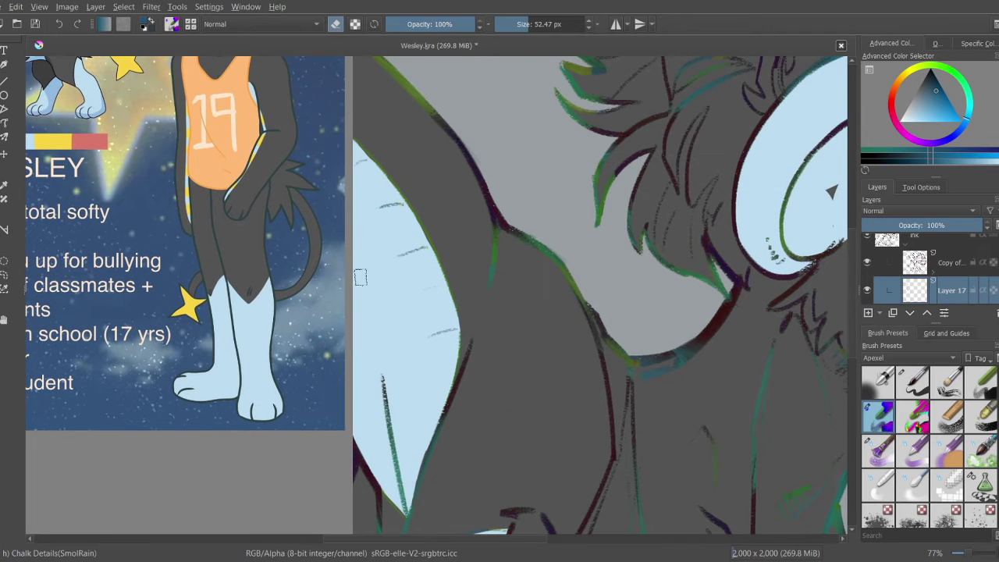
pyautogui.scroll(-5, 409, 275)
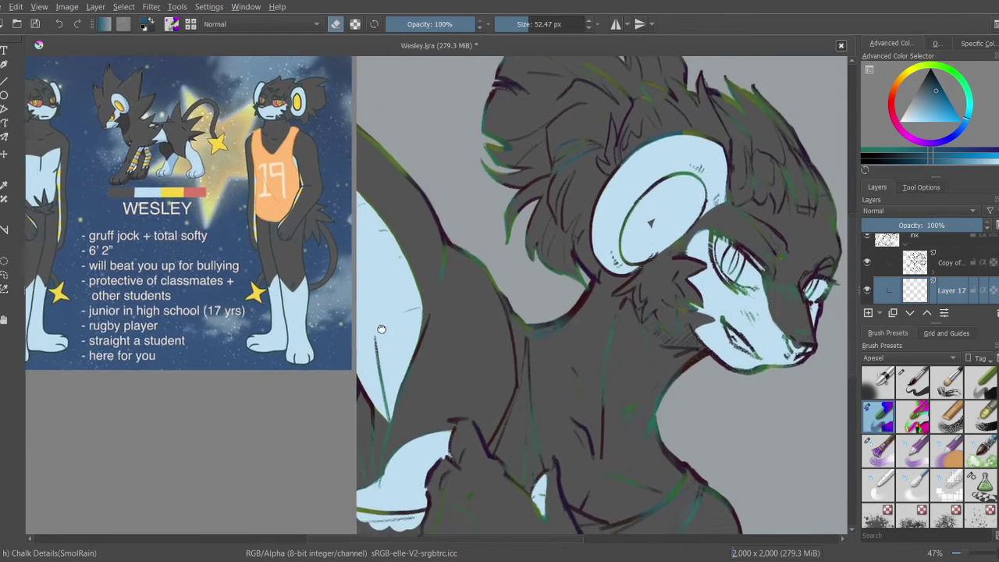
pyautogui.scroll(4, 374, 289)
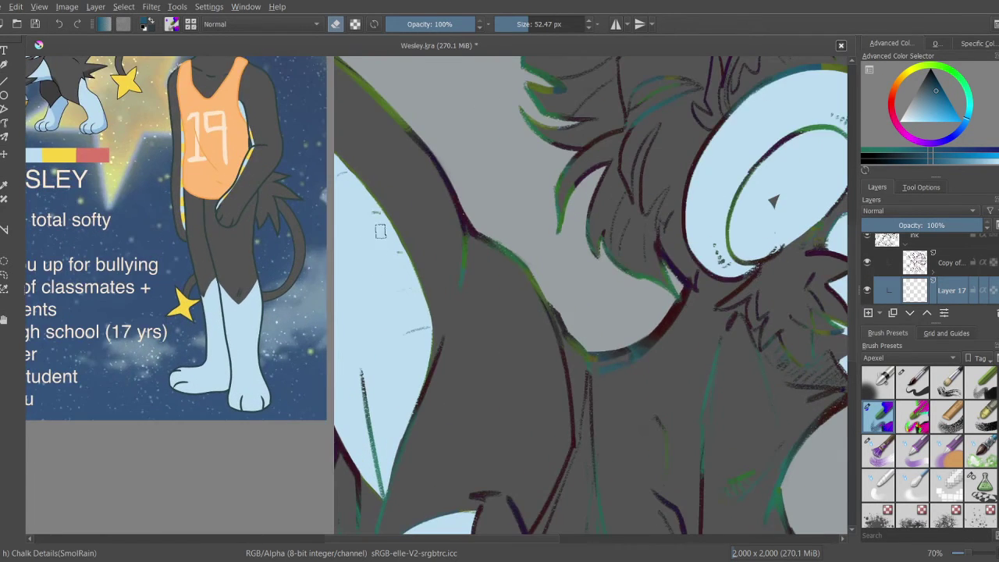
pyautogui.scroll(-2, 351, 187)
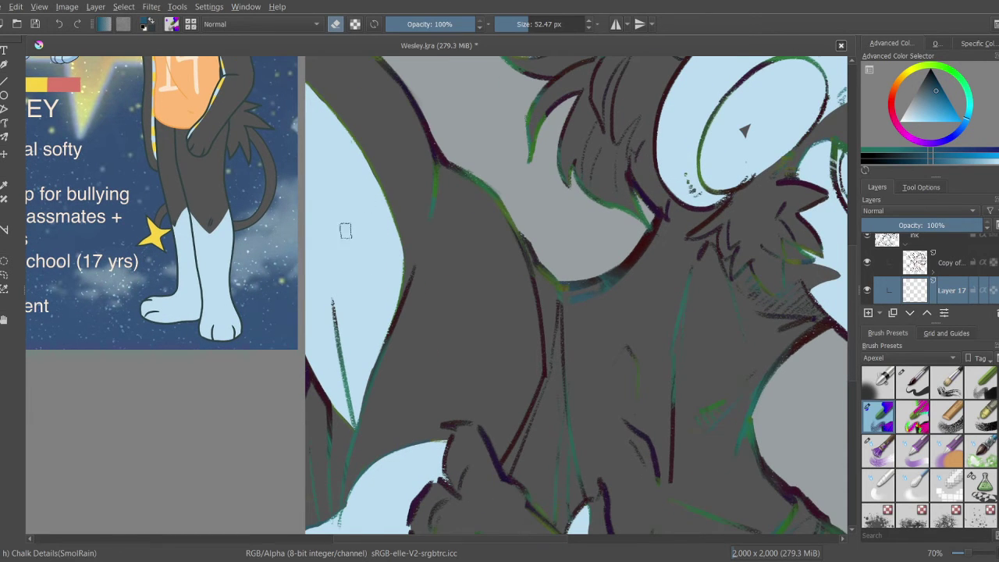
pyautogui.scroll(-2, 367, 289)
# Step: Select Layer 22 in Clipping Group 21, switch to the Basic-5 Size brush and sample the light blue
pyautogui.hotkey('ctrl', 'shift', 'g')
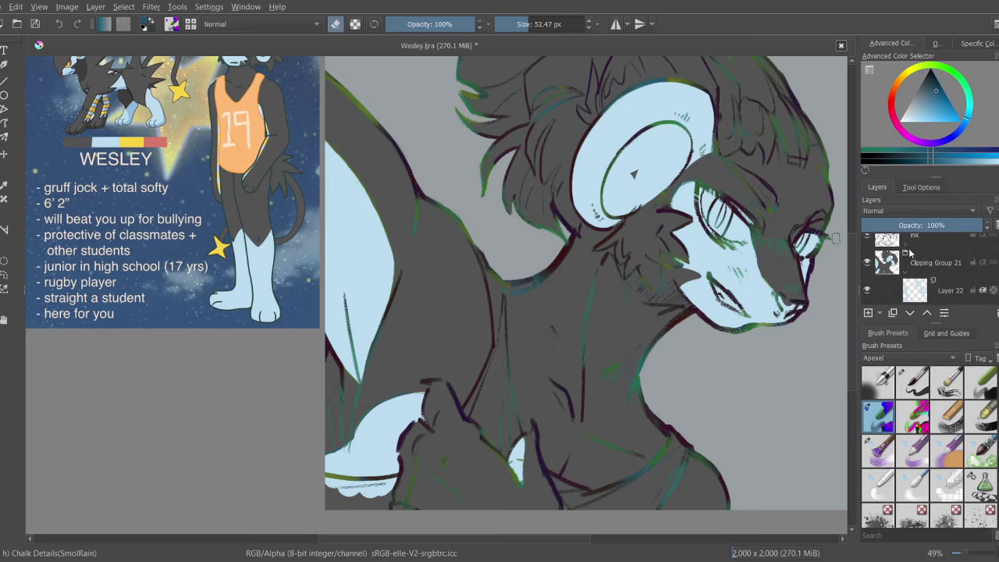
pyautogui.click(950, 290)
pyautogui.click(914, 382)
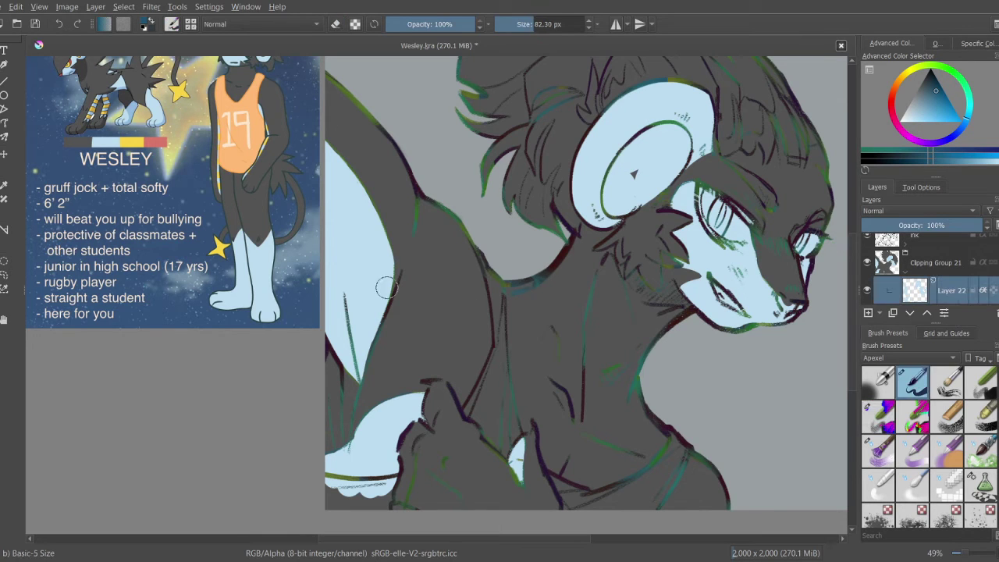
pyautogui.keyDown('ctrl'); pyautogui.click(389, 295); pyautogui.keyUp('ctrl')
# Step: Look over the light blue shapes beside the hand and save the drawing
pyautogui.scroll(3, 367, 366)
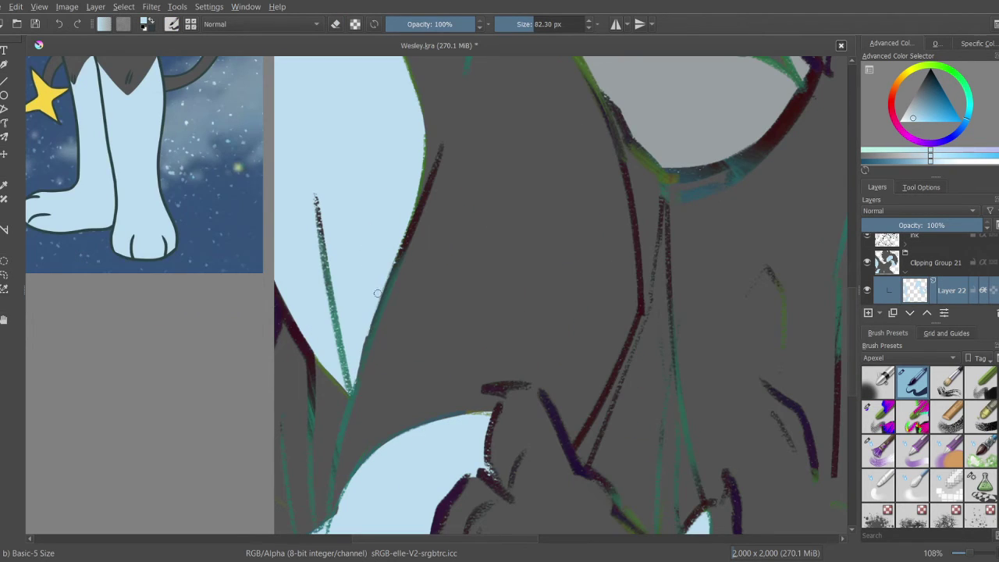
pyautogui.scroll(2, 363, 337)
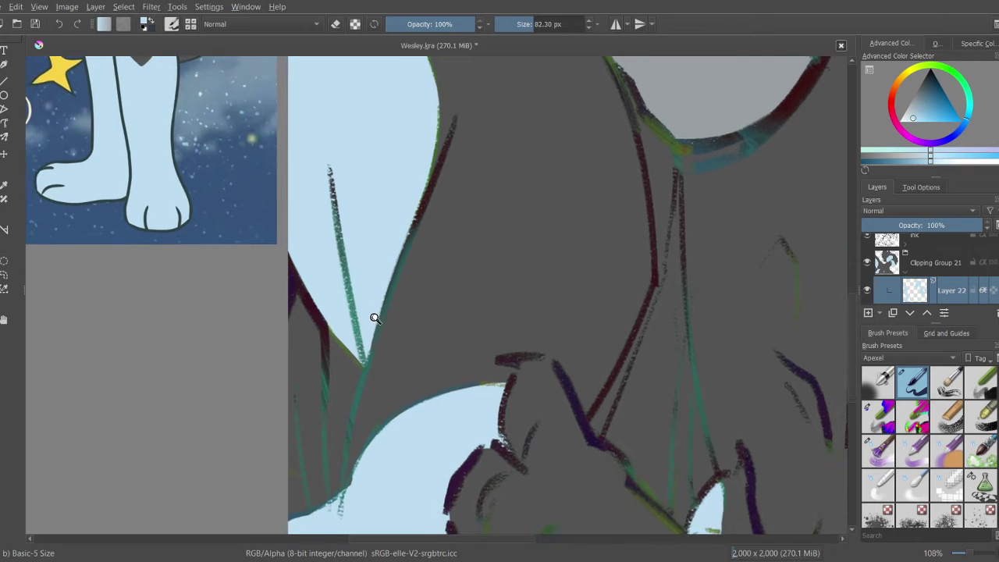
pyautogui.scroll(-8, 382, 335)
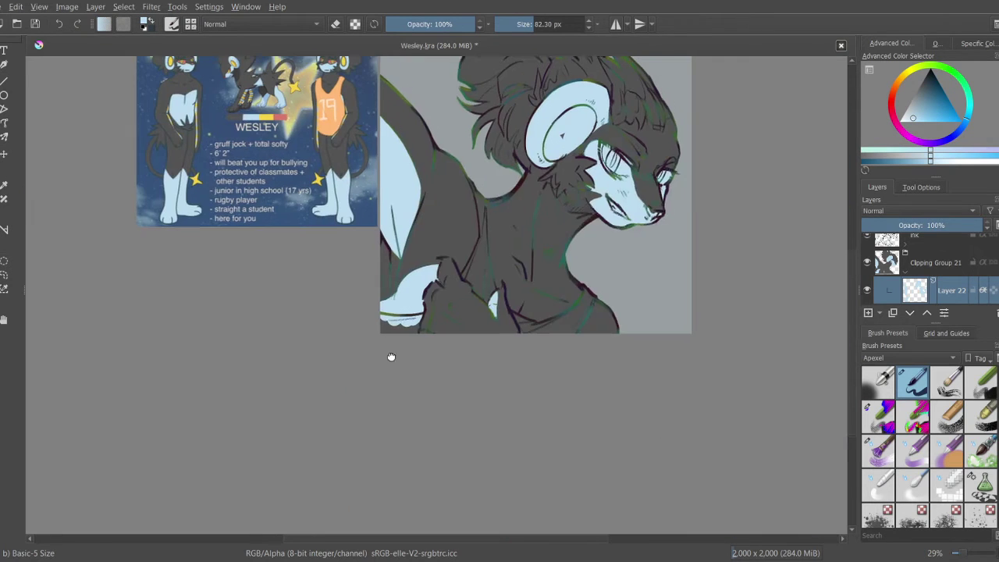
pyautogui.hotkey('ctrl', 's')
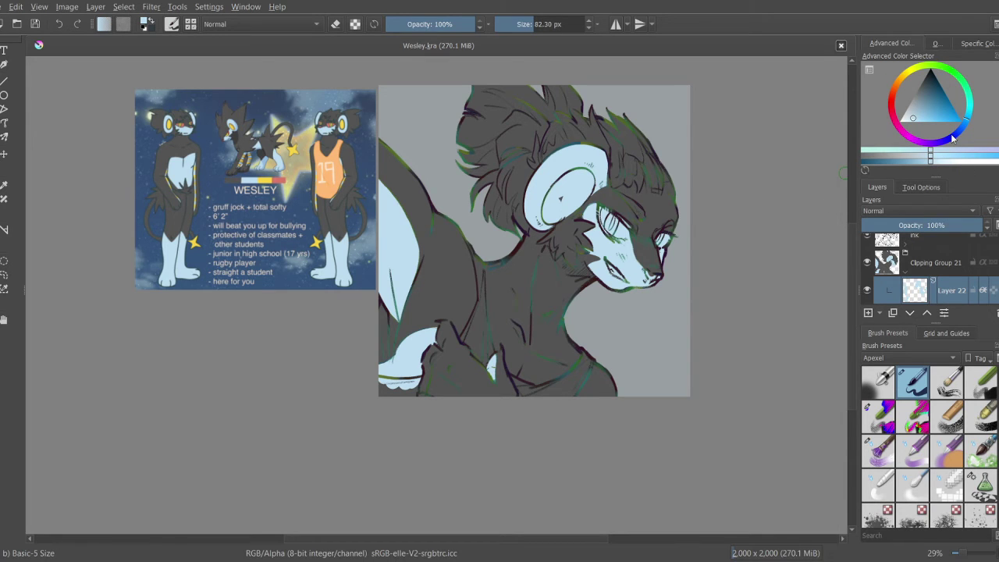
# Step: Add a new layer above Layer 22 and sample the yellow from the reference sheet's colour swatches
pyautogui.press('Insert')
pyautogui.scroll(4, 245, 181)
pyautogui.keyDown('ctrl'); pyautogui.click(300, 223); pyautogui.keyUp('ctrl')
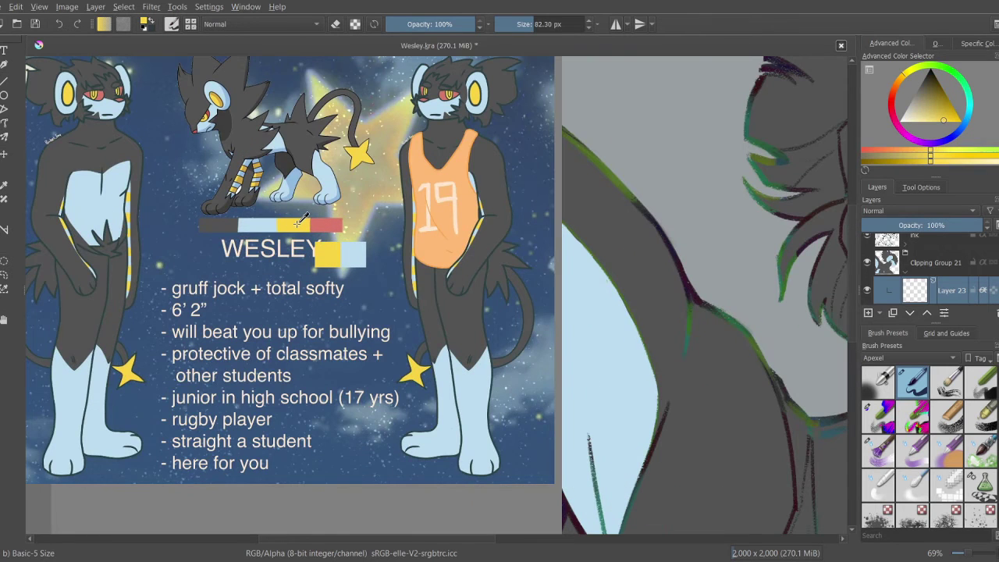
# Step: Paint the lower half of the small light blue shape beside the hand yellow with the 82 px brush
pyautogui.scroll(-3, 301, 222)
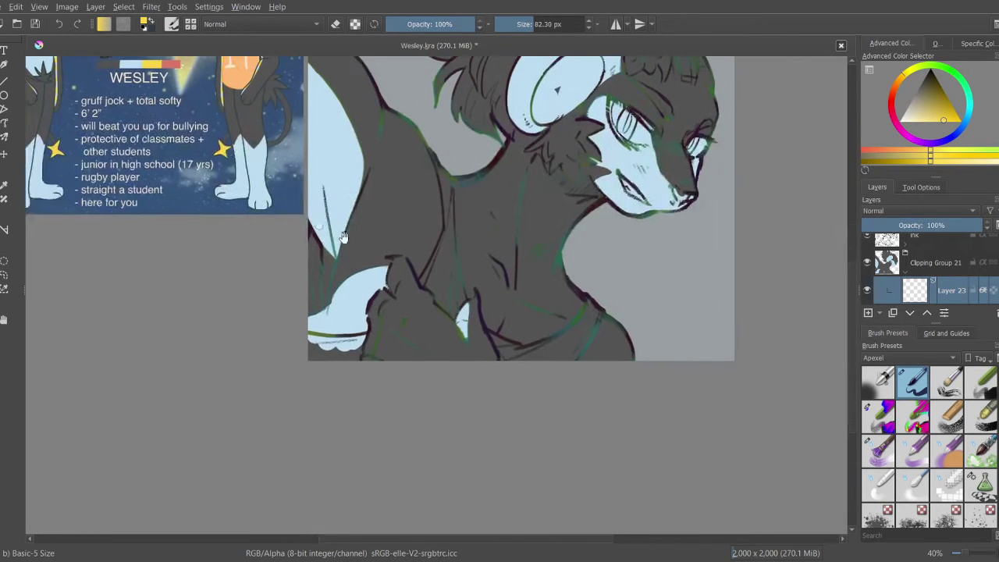
pyautogui.scroll(5, 413, 311)
pyautogui.moveTo(441, 295); pyautogui.dragTo(444, 332)
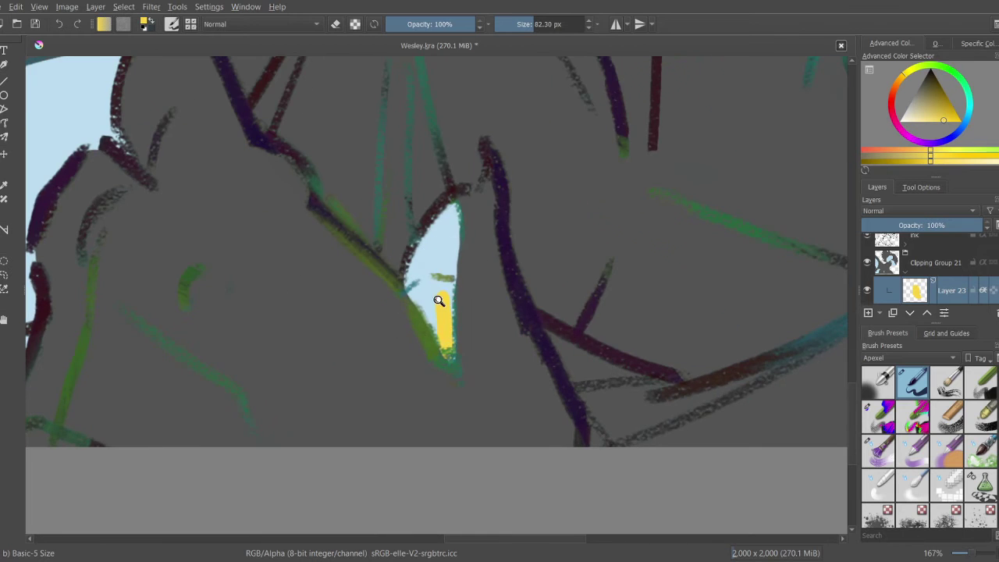
pyautogui.scroll(-4, 439, 301)
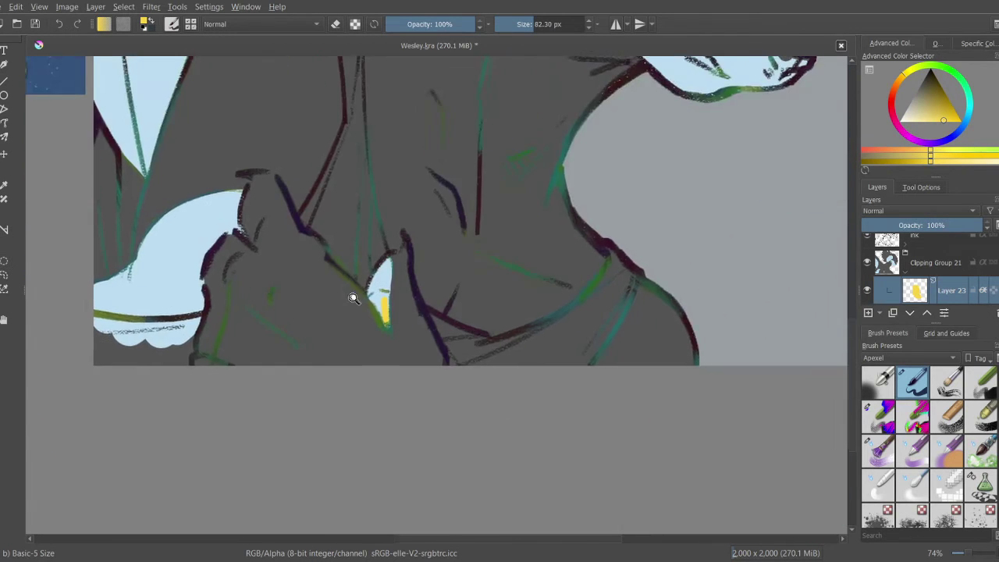
pyautogui.scroll(4, 353, 298)
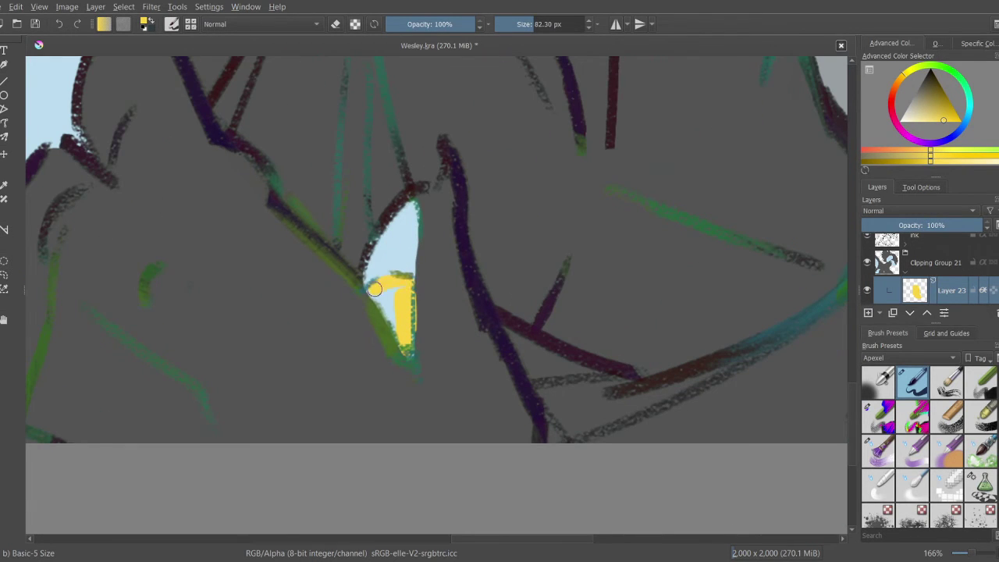
pyautogui.press('e')
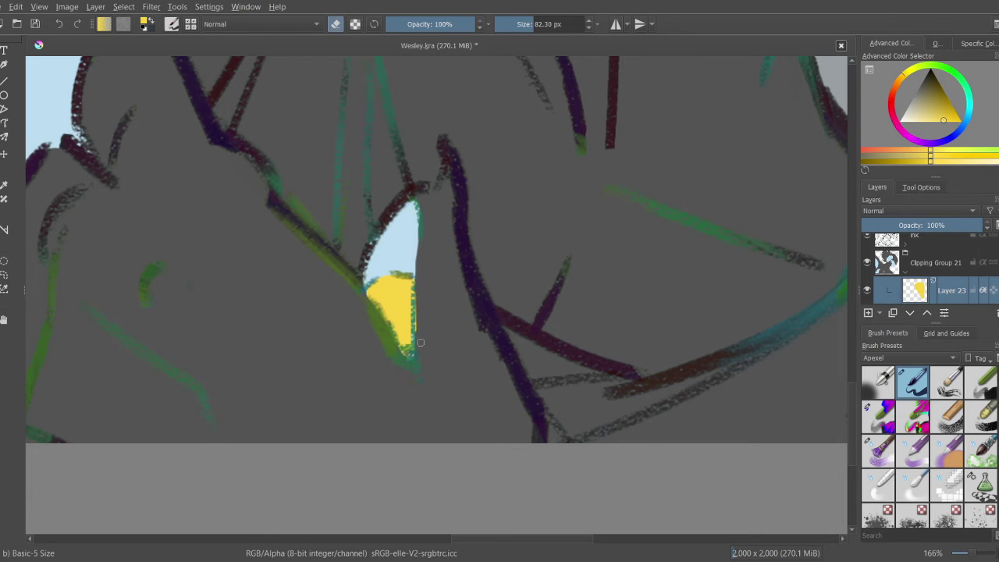
pyautogui.press('e')
pyautogui.scroll(-5, 367, 305)
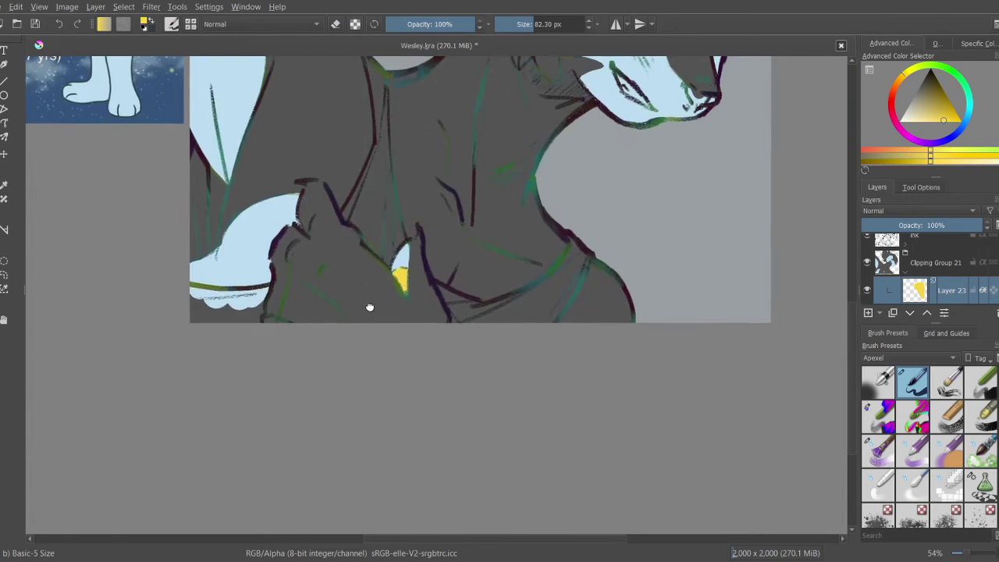
# Step: Put the light blue layer in its own clipping group under an empty layer and turn off inherit alpha on the light blue layer
pyautogui.scroll(3, 319, 289)
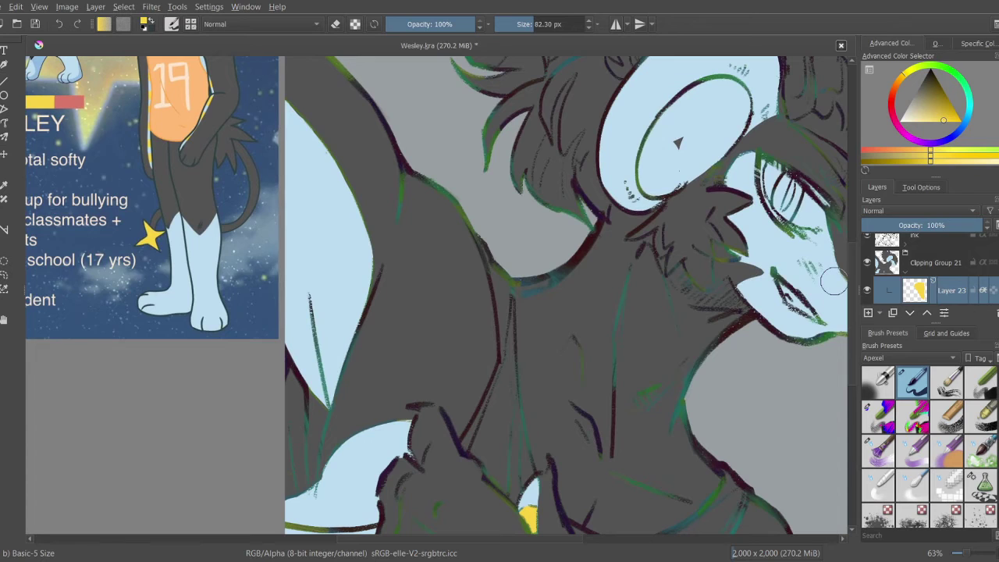
pyautogui.moveTo(950, 290); pyautogui.dragTo(950, 249)
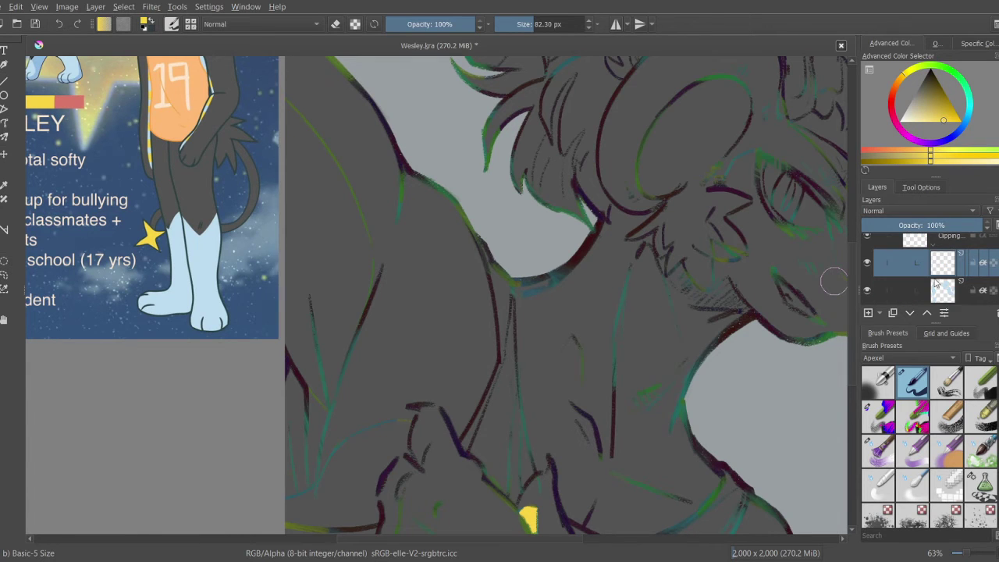
pyautogui.click(981, 291)
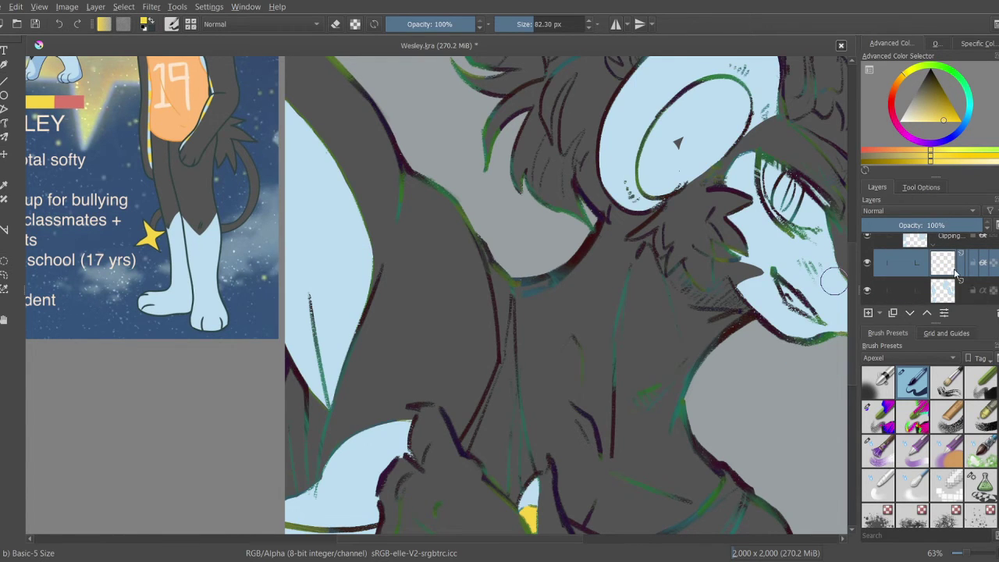
# Step: Paint two curved yellow stripes across the large light blue shape, using brush sizes of about 173 to 243 px
pyautogui.moveTo(330, 250)
pyautogui.mouseDown()
pyautogui.moveTo(357, 307)
pyautogui.moveTo(337, 293)
pyautogui.moveTo(412, 279)
pyautogui.moveTo(387, 292)
pyautogui.mouseUp()
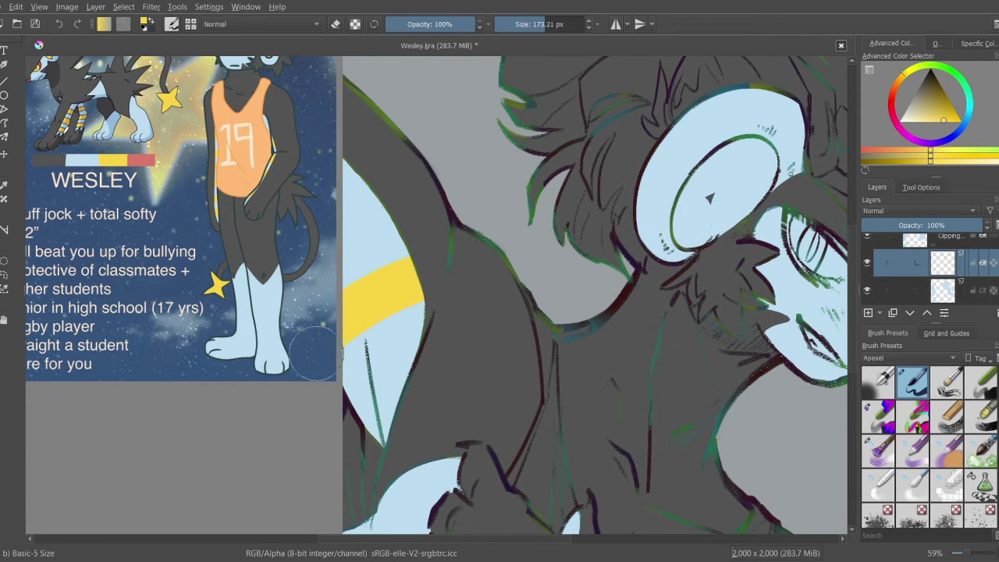
pyautogui.moveTo(316, 355)
pyautogui.mouseDown()
pyautogui.moveTo(357, 301)
pyautogui.moveTo(391, 278)
pyautogui.mouseUp()
pyautogui.moveTo(336, 296)
pyautogui.mouseDown()
pyautogui.moveTo(391, 283)
pyautogui.moveTo(373, 274)
pyautogui.moveTo(383, 273)
pyautogui.mouseUp()
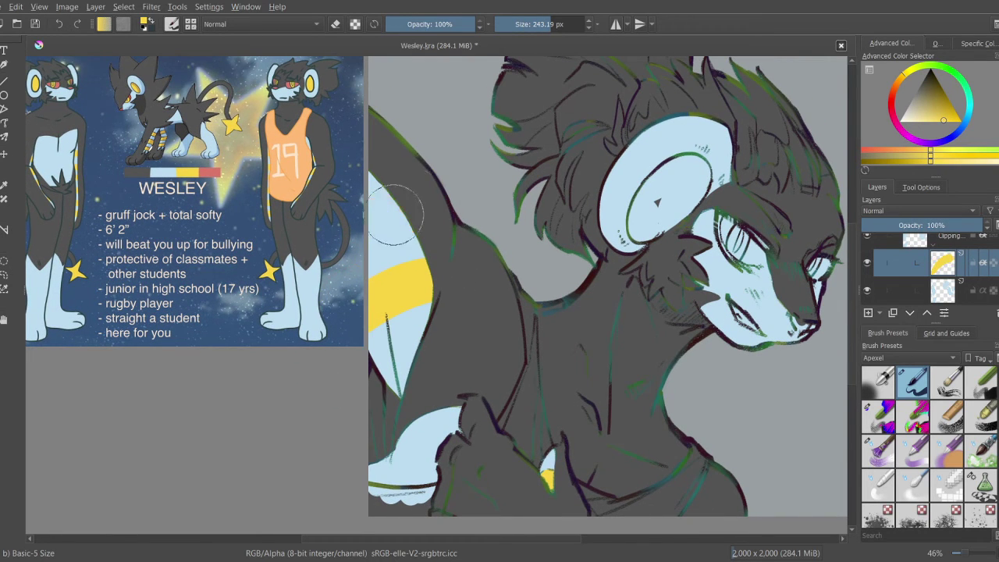
pyautogui.moveTo(396, 212); pyautogui.dragTo(376, 195)
pyautogui.moveTo(366, 278); pyautogui.dragTo(366, 290)
# Step: Check the striped drawing in a mirrored view, restore the normal view and save the file
pyautogui.press('m')
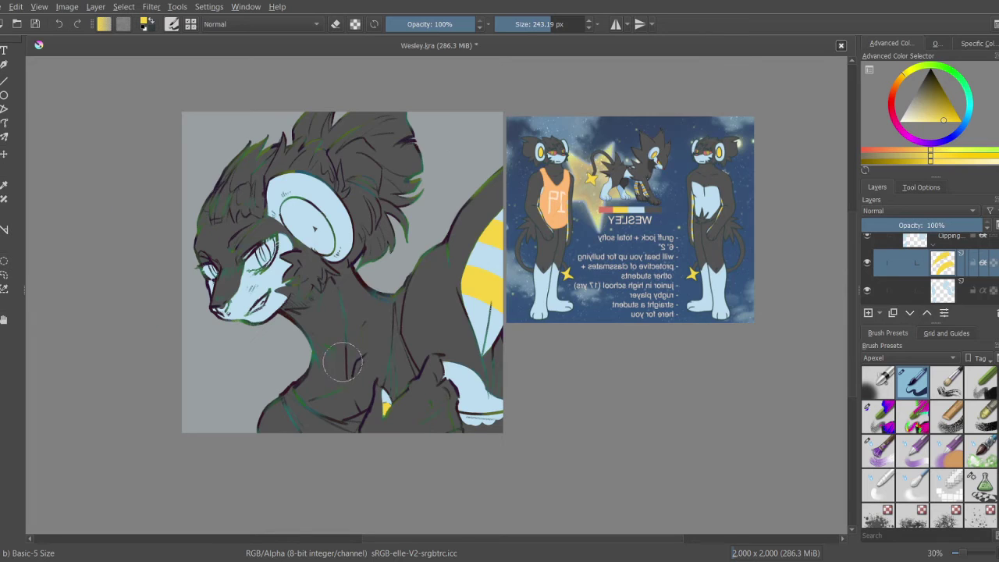
pyautogui.press('m')
pyautogui.scroll(2, 602, 257)
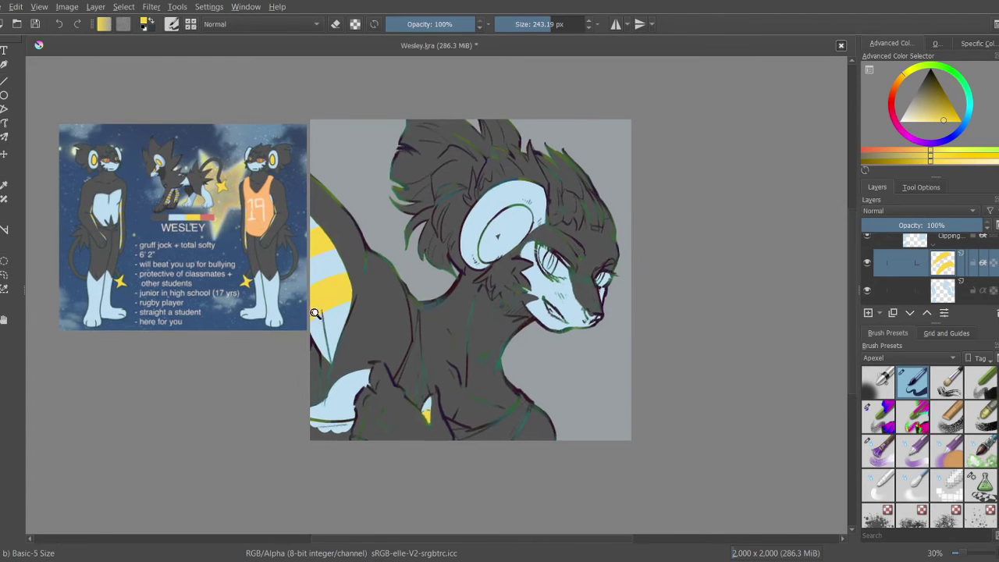
pyautogui.hotkey('ctrl', 's')
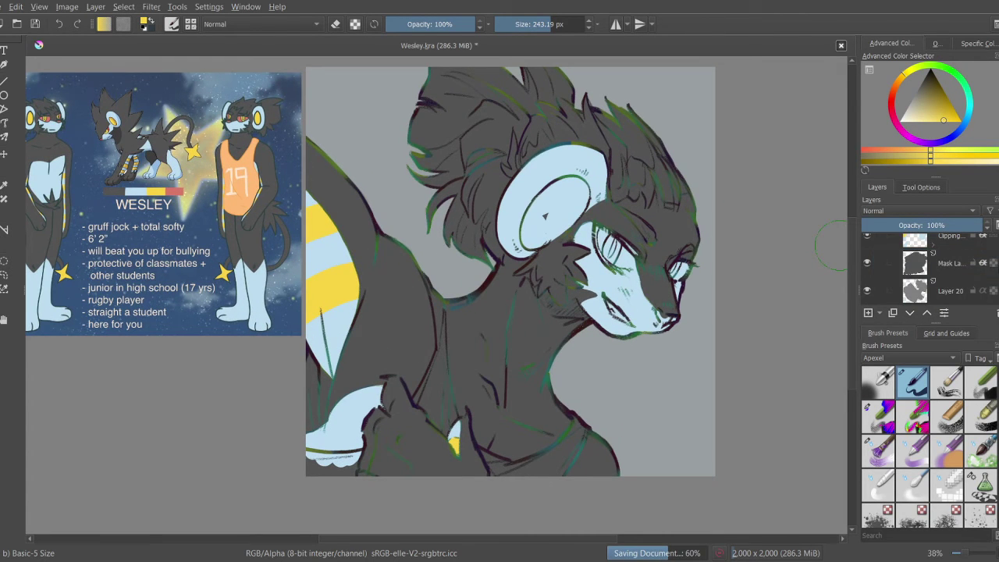
pyautogui.scroll(5, 490, 234)
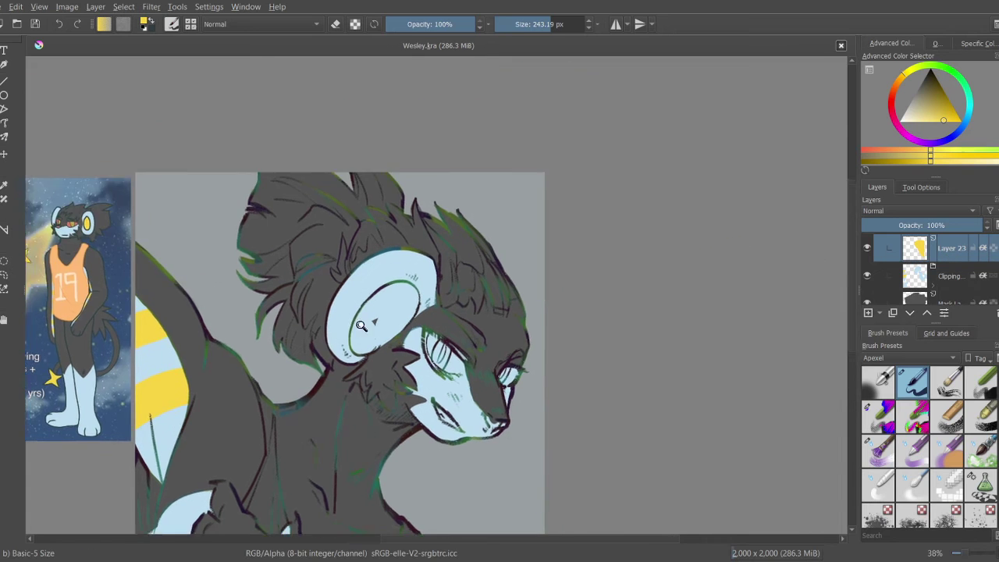
pyautogui.press('[')
pyautogui.press('[')
pyautogui.moveTo(477, 257); pyautogui.dragTo(394, 324)
pyautogui.scroll(-2, 382, 358)
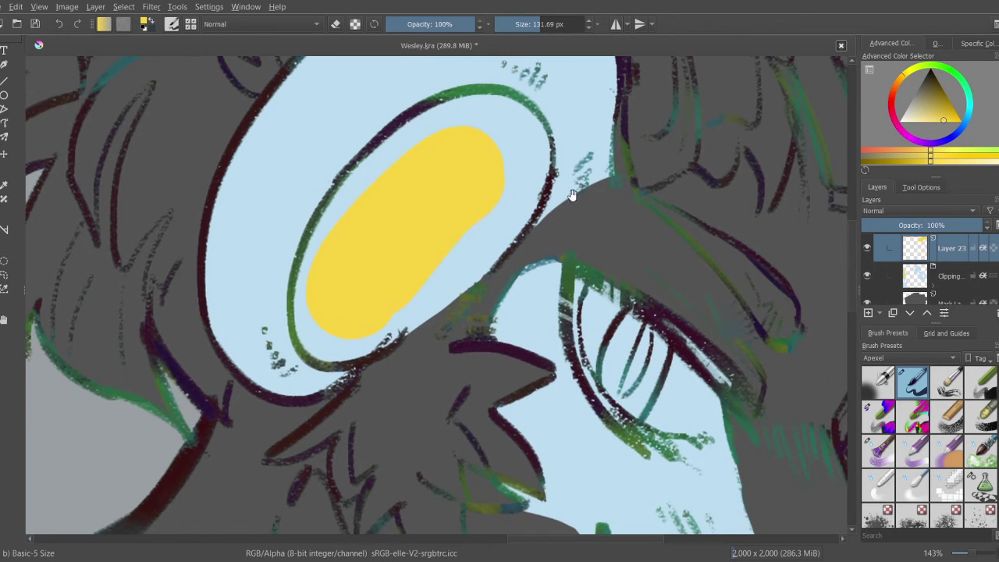
pyautogui.press('Delete')
pyautogui.click(935, 284)
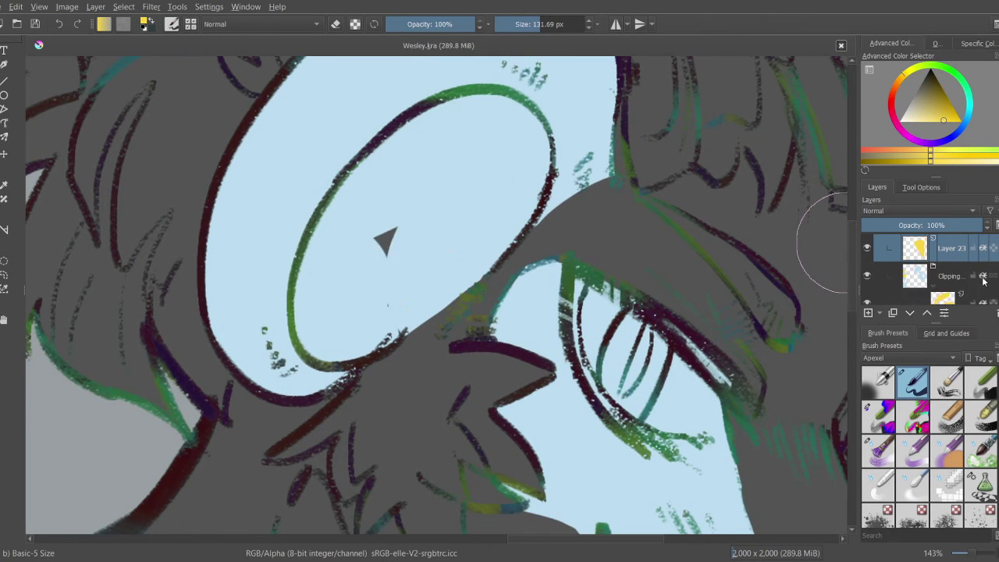
pyautogui.click(942, 296)
pyautogui.moveTo(445, 268)
pyautogui.mouseDown()
pyautogui.moveTo(442, 285)
pyautogui.moveTo(423, 250)
pyautogui.moveTo(440, 184)
pyautogui.moveTo(503, 195)
pyautogui.mouseUp()
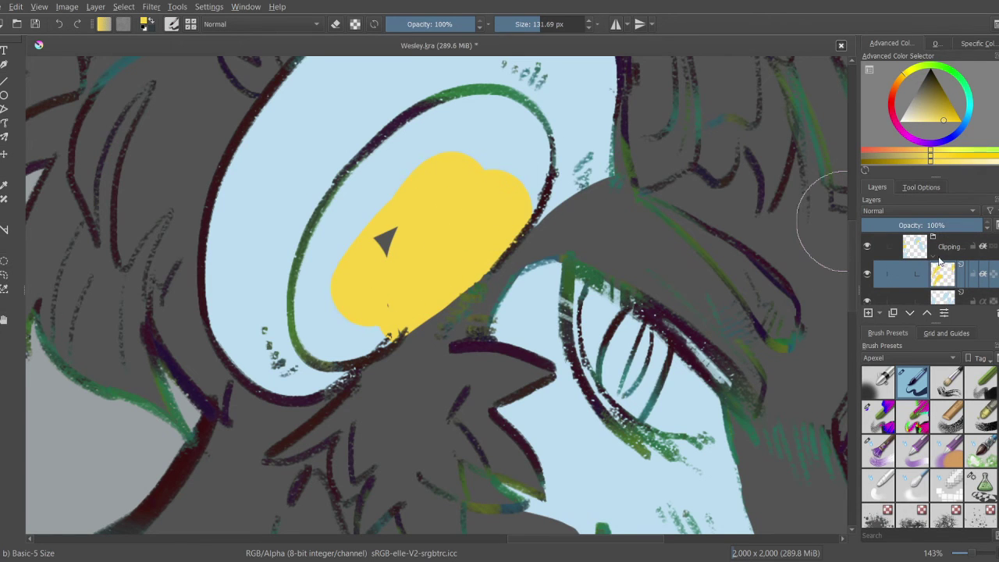
# Step: Fill the inner oval of the ear with yellow on Layer 23 using a brush of about 132 px, cleaning up its edge with the eraser
pyautogui.moveTo(535, 256)
pyautogui.mouseDown()
pyautogui.moveTo(361, 263)
pyautogui.moveTo(348, 244)
pyautogui.moveTo(320, 305)
pyautogui.moveTo(327, 330)
pyautogui.moveTo(401, 328)
pyautogui.mouseUp()
pyautogui.moveTo(430, 271)
pyautogui.mouseDown()
pyautogui.moveTo(364, 332)
pyautogui.moveTo(456, 258)
pyautogui.mouseUp()
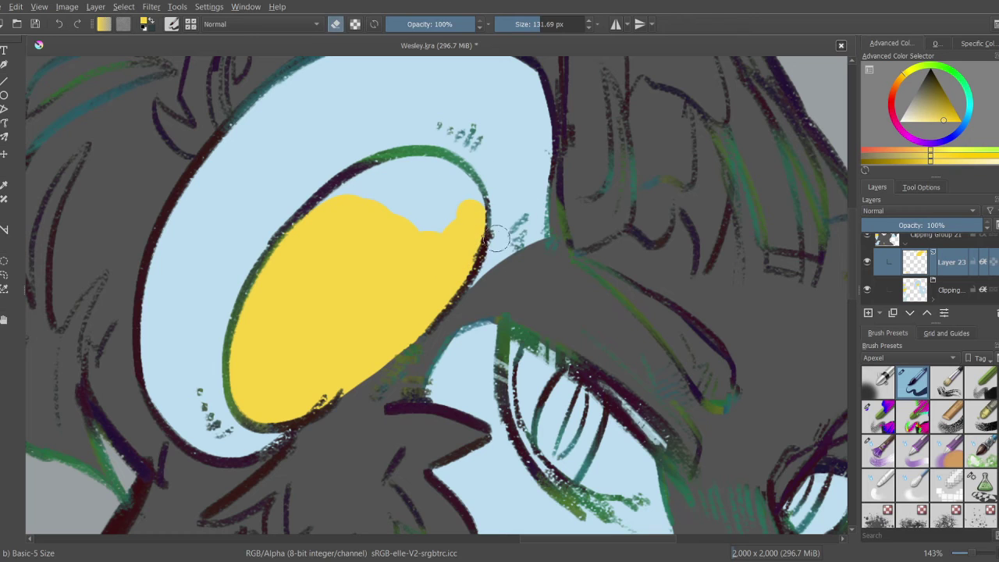
pyautogui.moveTo(468, 205); pyautogui.dragTo(476, 206)
pyautogui.moveTo(348, 204); pyautogui.dragTo(453, 195)
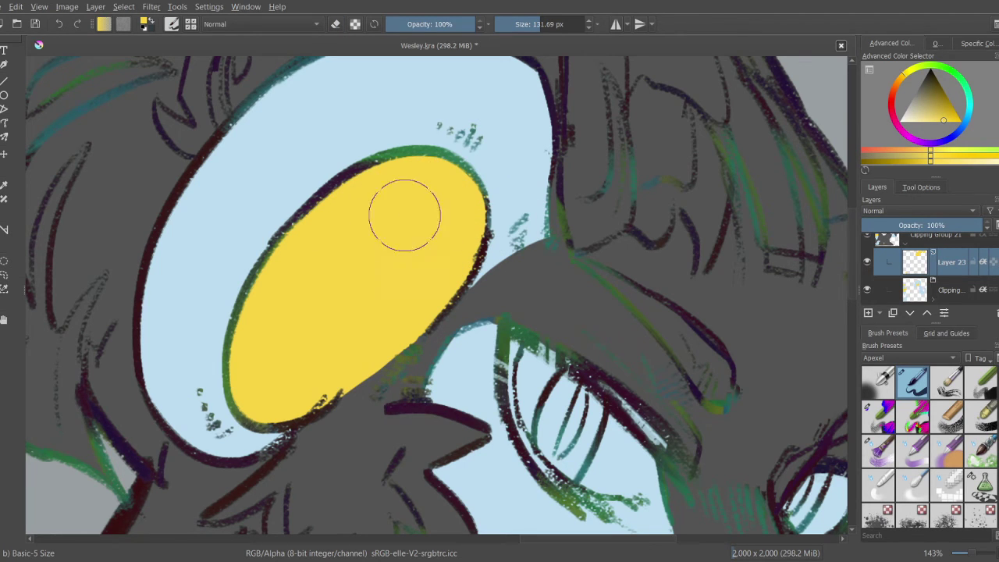
pyautogui.press('e')
# Step: Sample the red from the reference sheet's colour swatches and add a new layer above Layer 23
pyautogui.scroll(-10, 372, 338)
pyautogui.moveTo(344, 246); pyautogui.dragTo(427, 324)
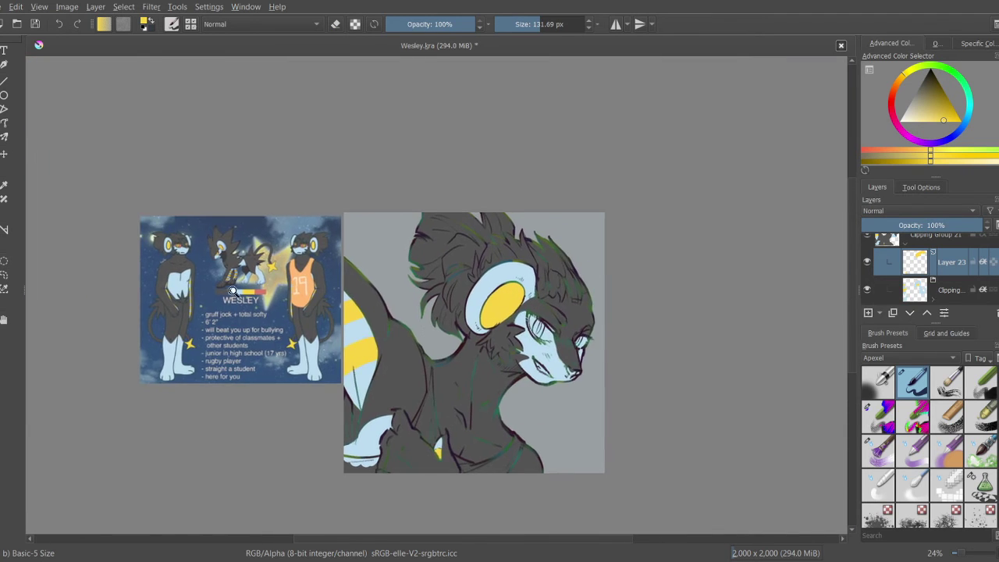
pyautogui.scroll(6, 382, 146)
pyautogui.keyDown('ctrl'); pyautogui.click(387, 343); pyautogui.keyUp('ctrl')
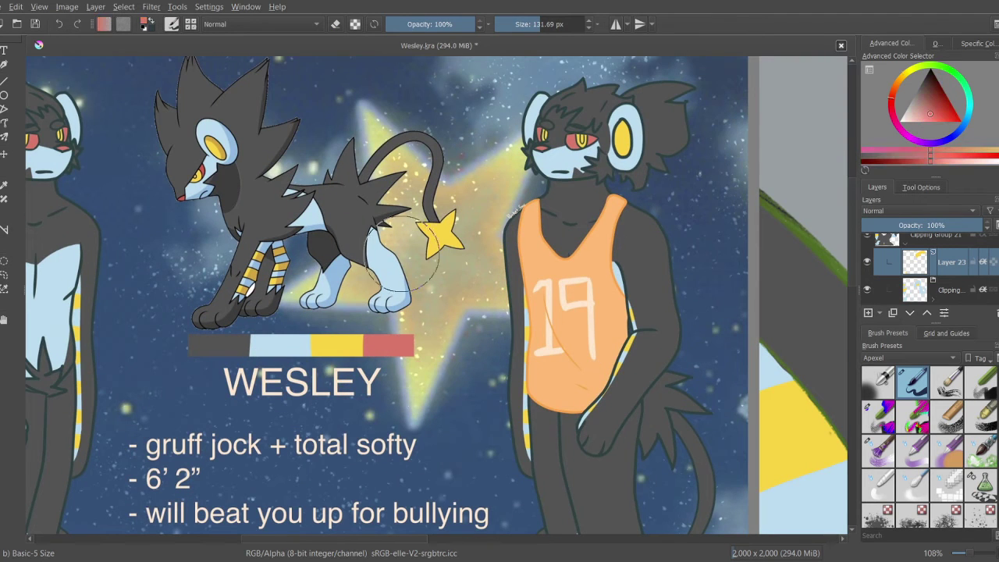
pyautogui.scroll(-1, 349, 290)
pyautogui.scroll(-5, 349, 291)
pyautogui.moveTo(614, 312); pyautogui.dragTo(528, 312)
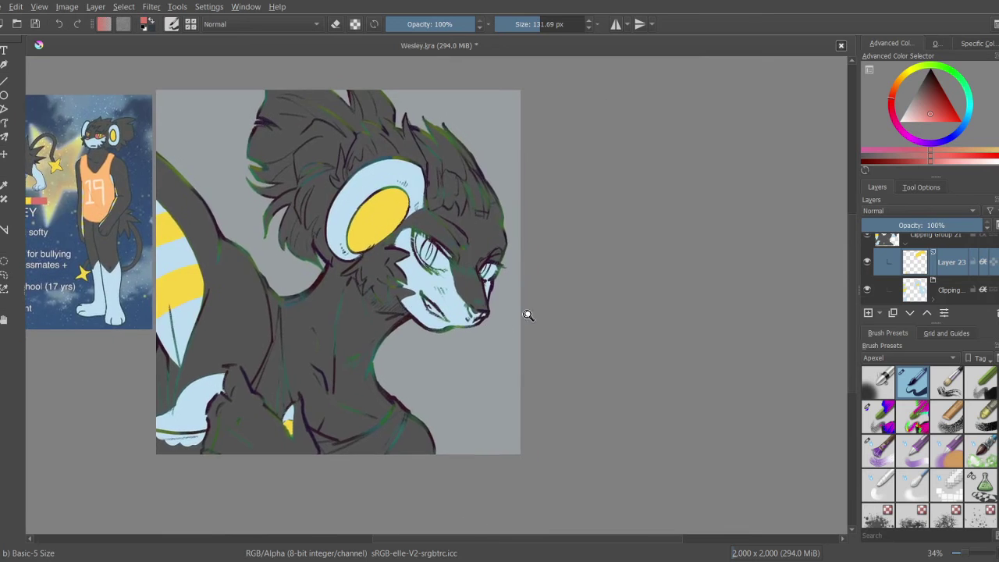
pyautogui.scroll(3, 546, 288)
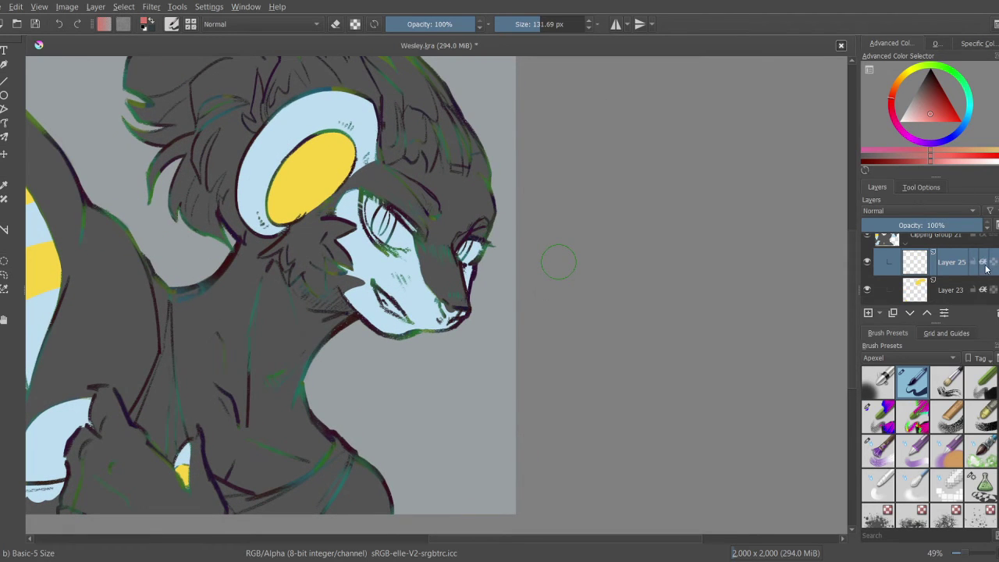
# Step: Paint the nose red, reducing the brush to about 18 px
pyautogui.scroll(4, 427, 290)
pyautogui.press('[')
pyautogui.press('[')
pyautogui.press('[')
pyautogui.press('[')
pyautogui.press('[')
pyautogui.press('[')
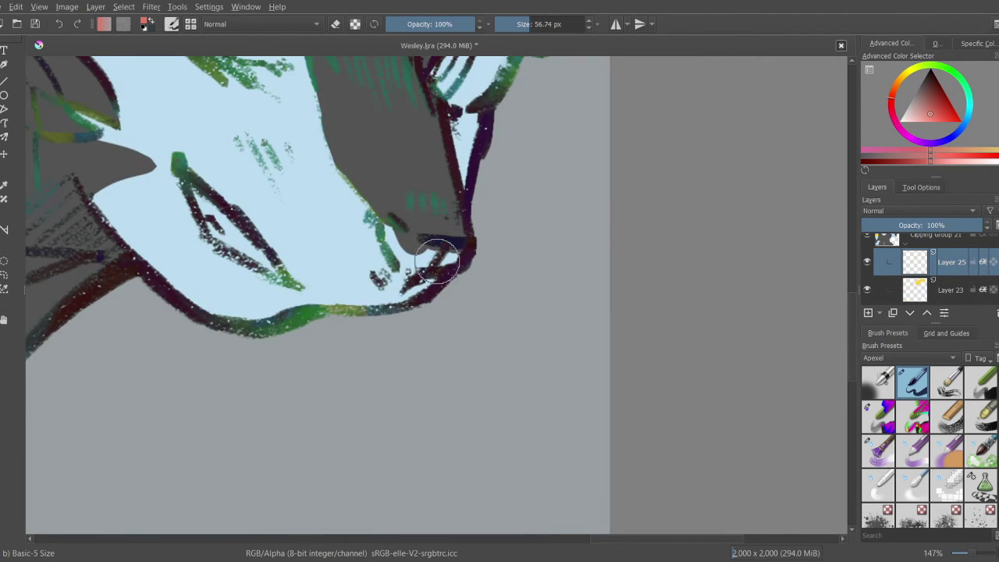
pyautogui.scroll(2, 402, 227)
pyautogui.moveTo(416, 247)
pyautogui.mouseDown()
pyautogui.moveTo(388, 188)
pyautogui.moveTo(427, 229)
pyautogui.moveTo(479, 231)
pyautogui.moveTo(461, 232)
pyautogui.moveTo(451, 247)
pyautogui.moveTo(477, 251)
pyautogui.mouseUp()
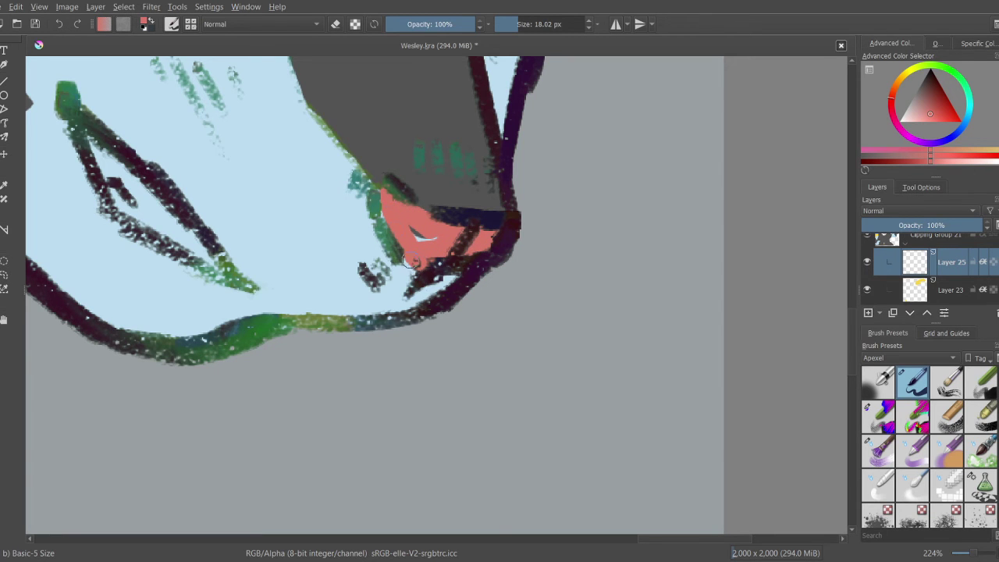
# Step: Fill both eyes with red inside their outlines using a brush of about 40 px
pyautogui.scroll(-5, 435, 234)
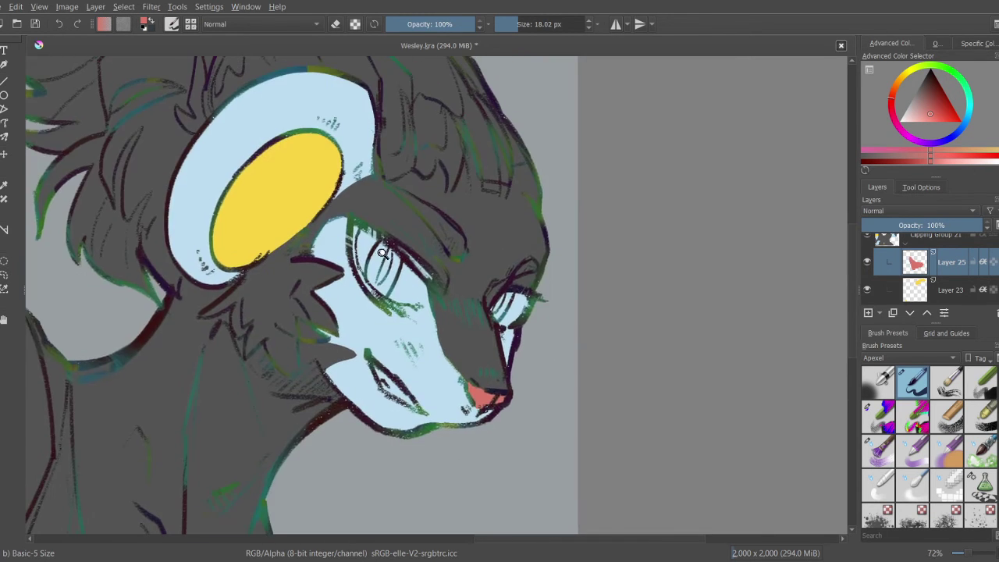
pyautogui.scroll(4, 380, 234)
pyautogui.press(']')
pyautogui.press(']')
pyautogui.moveTo(380, 236)
pyautogui.mouseDown()
pyautogui.moveTo(351, 205)
pyautogui.moveTo(350, 185)
pyautogui.moveTo(422, 221)
pyautogui.moveTo(491, 290)
pyautogui.moveTo(505, 339)
pyautogui.mouseUp()
pyautogui.moveTo(443, 338)
pyautogui.mouseDown()
pyautogui.moveTo(412, 297)
pyautogui.moveTo(425, 310)
pyautogui.moveTo(480, 306)
pyautogui.moveTo(418, 314)
pyautogui.moveTo(441, 263)
pyautogui.mouseUp()
pyautogui.scroll(-5, 375, 222)
pyautogui.scroll(4, 418, 314)
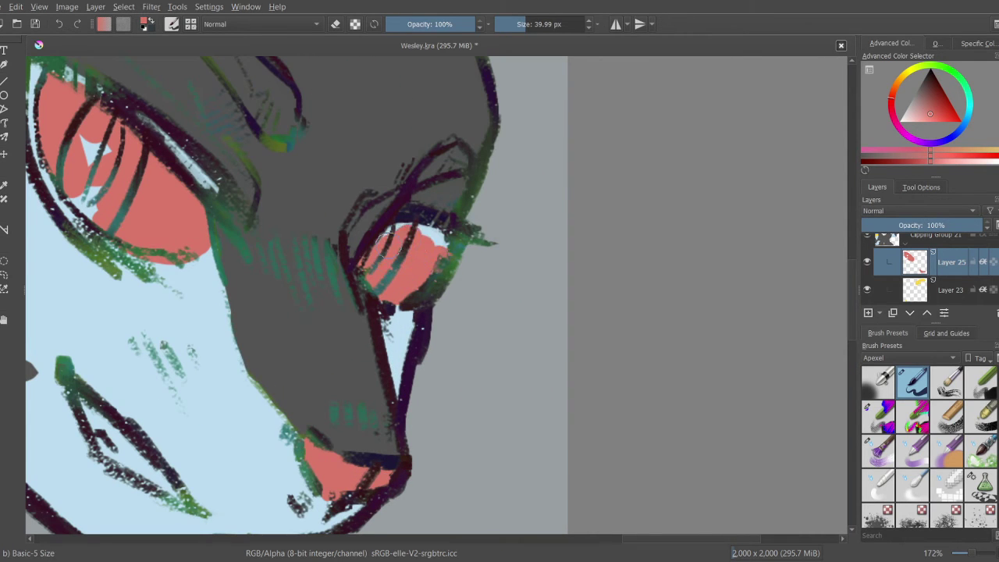
pyautogui.moveTo(383, 241)
pyautogui.mouseDown()
pyautogui.moveTo(453, 257)
pyautogui.moveTo(459, 247)
pyautogui.moveTo(436, 333)
pyautogui.moveTo(466, 316)
pyautogui.moveTo(335, 228)
pyautogui.moveTo(385, 267)
pyautogui.moveTo(397, 239)
pyautogui.moveTo(369, 297)
pyautogui.moveTo(405, 222)
pyautogui.mouseUp()
# Step: Sample the yellow from the ear, paint the larger eye's iris with it and save
pyautogui.keyDown('ctrl'); pyautogui.click(348, 249); pyautogui.keyUp('ctrl')
pyautogui.moveTo(380, 317)
pyautogui.mouseDown()
pyautogui.moveTo(400, 324)
pyautogui.moveTo(408, 298)
pyautogui.moveTo(406, 227)
pyautogui.mouseUp()
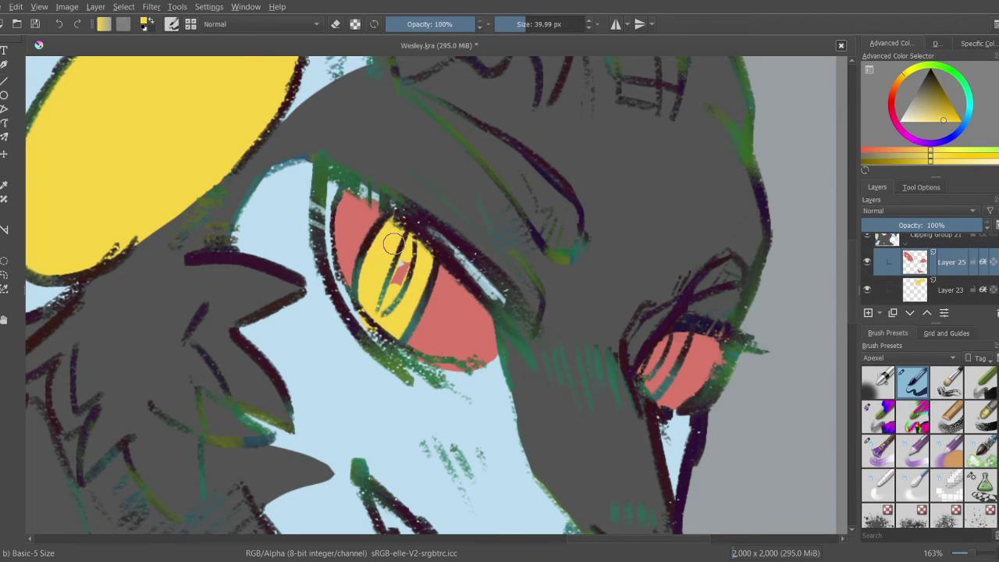
pyautogui.scroll(-5, 394, 244)
pyautogui.moveTo(328, 270); pyautogui.dragTo(360, 278)
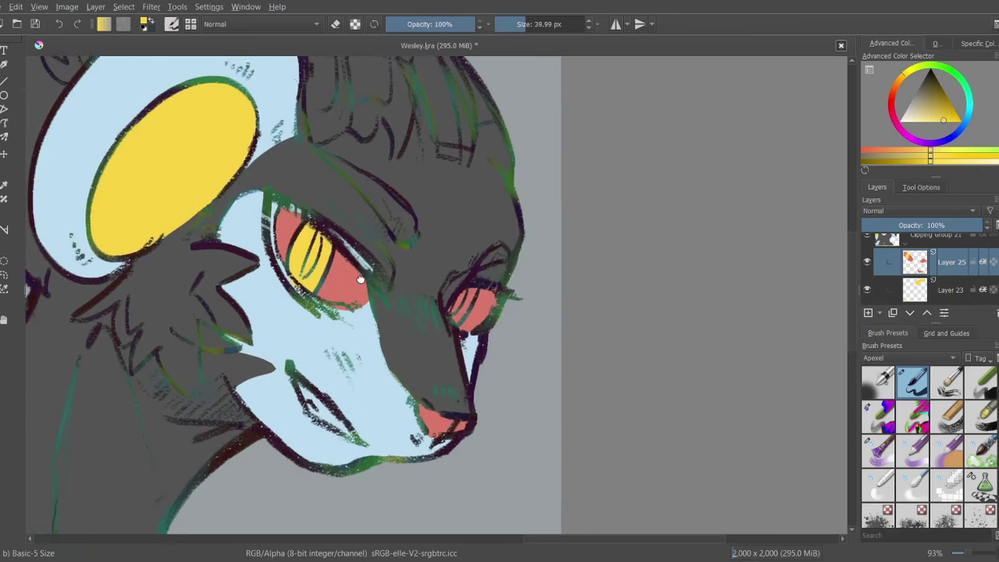
pyautogui.scroll(4, 360, 279)
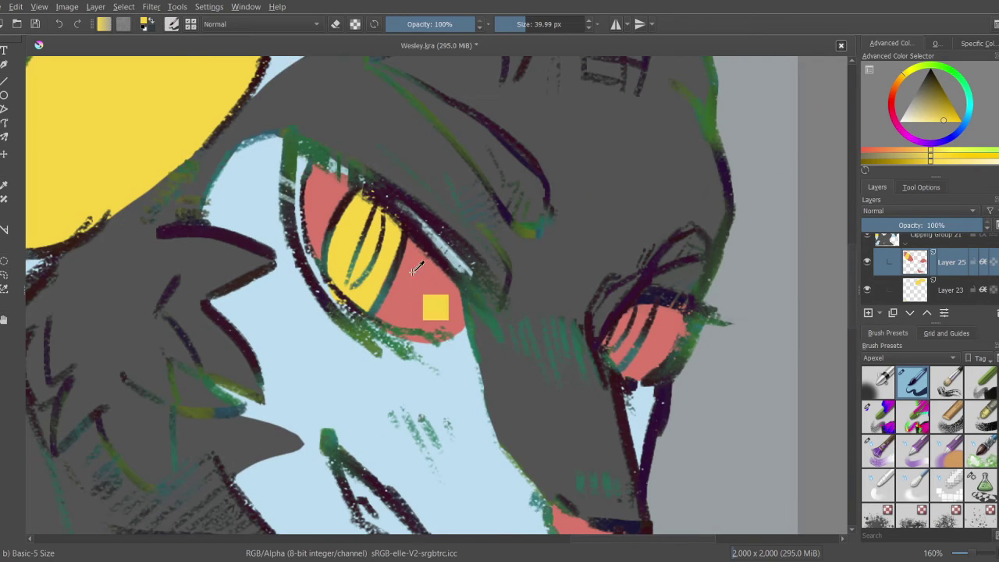
pyautogui.hotkey('ctrl', 's')
# Step: Paint the iris of the smaller, far eye yellow
pyautogui.moveTo(569, 312); pyautogui.dragTo(397, 258)
pyautogui.scroll(3, 397, 258)
pyautogui.moveTo(390, 221)
pyautogui.mouseDown()
pyautogui.moveTo(345, 248)
pyautogui.moveTo(337, 277)
pyautogui.moveTo(344, 287)
pyautogui.moveTo(355, 282)
pyautogui.moveTo(349, 302)
pyautogui.moveTo(419, 191)
pyautogui.moveTo(383, 211)
pyautogui.mouseUp()
# Step: Sample a dark colour beside the far eye, save the drawing and add a new layer above Layer 25
pyautogui.keyDown('ctrl'); pyautogui.click(334, 379); pyautogui.keyUp('ctrl')
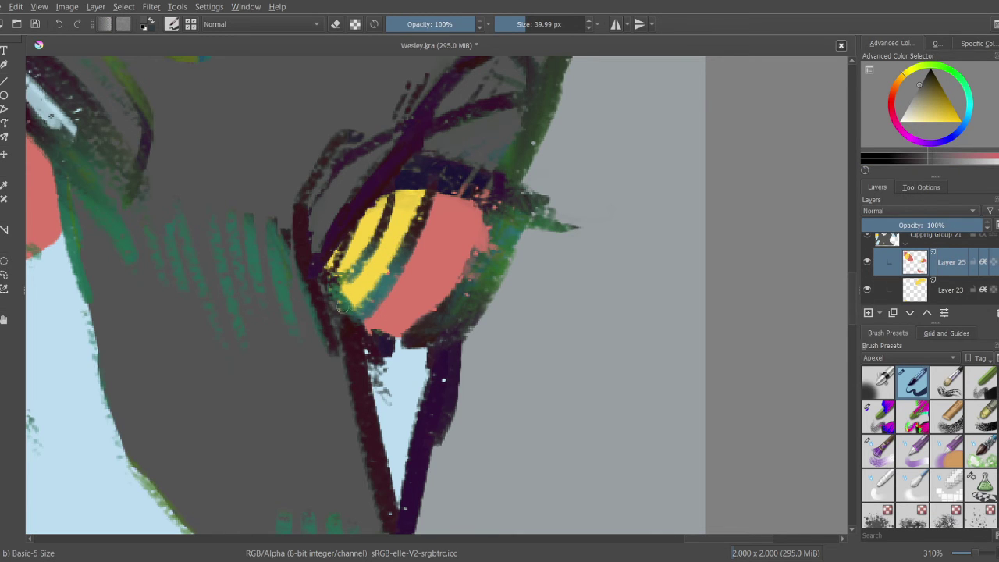
pyautogui.scroll(-8, 332, 359)
pyautogui.hotkey('ctrl', 's')
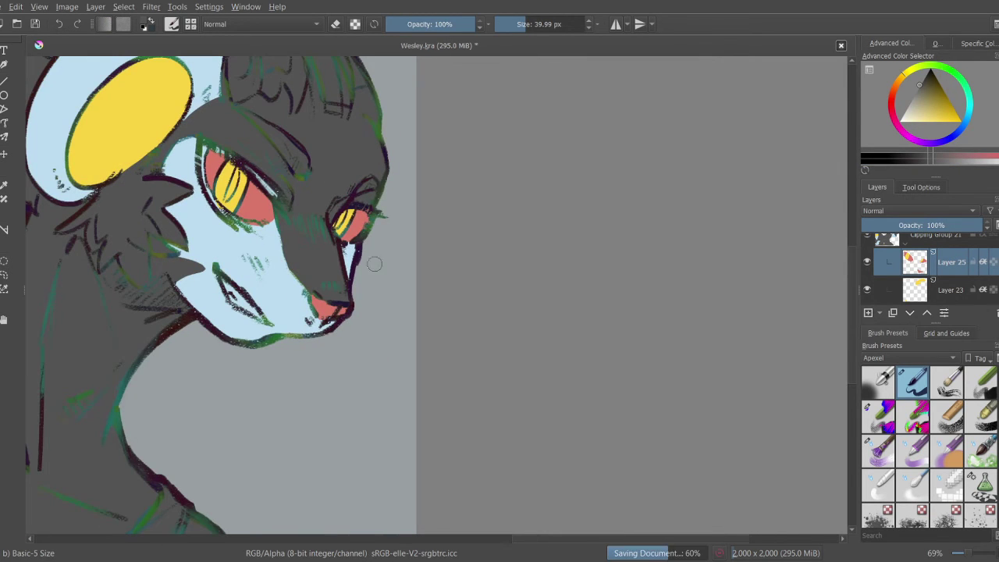
pyautogui.scroll(-5, 349, 279)
pyautogui.press('Insert')
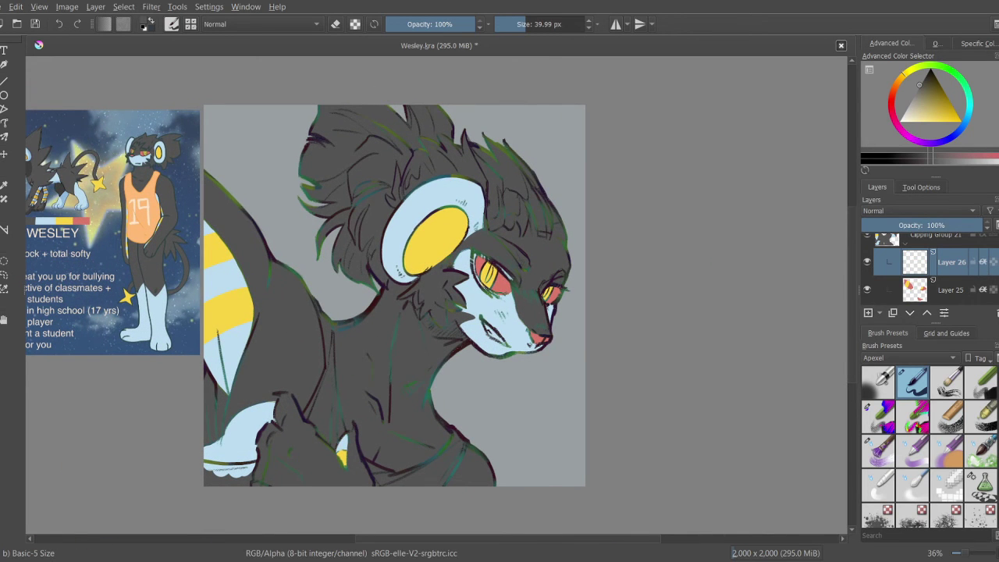
# Step: Fill the inside of the snarling mouth with white for the teeth using a brush of about 40 px, and save
pyautogui.keyDown('ctrl'); pyautogui.click(515, 340); pyautogui.keyUp('ctrl')
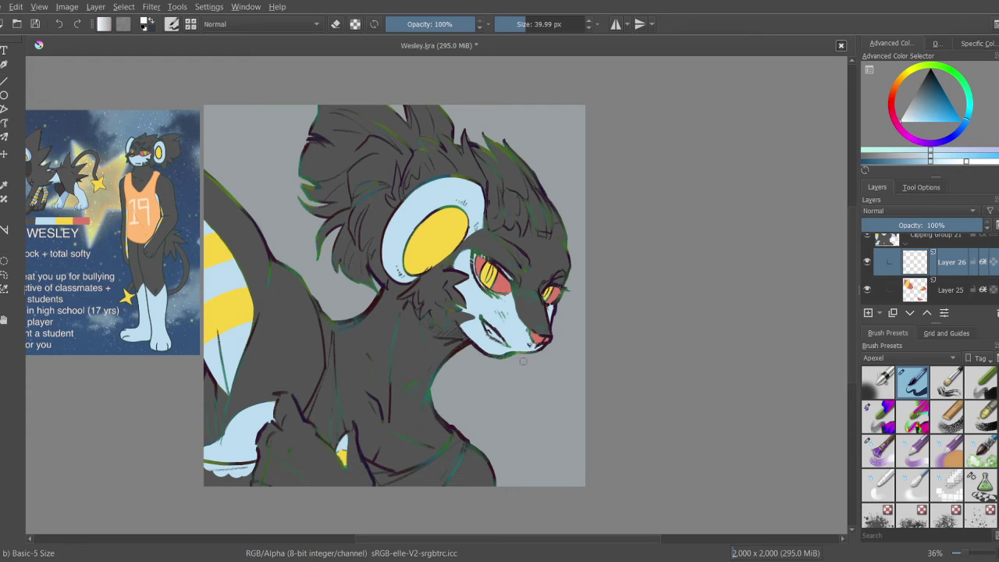
pyautogui.scroll(7, 523, 361)
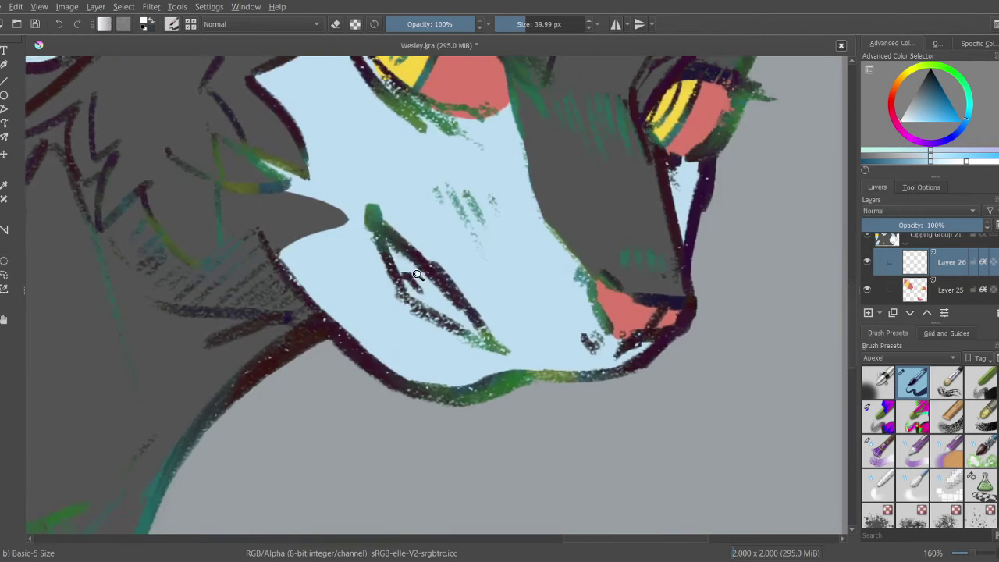
pyautogui.moveTo(405, 251)
pyautogui.mouseDown()
pyautogui.moveTo(419, 281)
pyautogui.moveTo(382, 223)
pyautogui.moveTo(472, 312)
pyautogui.moveTo(421, 281)
pyautogui.moveTo(517, 346)
pyautogui.mouseUp()
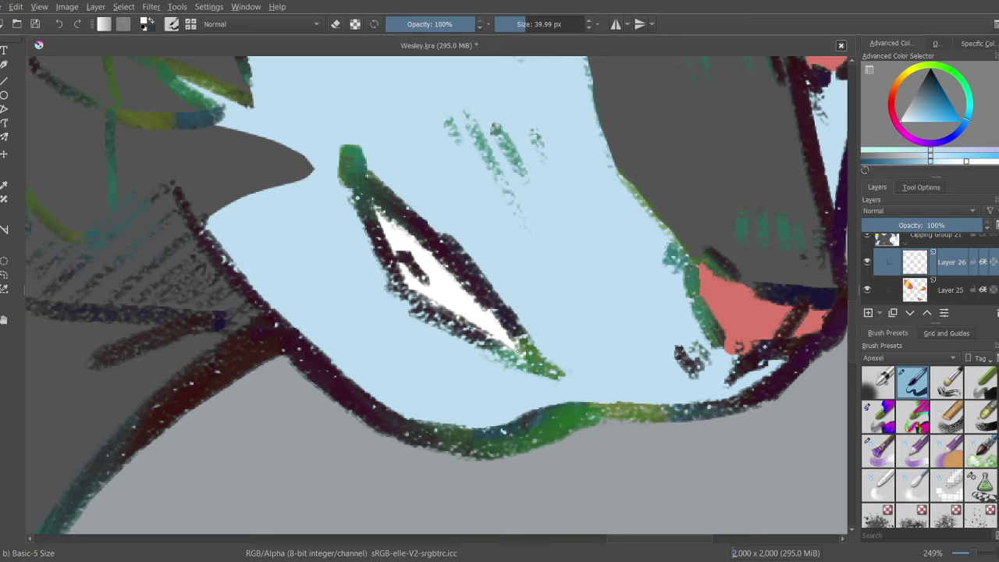
pyautogui.scroll(-6, 485, 297)
pyautogui.scroll(3, 442, 375)
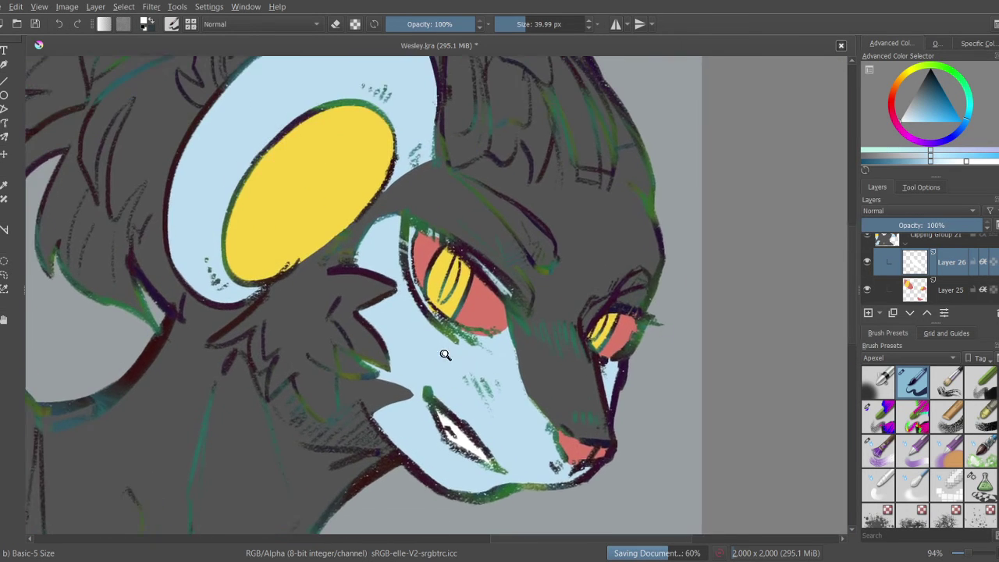
pyautogui.scroll(-1, 441, 374)
pyautogui.scroll(-4, 352, 212)
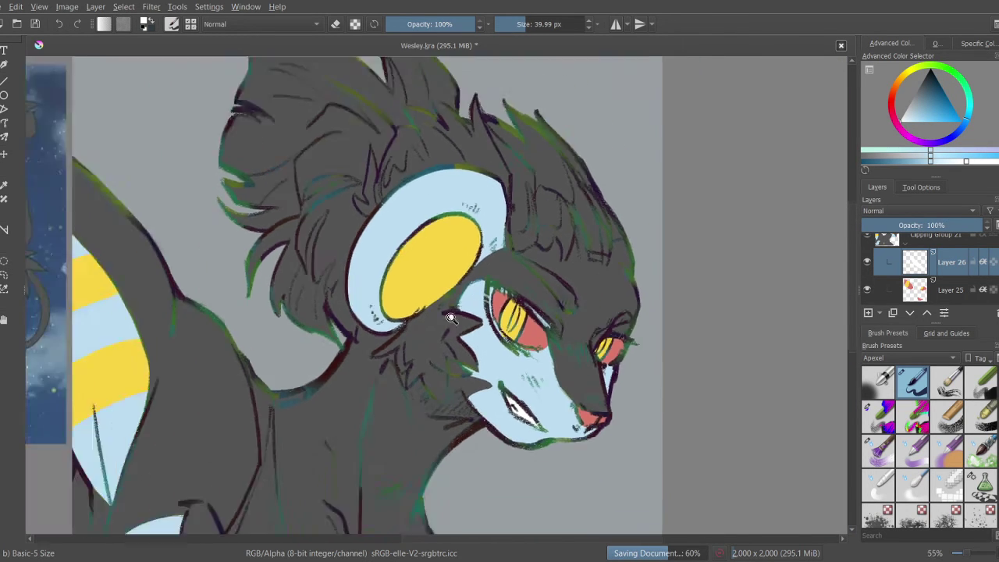
# Step: Sample the eye's red, shift it to a pink hue and try it along the near eye's lower rim
pyautogui.scroll(8, 421, 265)
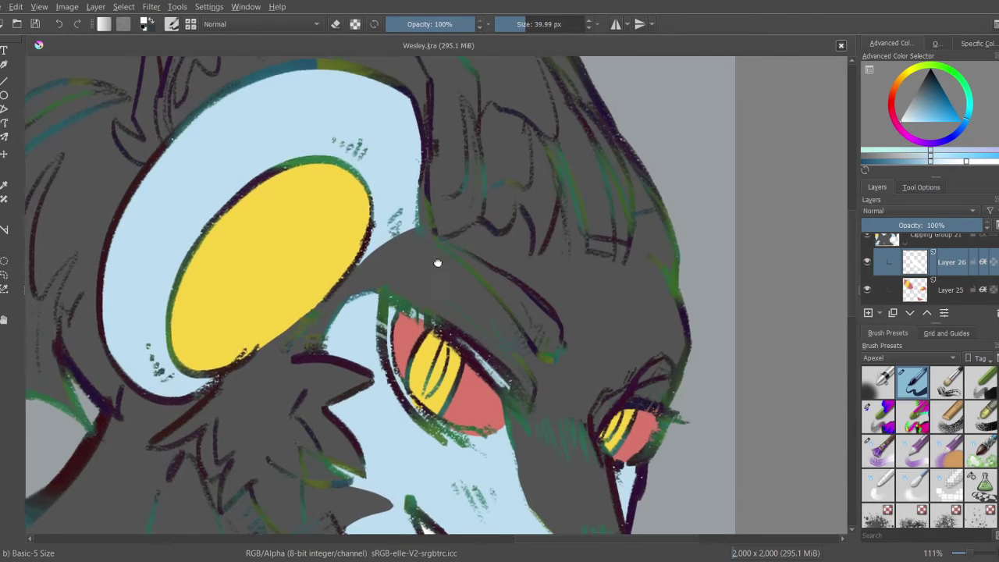
pyautogui.keyDown('ctrl'); pyautogui.click(419, 252); pyautogui.keyUp('ctrl')
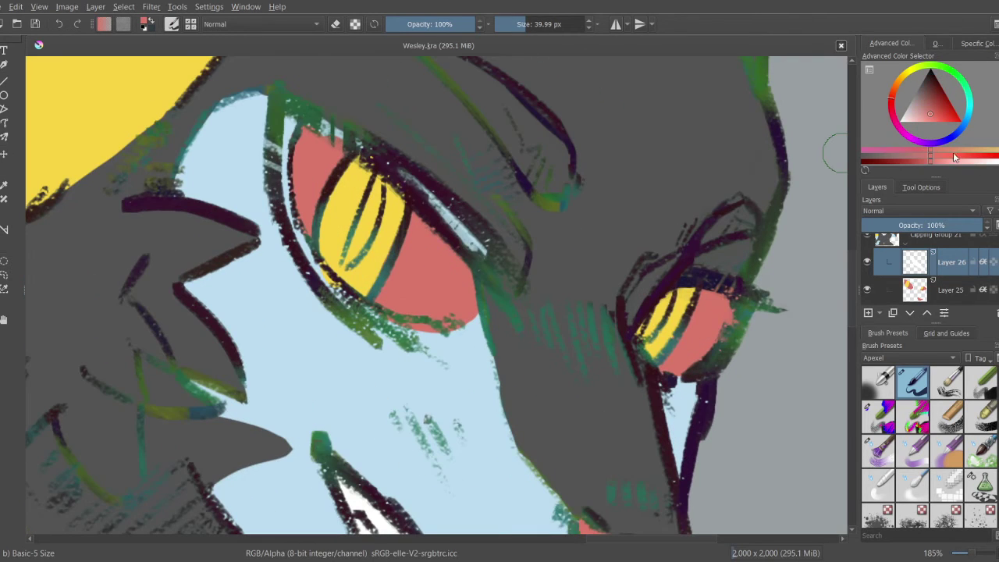
pyautogui.moveTo(307, 268); pyautogui.dragTo(323, 300)
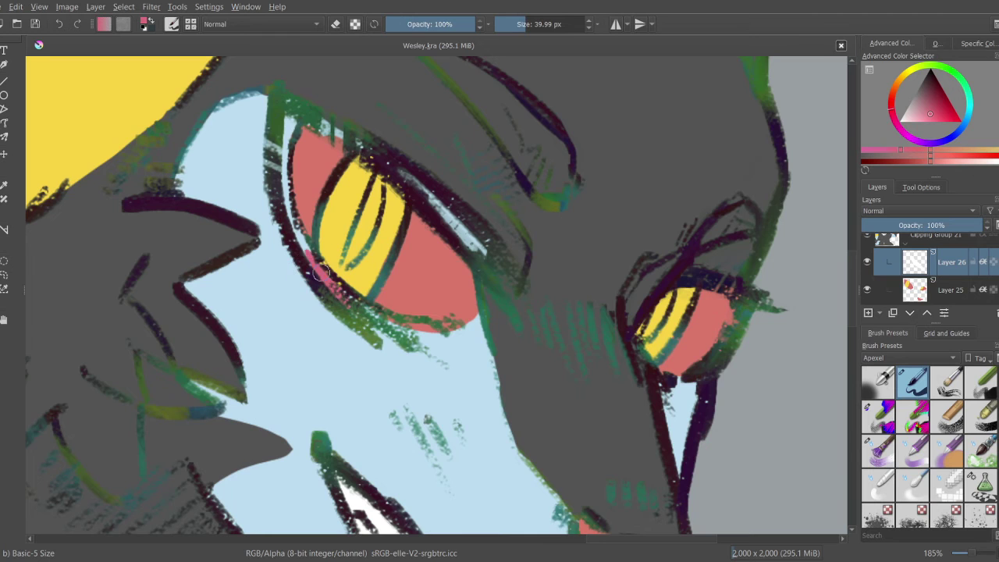
pyautogui.scroll(-6, 327, 310)
pyautogui.scroll(2, 327, 309)
pyautogui.hotkey('ctrl', 's')
pyautogui.scroll(4, 326, 310)
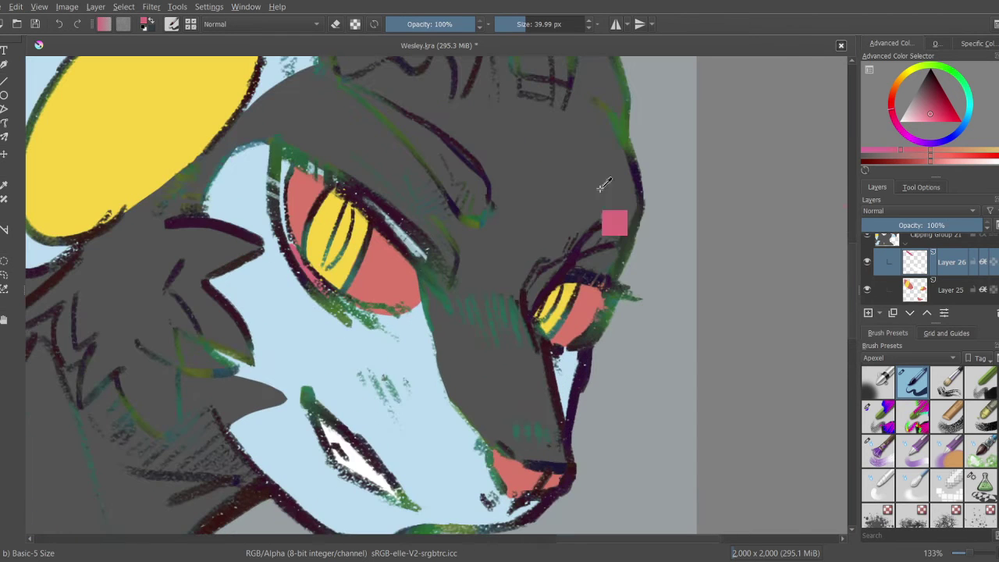
# Step: Try a bright, saturated red along the near eye's lower rim and undo the stroke
pyautogui.click(957, 158)
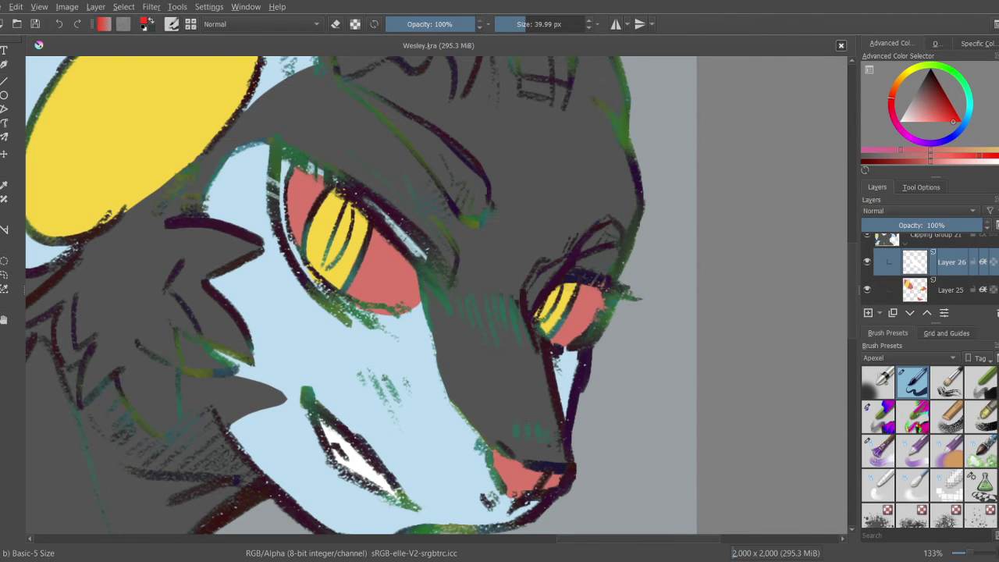
pyautogui.moveTo(279, 238); pyautogui.dragTo(320, 294)
pyautogui.scroll(-5, 327, 310)
pyautogui.scroll(4, 327, 310)
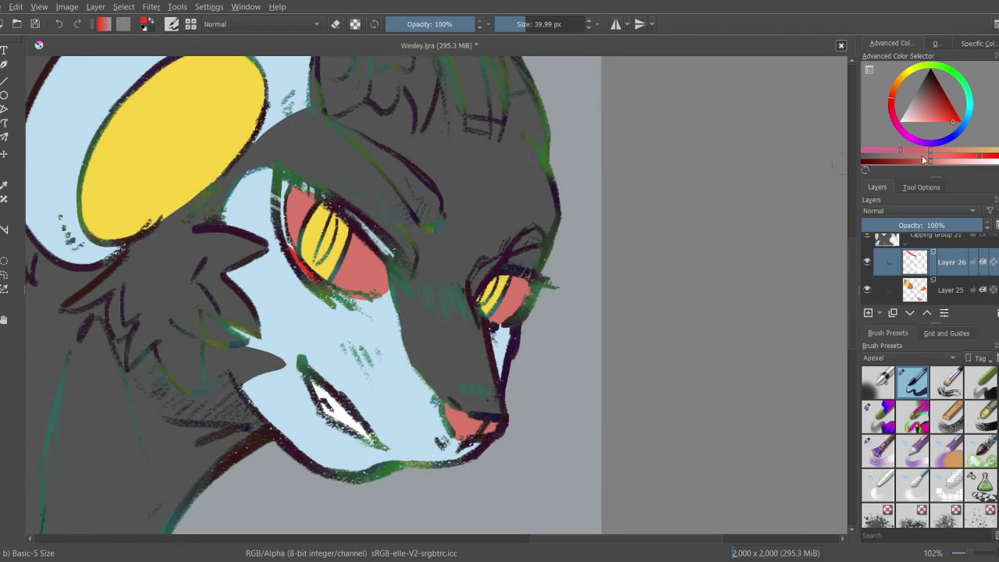
pyautogui.hotkey('ctrl', 'z')
# Step: Try the iris yellow and a darker shade of it along the near eye's lower rim
pyautogui.click(984, 150)
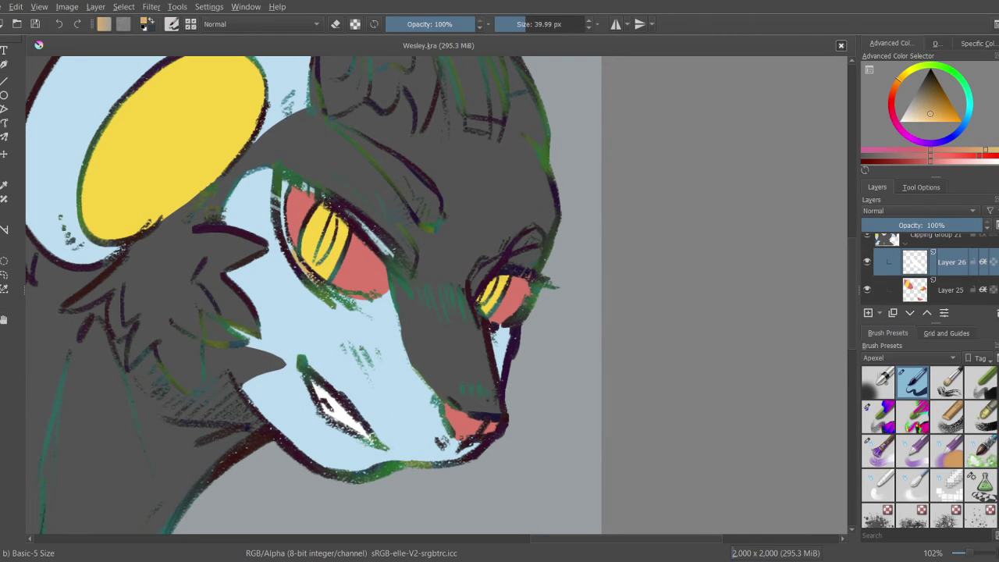
pyautogui.scroll(-3, 351, 191)
pyautogui.scroll(5, 402, 223)
pyautogui.keyDown('ctrl'); pyautogui.click(394, 280); pyautogui.keyUp('ctrl')
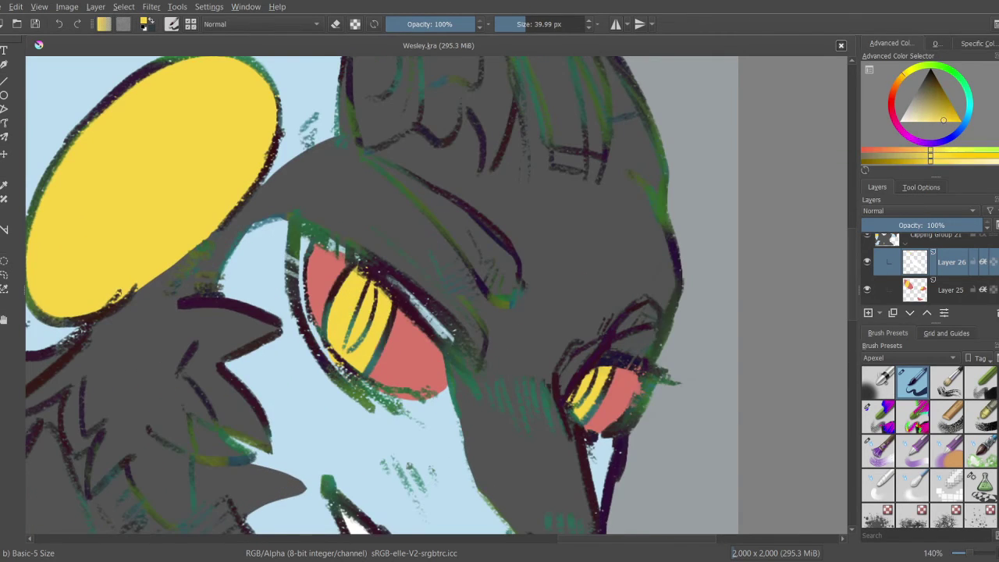
pyautogui.scroll(2, 304, 334)
pyautogui.moveTo(362, 348); pyautogui.dragTo(312, 257)
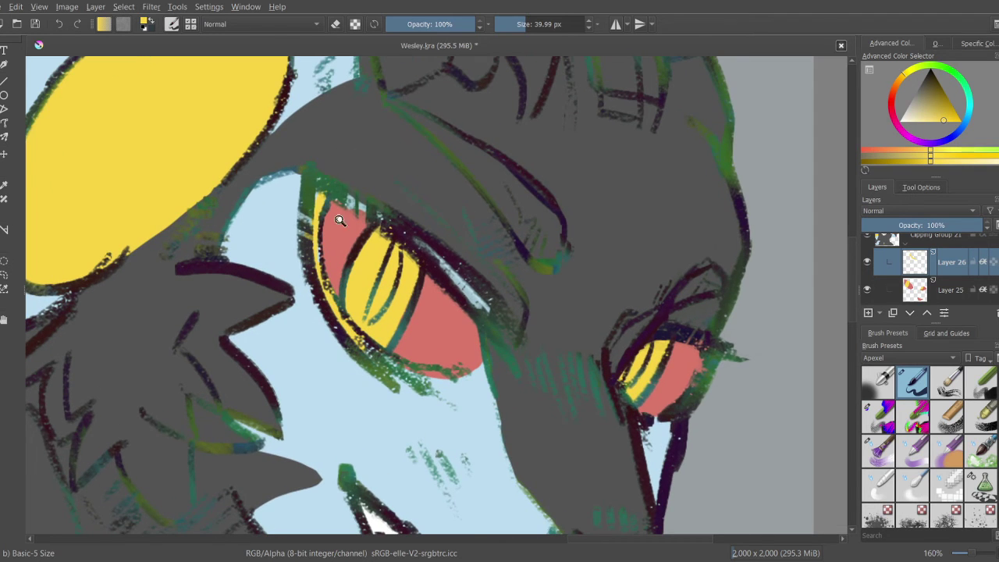
pyautogui.scroll(-6, 336, 316)
pyautogui.scroll(5, 335, 323)
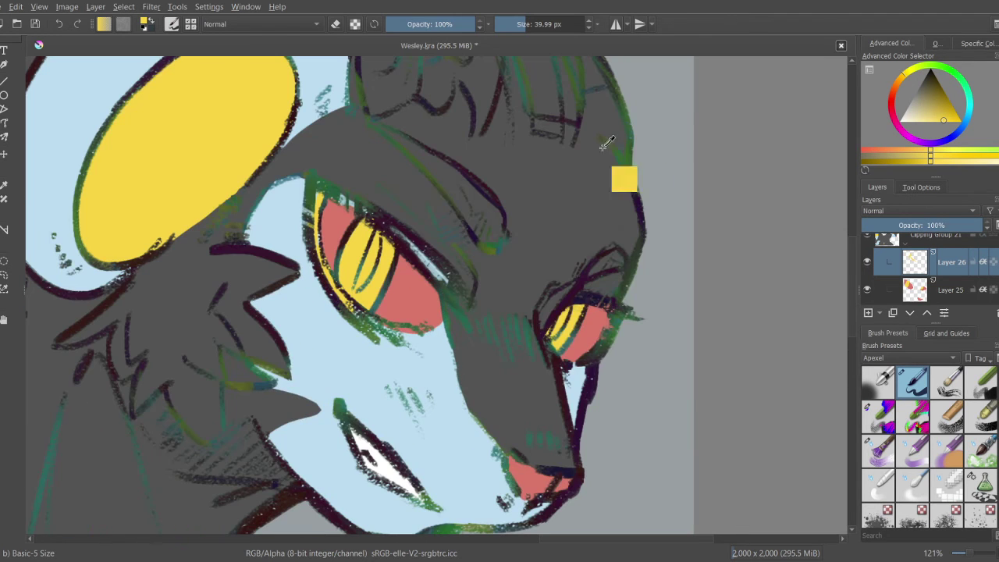
pyautogui.hotkey('ctrl', 's')
pyautogui.moveTo(913, 163); pyautogui.dragTo(883, 161)
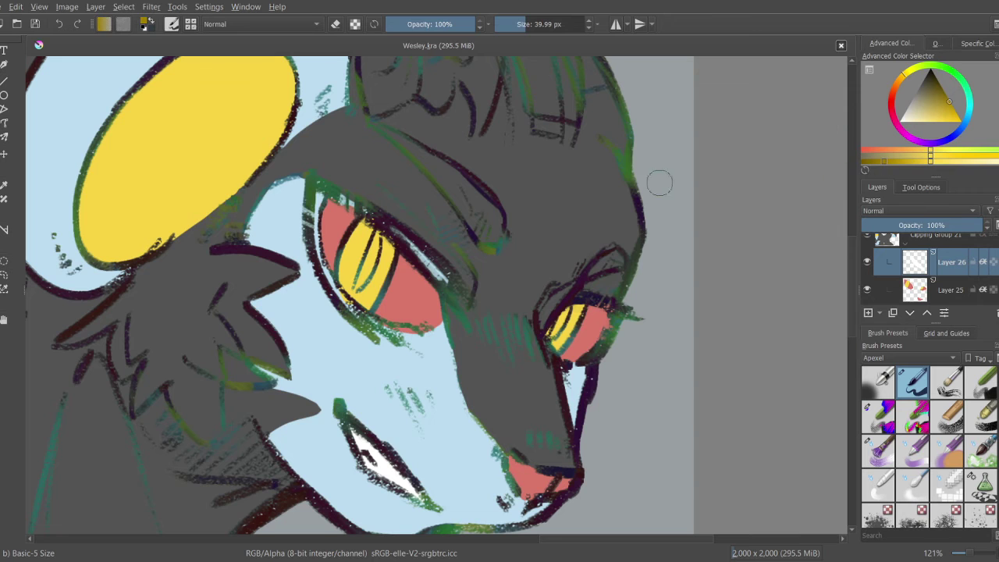
pyautogui.scroll(2, 322, 273)
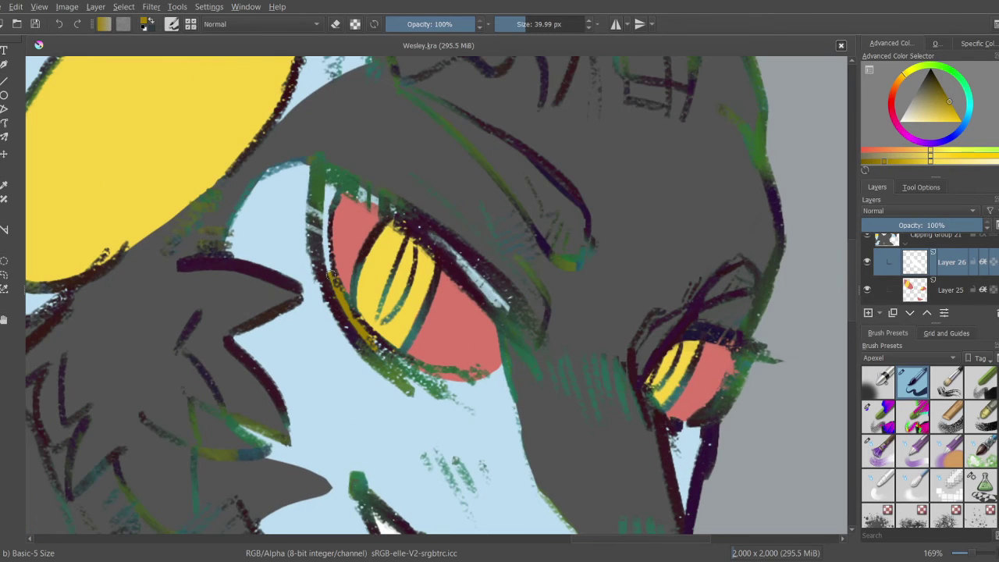
# Step: Paint the near eye's outer and lower rim in a darker shade of its red and soften the inner corner with Wet Bristles Rough
pyautogui.keyDown('ctrl'); pyautogui.click(353, 287); pyautogui.keyUp('ctrl')
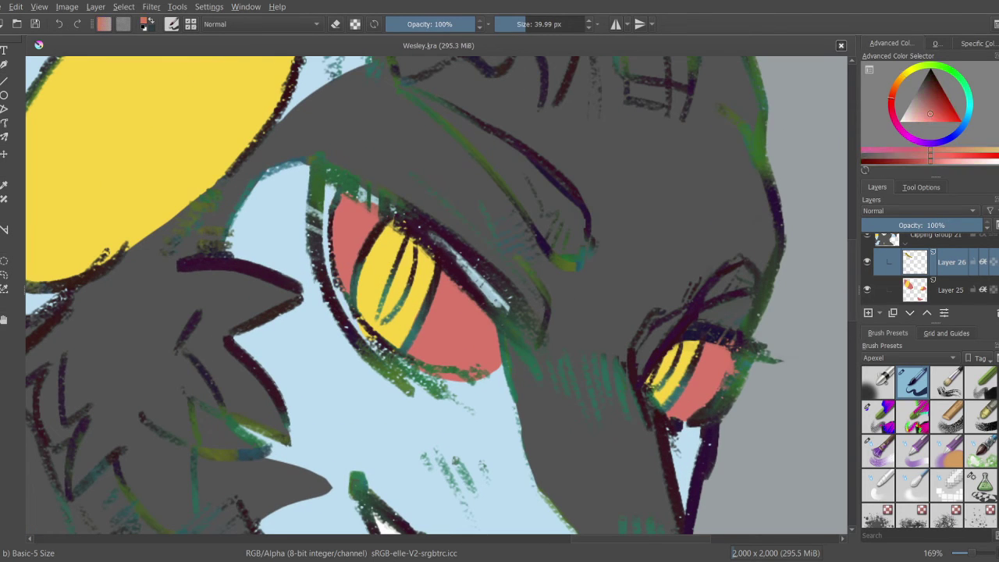
pyautogui.click(911, 160)
pyautogui.moveTo(352, 327)
pyautogui.mouseDown()
pyautogui.moveTo(332, 279)
pyautogui.moveTo(326, 185)
pyautogui.moveTo(297, 237)
pyautogui.mouseUp()
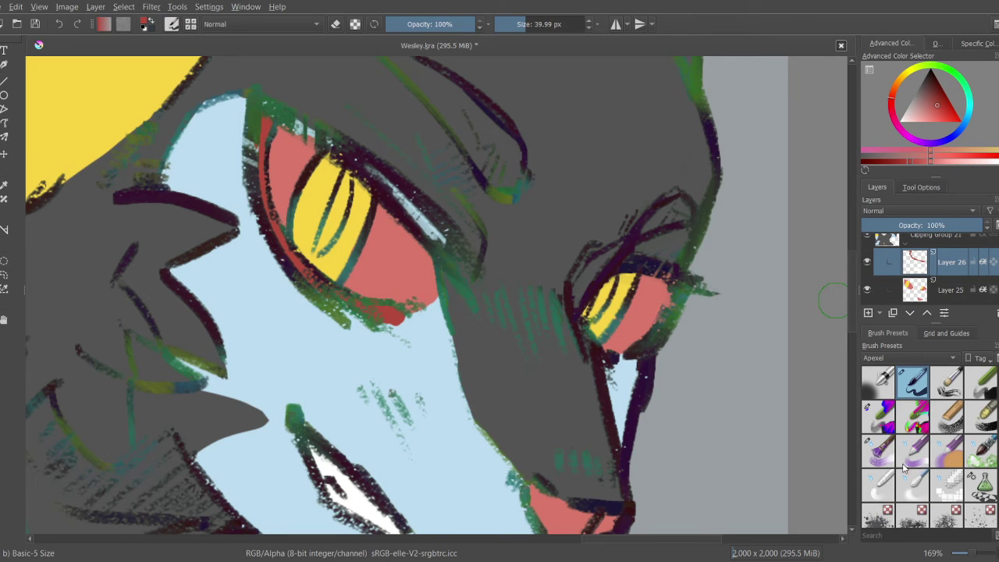
pyautogui.click(878, 451)
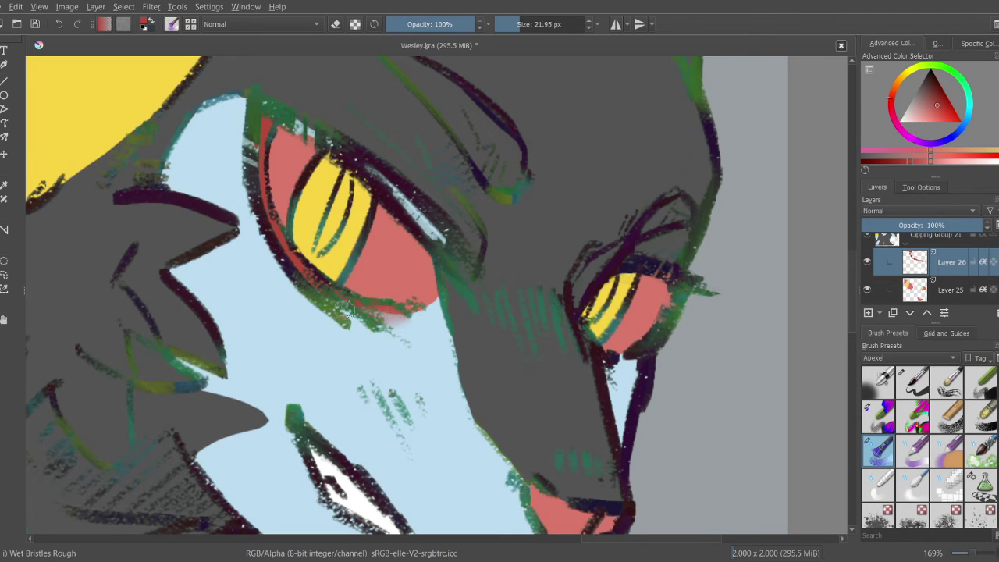
pyautogui.scroll(-3, 388, 316)
pyautogui.scroll(1, 406, 351)
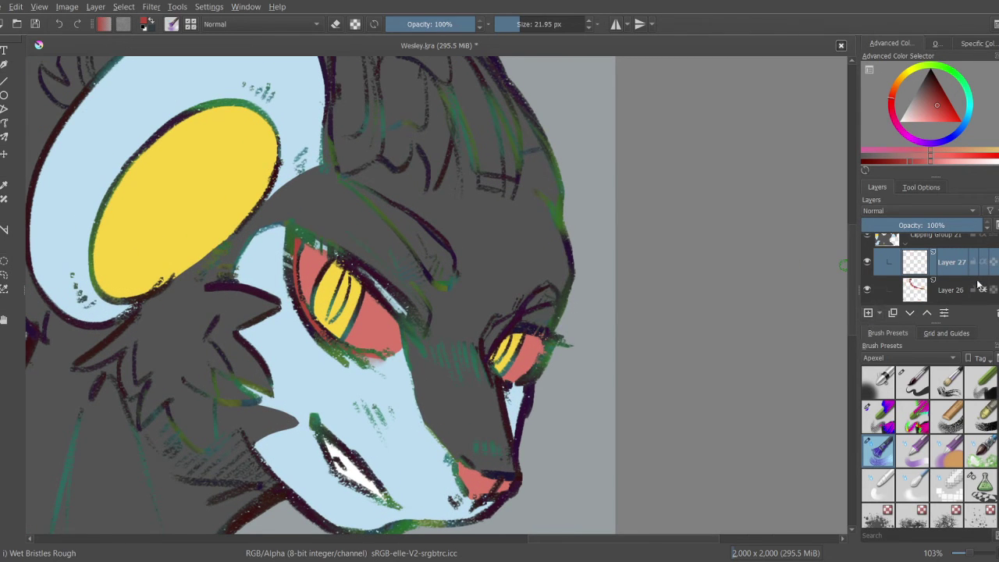
# Step: Sample the teeth's white and paint the gaps along the near eye's upper lid on Layer 27 with the Basic-5 Size brush
pyautogui.keyDown('ctrl'); pyautogui.click(358, 466); pyautogui.keyUp('ctrl')
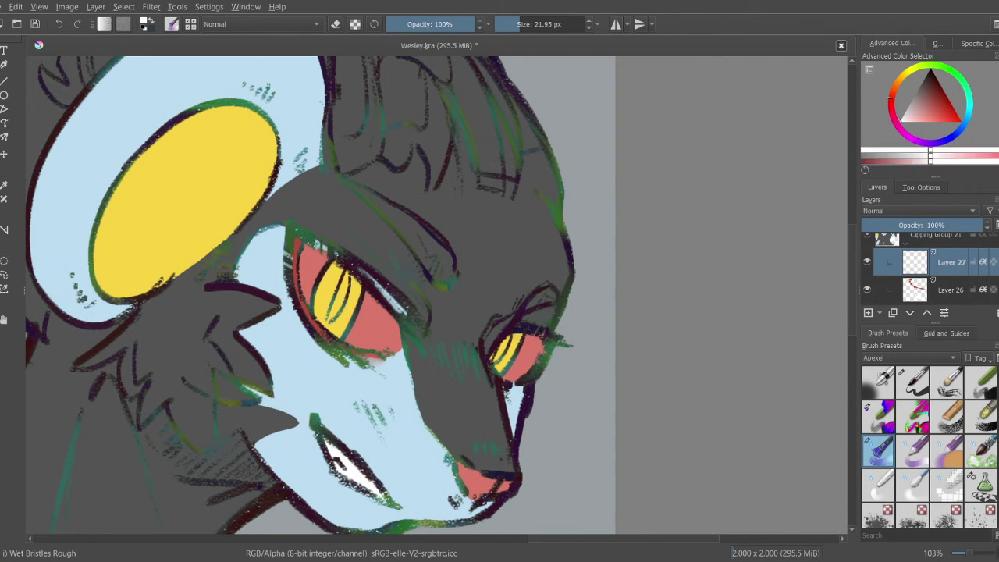
pyautogui.click(926, 390)
pyautogui.scroll(2, 320, 269)
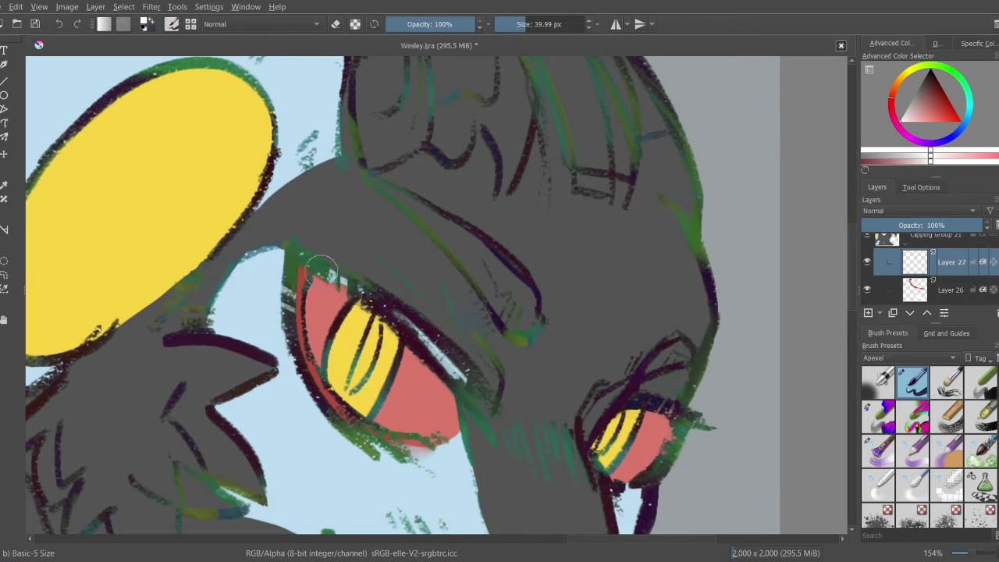
pyautogui.moveTo(393, 309)
pyautogui.mouseDown()
pyautogui.moveTo(361, 278)
pyautogui.moveTo(425, 345)
pyautogui.mouseUp()
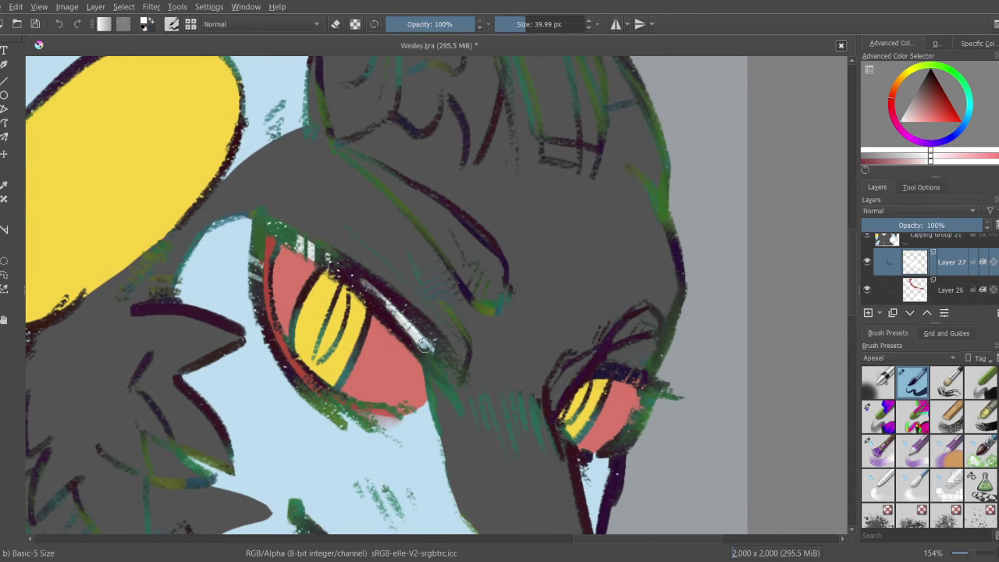
pyautogui.scroll(1, 338, 323)
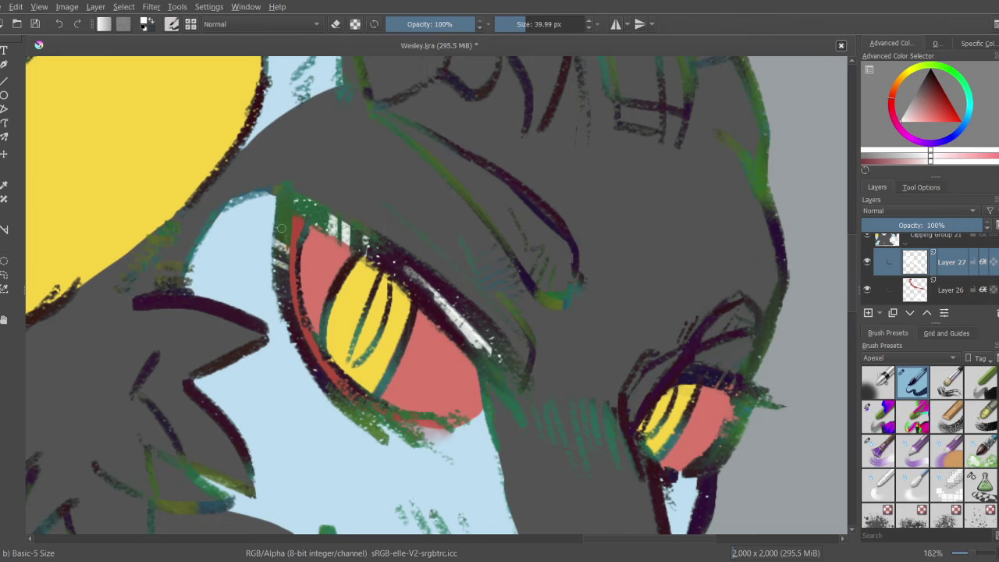
pyautogui.moveTo(326, 363); pyautogui.dragTo(312, 312)
pyautogui.scroll(-3, 312, 312)
# Step: Add white to the far eye's upper lid and save the drawing
pyautogui.scroll(3, 320, 310)
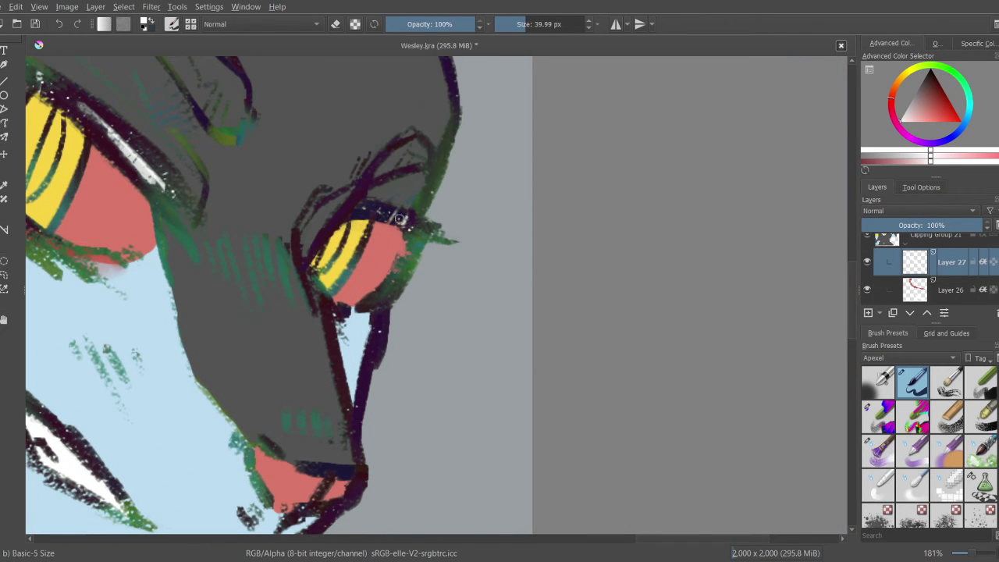
pyautogui.scroll(-8, 336, 311)
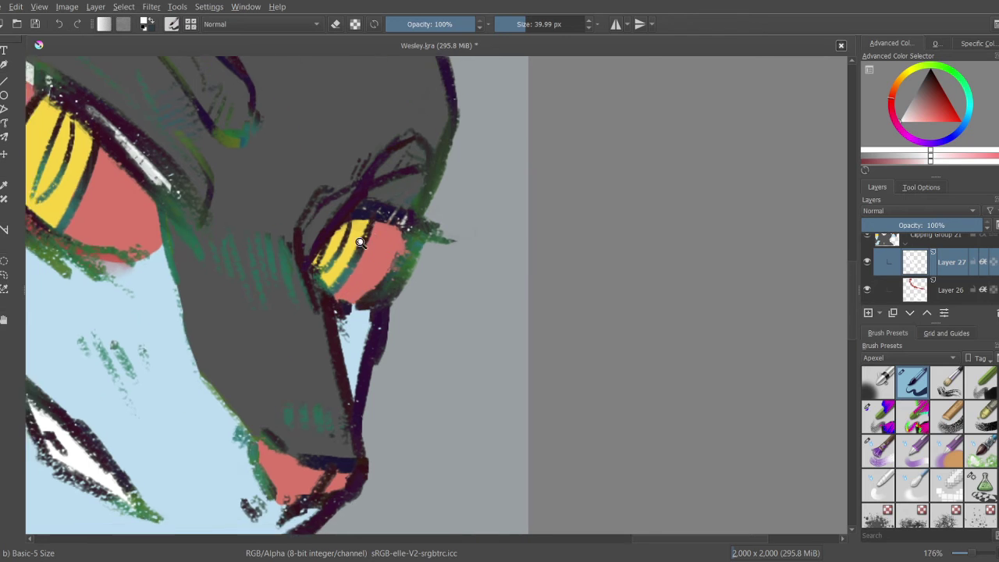
pyautogui.hotkey('ctrl', 's')
pyautogui.moveTo(361, 366); pyautogui.dragTo(366, 380)
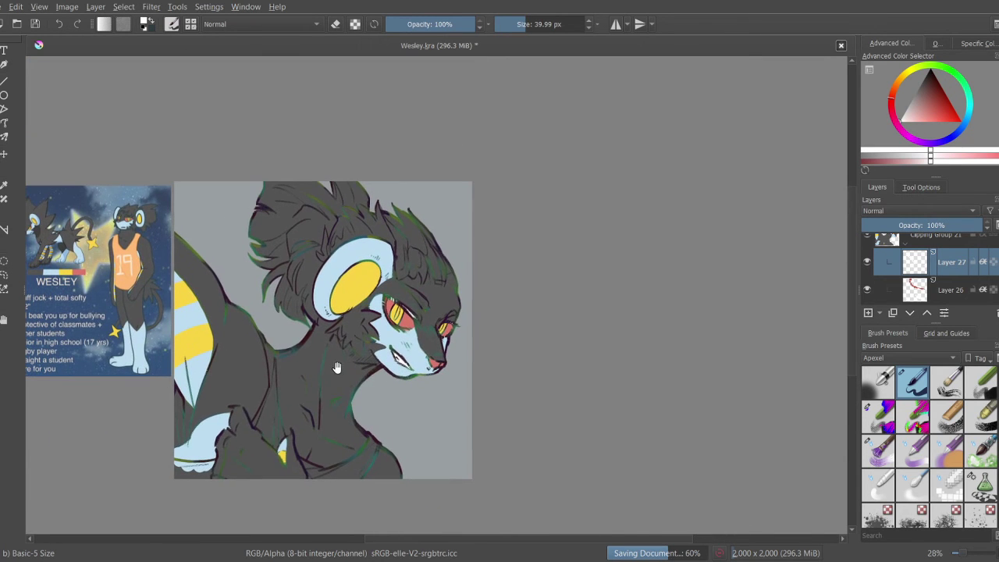
# Step: Add a new layer above Layer 27 and sample the jersey's orange from the reference sheet
pyautogui.click(869, 312)
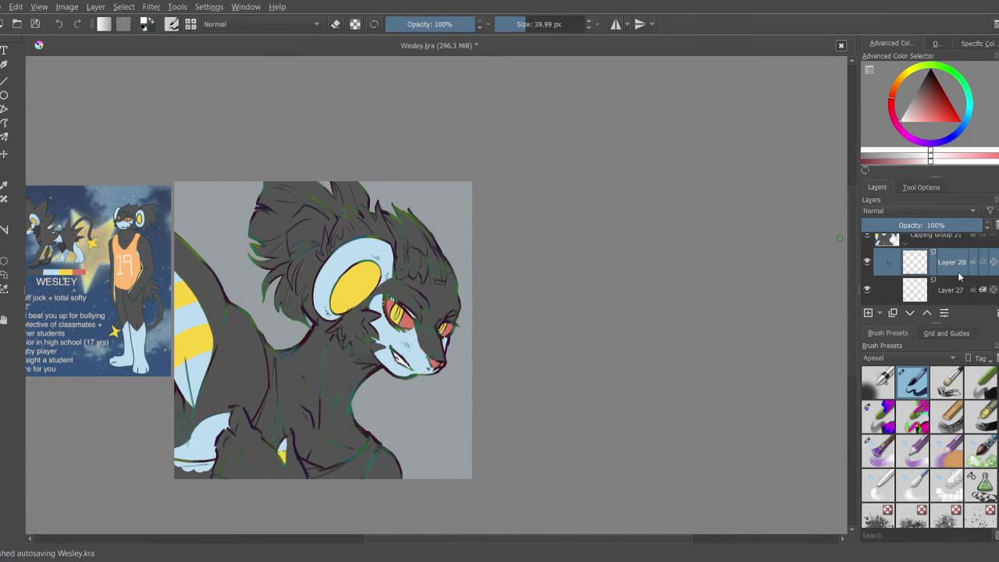
pyautogui.scroll(3, 217, 354)
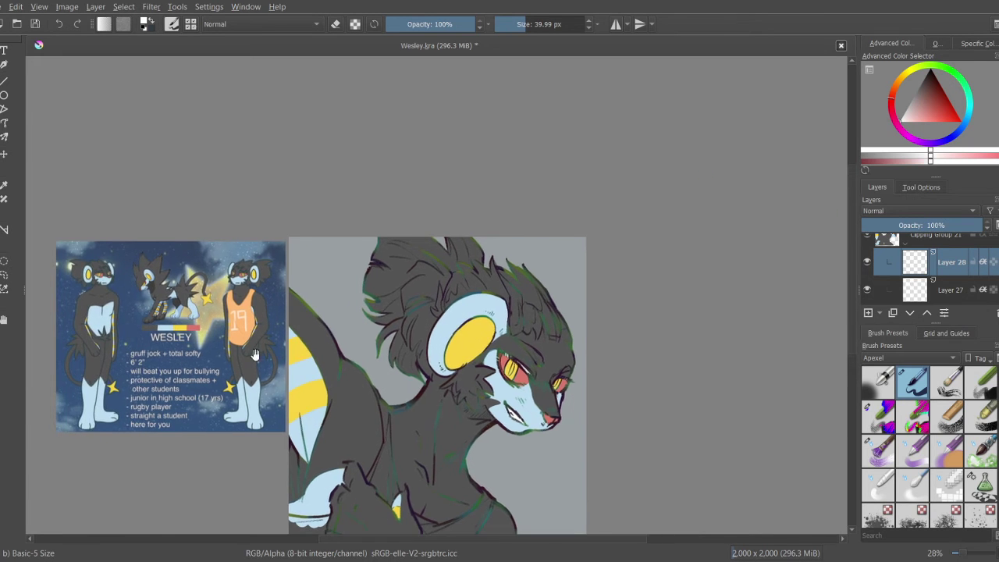
pyautogui.keyDown('ctrl'); pyautogui.click(258, 320); pyautogui.keyUp('ctrl')
pyautogui.scroll(5, 259, 320)
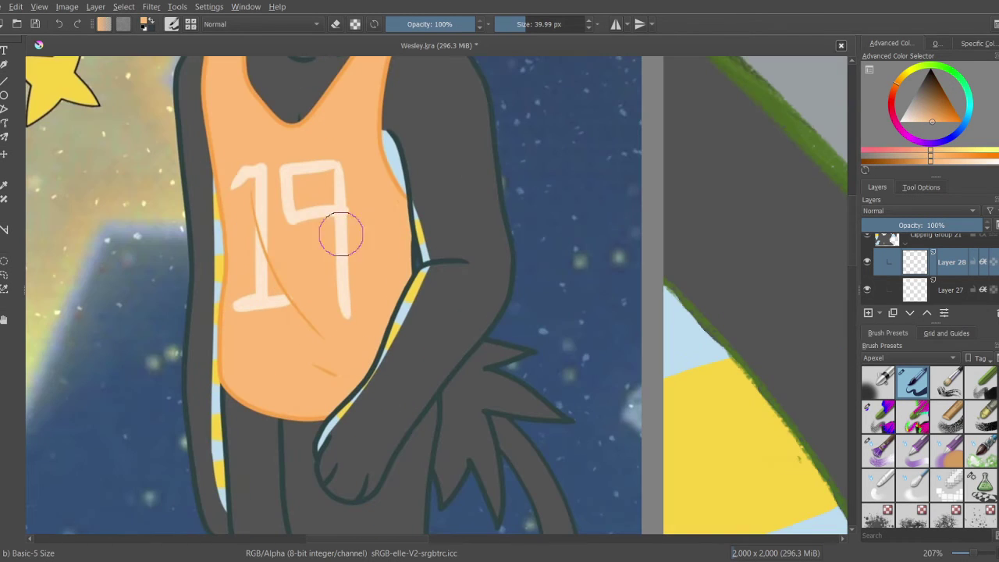
pyautogui.scroll(-7, 236, 392)
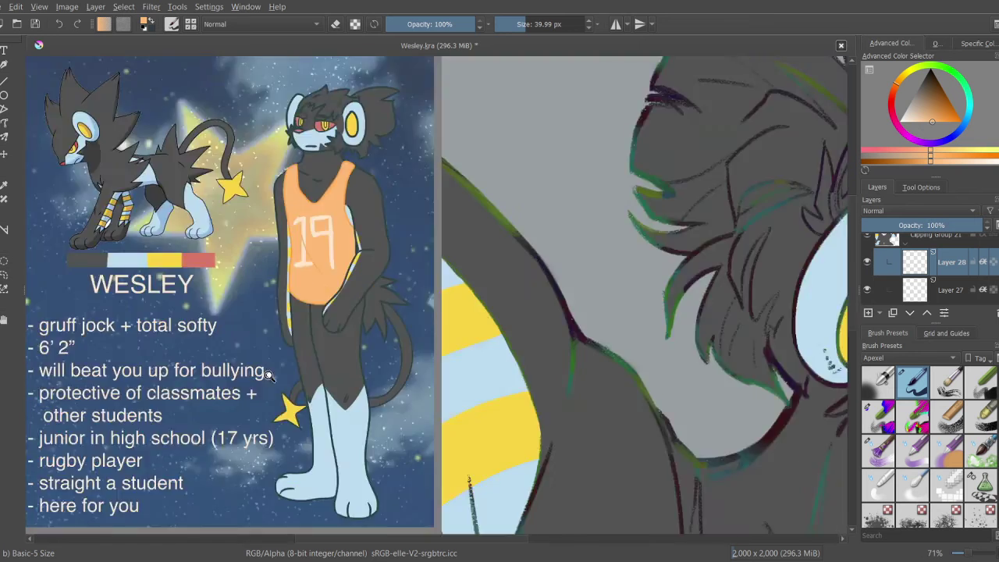
# Step: Begin painting the jersey orange in the canvas's lower area, below the light blue forearm fluff
pyautogui.scroll(6, 236, 392)
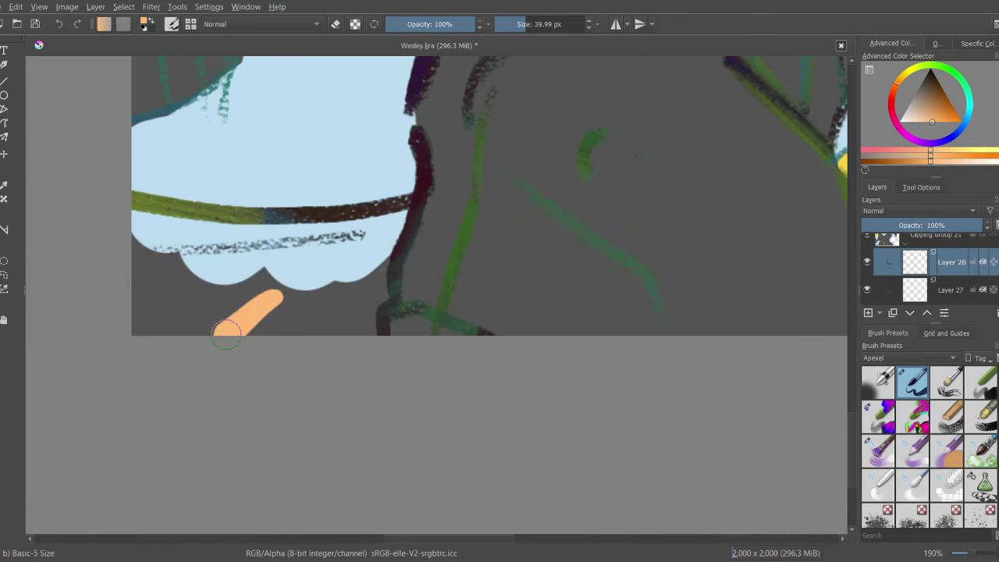
pyautogui.moveTo(223, 343)
pyautogui.mouseDown()
pyautogui.moveTo(281, 290)
pyautogui.moveTo(148, 382)
pyautogui.mouseUp()
pyautogui.scroll(2, 149, 382)
pyautogui.moveTo(156, 339)
pyautogui.mouseDown()
pyautogui.moveTo(138, 286)
pyautogui.moveTo(119, 269)
pyautogui.moveTo(324, 299)
pyautogui.moveTo(153, 283)
pyautogui.moveTo(233, 323)
pyautogui.moveTo(254, 366)
pyautogui.moveTo(288, 385)
pyautogui.moveTo(355, 351)
pyautogui.moveTo(366, 386)
pyautogui.moveTo(406, 263)
pyautogui.moveTo(304, 289)
pyautogui.moveTo(307, 334)
pyautogui.moveTo(466, 283)
pyautogui.moveTo(329, 369)
pyautogui.moveTo(309, 330)
pyautogui.moveTo(303, 361)
pyautogui.moveTo(275, 336)
pyautogui.moveTo(335, 259)
pyautogui.moveTo(357, 337)
pyautogui.moveTo(344, 195)
pyautogui.moveTo(305, 283)
pyautogui.mouseUp()
pyautogui.scroll(-1, 352, 364)
# Step: Fill the jersey area below the forearm fluff with orange and paint the near strap up to the shoulder
pyautogui.scroll(-3, 352, 364)
pyautogui.scroll(2, 327, 373)
pyautogui.scroll(2, 316, 277)
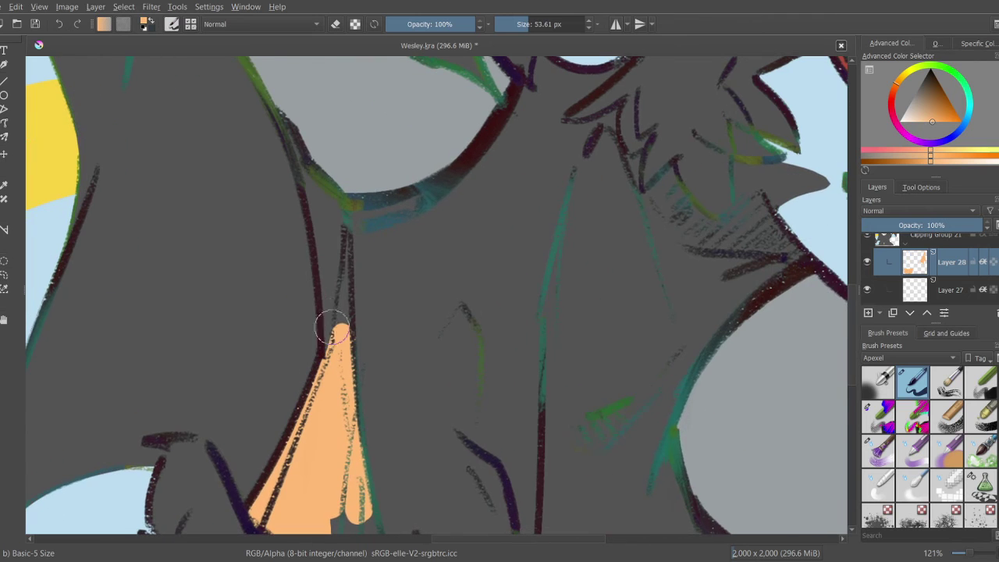
pyautogui.moveTo(335, 319)
pyautogui.mouseDown()
pyautogui.moveTo(332, 351)
pyautogui.moveTo(335, 308)
pyautogui.mouseUp()
pyautogui.scroll(3, 336, 306)
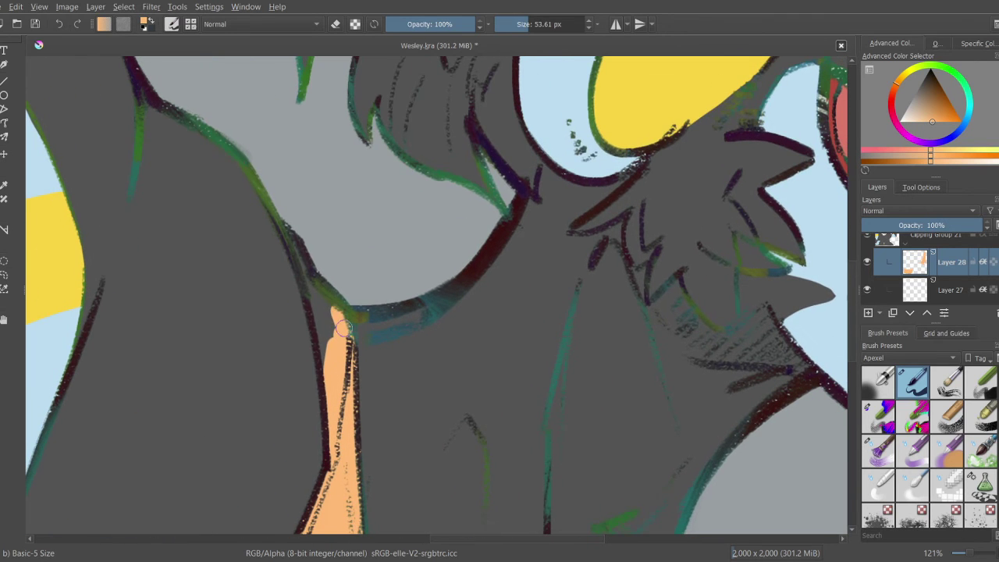
pyautogui.moveTo(344, 367); pyautogui.dragTo(301, 250)
pyautogui.scroll(-5, 287, 233)
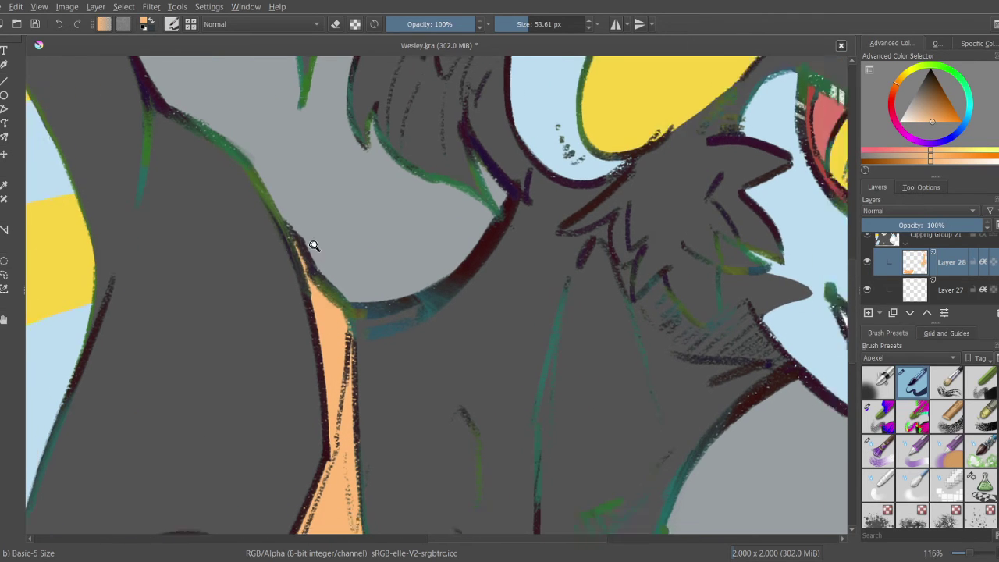
pyautogui.scroll(4, 308, 339)
pyautogui.moveTo(328, 335); pyautogui.dragTo(308, 306)
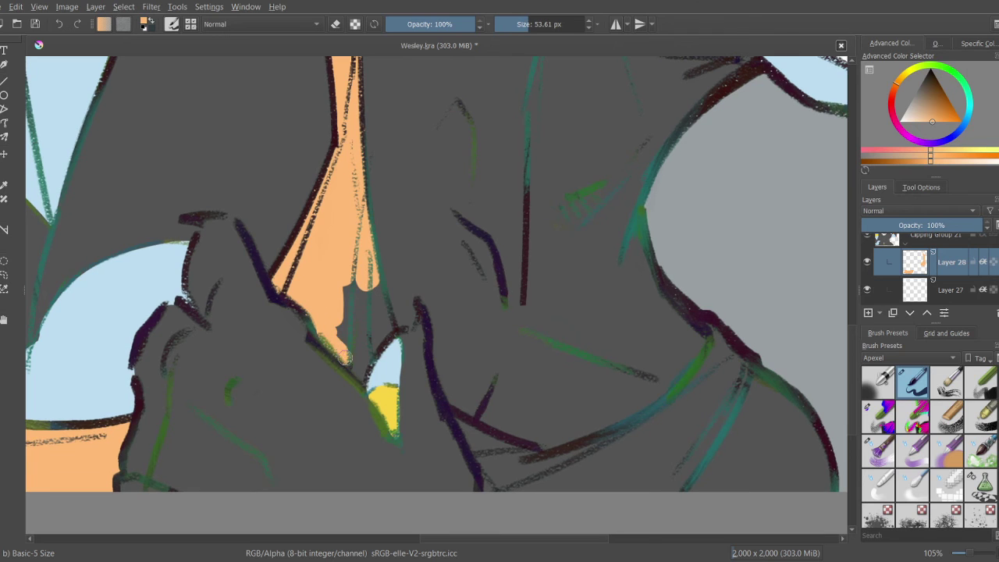
# Step: Extend the strap's orange down to the blue and yellow arm marking and begin the jersey's front beside the raised hand
pyautogui.moveTo(358, 376)
pyautogui.mouseDown()
pyautogui.moveTo(385, 324)
pyautogui.moveTo(360, 257)
pyautogui.moveTo(351, 272)
pyautogui.moveTo(363, 334)
pyautogui.mouseUp()
pyautogui.moveTo(414, 410); pyautogui.dragTo(254, 305)
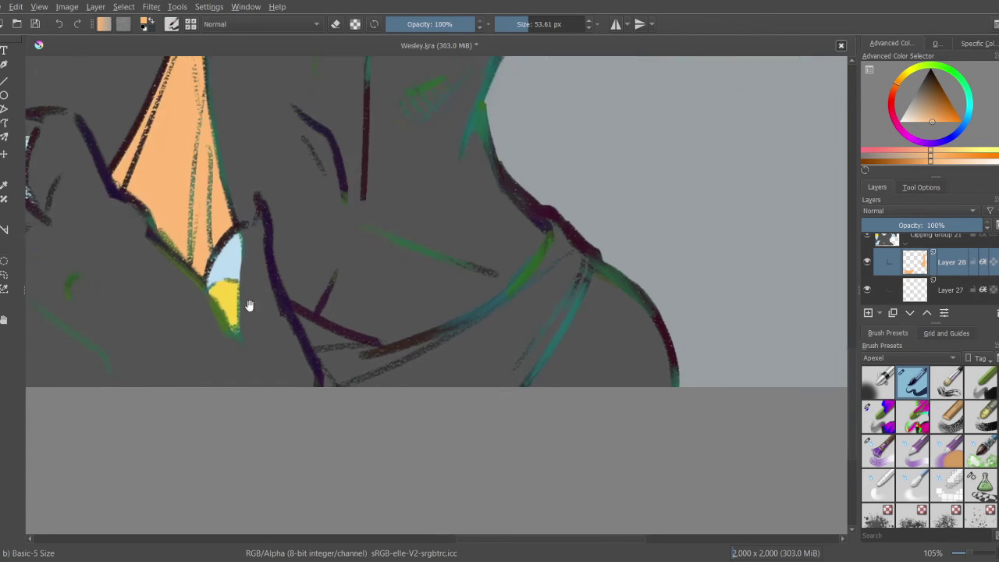
pyautogui.moveTo(343, 394)
pyautogui.mouseDown()
pyautogui.moveTo(327, 354)
pyautogui.moveTo(299, 316)
pyautogui.moveTo(377, 364)
pyautogui.moveTo(349, 344)
pyautogui.moveTo(339, 356)
pyautogui.moveTo(383, 379)
pyautogui.mouseUp()
pyautogui.scroll(-5, 385, 455)
pyautogui.moveTo(384, 456); pyautogui.dragTo(383, 457)
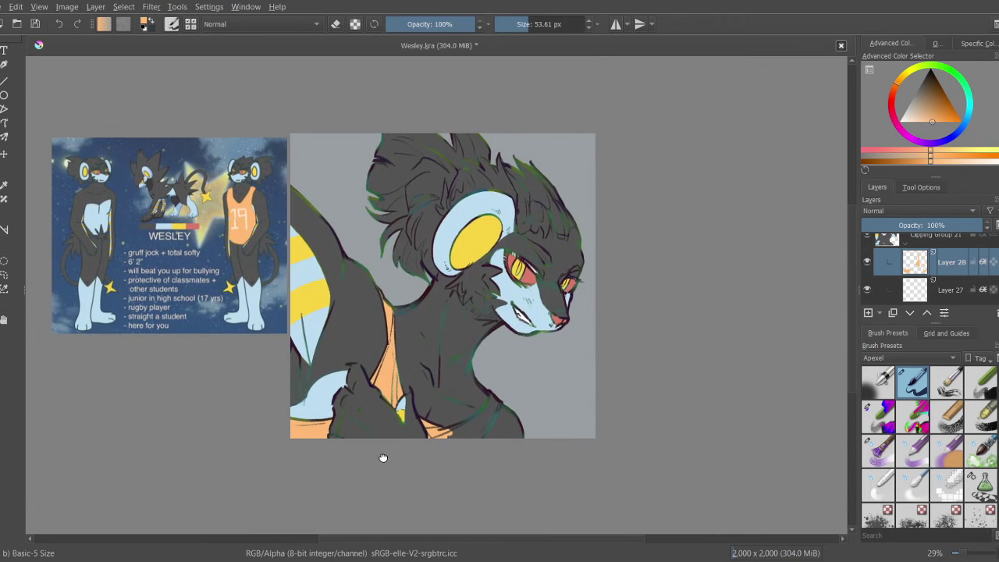
# Step: Check the jersey on the reference sheet and fill its front neckline and far strap with orange
pyautogui.scroll(5, 322, 287)
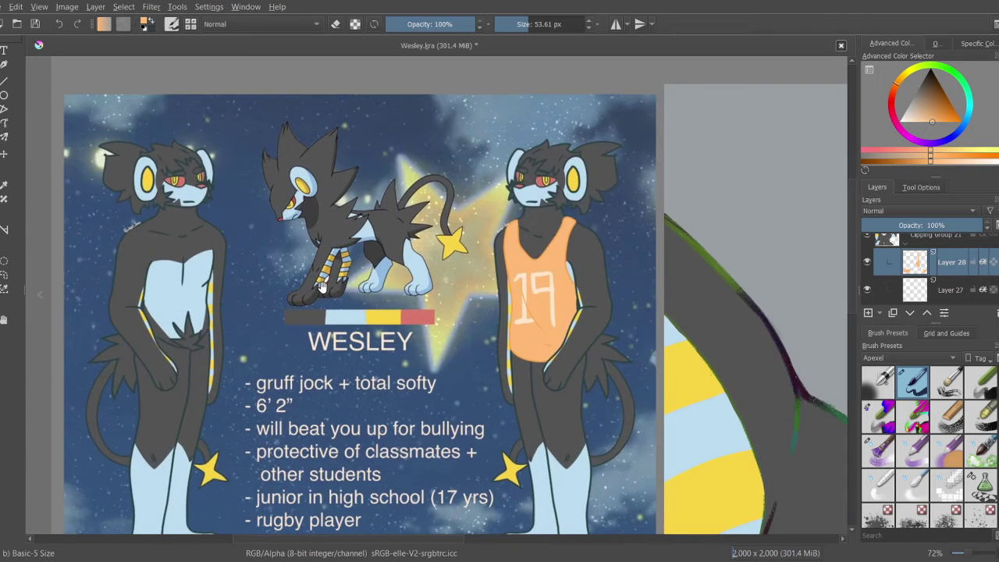
pyautogui.scroll(-5, 319, 289)
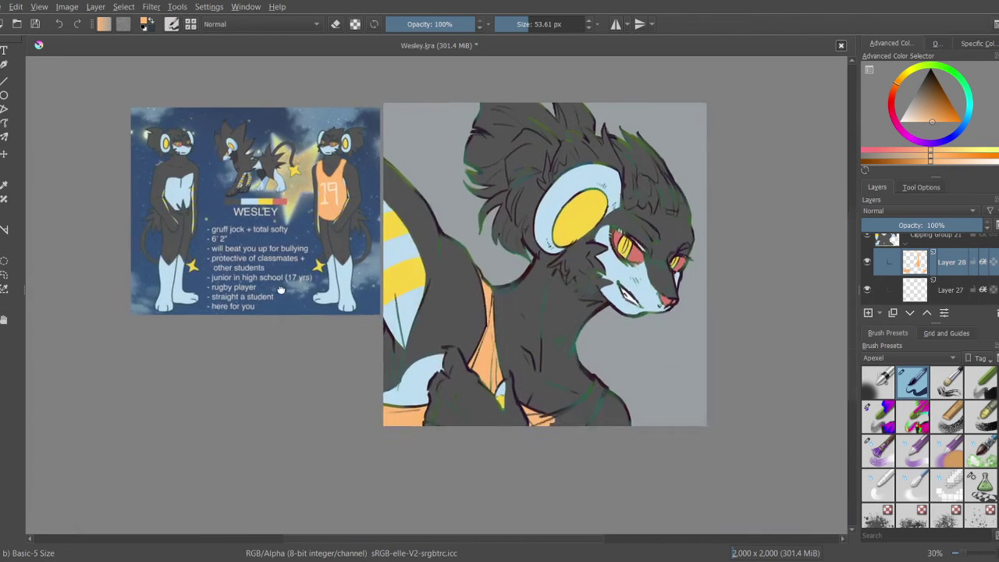
pyautogui.scroll(5, 310, 330)
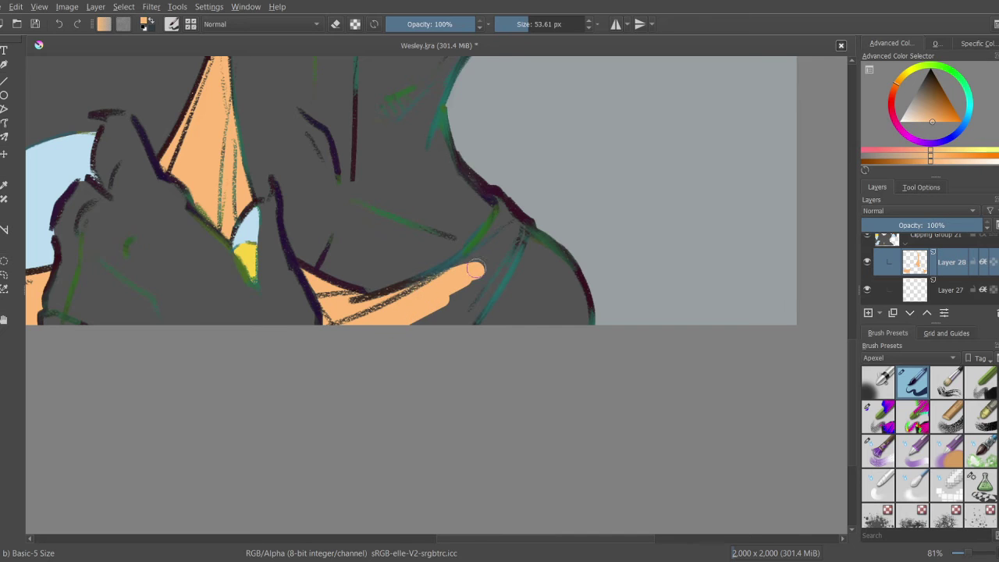
pyautogui.scroll(2, 468, 281)
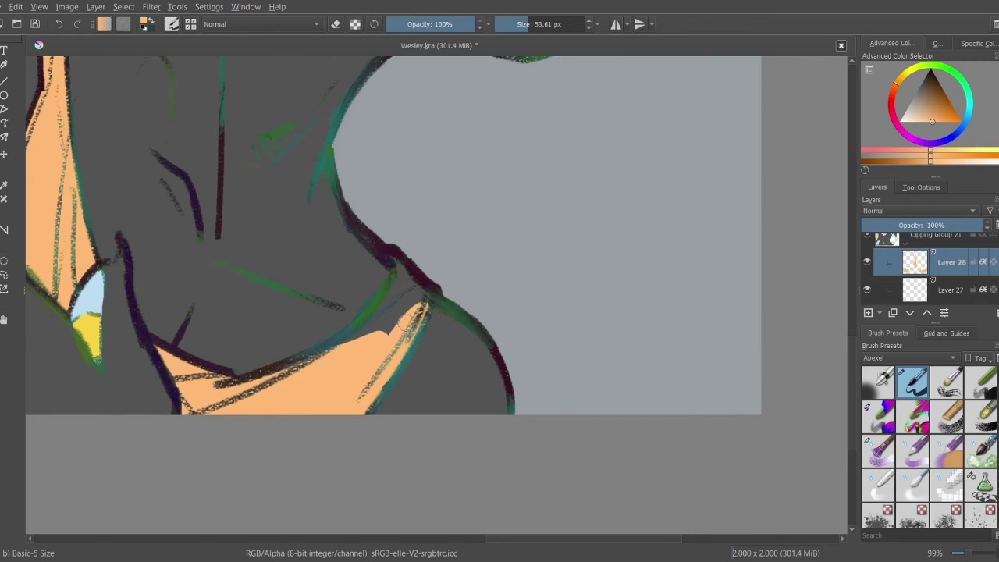
pyautogui.moveTo(406, 320)
pyautogui.mouseDown()
pyautogui.moveTo(363, 332)
pyautogui.moveTo(400, 294)
pyautogui.mouseUp()
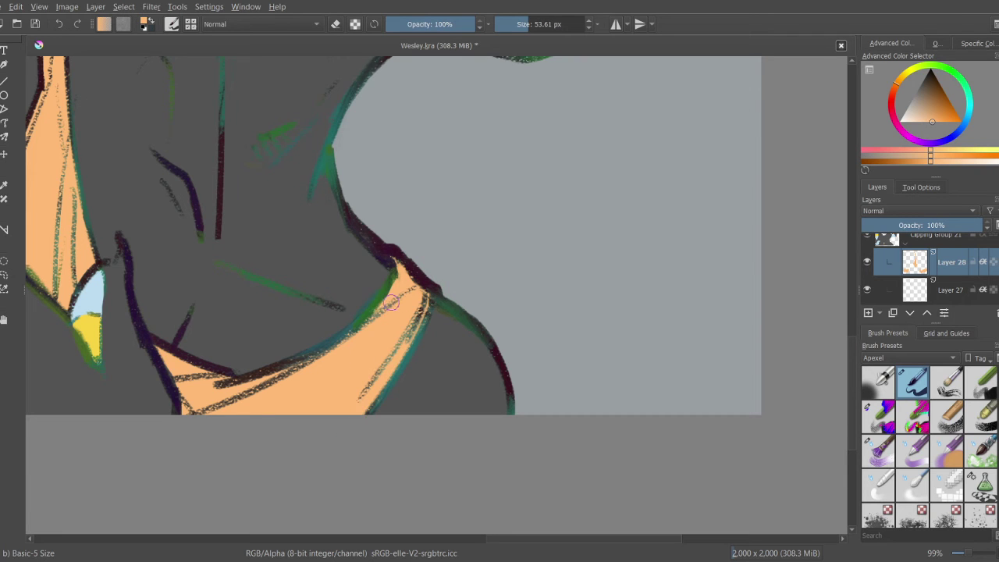
pyautogui.scroll(-6, 393, 236)
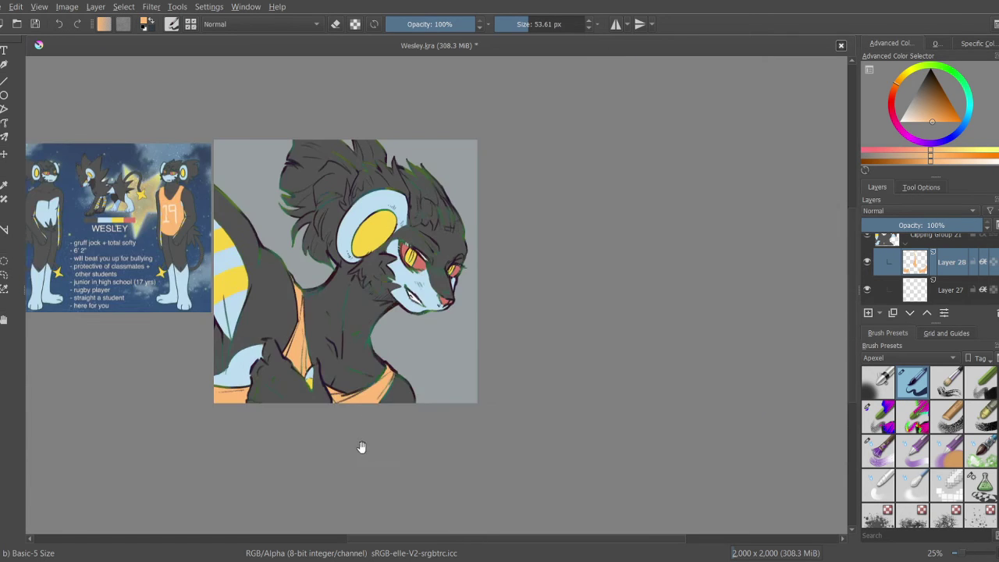
# Step: Save the drawing with the finished orange jersey
pyautogui.moveTo(337, 323); pyautogui.dragTo(334, 384)
pyautogui.hotkey('ctrl', 's')
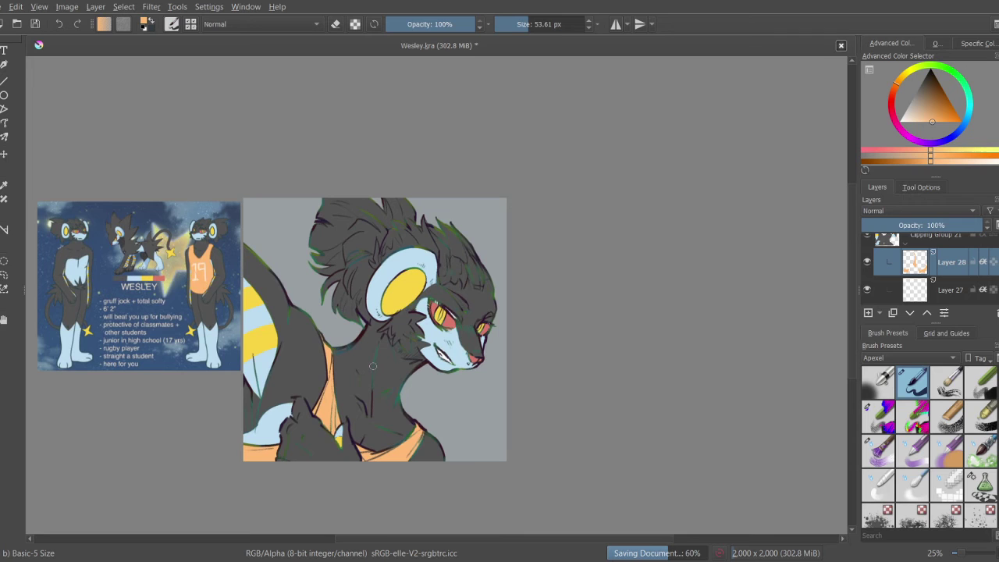
pyautogui.moveTo(373, 367); pyautogui.dragTo(410, 373)
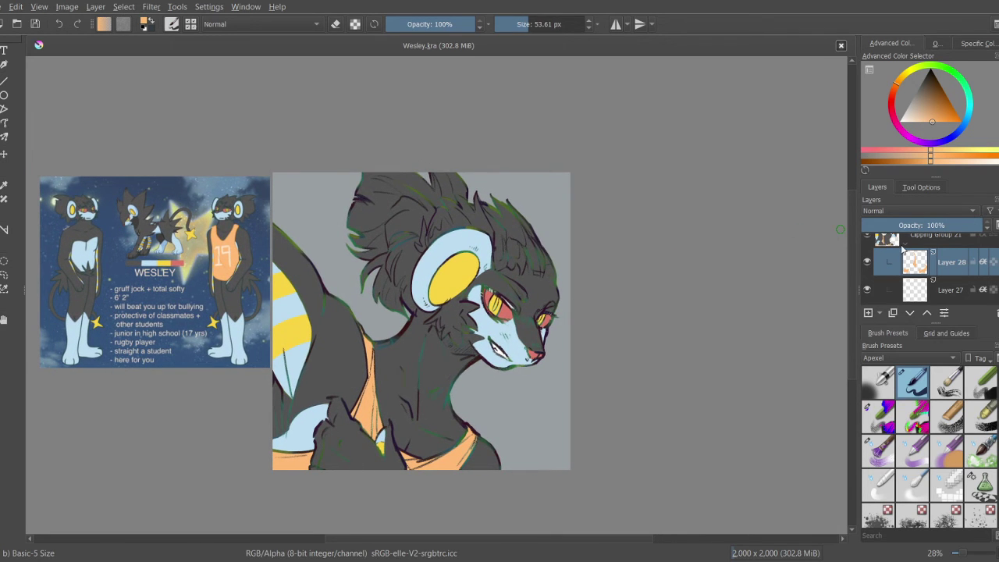
# Step: Collapse Clipping Group 21 and add a new layer above the ink group with Color Dodge blending
pyautogui.click(902, 248)
pyautogui.scroll(1, 921, 265)
pyautogui.click(921, 249)
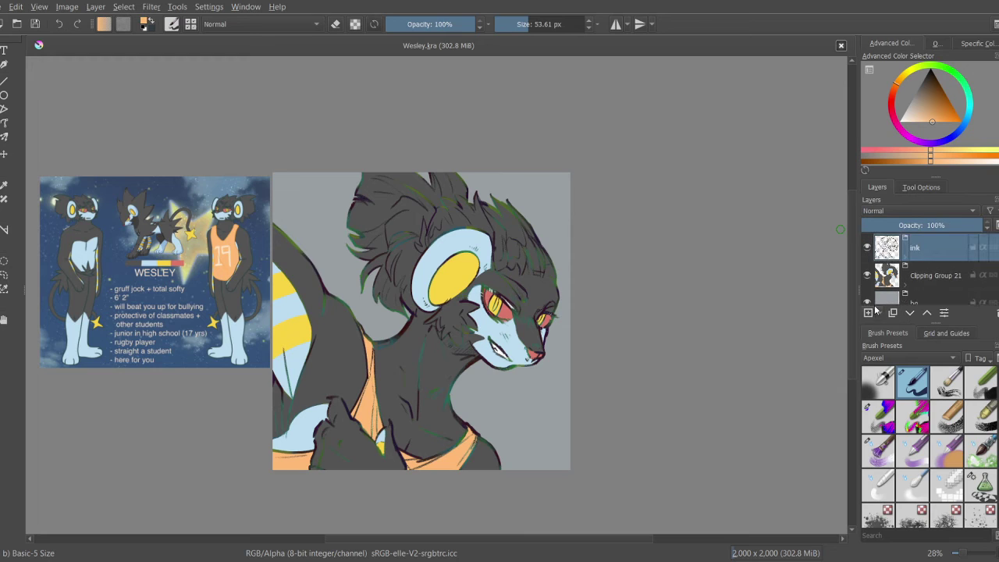
pyautogui.click(868, 312)
pyautogui.hotkey('alt', 'shift', 'd')
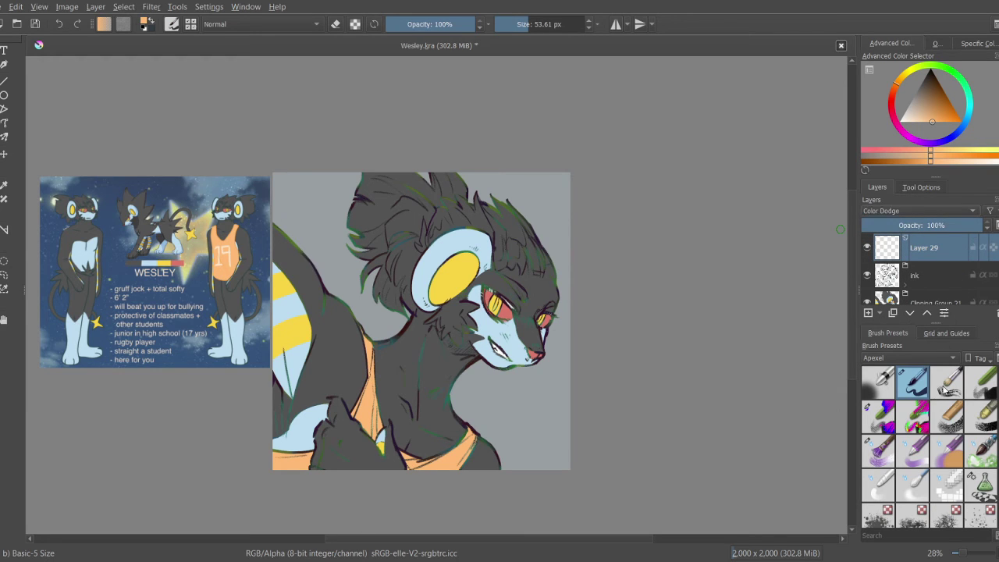
# Step: Sample the near eye's red and paint highlight spots joined by a thin streak across that eye at 23.38 px
pyautogui.moveTo(469, 310); pyautogui.dragTo(478, 316)
pyautogui.scroll(5, 504, 311)
pyautogui.keyDown('ctrl'); pyautogui.click(496, 306); pyautogui.keyUp('ctrl')
pyautogui.scroll(5, 496, 306)
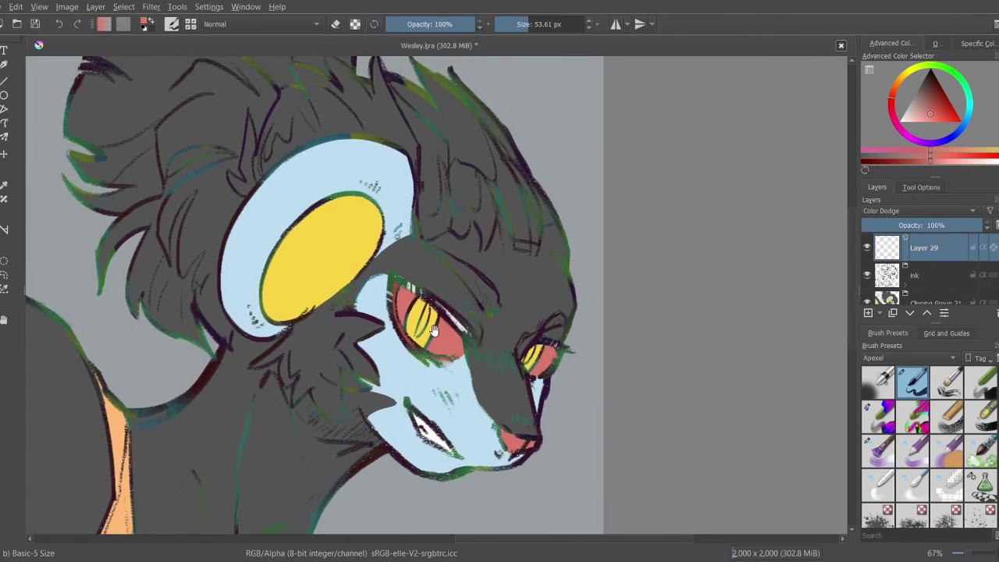
pyautogui.press('[')
pyautogui.press('[')
pyautogui.press('[')
pyautogui.click(371, 247)
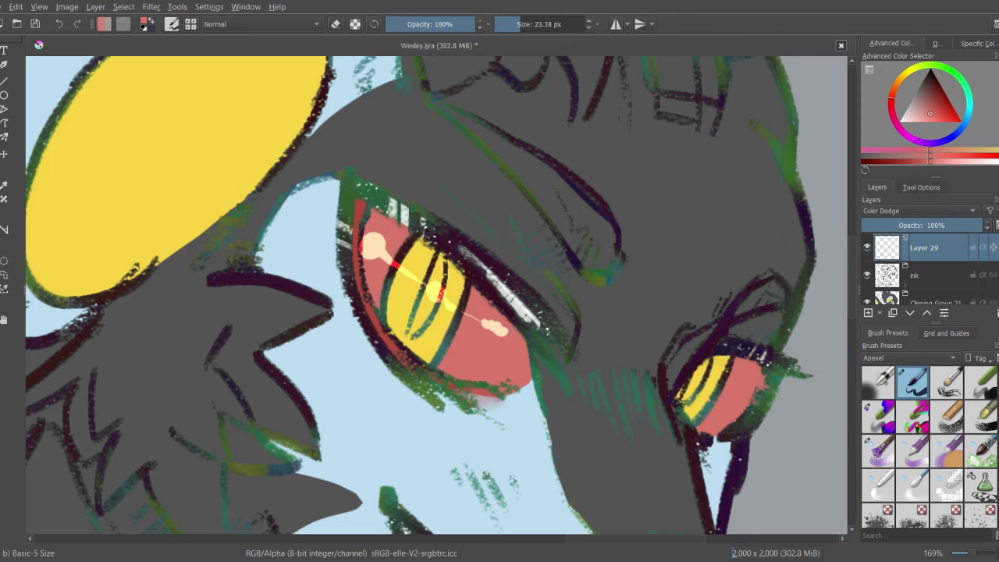
# Step: Clean up the near eye's highlights with the eraser and add a thin glow along the eye's inner rim
pyautogui.scroll(-5, 516, 336)
pyautogui.scroll(4, 373, 181)
pyautogui.press('e')
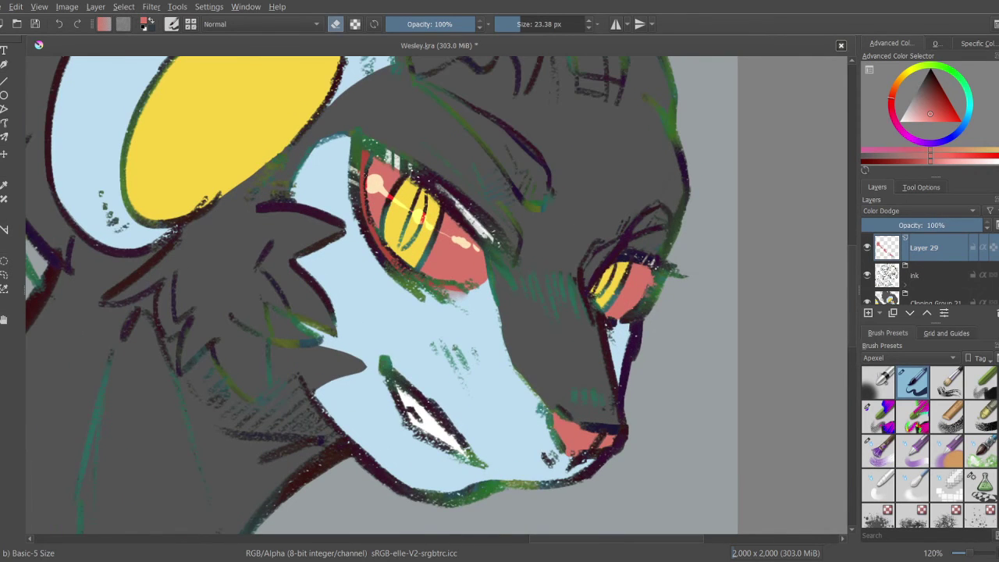
pyautogui.press('e')
pyautogui.scroll(3, 363, 204)
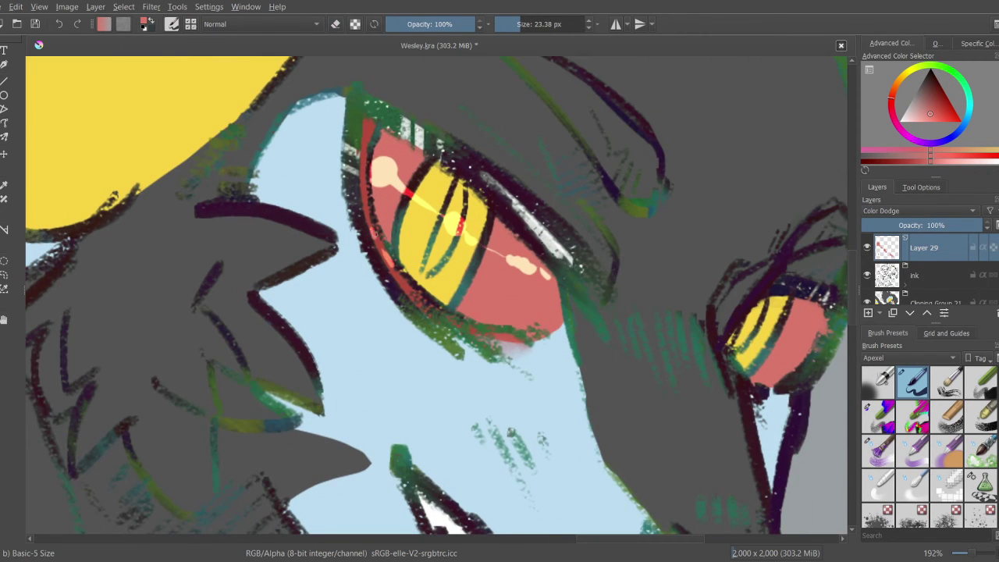
# Step: Paint matching highlights across the far eye and a small highlight spot on the nose
pyautogui.scroll(-5, 372, 189)
pyautogui.scroll(4, 409, 268)
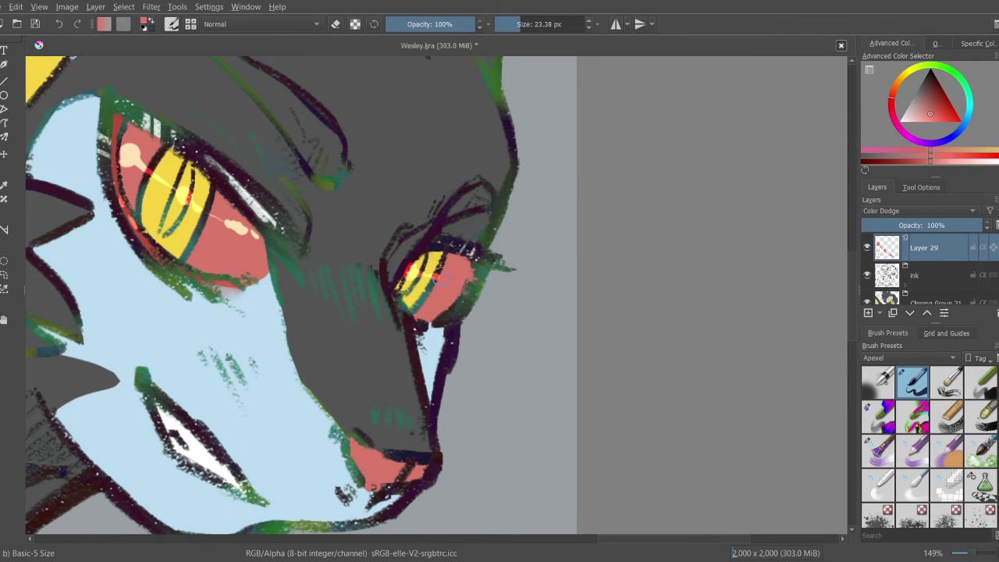
pyautogui.moveTo(442, 278); pyautogui.dragTo(468, 274)
pyautogui.scroll(-4, 476, 277)
pyautogui.scroll(3, 461, 156)
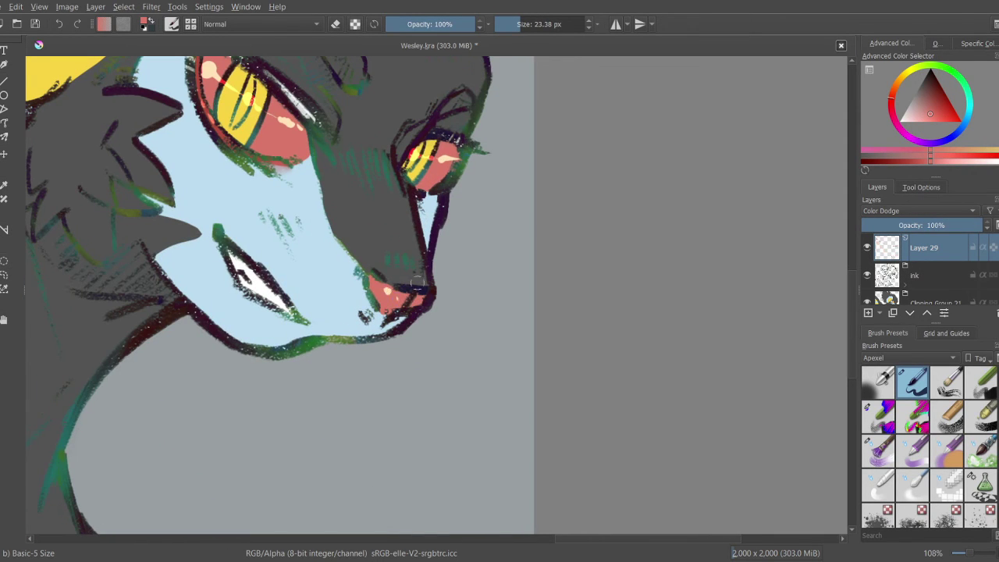
# Step: Refine the small highlight on the upper part of the red nose
pyautogui.scroll(-4, 417, 285)
pyautogui.scroll(3, 456, 283)
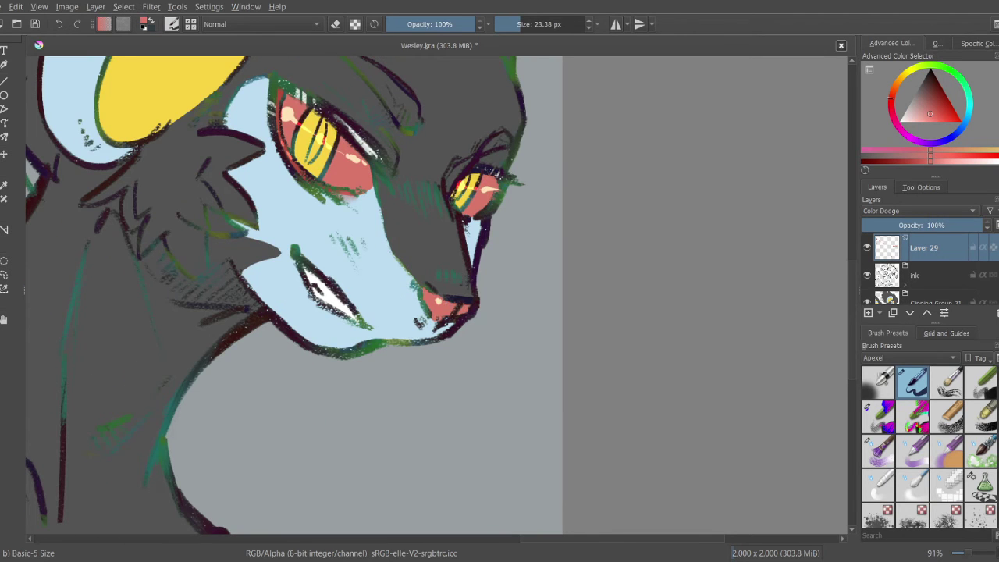
pyautogui.scroll(-3, 457, 232)
pyautogui.scroll(5, 457, 235)
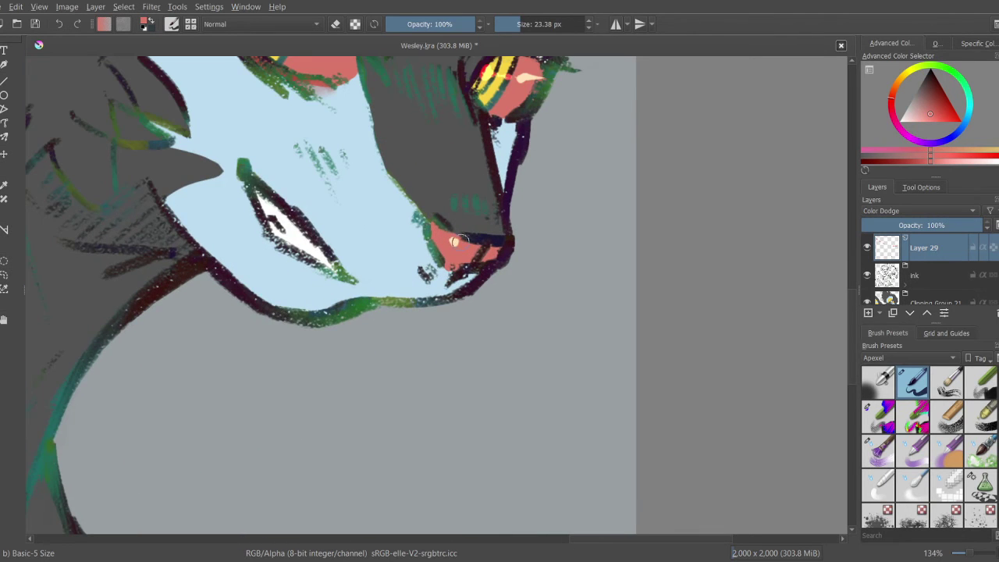
pyautogui.scroll(-4, 339, 166)
pyautogui.scroll(3, 339, 165)
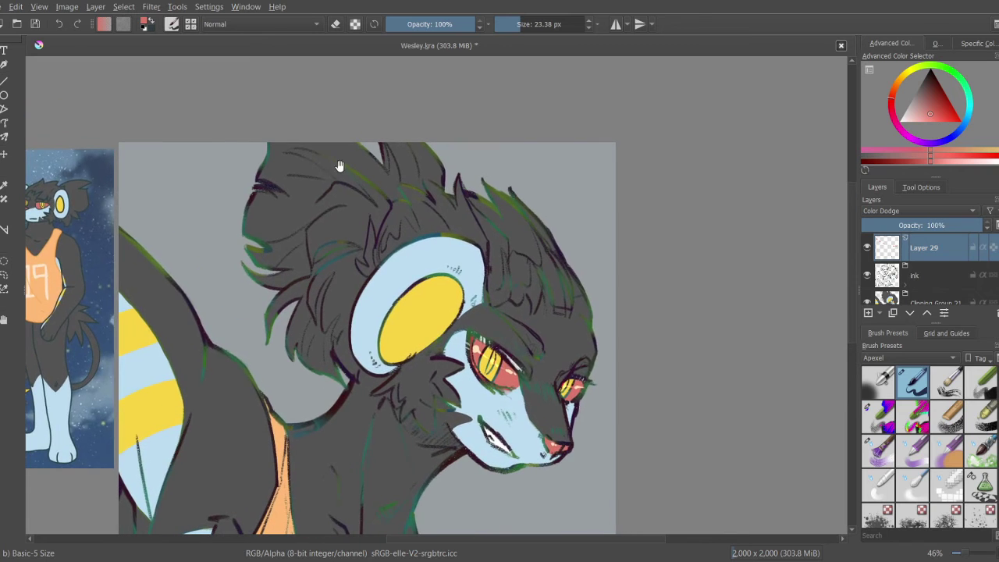
# Step: Enlarge the brush to 50.11 px and paint a tapering pink highlight streak down the rear hair tuft
pyautogui.scroll(2, 345, 211)
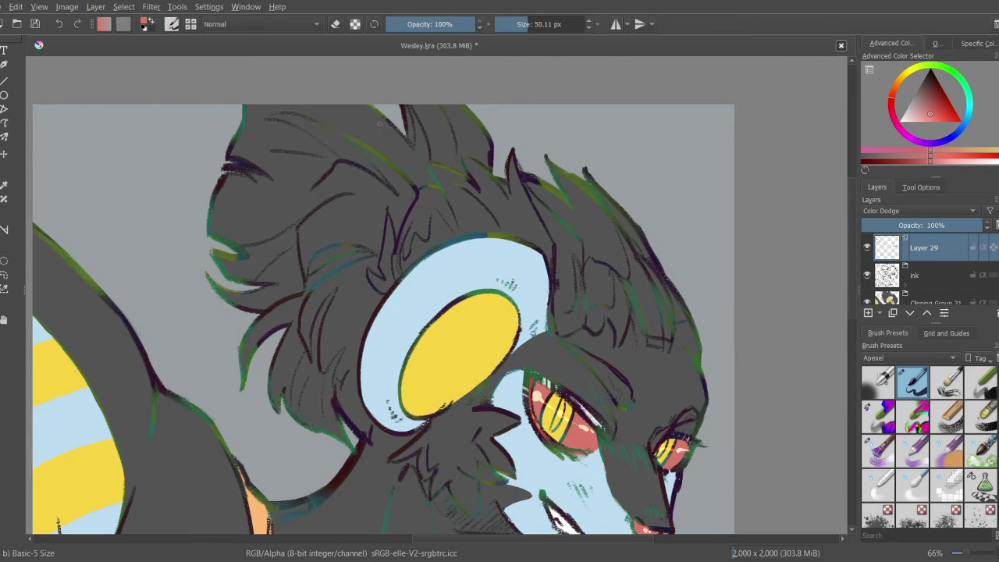
pyautogui.moveTo(379, 123)
pyautogui.mouseDown()
pyautogui.moveTo(371, 115)
pyautogui.moveTo(348, 150)
pyautogui.mouseUp()
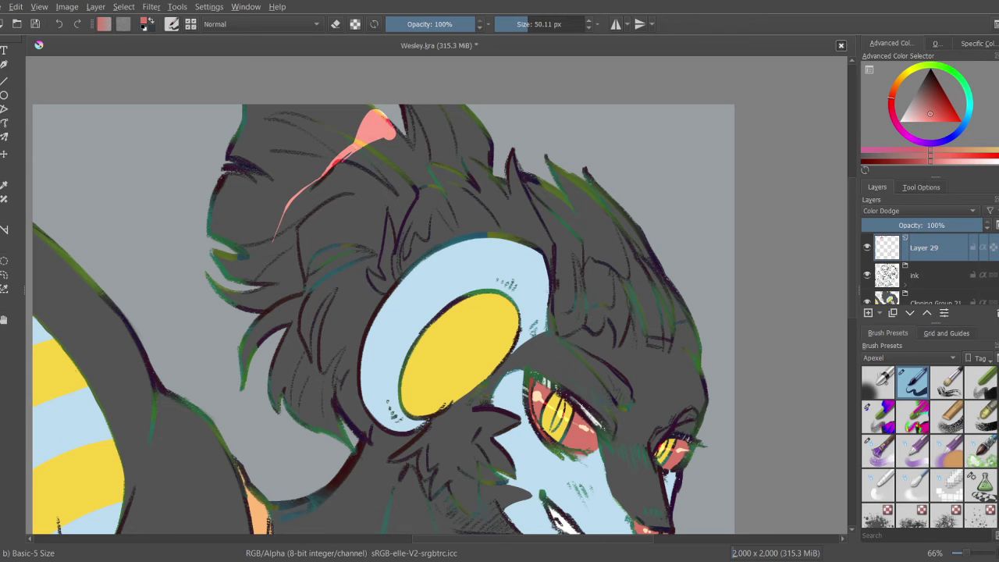
pyautogui.moveTo(277, 288); pyautogui.dragTo(263, 315)
pyautogui.press('e')
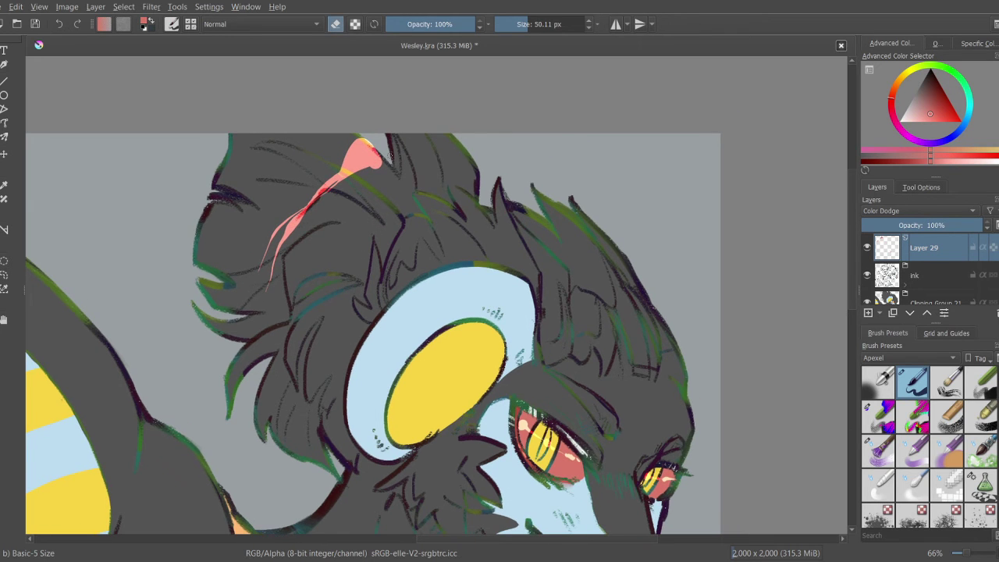
pyautogui.press('e')
pyautogui.scroll(-3, 400, 151)
pyautogui.scroll(3, 359, 154)
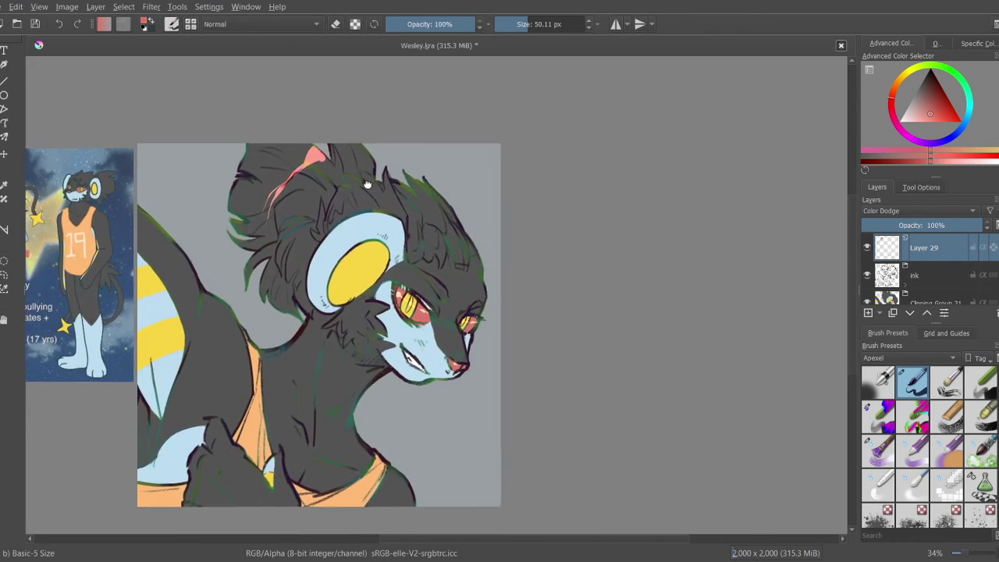
# Step: Thin and reshape the forked tail of the rear tuft's pink highlight, alternating brush and eraser
pyautogui.press('e')
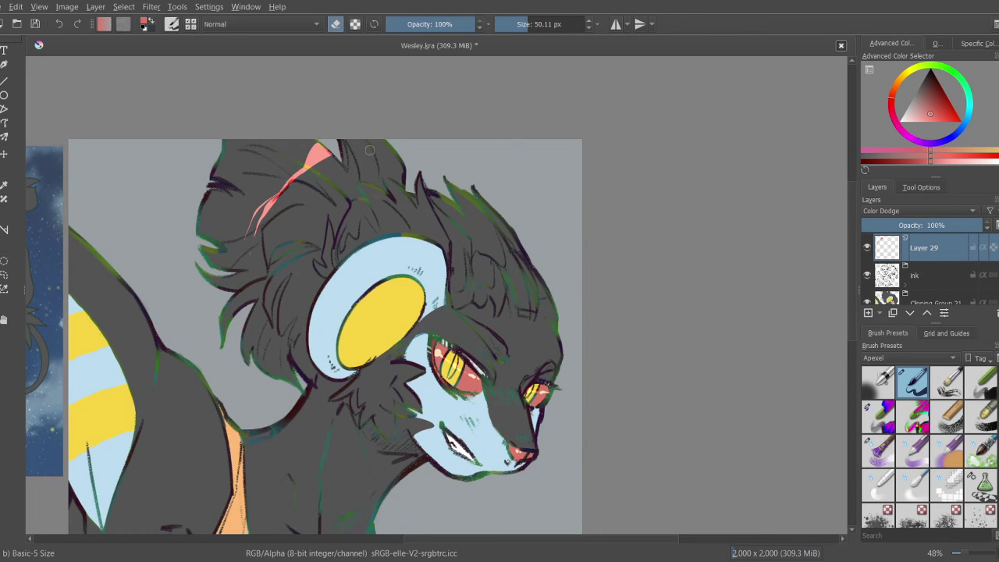
pyautogui.press('e')
pyautogui.moveTo(328, 189); pyautogui.dragTo(325, 205)
pyautogui.press('e')
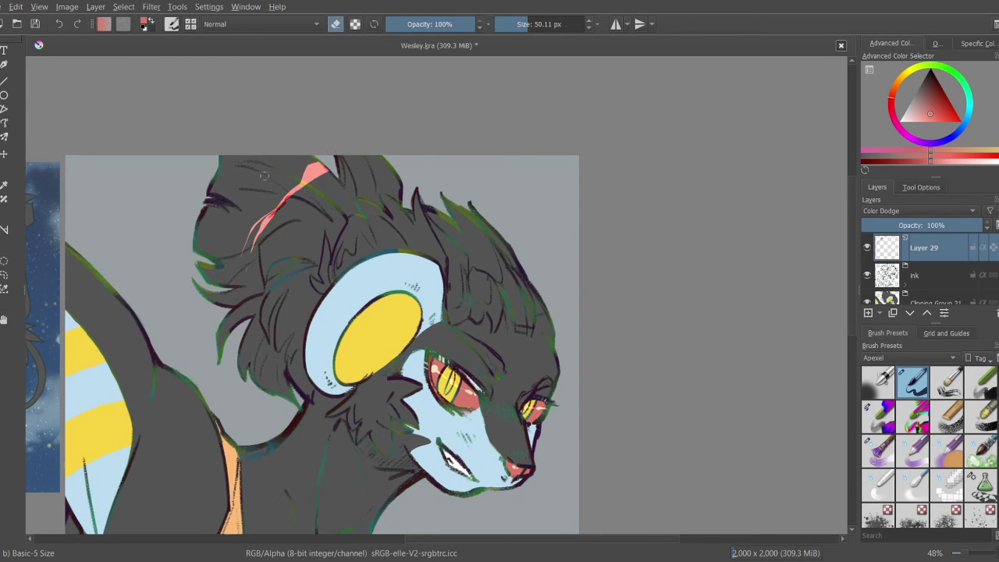
pyautogui.press('e')
pyautogui.press('e')
pyautogui.press('e')
# Step: Erase the rough upper edge of the rear tuft's highlight and add a short highlight to the neighbouring hair tuft
pyautogui.scroll(5, 286, 204)
pyautogui.press('e')
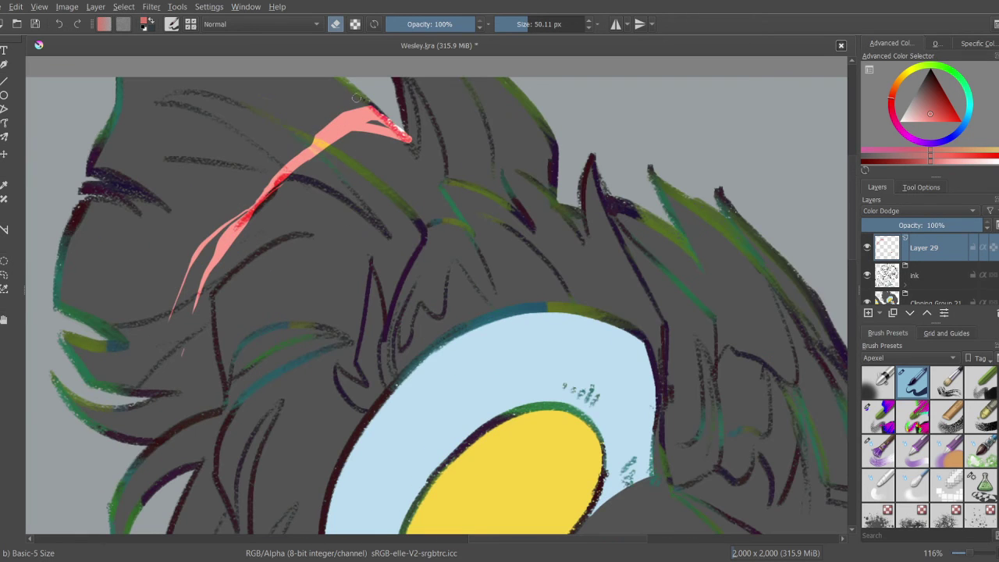
pyautogui.press('e')
pyautogui.press('e')
pyautogui.moveTo(387, 129); pyautogui.dragTo(396, 115)
pyautogui.press('e')
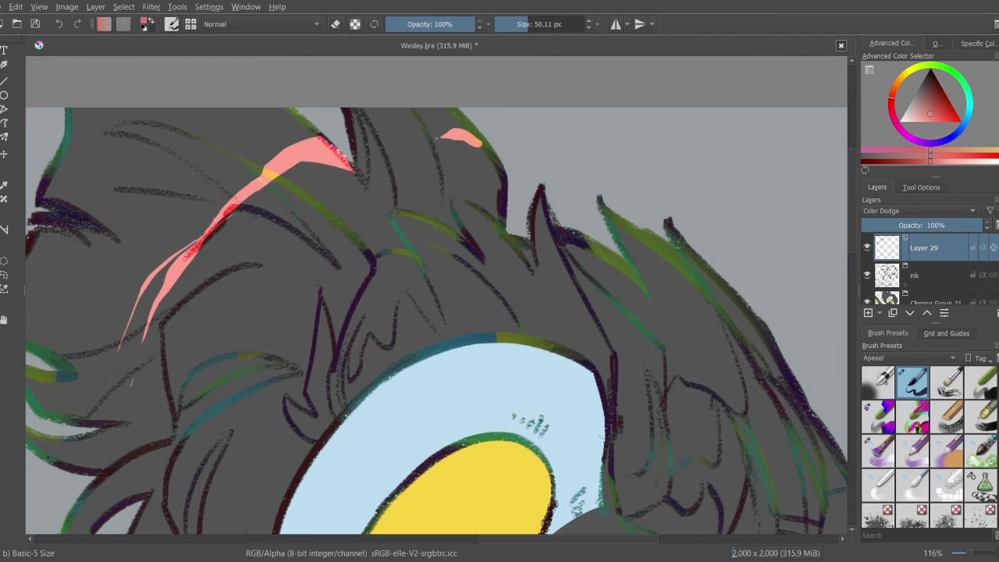
# Step: Paint a tapering pink highlight streak across the hair above the ear, redoing the strokes until the shape fits
pyautogui.scroll(-5, 411, 219)
pyautogui.scroll(-1, 411, 219)
pyautogui.scroll(4, 411, 220)
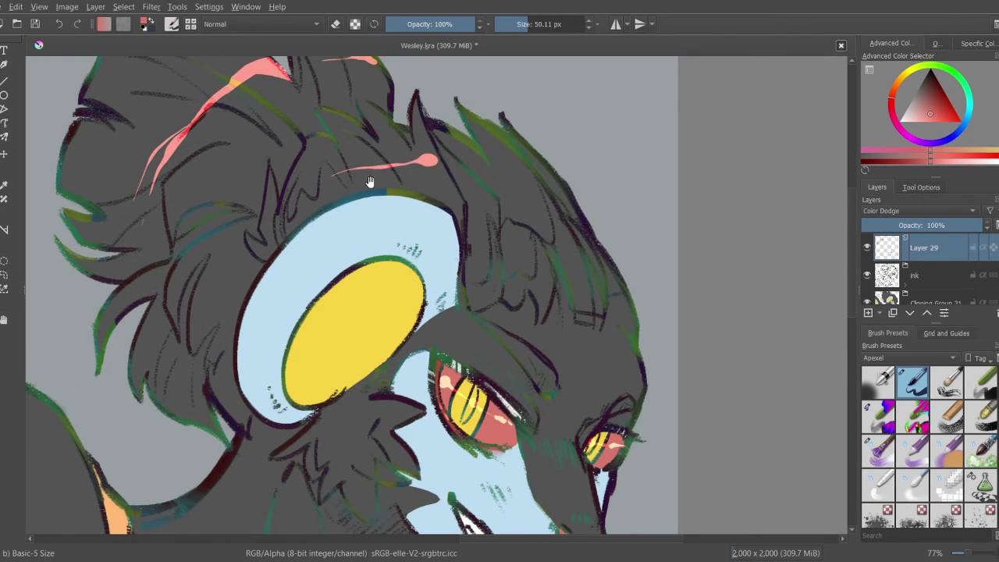
pyautogui.hotkey('ctrl', 'z')
pyautogui.moveTo(397, 160); pyautogui.dragTo(390, 180)
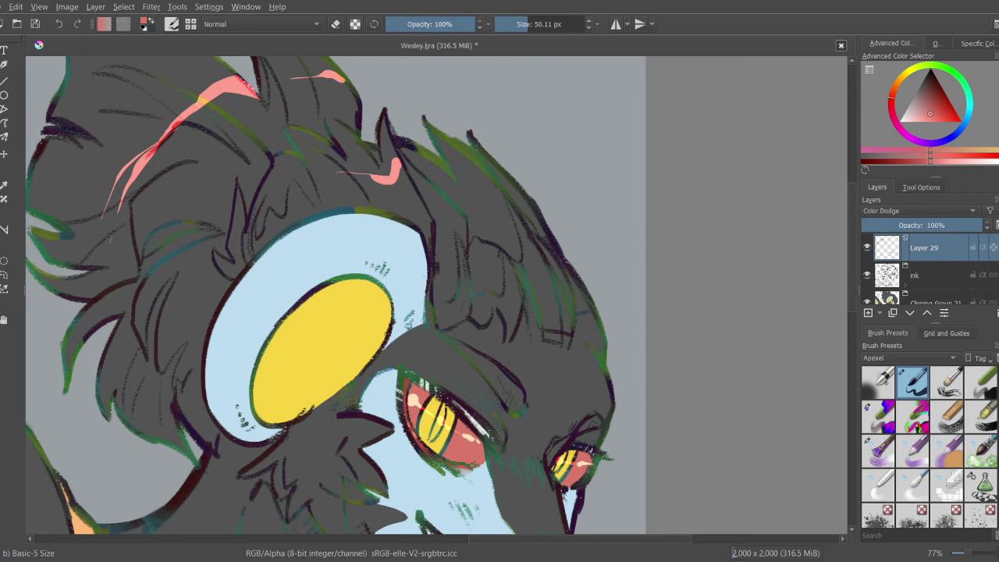
pyautogui.moveTo(263, 227); pyautogui.dragTo(179, 223)
pyautogui.hotkey('ctrl', 'z')
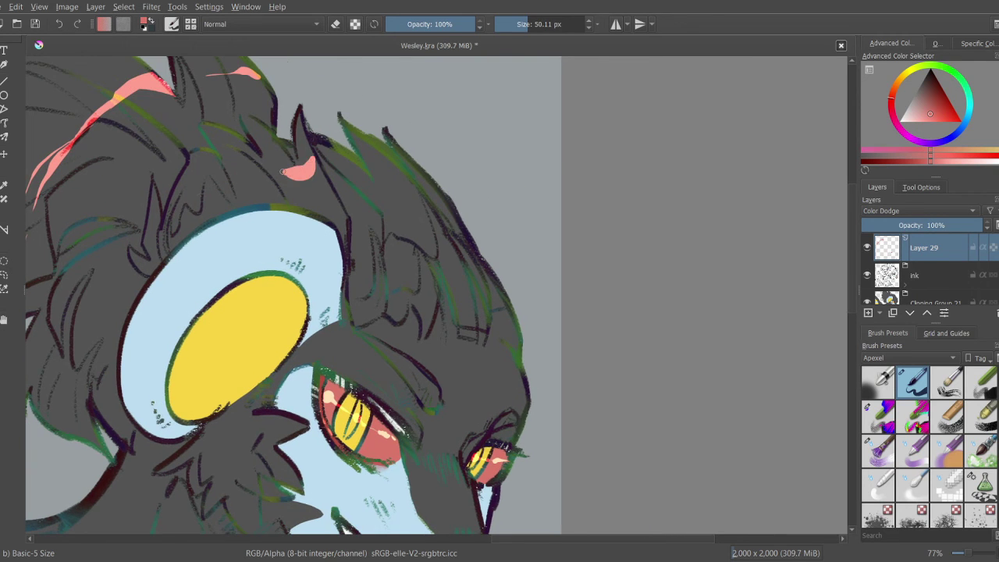
pyautogui.moveTo(243, 204); pyautogui.dragTo(181, 205)
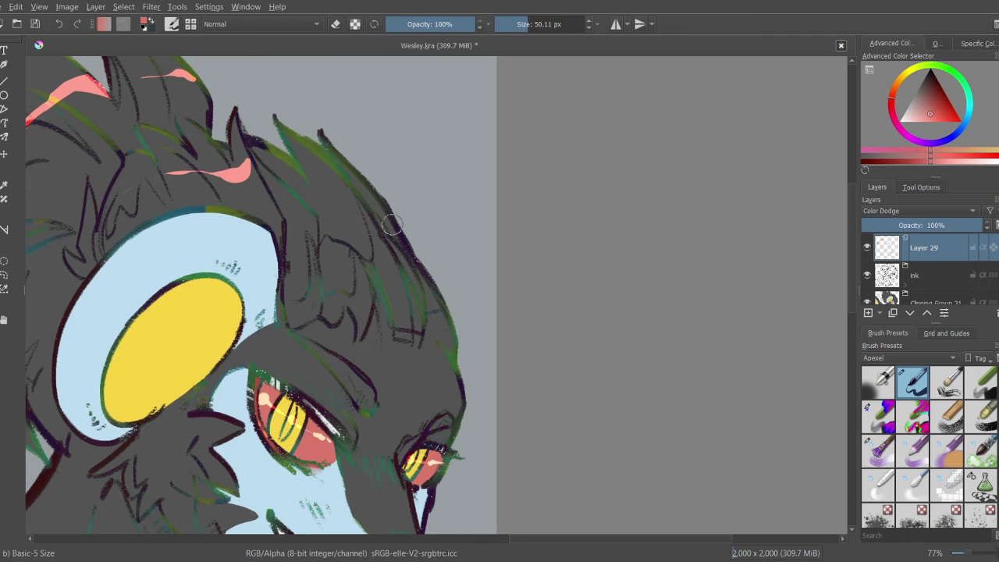
# Step: Add a wavy, tapering pink highlight to the spiky hair at the front of the head
pyautogui.moveTo(392, 225); pyautogui.dragTo(366, 206)
pyautogui.hotkey('ctrl', 'z')
pyautogui.scroll(-6, 331, 304)
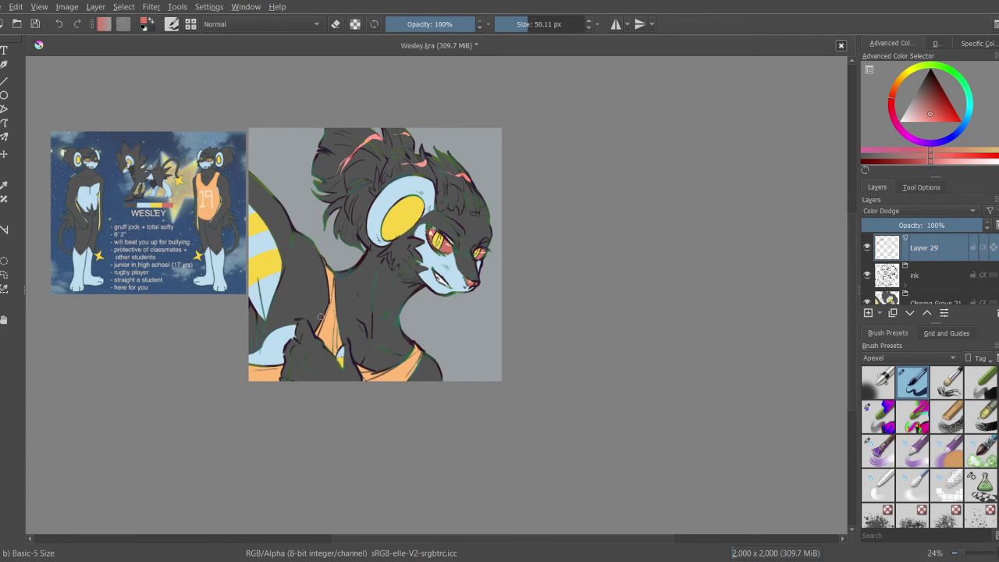
# Step: Erase the thick end of the highlight above the ear to thin and sharpen it
pyautogui.scroll(5, 425, 148)
pyautogui.press('e')
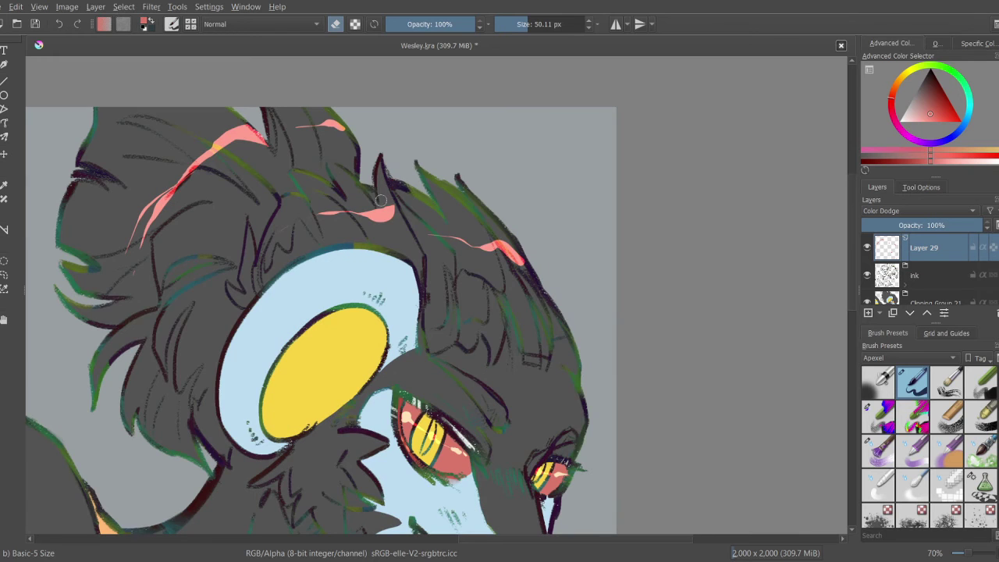
pyautogui.scroll(-2, 401, 226)
pyautogui.scroll(4, 401, 227)
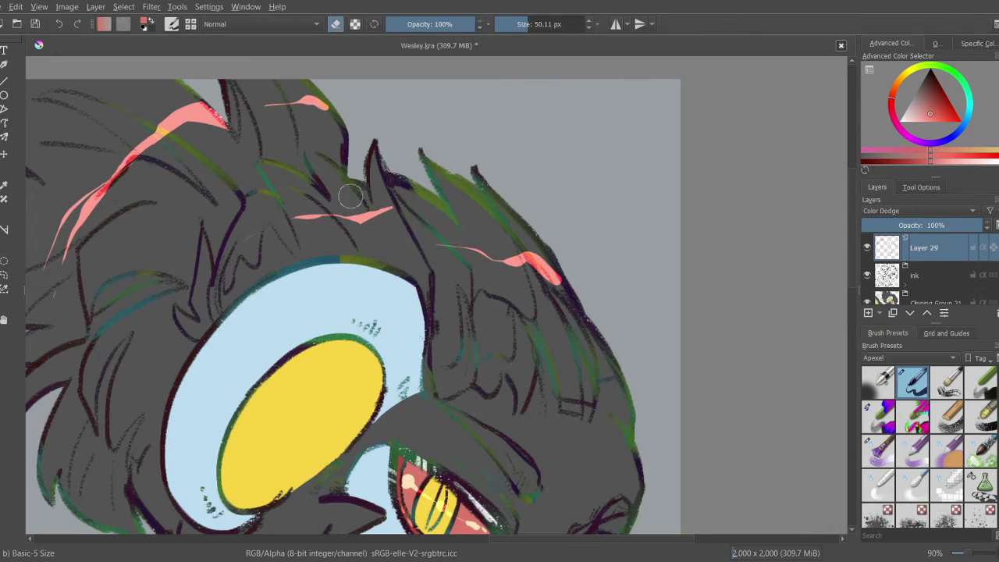
pyautogui.press('e')
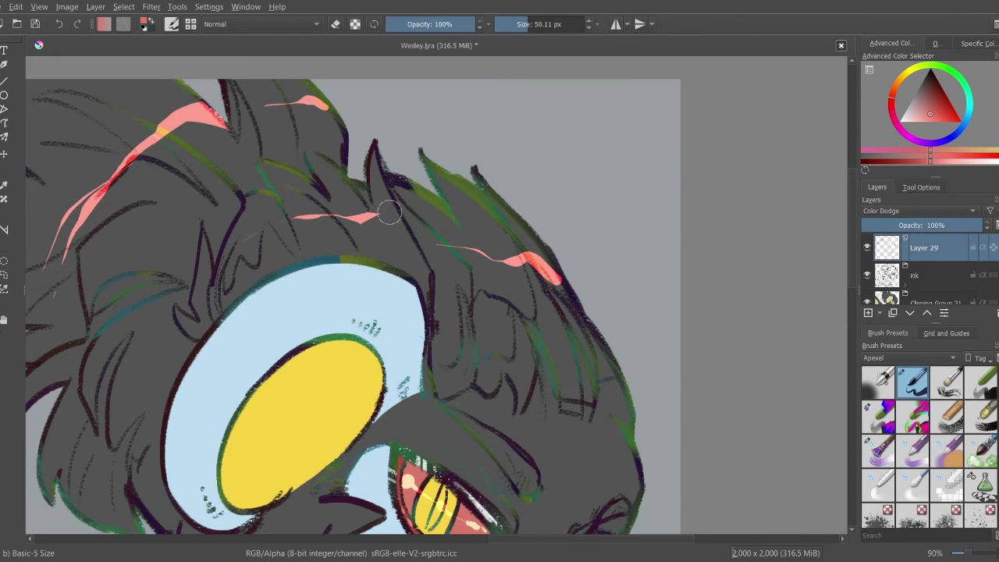
# Step: Check the drawing in mirrored view and fade the hair highlights with a 237.33 px eraser at 49% opacity
pyautogui.scroll(-5, 396, 225)
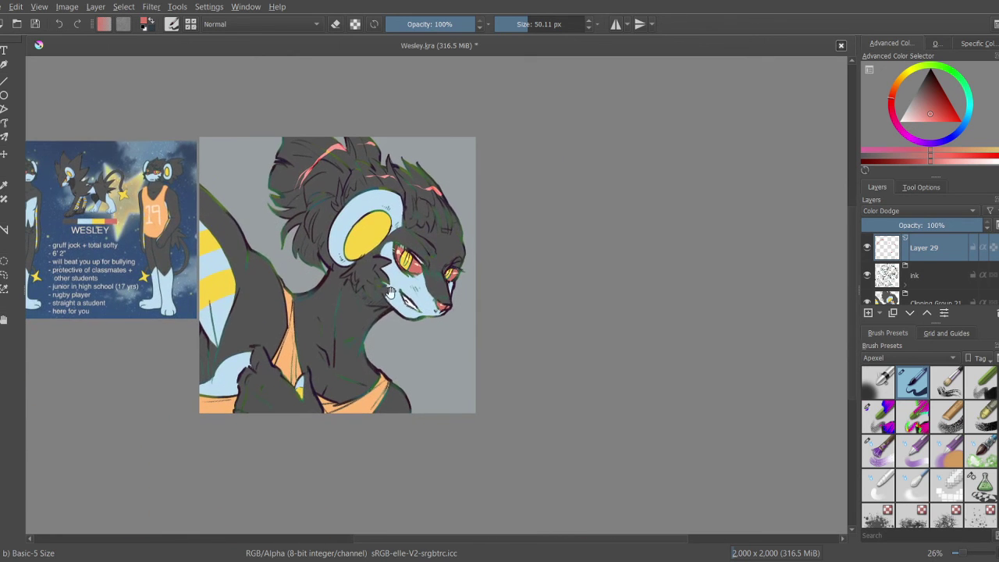
pyautogui.press('m')
pyautogui.moveTo(406, 192); pyautogui.dragTo(344, 195)
pyautogui.scroll(1, 595, 185)
pyautogui.press('m')
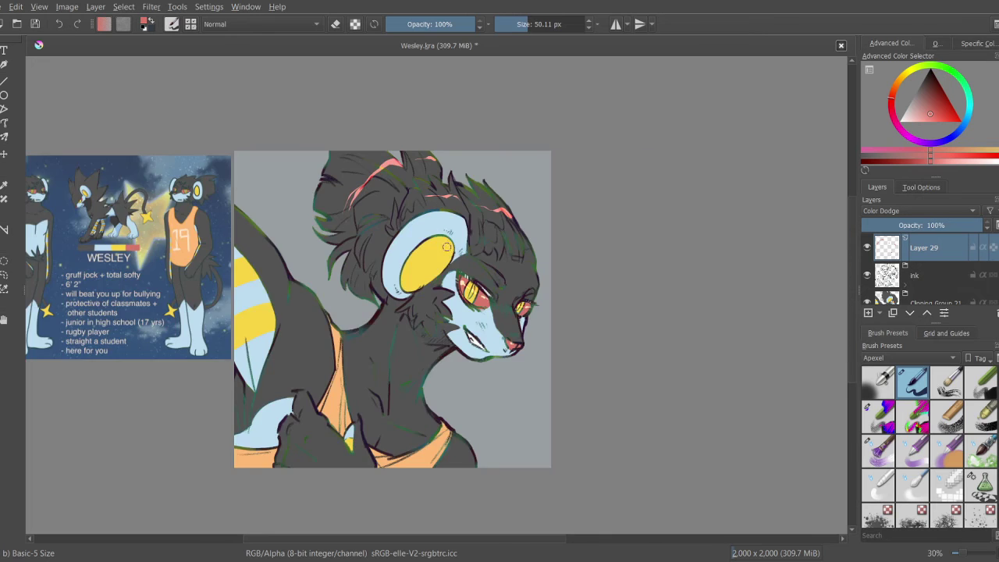
pyautogui.scroll(3, 478, 234)
pyautogui.moveTo(452, 35); pyautogui.dragTo(430, 35)
pyautogui.press('e')
pyautogui.moveTo(353, 223)
pyautogui.keyDown('shift'); pyautogui.mouseDown()
pyautogui.moveTo(375, 222)
pyautogui.moveTo(422, 180)
pyautogui.moveTo(621, 234)
pyautogui.mouseUp(); pyautogui.keyUp('shift')
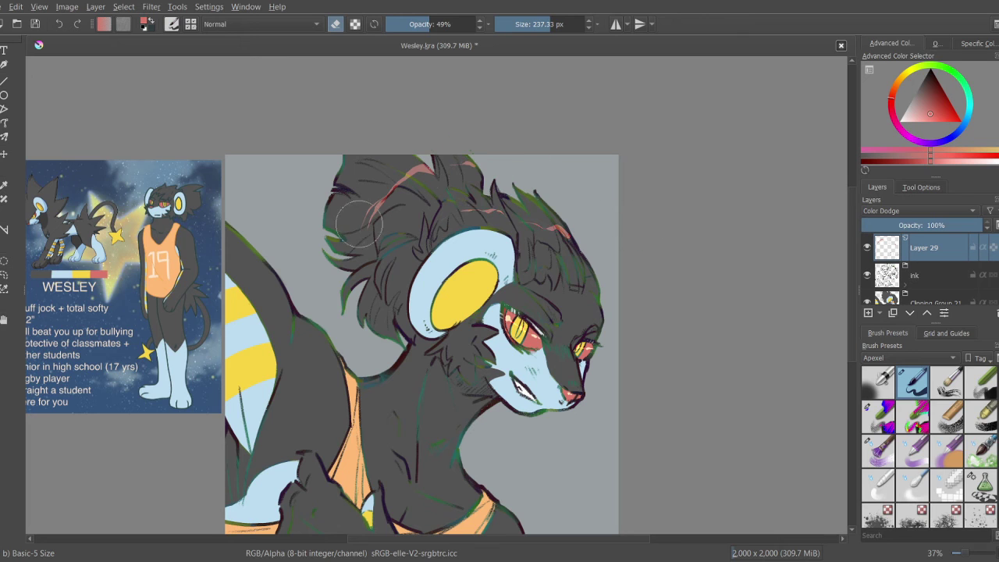
# Step: Fade the hair highlights further with the 49% opacity eraser and save the drawing
pyautogui.scroll(-2, 390, 234)
pyautogui.press('e')
pyautogui.scroll(-1, 414, 249)
pyautogui.moveTo(413, 249); pyautogui.dragTo(418, 236)
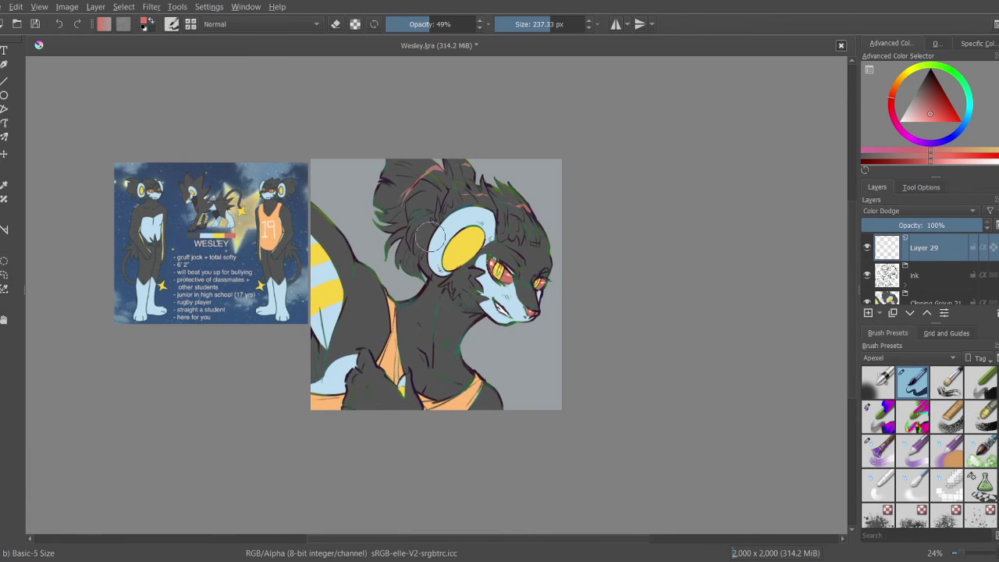
pyautogui.moveTo(934, 226); pyautogui.dragTo(985, 225)
pyautogui.moveTo(439, 151)
pyautogui.mouseDown()
pyautogui.moveTo(436, 192)
pyautogui.moveTo(437, 167)
pyautogui.mouseUp()
pyautogui.press('e')
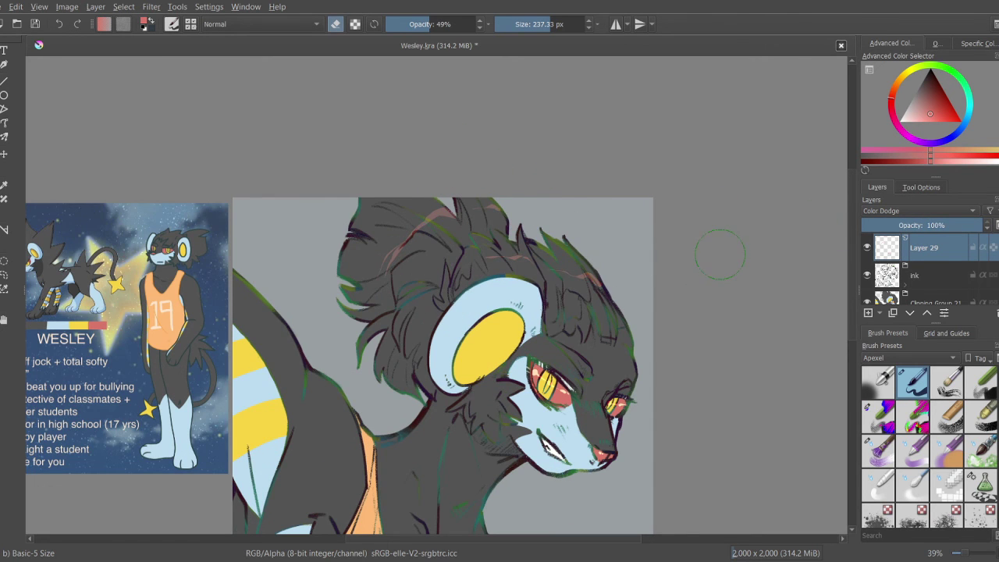
pyautogui.moveTo(719, 253); pyautogui.dragTo(344, 326)
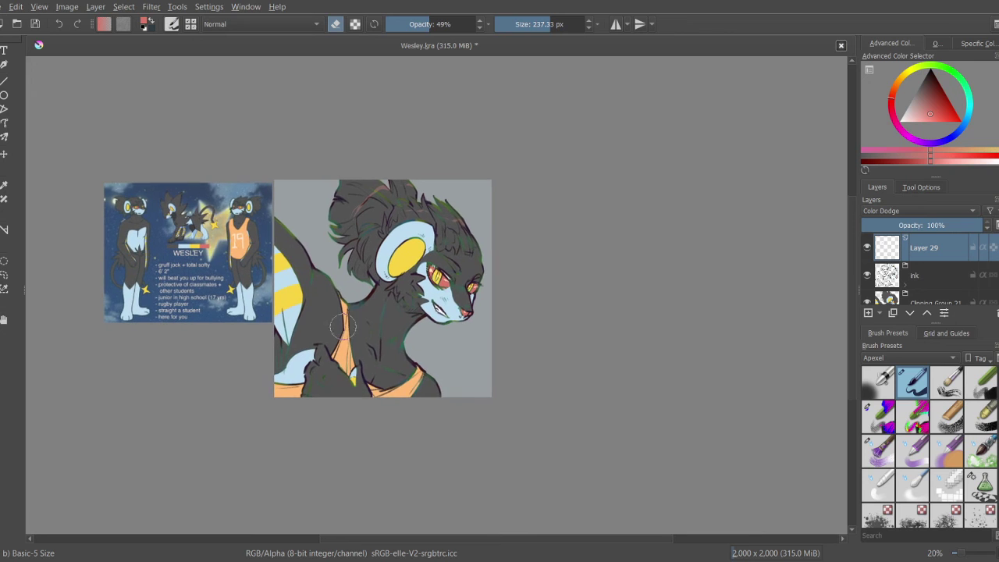
pyautogui.hotkey('ctrl', 's')
# Step: Select the dark slate layer inside the bg group and reduce its opacity to 47%
pyautogui.scroll(-2, 927, 291)
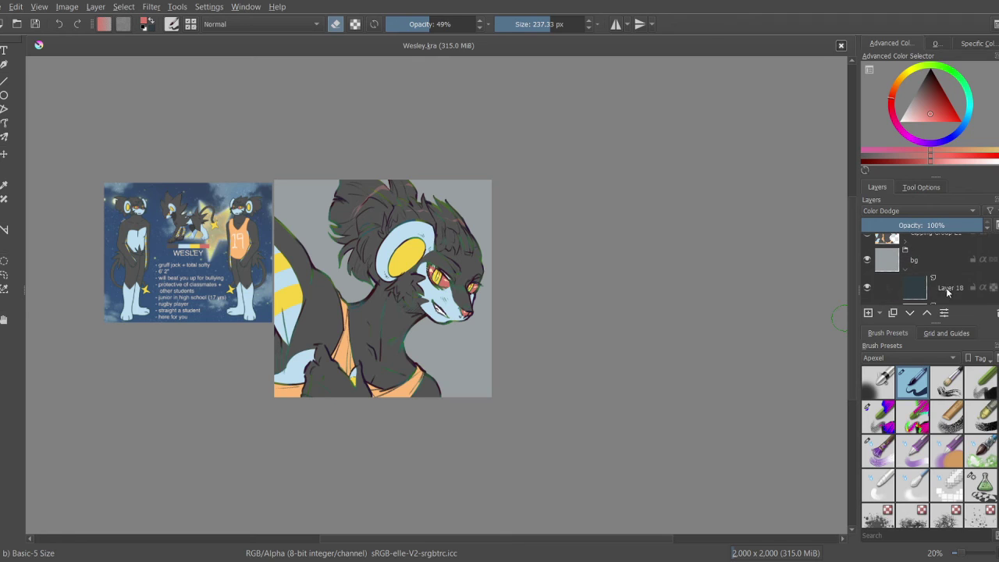
pyautogui.press('Insert')
pyautogui.hotkey('shift', 'BackSpace')
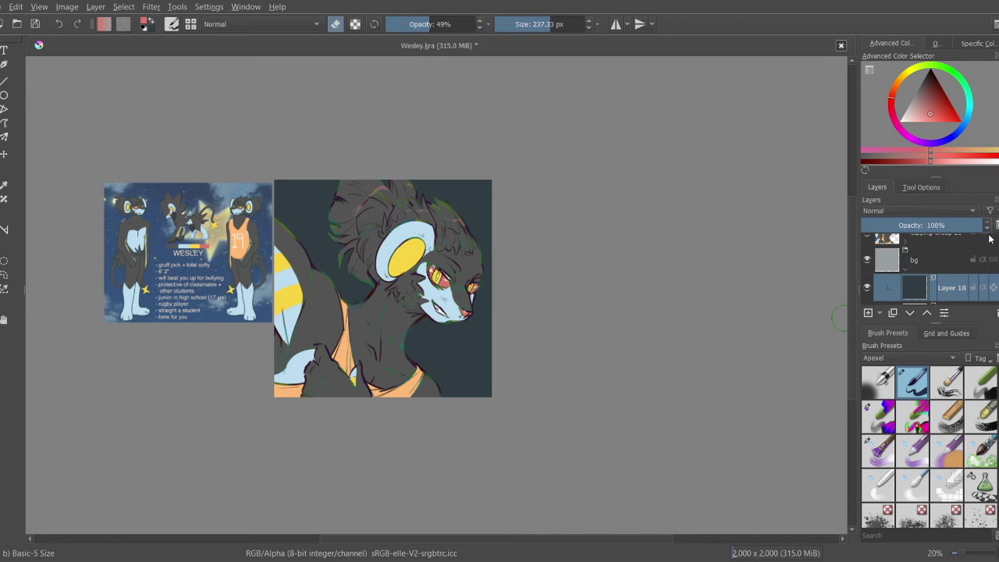
pyautogui.moveTo(968, 224); pyautogui.dragTo(919, 232)
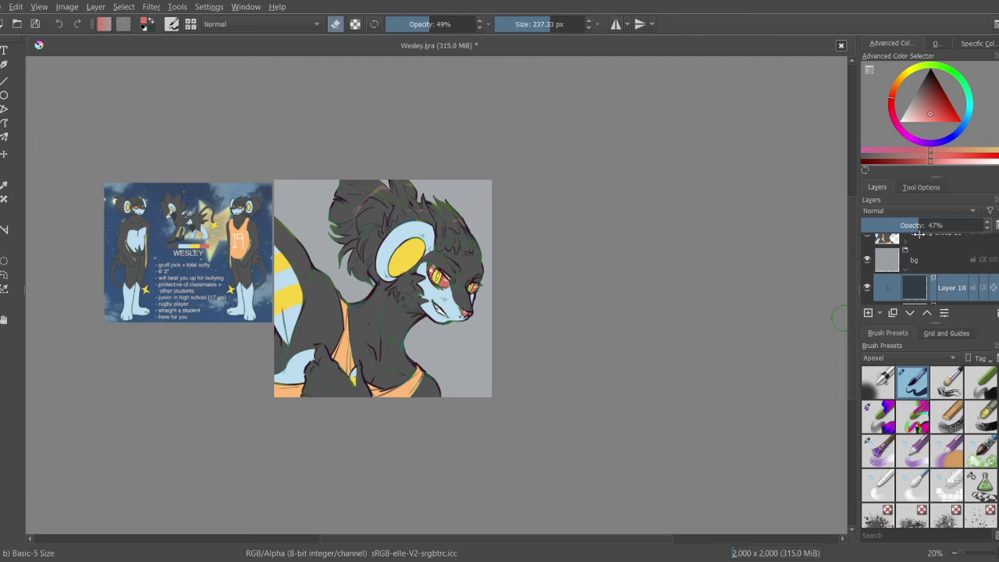
# Step: On a new bg layer, draw a yellow gradient fading diagonally from the canvas's upper-left corner and lower the layer's opacity
pyautogui.click(869, 312)
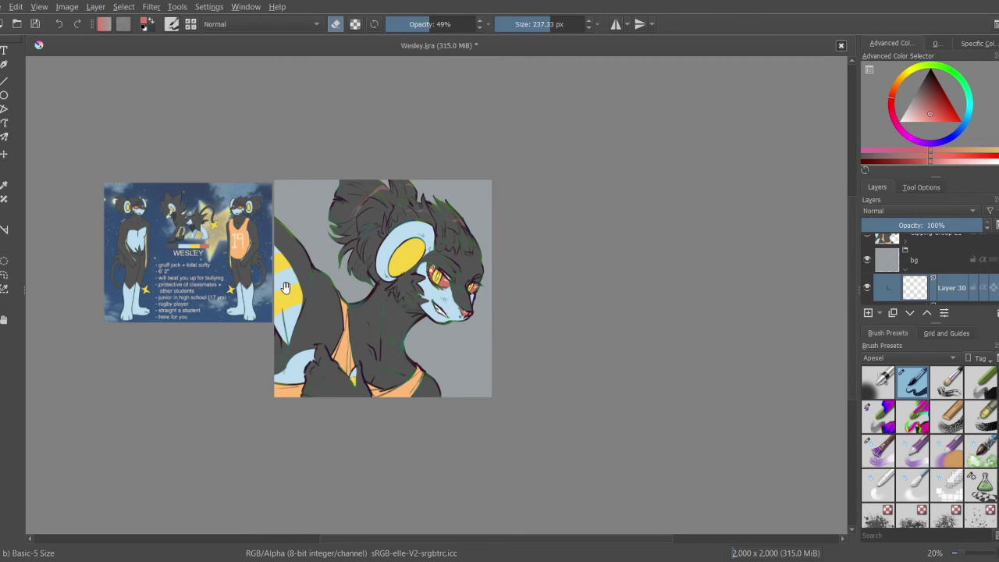
pyautogui.scroll(3, 285, 288)
pyautogui.keyDown('ctrl'); pyautogui.click(386, 285); pyautogui.keyUp('ctrl')
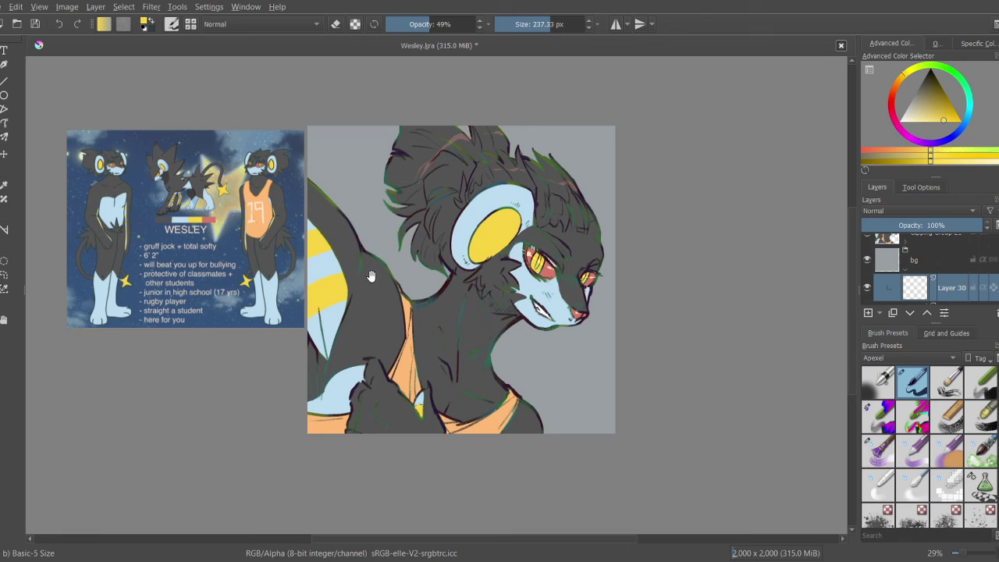
pyautogui.click(3, 160)
pyautogui.moveTo(239, 104); pyautogui.dragTo(639, 300)
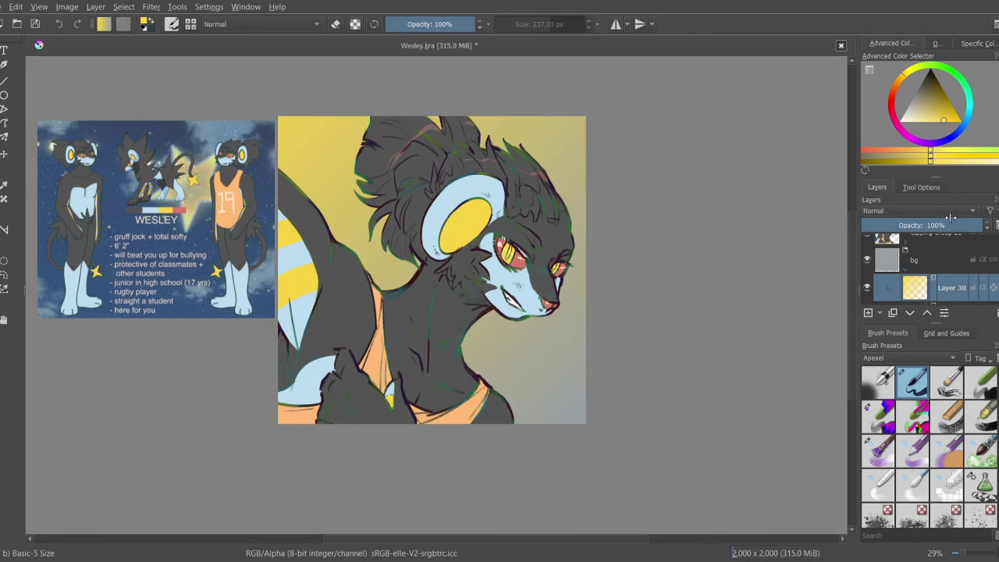
pyautogui.moveTo(969, 226); pyautogui.dragTo(894, 235)
# Step: On another bg layer, draw a red gradient from the lower-right corner and set the layer to Burn at 75% opacity
pyautogui.click(869, 313)
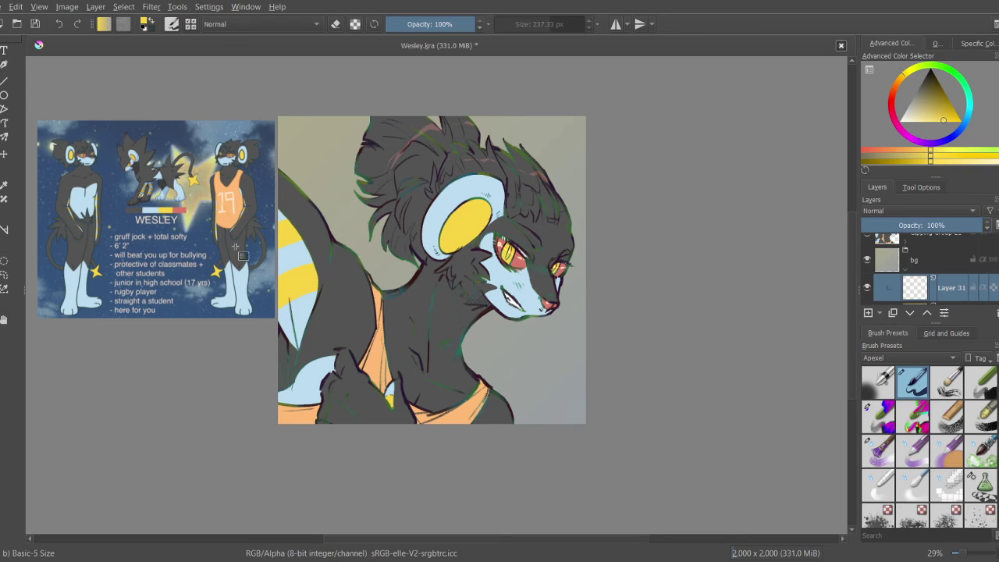
pyautogui.click(882, 150)
pyautogui.moveTo(593, 437); pyautogui.dragTo(500, 328)
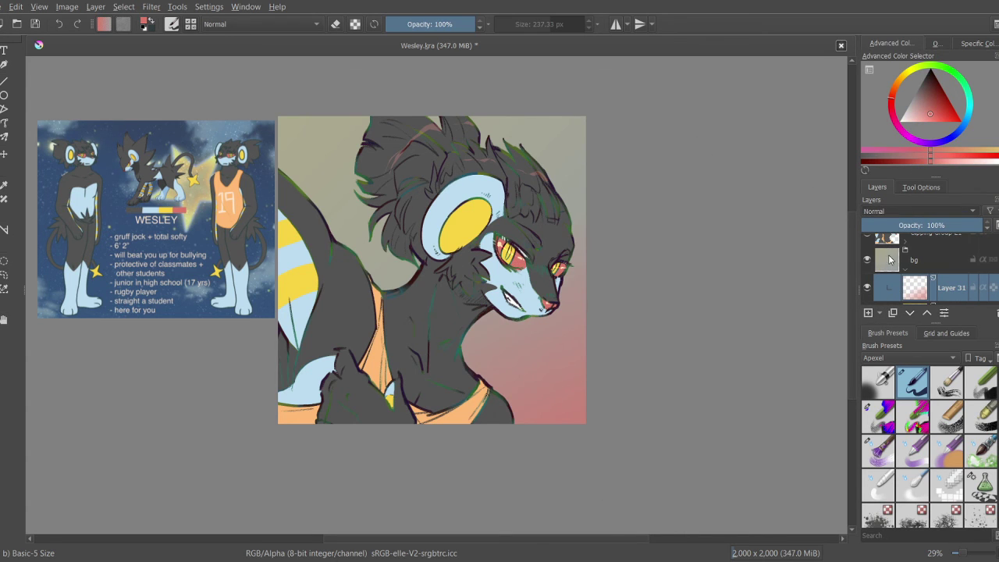
pyautogui.scroll(-3, 917, 211)
pyautogui.click(930, 226)
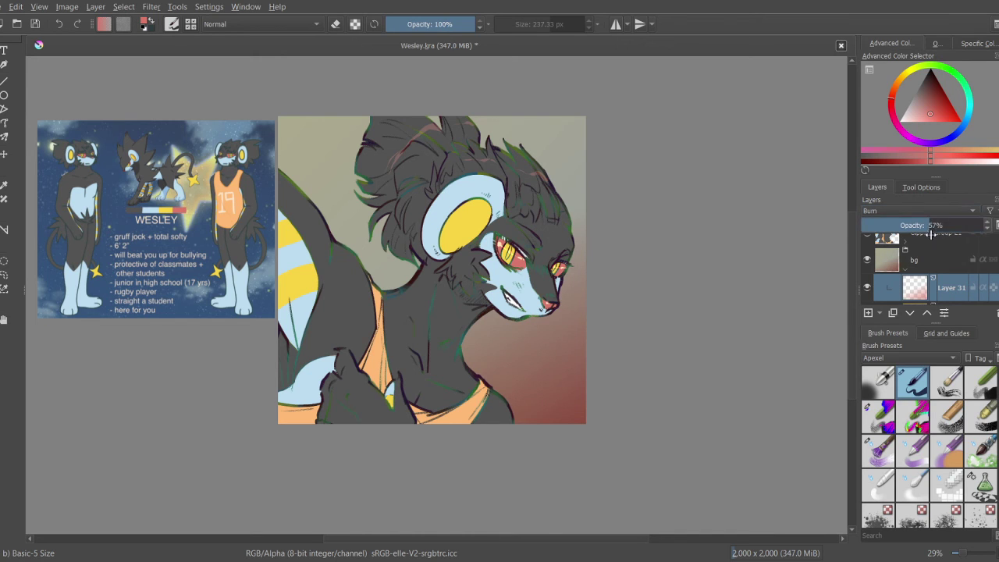
pyautogui.moveTo(930, 233); pyautogui.dragTo(953, 226)
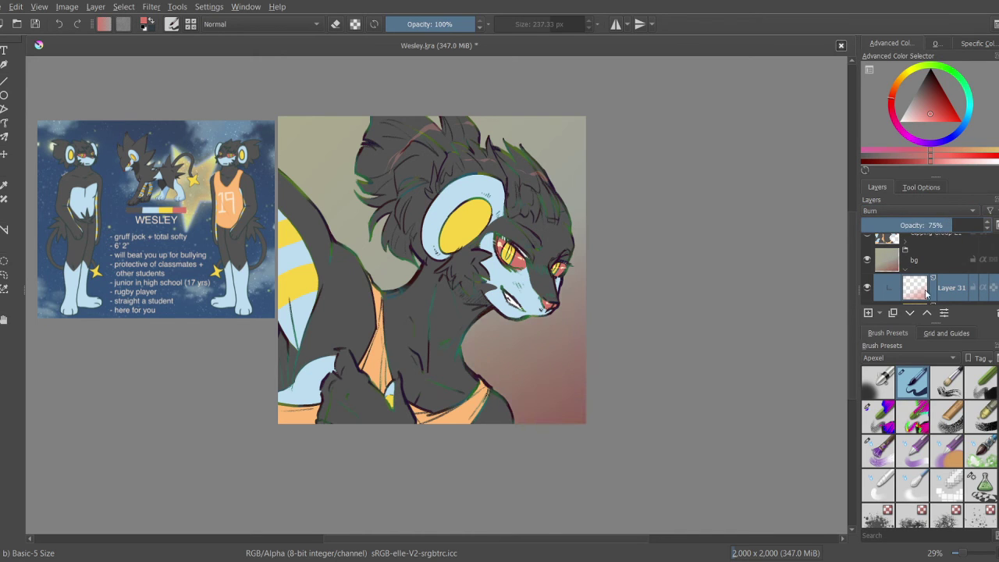
# Step: Shade the background in pale blue with the 600 px Airbrush Soft on a new layer set to Burn
pyautogui.click(867, 313)
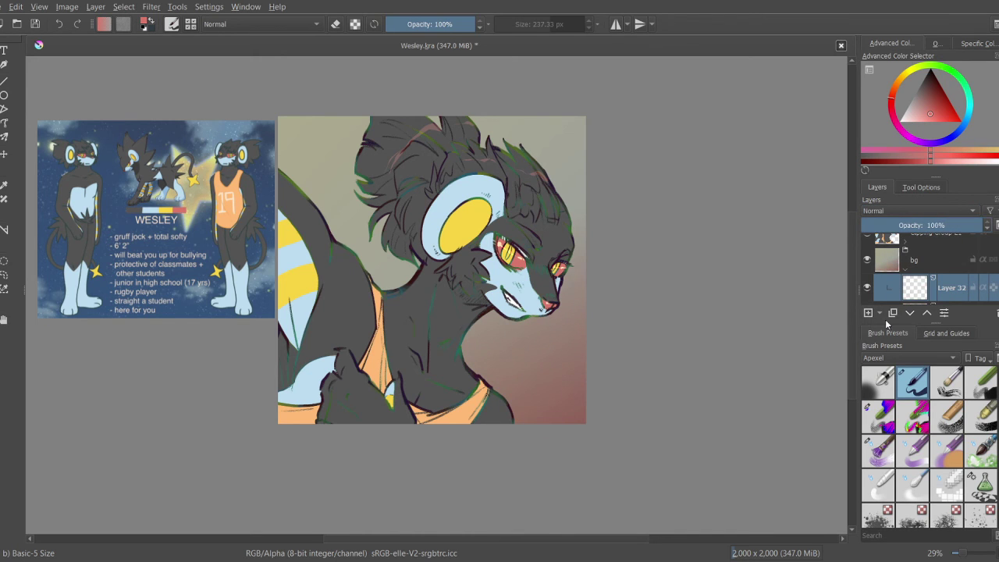
pyautogui.click(875, 381)
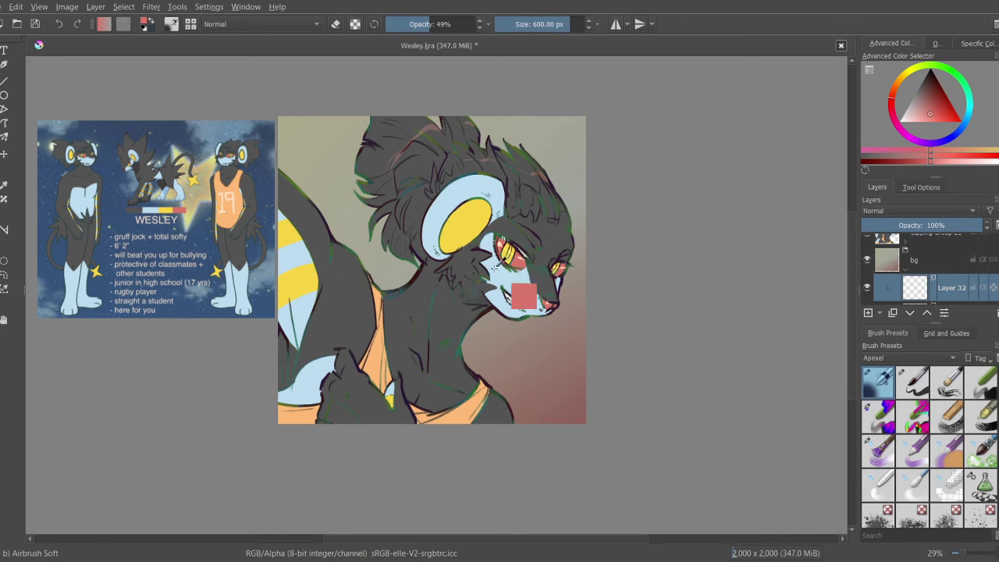
pyautogui.keyDown('ctrl'); pyautogui.click(525, 290); pyautogui.keyUp('ctrl')
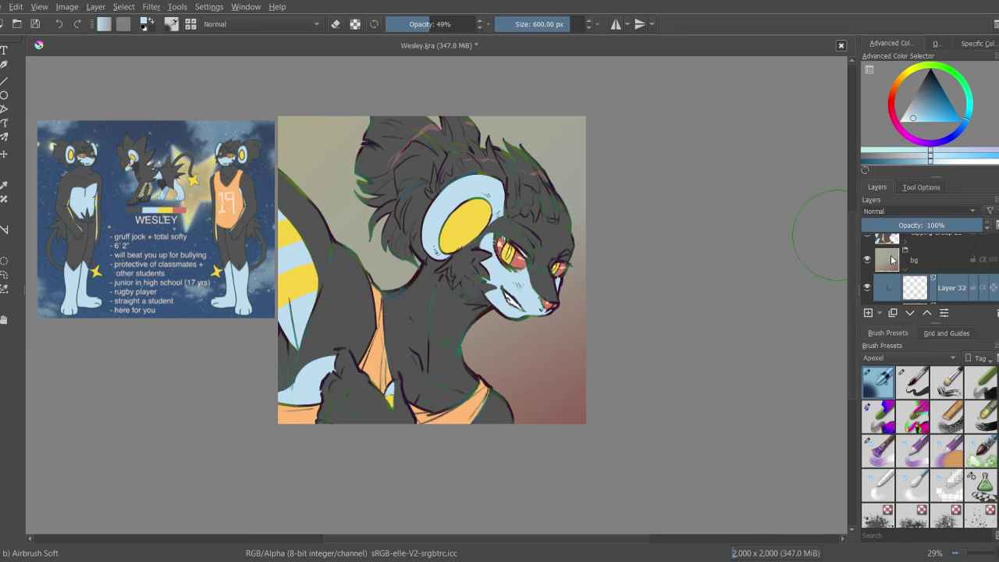
pyautogui.scroll(-2, 917, 211)
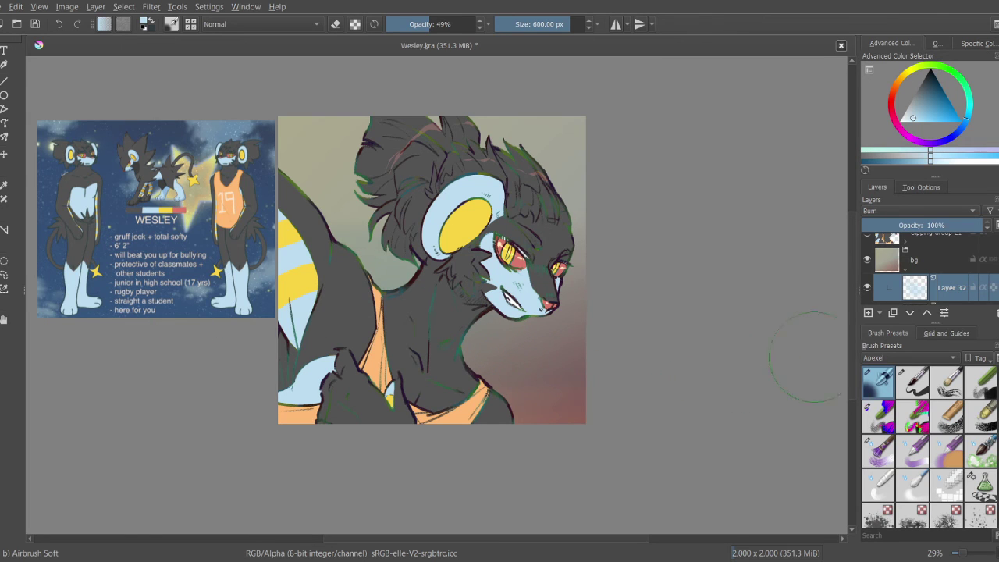
# Step: Paint pale blue clouds across the background with the 1,000 px Watercolor Texture brush on a new Color Dodge layer
pyautogui.click(870, 312)
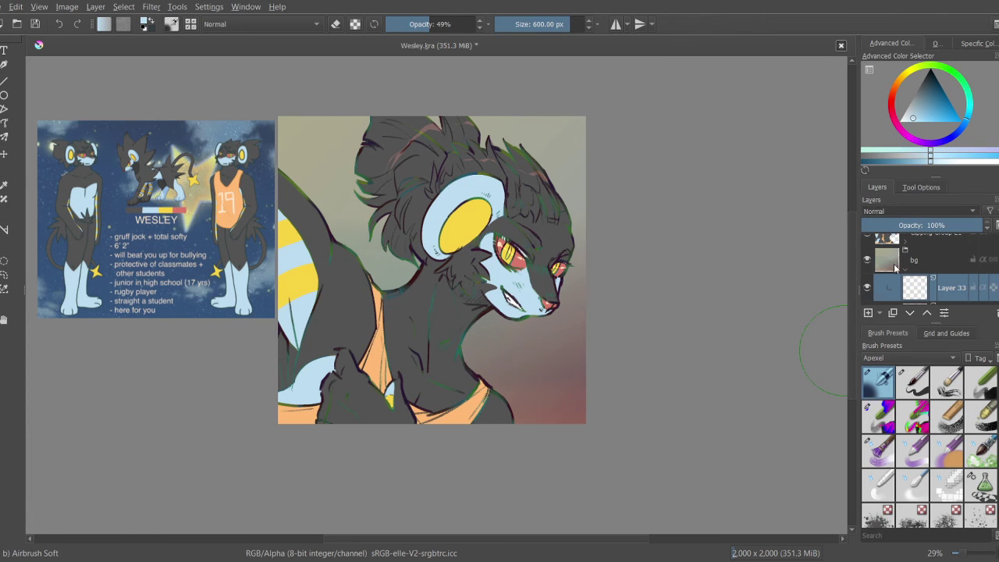
pyautogui.click(981, 450)
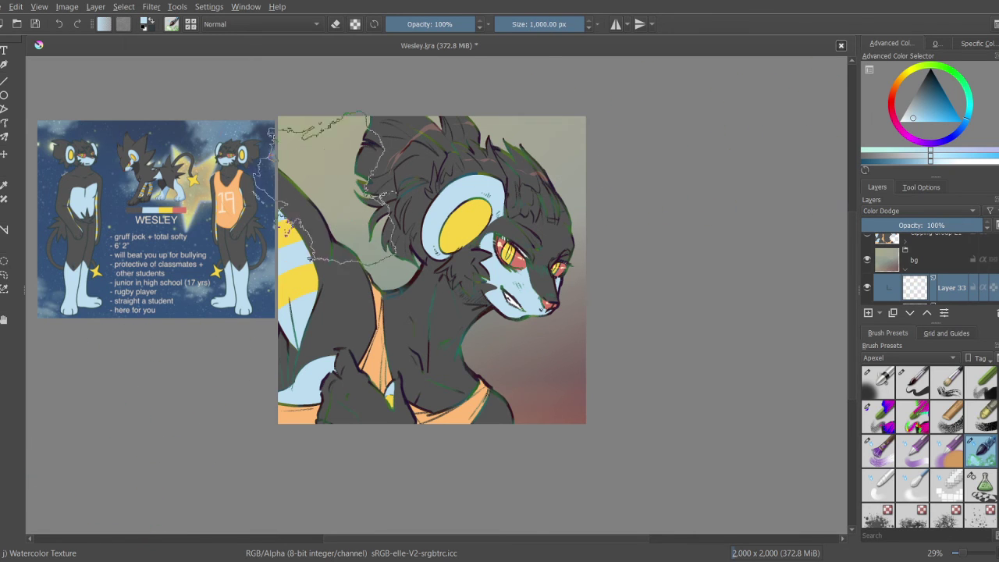
pyautogui.moveTo(335, 187)
pyautogui.mouseDown()
pyautogui.moveTo(437, 210)
pyautogui.moveTo(562, 183)
pyautogui.moveTo(398, 226)
pyautogui.mouseUp()
pyautogui.press('e')
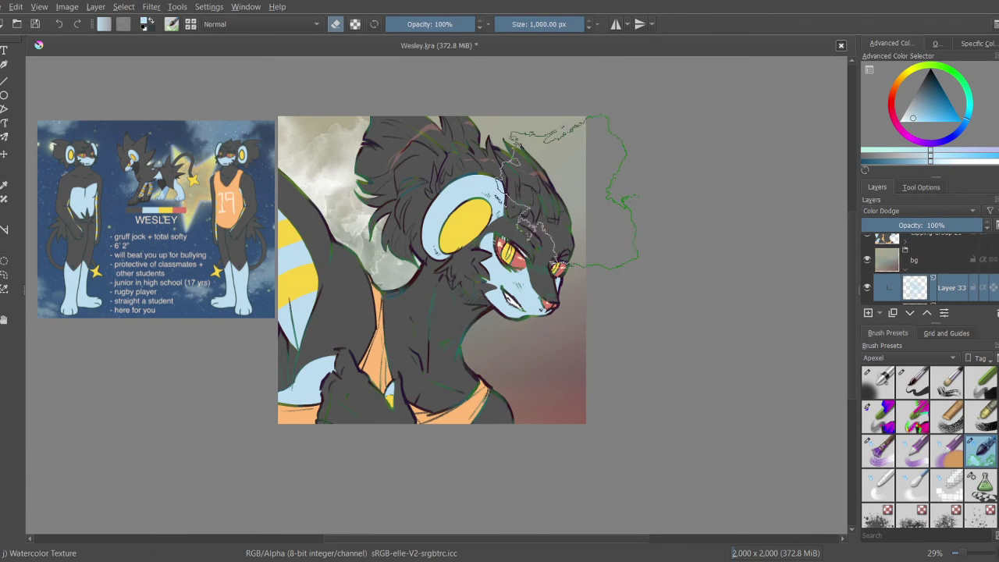
pyautogui.press('e')
pyautogui.click(546, 132)
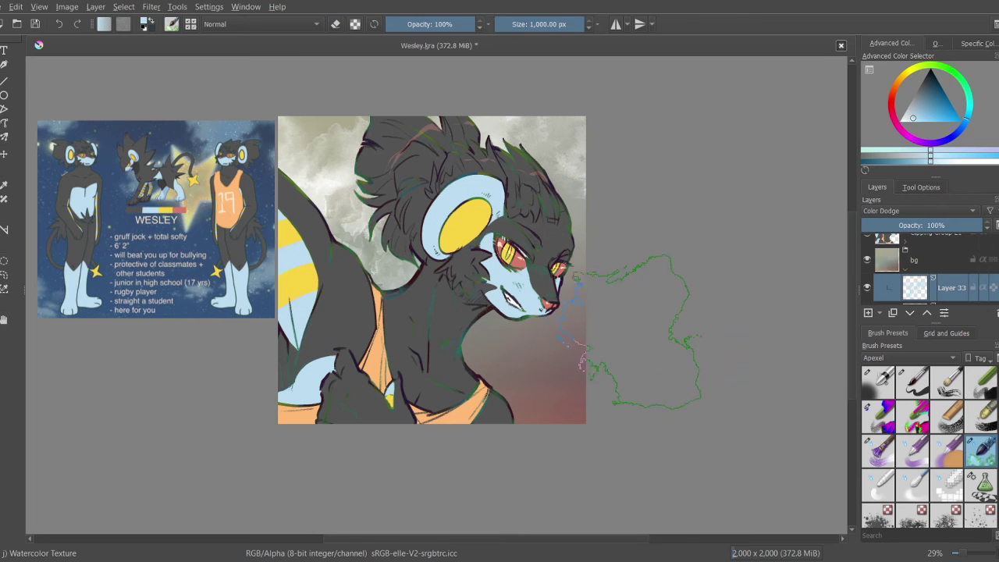
pyautogui.moveTo(638, 332); pyautogui.dragTo(289, 500)
# Step: Lower the cloud texture layer's opacity to 50% and sample the red from the character's eye
pyautogui.press('e')
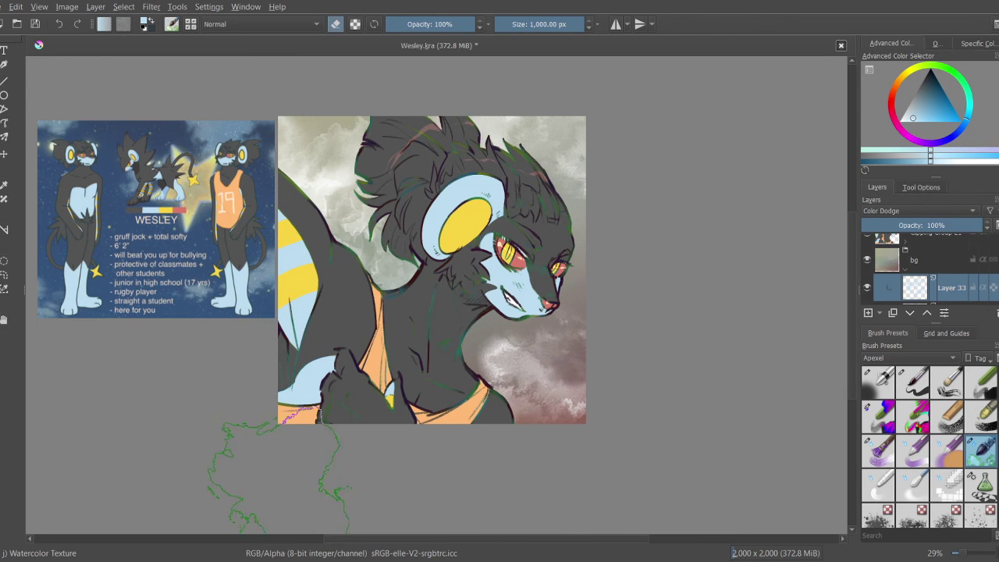
pyautogui.press('e')
pyautogui.click(923, 226)
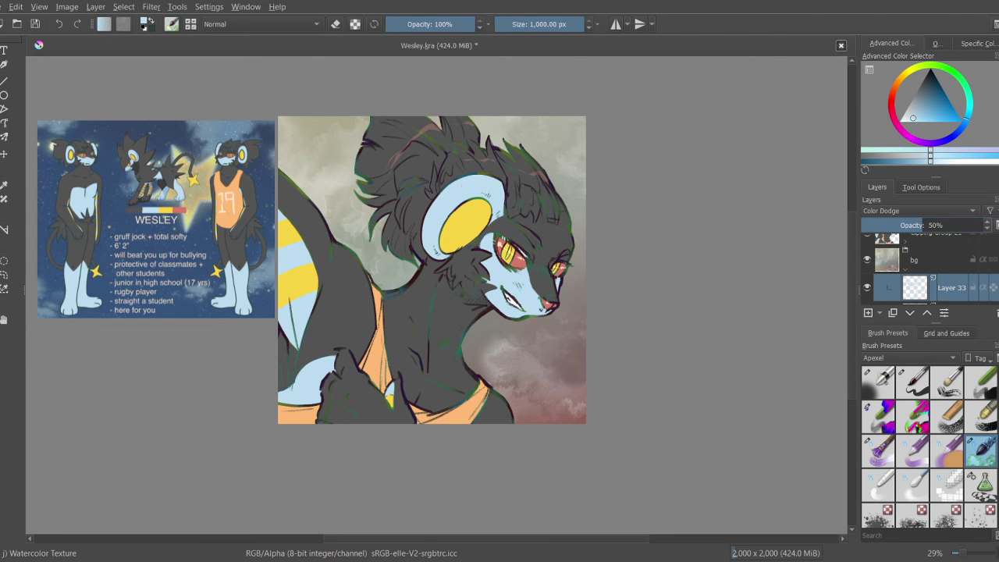
pyautogui.keyDown('ctrl'); pyautogui.click(525, 254); pyautogui.keyUp('ctrl')
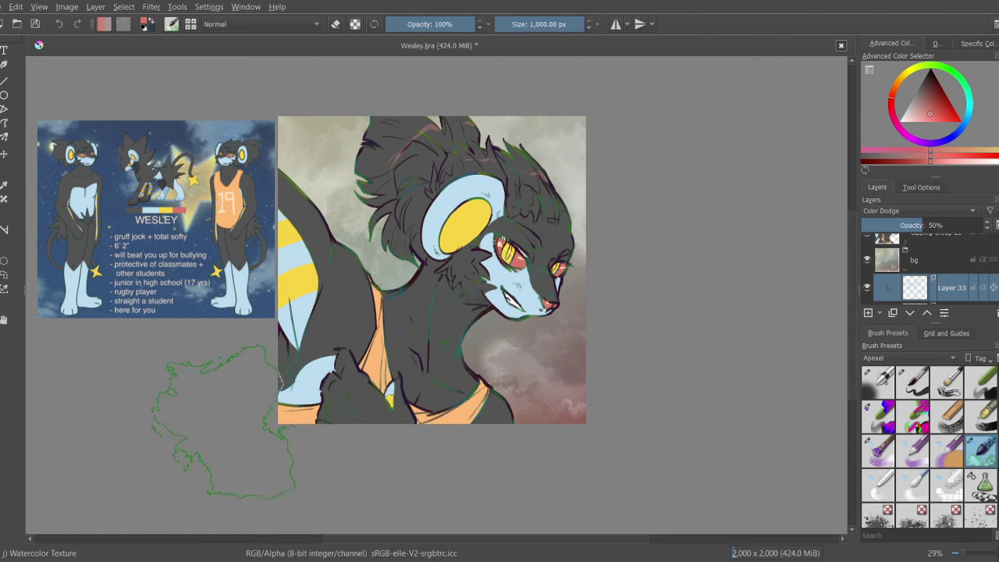
# Step: Paint red watercolor clouds across the background with the 1,000 px Watercolor Texture brush and lower the Color Dodge layer's opacity
pyautogui.click(546, 374)
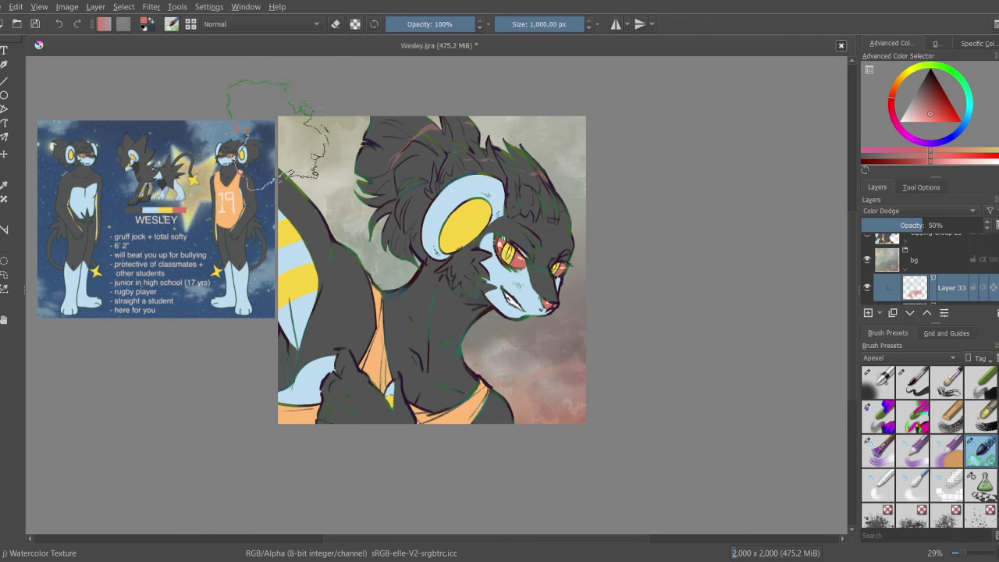
pyautogui.press('e')
pyautogui.press('e')
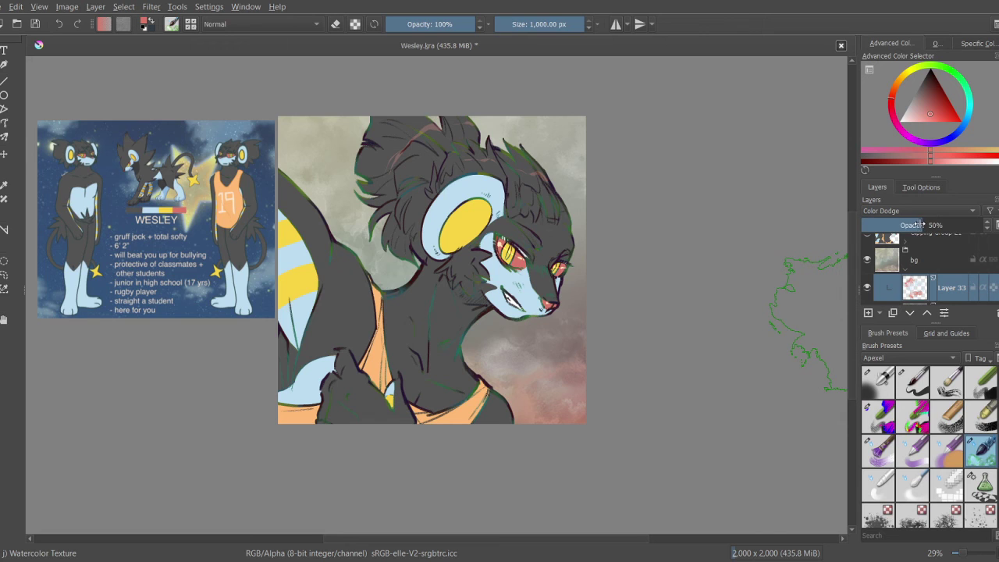
pyautogui.moveTo(919, 225); pyautogui.dragTo(894, 225)
# Step: Splatter red across the background behind the character with the 1,000 px Texture Large Splat brush on a new Color Dodge layer
pyautogui.click(870, 312)
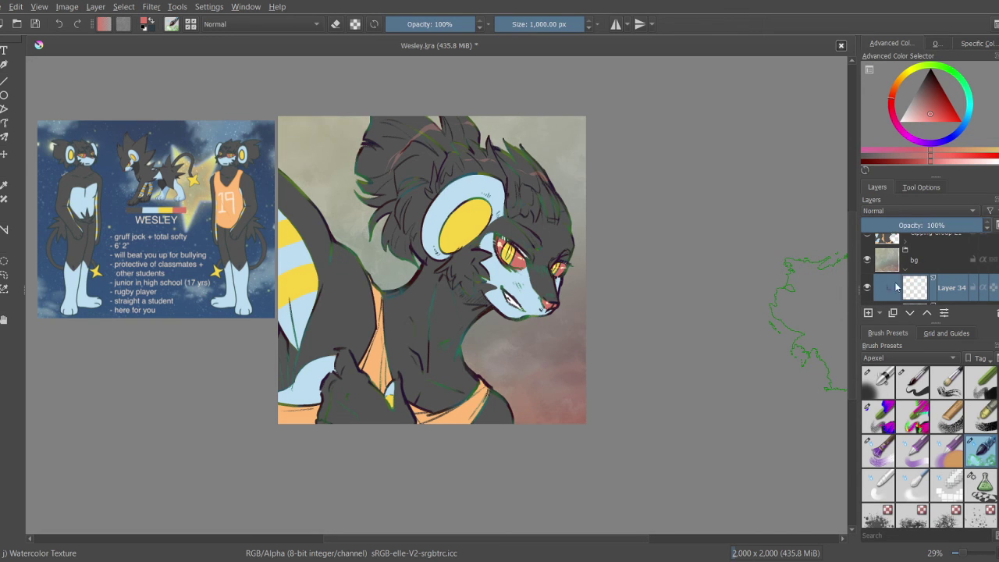
pyautogui.hotkey('alt', 'shift', 'd')
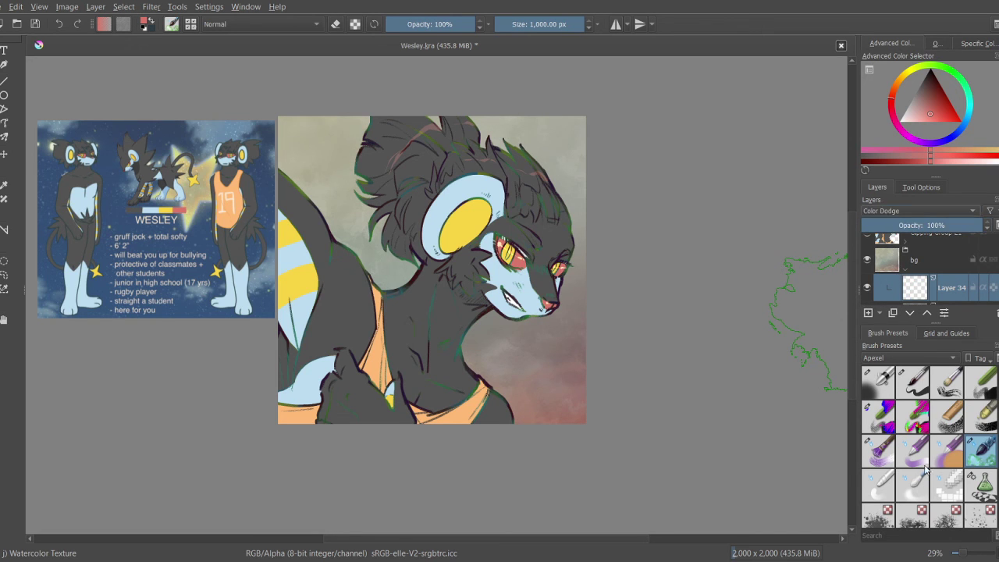
pyautogui.scroll(-1, 929, 445)
pyautogui.click(878, 476)
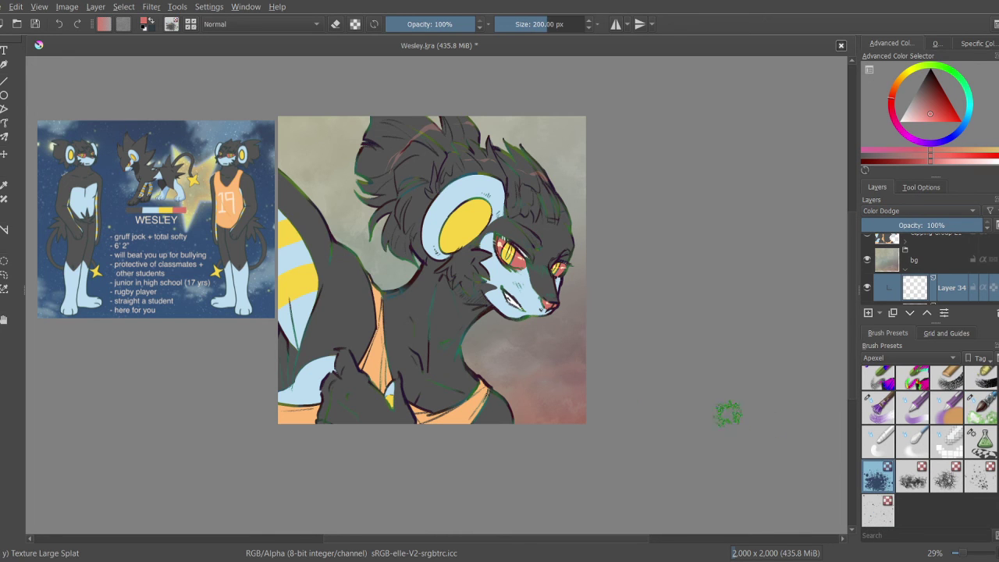
pyautogui.moveTo(515, 366); pyautogui.dragTo(558, 386)
pyautogui.moveTo(658, 350)
pyautogui.mouseDown()
pyautogui.moveTo(671, 403)
pyautogui.moveTo(597, 426)
pyautogui.moveTo(678, 396)
pyautogui.moveTo(414, 477)
pyautogui.moveTo(511, 352)
pyautogui.moveTo(328, 317)
pyautogui.moveTo(566, 270)
pyautogui.moveTo(581, 250)
pyautogui.moveTo(570, 336)
pyautogui.moveTo(593, 305)
pyautogui.moveTo(608, 336)
pyautogui.moveTo(597, 359)
pyautogui.moveTo(635, 328)
pyautogui.moveTo(597, 258)
pyautogui.moveTo(605, 363)
pyautogui.moveTo(545, 192)
pyautogui.moveTo(660, 266)
pyautogui.moveTo(558, 360)
pyautogui.moveTo(398, 245)
pyautogui.moveTo(420, 316)
pyautogui.moveTo(472, 259)
pyautogui.moveTo(446, 223)
pyautogui.mouseUp()
# Step: Refine the large splatter texture by erasing parts of it and set its layer's opacity to 64%
pyautogui.press('e')
pyautogui.press('e')
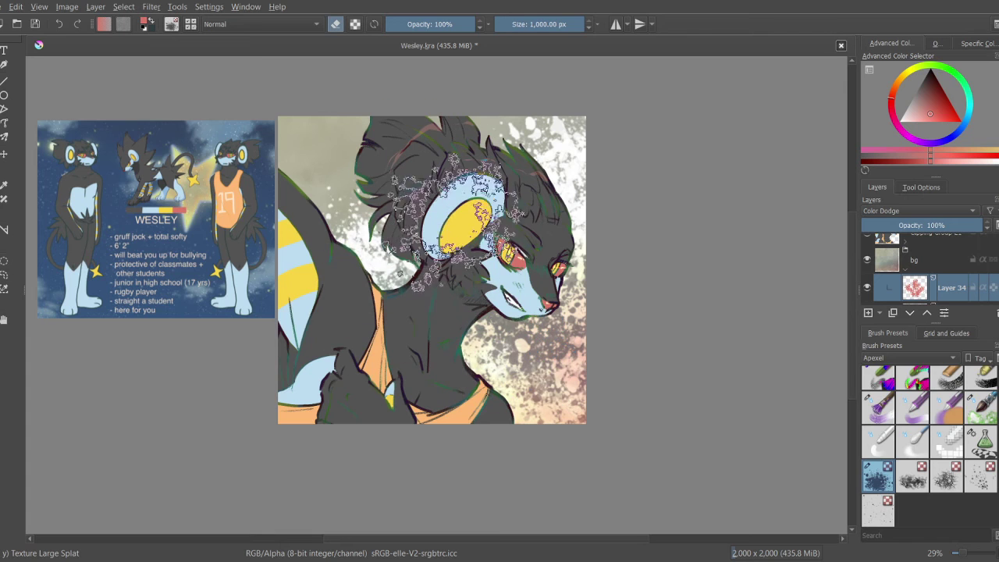
pyautogui.press('e')
pyautogui.moveTo(593, 184); pyautogui.dragTo(601, 206)
pyautogui.press('e')
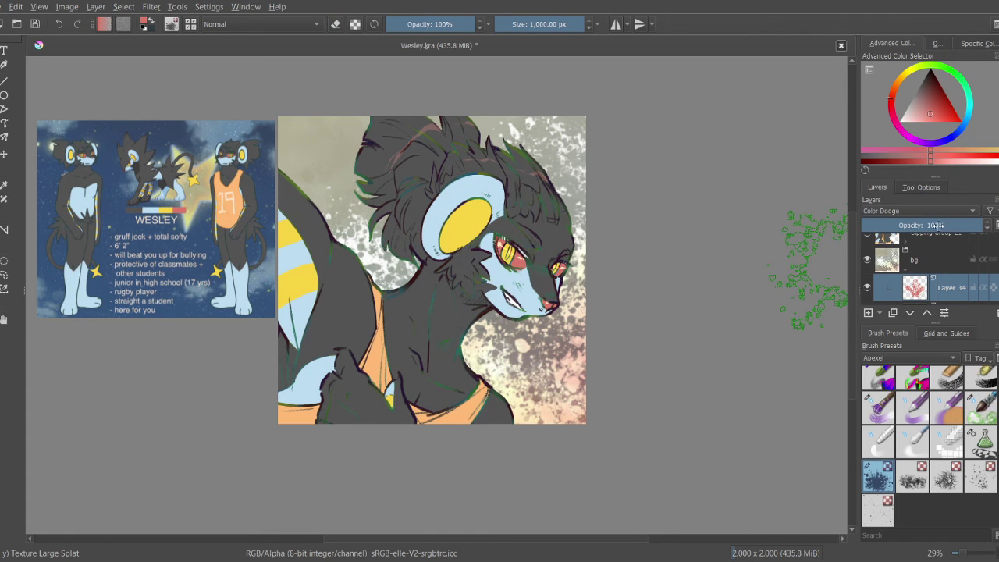
pyautogui.click(937, 226)
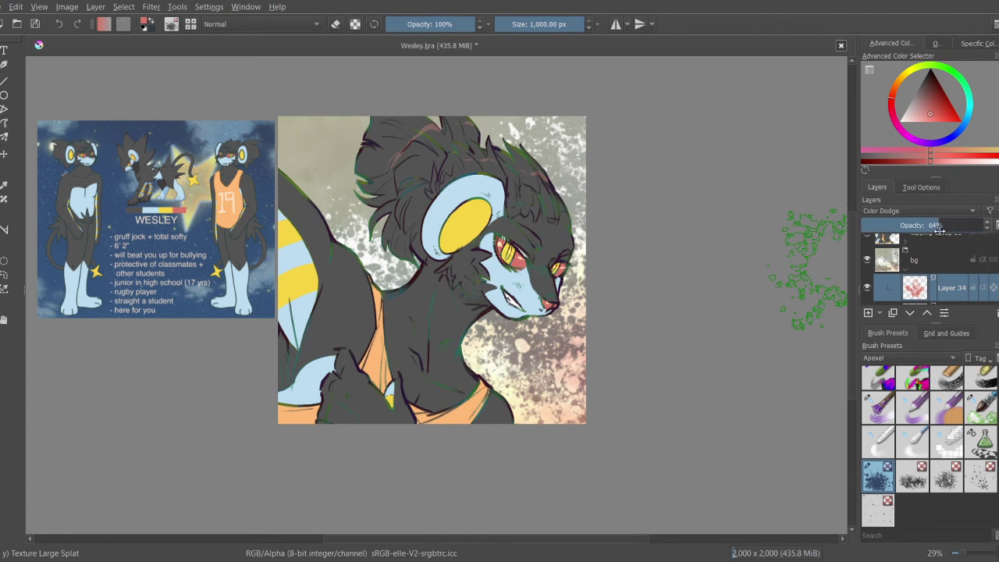
# Step: Scatter fine red specks over the background with the 1,000 px Texture Splat brush on a new Gamma Light layer
pyautogui.click(868, 312)
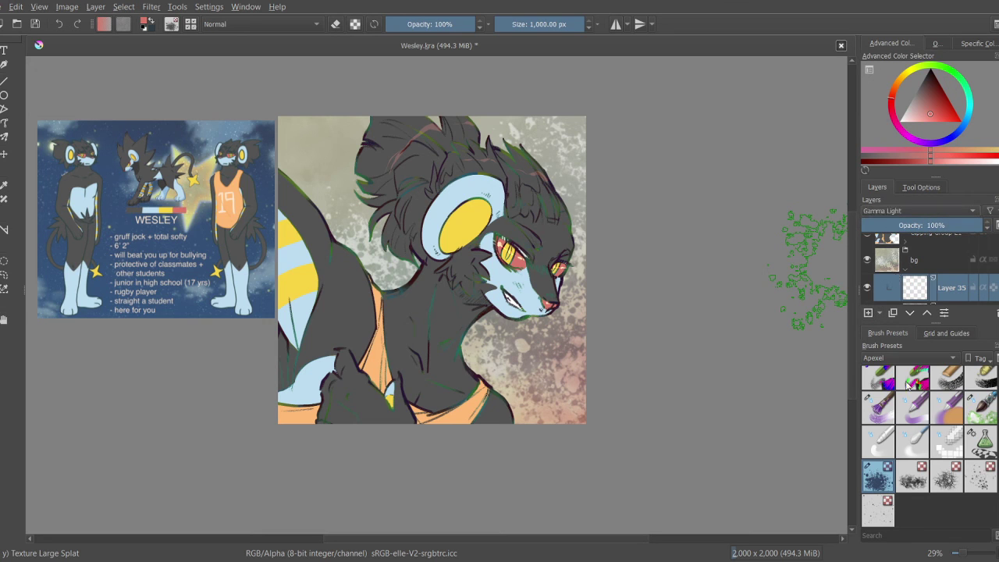
pyautogui.click(979, 478)
pyautogui.moveTo(538, 23); pyautogui.dragTo(586, 23)
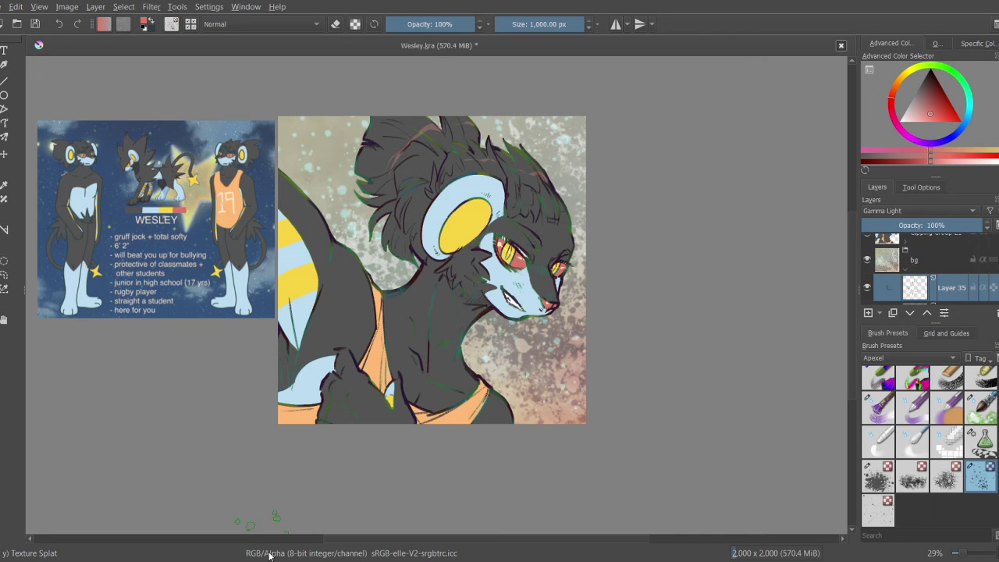
# Step: Change the speck layer's blending mode to Burn at 23% opacity and save the document
pyautogui.moveTo(962, 225); pyautogui.dragTo(924, 228)
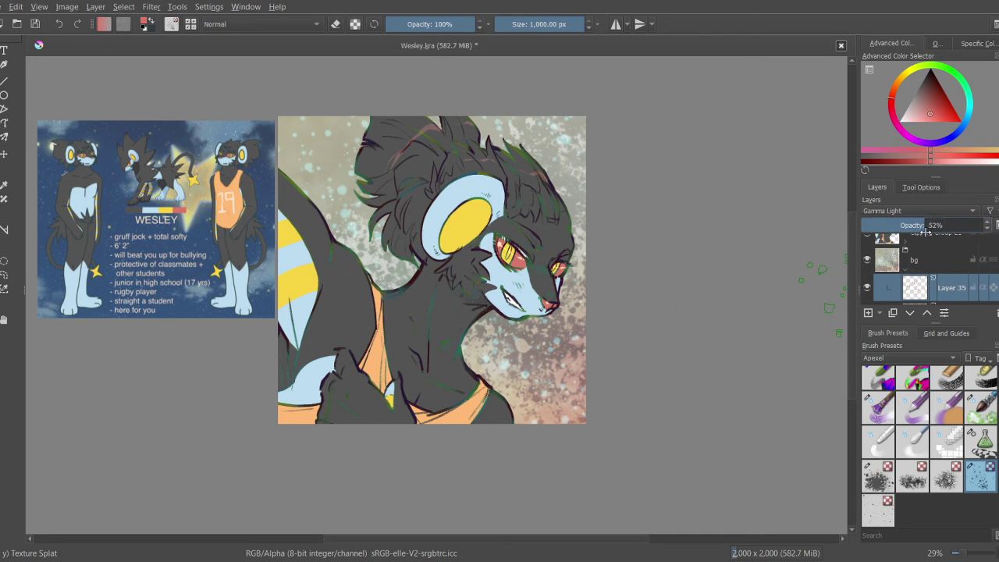
pyautogui.scroll(3, 896, 213)
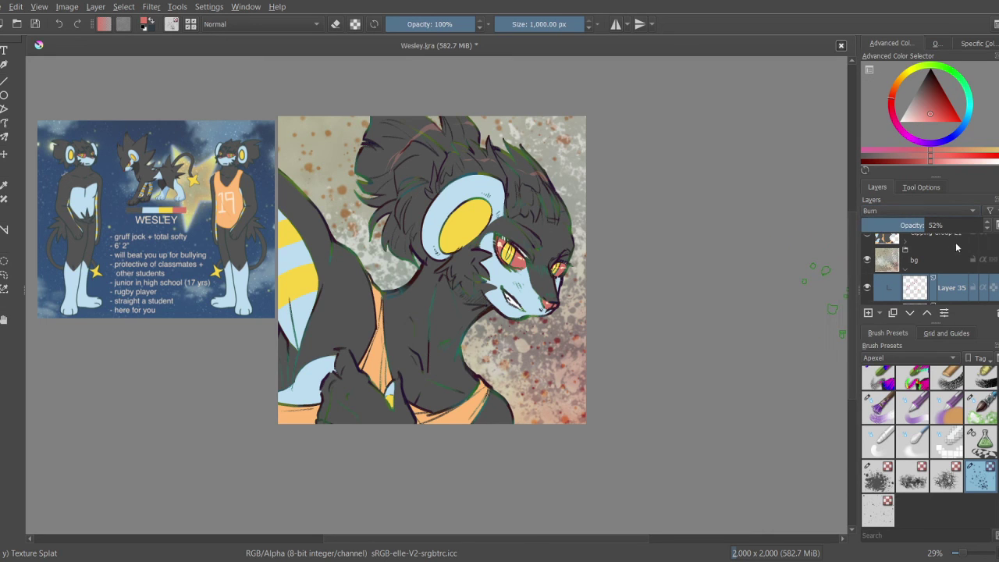
pyautogui.click(888, 225)
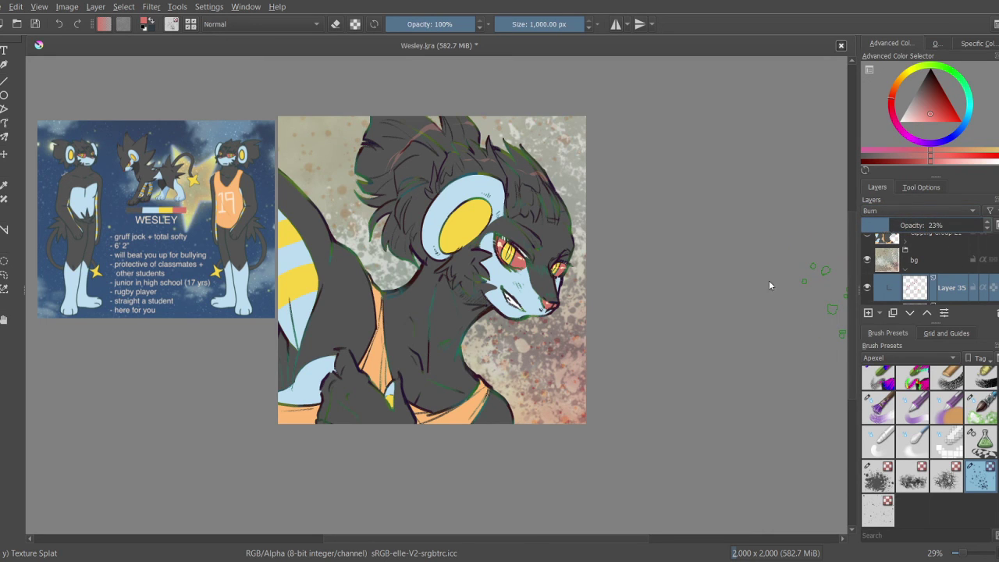
pyautogui.moveTo(497, 301); pyautogui.dragTo(536, 330)
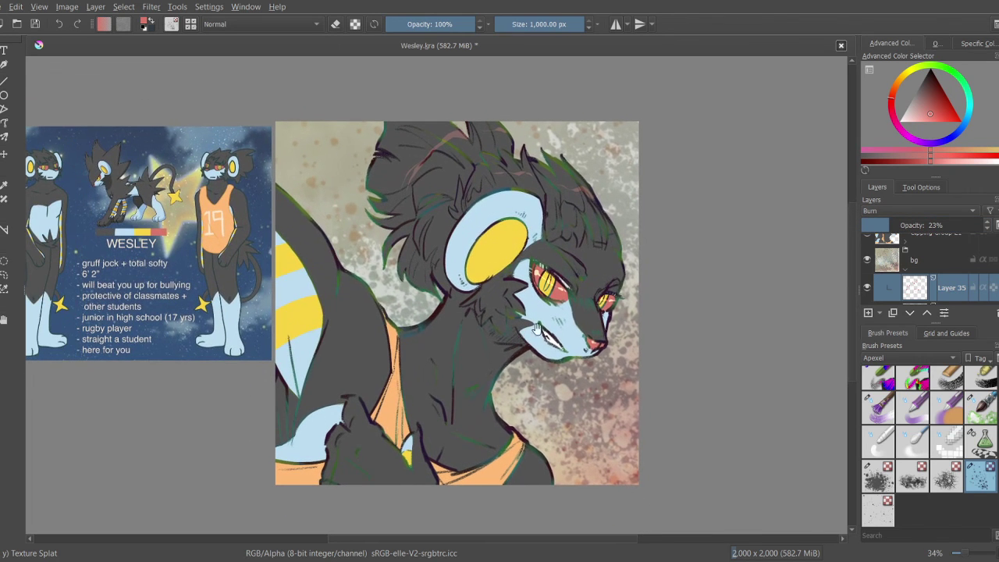
pyautogui.scroll(1, 907, 272)
pyautogui.hotkey('ctrl', 's')
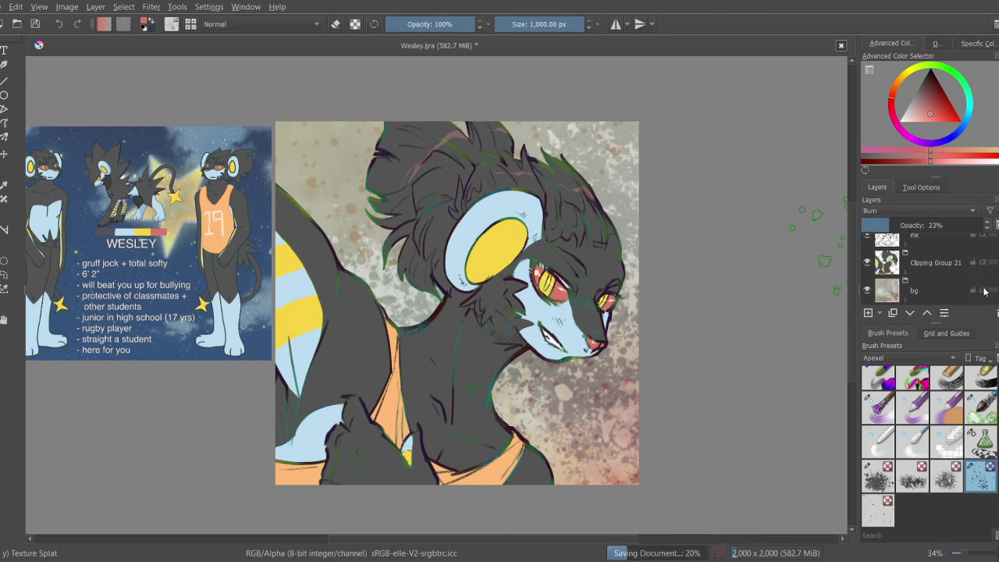
# Step: Add a new layer above the bg group, set it to Color blending, and fill it with saturated red
pyautogui.click(927, 288)
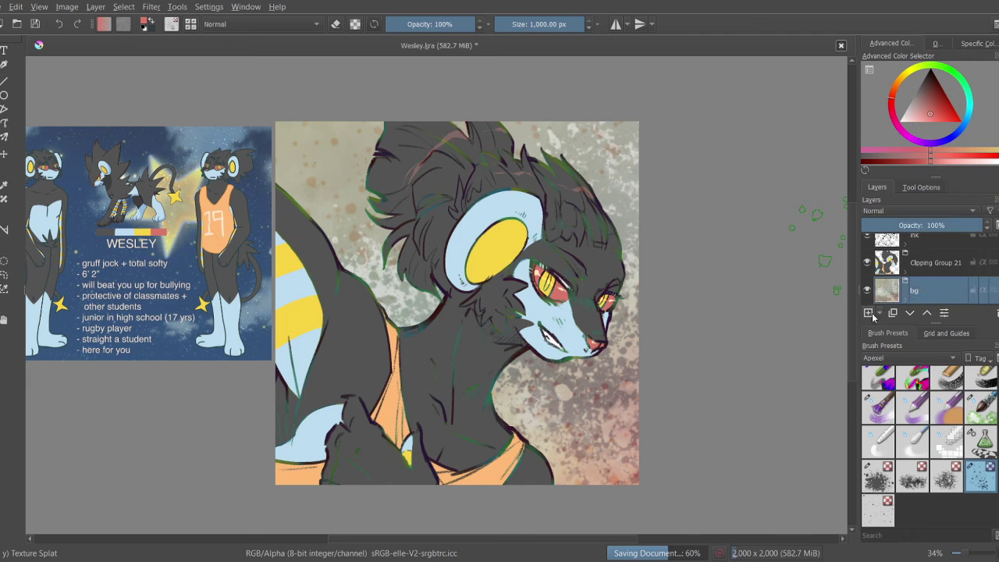
pyautogui.click(868, 312)
pyautogui.hotkey('alt', 'shift', 'c')
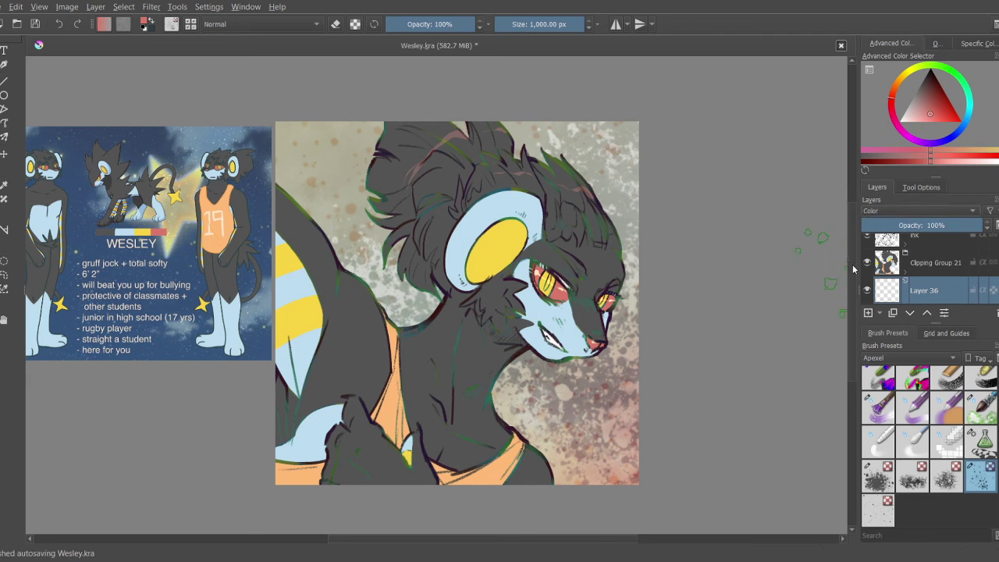
pyautogui.moveTo(928, 107); pyautogui.dragTo(958, 117)
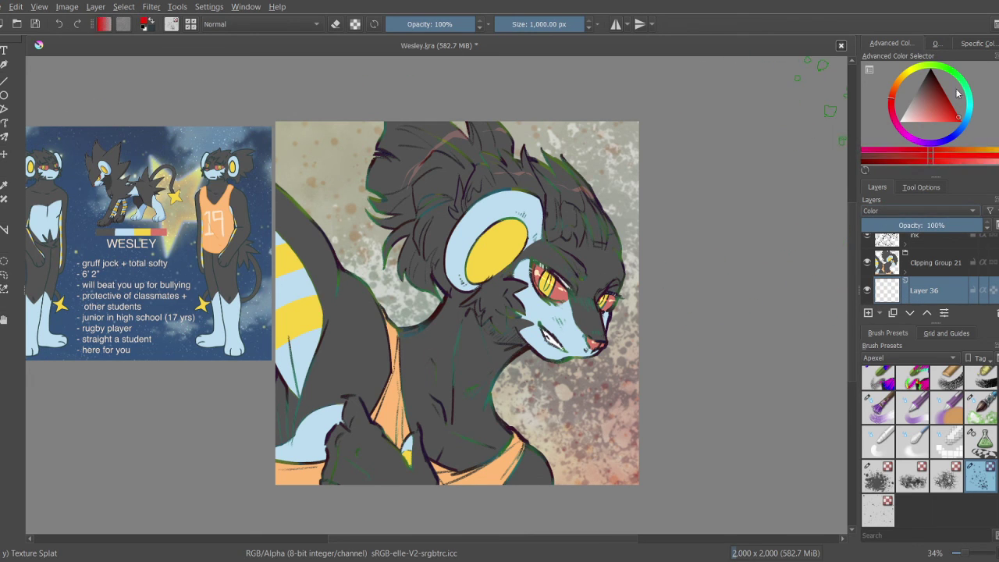
pyautogui.click(150, 25)
pyautogui.press('BackSpace')
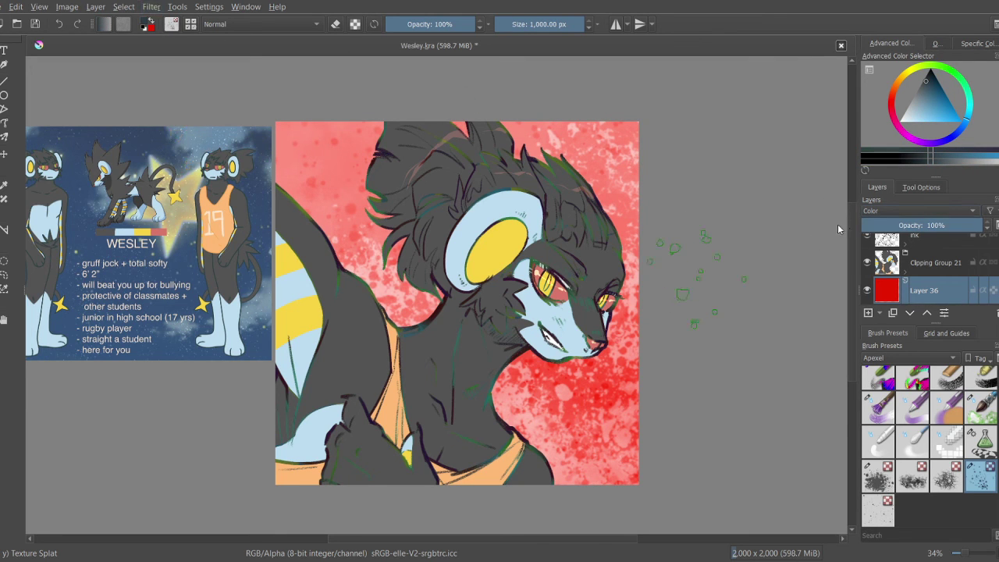
# Step: Adjust the hue, saturation and lightness of the red fill layer to a muted dark navy
pyautogui.hotkey('ctrl', 'i')
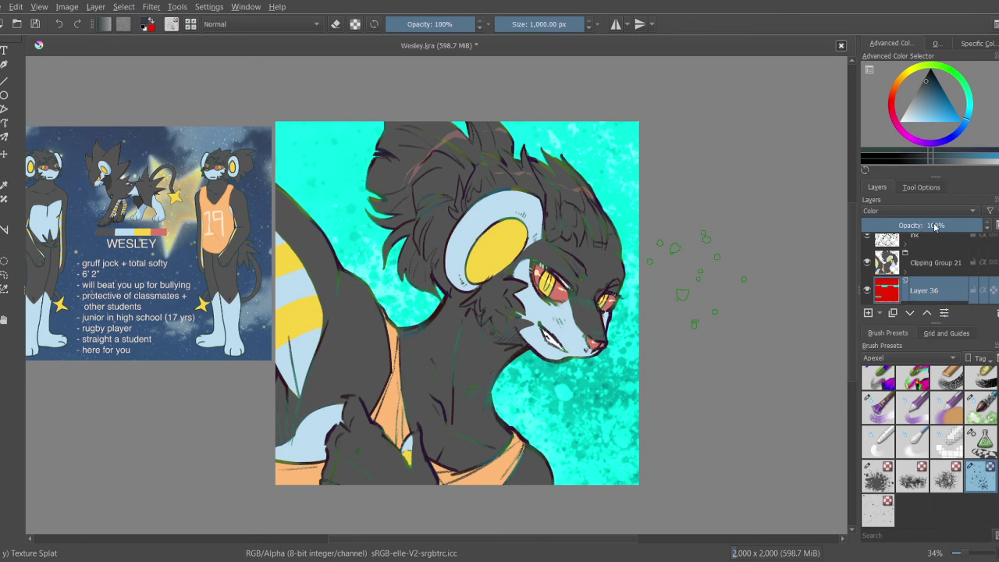
pyautogui.hotkey('ctrl', 'i')
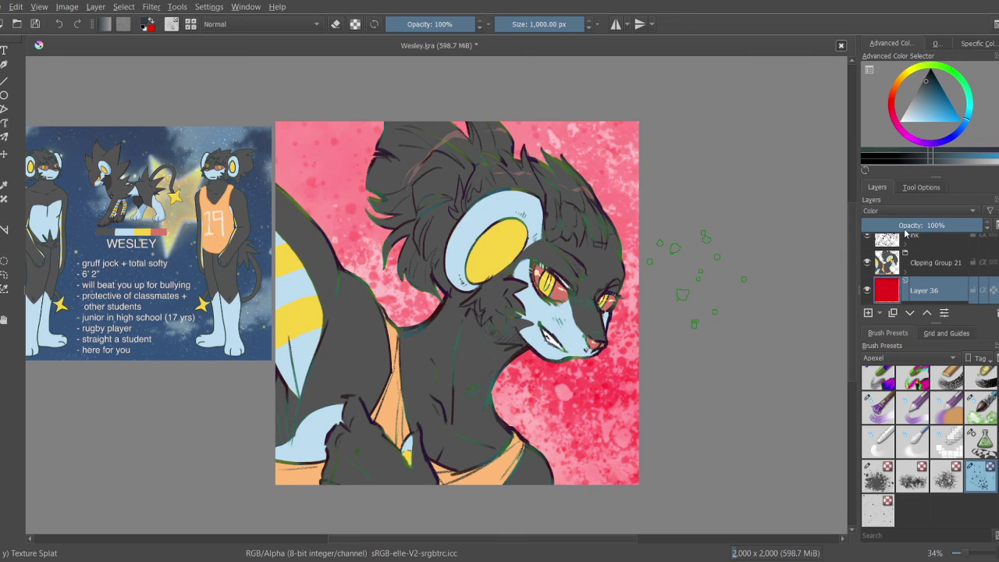
pyautogui.hotkey('ctrl', 'i')
pyautogui.hotkey('ctrl', 'i')
pyautogui.hotkey('ctrl', 'i')
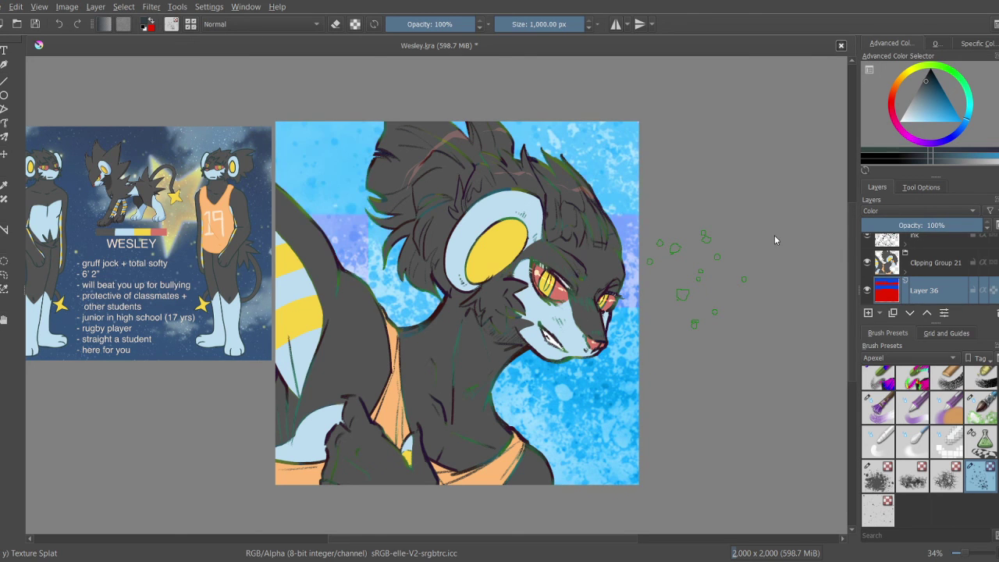
pyautogui.hotkey('ctrl', 'i')
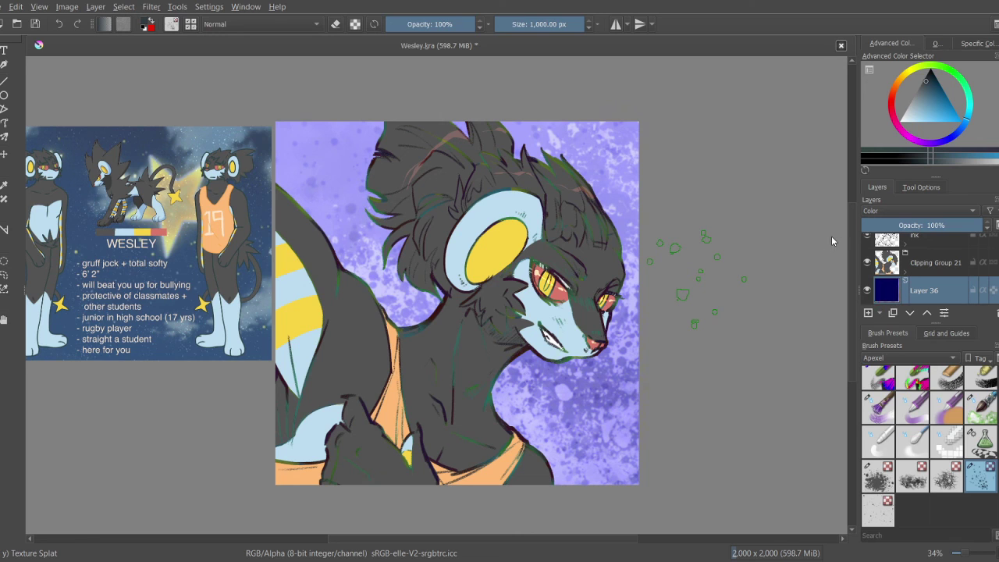
pyautogui.hotkey('ctrl', 'i')
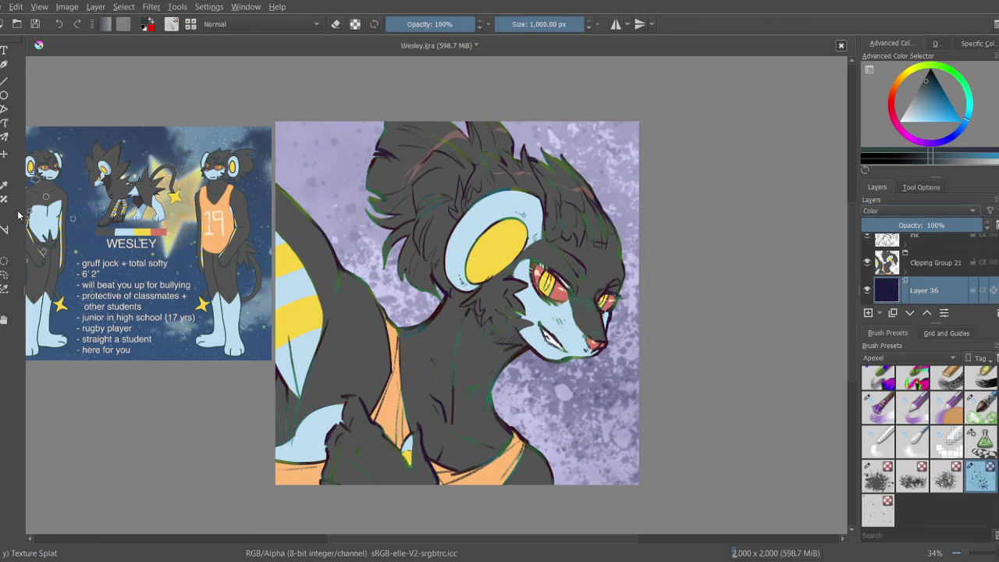
# Step: Fade the navy Color layer toward the canvas's upper-right and right side with an erasing gradient, and save the document
pyautogui.press('g')
pyautogui.press('e')
pyautogui.moveTo(672, 501); pyautogui.dragTo(306, 105)
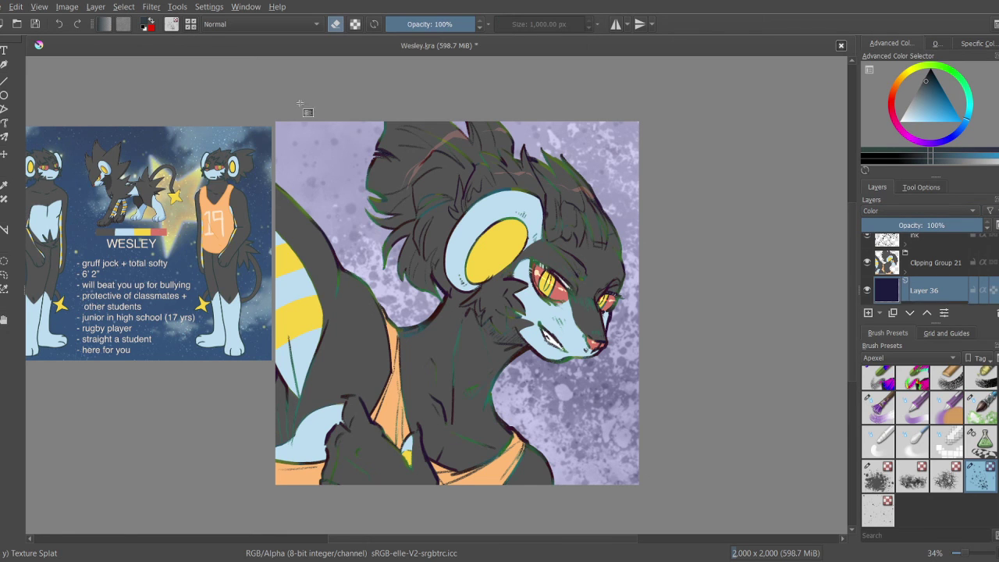
pyautogui.moveTo(292, 199); pyautogui.dragTo(552, 480)
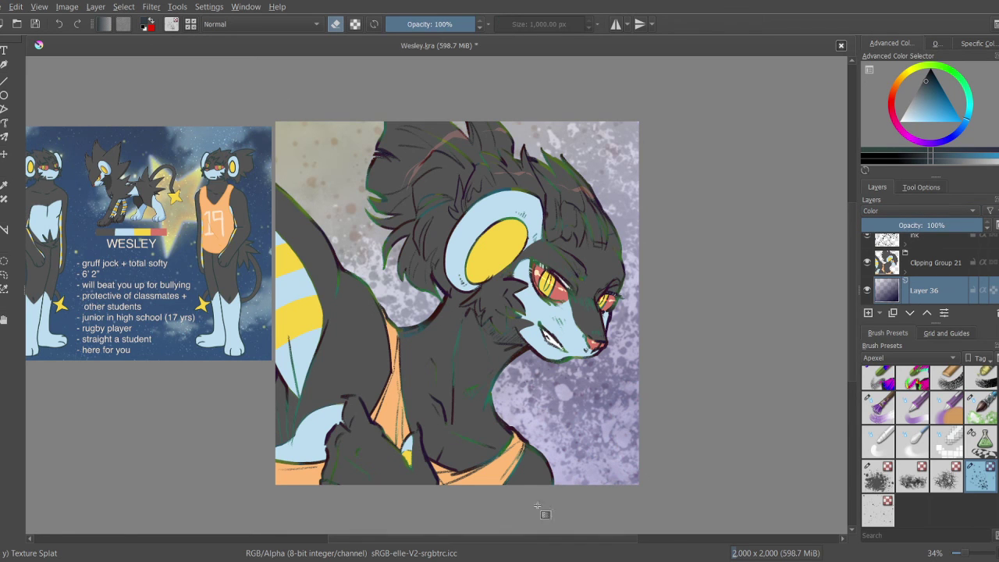
pyautogui.moveTo(562, 442); pyautogui.dragTo(684, 149)
pyautogui.moveTo(247, 364); pyautogui.dragTo(105, 489)
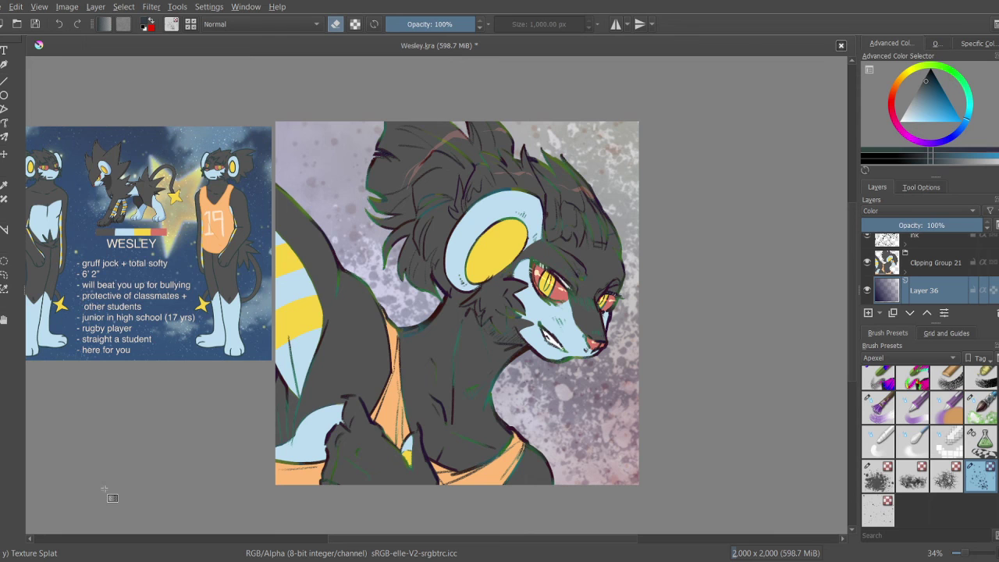
pyautogui.scroll(-2, 425, 289)
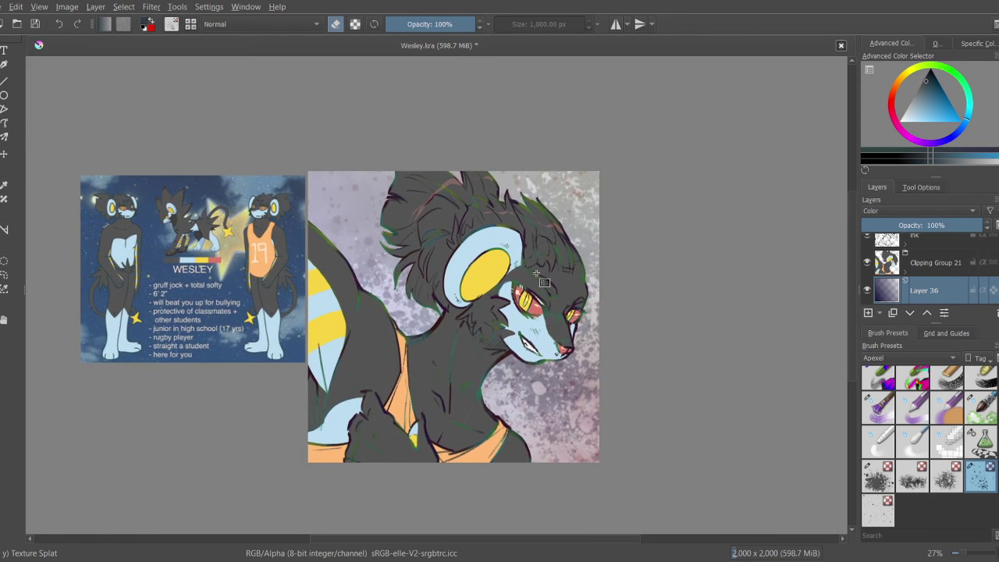
pyautogui.hotkey('ctrl', 's')
# Step: Add a vector layer above Layer 29 and create the artist's handle as vertical text near the canvas's left edge
pyautogui.scroll(1, 929, 265)
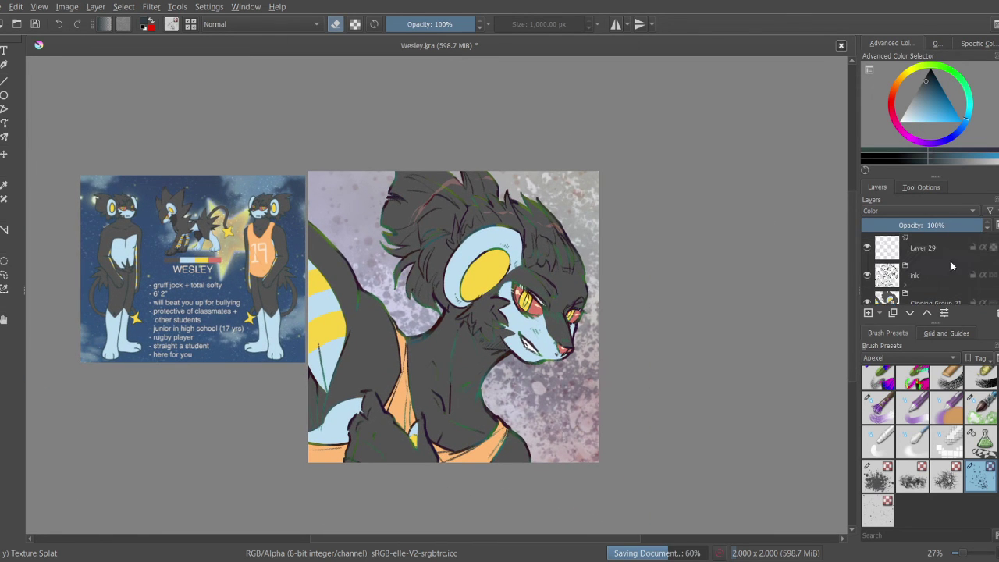
pyautogui.click(936, 247)
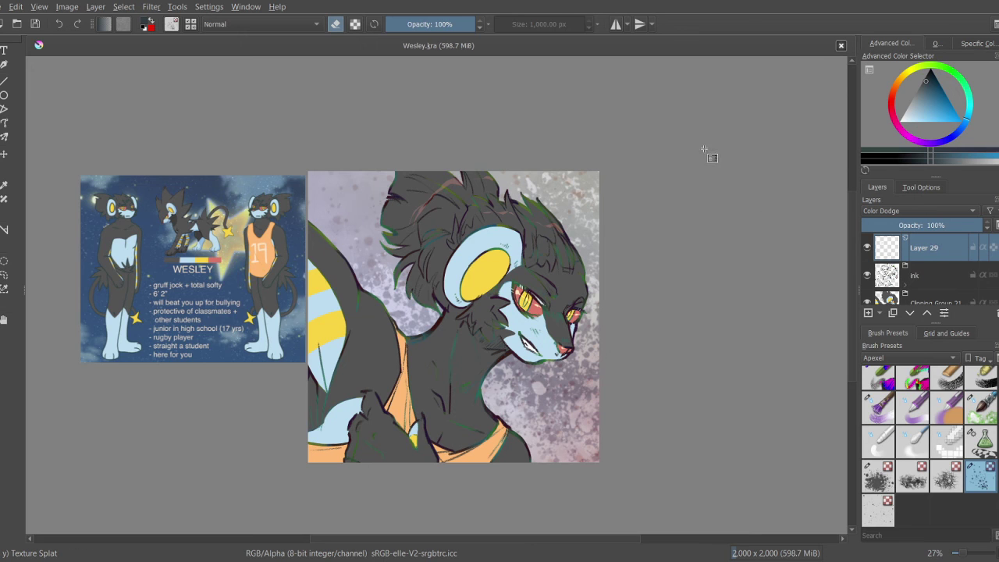
pyautogui.press('m')
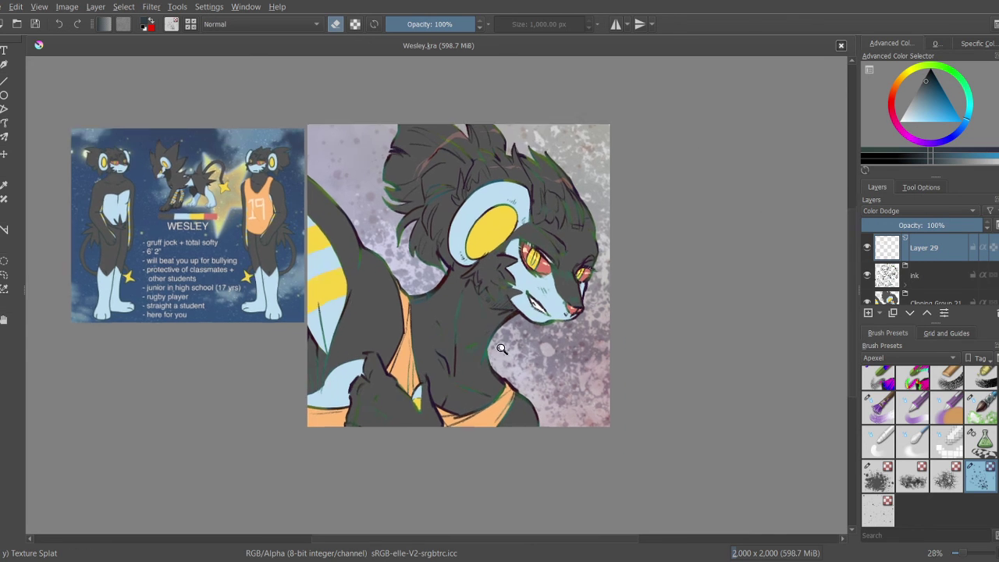
pyautogui.press('m')
pyautogui.moveTo(508, 332); pyautogui.dragTo(519, 358)
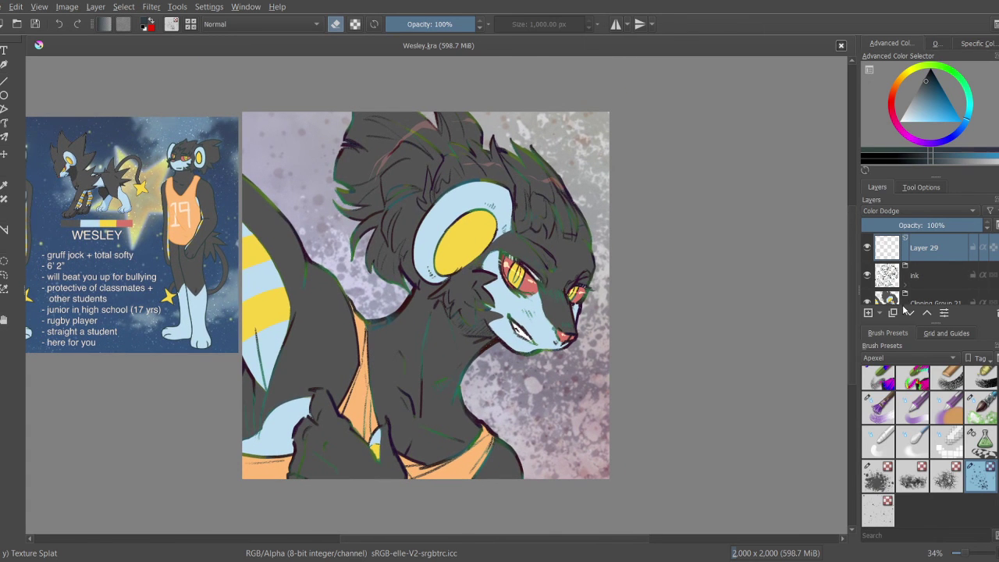
pyautogui.click(868, 312)
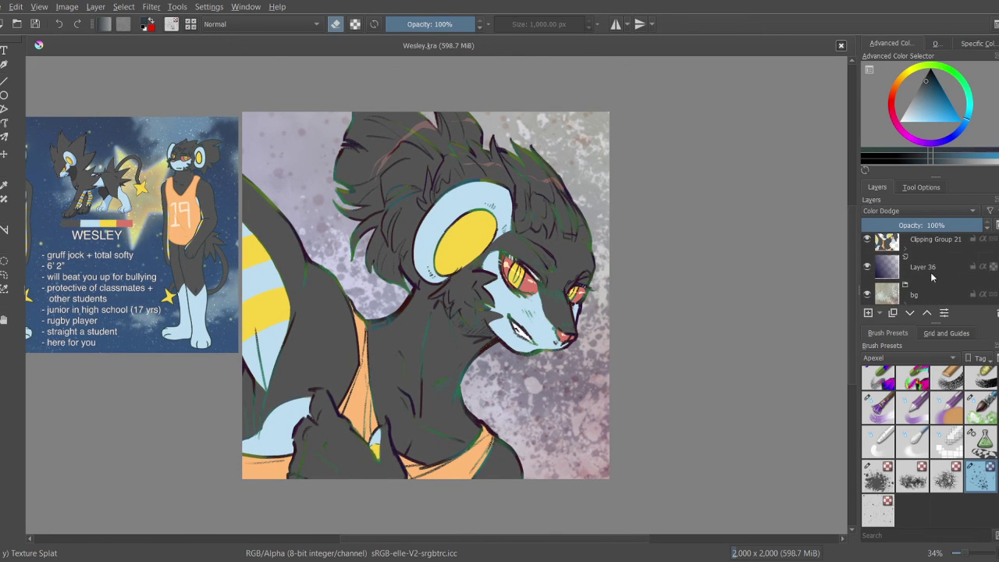
pyautogui.click(4, 49)
pyautogui.moveTo(259, 173); pyautogui.dragTo(622, 439)
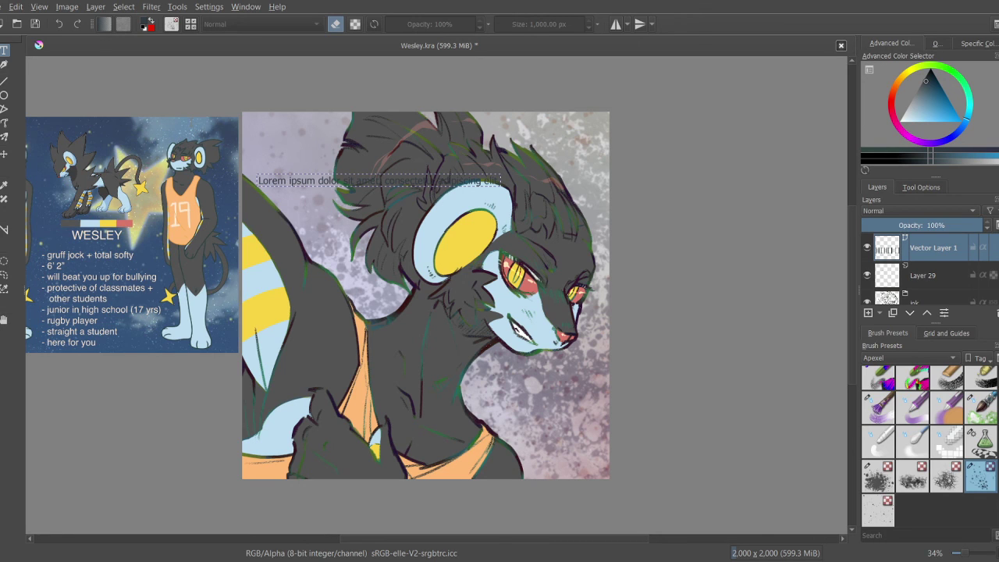
pyautogui.moveTo(501, 188); pyautogui.dragTo(270, 306)
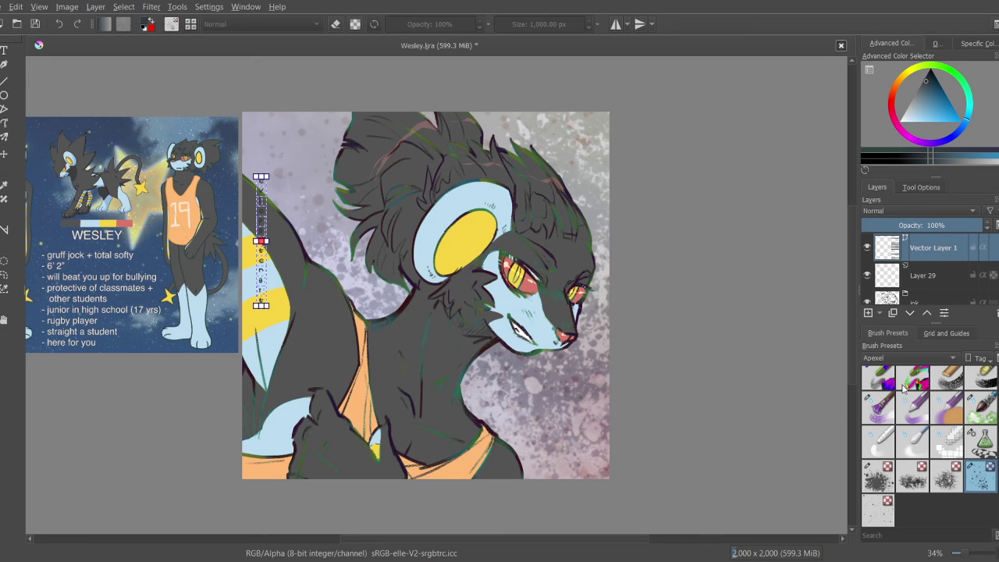
# Step: Add a new empty paint layer between the vector text layer and Layer 29
pyautogui.click(867, 276)
pyautogui.click(867, 275)
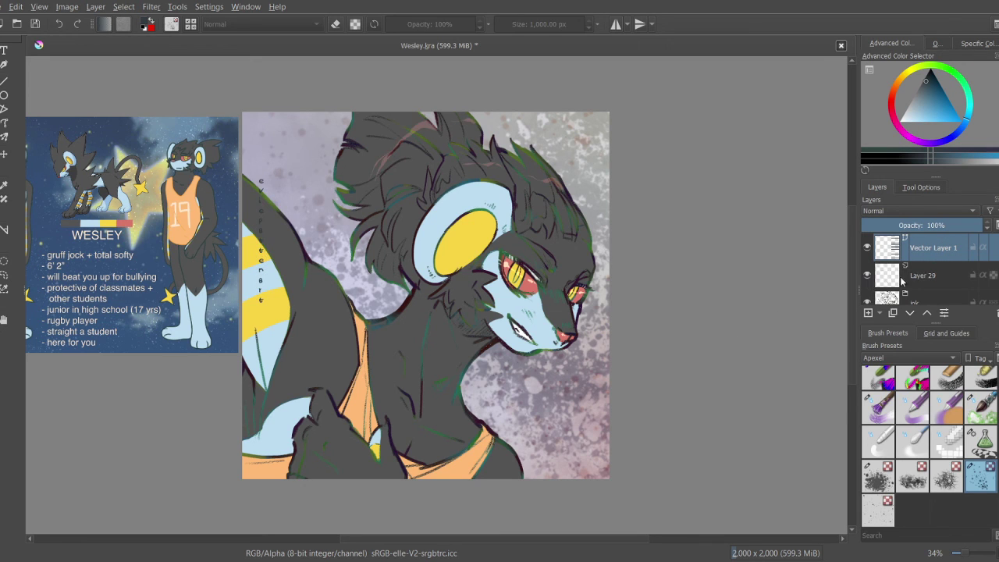
pyautogui.click(868, 312)
pyautogui.click(928, 259)
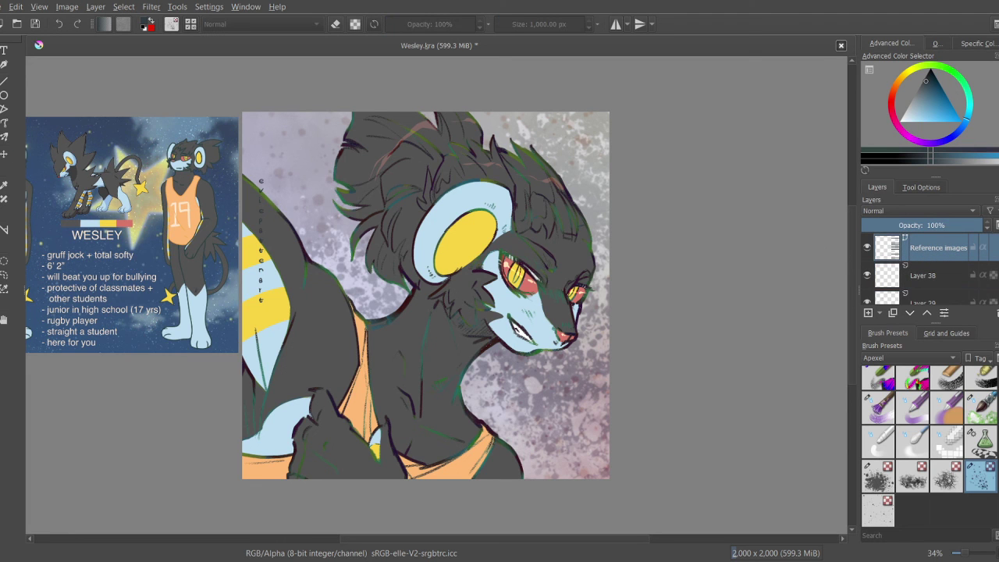
pyautogui.click(130, 197)
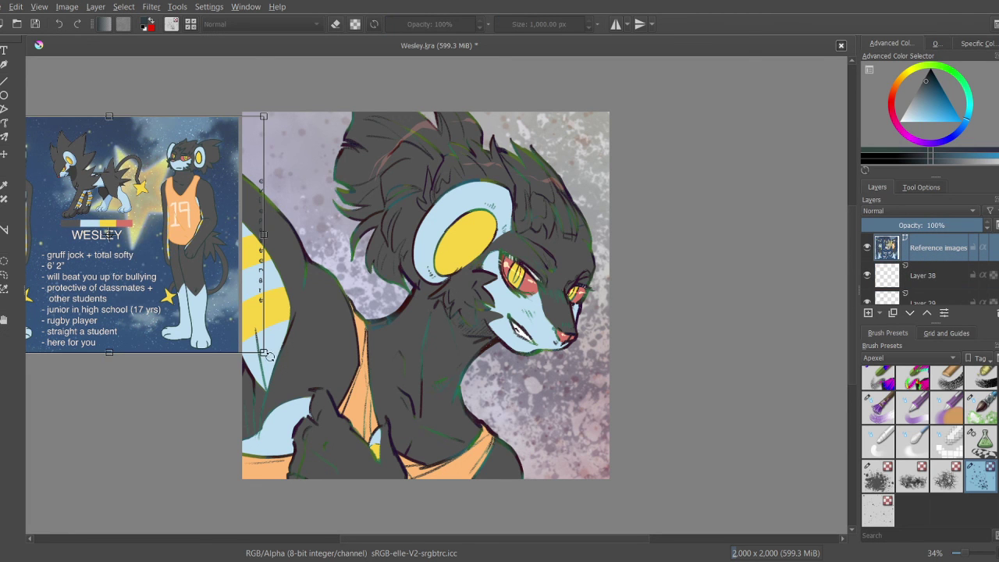
pyautogui.moveTo(262, 352)
pyautogui.mouseDown()
pyautogui.moveTo(390, 479)
pyautogui.moveTo(234, 412)
pyautogui.moveTo(262, 352)
pyautogui.mouseUp()
pyautogui.click(515, 309)
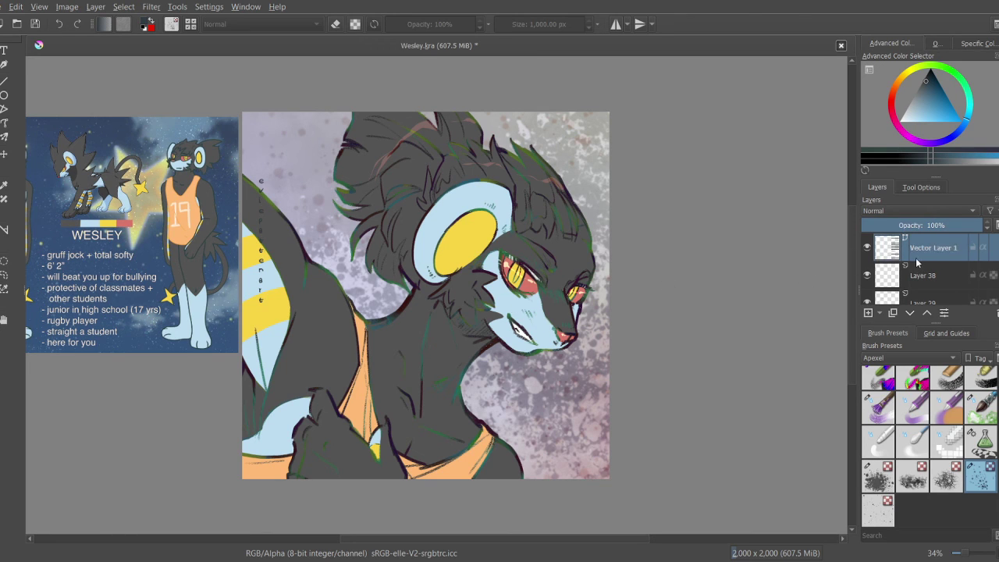
pyautogui.click(867, 274)
pyautogui.click(867, 275)
# Step: Move the vertical text to the canvas's lower-right edge and convert its vector layer to a paint layer
pyautogui.click(4, 153)
pyautogui.moveTo(281, 242); pyautogui.dragTo(601, 407)
pyautogui.click(926, 281)
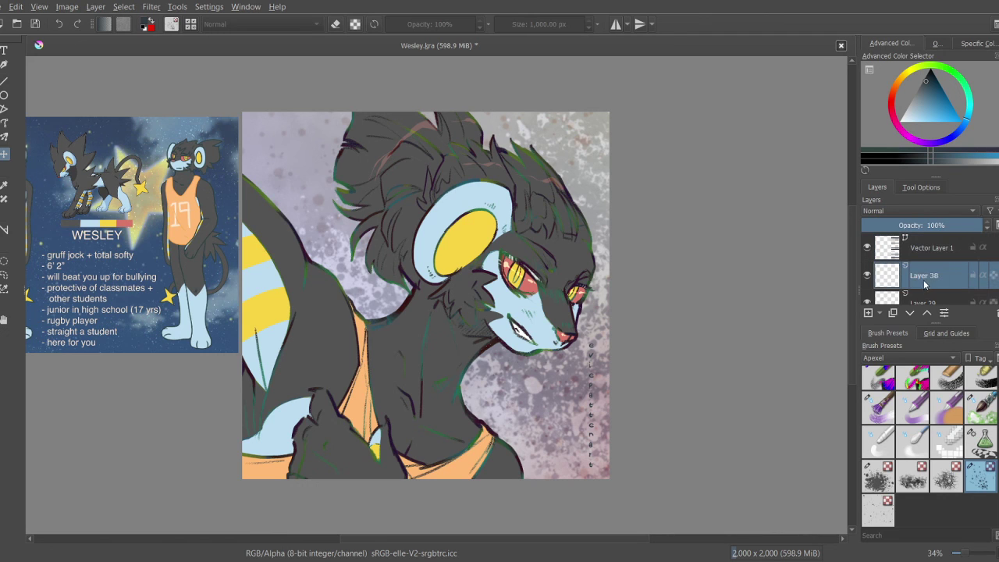
pyautogui.click(931, 256)
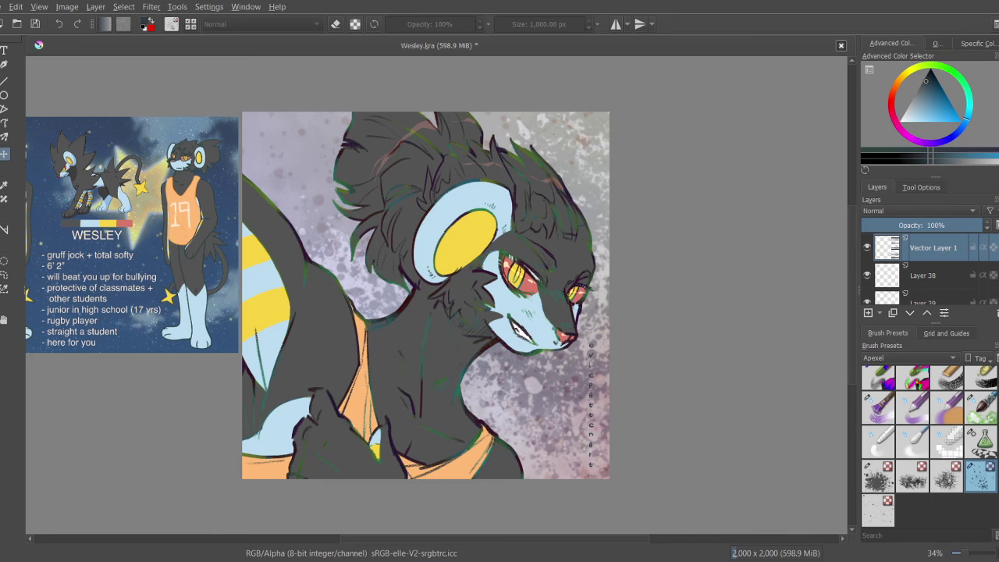
# Step: Enlarge the vertical text and move it flush against the canvas's right edge, ending at the lower-right corner
pyautogui.hotkey('ctrl', 't')
pyautogui.moveTo(591, 344); pyautogui.dragTo(587, 196)
pyautogui.scroll(2, 560, 301)
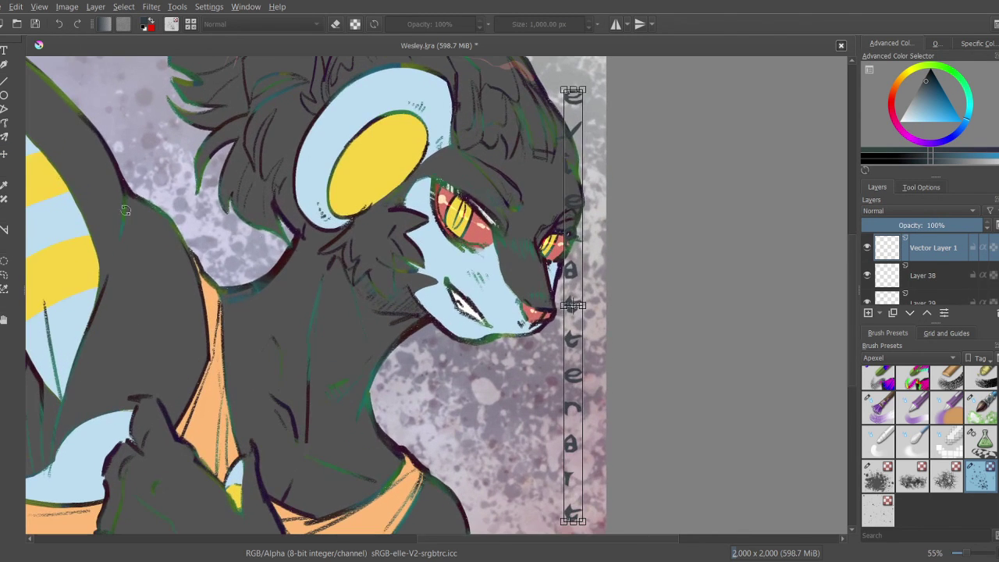
pyautogui.click(3, 154)
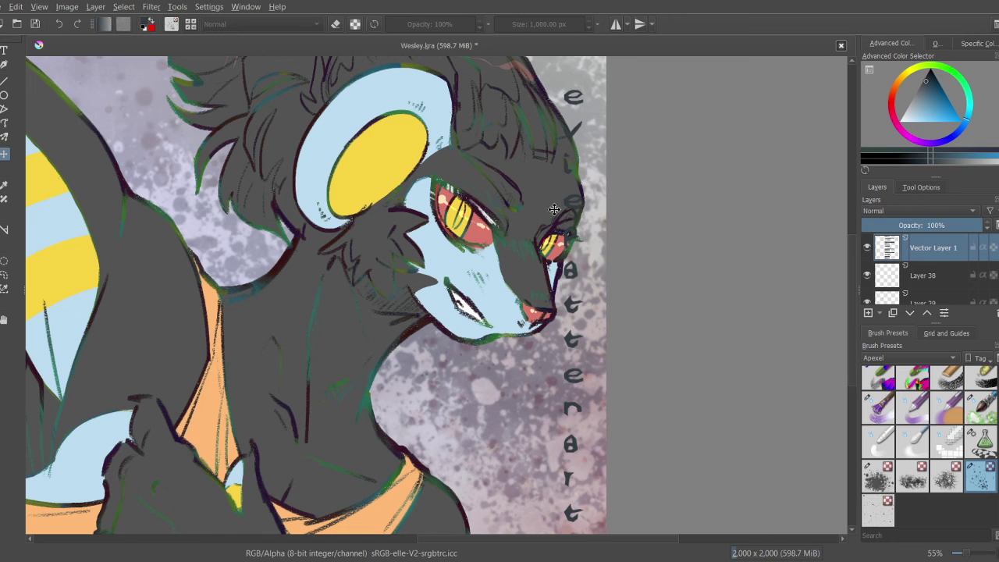
pyautogui.scroll(-3, 585, 160)
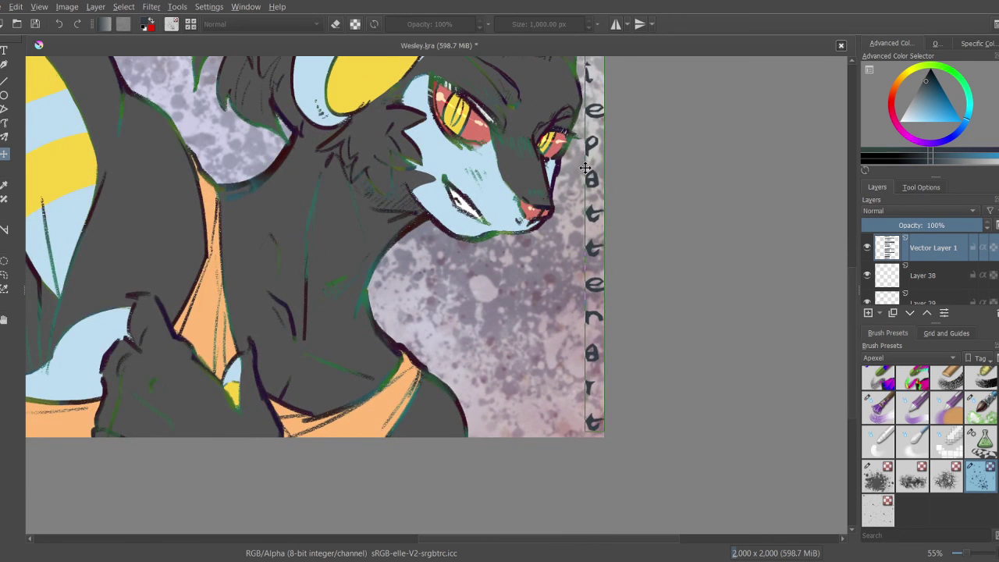
pyautogui.scroll(-3, 586, 171)
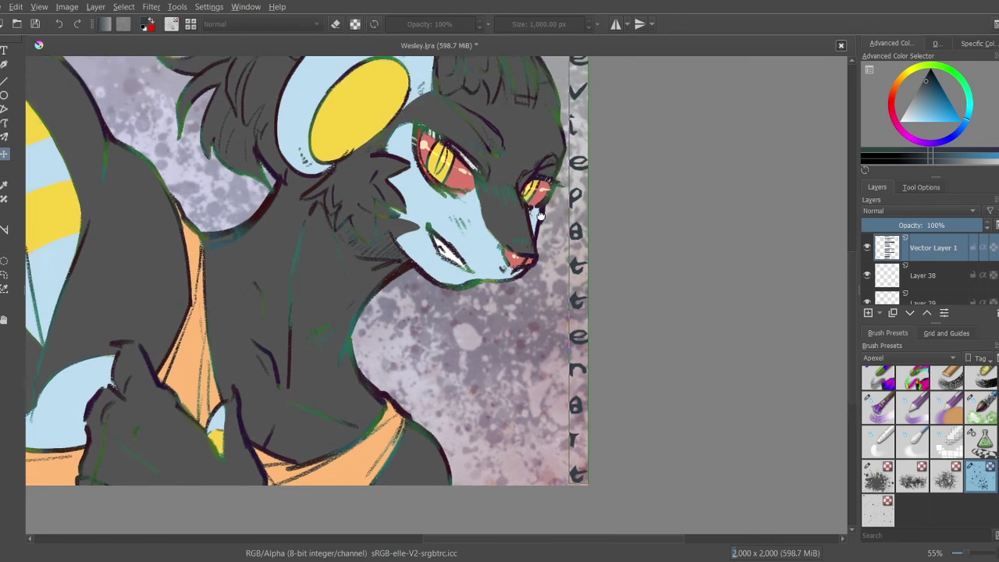
# Step: Set the text layer's blending mode to Color Dodge and place a duplicate in Burn mode directly beneath it
pyautogui.press('b')
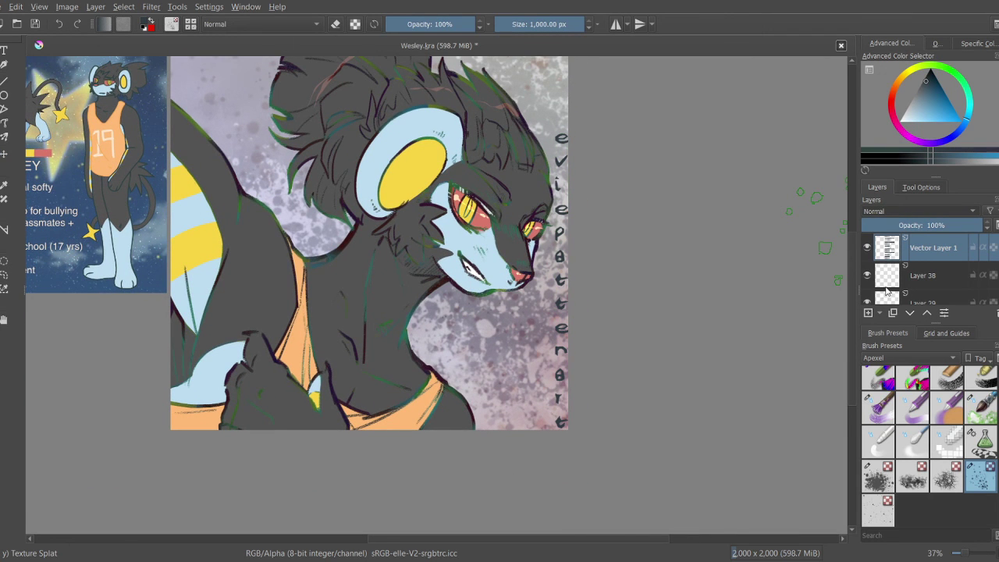
pyautogui.hotkey('alt', 'shift', 'd')
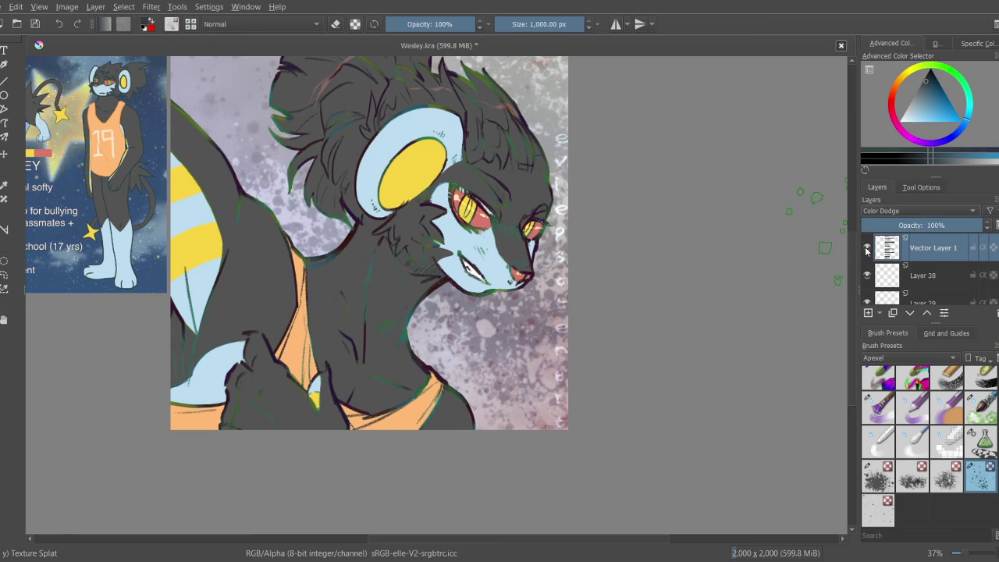
pyautogui.click(892, 312)
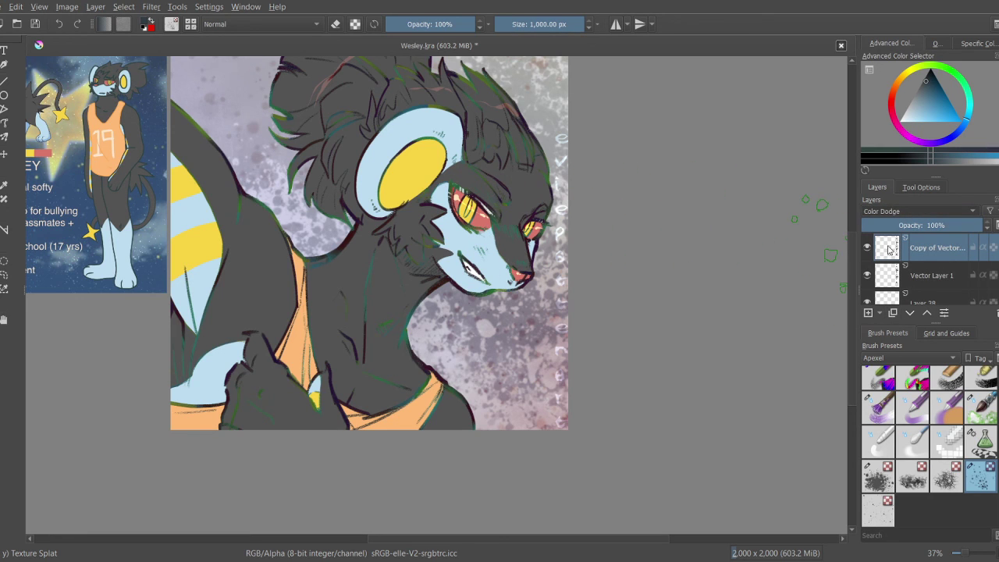
pyautogui.hotkey('alt', 'shift', 'b')
pyautogui.click(909, 312)
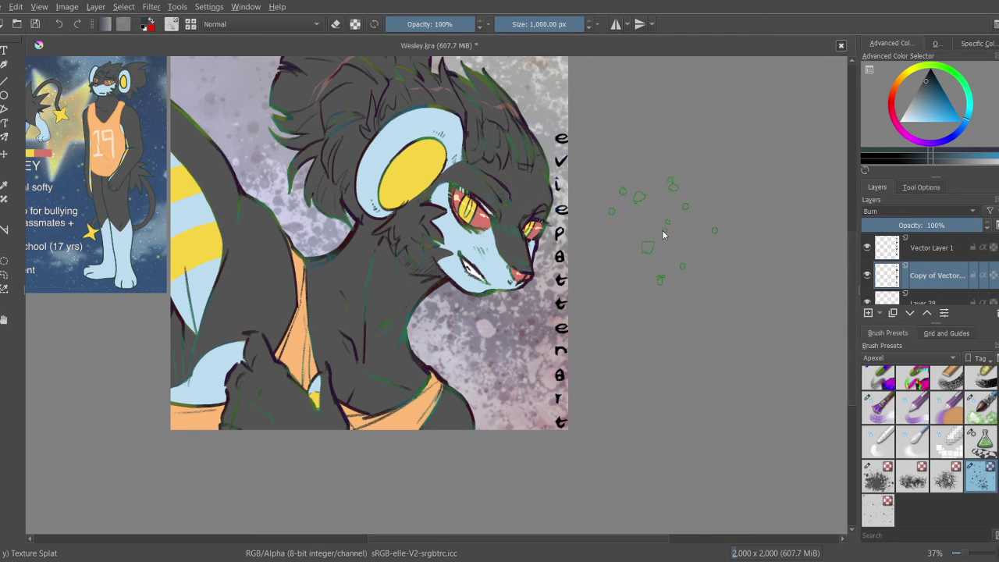
# Step: Reduce the Burn text copy's opacity to 50% and save the document
pyautogui.moveTo(572, 193); pyautogui.dragTo(583, 248)
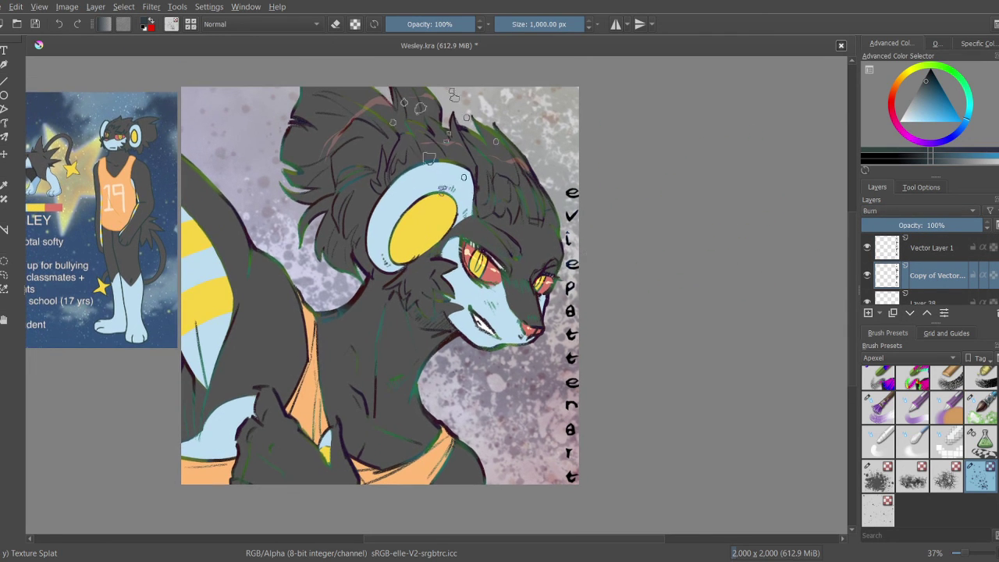
pyautogui.click(931, 228)
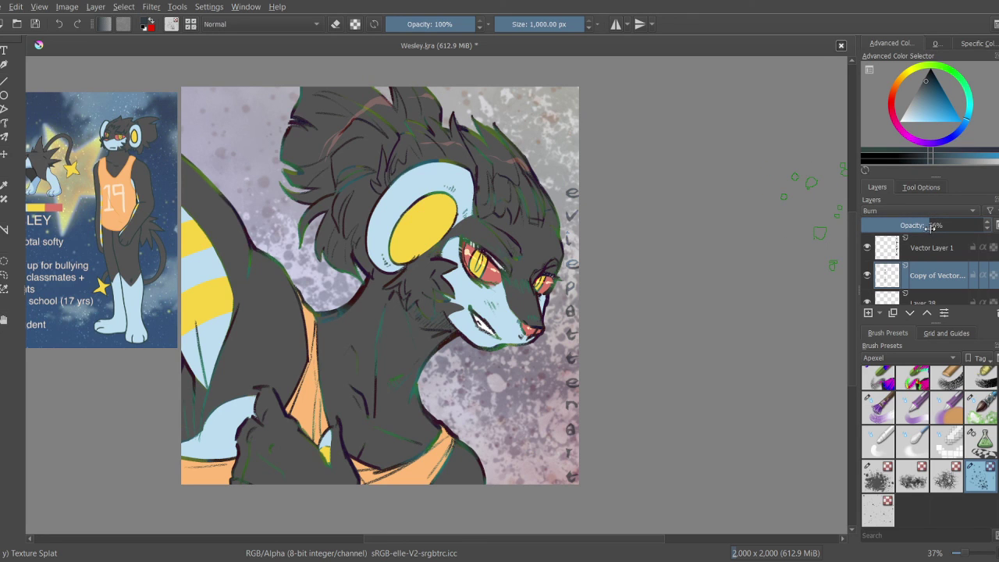
pyautogui.moveTo(931, 227); pyautogui.dragTo(924, 237)
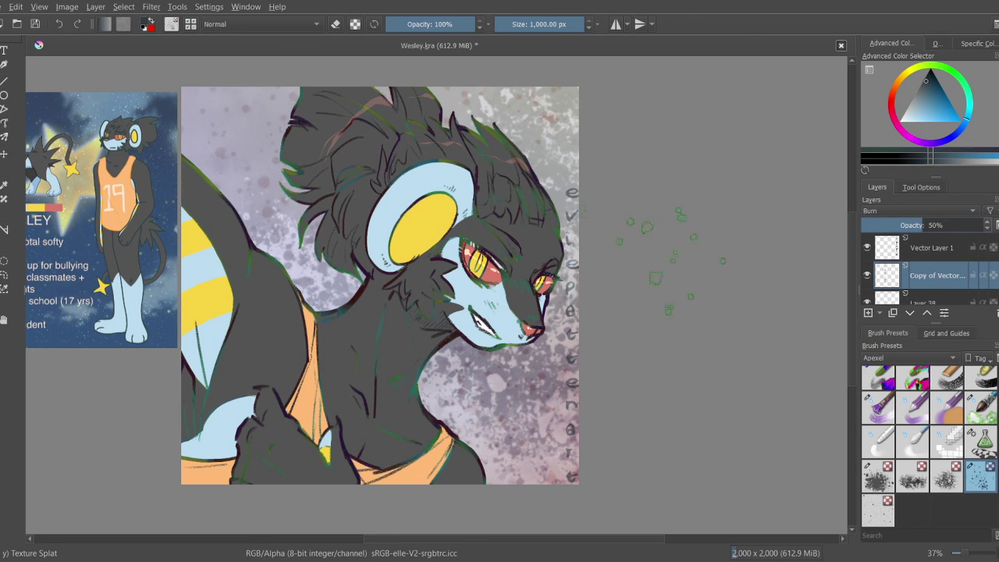
pyautogui.hotkey('ctrl', 's')
pyautogui.moveTo(423, 207); pyautogui.dragTo(466, 241)
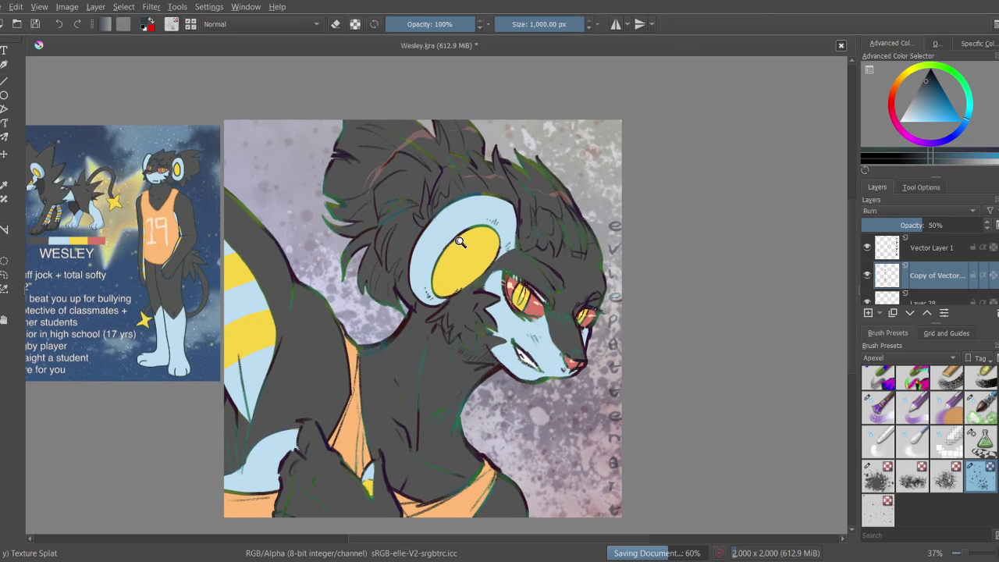